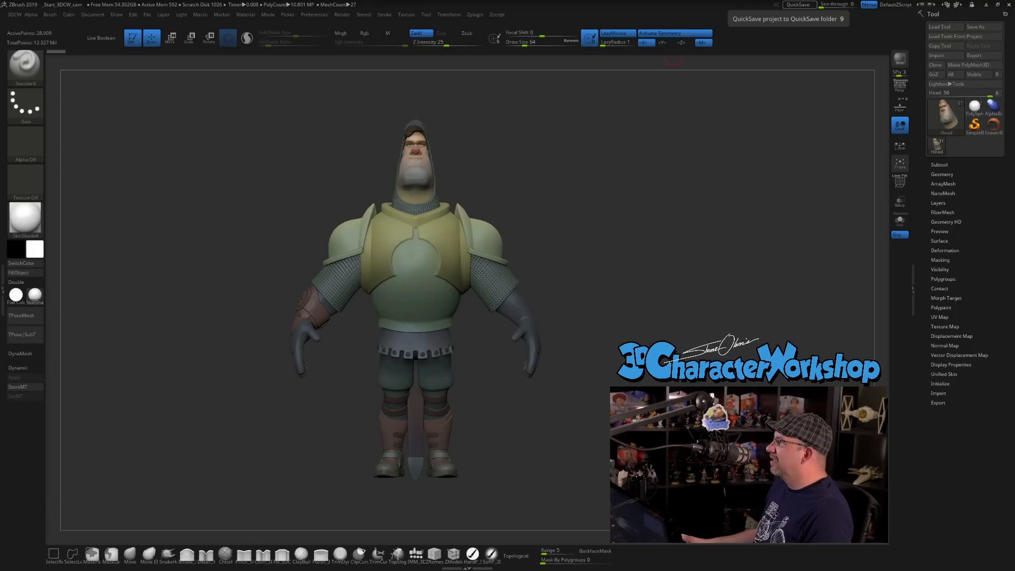
Switch to Chrome, maximize its window, and search the web for the artist's Vimeo videos.
{"action": "left_click_drag", "start_coordinate": [686, 1], "coordinate": [609, 165]}
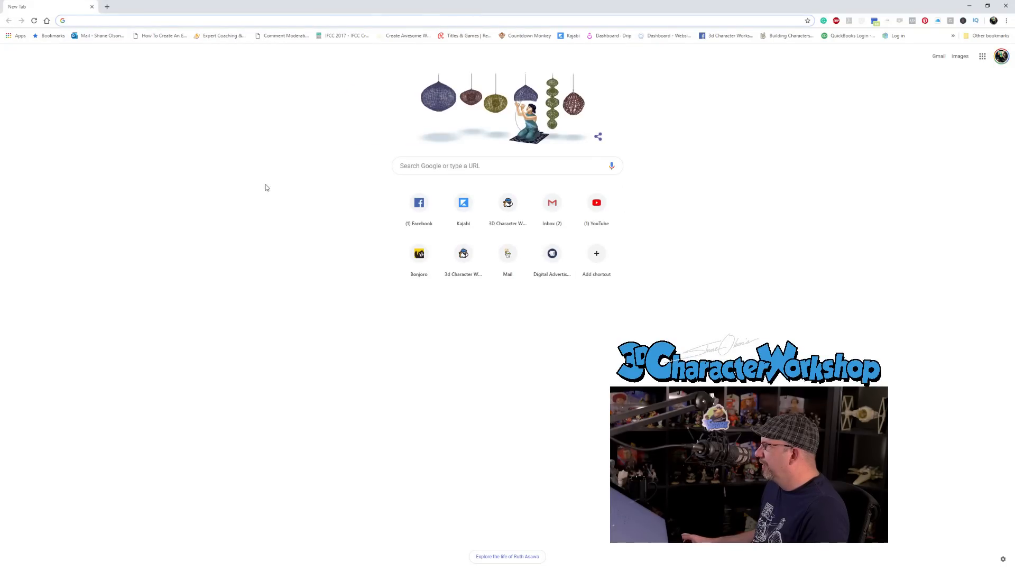
{"action": "left_click", "coordinate": [265, 187]}
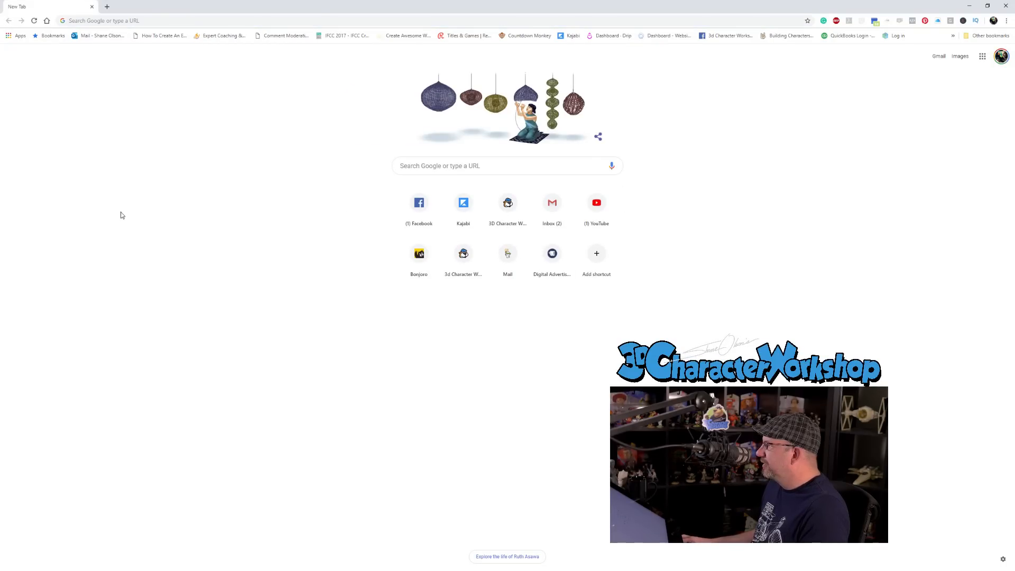
{"action": "left_click", "coordinate": [238, 20]}
{"action": "type", "text": "vime"}
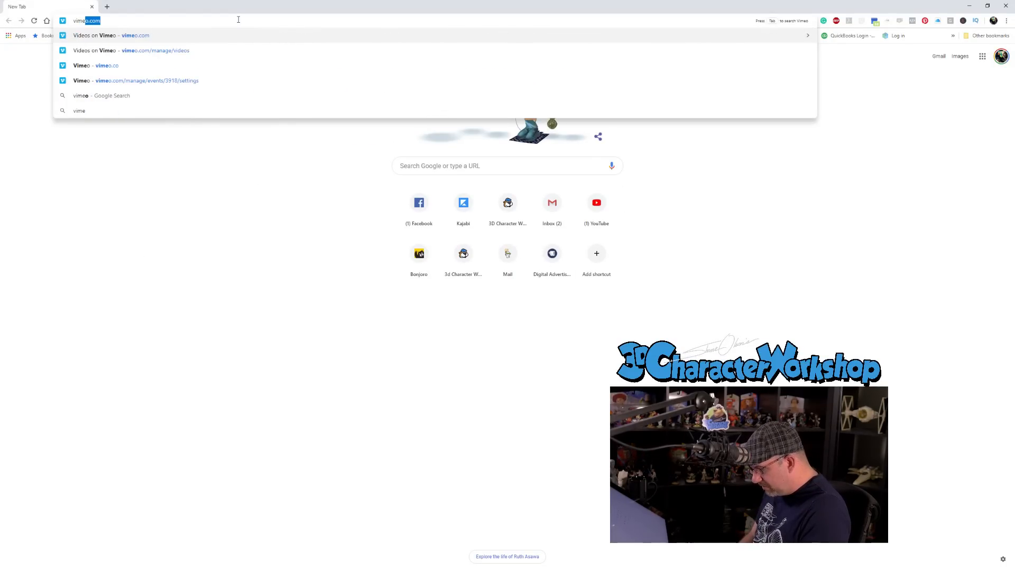
{"action": "type", "text": "o shane olson"}
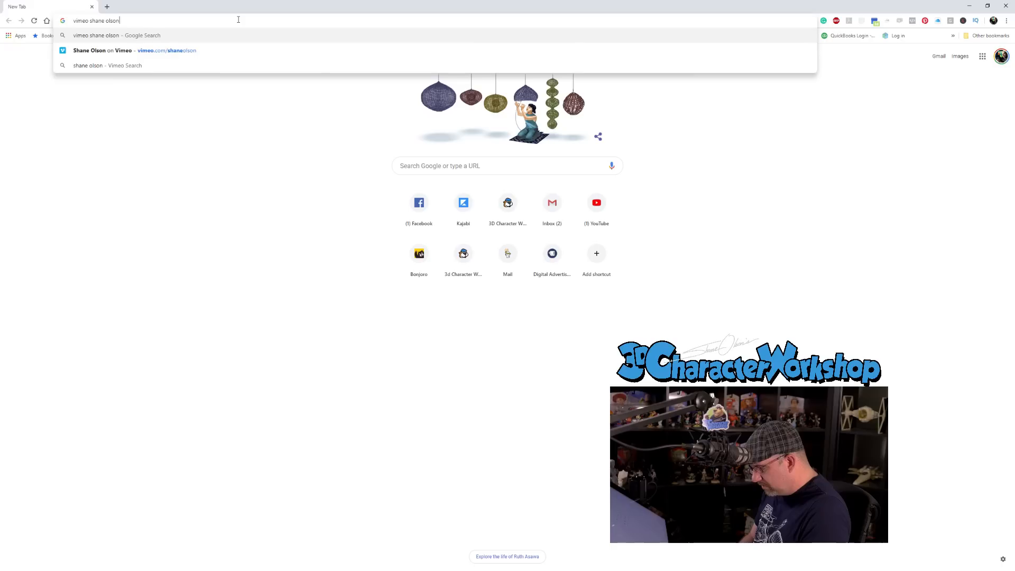
{"action": "key", "text": "Return"}
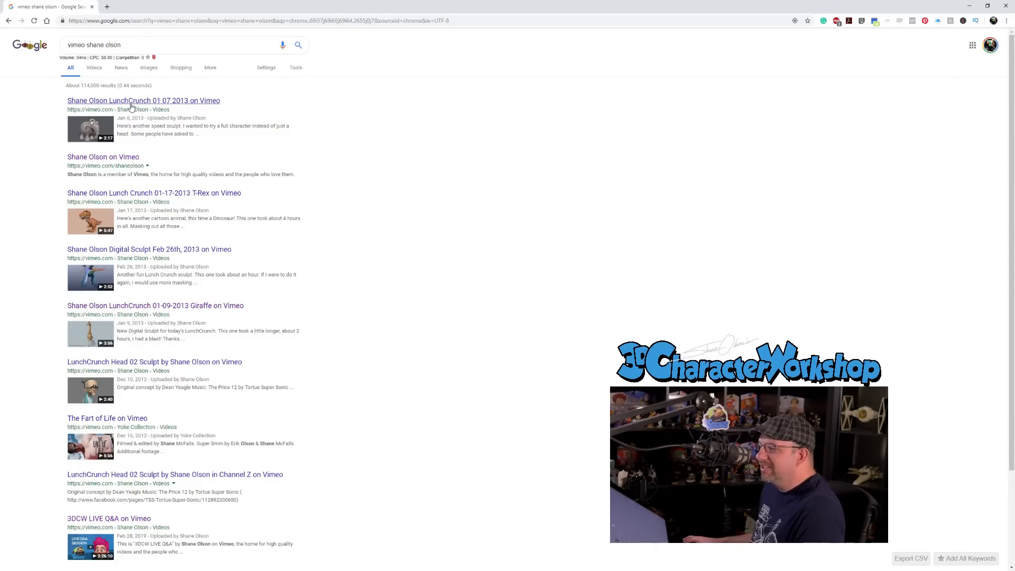
Watch the LunchCrunch 01 07 2013 video in full screen, pausing it on the elephant sculpt beside its concept sketch.
{"action": "left_click", "coordinate": [131, 105]}
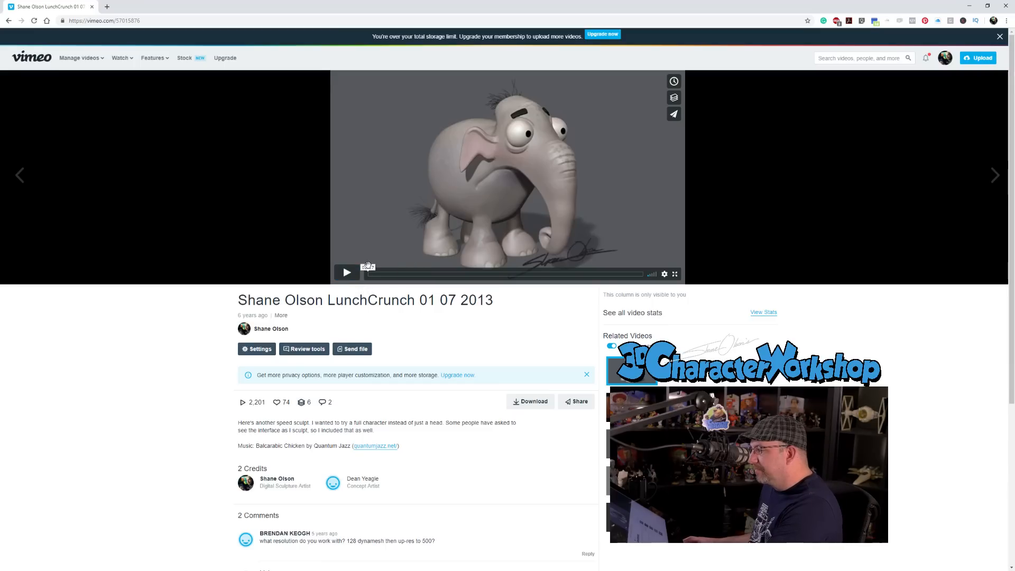
{"action": "left_click", "coordinate": [347, 272]}
{"action": "key", "text": "F11"}
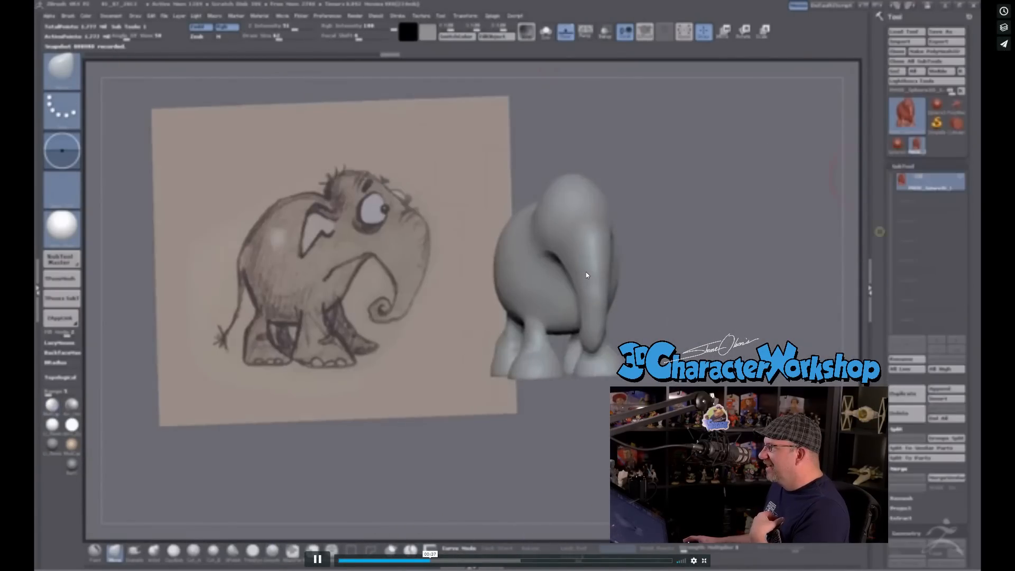
{"action": "left_click", "coordinate": [586, 275]}
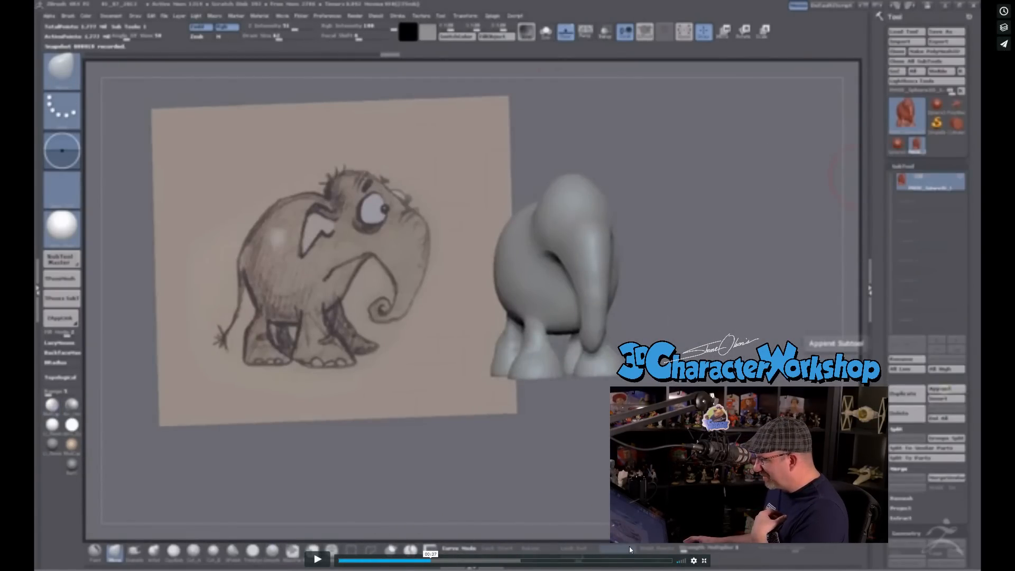
{"action": "left_click", "coordinate": [704, 560]}
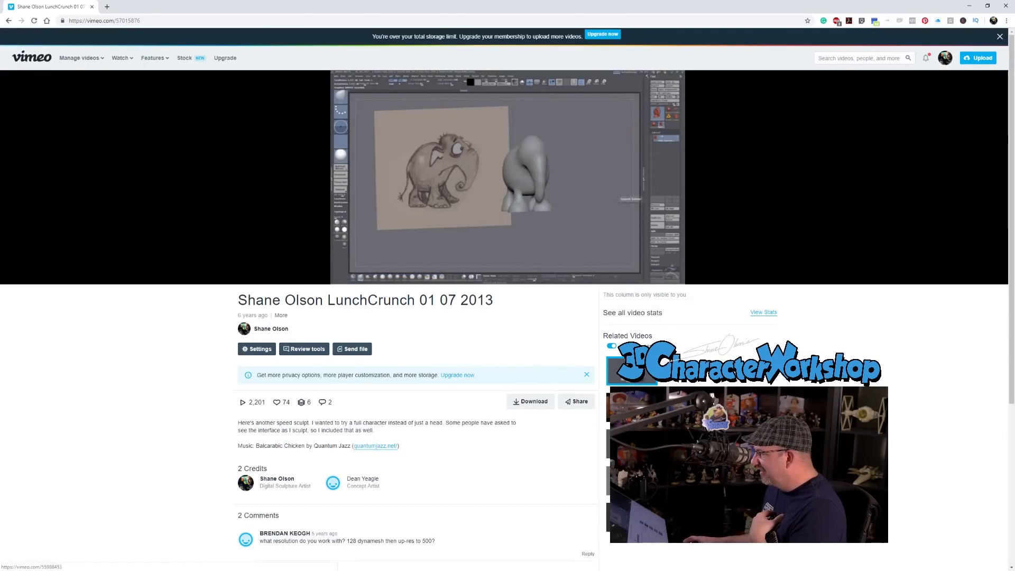
Watch the related LunchCrunch 12 19 2012 head sculpt video in full screen and return to ZBrush.
{"action": "left_click", "coordinate": [647, 444]}
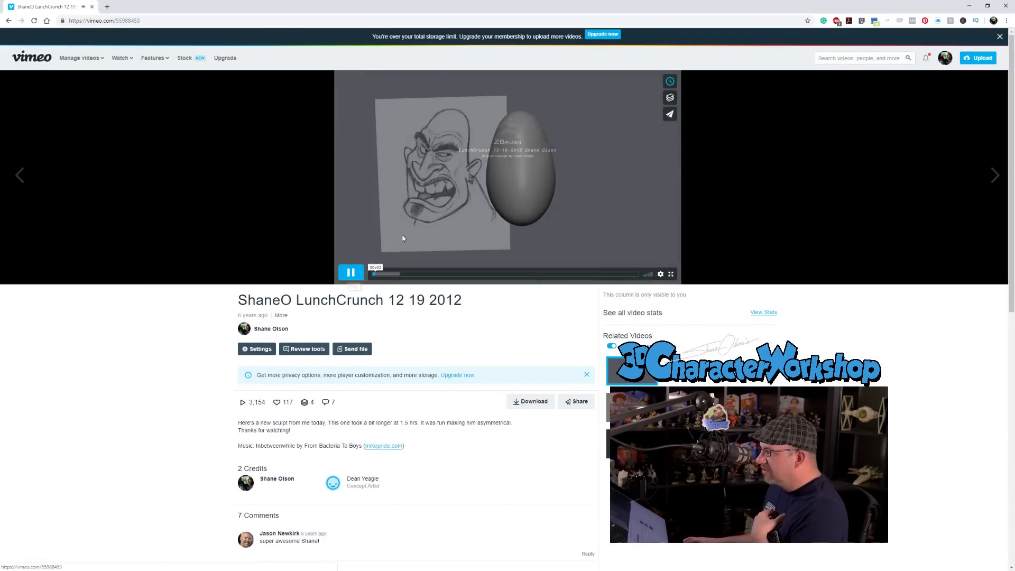
{"action": "left_click", "coordinate": [673, 275]}
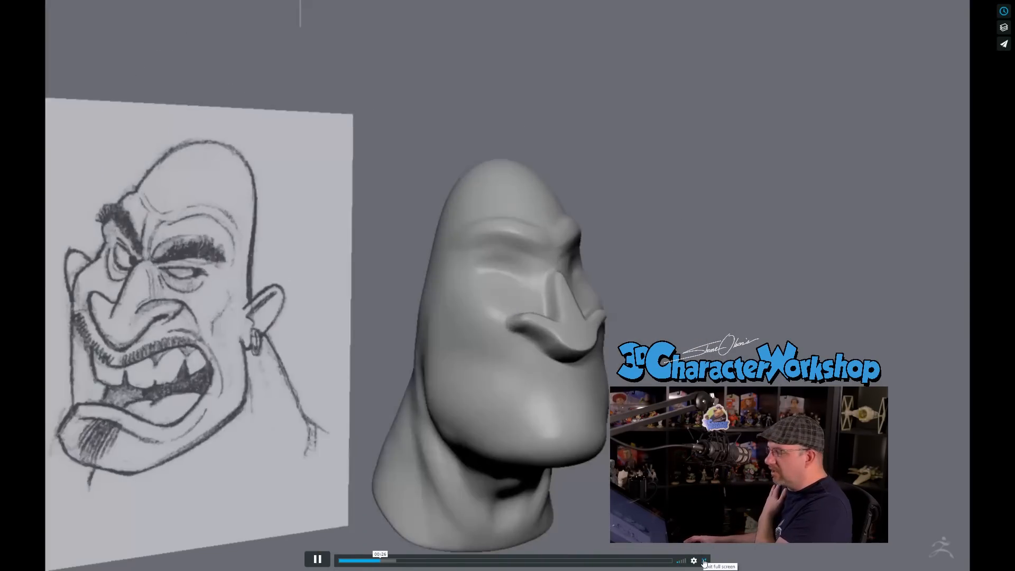
{"action": "left_click", "coordinate": [704, 563]}
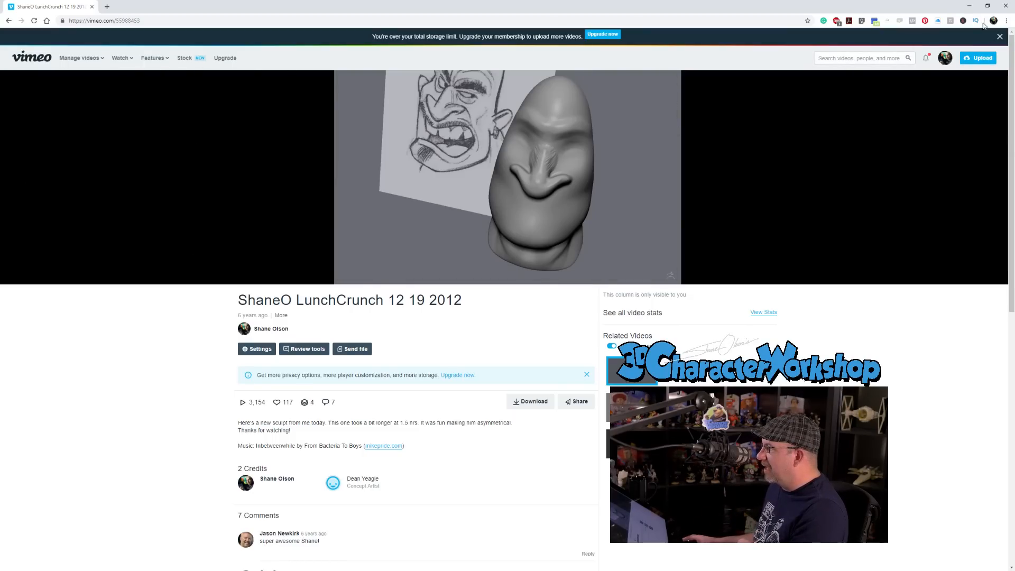
{"action": "left_click", "coordinate": [970, 6]}
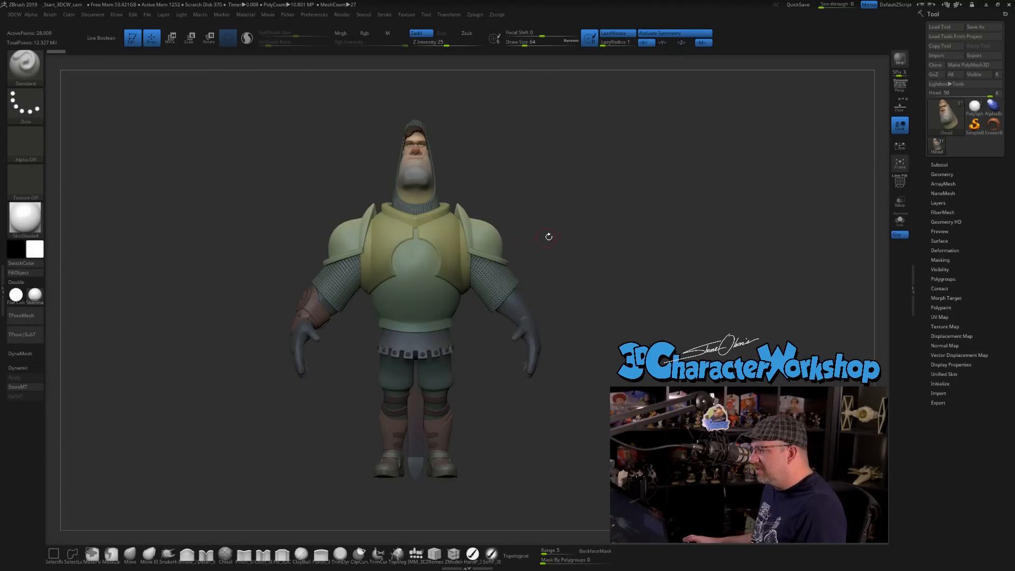
Record a TimeLapse movie while rotating the knight to several angles, and pause the recording.
{"action": "left_click_drag", "start_coordinate": [559, 235], "coordinate": [560, 234]}
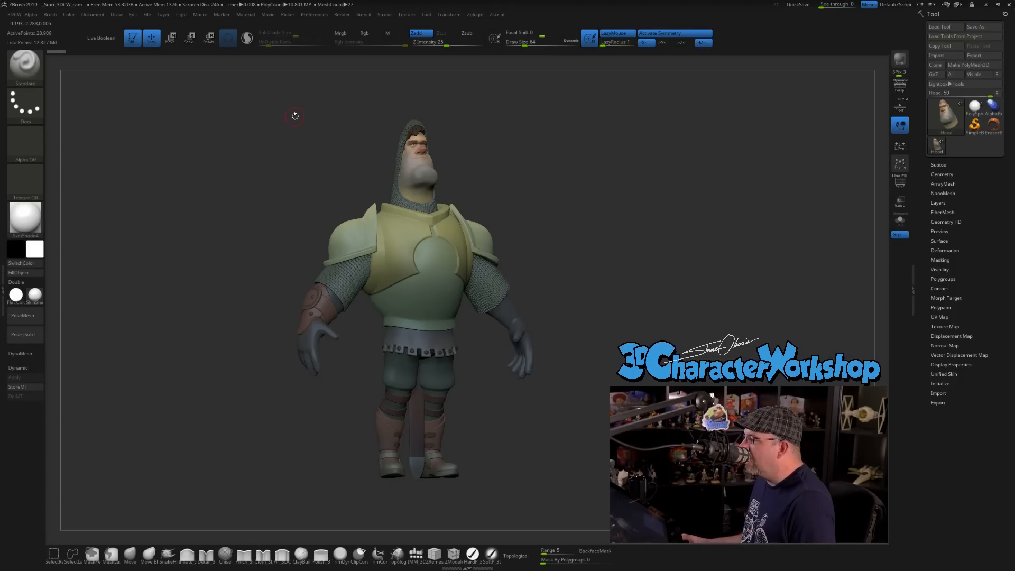
{"action": "left_click", "coordinate": [264, 16]}
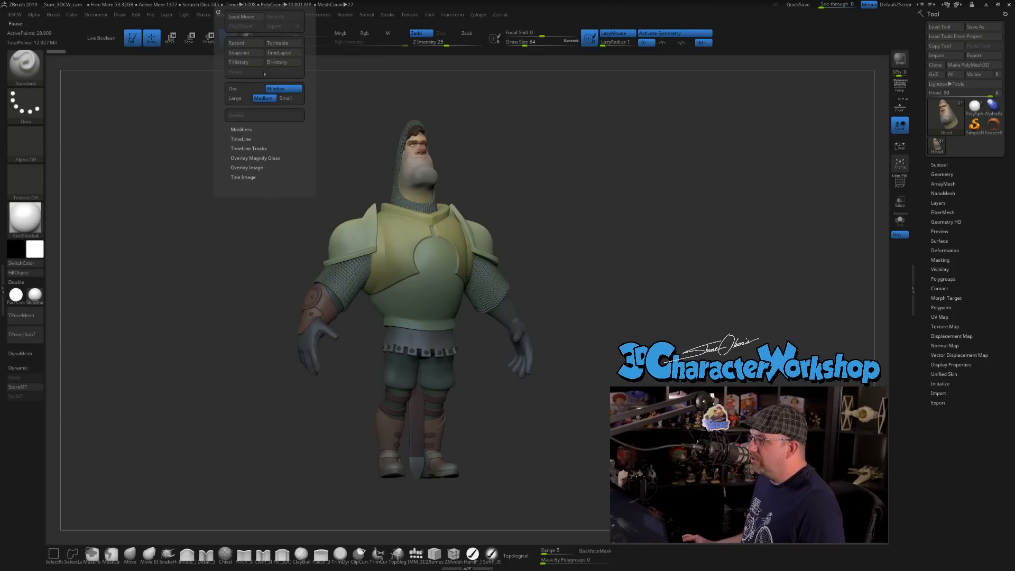
{"action": "left_click", "coordinate": [287, 53]}
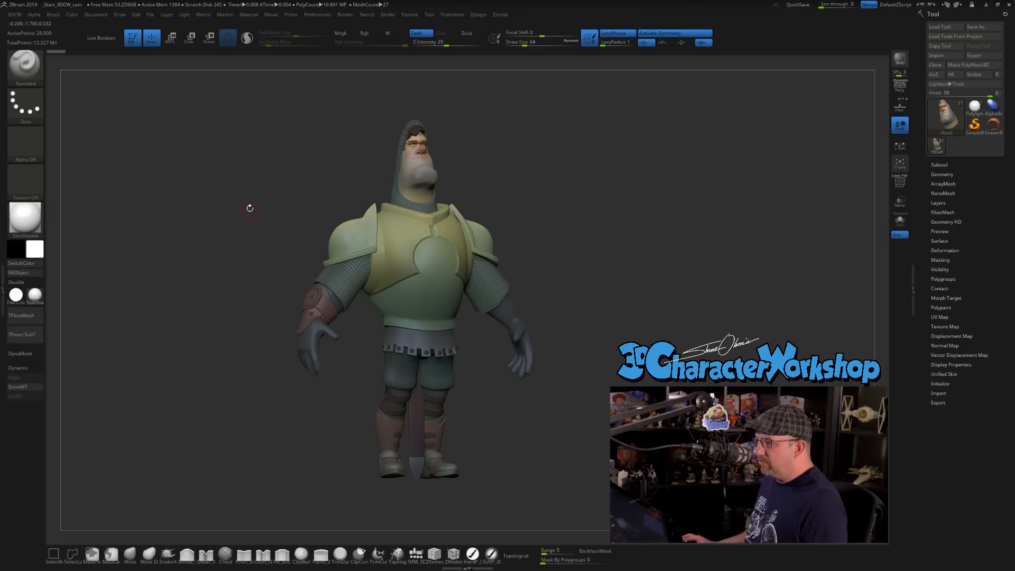
{"action": "left_click_drag", "start_coordinate": [264, 202], "coordinate": [250, 212]}
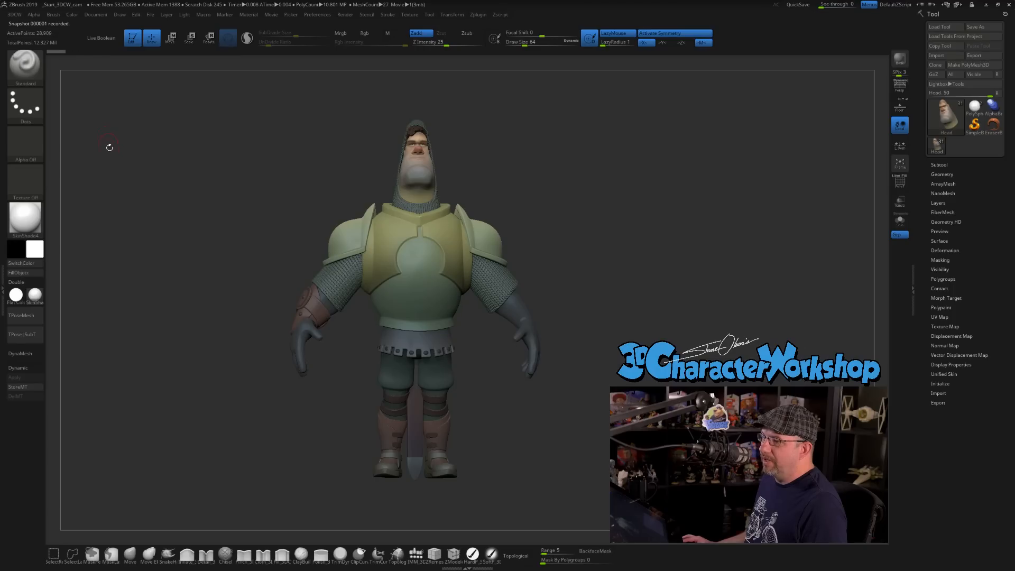
{"action": "left_click_drag", "start_coordinate": [254, 165], "coordinate": [213, 419]}
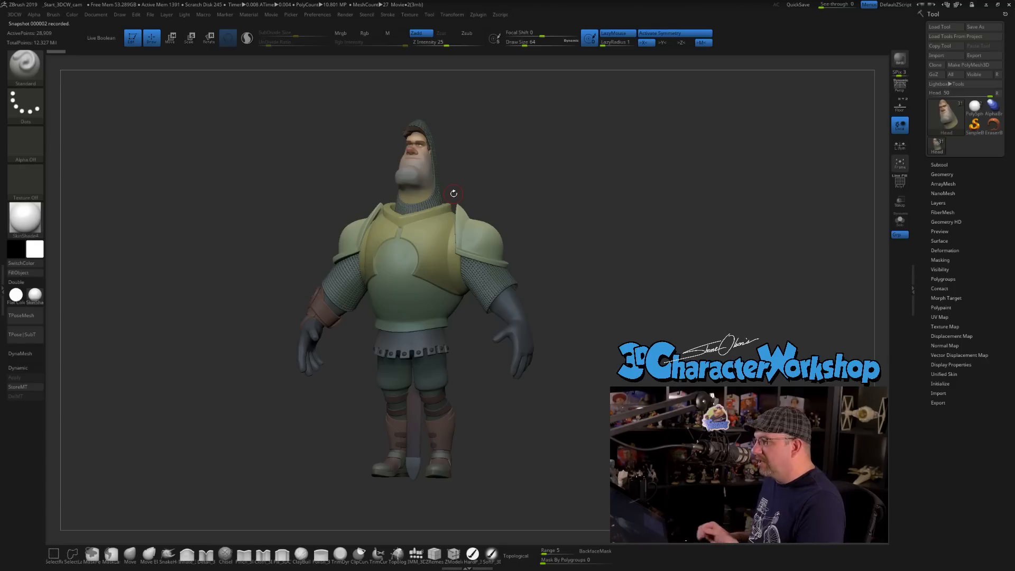
{"action": "left_click", "coordinate": [270, 14]}
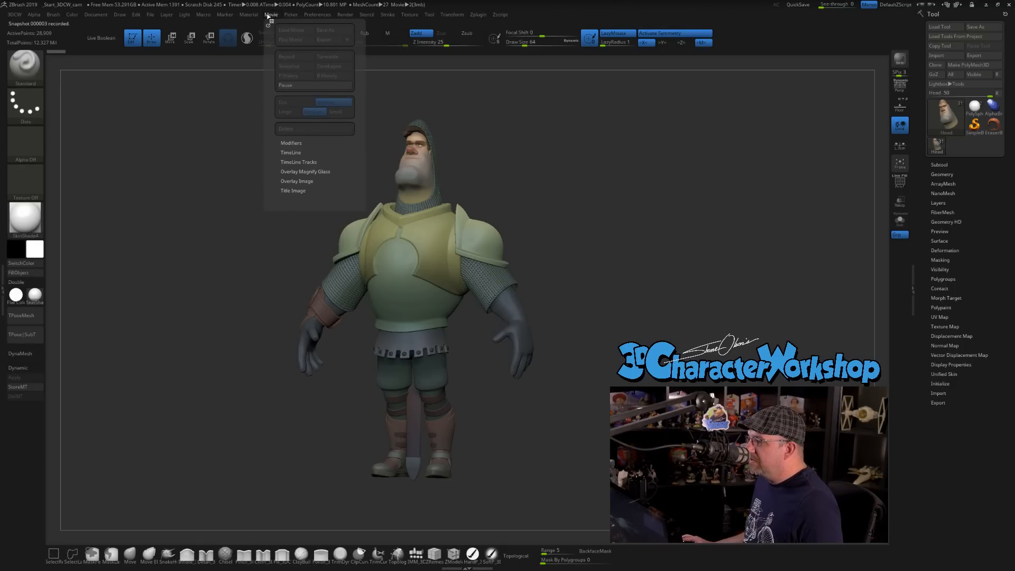
{"action": "left_click", "coordinate": [298, 84]}
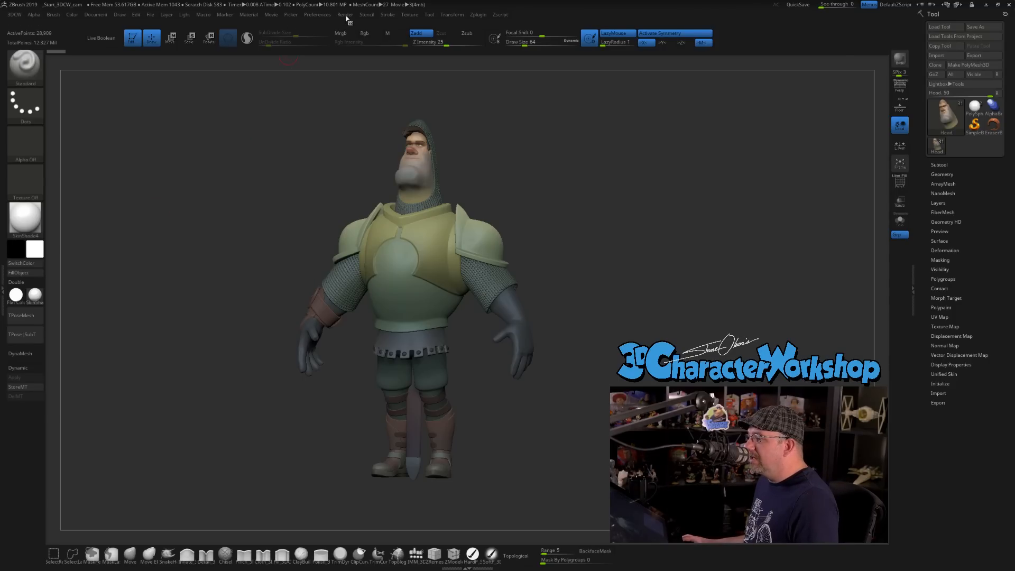
Export the recorded time-lapse as a movie file named ZBrush Movie in the ZTLs folder.
{"action": "left_click", "coordinate": [270, 14]}
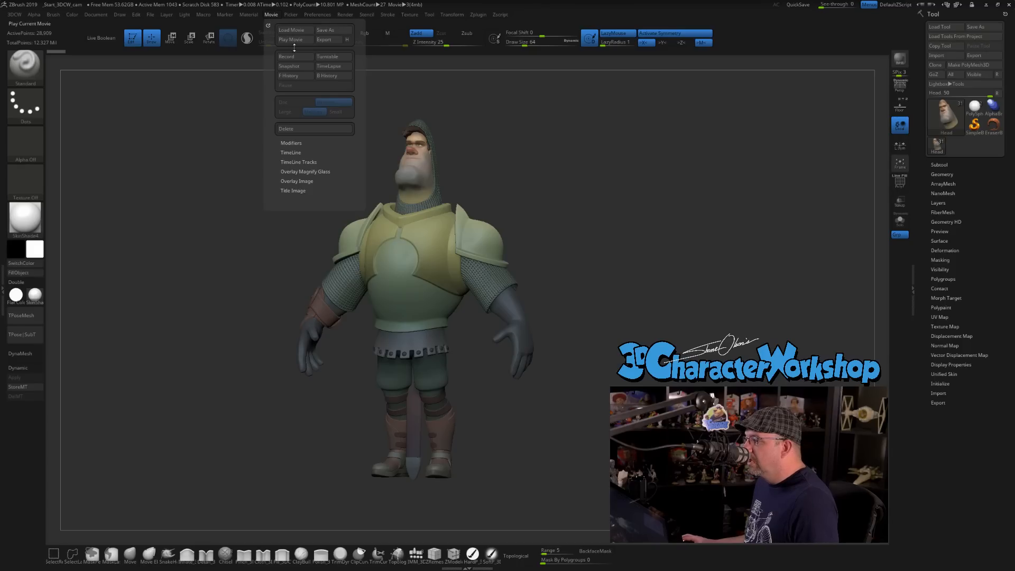
{"action": "left_click", "coordinate": [328, 41]}
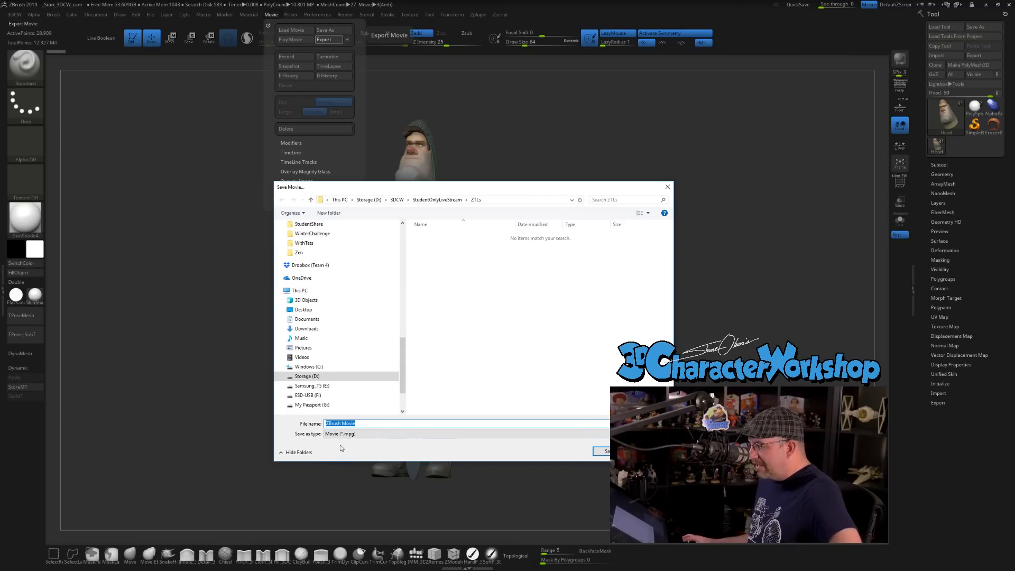
{"action": "left_click", "coordinate": [360, 434]}
{"action": "left_click", "coordinate": [360, 443]}
{"action": "left_click", "coordinate": [602, 450]}
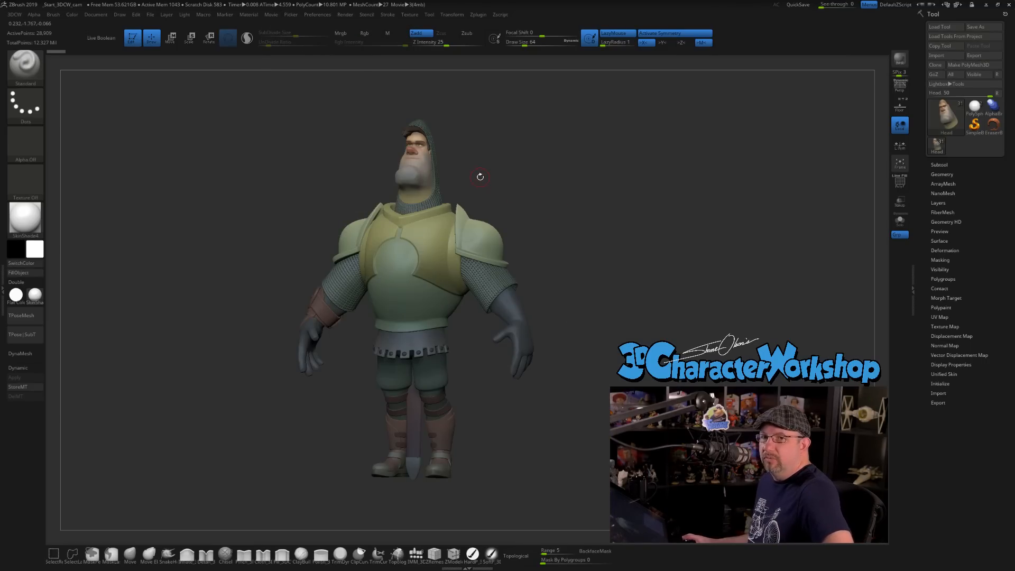
Reduce the fade-in time of the movie's title image.
{"action": "left_click", "coordinate": [271, 14]}
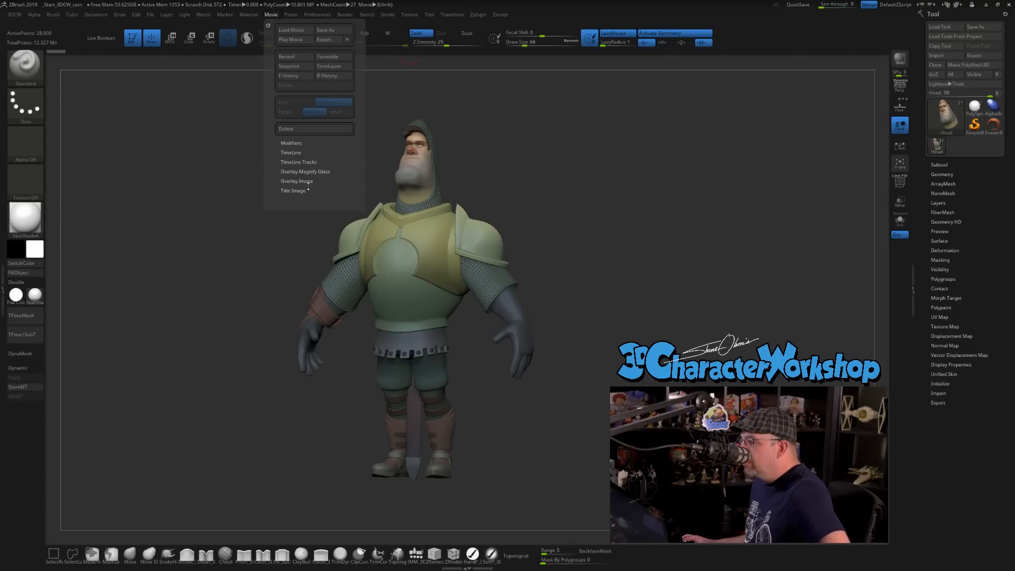
{"action": "left_click", "coordinate": [292, 191]}
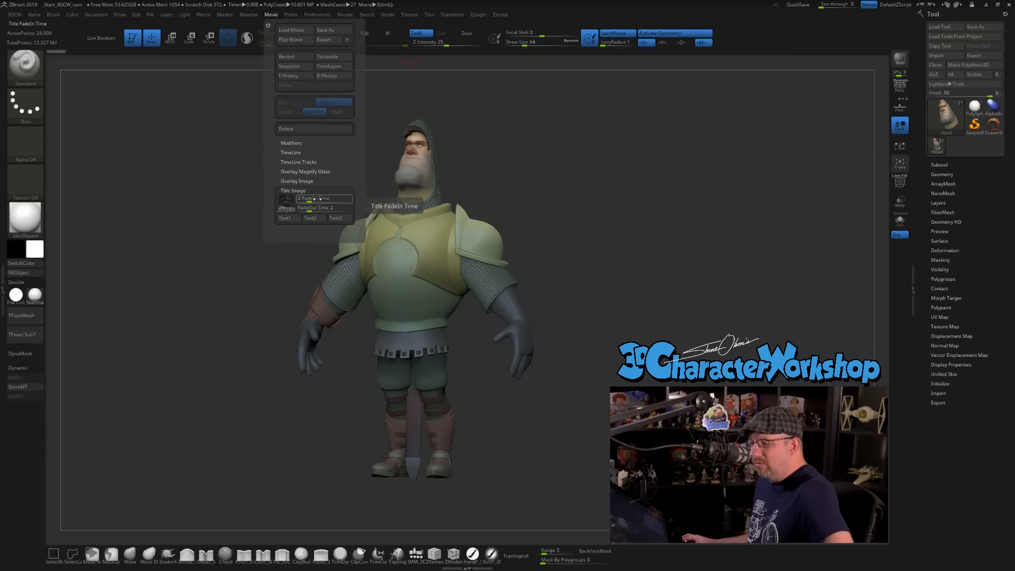
{"action": "left_click_drag", "start_coordinate": [308, 200], "coordinate": [286, 210]}
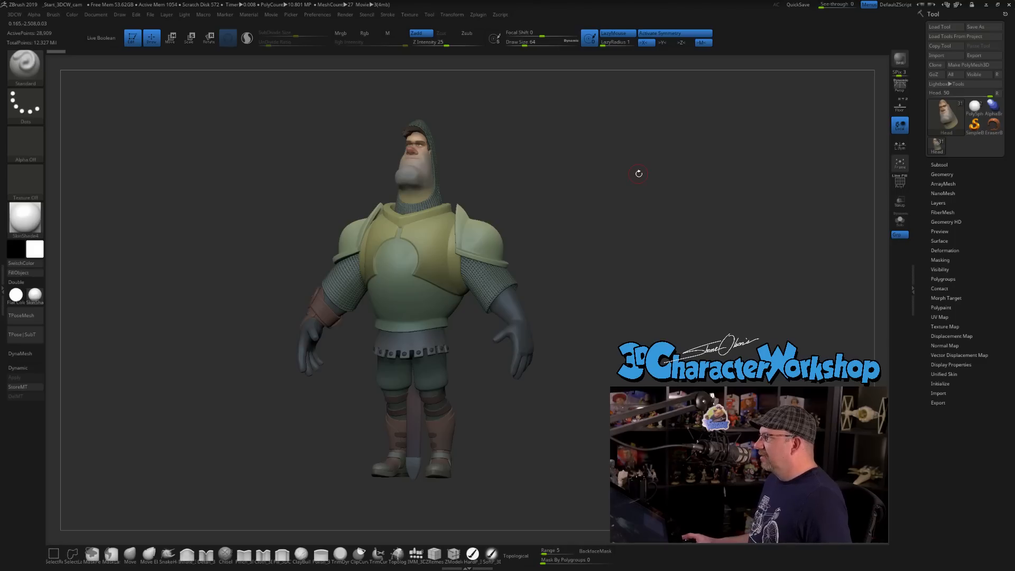
Increase the brush draw size to 226.
{"action": "mouse_move", "coordinate": [645, 174]}
{"action": "left_mouse_down", "text": "shift"}
{"action": "mouse_move", "coordinate": [575, 188]}
{"action": "mouse_move", "coordinate": [593, 188]}
{"action": "left_mouse_up", "text": "shift"}
{"action": "key", "text": "s"}
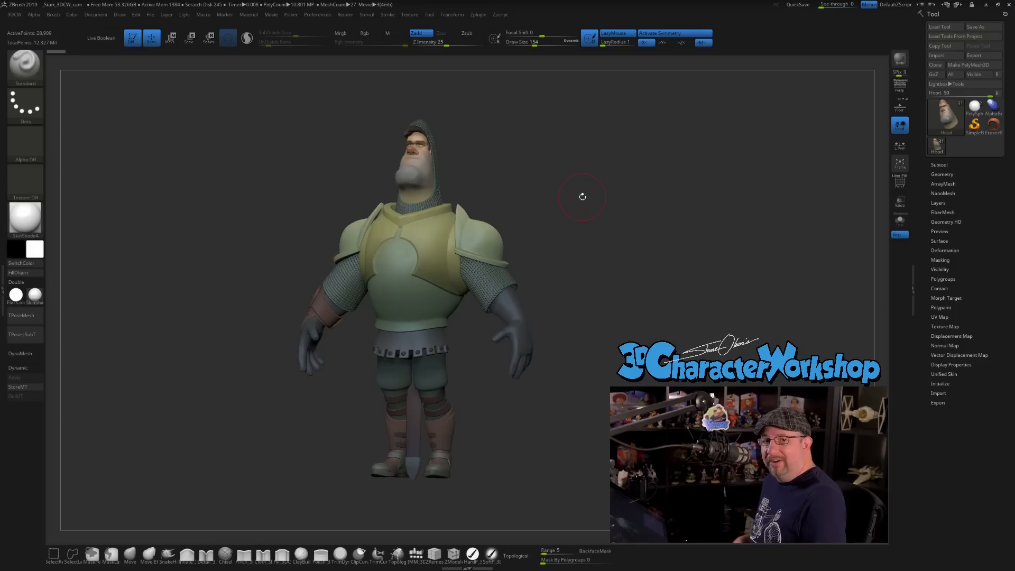
{"action": "left_click_drag", "start_coordinate": [581, 197], "coordinate": [635, 181]}
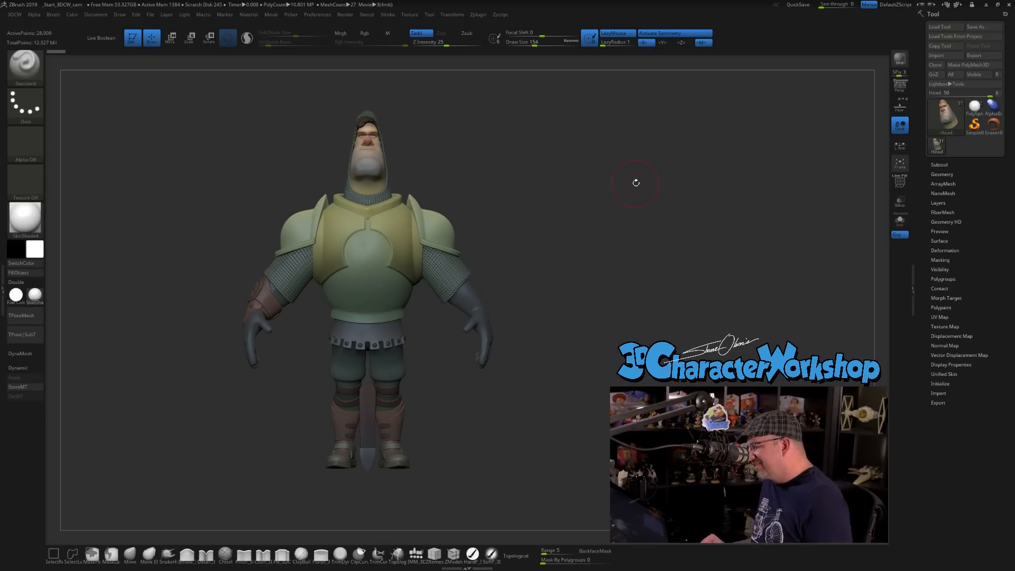
{"action": "mouse_move", "coordinate": [597, 247]}
{"action": "left_mouse_down"}
{"action": "mouse_move", "coordinate": [611, 240]}
{"action": "mouse_move", "coordinate": [595, 249]}
{"action": "left_mouse_up"}
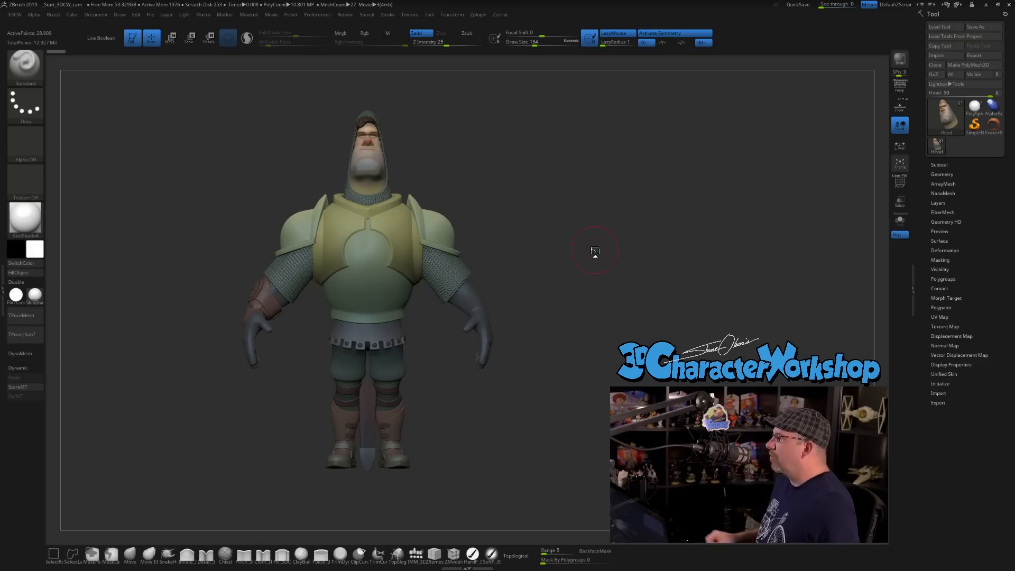
{"action": "left_click_drag", "start_coordinate": [595, 250], "coordinate": [556, 245]}
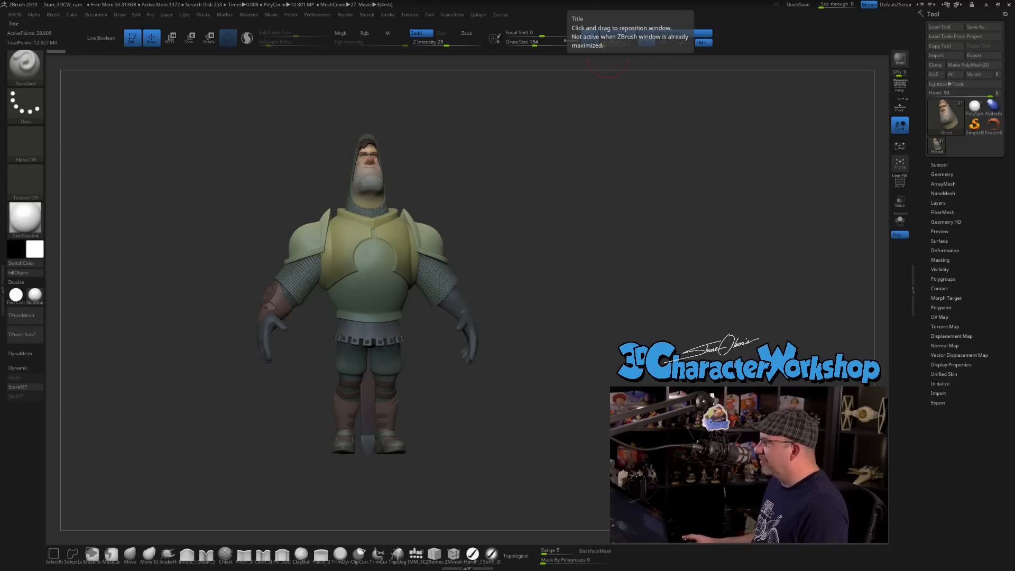
{"action": "left_click_drag", "start_coordinate": [574, 210], "coordinate": [577, 209]}
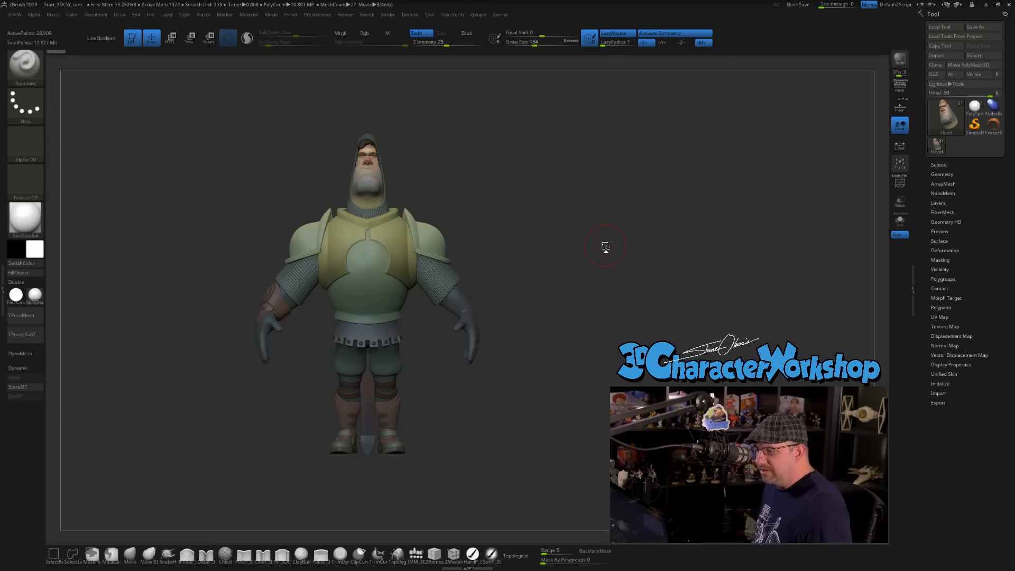
{"action": "key", "text": "s"}
{"action": "left_click_drag", "start_coordinate": [553, 251], "coordinate": [558, 249]}
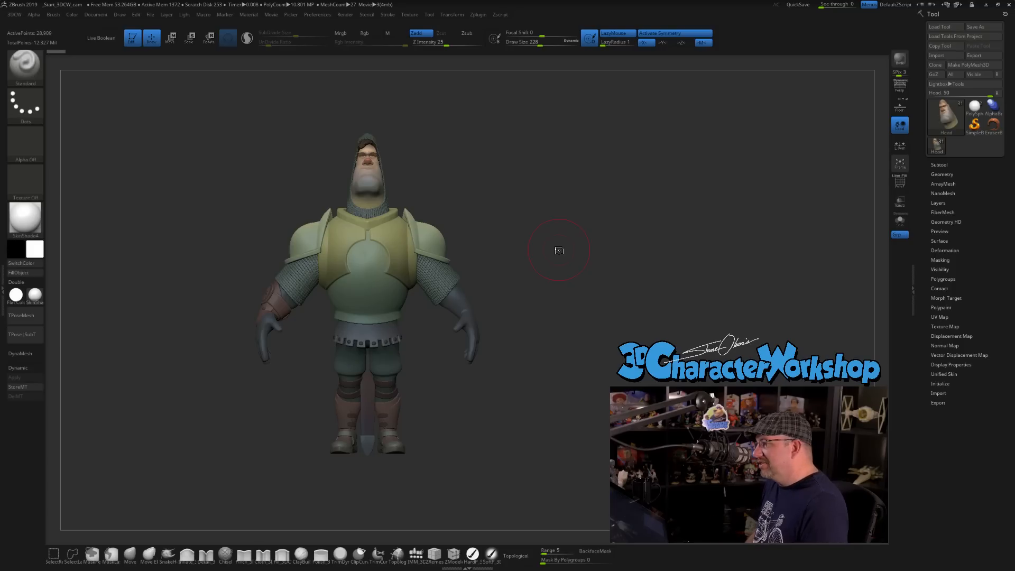
{"action": "mouse_move", "coordinate": [566, 269]}
{"action": "left_mouse_down"}
{"action": "mouse_move", "coordinate": [559, 285]}
{"action": "mouse_move", "coordinate": [579, 256]}
{"action": "left_mouse_up"}
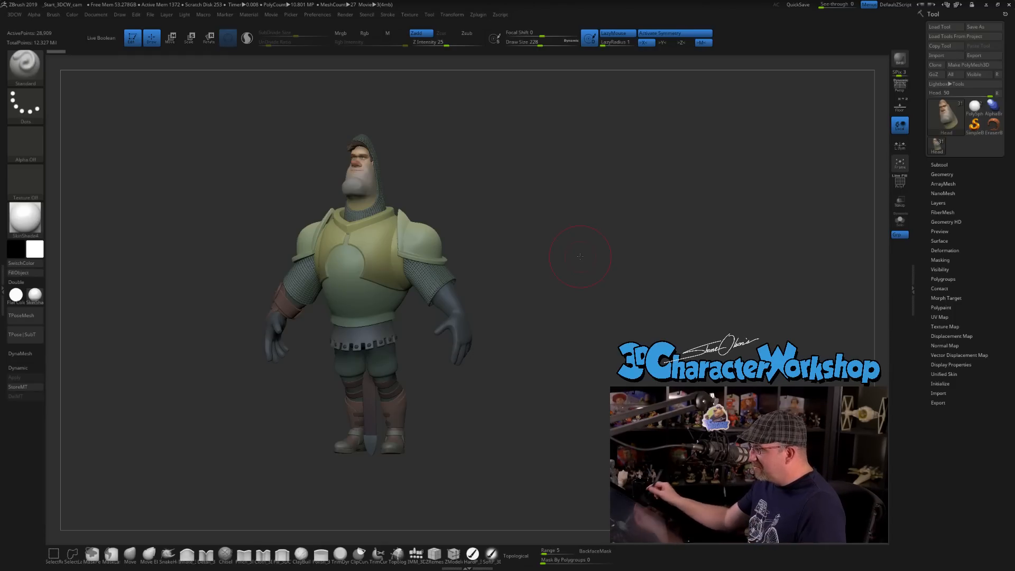
{"action": "mouse_move", "coordinate": [518, 410]}
{"action": "left_mouse_down", "text": "shift"}
{"action": "mouse_move", "coordinate": [532, 396]}
{"action": "mouse_move", "coordinate": [509, 423]}
{"action": "left_mouse_up", "text": "shift"}
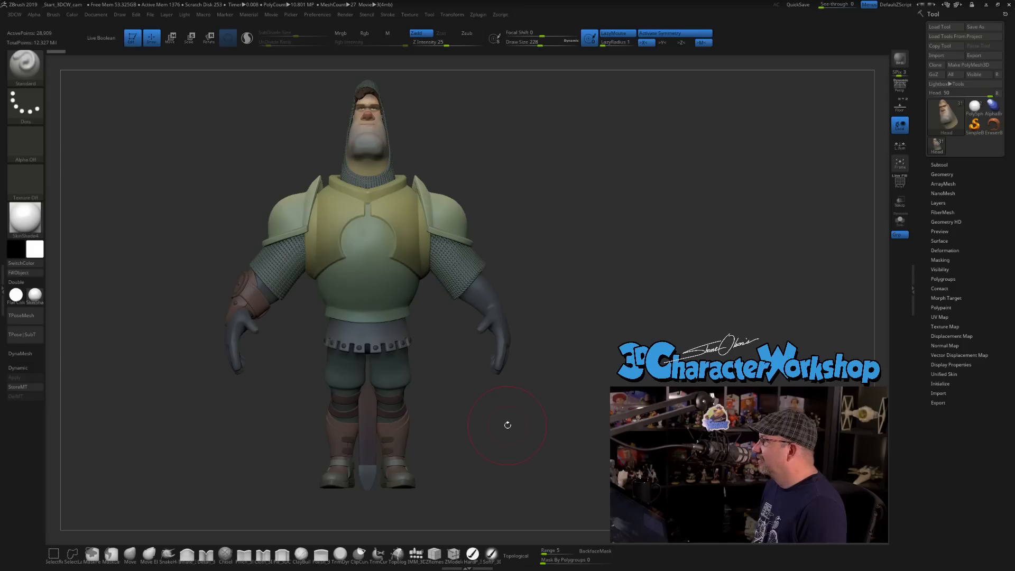
{"action": "mouse_move", "coordinate": [641, 302]}
{"action": "left_mouse_down"}
{"action": "mouse_move", "coordinate": [621, 306]}
{"action": "mouse_move", "coordinate": [628, 311]}
{"action": "mouse_move", "coordinate": [613, 304]}
{"action": "left_mouse_up"}
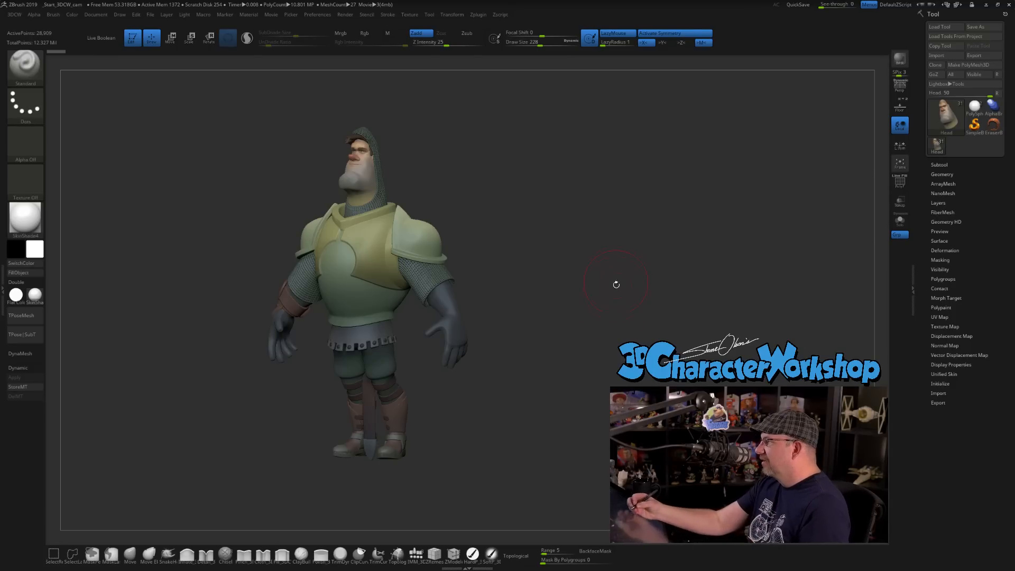
{"action": "left_click_drag", "start_coordinate": [613, 280], "coordinate": [557, 272]}
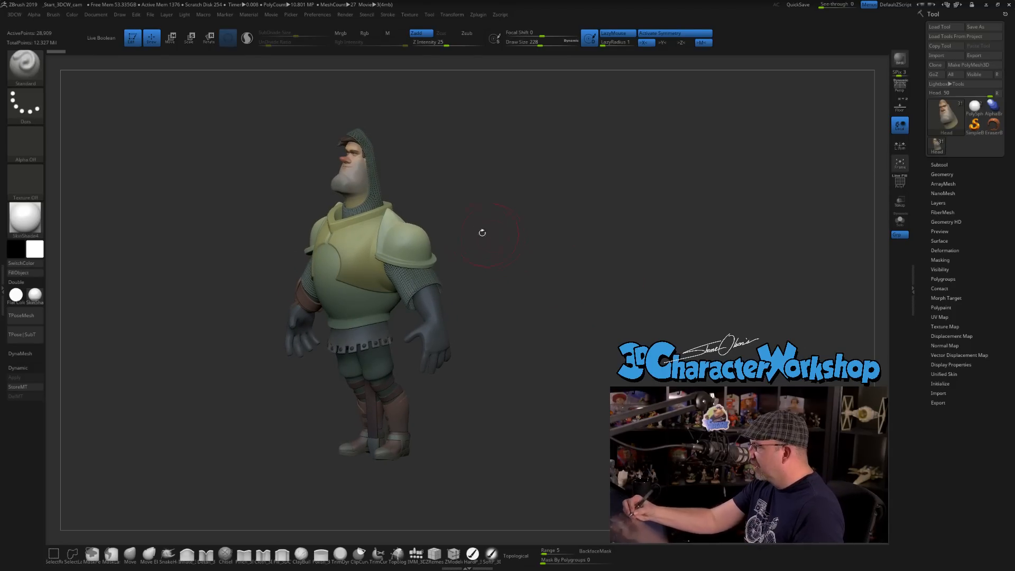
{"action": "left_click_drag", "start_coordinate": [484, 231], "coordinate": [491, 277], "text": "shift"}
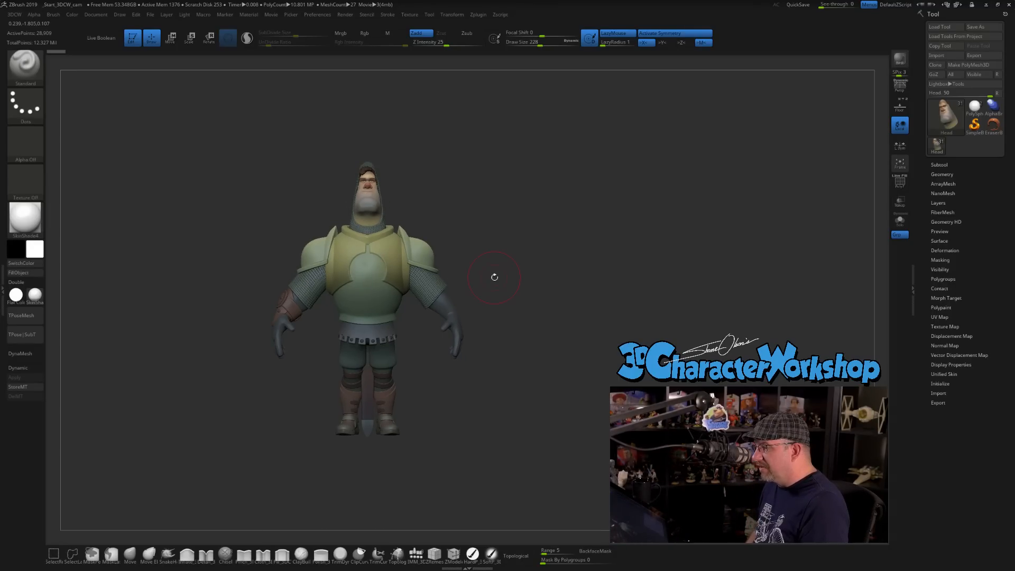
{"action": "left_click_drag", "start_coordinate": [484, 412], "coordinate": [458, 376]}
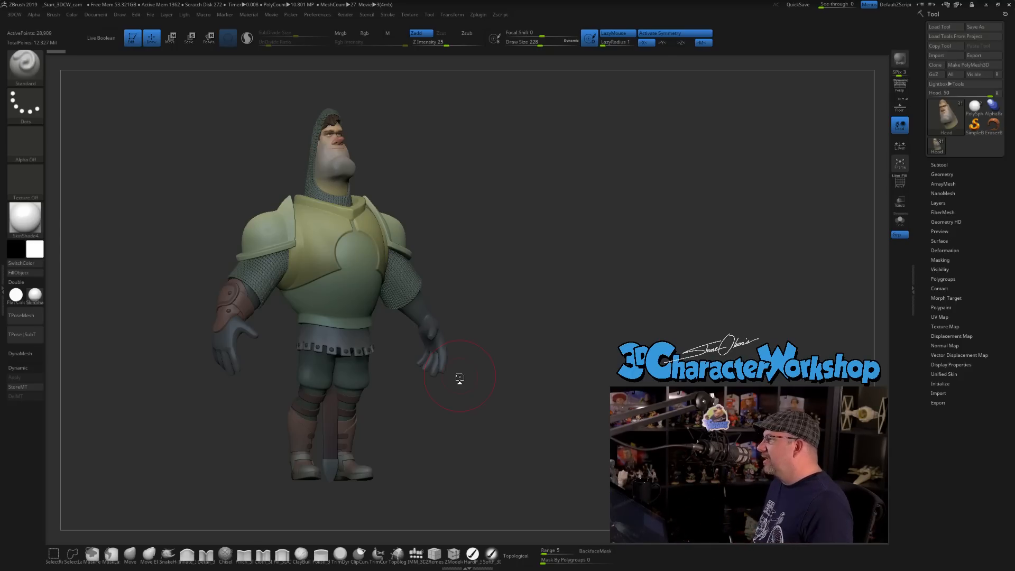
{"action": "left_click_drag", "start_coordinate": [580, 324], "coordinate": [564, 321]}
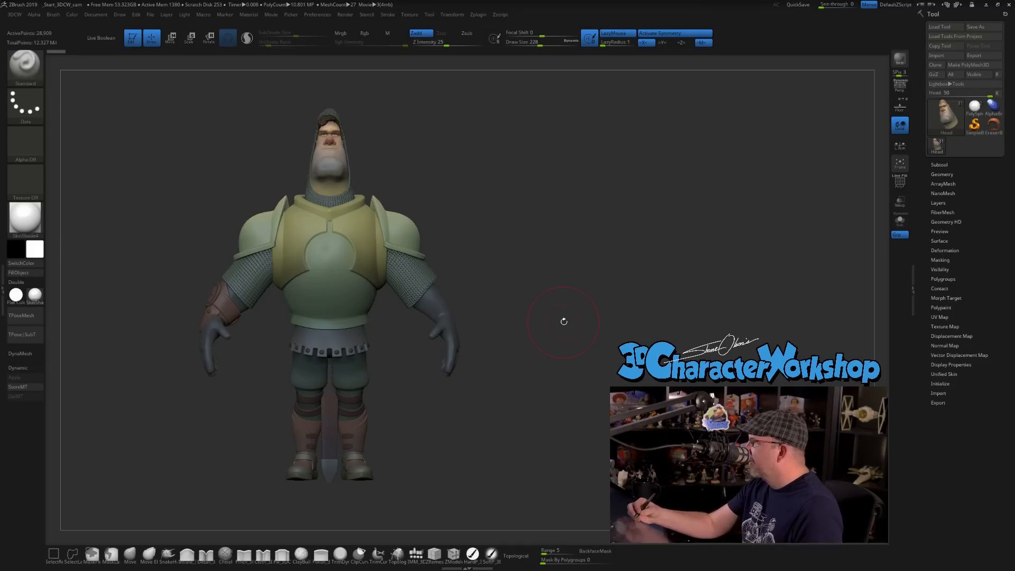
{"action": "left_click_drag", "start_coordinate": [509, 303], "coordinate": [501, 304]}
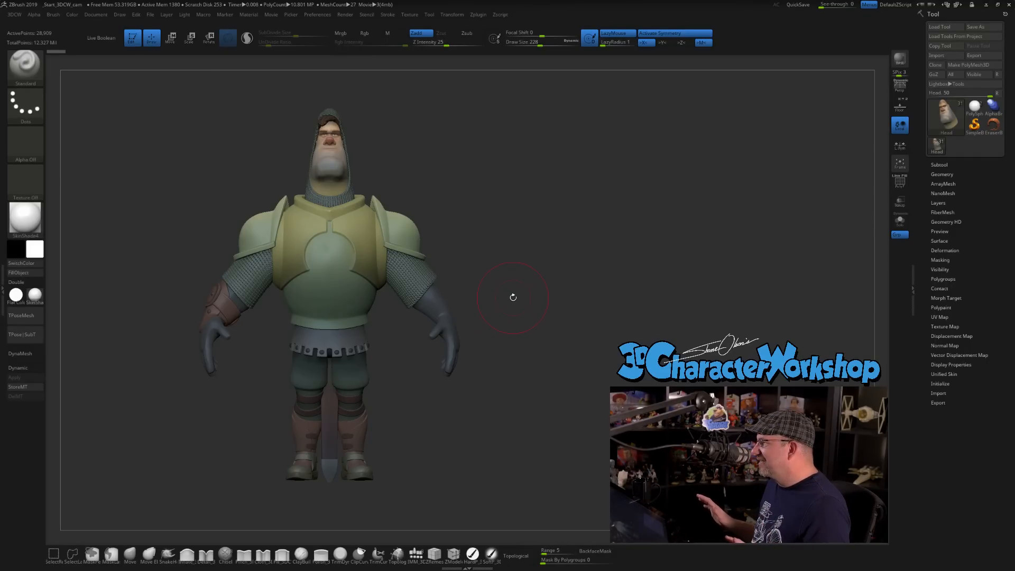
{"action": "left_click_drag", "start_coordinate": [530, 281], "coordinate": [523, 331]}
{"action": "left_click_drag", "start_coordinate": [543, 393], "coordinate": [548, 353], "text": "alt"}
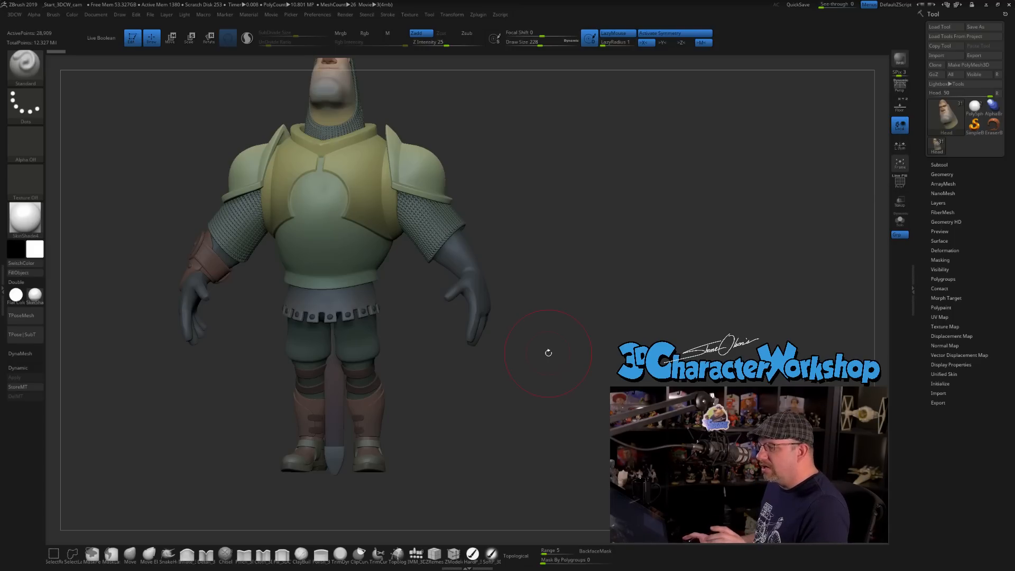
{"action": "left_click_drag", "start_coordinate": [447, 392], "coordinate": [460, 391]}
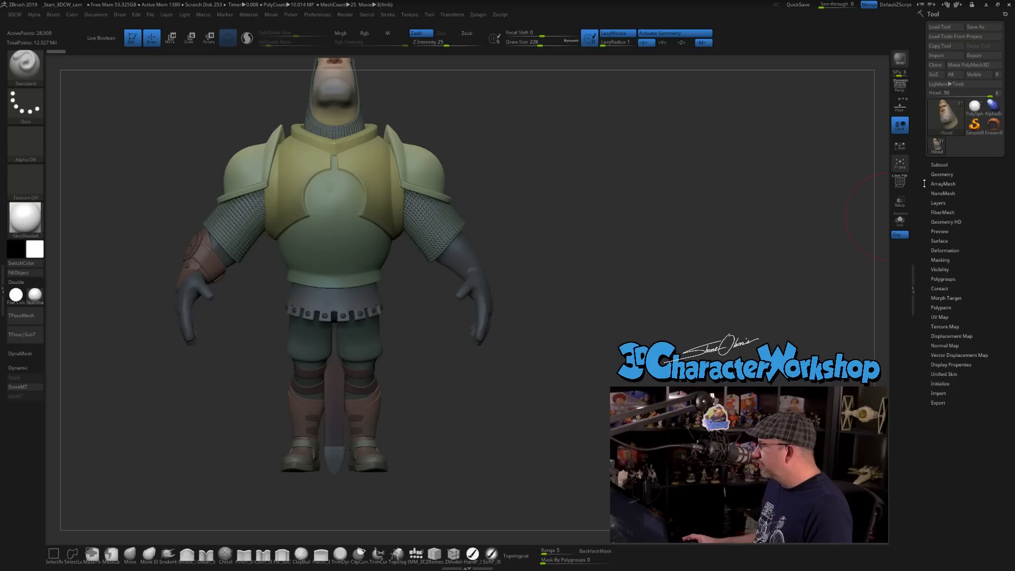
{"action": "left_click", "coordinate": [943, 165]}
{"action": "left_click", "coordinate": [944, 164]}
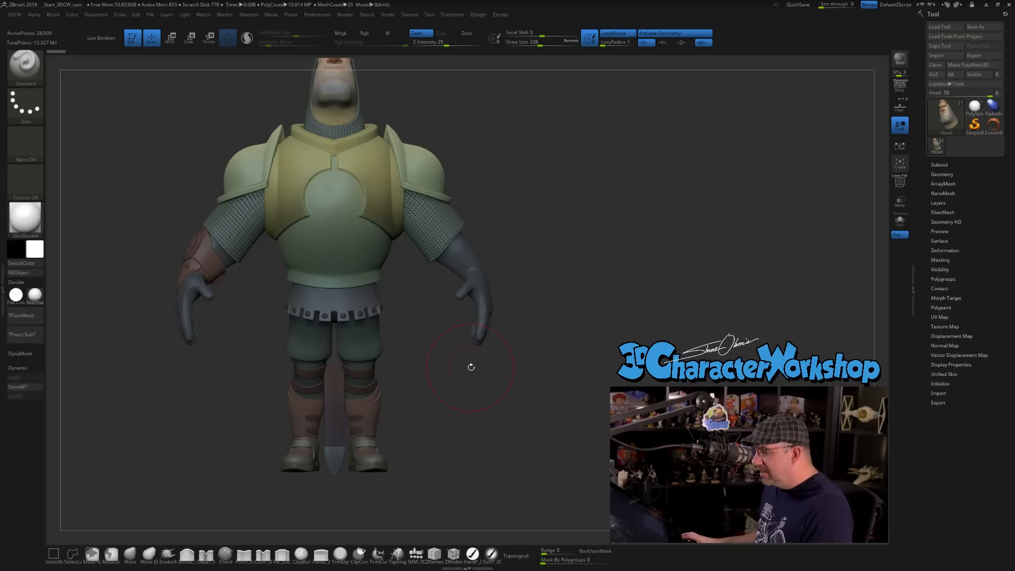
{"action": "left_click_drag", "start_coordinate": [591, 335], "coordinate": [520, 406]}
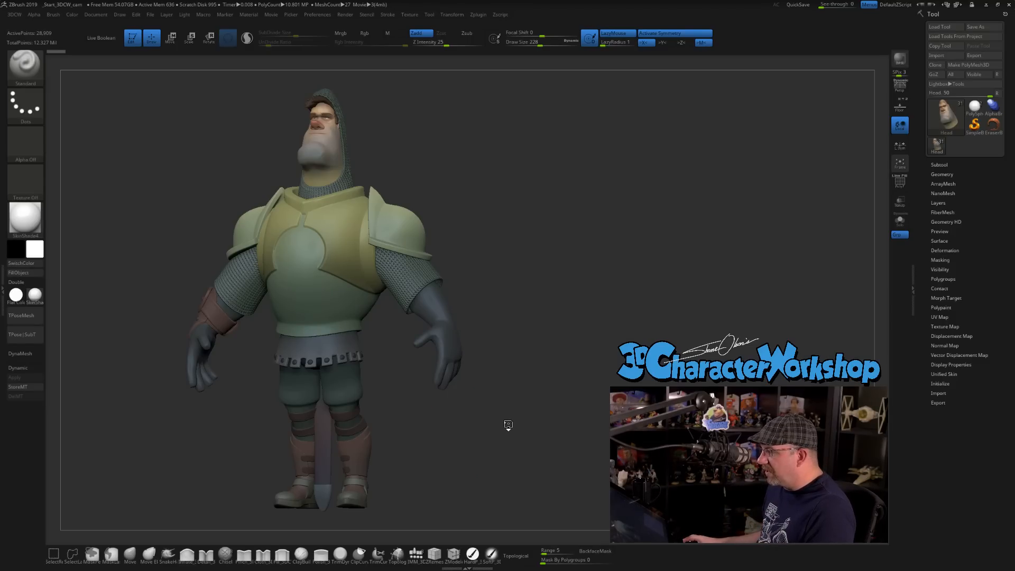
{"action": "left_click_drag", "start_coordinate": [365, 425], "coordinate": [393, 429]}
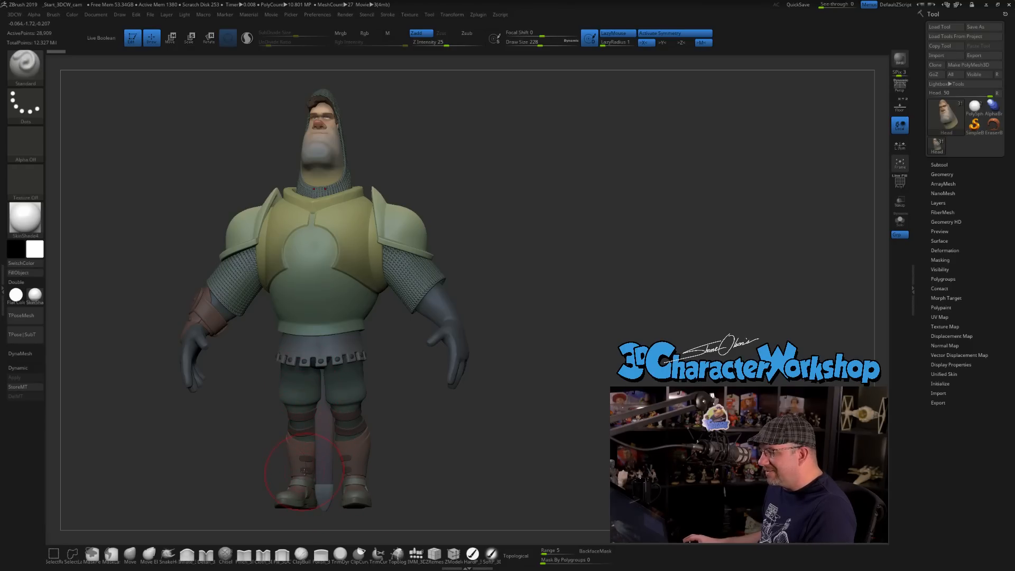
{"action": "left_click_drag", "start_coordinate": [410, 421], "coordinate": [405, 410]}
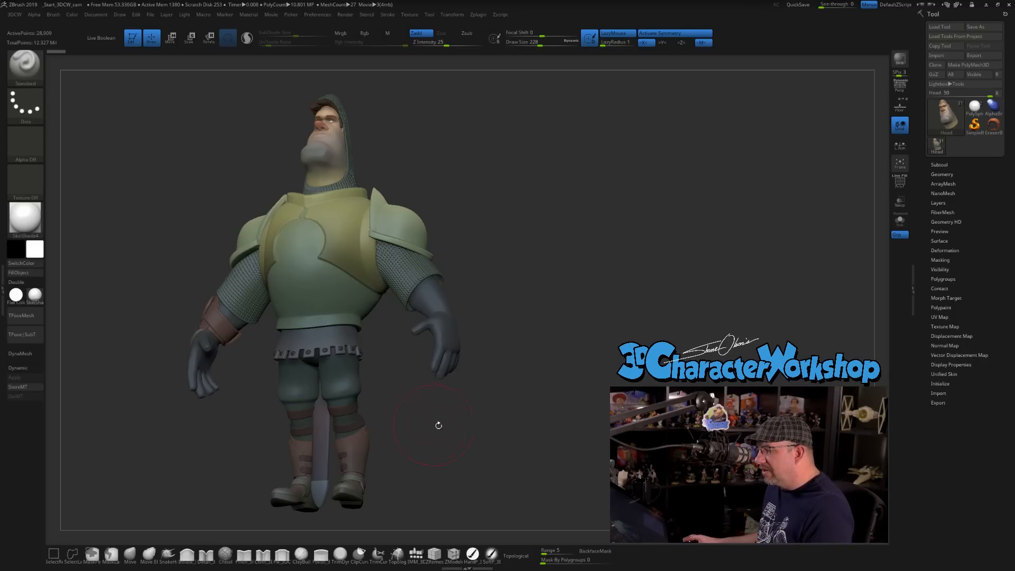
Reduce the brush draw size to 217.
{"action": "key", "text": "s"}
{"action": "left_click", "coordinate": [482, 434]}
{"action": "left_click_drag", "start_coordinate": [483, 433], "coordinate": [494, 440]}
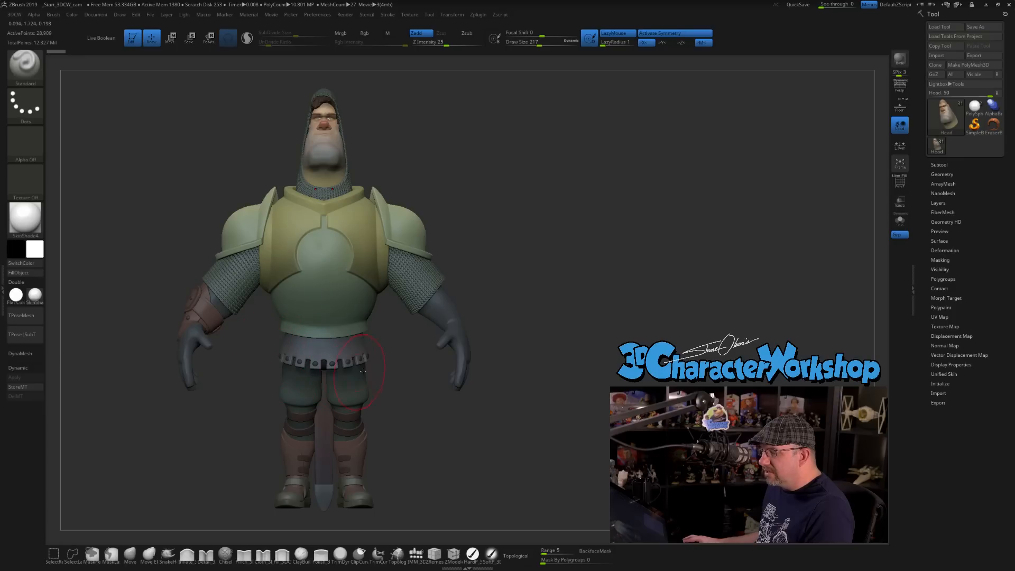
{"action": "mouse_move", "coordinate": [234, 362]}
{"action": "left_mouse_down"}
{"action": "mouse_move", "coordinate": [264, 364]}
{"action": "mouse_move", "coordinate": [247, 368]}
{"action": "left_mouse_up"}
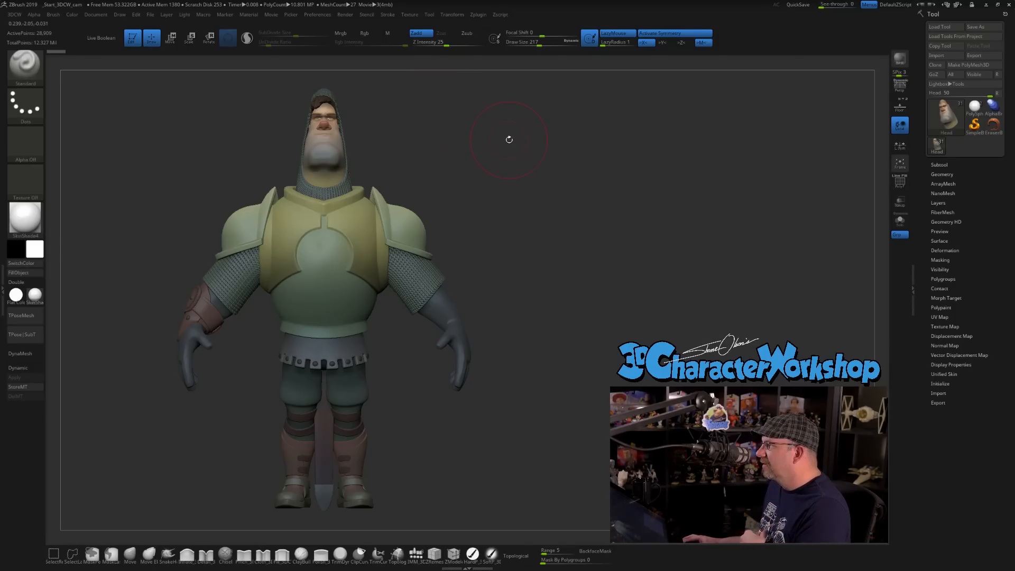
{"action": "mouse_move", "coordinate": [527, 151]}
{"action": "left_mouse_down"}
{"action": "mouse_move", "coordinate": [559, 152]}
{"action": "mouse_move", "coordinate": [527, 151]}
{"action": "left_mouse_up"}
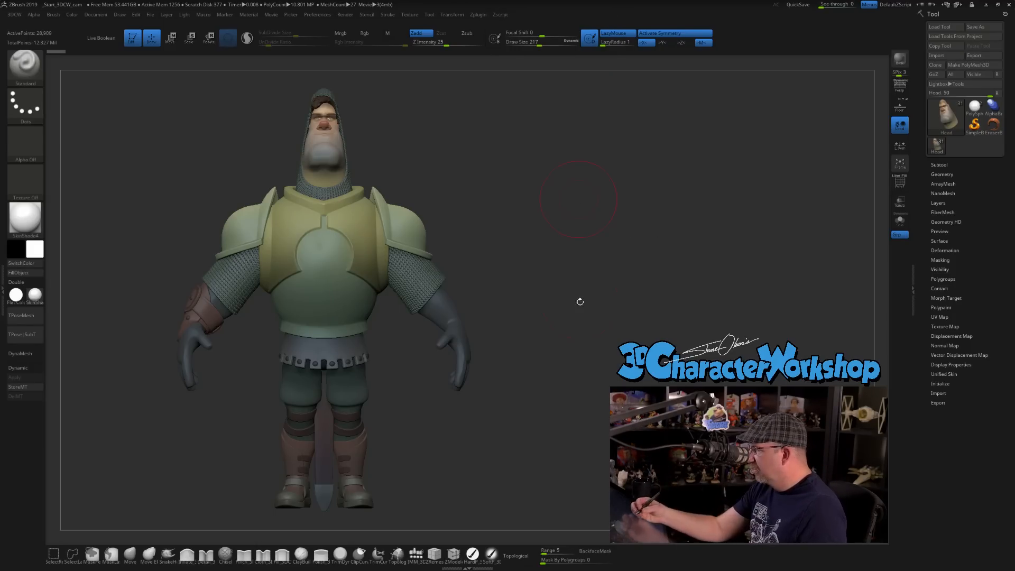
Open the knight's subtool list and collapse the Head folder.
{"action": "right_click_drag", "start_coordinate": [378, 194], "coordinate": [489, 290], "text": "ctrl"}
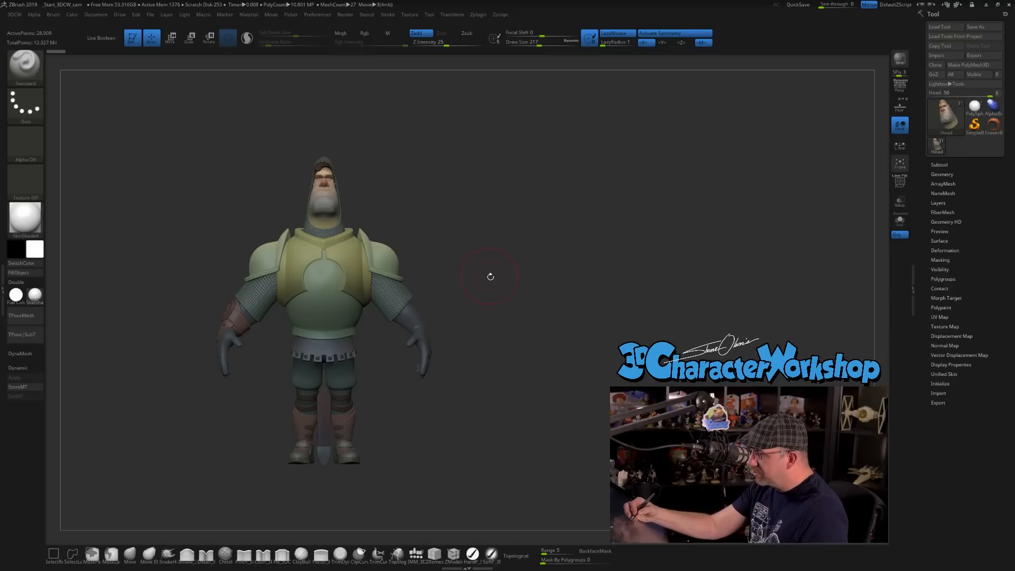
{"action": "left_click_drag", "start_coordinate": [531, 316], "coordinate": [495, 309]}
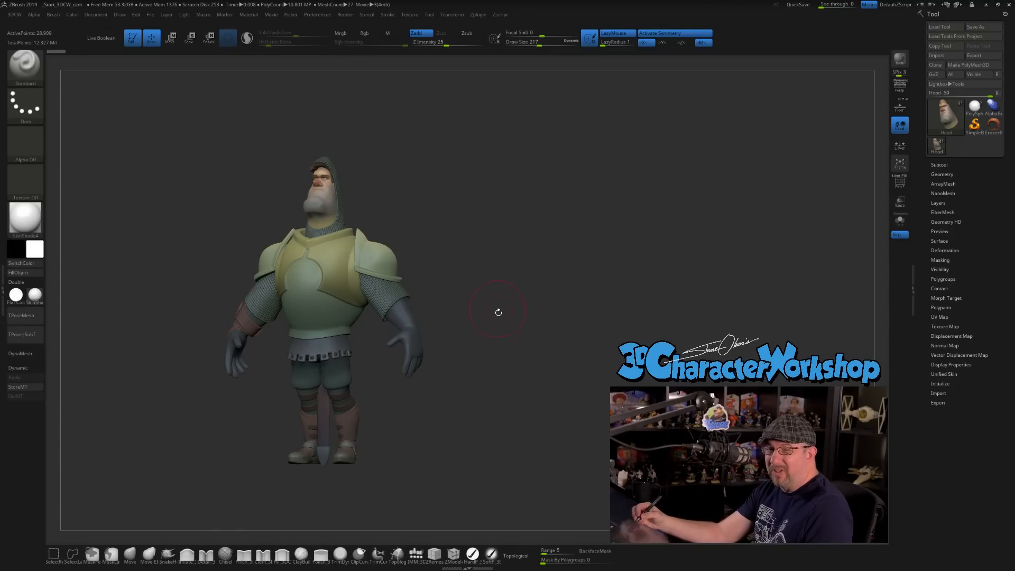
{"action": "right_click_drag", "start_coordinate": [500, 311], "coordinate": [503, 343], "text": "ctrl"}
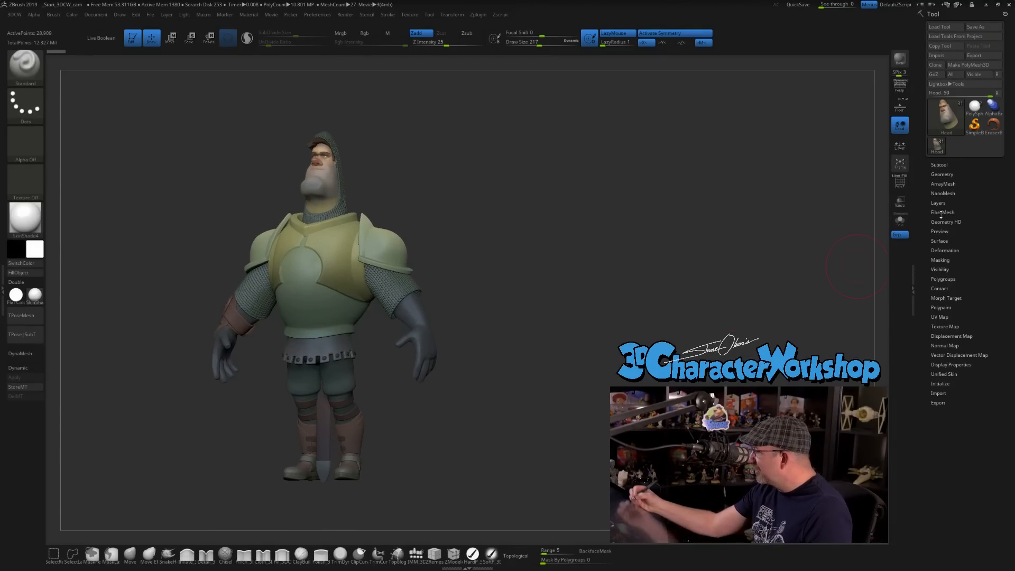
{"action": "left_click", "coordinate": [941, 164]}
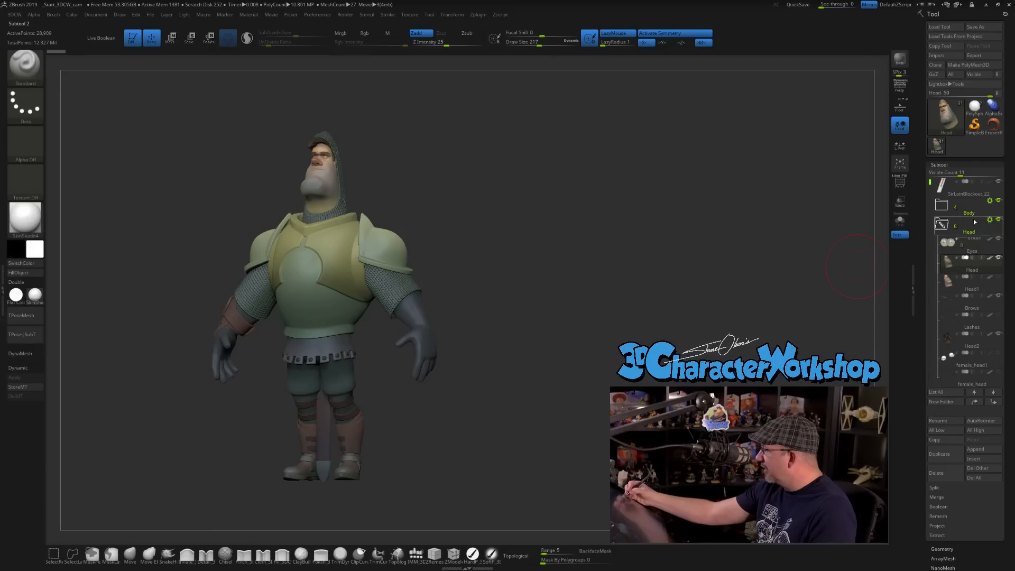
{"action": "left_click", "coordinate": [961, 228]}
{"action": "left_click", "coordinate": [967, 248]}
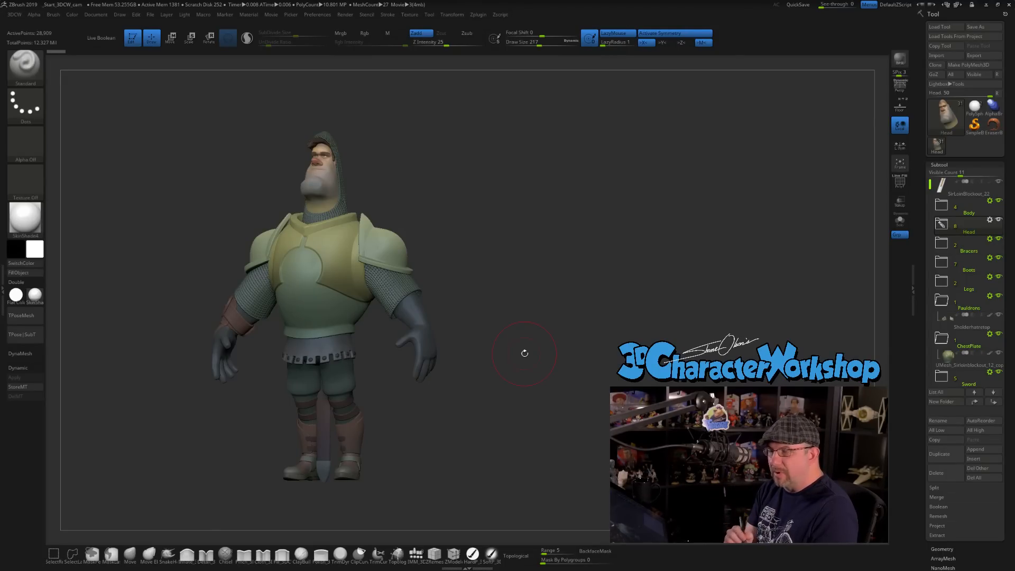
Reduce the brush draw size to 140.
{"action": "left_click_drag", "start_coordinate": [485, 410], "coordinate": [439, 453], "text": "alt"}
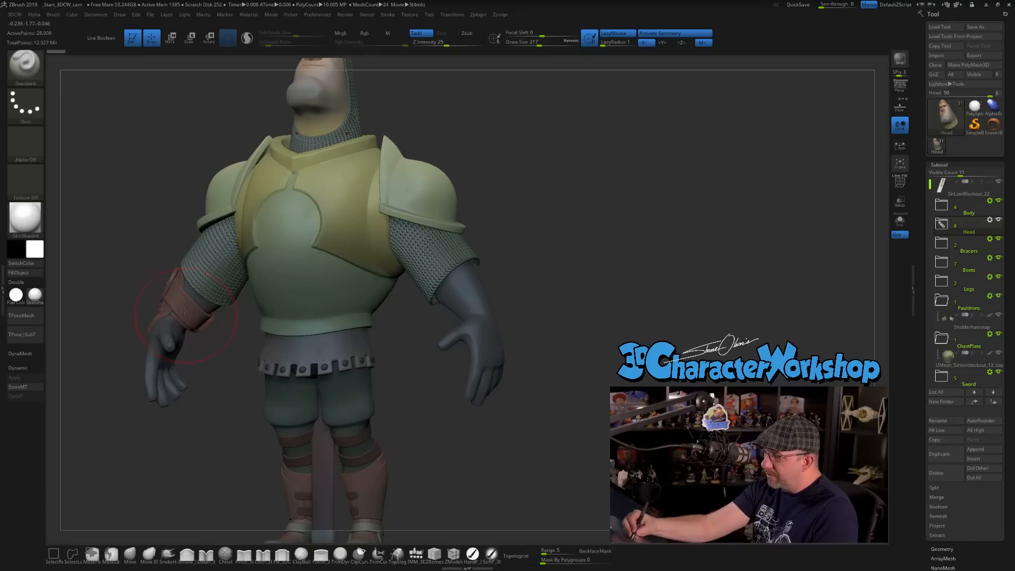
{"action": "key", "text": "s"}
{"action": "mouse_move", "coordinate": [554, 252]}
{"action": "left_mouse_down"}
{"action": "mouse_move", "coordinate": [558, 281]}
{"action": "mouse_move", "coordinate": [576, 290]}
{"action": "left_mouse_up"}
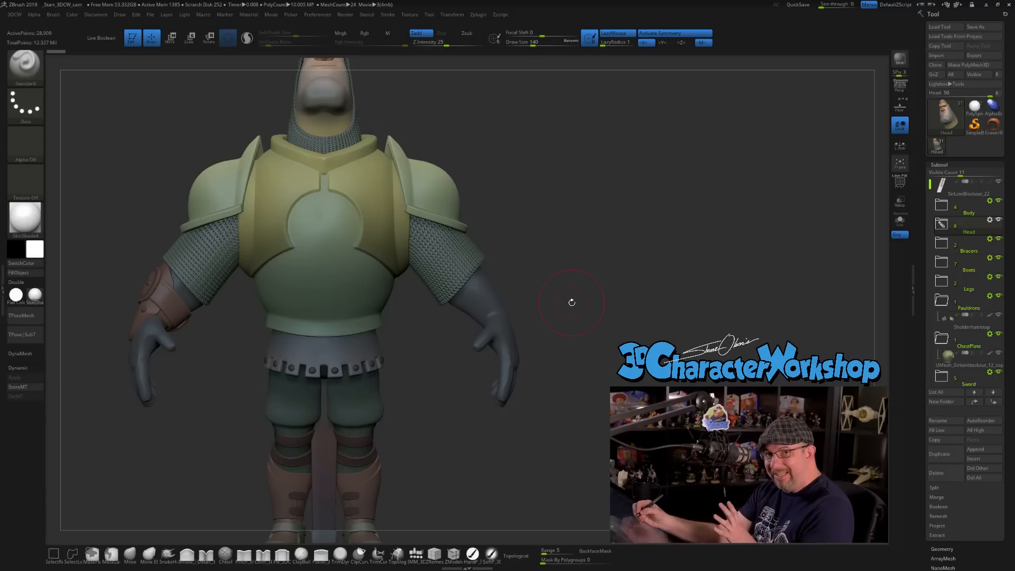
{"action": "left_click_drag", "start_coordinate": [462, 405], "coordinate": [459, 354], "text": "alt"}
{"action": "left_click_drag", "start_coordinate": [521, 418], "coordinate": [449, 370], "text": "alt"}
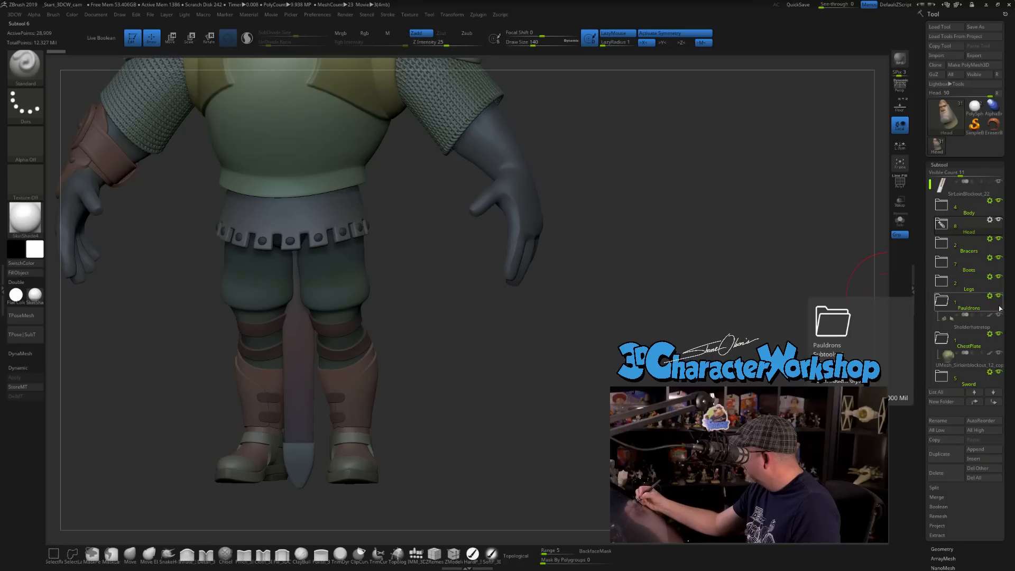
Collapse the Pauldrons and ChestPlate folders in the subtool list.
{"action": "left_click", "coordinate": [941, 301]}
{"action": "left_click", "coordinate": [942, 321]}
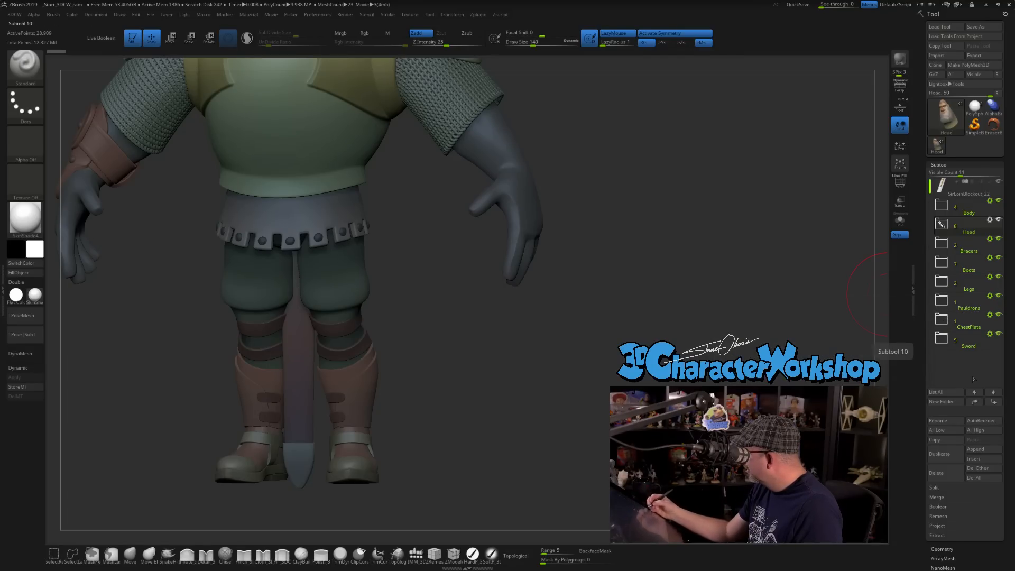
{"action": "left_click", "coordinate": [997, 277]}
{"action": "left_click", "coordinate": [997, 277]}
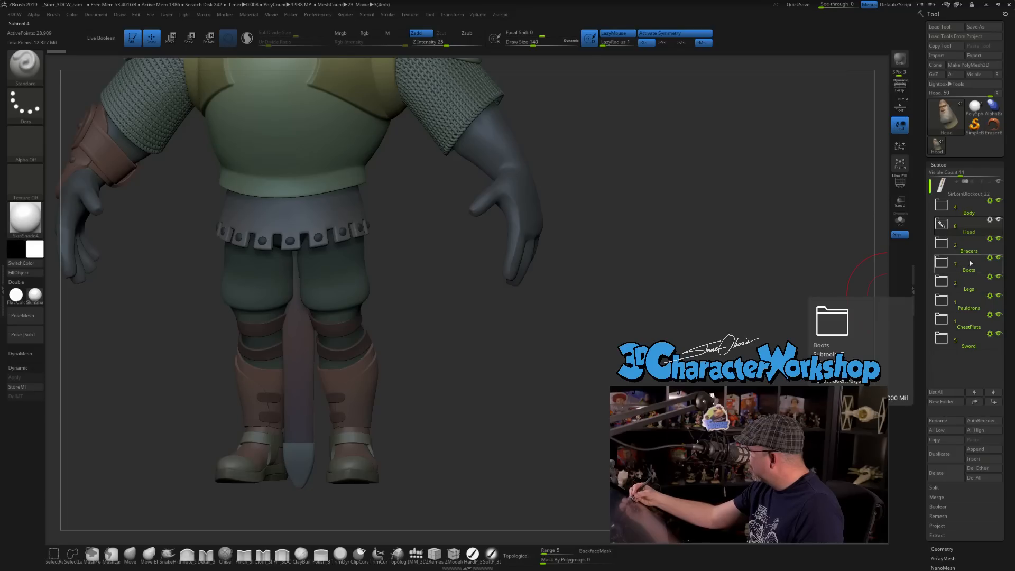
Isolate the Boots and Legs folders by hiding the Bracers, Head, Body, Pauldrons, ChestPlate and Sword folders and the ruler subtool.
{"action": "left_click", "coordinate": [998, 237]}
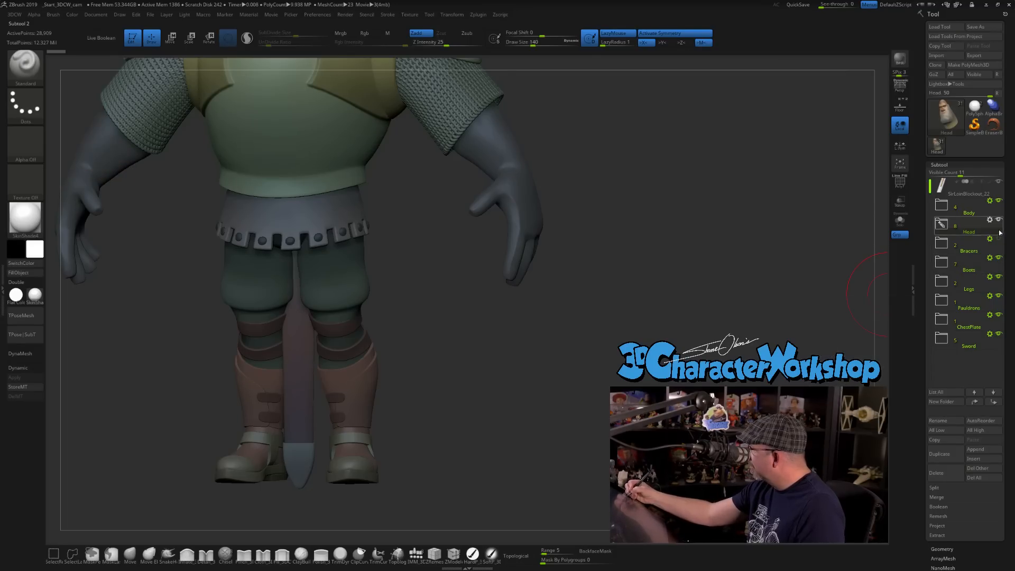
{"action": "left_click", "coordinate": [998, 219]}
{"action": "left_click", "coordinate": [998, 201]}
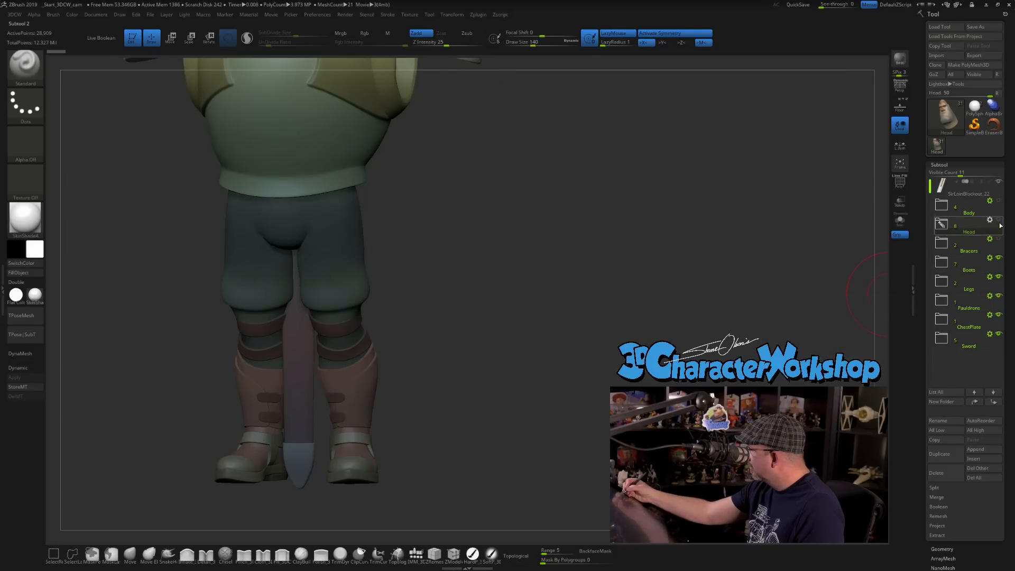
{"action": "left_click", "coordinate": [943, 283]}
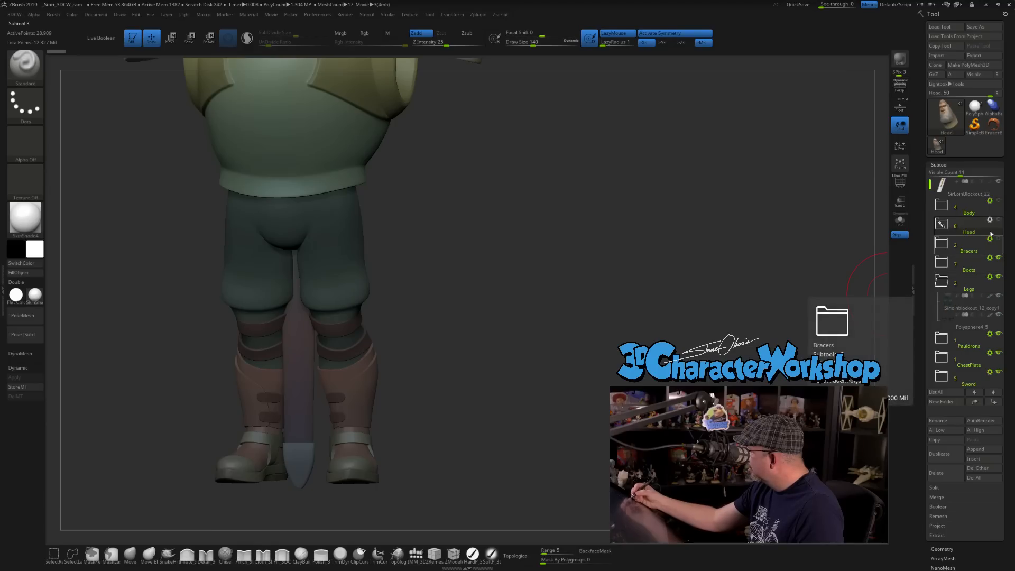
{"action": "left_click", "coordinate": [945, 281]}
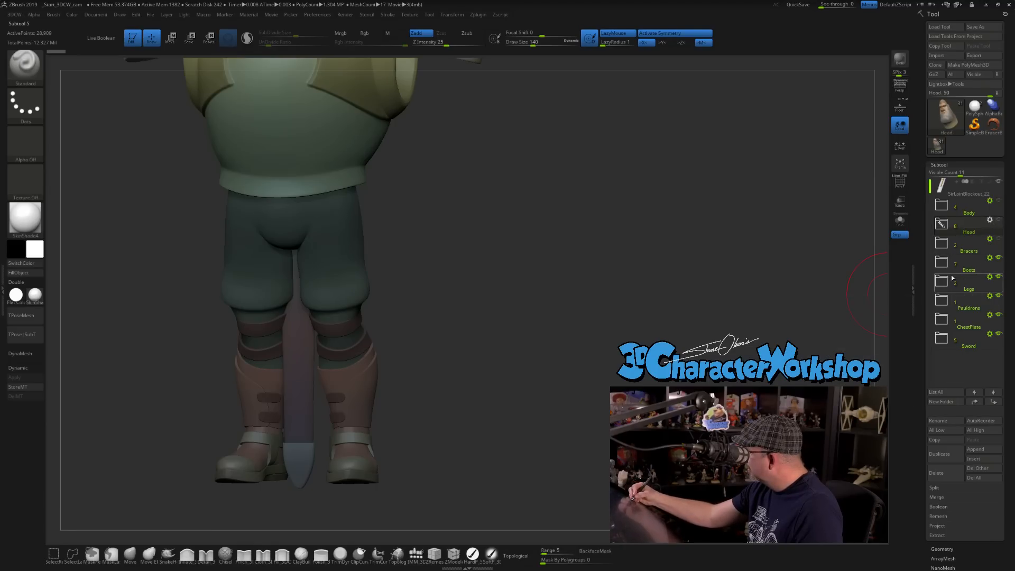
{"action": "left_click", "coordinate": [998, 296]}
{"action": "left_click", "coordinate": [998, 314]}
{"action": "left_click", "coordinate": [998, 333]}
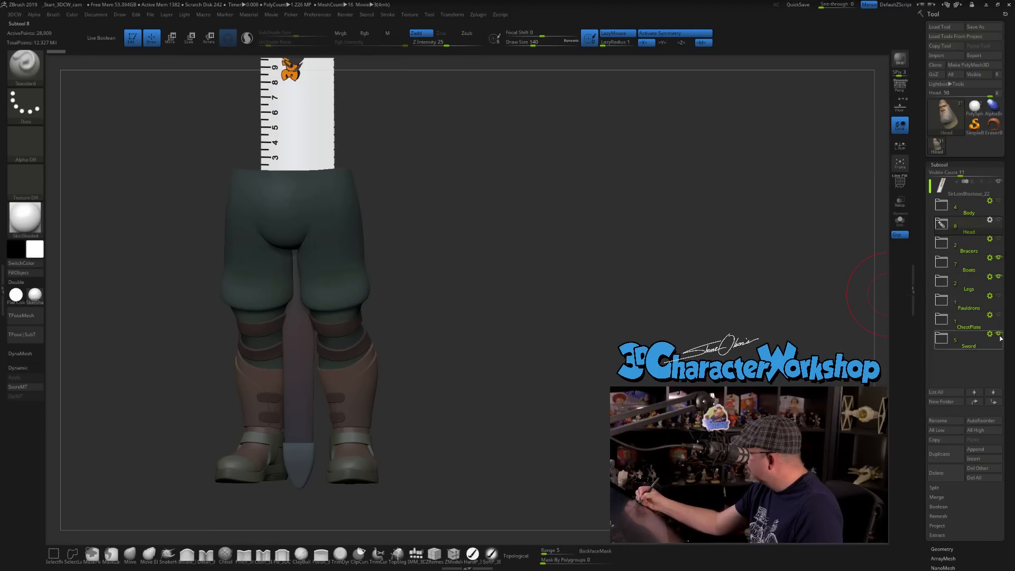
{"action": "left_click", "coordinate": [998, 182]}
Reduce the brush draw size to 104.
{"action": "mouse_move", "coordinate": [593, 318]}
{"action": "left_mouse_down"}
{"action": "mouse_move", "coordinate": [539, 333]}
{"action": "mouse_move", "coordinate": [498, 394]}
{"action": "mouse_move", "coordinate": [530, 343]}
{"action": "mouse_move", "coordinate": [504, 358]}
{"action": "mouse_move", "coordinate": [507, 381]}
{"action": "left_mouse_up"}
{"action": "key", "text": "s"}
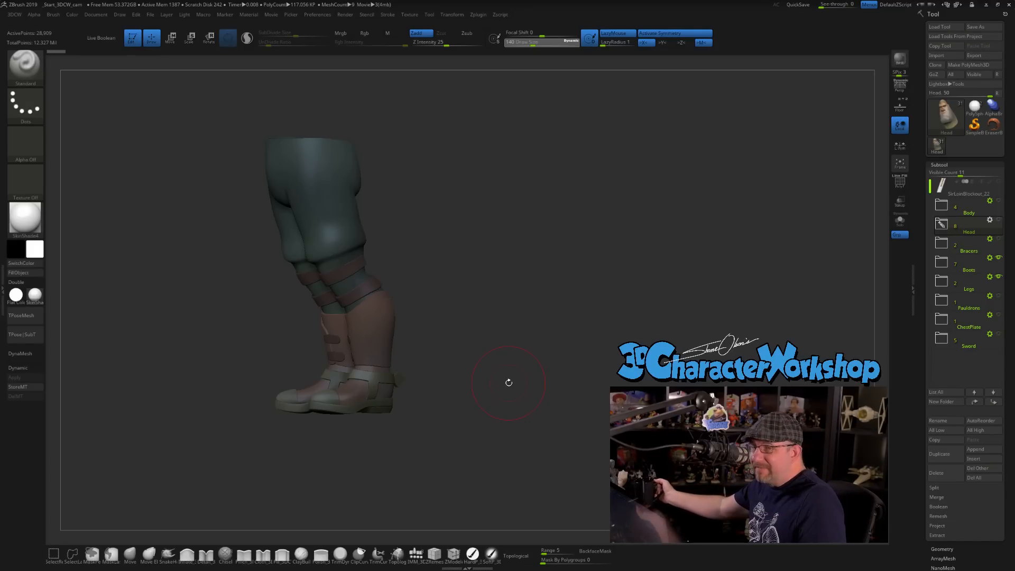
{"action": "mouse_move", "coordinate": [505, 347]}
{"action": "left_mouse_down", "text": "shift"}
{"action": "mouse_move", "coordinate": [515, 335]}
{"action": "mouse_move", "coordinate": [482, 357]}
{"action": "mouse_move", "coordinate": [488, 370]}
{"action": "left_mouse_up", "text": "shift"}
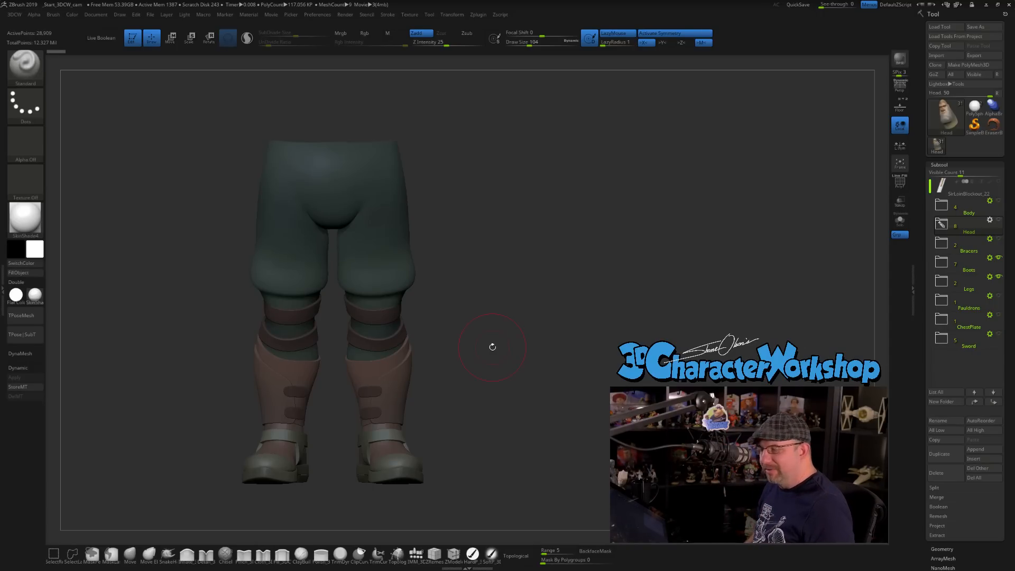
{"action": "left_click_drag", "start_coordinate": [493, 345], "coordinate": [497, 342]}
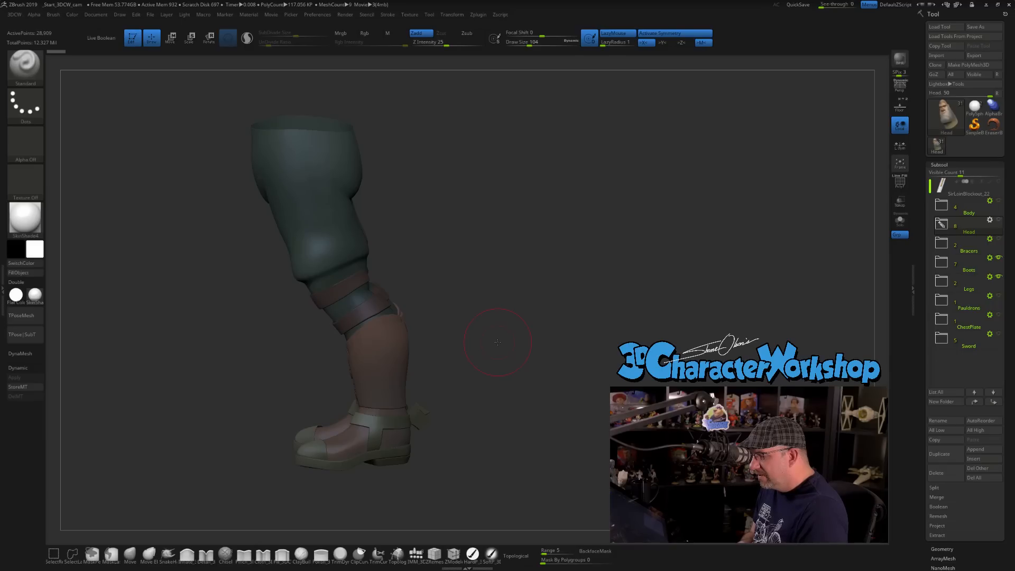
{"action": "left_click_drag", "start_coordinate": [483, 302], "coordinate": [486, 293]}
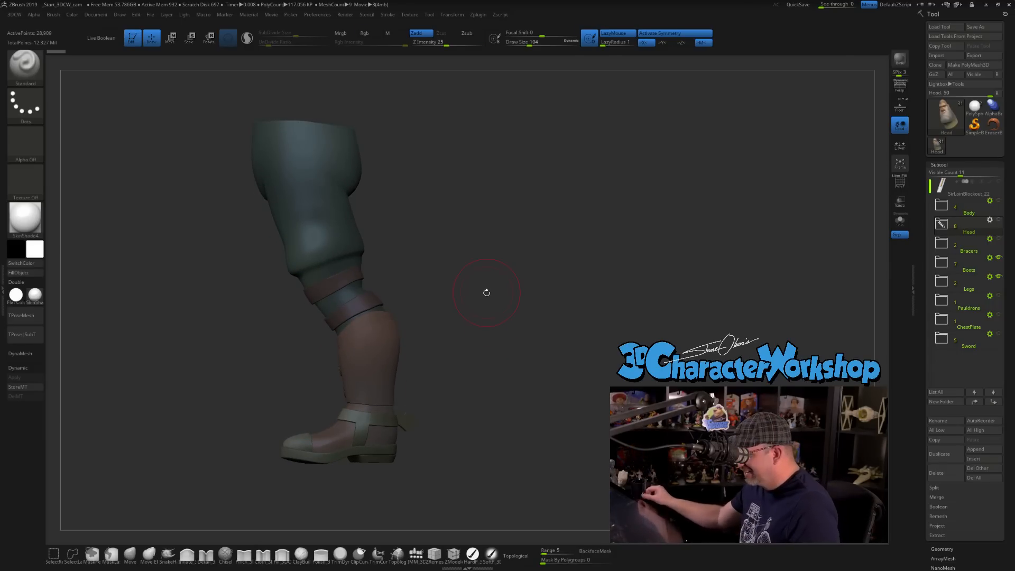
Reduce the brush draw size to 65 for close work on the boots.
{"action": "left_click_drag", "start_coordinate": [478, 383], "coordinate": [505, 306], "text": "alt"}
{"action": "left_click_drag", "start_coordinate": [512, 367], "coordinate": [641, 249], "text": "alt"}
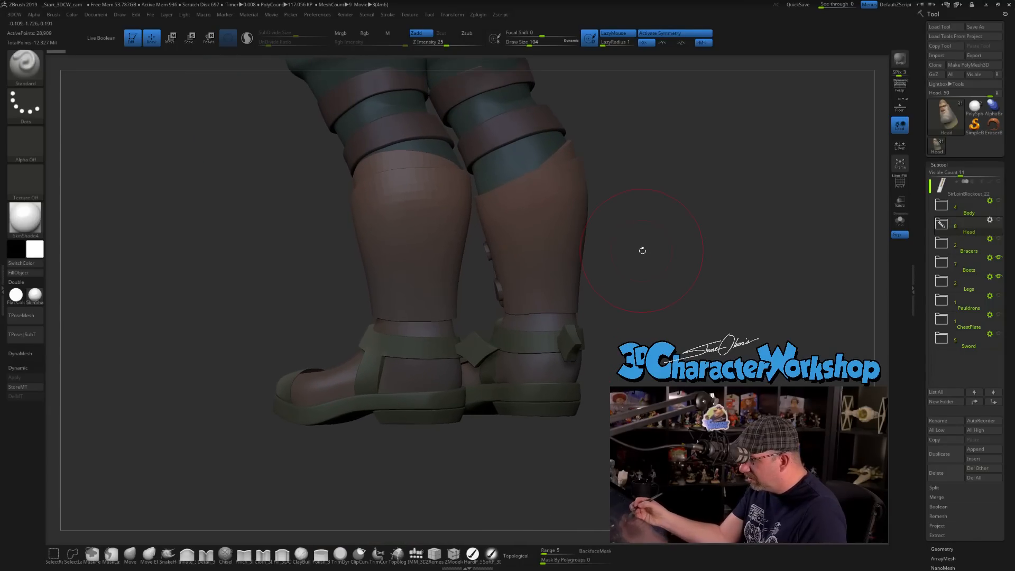
{"action": "mouse_move", "coordinate": [297, 316]}
{"action": "left_mouse_down", "text": "alt"}
{"action": "mouse_move", "coordinate": [297, 402]}
{"action": "mouse_move", "coordinate": [314, 300]}
{"action": "mouse_move", "coordinate": [257, 266]}
{"action": "left_mouse_up", "text": "alt"}
{"action": "key", "text": "s"}
{"action": "left_click_drag", "start_coordinate": [685, 262], "coordinate": [562, 322]}
{"action": "left_click_drag", "start_coordinate": [548, 365], "coordinate": [546, 398]}
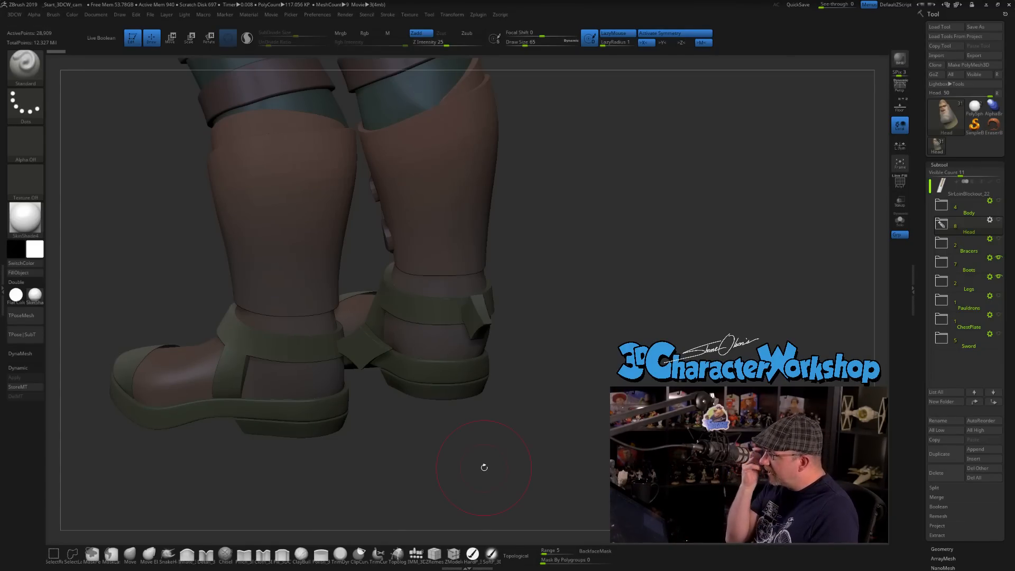
Select the toe cap subtool on the boots and turn on its wireframe display.
{"action": "left_click_drag", "start_coordinate": [483, 464], "coordinate": [533, 490]}
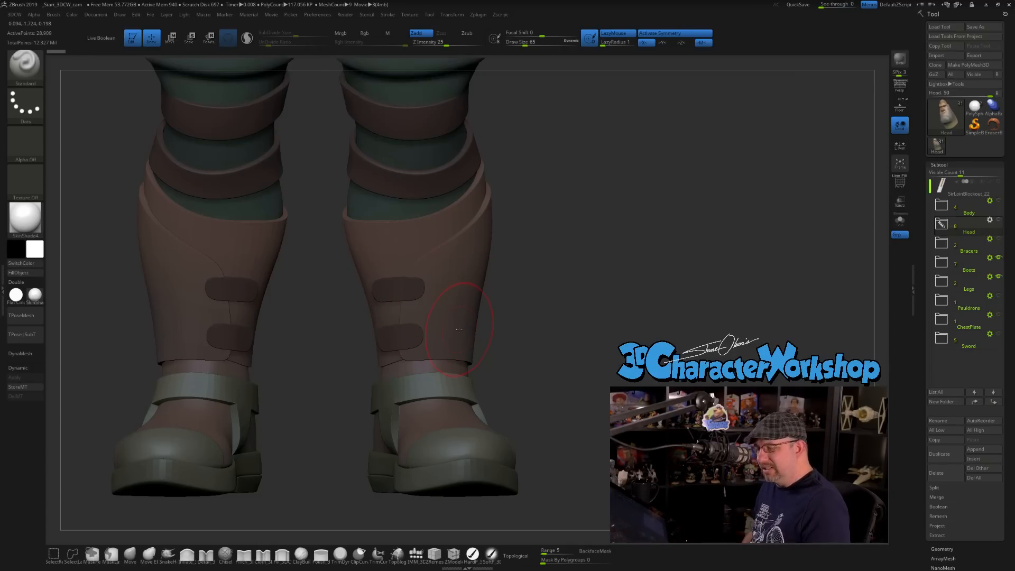
{"action": "mouse_move", "coordinate": [523, 324]}
{"action": "left_mouse_down", "text": "alt"}
{"action": "mouse_move", "coordinate": [497, 406]}
{"action": "mouse_move", "coordinate": [446, 457]}
{"action": "mouse_move", "coordinate": [560, 374]}
{"action": "mouse_move", "coordinate": [559, 298]}
{"action": "left_mouse_up", "text": "alt"}
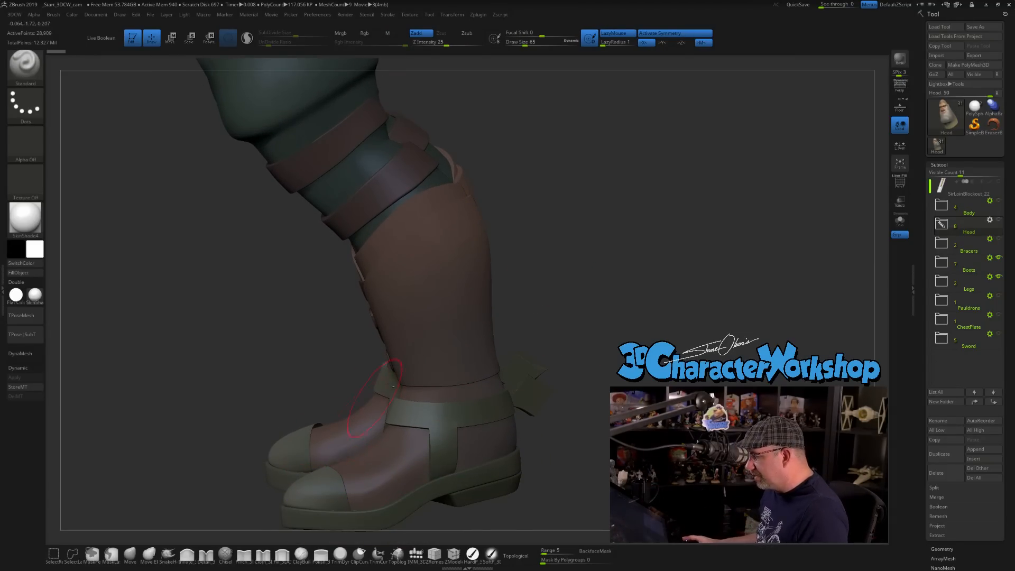
{"action": "left_click_drag", "start_coordinate": [572, 296], "coordinate": [371, 410]}
{"action": "left_click", "coordinate": [309, 441], "text": "alt"}
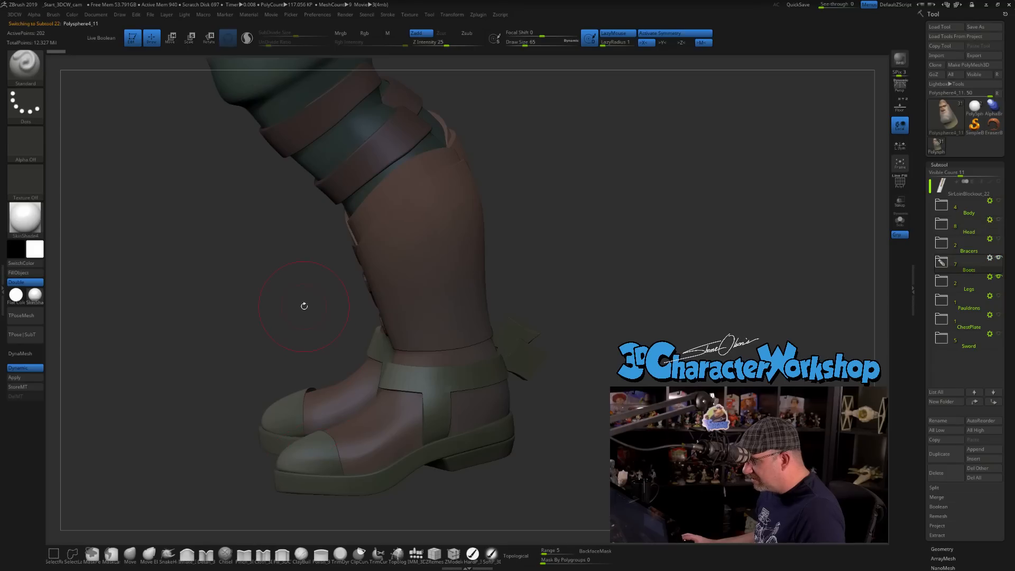
{"action": "key", "text": "shift+f"}
{"action": "left_click_drag", "start_coordinate": [275, 316], "coordinate": [278, 274], "text": "alt"}
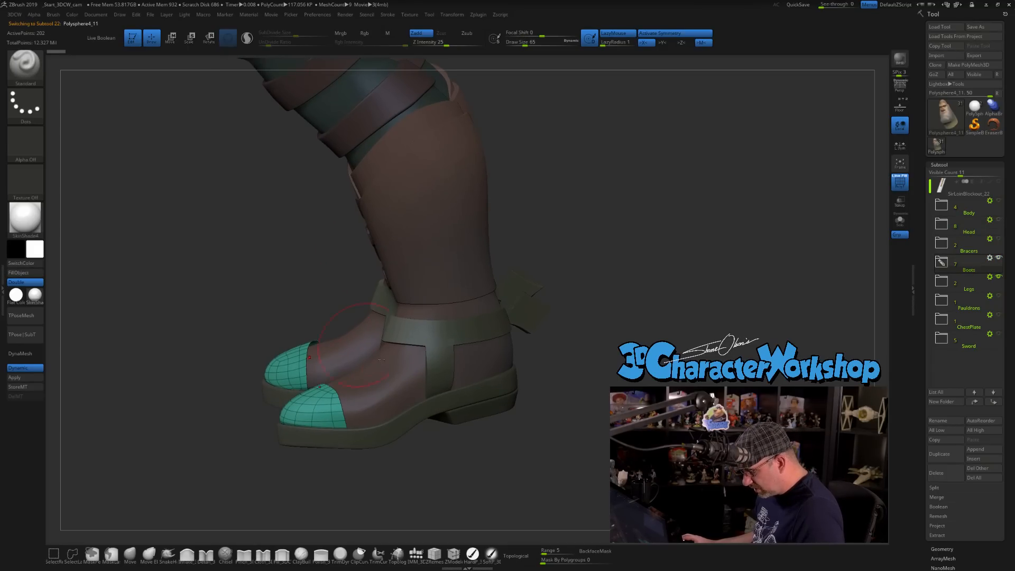
Turn off Dynamic Subdiv on the toe caps to work on their base mesh.
{"action": "left_click_drag", "start_coordinate": [447, 454], "coordinate": [368, 461]}
{"action": "left_click_drag", "start_coordinate": [249, 222], "coordinate": [346, 430], "text": "alt"}
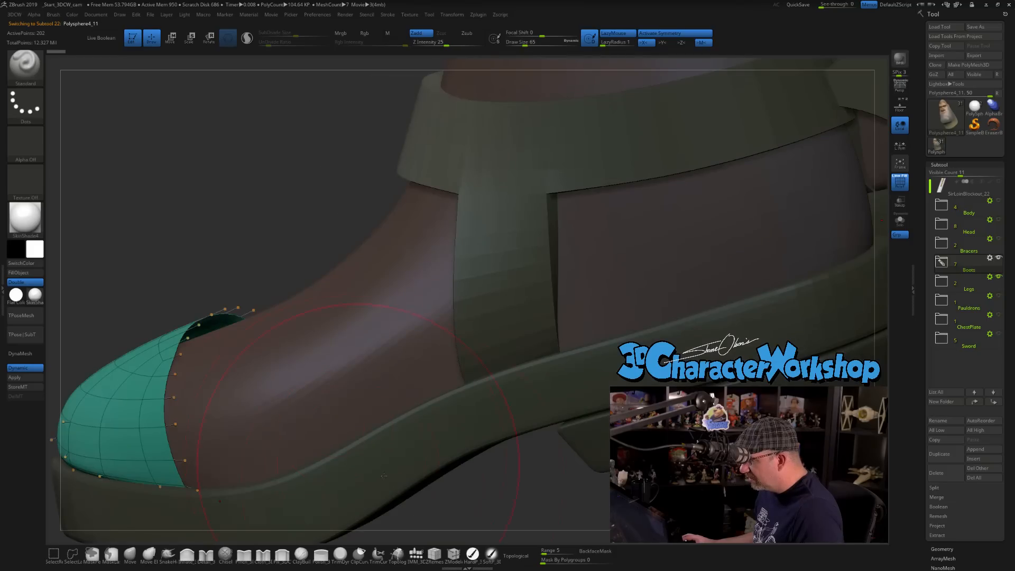
{"action": "mouse_move", "coordinate": [505, 508]}
{"action": "left_mouse_down", "text": "alt"}
{"action": "mouse_move", "coordinate": [499, 442]}
{"action": "mouse_move", "coordinate": [474, 425]}
{"action": "left_mouse_up", "text": "alt"}
{"action": "key", "text": "shift+d"}
Give the toe caps thickness with a ZModeler QMesh polygon action set to the Polygroup All target.
{"action": "key", "text": "s"}
{"action": "key", "text": "b"}
{"action": "key", "text": "z"}
{"action": "key", "text": "m"}
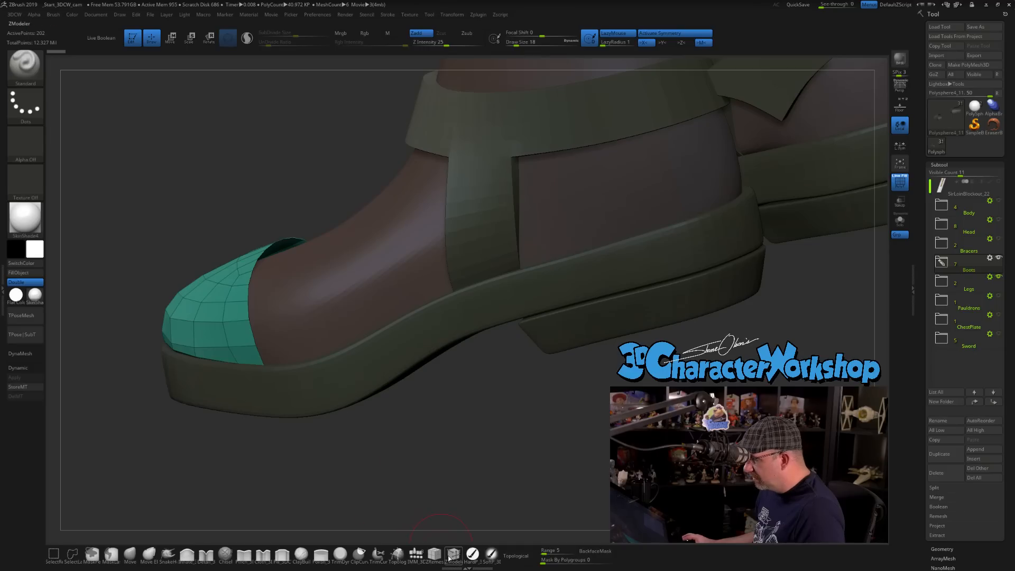
{"action": "key", "text": "space"}
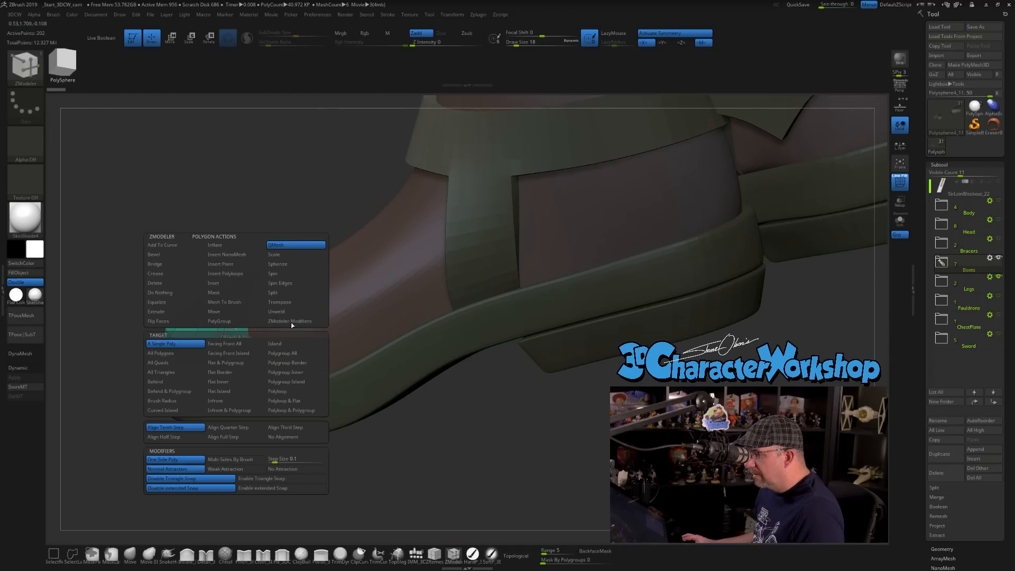
{"action": "left_click", "coordinate": [278, 355]}
{"action": "left_click_drag", "start_coordinate": [485, 462], "coordinate": [479, 486]}
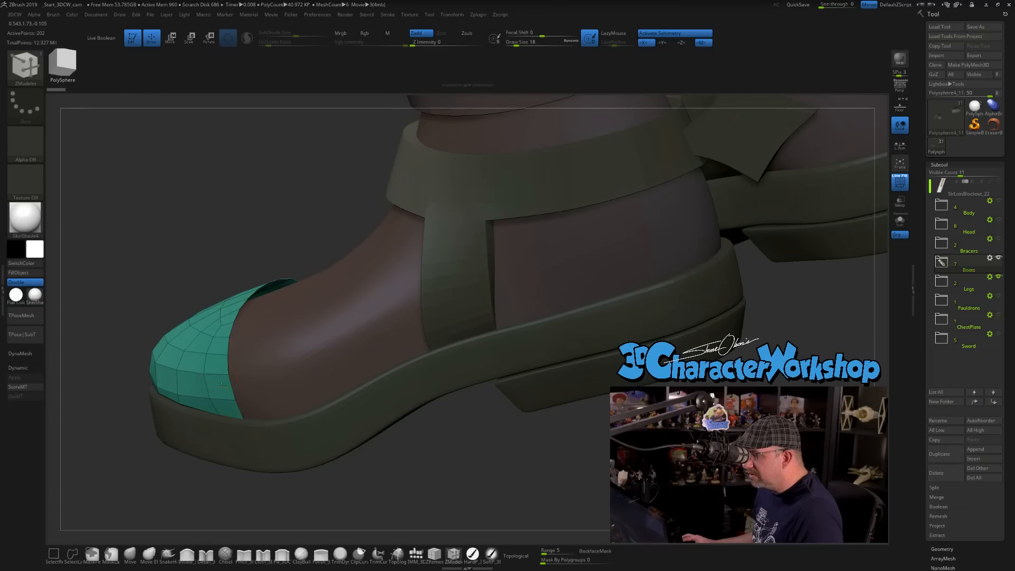
{"action": "left_click_drag", "start_coordinate": [222, 385], "coordinate": [237, 379]}
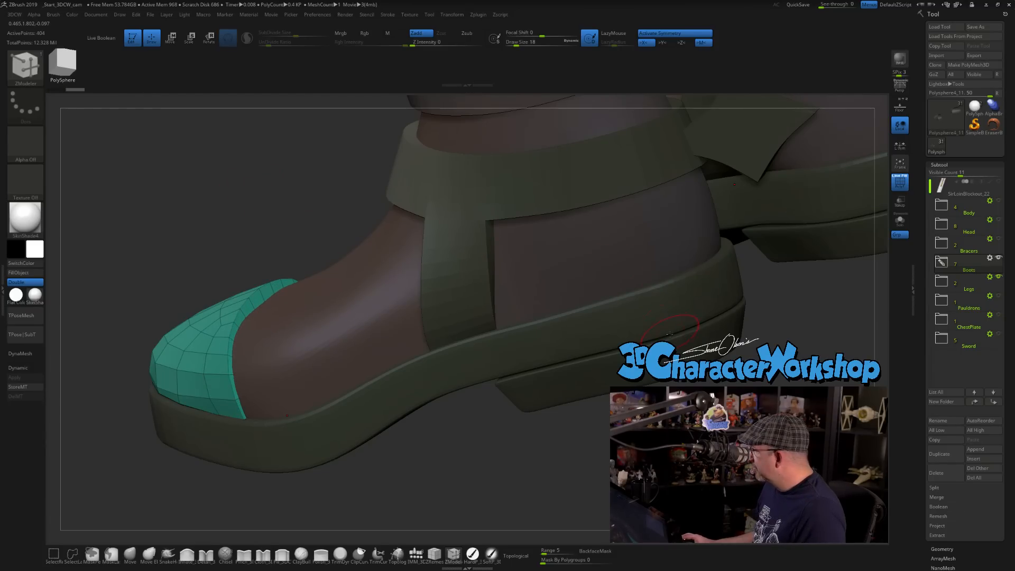
Turn off double-sided display for the toe caps and flip their normals outward in Display Properties.
{"action": "left_click", "coordinate": [22, 282]}
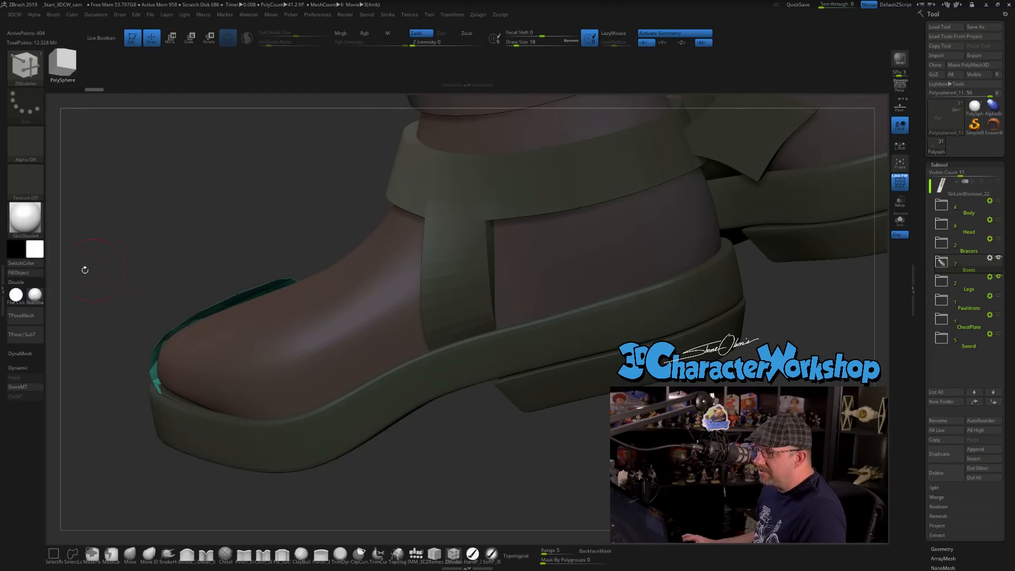
{"action": "left_click_drag", "start_coordinate": [106, 235], "coordinate": [167, 260]}
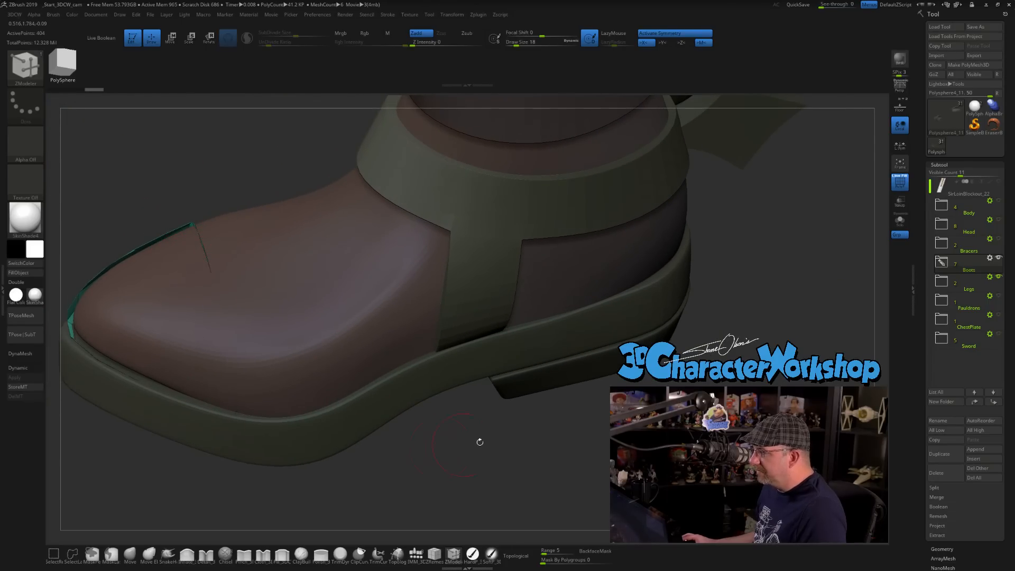
{"action": "scroll", "coordinate": [920, 492], "scroll_direction": "down", "scroll_amount": 10}
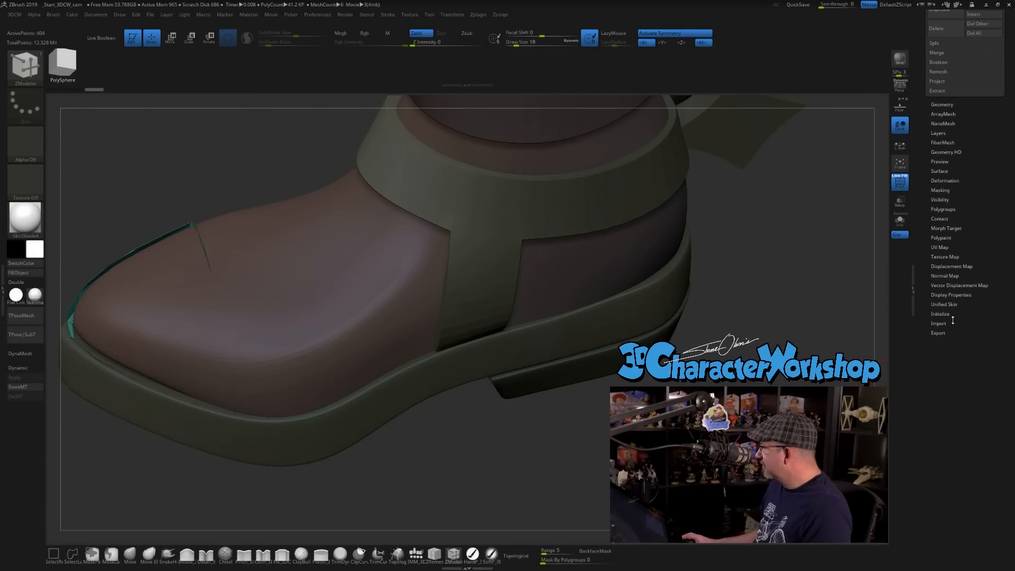
{"action": "left_click", "coordinate": [952, 275]}
{"action": "left_click_drag", "start_coordinate": [955, 178], "coordinate": [960, 369]}
{"action": "left_click", "coordinate": [946, 182]}
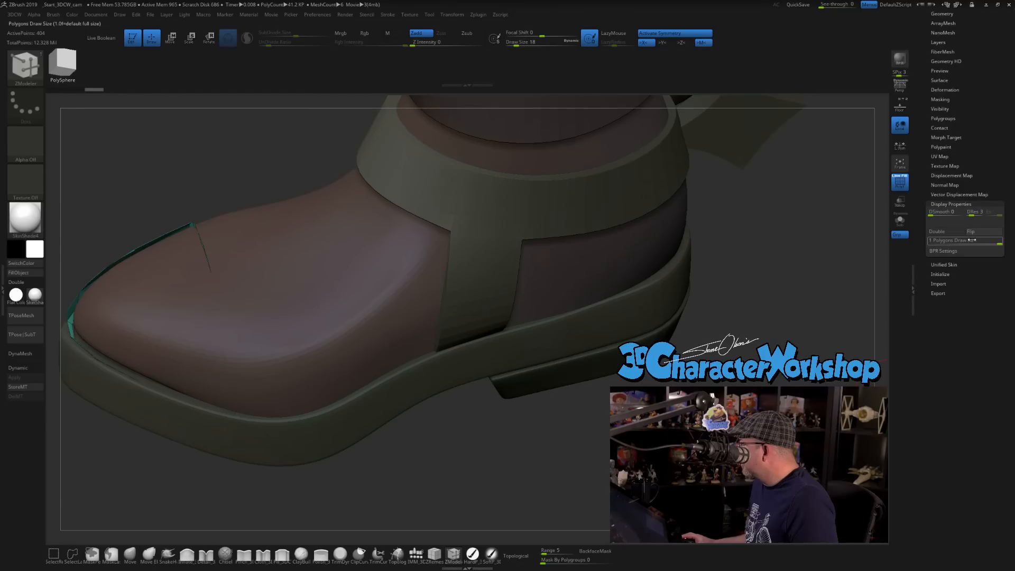
{"action": "left_click", "coordinate": [970, 231]}
Inspect the toe caps in Solo mode and activate Dynamic Subdiv on them, answering Always YES.
{"action": "left_click_drag", "start_coordinate": [410, 471], "coordinate": [447, 418], "text": "alt"}
{"action": "left_click", "coordinate": [899, 221]}
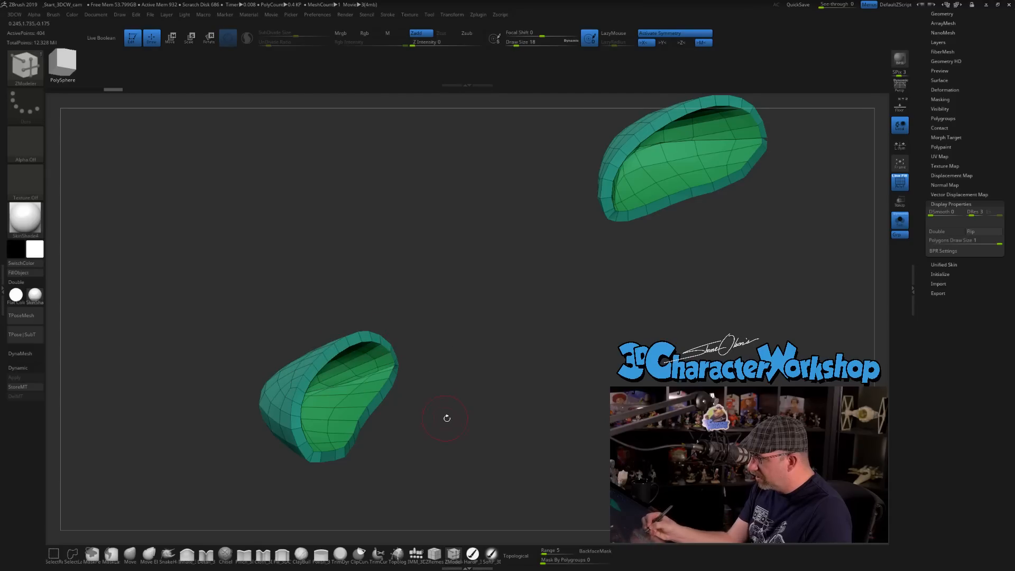
{"action": "key", "text": "d"}
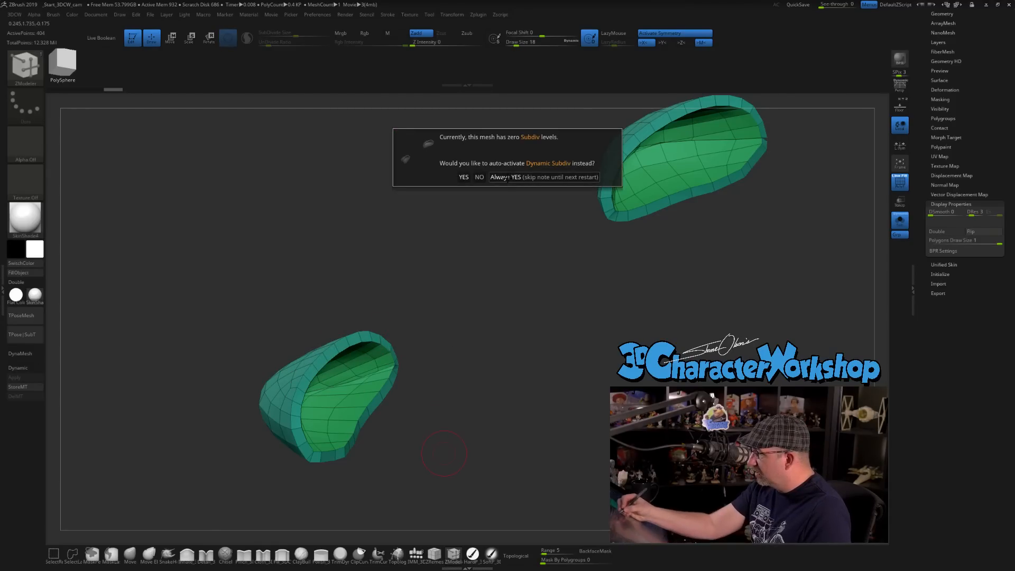
{"action": "left_click", "coordinate": [534, 177]}
{"action": "left_click_drag", "start_coordinate": [467, 397], "coordinate": [444, 420]}
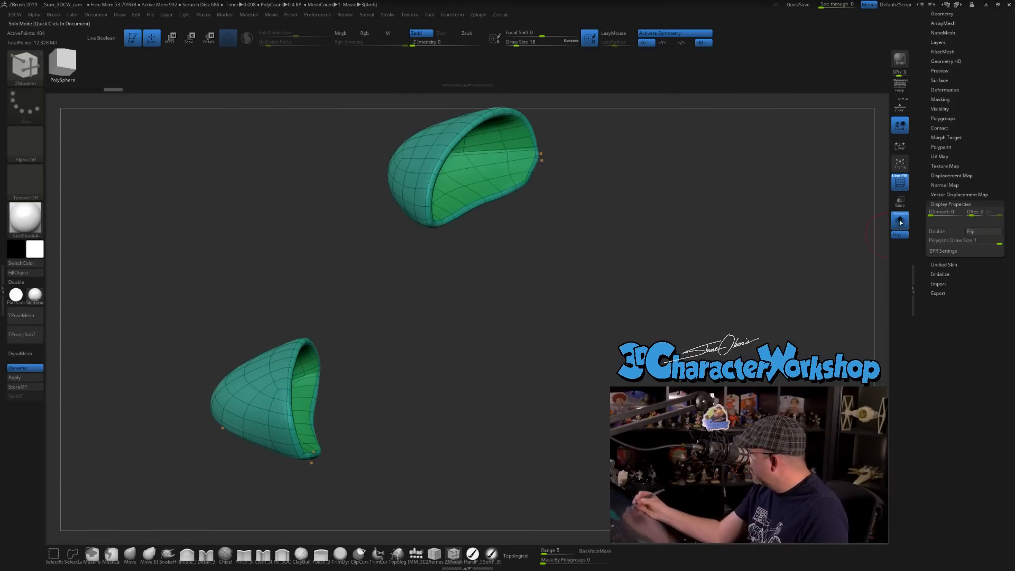
{"action": "left_click", "coordinate": [899, 221]}
{"action": "left_click_drag", "start_coordinate": [467, 466], "coordinate": [377, 517]}
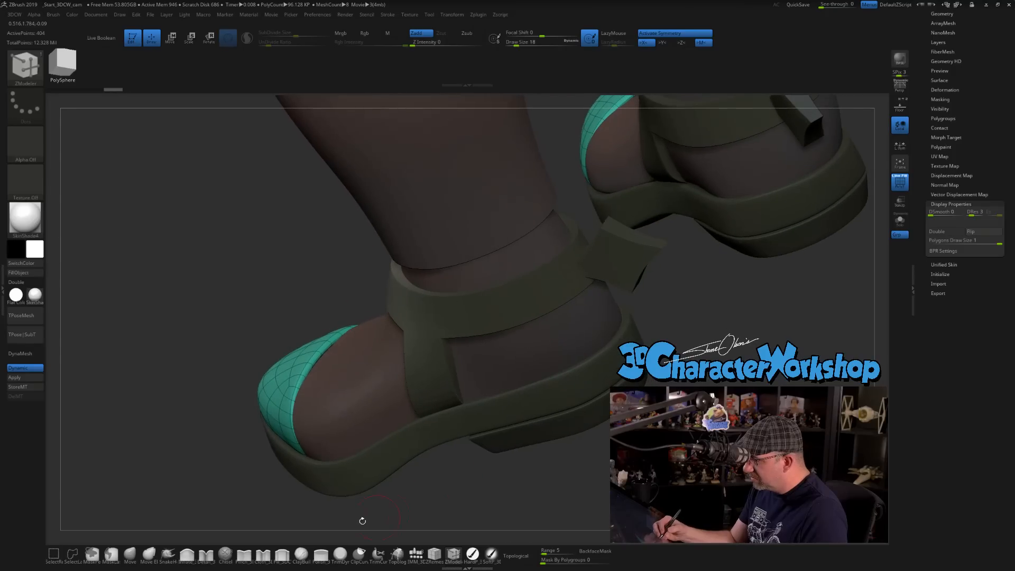
Adjust the toe caps' fit over the boots with the Move brush at draw size 46, and hide the wireframe.
{"action": "left_click", "coordinate": [130, 553]}
{"action": "key", "text": "s"}
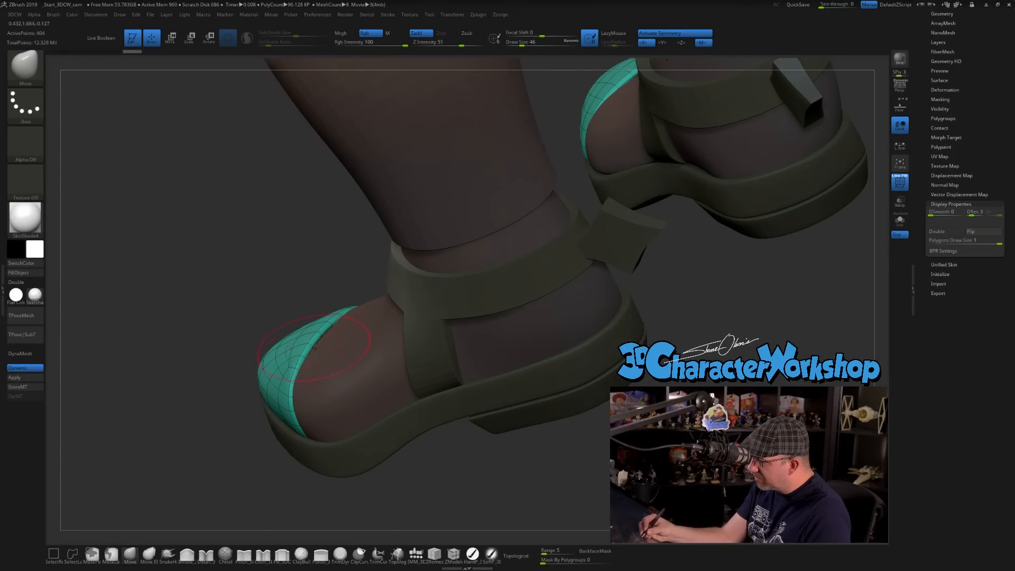
{"action": "left_click_drag", "start_coordinate": [322, 338], "coordinate": [325, 340]}
{"action": "mouse_move", "coordinate": [320, 349]}
{"action": "right_mouse_down"}
{"action": "mouse_move", "coordinate": [439, 353]}
{"action": "mouse_move", "coordinate": [297, 340]}
{"action": "mouse_move", "coordinate": [320, 317]}
{"action": "mouse_move", "coordinate": [333, 266]}
{"action": "mouse_move", "coordinate": [435, 274]}
{"action": "mouse_move", "coordinate": [348, 274]}
{"action": "right_mouse_up"}
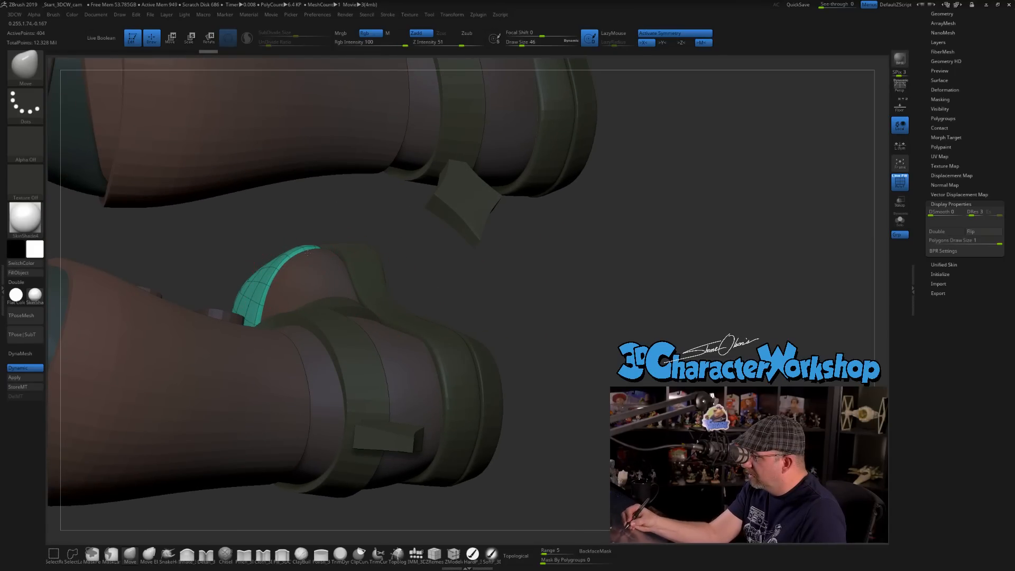
{"action": "right_click_drag", "start_coordinate": [280, 282], "coordinate": [257, 351]}
{"action": "right_click_drag", "start_coordinate": [286, 391], "coordinate": [327, 412]}
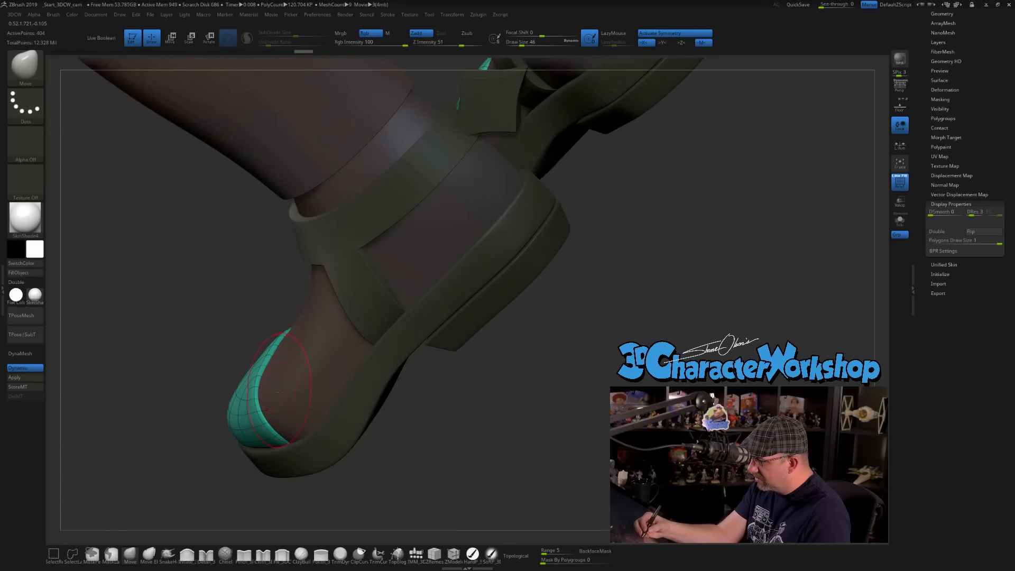
{"action": "key", "text": "shift+f"}
{"action": "right_click_drag", "start_coordinate": [391, 435], "coordinate": [395, 361]}
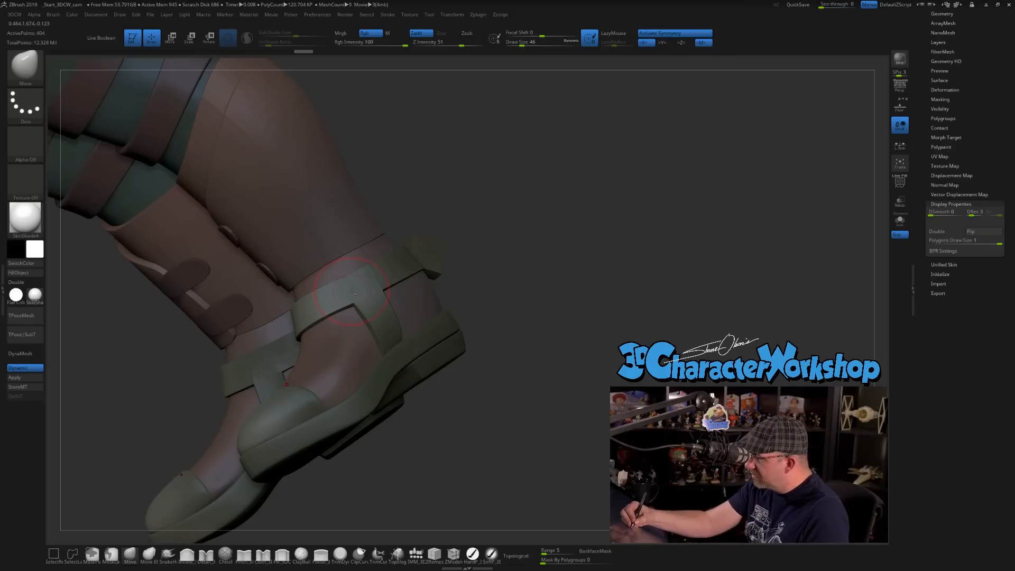
Select the ankle straps and apply their dynamic subdivision to the mesh.
{"action": "left_click", "coordinate": [386, 315], "text": "alt"}
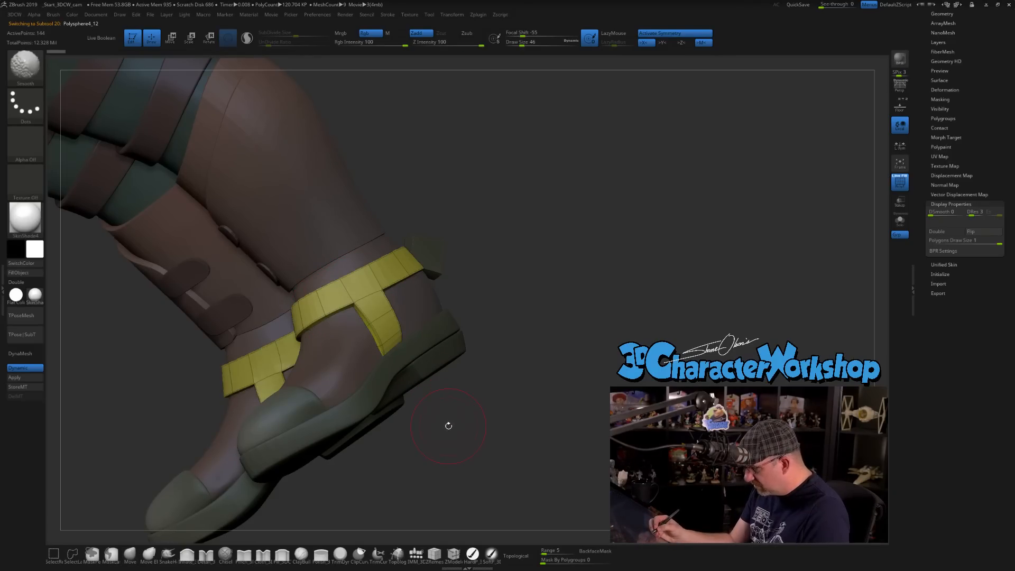
{"action": "right_click_drag", "start_coordinate": [443, 432], "coordinate": [515, 373]}
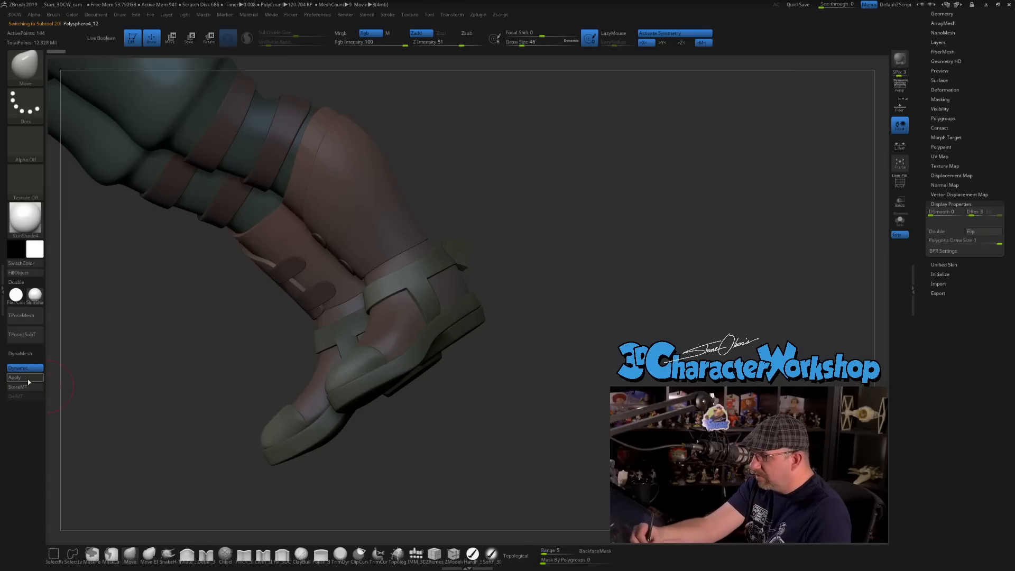
{"action": "right_click_drag", "start_coordinate": [423, 441], "coordinate": [474, 428]}
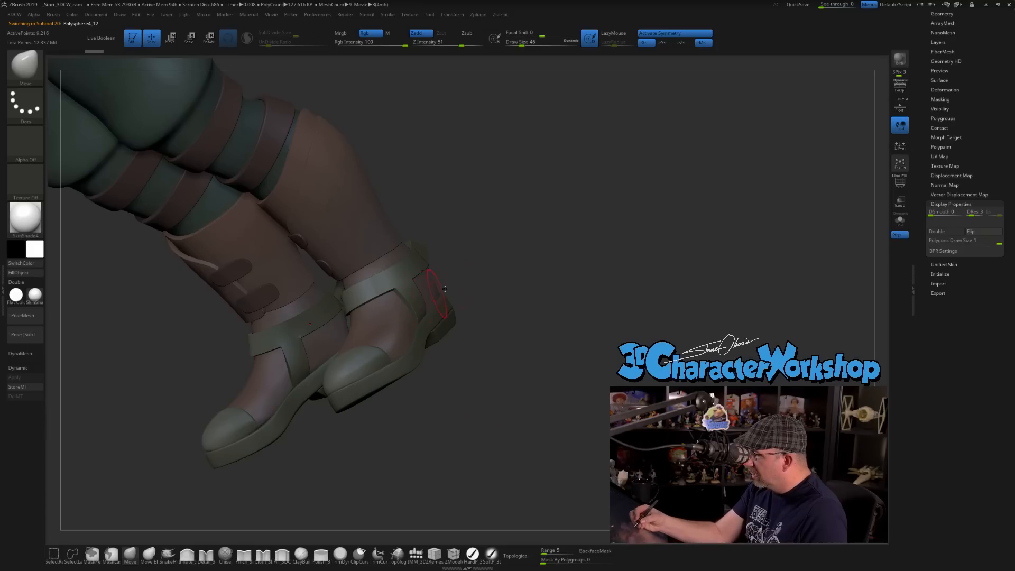
Enlarge the brush draw size to 145 and subdivide the ankle straps two more levels.
{"action": "key", "text": "s"}
{"action": "left_click_drag", "start_coordinate": [512, 296], "coordinate": [476, 296]}
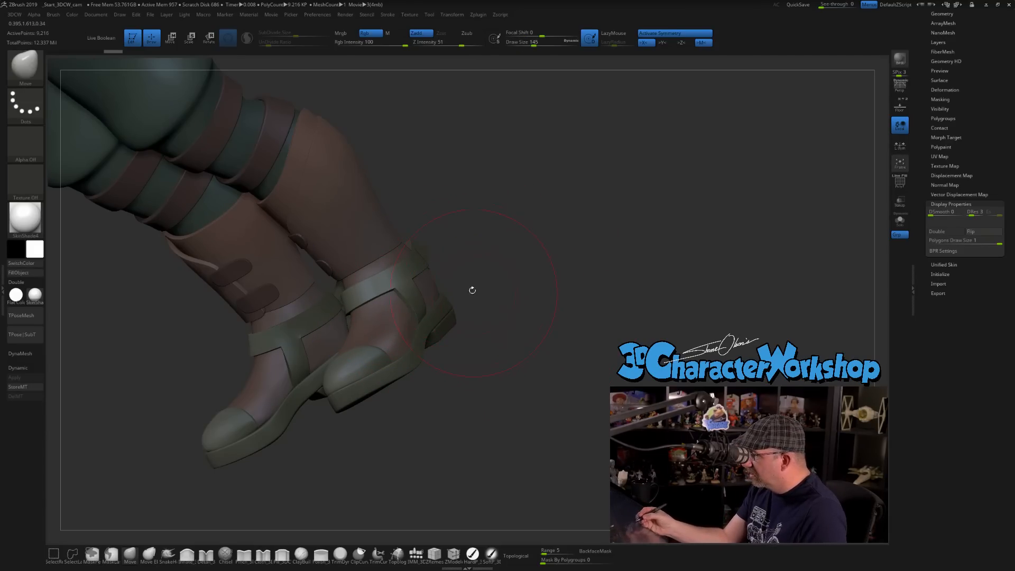
{"action": "key", "text": "shift"}
{"action": "key", "text": "ctrl"}
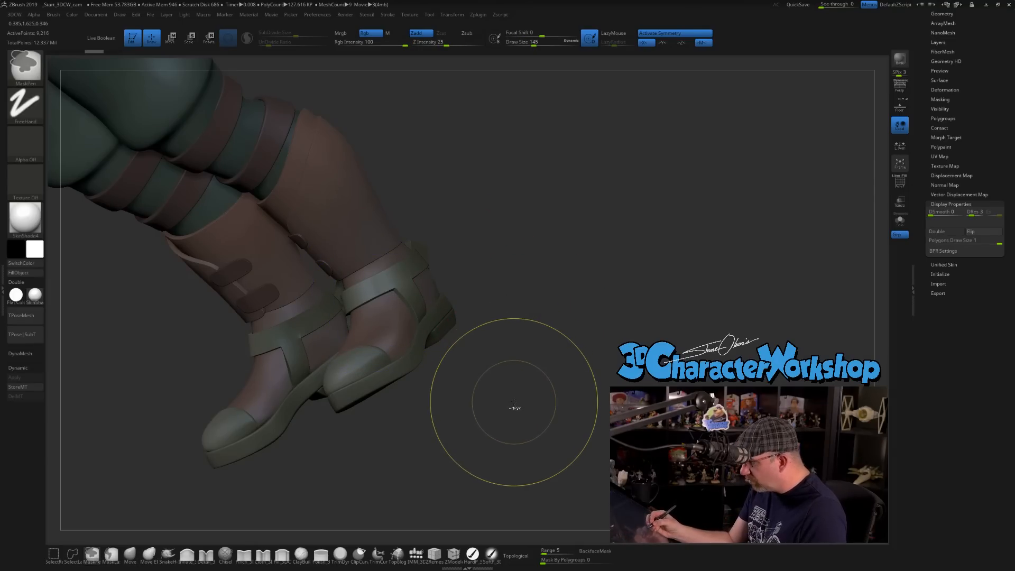
{"action": "left_click_drag", "start_coordinate": [511, 389], "coordinate": [512, 403]}
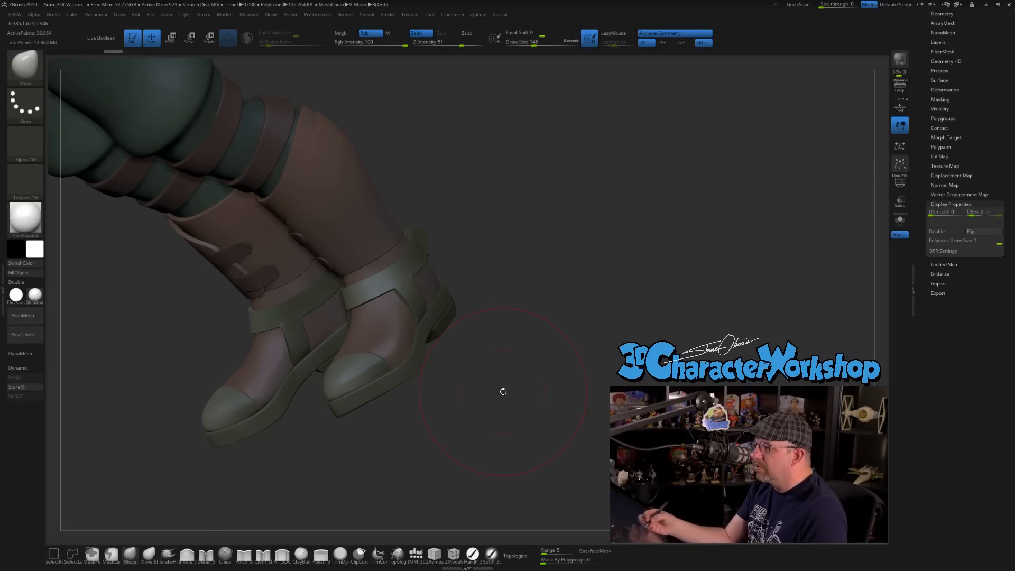
{"action": "key", "text": "ctrl"}
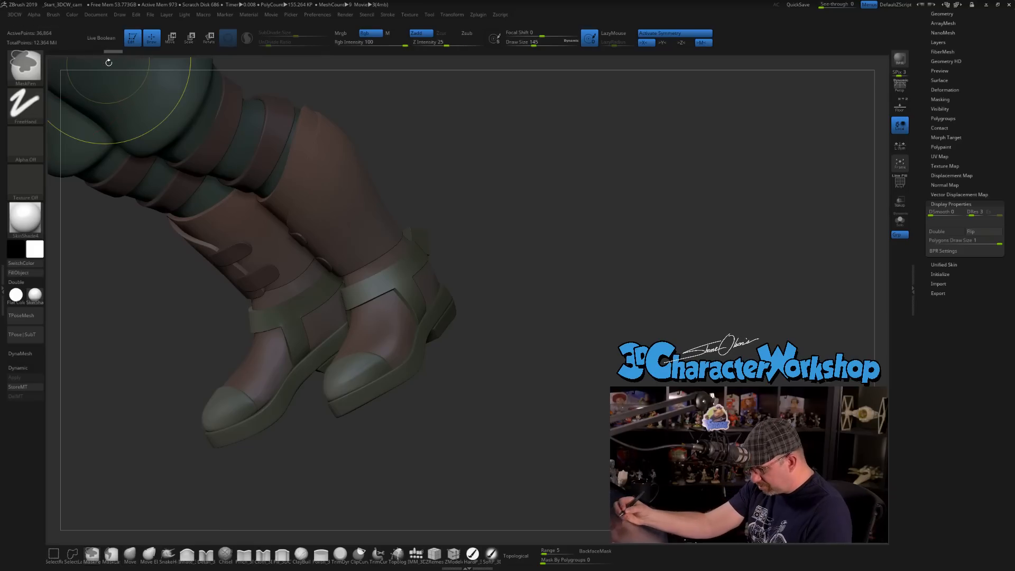
{"action": "key", "text": "ctrl"}
{"action": "mouse_move", "coordinate": [462, 229]}
{"action": "left_mouse_down"}
{"action": "mouse_move", "coordinate": [510, 259]}
{"action": "mouse_move", "coordinate": [496, 310]}
{"action": "left_mouse_up"}
Smooth the ankle straps around the front, sides and back of the boots with Smooth intensity 36.
{"action": "key", "text": "shift"}
{"action": "left_click_drag", "start_coordinate": [389, 296], "coordinate": [429, 282], "text": "shift"}
{"action": "left_click", "coordinate": [453, 44], "text": "shift"}
{"action": "left_click_drag", "start_coordinate": [466, 288], "coordinate": [515, 290]}
{"action": "left_click_drag", "start_coordinate": [363, 313], "coordinate": [361, 315], "text": "shift"}
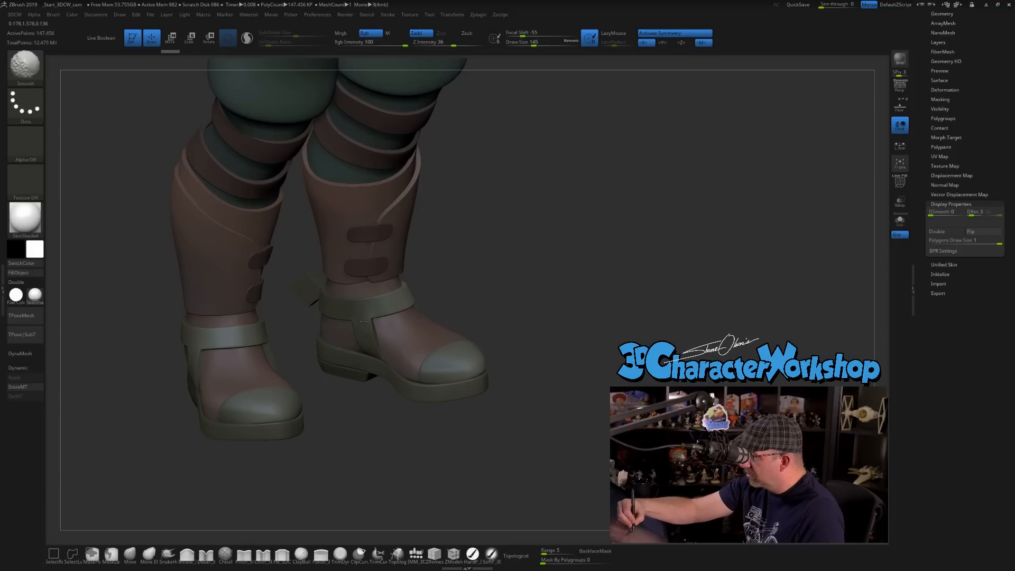
{"action": "left_click_drag", "start_coordinate": [444, 268], "coordinate": [364, 322]}
{"action": "left_click_drag", "start_coordinate": [478, 290], "coordinate": [591, 290]}
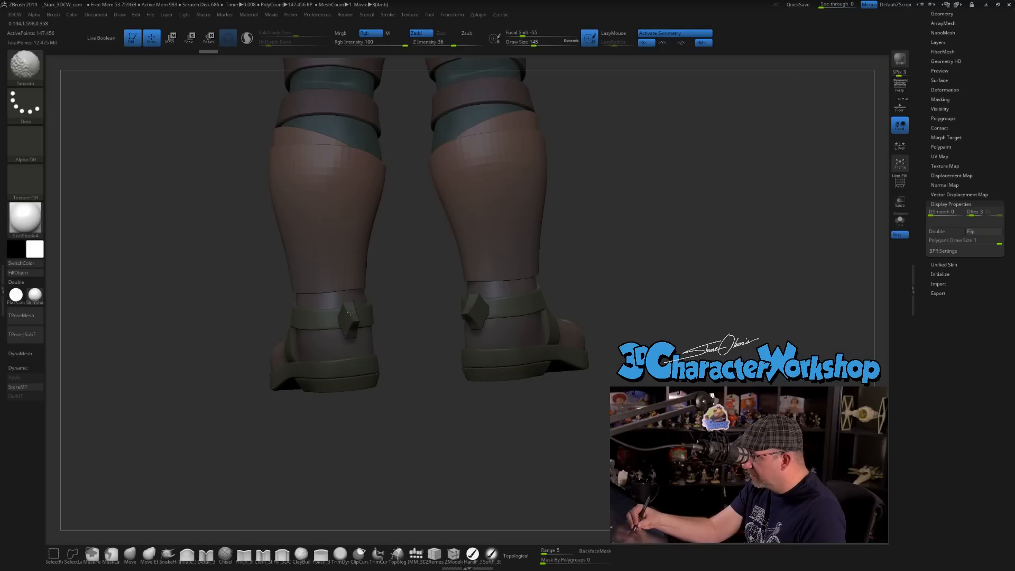
{"action": "left_click_drag", "start_coordinate": [345, 332], "coordinate": [347, 330], "text": "shift"}
{"action": "mouse_move", "coordinate": [408, 326]}
{"action": "left_mouse_down"}
{"action": "mouse_move", "coordinate": [471, 325]}
{"action": "mouse_move", "coordinate": [451, 320]}
{"action": "left_mouse_up"}
{"action": "left_click_drag", "start_coordinate": [513, 327], "coordinate": [360, 317]}
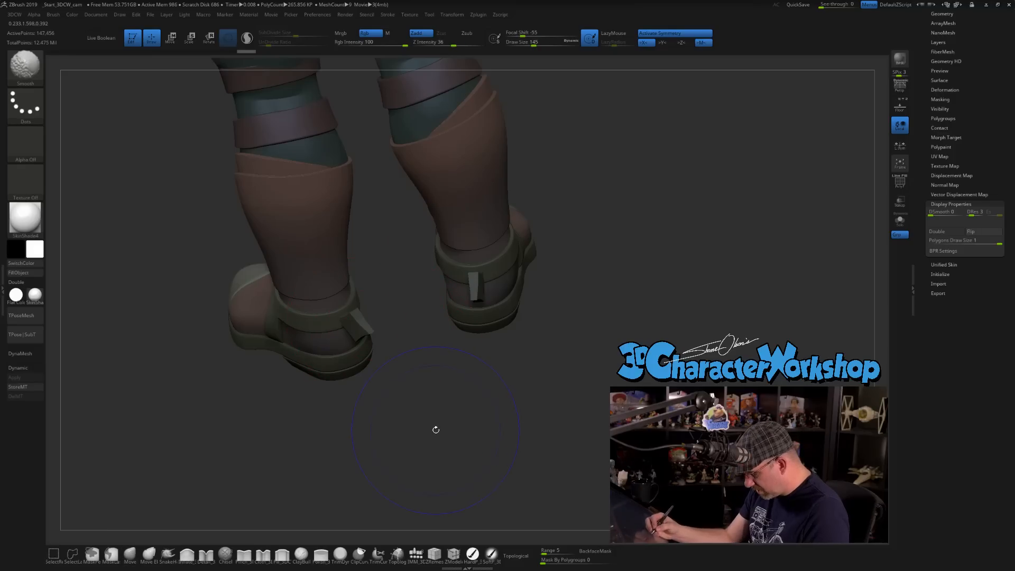
Show the wireframe on the ankle straps and collapse the Display Properties section.
{"action": "key", "text": "shift+f"}
{"action": "left_click_drag", "start_coordinate": [428, 414], "coordinate": [400, 382]}
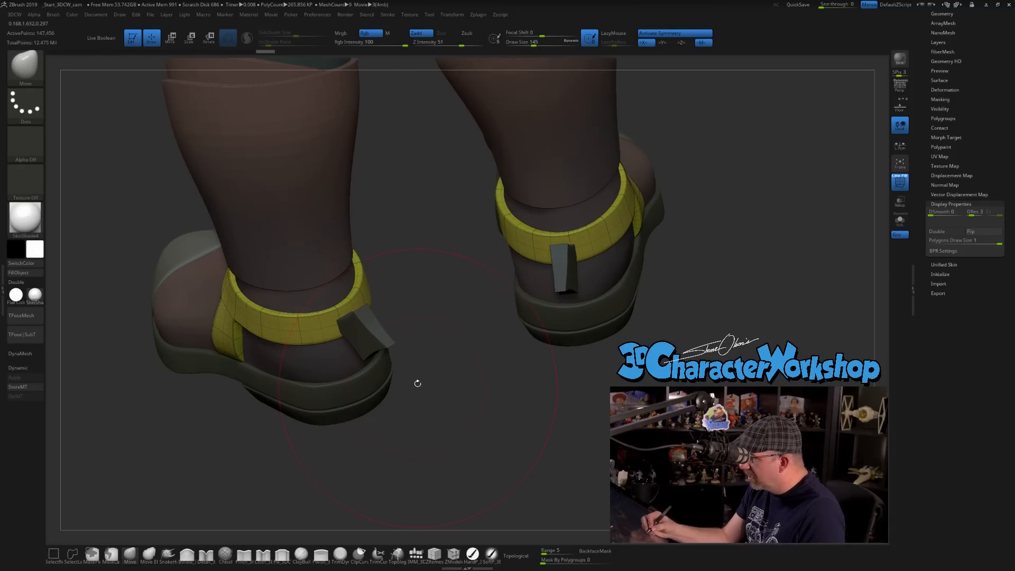
{"action": "left_click_drag", "start_coordinate": [433, 406], "coordinate": [494, 376]}
{"action": "left_click_drag", "start_coordinate": [582, 327], "coordinate": [862, 319]}
{"action": "left_click", "coordinate": [946, 203]}
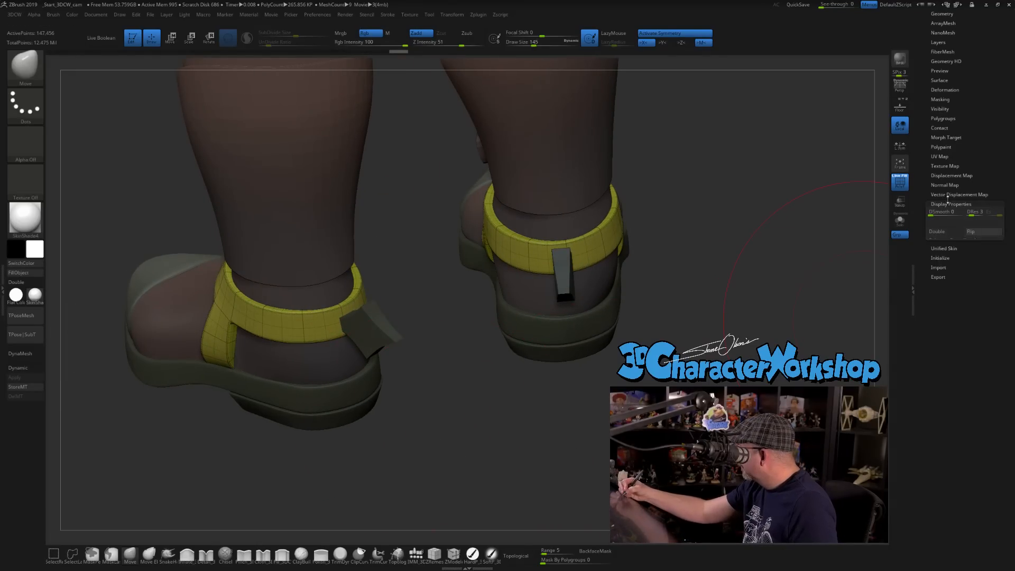
Select the strap blocks at the back of the heels and apply their dynamic subdivision to the mesh.
{"action": "left_click", "coordinate": [392, 336], "text": "alt"}
{"action": "left_click_drag", "start_coordinate": [456, 389], "coordinate": [466, 440]}
{"action": "left_click", "coordinate": [20, 377]}
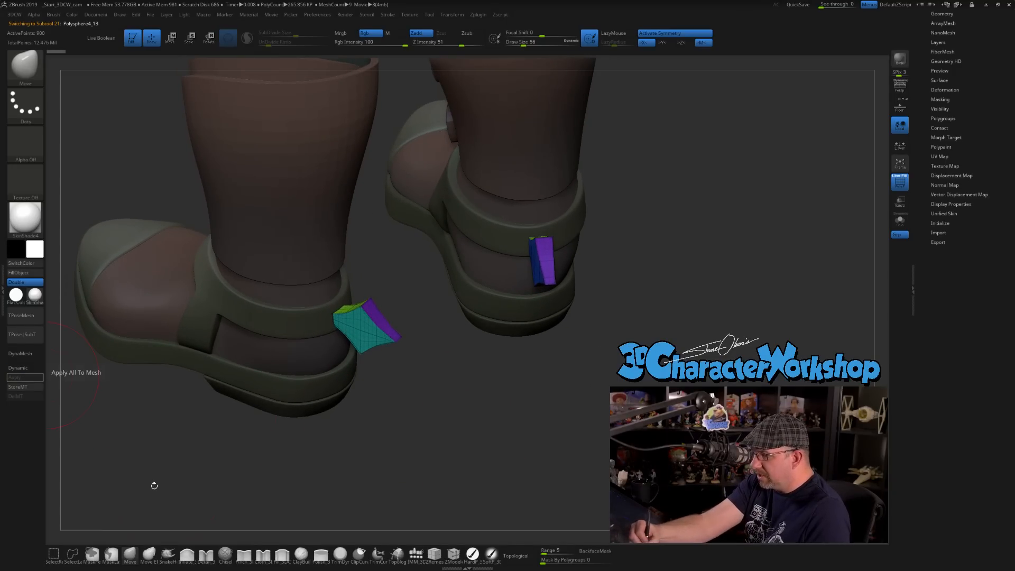
{"action": "left_click_drag", "start_coordinate": [395, 431], "coordinate": [435, 471]}
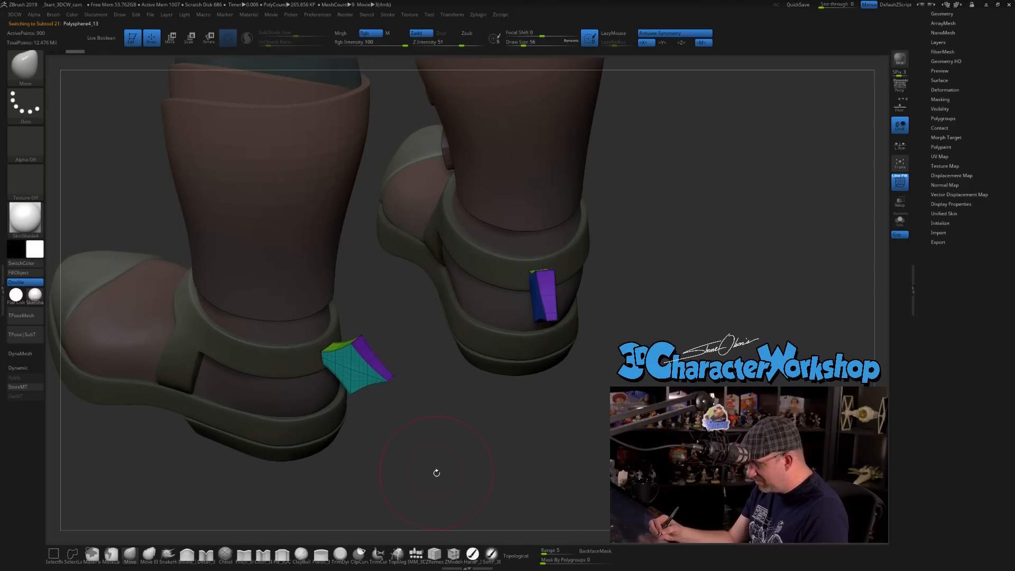
Subdivide the heel strap blocks two levels, smooth them with draw size 65 and hide the wireframe.
{"action": "key", "text": "ctrl+d"}
{"action": "key", "text": "ctrl+d"}
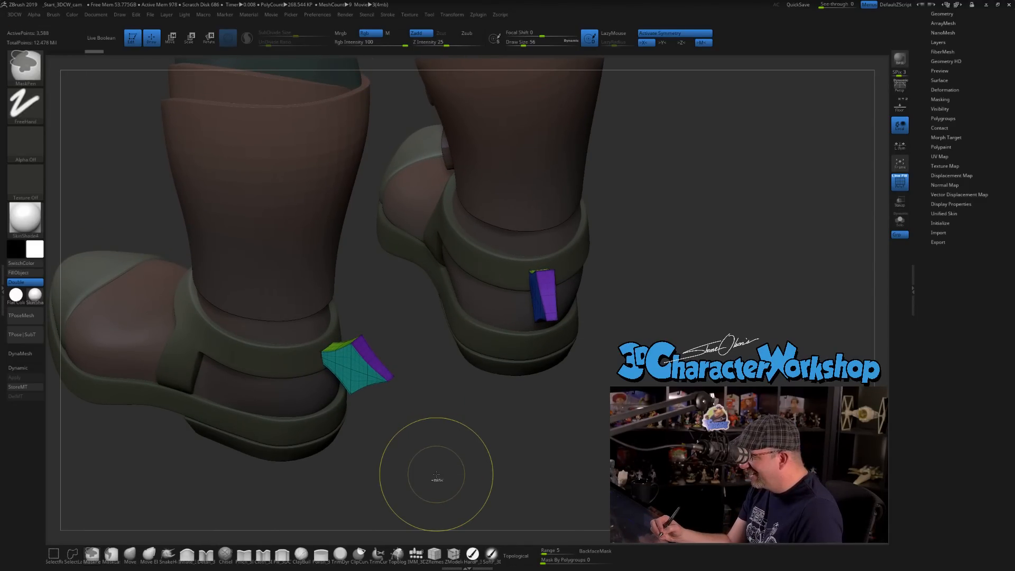
{"action": "key", "text": "s"}
{"action": "left_click_drag", "start_coordinate": [421, 447], "coordinate": [426, 447]}
{"action": "mouse_move", "coordinate": [359, 369]}
{"action": "left_mouse_down", "text": "shift"}
{"action": "mouse_move", "coordinate": [485, 455]}
{"action": "mouse_move", "coordinate": [471, 442]}
{"action": "mouse_move", "coordinate": [495, 437]}
{"action": "mouse_move", "coordinate": [455, 469]}
{"action": "mouse_move", "coordinate": [495, 468]}
{"action": "mouse_move", "coordinate": [534, 451]}
{"action": "left_mouse_up", "text": "shift"}
{"action": "key", "text": "shift+f"}
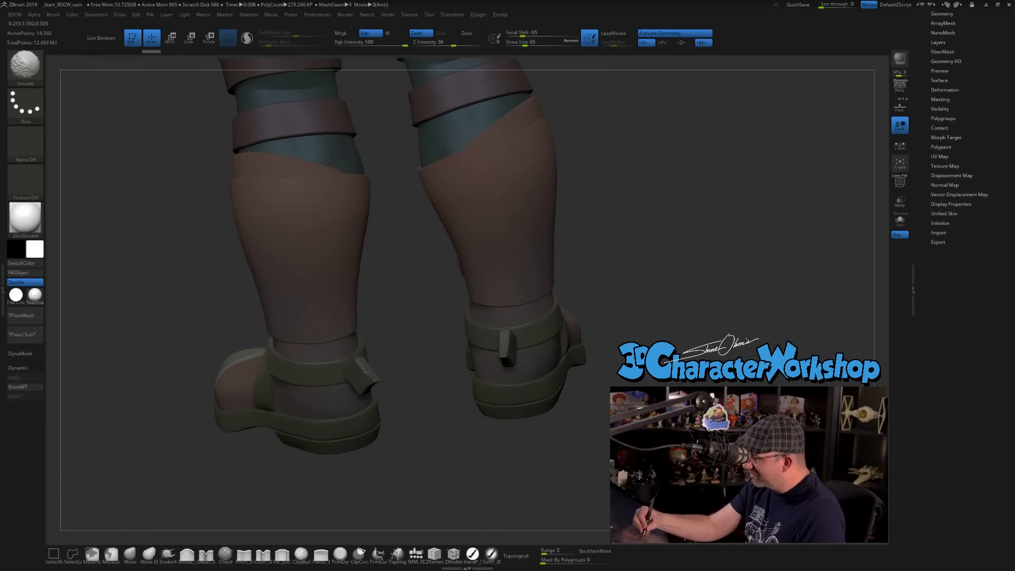
{"action": "mouse_move", "coordinate": [446, 442]}
{"action": "left_mouse_down"}
{"action": "mouse_move", "coordinate": [457, 462]}
{"action": "mouse_move", "coordinate": [442, 451]}
{"action": "mouse_move", "coordinate": [496, 462]}
{"action": "mouse_move", "coordinate": [467, 469]}
{"action": "mouse_move", "coordinate": [481, 467]}
{"action": "mouse_move", "coordinate": [485, 449]}
{"action": "mouse_move", "coordinate": [339, 390]}
{"action": "left_mouse_up"}
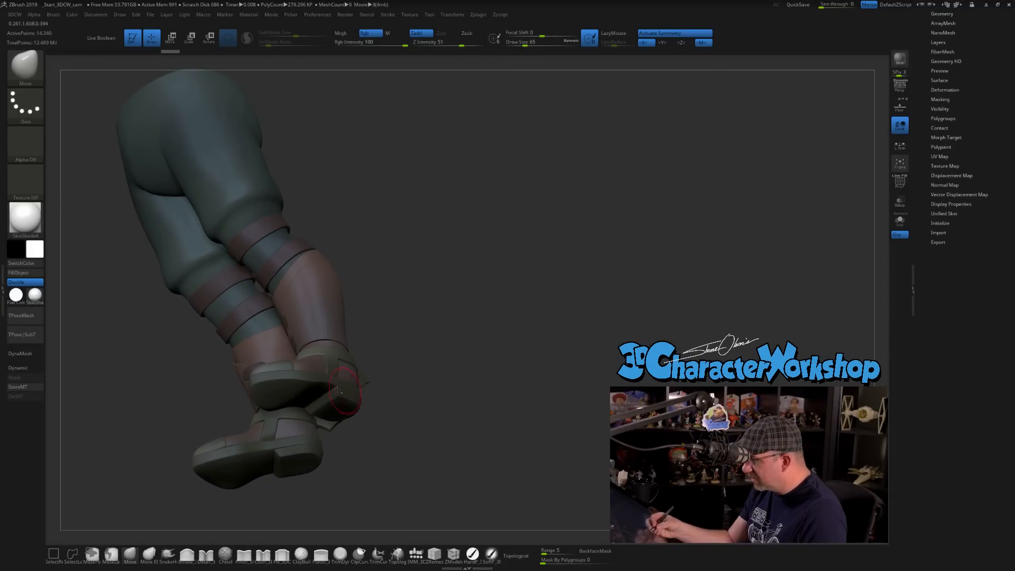
Select the boot soles and apply their dynamic subdivision to the mesh.
{"action": "left_click", "coordinate": [302, 383], "text": "alt"}
{"action": "left_click_drag", "start_coordinate": [392, 355], "coordinate": [471, 337]}
{"action": "left_click", "coordinate": [35, 378]}
{"action": "left_click_drag", "start_coordinate": [496, 372], "coordinate": [493, 435], "text": "alt"}
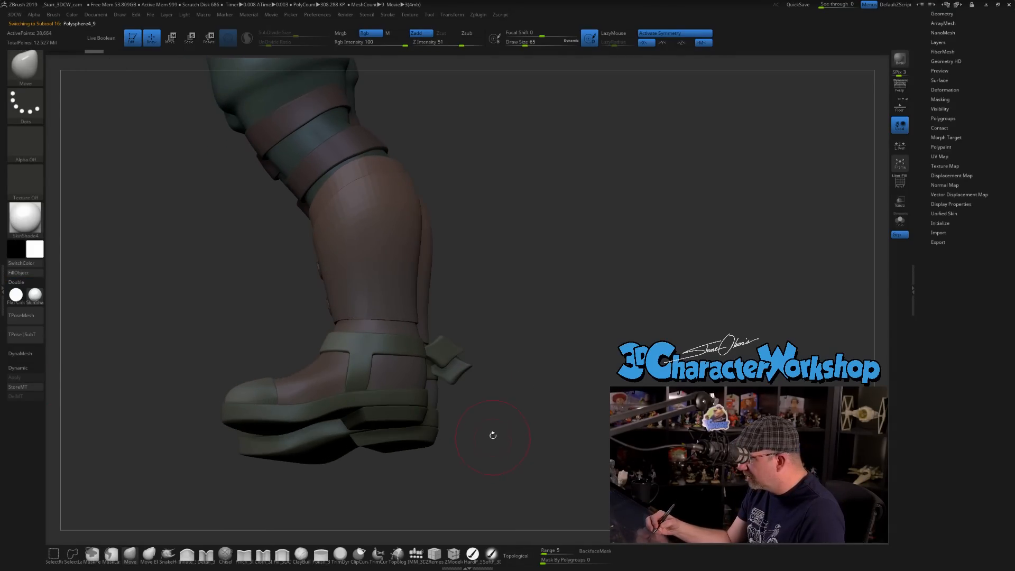
Select the shin guards, apply their dynamic subdivision to the mesh and subdivide them one more level.
{"action": "left_click", "coordinate": [379, 285], "text": "alt"}
{"action": "mouse_move", "coordinate": [499, 300]}
{"action": "left_mouse_down"}
{"action": "mouse_move", "coordinate": [515, 295]}
{"action": "mouse_move", "coordinate": [509, 373]}
{"action": "mouse_move", "coordinate": [531, 358]}
{"action": "left_mouse_up"}
{"action": "left_click", "coordinate": [32, 380]}
{"action": "key", "text": "ctrl+d"}
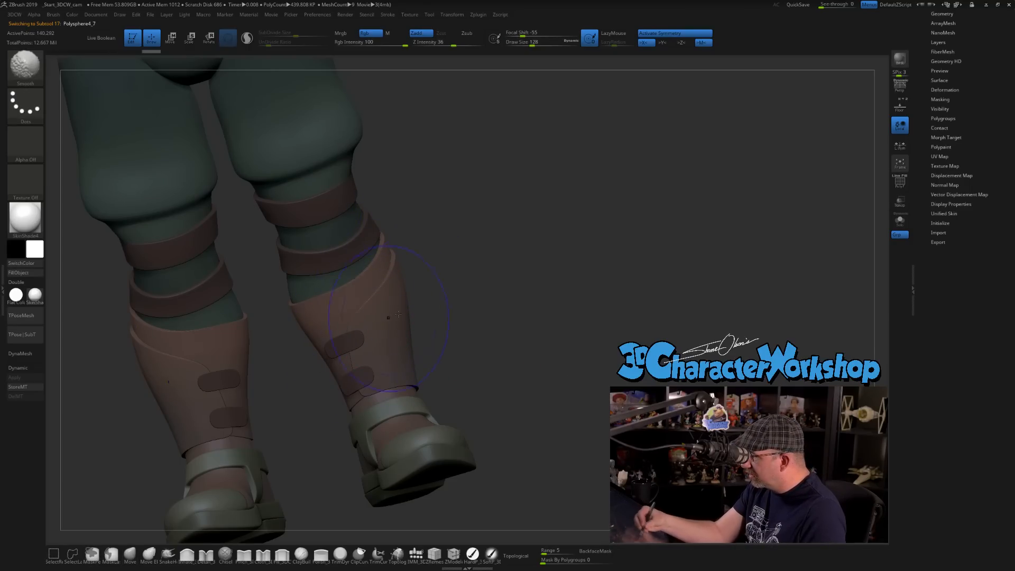
Smooth the shin guards around the front and back with draw size 128 and Smooth intensity 36.
{"action": "left_click_drag", "start_coordinate": [500, 309], "coordinate": [452, 313]}
{"action": "mouse_move", "coordinate": [532, 369]}
{"action": "left_mouse_down"}
{"action": "mouse_move", "coordinate": [483, 341]}
{"action": "mouse_move", "coordinate": [476, 317]}
{"action": "left_mouse_up"}
{"action": "mouse_move", "coordinate": [555, 311]}
{"action": "left_mouse_down"}
{"action": "mouse_move", "coordinate": [481, 302]}
{"action": "mouse_move", "coordinate": [404, 260]}
{"action": "left_mouse_up"}
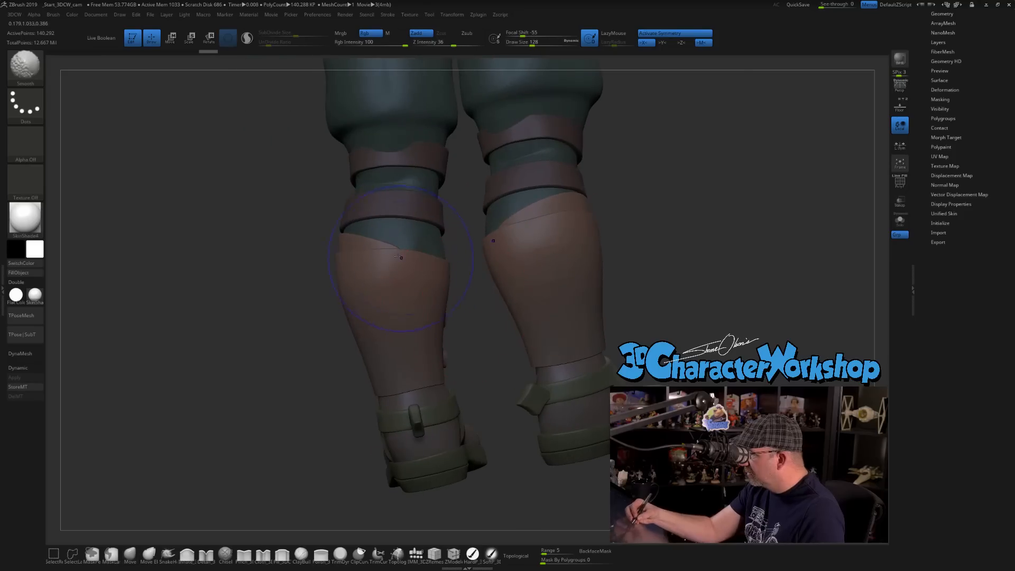
{"action": "mouse_move", "coordinate": [486, 356]}
{"action": "left_mouse_down"}
{"action": "mouse_move", "coordinate": [603, 267]}
{"action": "mouse_move", "coordinate": [444, 344]}
{"action": "mouse_move", "coordinate": [434, 397]}
{"action": "left_mouse_up"}
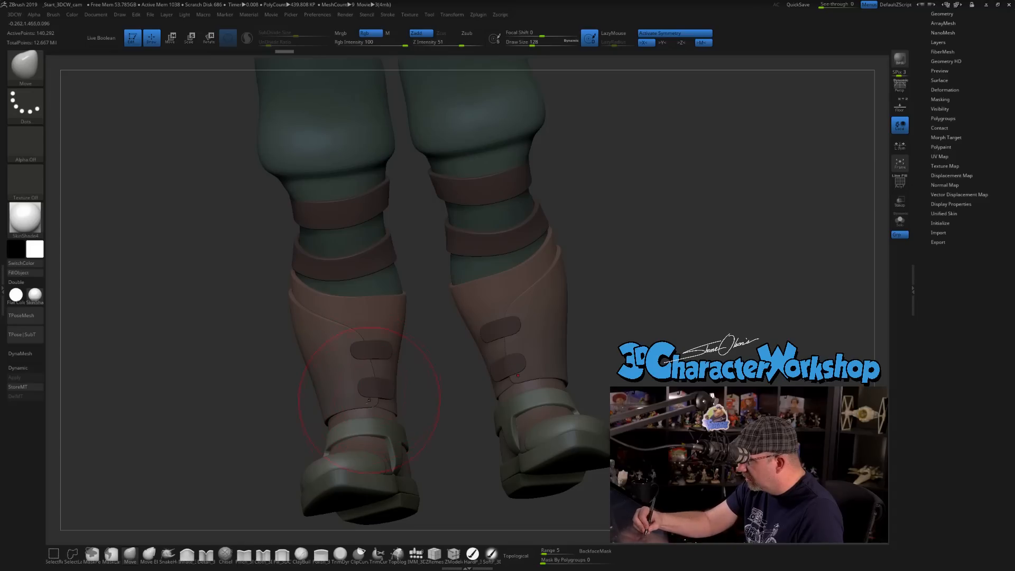
Select the small straps on the front of the shin guards, show their wireframe and turn off their dynamic subdivision preview.
{"action": "right_click_drag", "start_coordinate": [369, 398], "coordinate": [360, 403], "text": "shift"}
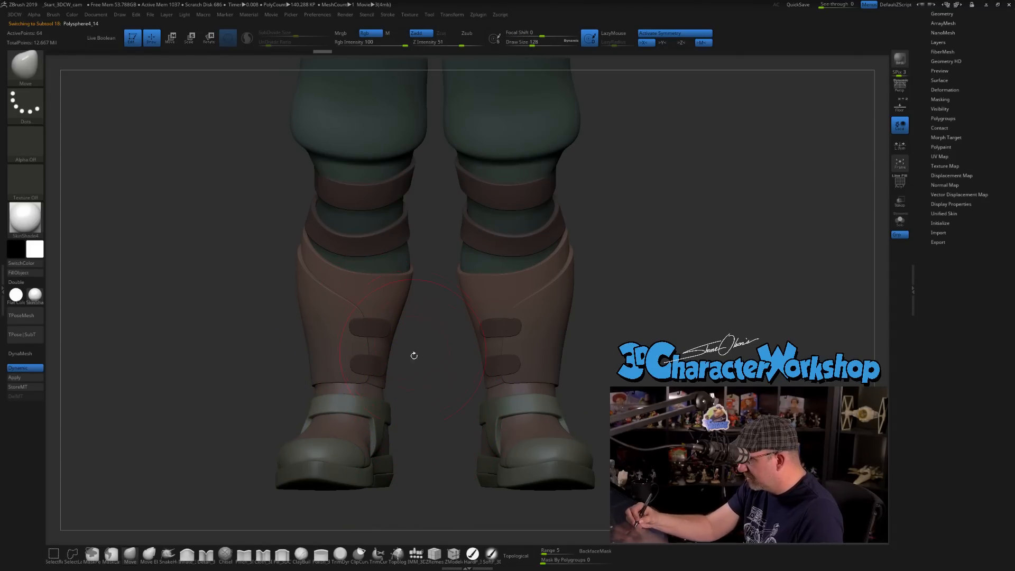
{"action": "key", "text": "shift+f"}
{"action": "right_click_drag", "start_coordinate": [423, 405], "coordinate": [428, 420], "text": "ctrl"}
{"action": "key", "text": "s"}
{"action": "left_click_drag", "start_coordinate": [427, 419], "coordinate": [423, 421]}
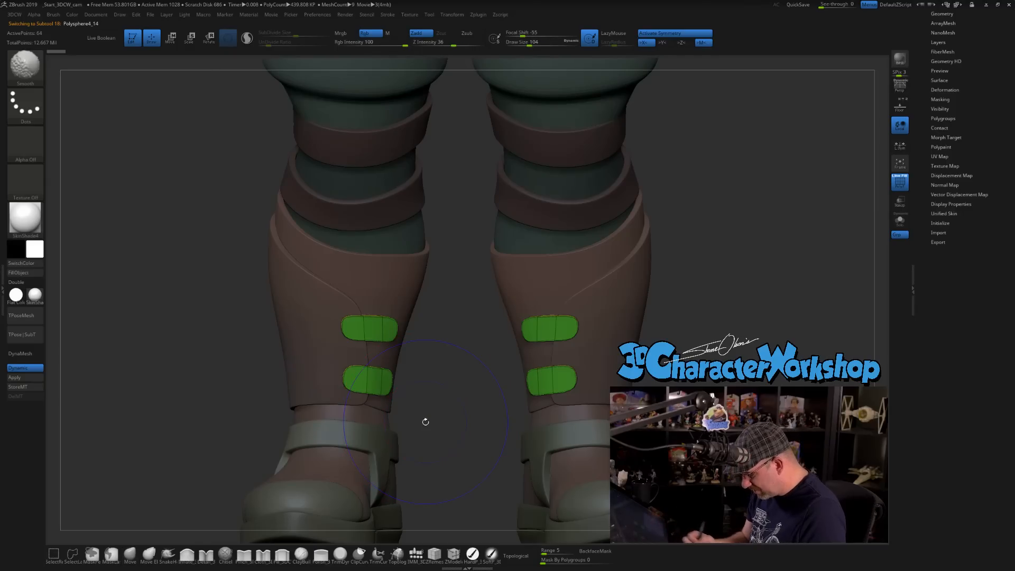
{"action": "key", "text": "shift+d"}
Reduce the brush draw size to 35 for close work on the small shin straps.
{"action": "right_click_drag", "start_coordinate": [446, 414], "coordinate": [450, 423], "text": "ctrl"}
{"action": "key", "text": "s"}
{"action": "left_click_drag", "start_coordinate": [450, 424], "coordinate": [448, 426]}
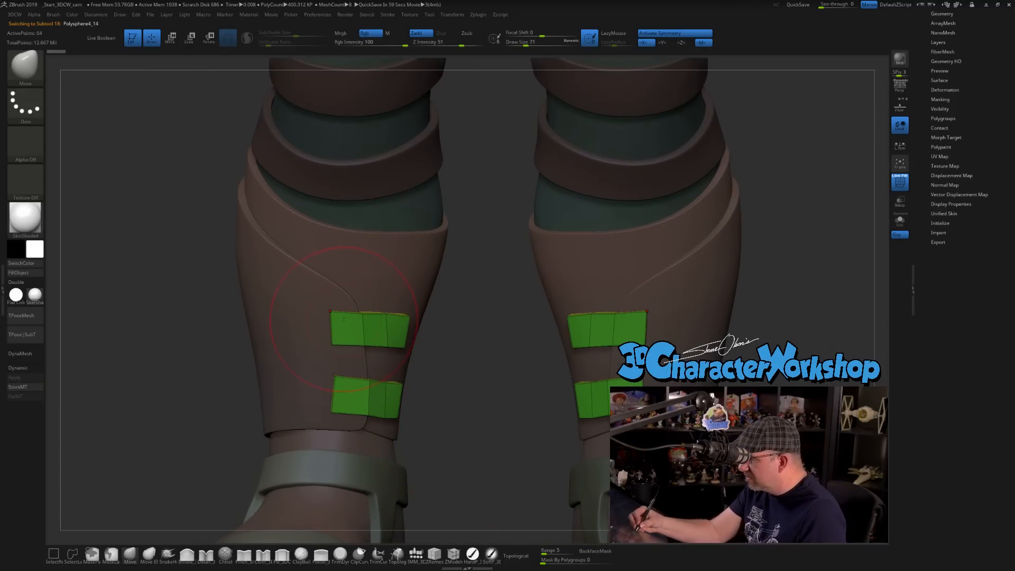
{"action": "key", "text": "s"}
{"action": "left_click_drag", "start_coordinate": [452, 392], "coordinate": [447, 393]}
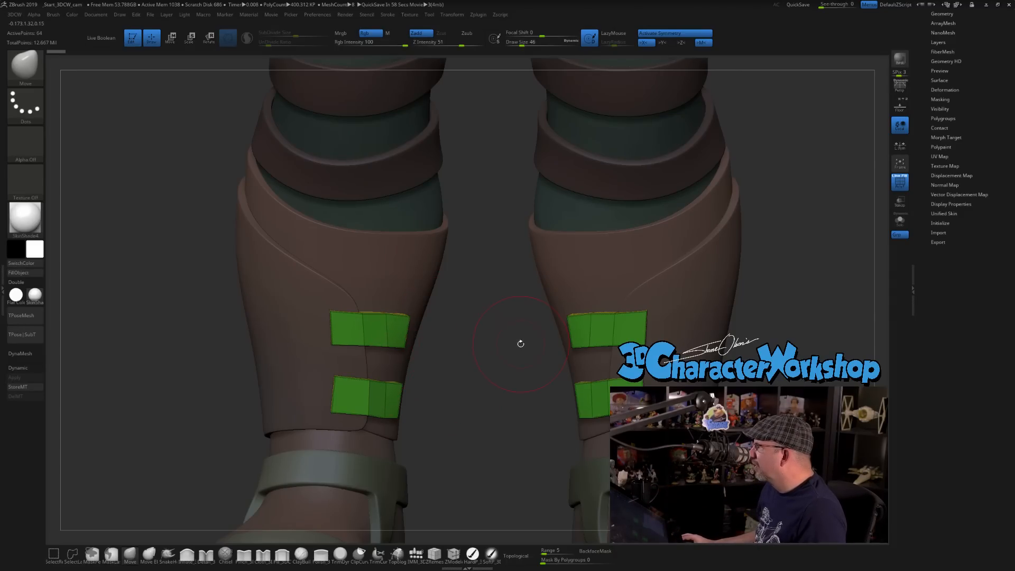
{"action": "mouse_move", "coordinate": [495, 347]}
{"action": "left_mouse_down", "text": "alt"}
{"action": "mouse_move", "coordinate": [485, 335]}
{"action": "mouse_move", "coordinate": [432, 339]}
{"action": "mouse_move", "coordinate": [433, 311]}
{"action": "left_mouse_up", "text": "alt"}
{"action": "key", "text": "s"}
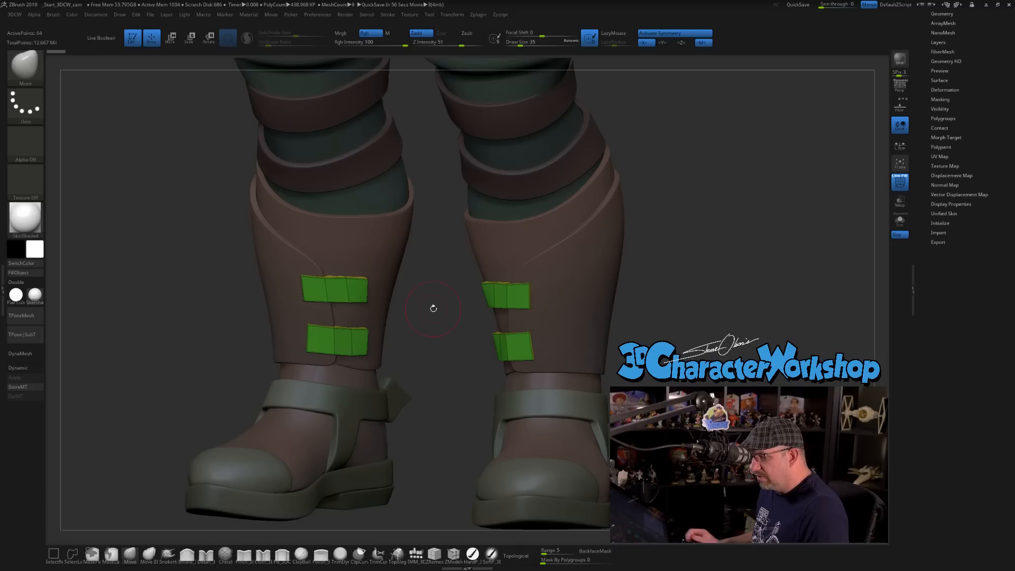
{"action": "key", "text": "s"}
{"action": "left_click", "coordinate": [437, 315]}
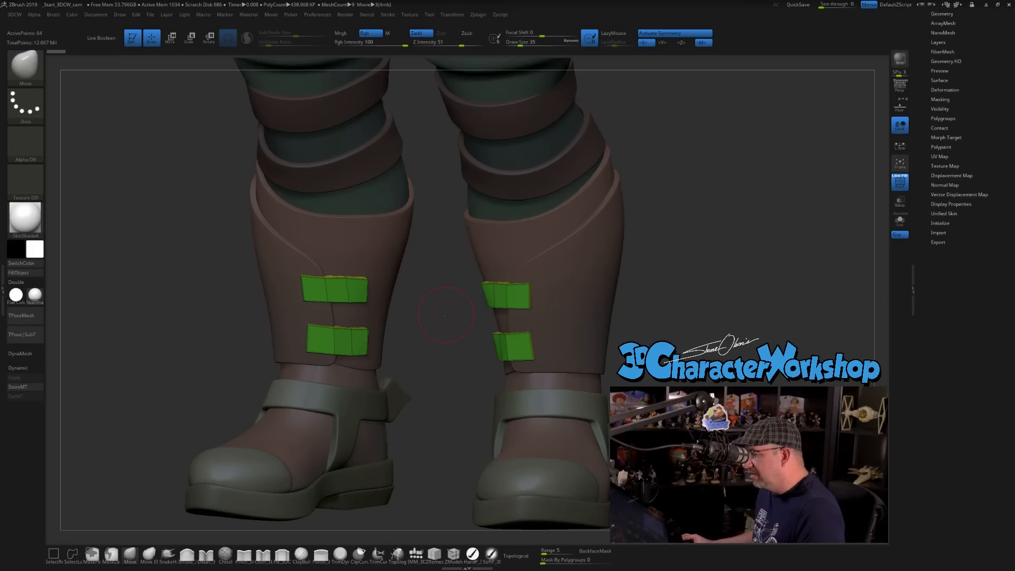
{"action": "left_click_drag", "start_coordinate": [446, 315], "coordinate": [449, 330]}
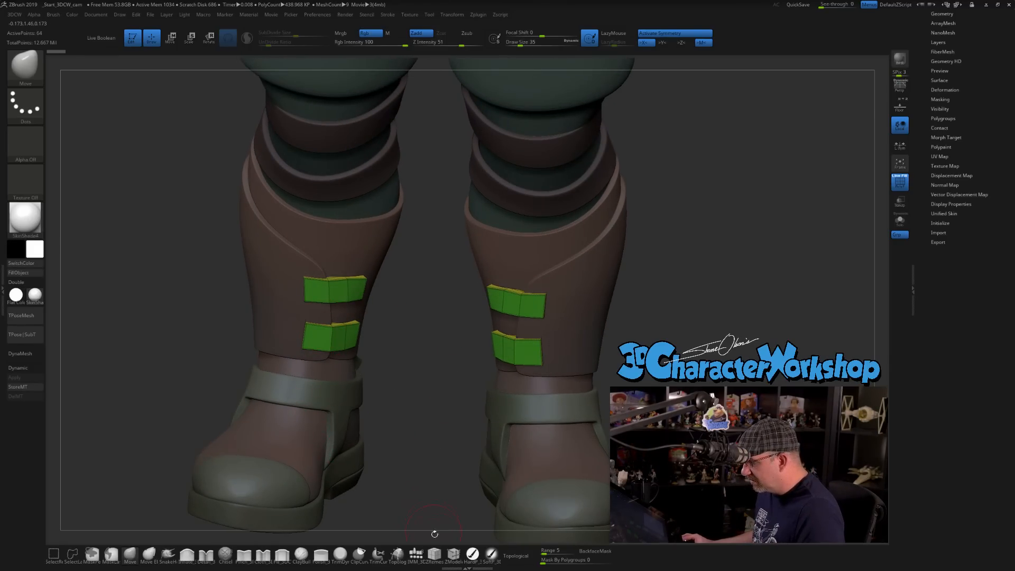
Insert crosswise edge loops near both ends of the upper and lower shin straps with the ZModeler brush.
{"action": "left_click", "coordinate": [452, 553]}
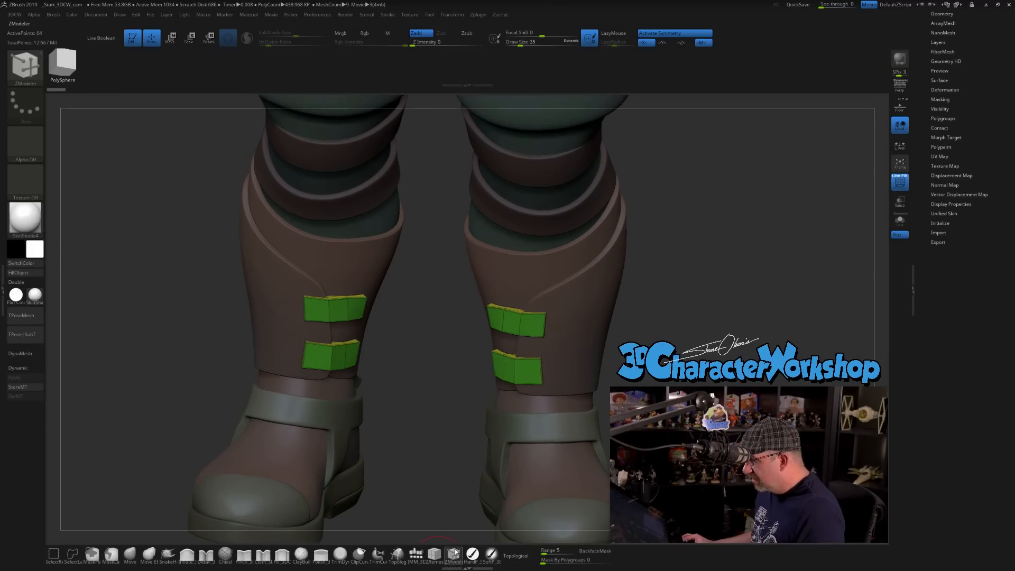
{"action": "left_click", "coordinate": [315, 297]}
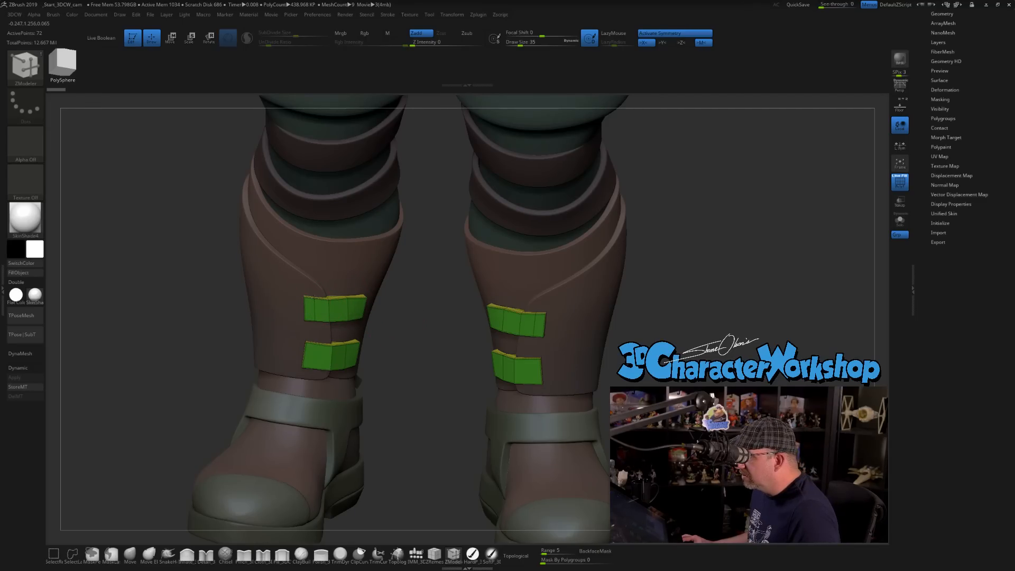
{"action": "left_click", "coordinate": [315, 343]}
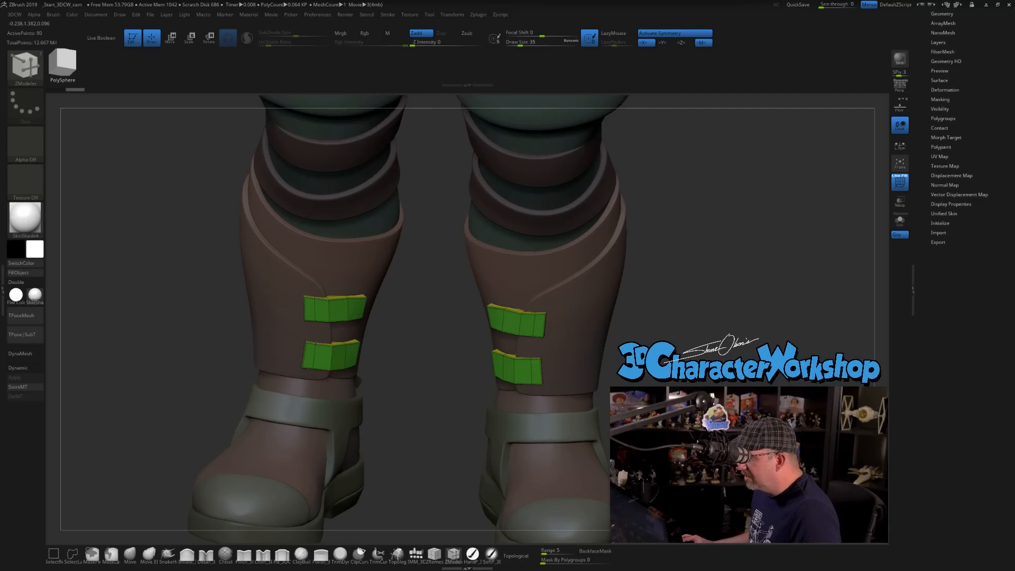
{"action": "left_click_drag", "start_coordinate": [439, 330], "coordinate": [358, 343]}
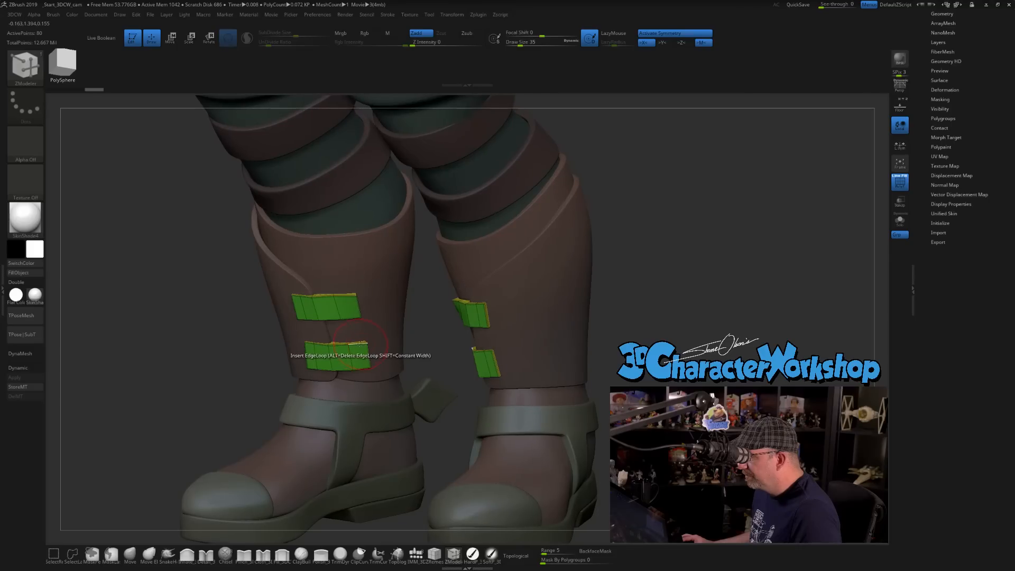
{"action": "left_click", "coordinate": [344, 295]}
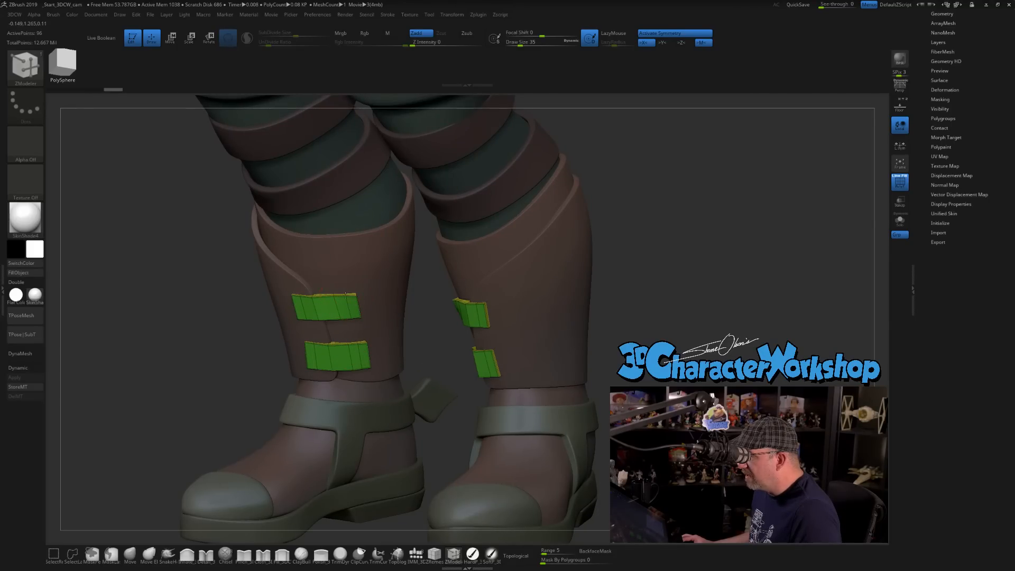
Turn on the shin straps' dynamic subdivision preview and insert a lengthwise edge loop through the middle of each strap.
{"action": "key", "text": "d"}
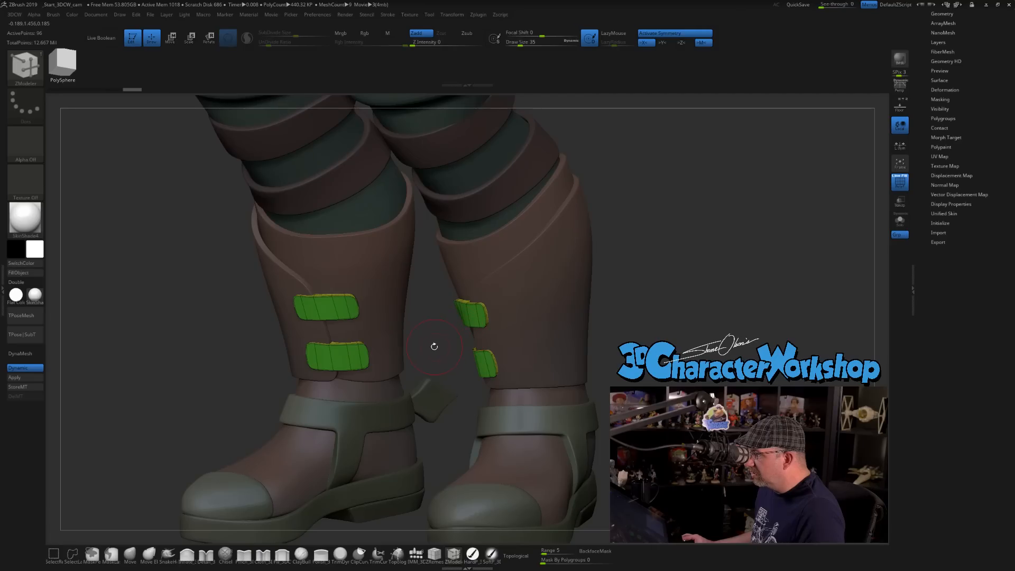
{"action": "left_click_drag", "start_coordinate": [432, 339], "coordinate": [439, 302]}
{"action": "left_click", "coordinate": [313, 311]}
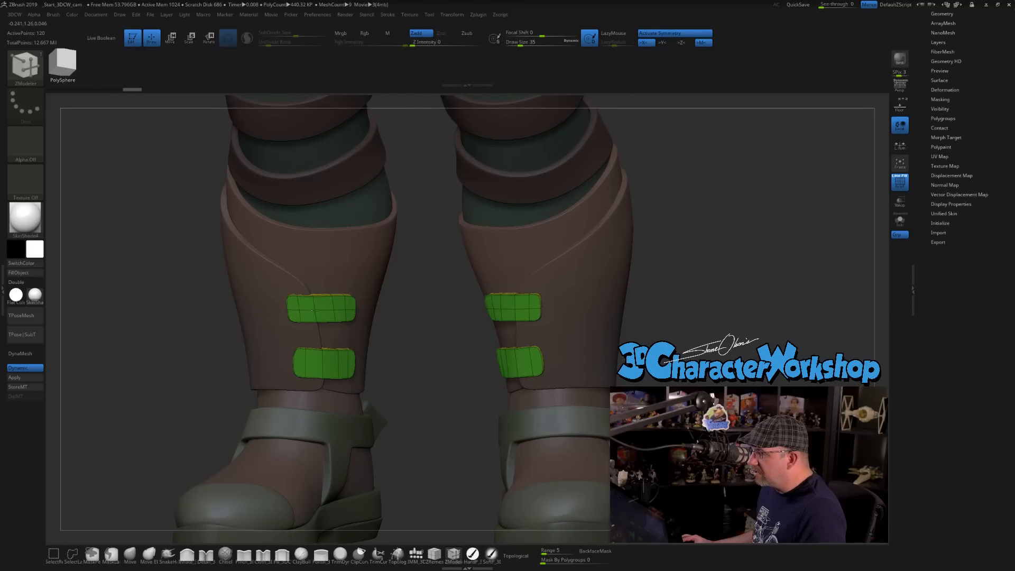
{"action": "left_click", "coordinate": [320, 364]}
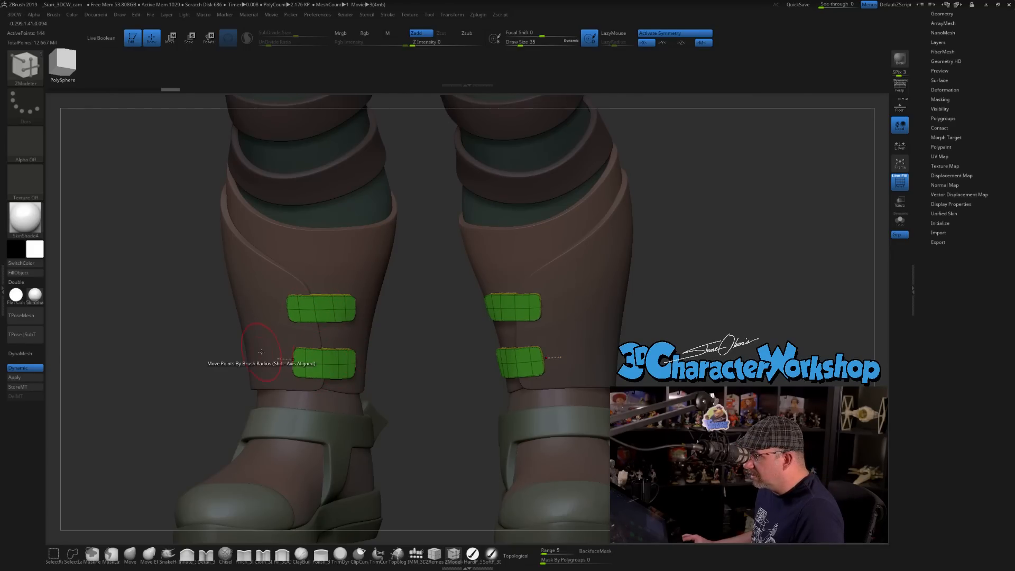
Examine the shape and thickness of the shin straps from above, the front and the side with the wireframe hidden.
{"action": "left_click_drag", "start_coordinate": [440, 359], "coordinate": [422, 406]}
{"action": "key", "text": "shift+f"}
{"action": "left_click_drag", "start_coordinate": [424, 330], "coordinate": [361, 334]}
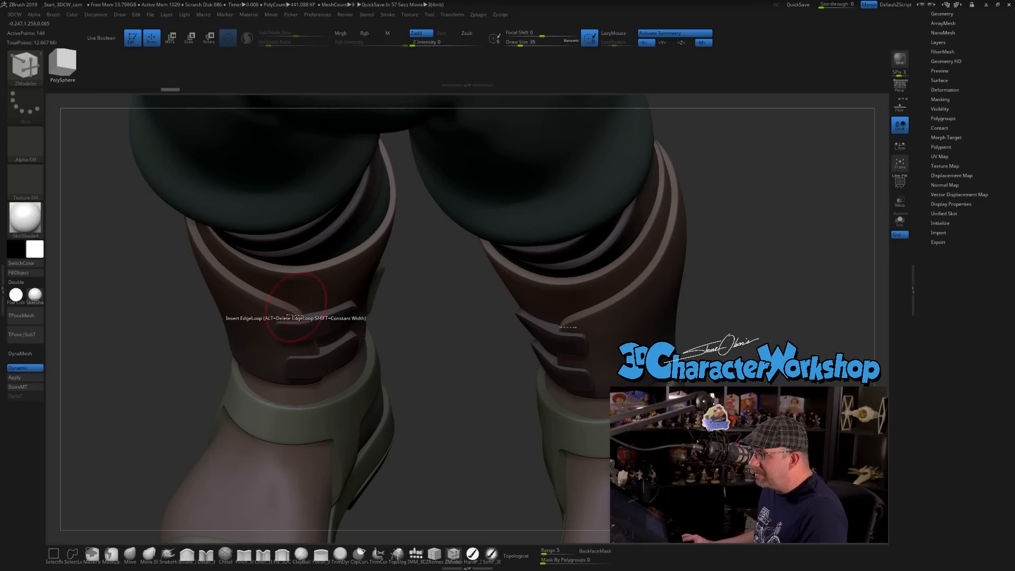
{"action": "left_click_drag", "start_coordinate": [433, 338], "coordinate": [439, 343]}
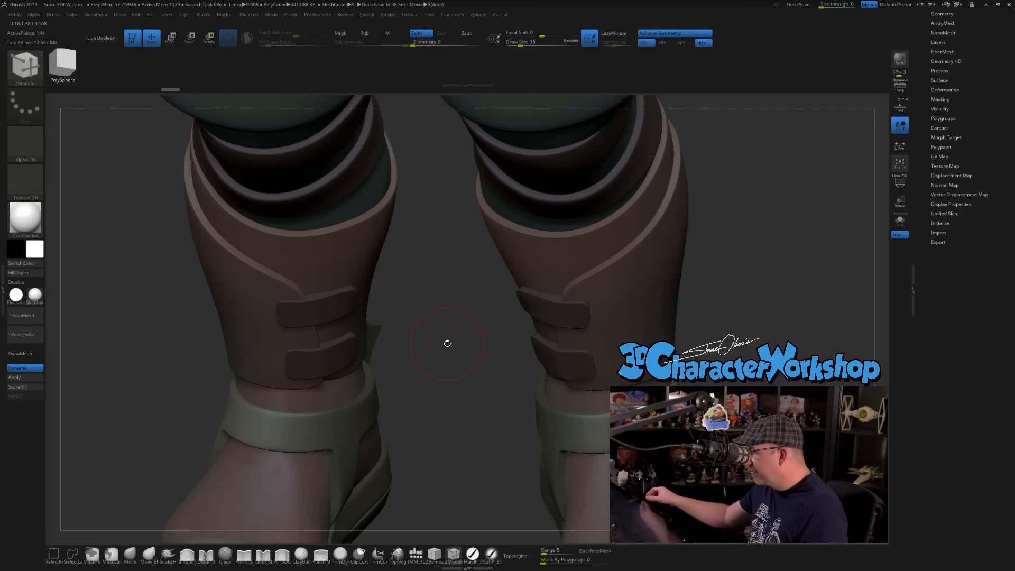
{"action": "left_click_drag", "start_coordinate": [446, 344], "coordinate": [402, 402]}
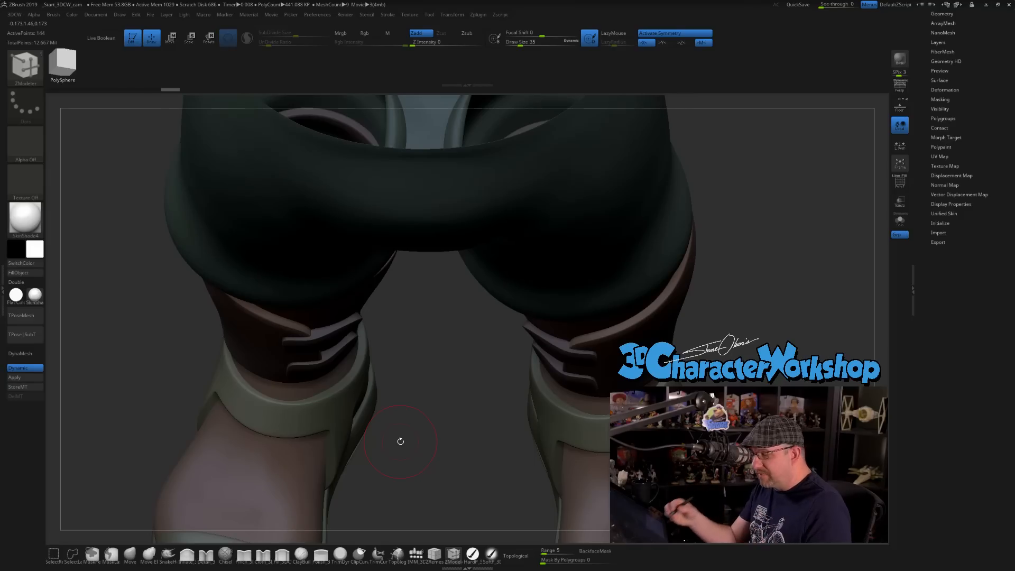
{"action": "left_click_drag", "start_coordinate": [400, 441], "coordinate": [408, 397]}
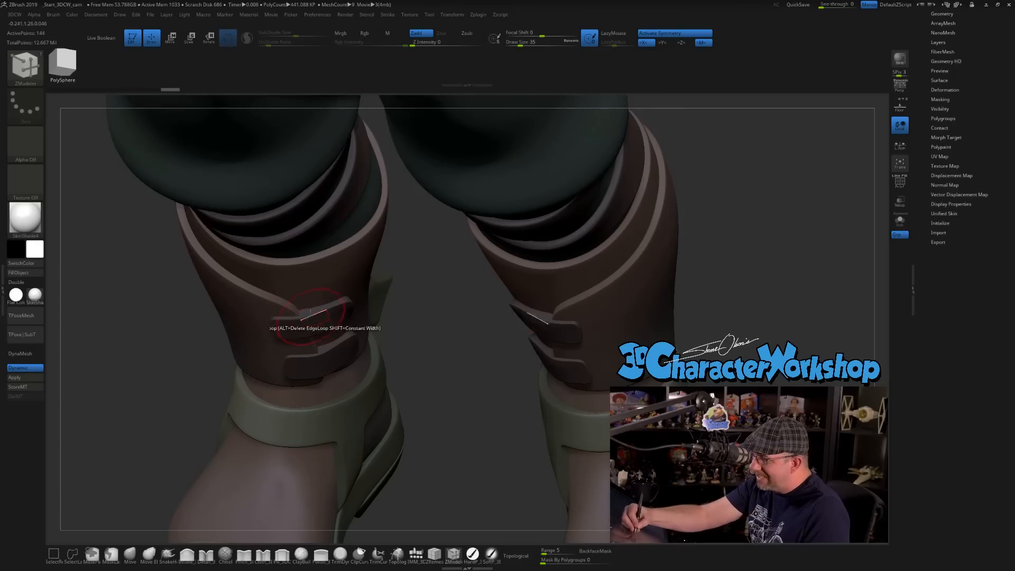
{"action": "left_click_drag", "start_coordinate": [439, 394], "coordinate": [413, 355]}
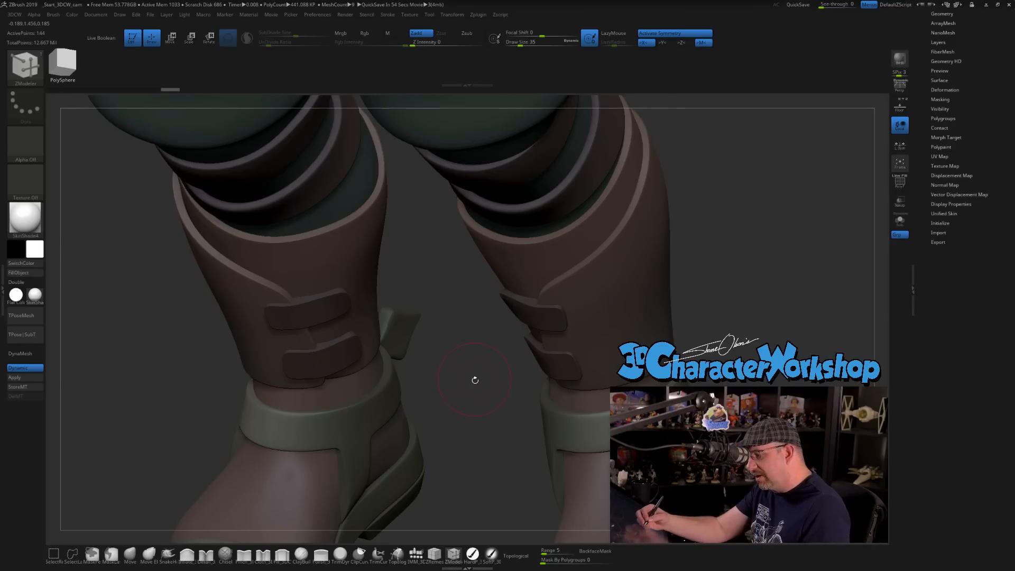
{"action": "left_click_drag", "start_coordinate": [470, 367], "coordinate": [422, 320]}
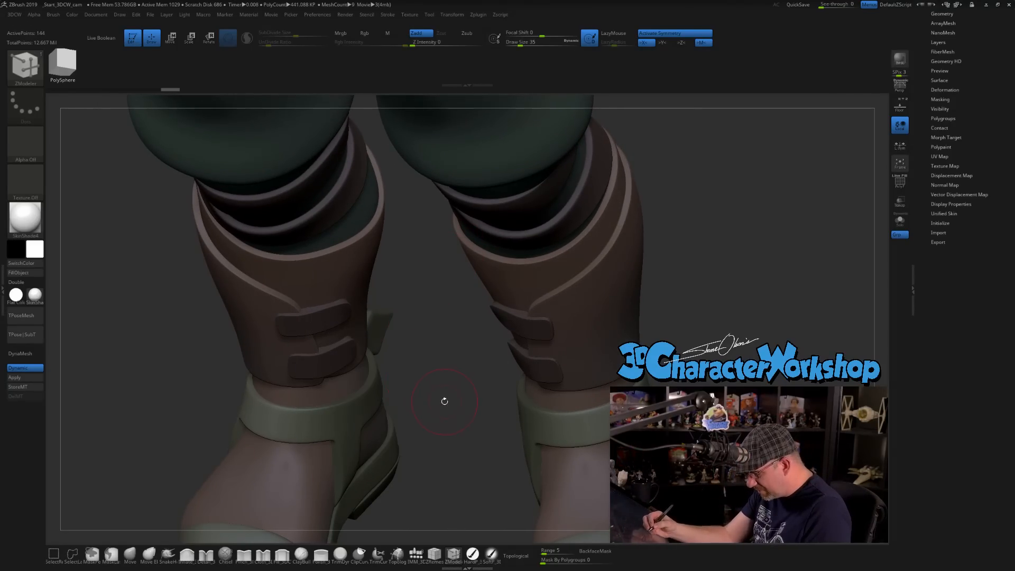
{"action": "mouse_move", "coordinate": [446, 390]}
{"action": "left_mouse_down"}
{"action": "mouse_move", "coordinate": [447, 415]}
{"action": "mouse_move", "coordinate": [452, 398]}
{"action": "left_mouse_up"}
Show the wireframe, apply the shin straps' dynamic subdivision to the mesh and subdivide them one more level.
{"action": "key", "text": "shift+f"}
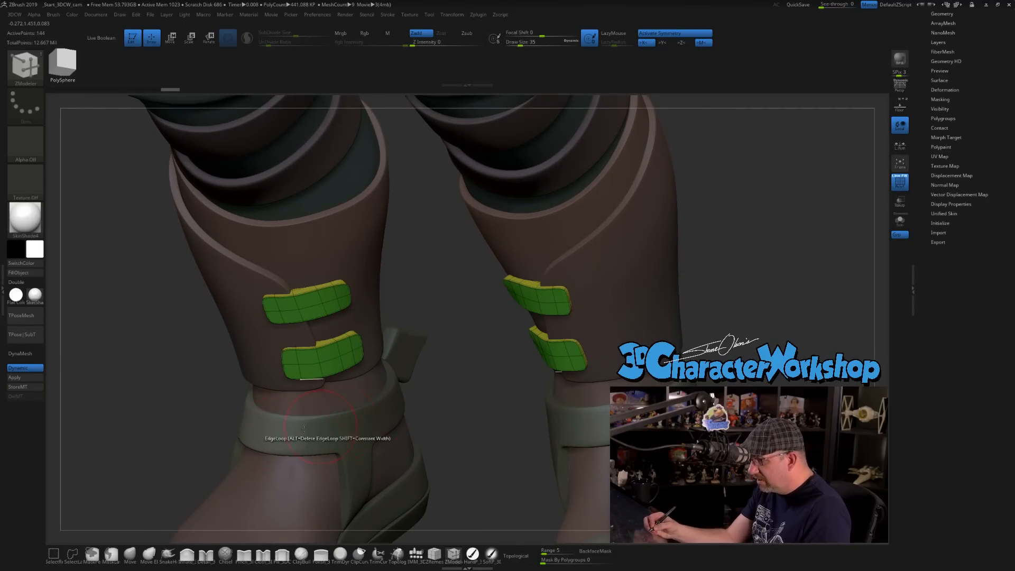
{"action": "left_click", "coordinate": [33, 378]}
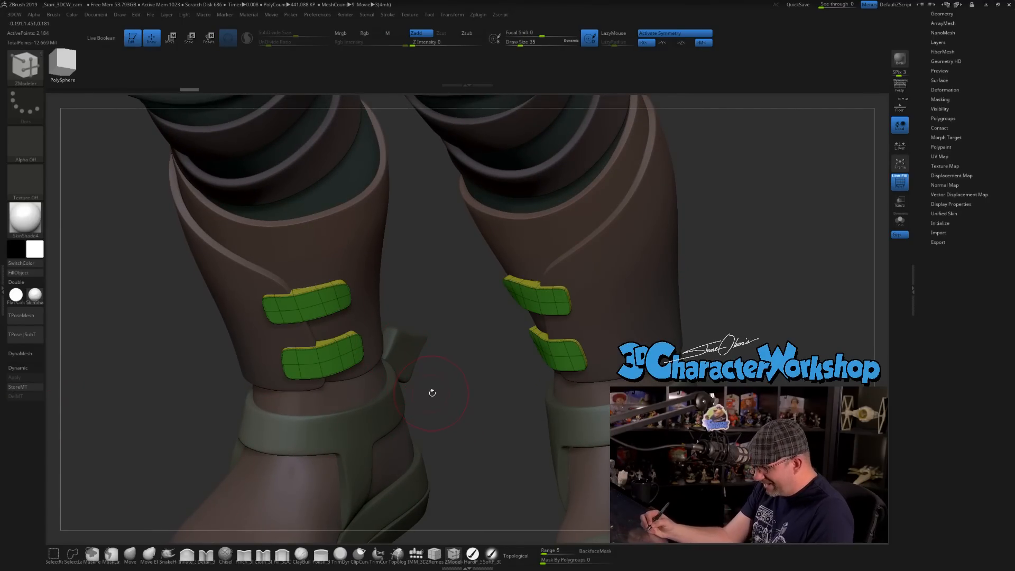
{"action": "key", "text": "ctrl"}
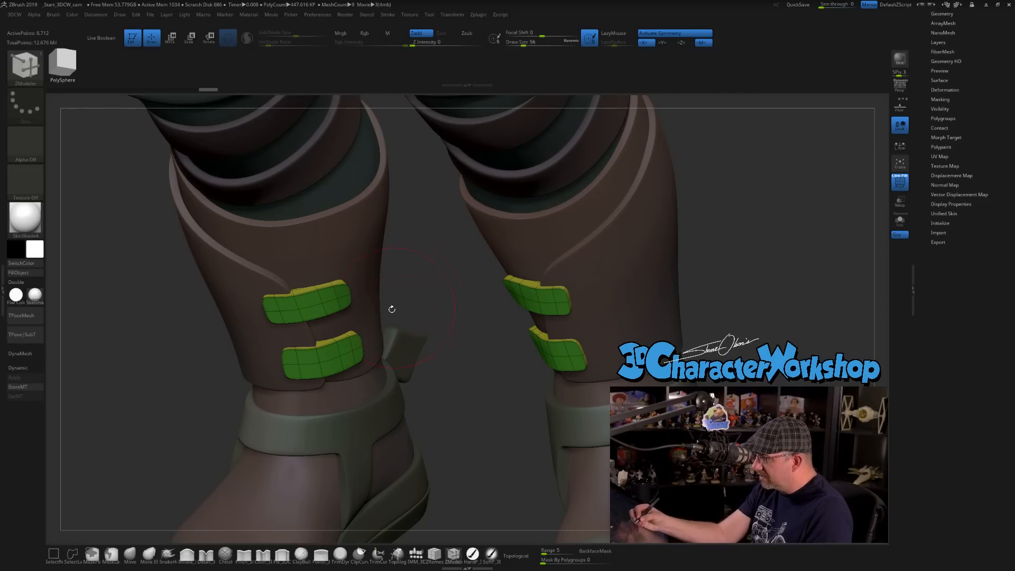
{"action": "key", "text": "ctrl+d"}
Smooth the surfaces of the upper and lower shin straps and hide the wireframe.
{"action": "key", "text": "shift"}
{"action": "left_click_drag", "start_coordinate": [302, 302], "coordinate": [338, 298], "text": "shift"}
{"action": "left_click_drag", "start_coordinate": [301, 362], "coordinate": [351, 352], "text": "shift"}
{"action": "key", "text": "shift+f"}
{"action": "left_click_drag", "start_coordinate": [478, 455], "coordinate": [460, 389], "text": "alt"}
{"action": "left_click_drag", "start_coordinate": [185, 447], "coordinate": [377, 436]}
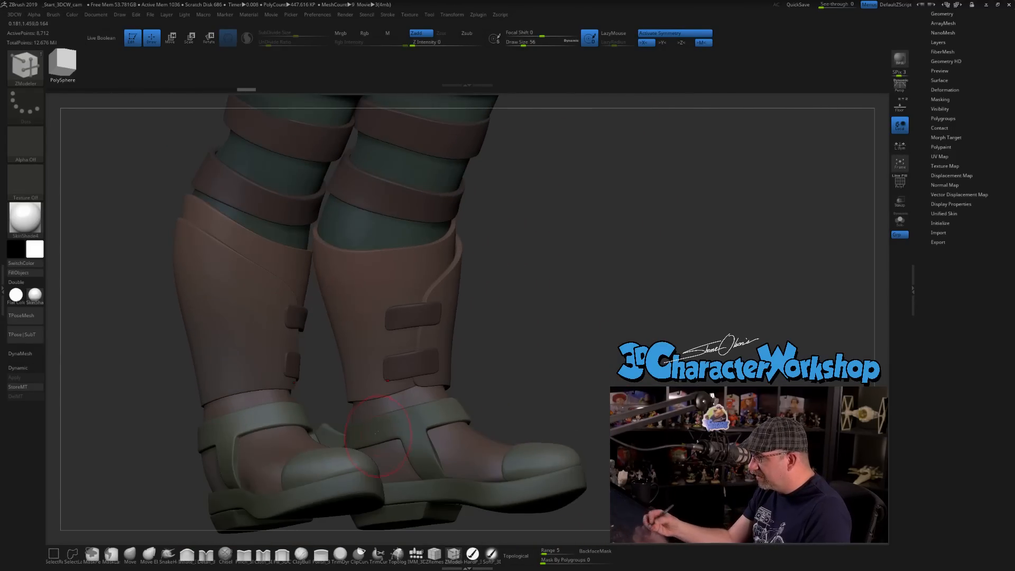
{"action": "left_click_drag", "start_coordinate": [517, 353], "coordinate": [490, 368]}
{"action": "left_click_drag", "start_coordinate": [402, 420], "coordinate": [442, 468]}
Nudge the outer end of the upper shin strap with the Move brush at draw size 51.
{"action": "key", "text": "b"}
{"action": "key", "text": "m"}
{"action": "key", "text": "v"}
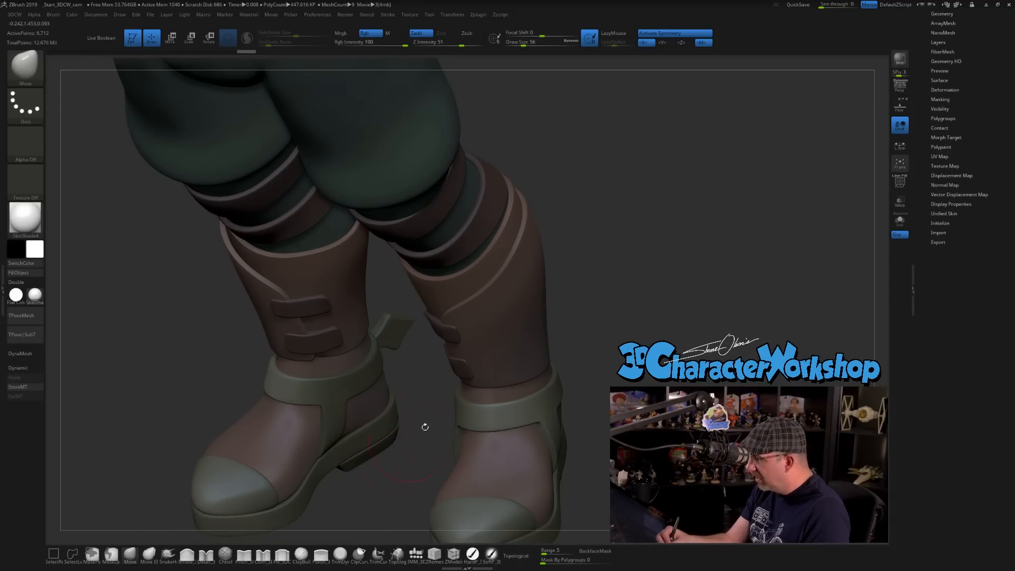
{"action": "left_click_drag", "start_coordinate": [468, 344], "coordinate": [472, 339]}
{"action": "mouse_move", "coordinate": [409, 407]}
{"action": "left_mouse_down"}
{"action": "mouse_move", "coordinate": [449, 330]}
{"action": "mouse_move", "coordinate": [516, 339]}
{"action": "mouse_move", "coordinate": [500, 338]}
{"action": "left_mouse_up"}
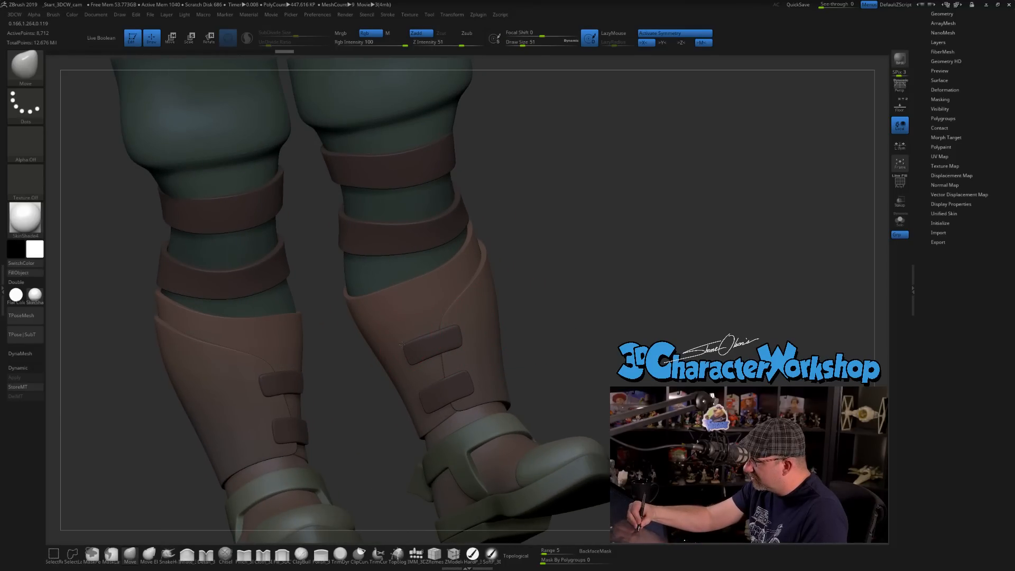
{"action": "left_click_drag", "start_coordinate": [401, 345], "coordinate": [403, 346]}
{"action": "left_click_drag", "start_coordinate": [527, 315], "coordinate": [520, 322]}
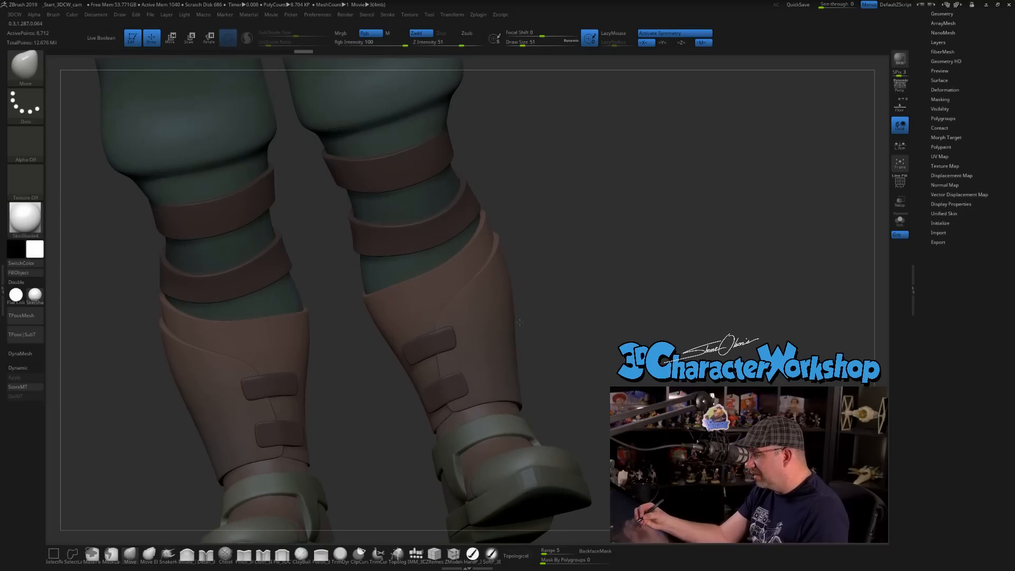
Adjust the ends of the upper and lower shin straps with the Move brush, reducing the draw size to 41.
{"action": "left_click_drag", "start_coordinate": [475, 366], "coordinate": [472, 368]}
{"action": "left_click_drag", "start_coordinate": [539, 338], "coordinate": [555, 335]}
{"action": "key", "text": "s"}
{"action": "left_click_drag", "start_coordinate": [465, 370], "coordinate": [463, 370]}
{"action": "left_click_drag", "start_coordinate": [437, 403], "coordinate": [449, 385]}
{"action": "mouse_move", "coordinate": [536, 340]}
{"action": "left_mouse_down", "text": "alt"}
{"action": "mouse_move", "coordinate": [535, 328]}
{"action": "mouse_move", "coordinate": [541, 358]}
{"action": "left_mouse_up", "text": "alt"}
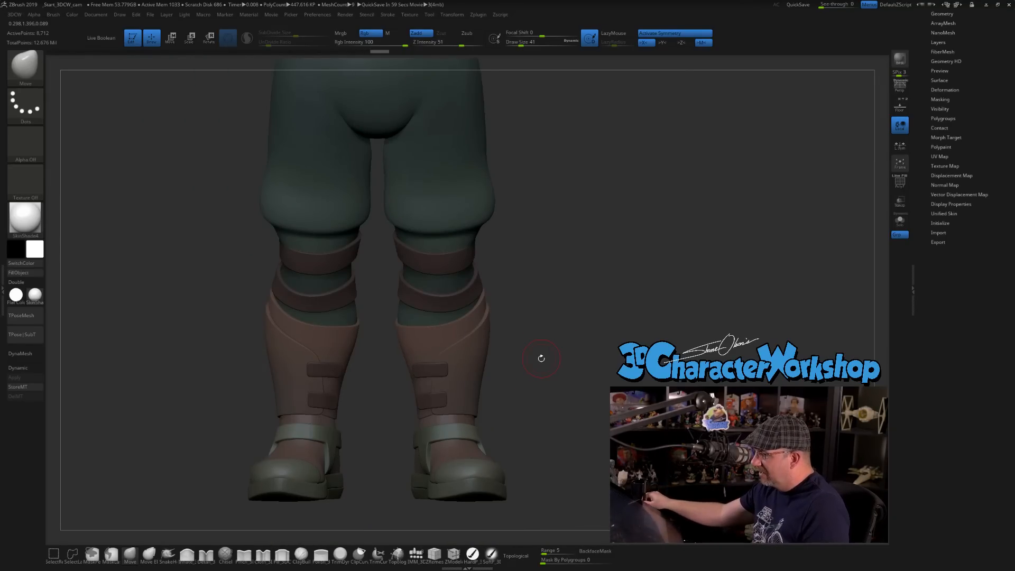
Import the knight concept image from the Reference folder as a texture.
{"action": "left_click", "coordinate": [409, 15]}
{"action": "left_click", "coordinate": [422, 66]}
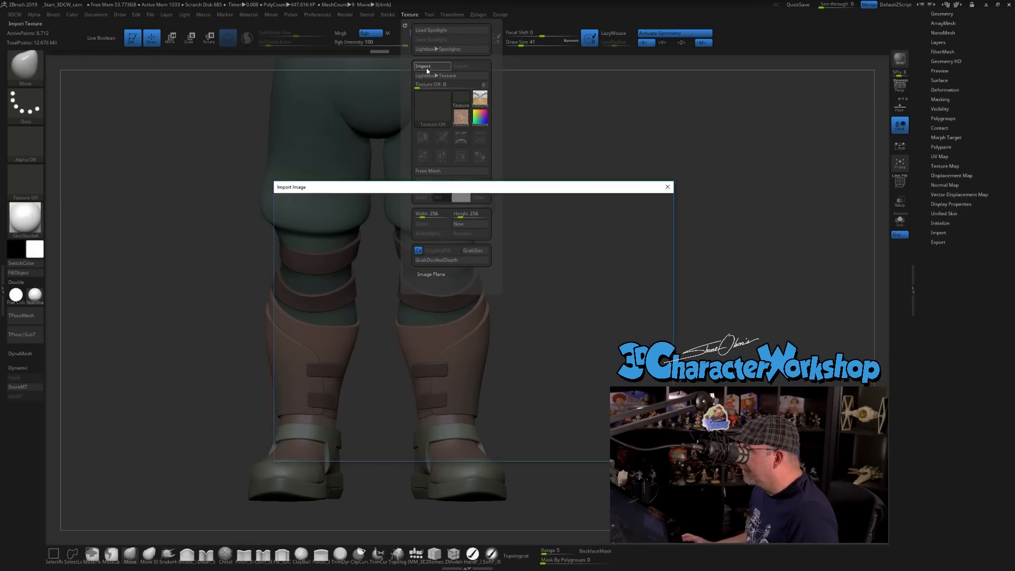
{"action": "left_click", "coordinate": [428, 200]}
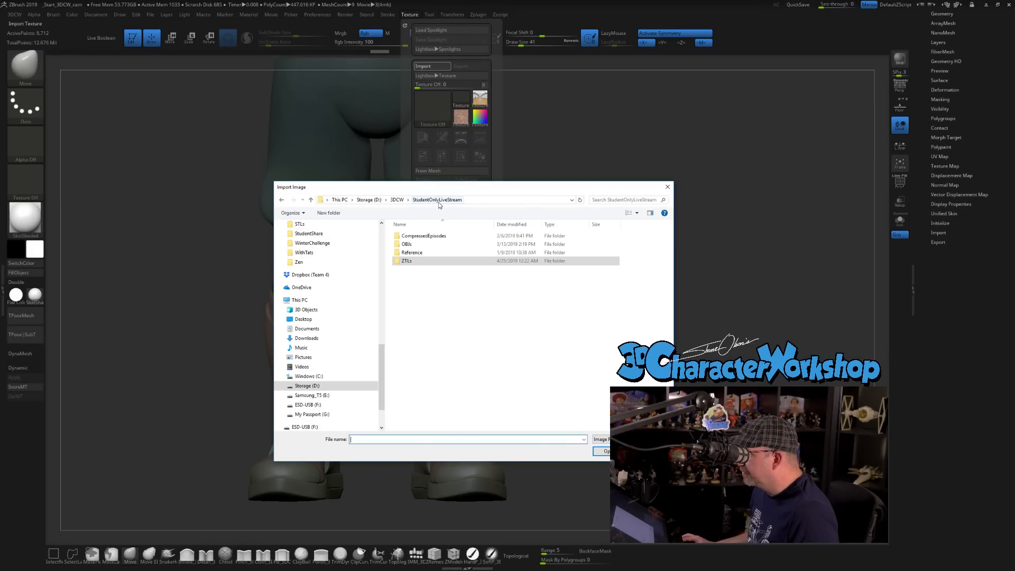
{"action": "double_click", "coordinate": [426, 253]}
{"action": "left_click", "coordinate": [426, 253]}
{"action": "left_click", "coordinate": [600, 451]}
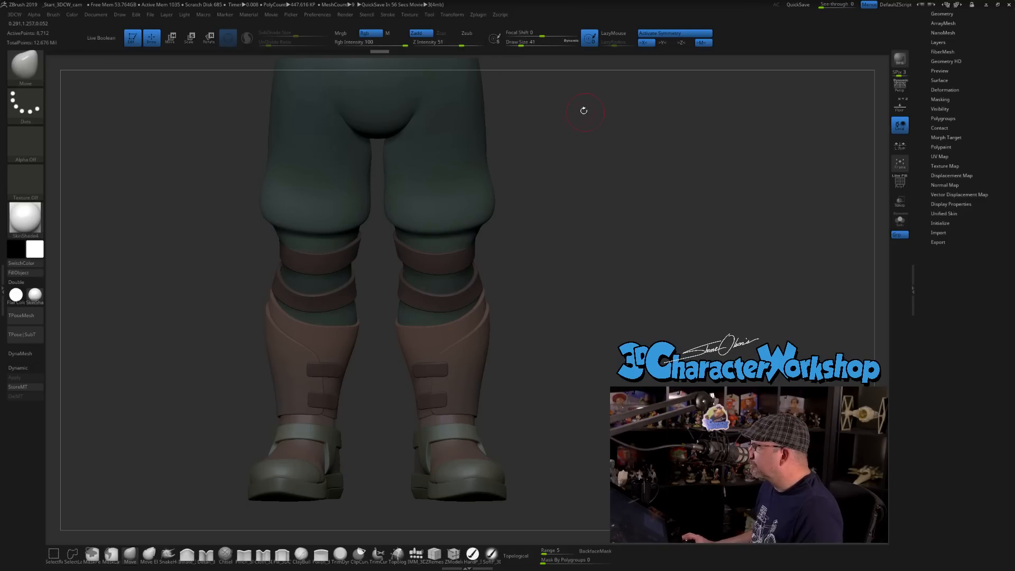
Add the knight image to Spotlight, adjust its opacity and leave Spotlight editing with the reference beside the legs.
{"action": "left_click", "coordinate": [403, 15]}
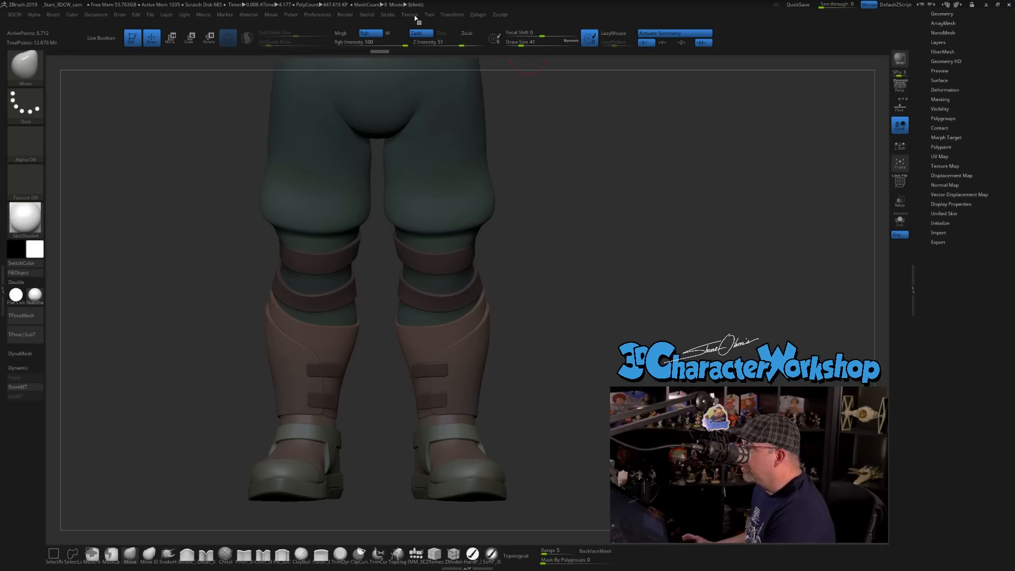
{"action": "left_click", "coordinate": [410, 15]}
{"action": "left_click", "coordinate": [480, 157]}
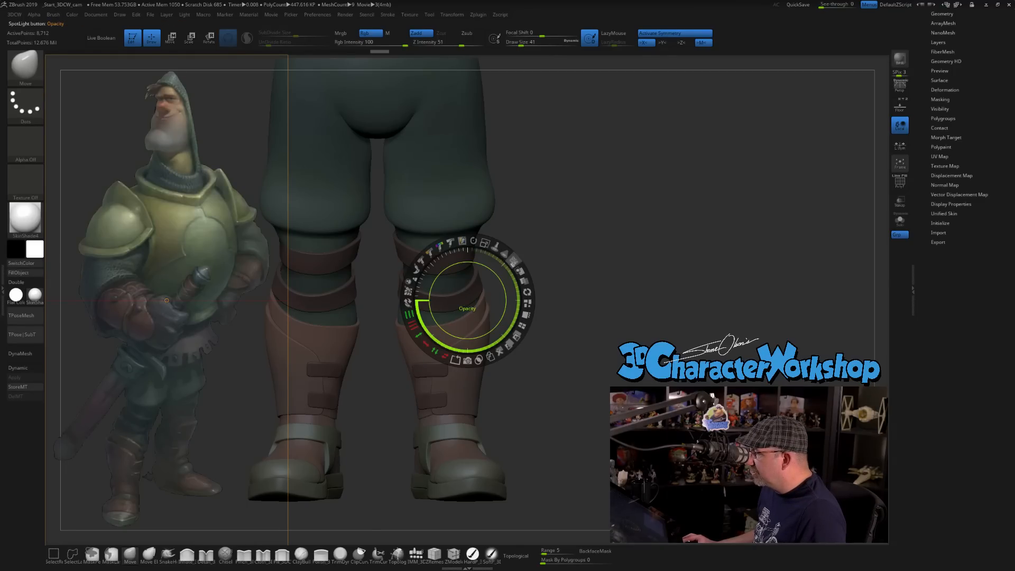
{"action": "left_click_drag", "start_coordinate": [513, 260], "coordinate": [528, 296]}
{"action": "key", "text": "z"}
{"action": "left_click_drag", "start_coordinate": [582, 250], "coordinate": [605, 234], "text": "alt"}
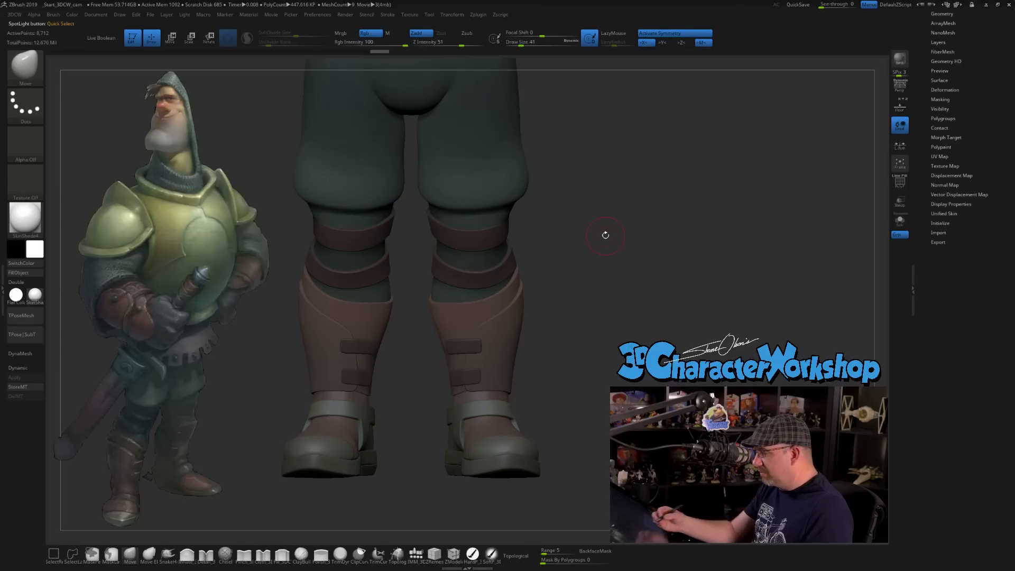
Choose QuadSphere-2 from the IMM_3DCW brush and try to insert it on the upper shin strap at draw size 25.
{"action": "mouse_move", "coordinate": [541, 342]}
{"action": "left_mouse_down"}
{"action": "mouse_move", "coordinate": [565, 325]}
{"action": "mouse_move", "coordinate": [556, 364]}
{"action": "mouse_move", "coordinate": [514, 321]}
{"action": "mouse_move", "coordinate": [536, 344]}
{"action": "left_mouse_up"}
{"action": "key", "text": "s"}
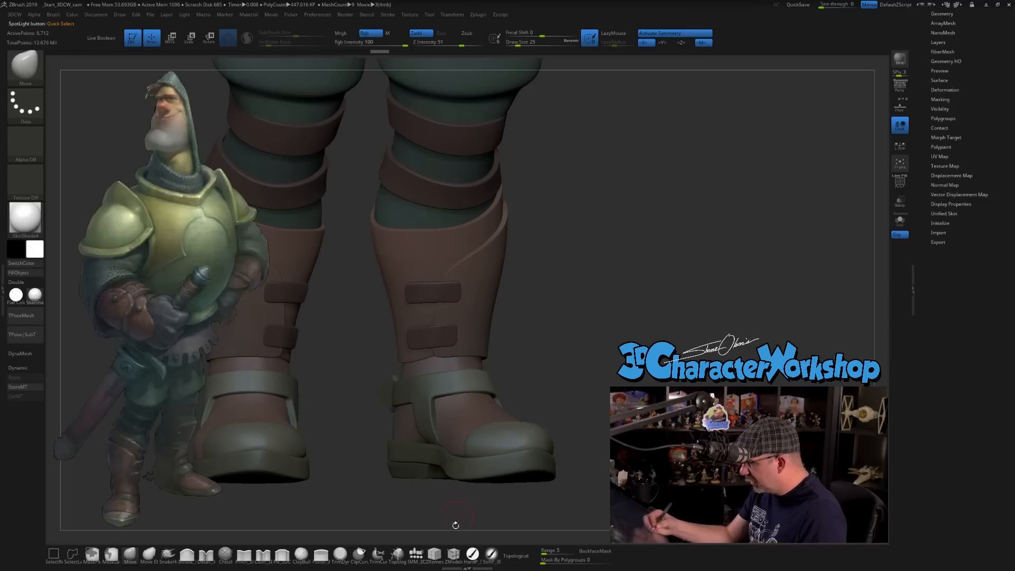
{"action": "left_click", "coordinate": [416, 553]}
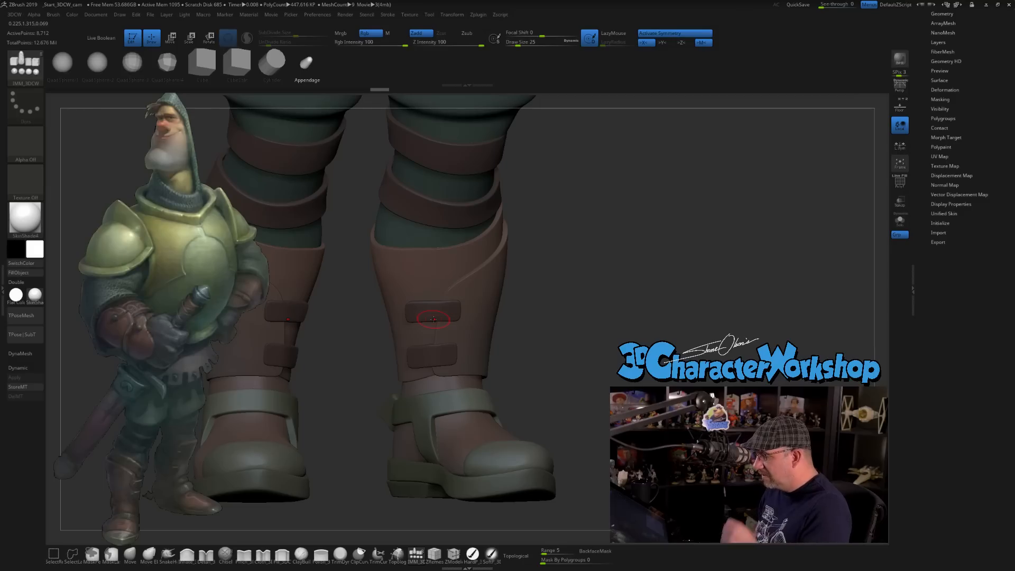
{"action": "left_click", "coordinate": [97, 64]}
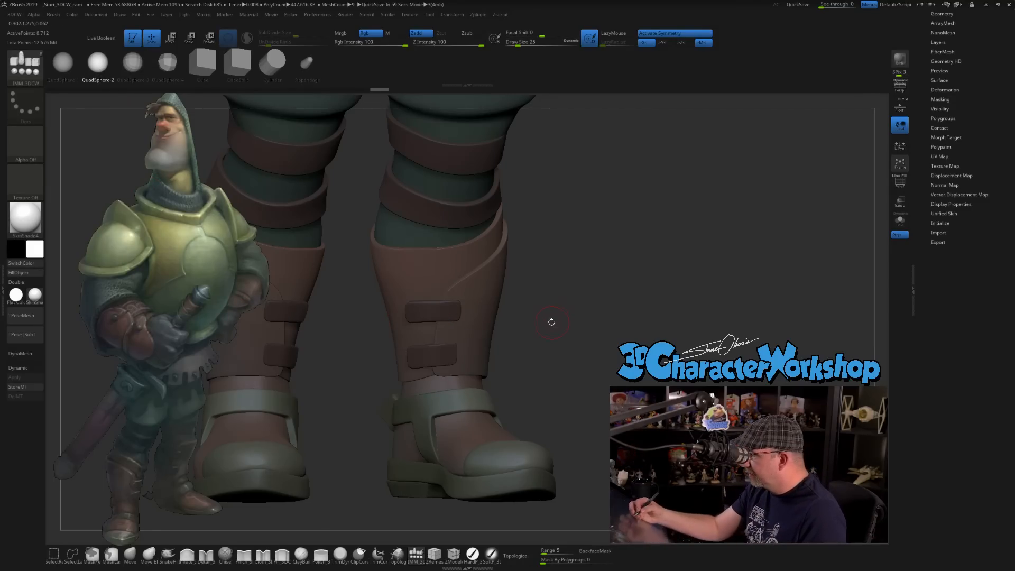
{"action": "scroll", "coordinate": [925, 169], "scroll_direction": "up", "scroll_amount": 3}
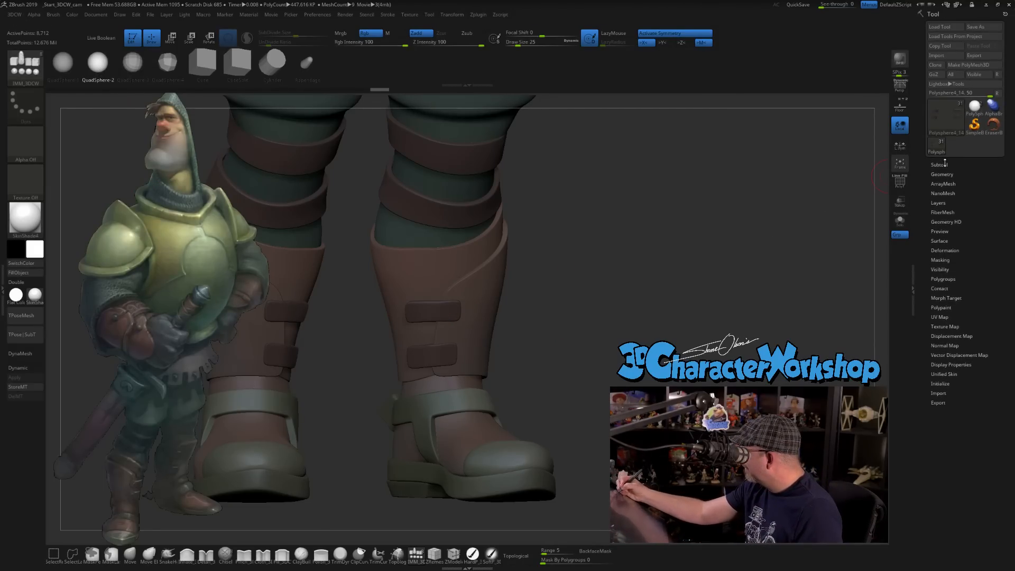
{"action": "left_click", "coordinate": [944, 163]}
{"action": "left_click", "coordinate": [942, 261]}
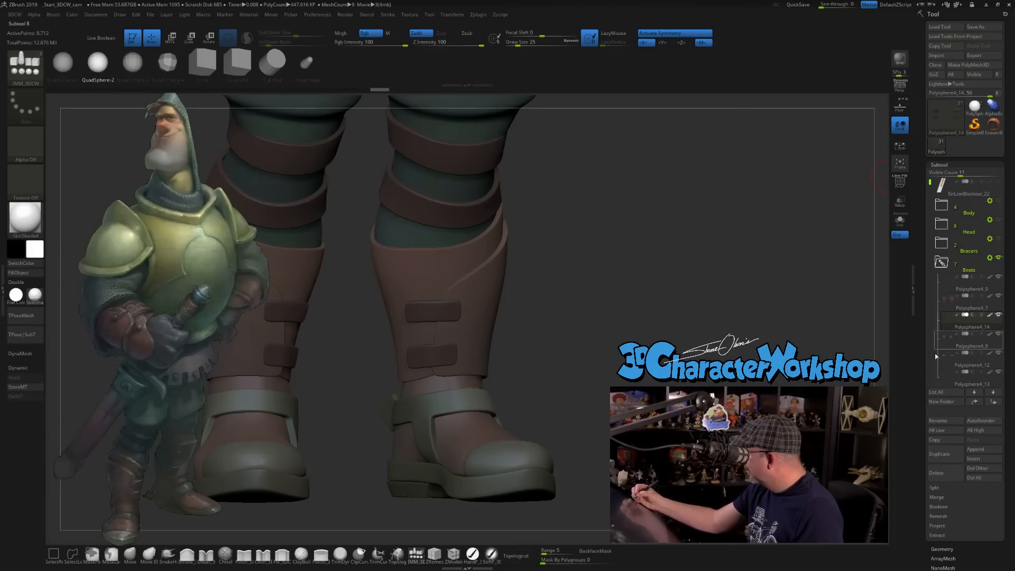
{"action": "left_click", "coordinate": [448, 312]}
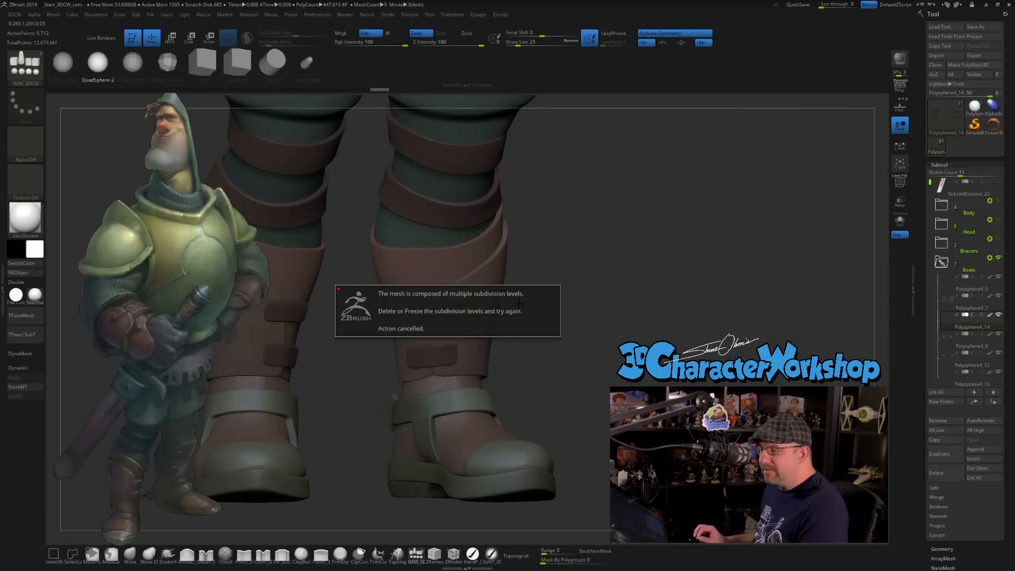
{"action": "left_click", "coordinate": [569, 235]}
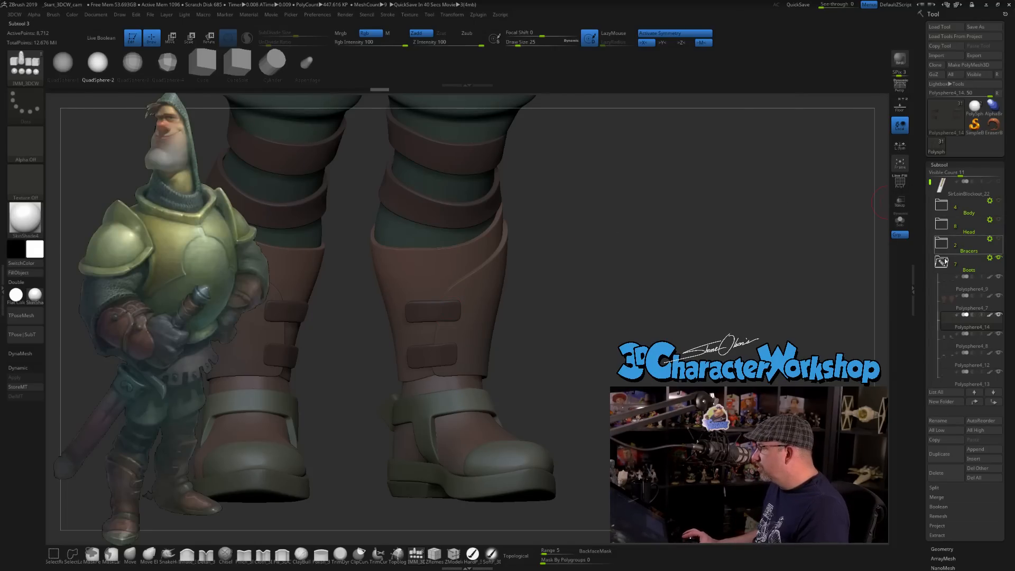
Duplicate the shin strap subtool, lower the copy to subdivision level 1 and delete its higher levels.
{"action": "left_click", "coordinate": [946, 322]}
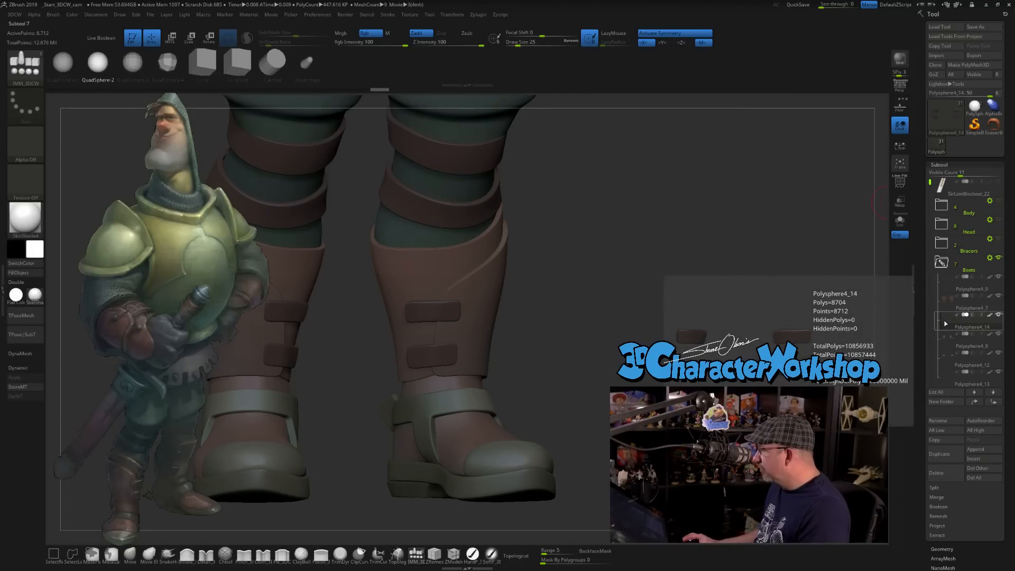
{"action": "left_click", "coordinate": [947, 451]}
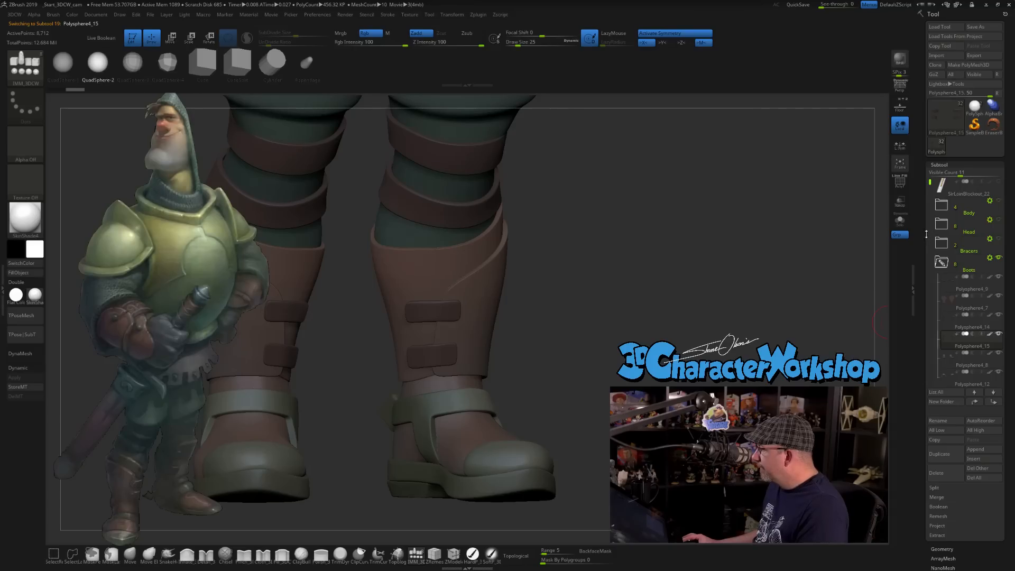
{"action": "left_click_drag", "start_coordinate": [924, 235], "coordinate": [918, 169]}
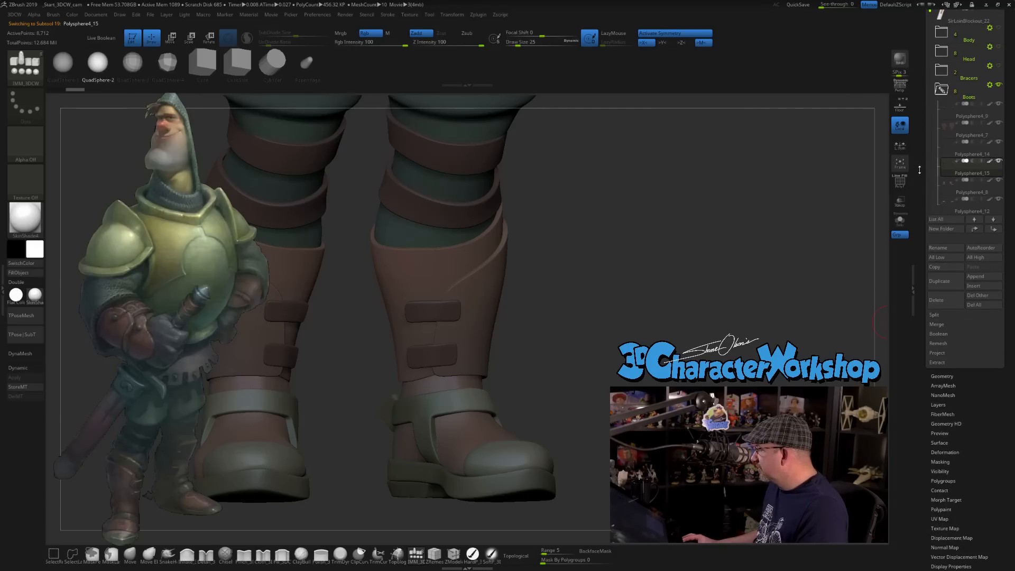
{"action": "left_click", "coordinate": [941, 375]}
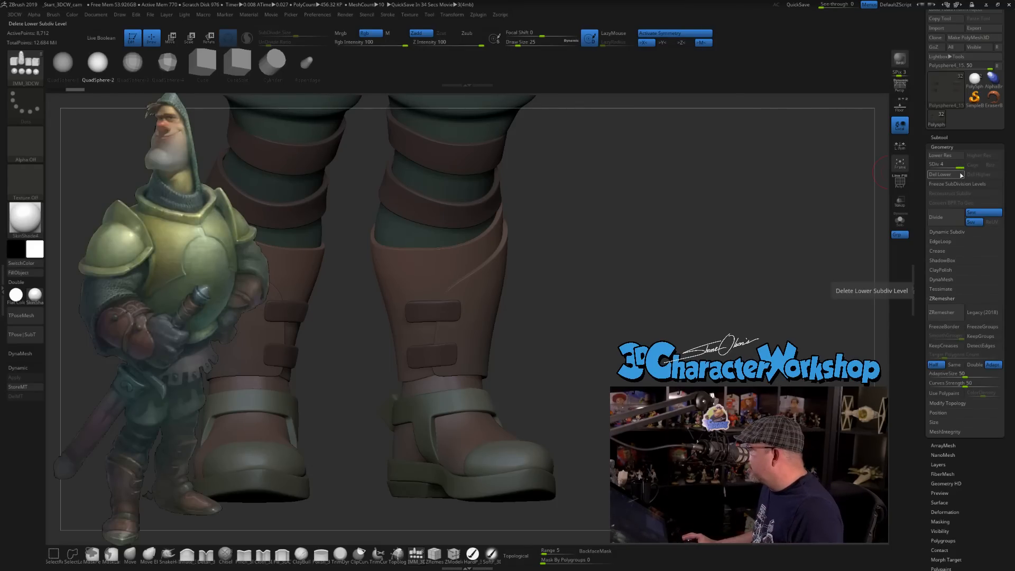
{"action": "left_click", "coordinate": [939, 156]}
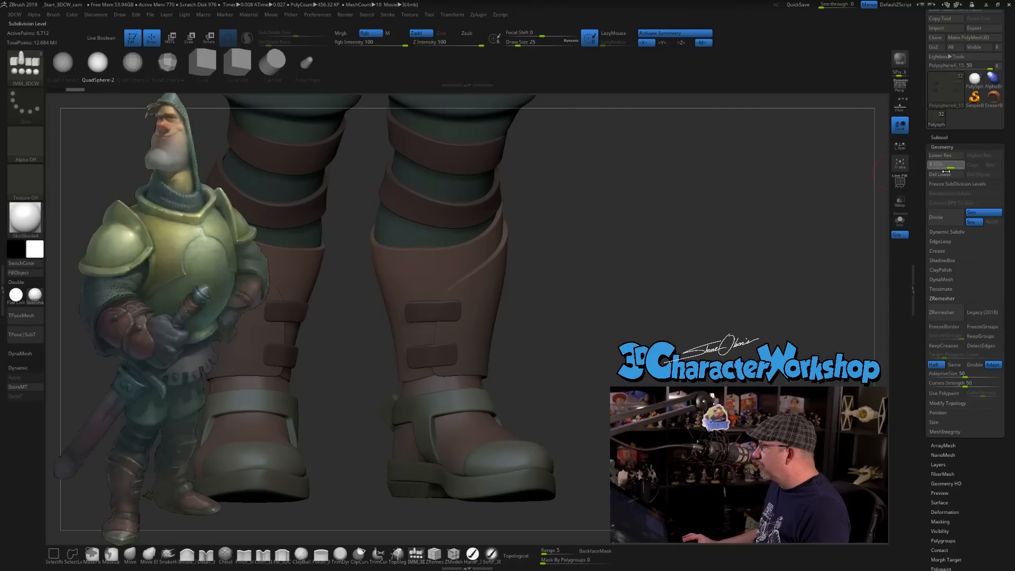
{"action": "left_click", "coordinate": [927, 173]}
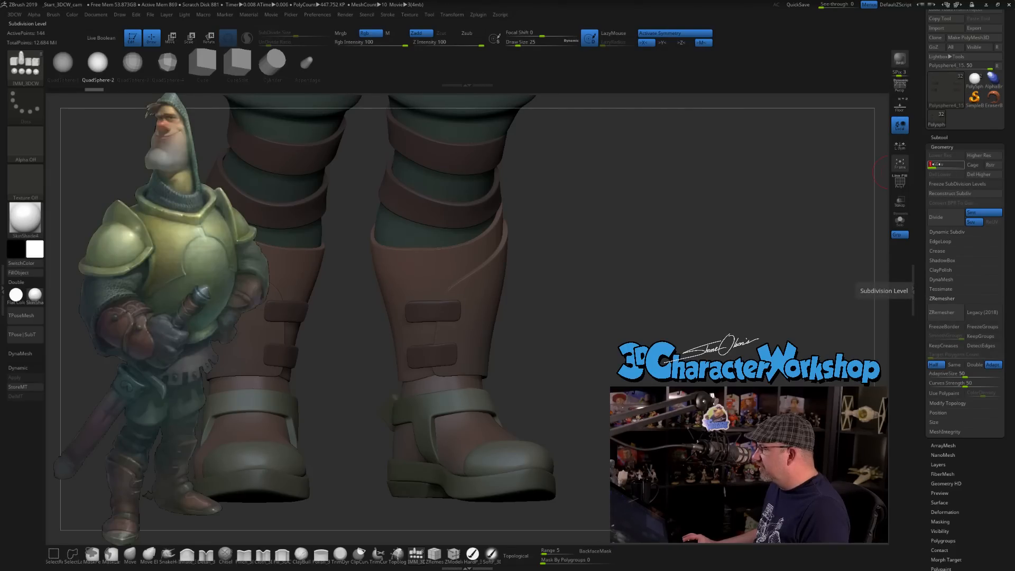
{"action": "left_click", "coordinate": [968, 178]}
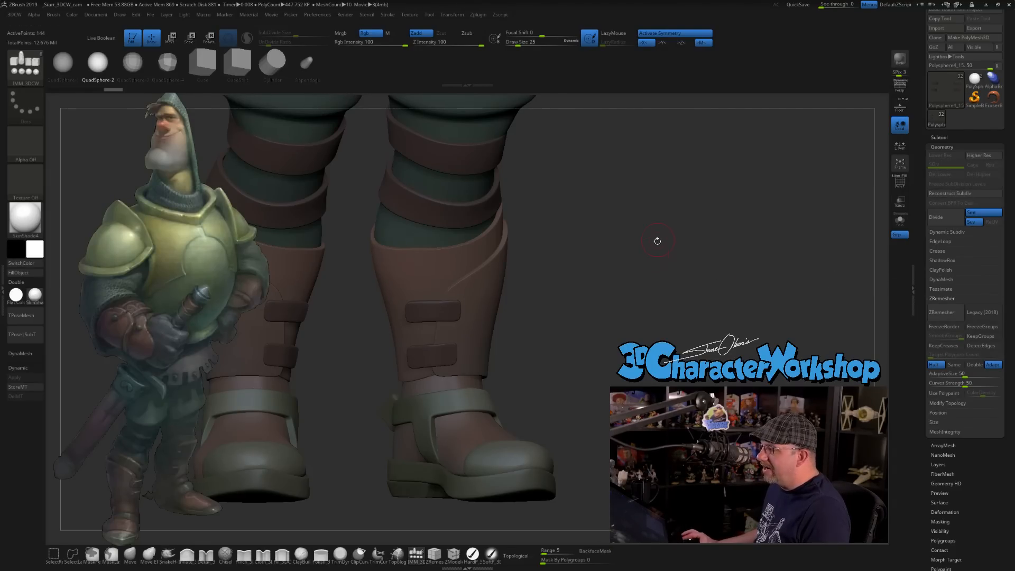
Isolate the duplicated shin straps, show their wireframe and combine them into a single polygroup.
{"action": "left_click", "coordinate": [900, 219]}
{"action": "key", "text": "shift"}
{"action": "key", "text": "shift+f"}
{"action": "mouse_move", "coordinate": [583, 322]}
{"action": "left_mouse_down"}
{"action": "mouse_move", "coordinate": [564, 269]}
{"action": "mouse_move", "coordinate": [477, 295]}
{"action": "left_mouse_up"}
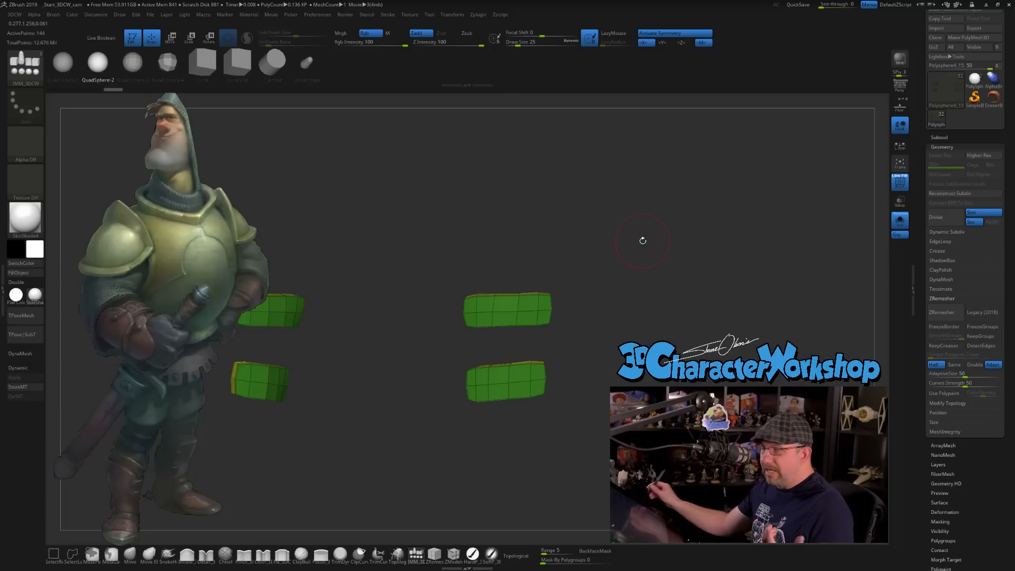
{"action": "left_click_drag", "start_coordinate": [589, 349], "coordinate": [584, 346], "text": "alt"}
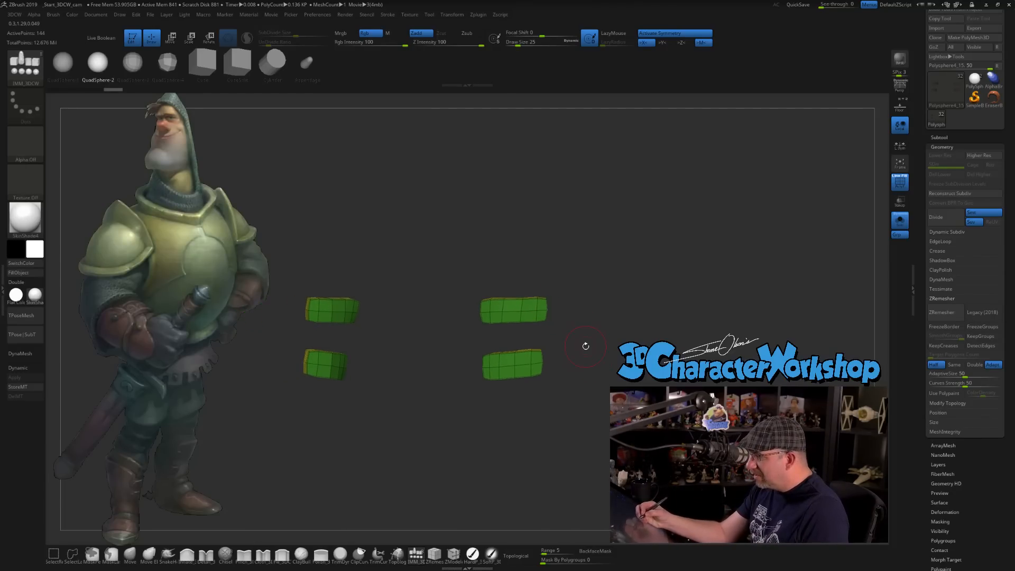
{"action": "key", "text": "ctrl"}
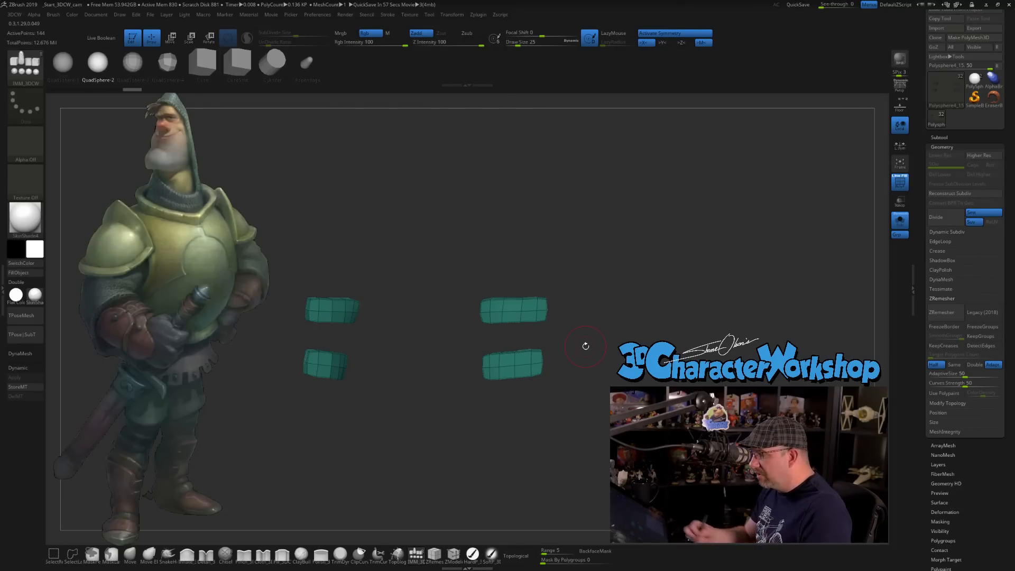
Insert a QuadSphere-2 at one end of the upper shin strap with the draw size at 20.
{"action": "left_click_drag", "start_coordinate": [614, 289], "coordinate": [604, 324], "text": "alt"}
{"action": "key", "text": "s"}
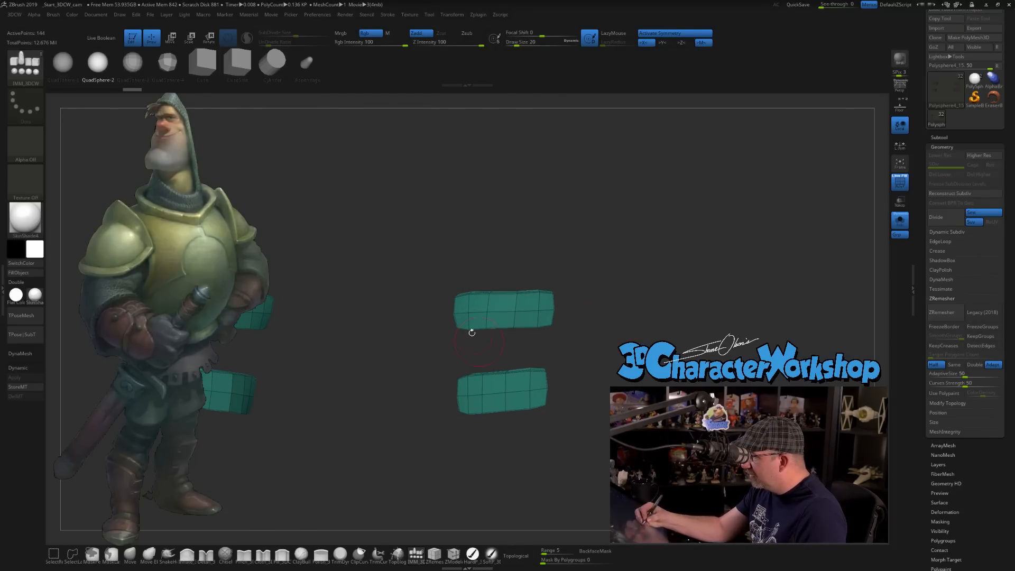
{"action": "left_click_drag", "start_coordinate": [464, 315], "coordinate": [470, 330]}
{"action": "left_click_drag", "start_coordinate": [606, 372], "coordinate": [615, 332]}
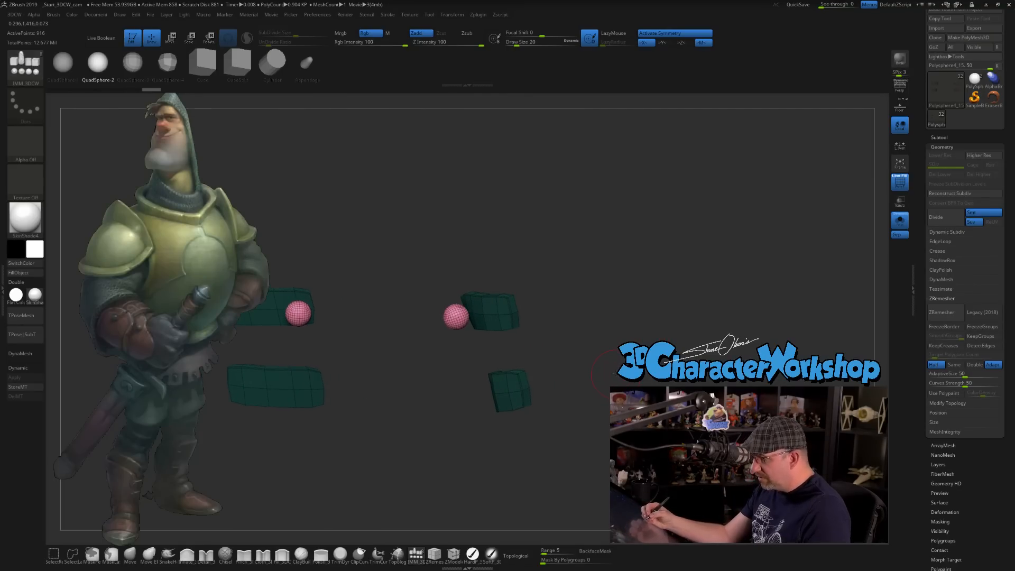
Turn on local symmetry, then position and flatten the inserted sphere against the strap end with the transform gizmo.
{"action": "key", "text": "w"}
{"action": "left_click_drag", "start_coordinate": [456, 317], "coordinate": [432, 325]}
{"action": "key", "text": "ctrl+z"}
{"action": "left_click", "coordinate": [901, 148]}
{"action": "left_click_drag", "start_coordinate": [540, 280], "coordinate": [594, 233]}
{"action": "left_click_drag", "start_coordinate": [430, 324], "coordinate": [428, 325]}
{"action": "left_click_drag", "start_coordinate": [567, 217], "coordinate": [676, 225]}
{"action": "left_click_drag", "start_coordinate": [519, 292], "coordinate": [520, 291]}
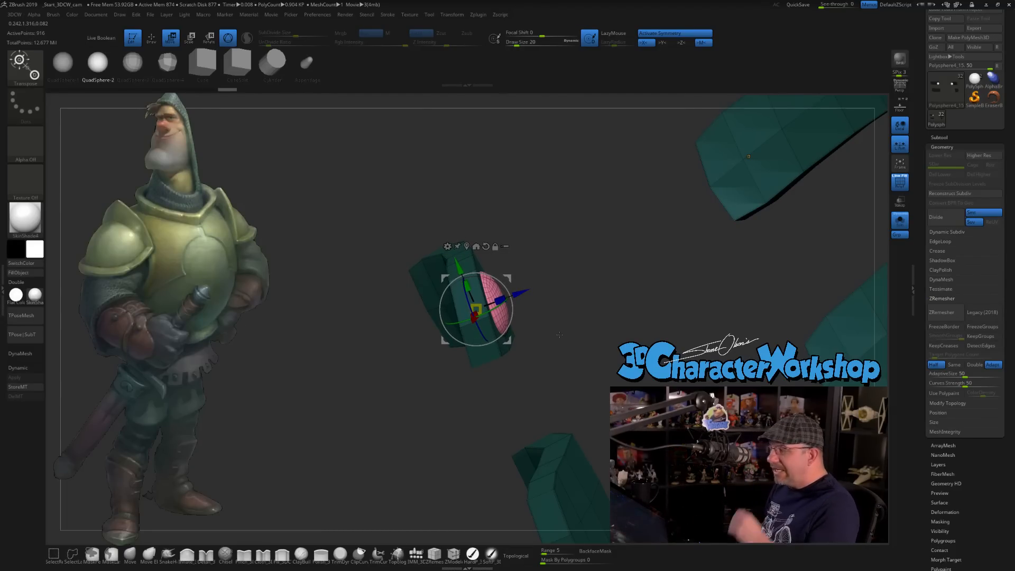
Move the flattened sphere outward from the strap surface and set SelectLasso as the selection brush.
{"action": "left_click", "coordinate": [72, 553]}
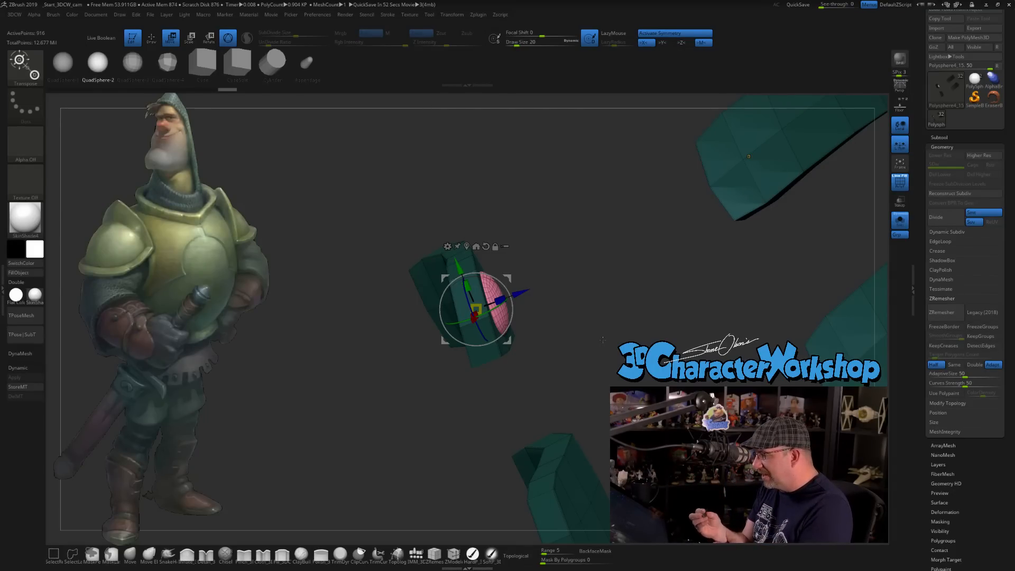
{"action": "left_click_drag", "start_coordinate": [603, 340], "coordinate": [513, 373], "text": "alt"}
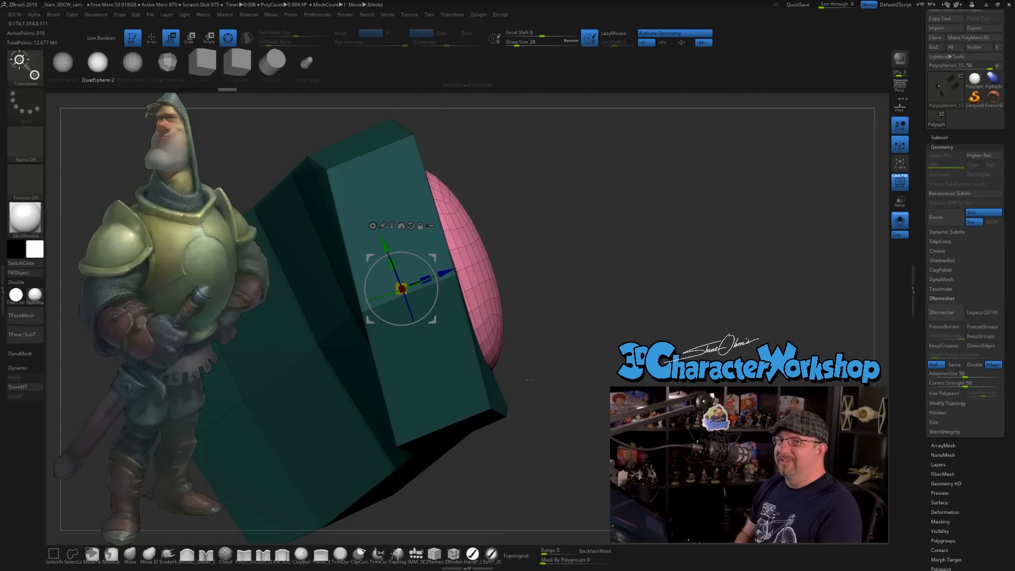
{"action": "mouse_move", "coordinate": [453, 271]}
{"action": "left_mouse_down"}
{"action": "mouse_move", "coordinate": [473, 259]}
{"action": "mouse_move", "coordinate": [458, 261]}
{"action": "mouse_move", "coordinate": [471, 268]}
{"action": "left_mouse_up"}
{"action": "key", "text": "ctrl+shift"}
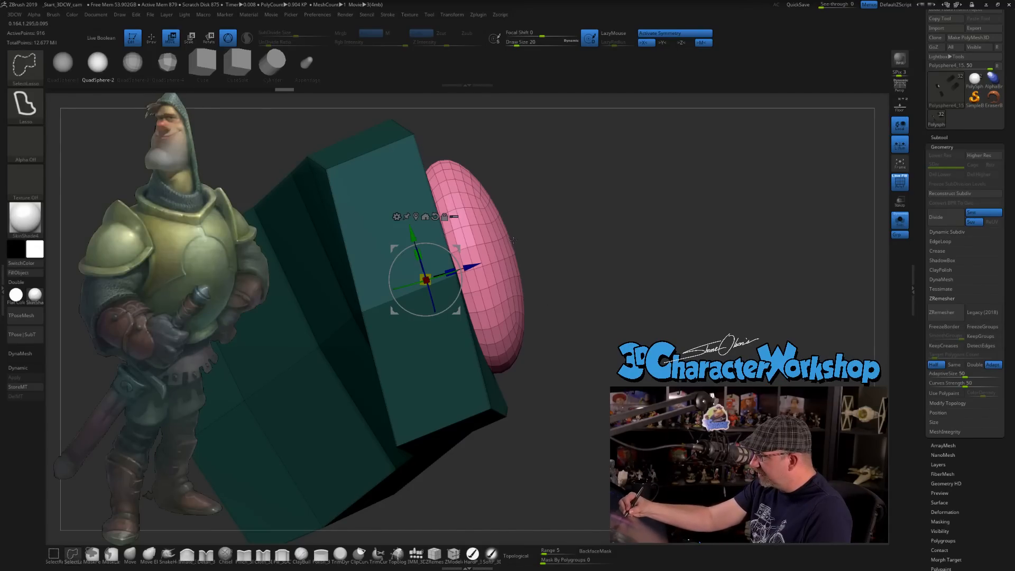
{"action": "left_click_drag", "start_coordinate": [514, 239], "coordinate": [528, 271], "text": "ctrl+shift"}
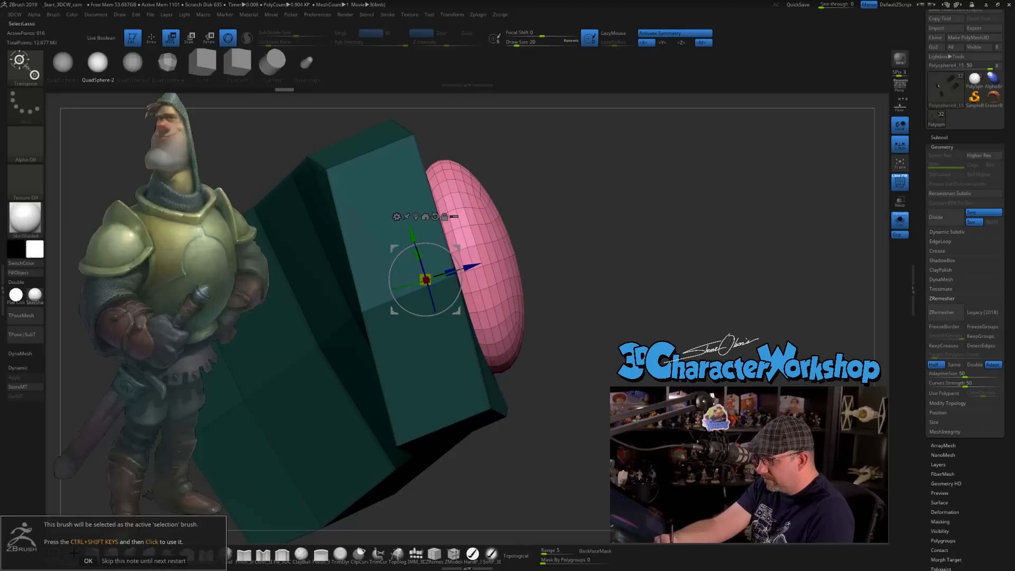
{"action": "mouse_move", "coordinate": [592, 254]}
{"action": "left_mouse_down", "text": "ctrl+shift"}
{"action": "mouse_move", "coordinate": [555, 306]}
{"action": "mouse_move", "coordinate": [602, 328]}
{"action": "left_mouse_up", "text": "ctrl+shift"}
Save the tool as SirLoinBlockout_22 in the ZTLs folder.
{"action": "scroll", "coordinate": [967, 79], "scroll_direction": "up", "scroll_amount": 1}
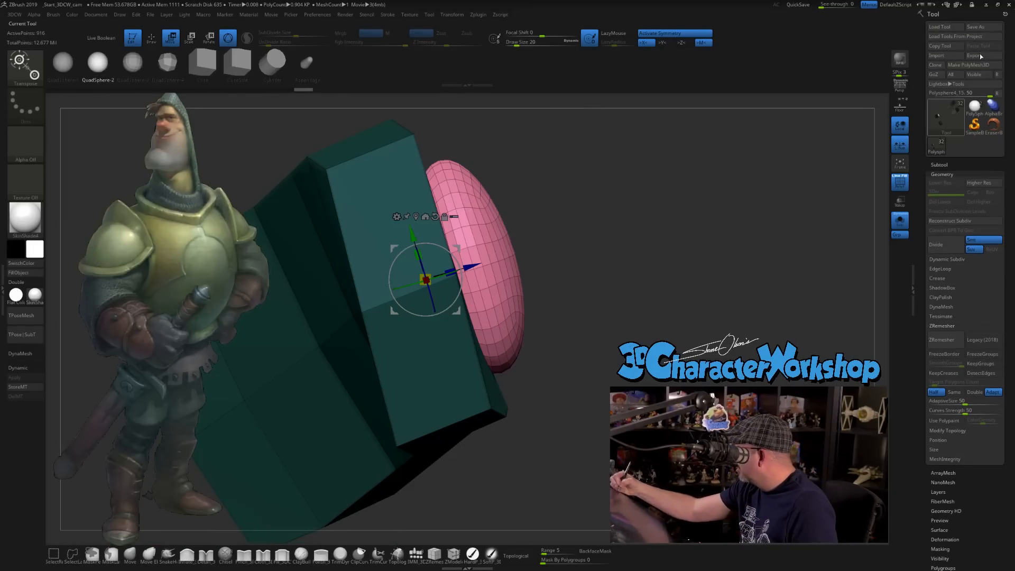
{"action": "left_click", "coordinate": [980, 26]}
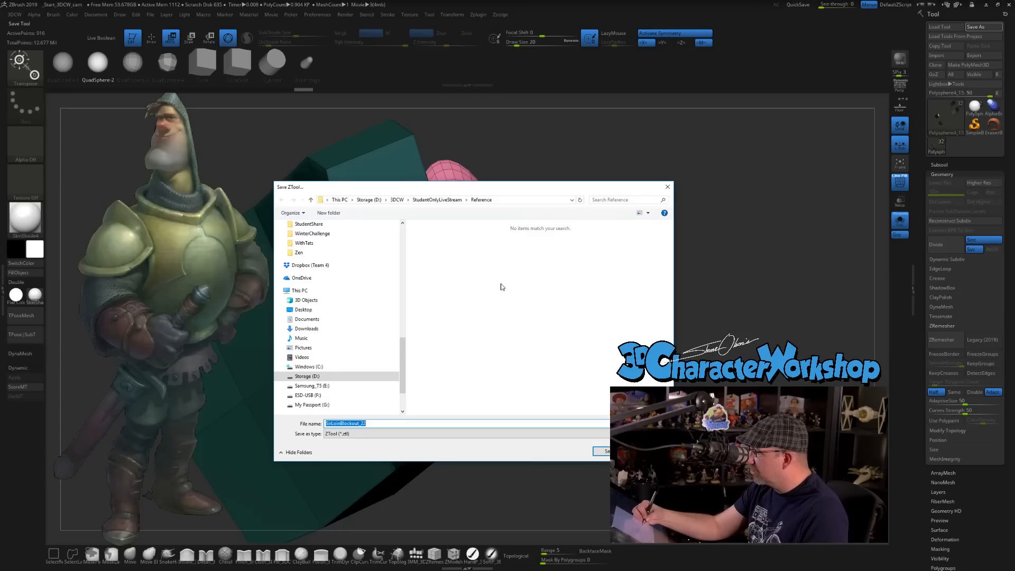
{"action": "left_click", "coordinate": [447, 200]}
{"action": "double_click", "coordinate": [440, 261]}
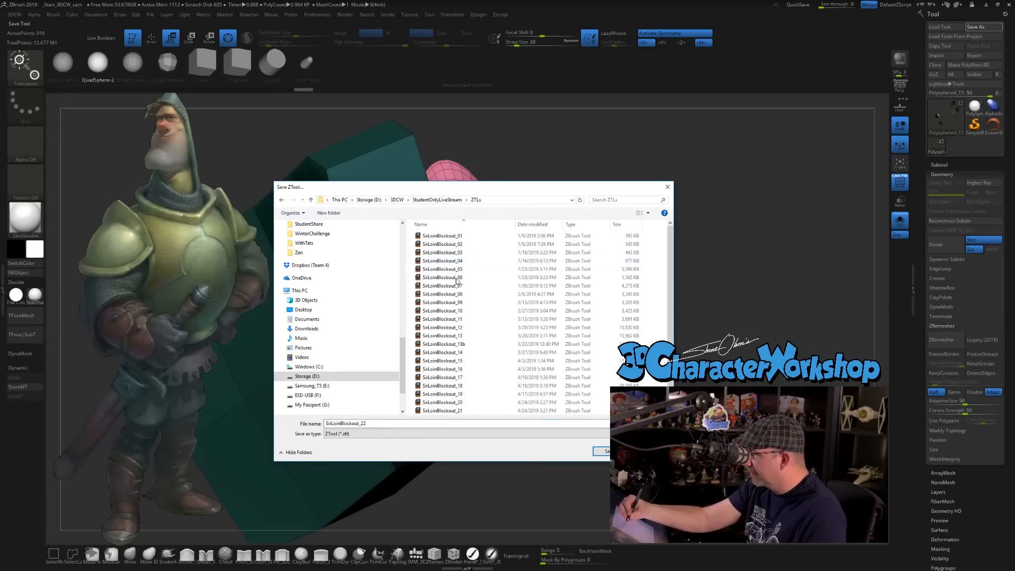
{"action": "left_click", "coordinate": [601, 451]}
{"action": "left_click", "coordinate": [530, 291]}
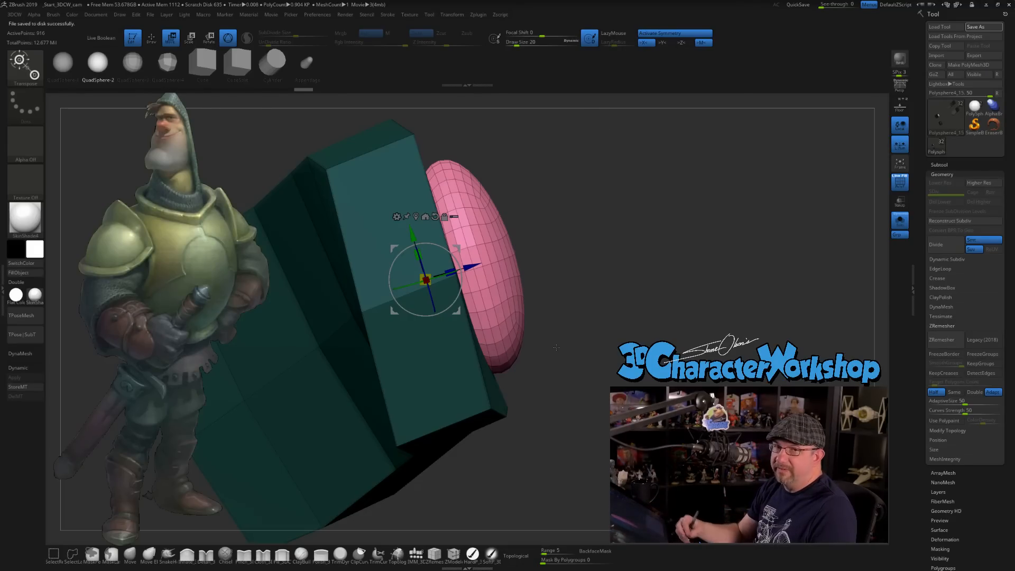
Move the flattened rivet sphere inward along its Z axis so it sits closer into the strap surface.
{"action": "key", "text": "ctrl+shift"}
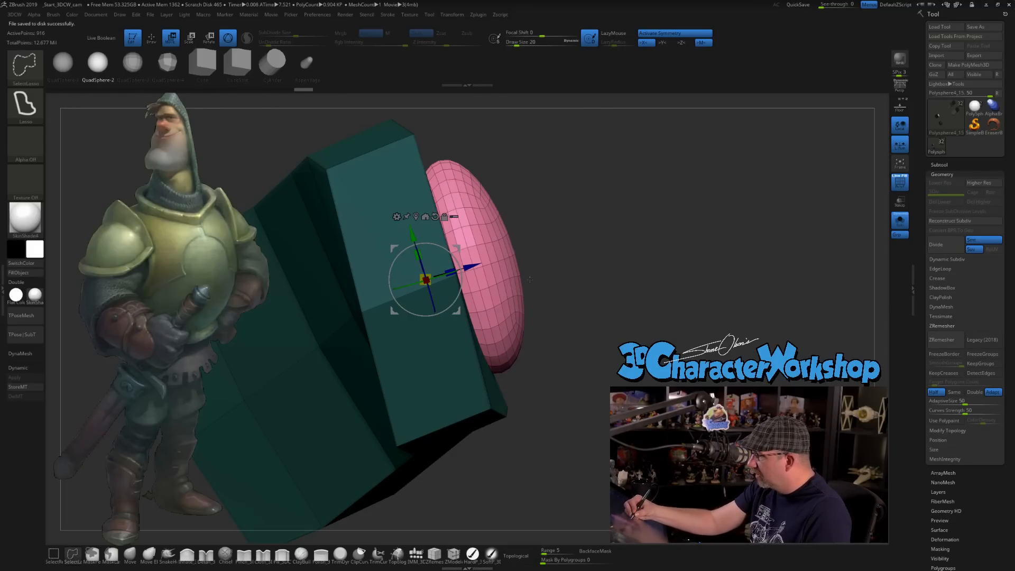
{"action": "mouse_move", "coordinate": [532, 314]}
{"action": "left_mouse_down", "text": "ctrl+shift"}
{"action": "mouse_move", "coordinate": [528, 348]}
{"action": "mouse_move", "coordinate": [505, 373]}
{"action": "mouse_move", "coordinate": [493, 370]}
{"action": "mouse_move", "coordinate": [526, 421]}
{"action": "mouse_move", "coordinate": [584, 441]}
{"action": "mouse_move", "coordinate": [678, 350]}
{"action": "left_mouse_up", "text": "ctrl+shift"}
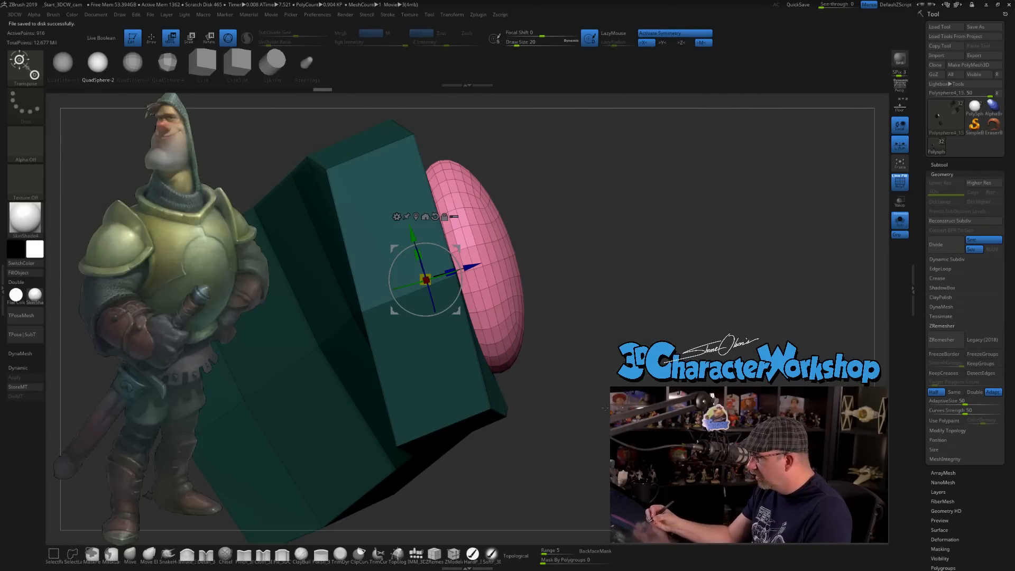
{"action": "mouse_move", "coordinate": [551, 432]}
{"action": "left_mouse_down", "text": "ctrl+shift"}
{"action": "mouse_move", "coordinate": [493, 370]}
{"action": "mouse_move", "coordinate": [608, 379]}
{"action": "mouse_move", "coordinate": [711, 272]}
{"action": "left_mouse_up", "text": "ctrl+shift"}
{"action": "left_click_drag", "start_coordinate": [478, 264], "coordinate": [455, 268]}
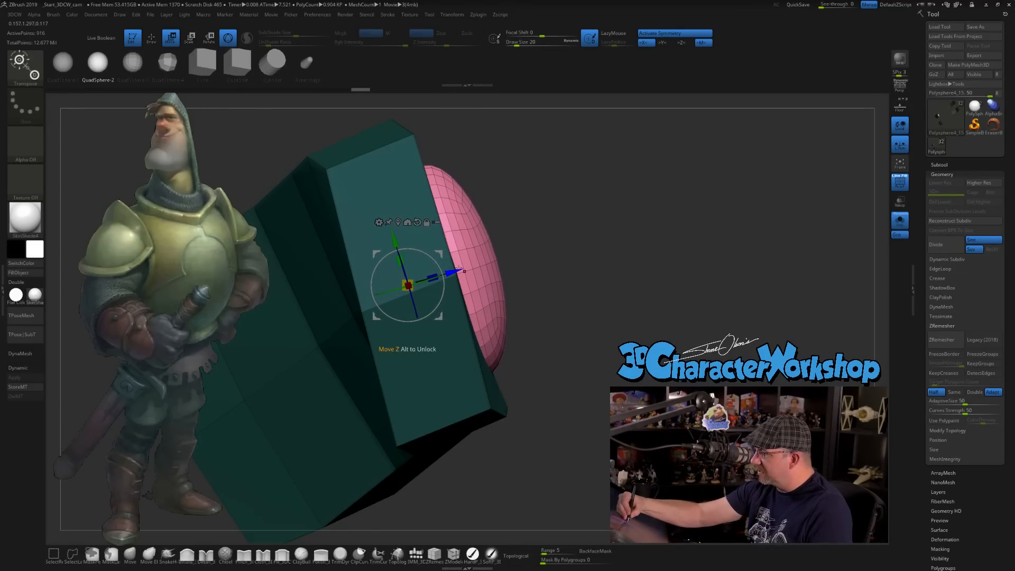
{"action": "mouse_move", "coordinate": [650, 338]}
{"action": "left_mouse_down"}
{"action": "mouse_move", "coordinate": [573, 353]}
{"action": "mouse_move", "coordinate": [605, 312]}
{"action": "mouse_move", "coordinate": [595, 339]}
{"action": "left_mouse_up"}
{"action": "mouse_move", "coordinate": [552, 299]}
{"action": "left_mouse_down", "text": "ctrl+shift"}
{"action": "mouse_move", "coordinate": [528, 406]}
{"action": "mouse_move", "coordinate": [554, 490]}
{"action": "mouse_move", "coordinate": [570, 502]}
{"action": "mouse_move", "coordinate": [592, 475]}
{"action": "mouse_move", "coordinate": [561, 509]}
{"action": "mouse_move", "coordinate": [590, 496]}
{"action": "mouse_move", "coordinate": [621, 322]}
{"action": "mouse_move", "coordinate": [684, 158]}
{"action": "left_mouse_up", "text": "ctrl+shift"}
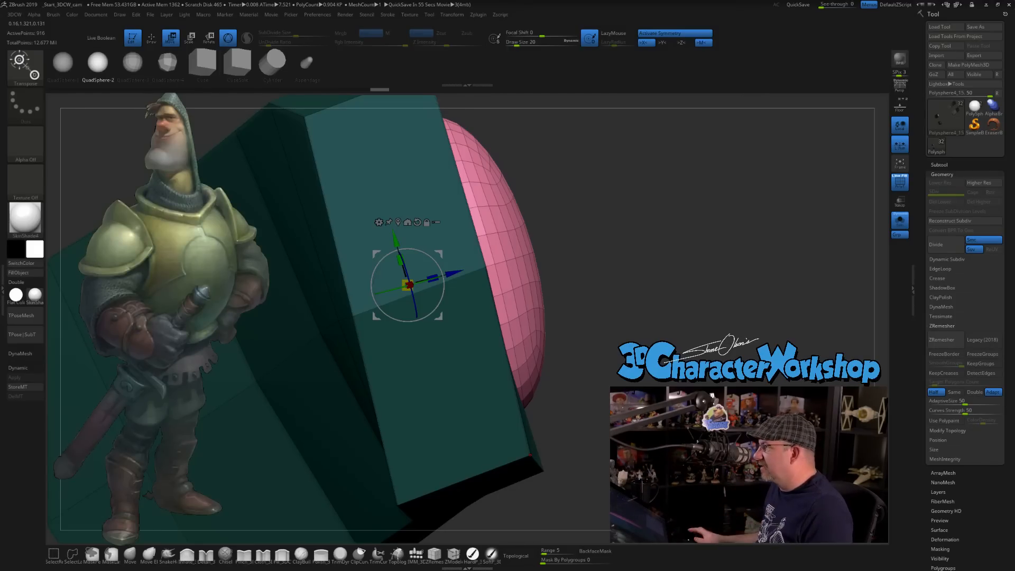
{"action": "left_click_drag", "start_coordinate": [692, 317], "coordinate": [703, 280], "text": "alt"}
{"action": "left_click_drag", "start_coordinate": [772, 288], "coordinate": [687, 290]}
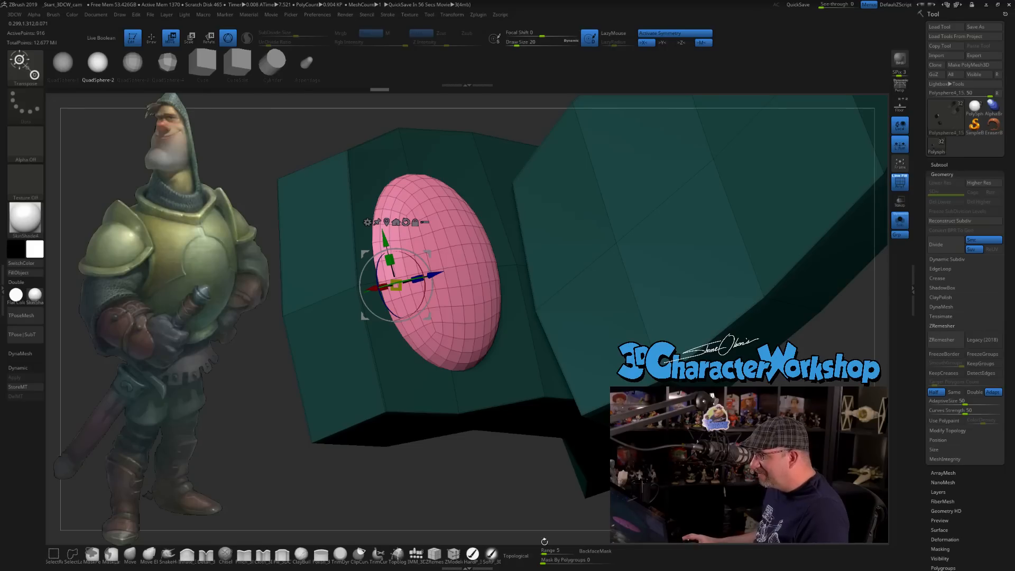
Leave the transform gizmo for Draw mode and reduce the insert brush's draw size to 7.
{"action": "key", "text": "q"}
{"action": "key", "text": "s"}
{"action": "mouse_move", "coordinate": [455, 460]}
{"action": "left_mouse_down"}
{"action": "mouse_move", "coordinate": [454, 440]}
{"action": "mouse_move", "coordinate": [443, 463]}
{"action": "left_mouse_up"}
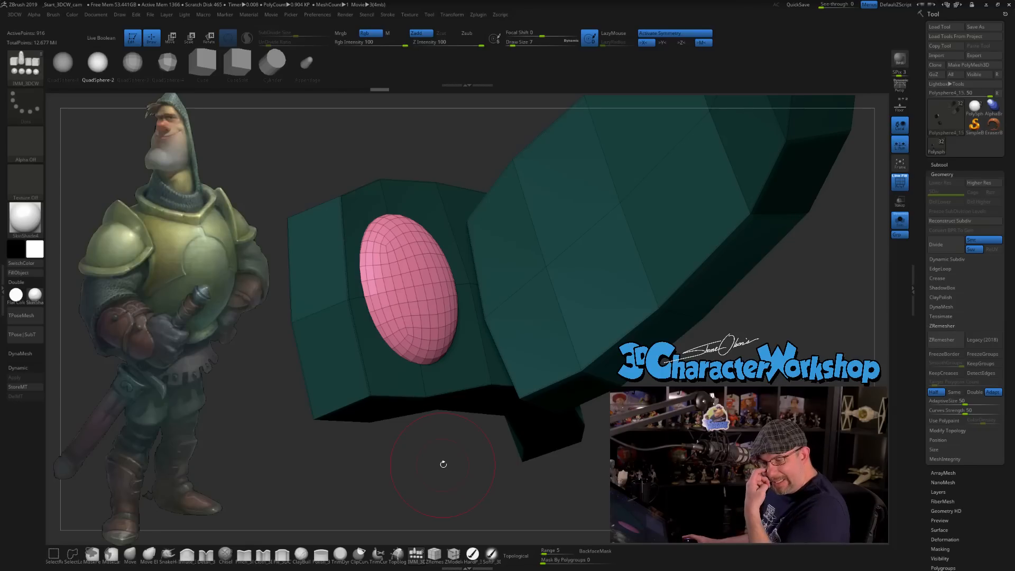
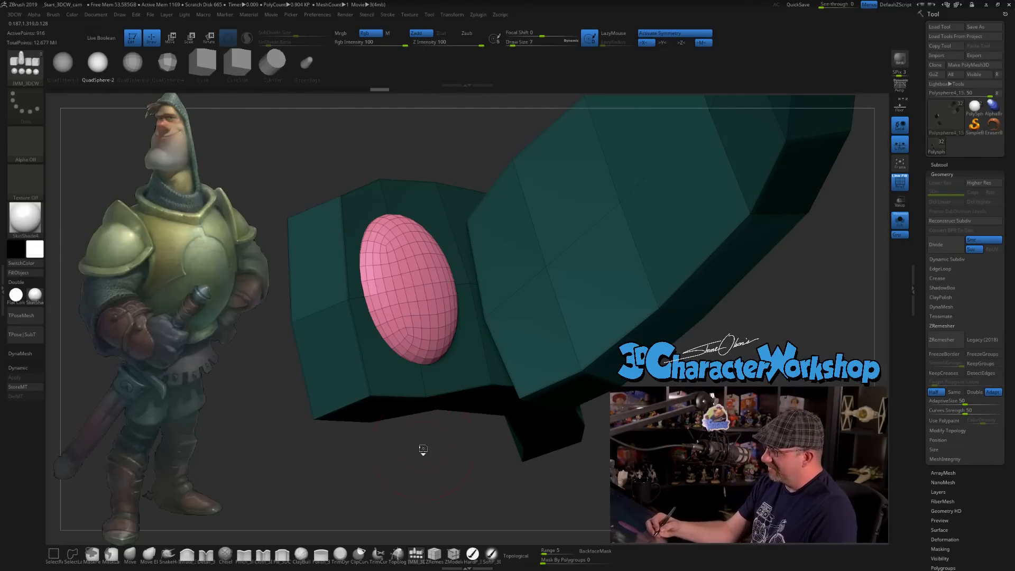
{"action": "left_click_drag", "start_coordinate": [423, 447], "coordinate": [414, 430]}
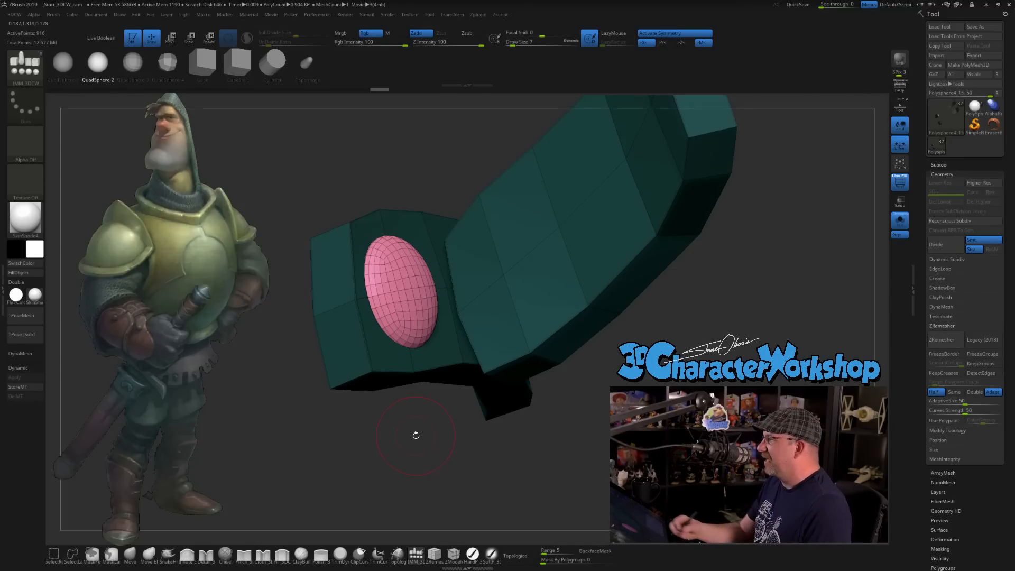
{"action": "left_click_drag", "start_coordinate": [518, 414], "coordinate": [507, 429]}
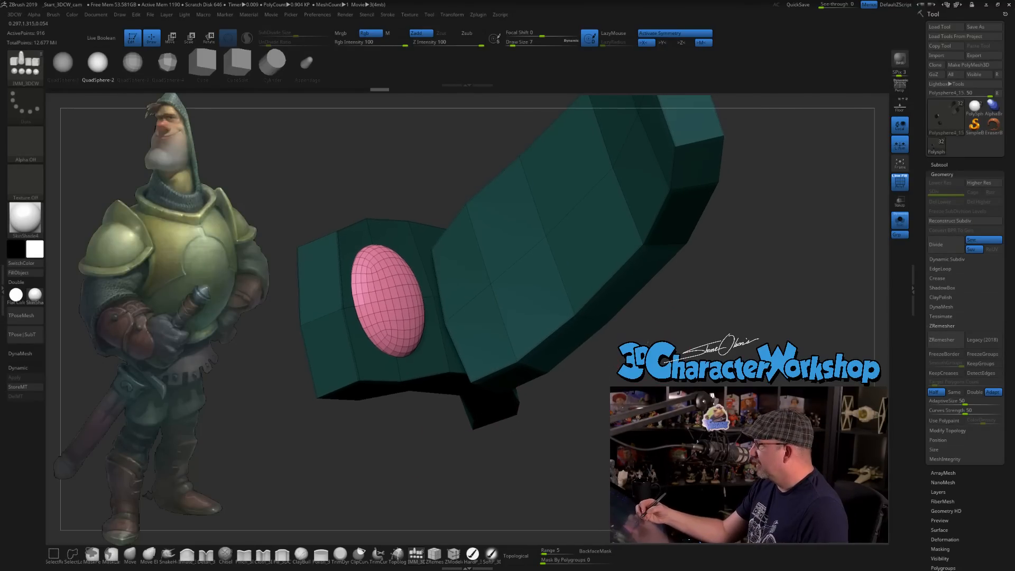
{"action": "left_click_drag", "start_coordinate": [650, 340], "coordinate": [646, 334]}
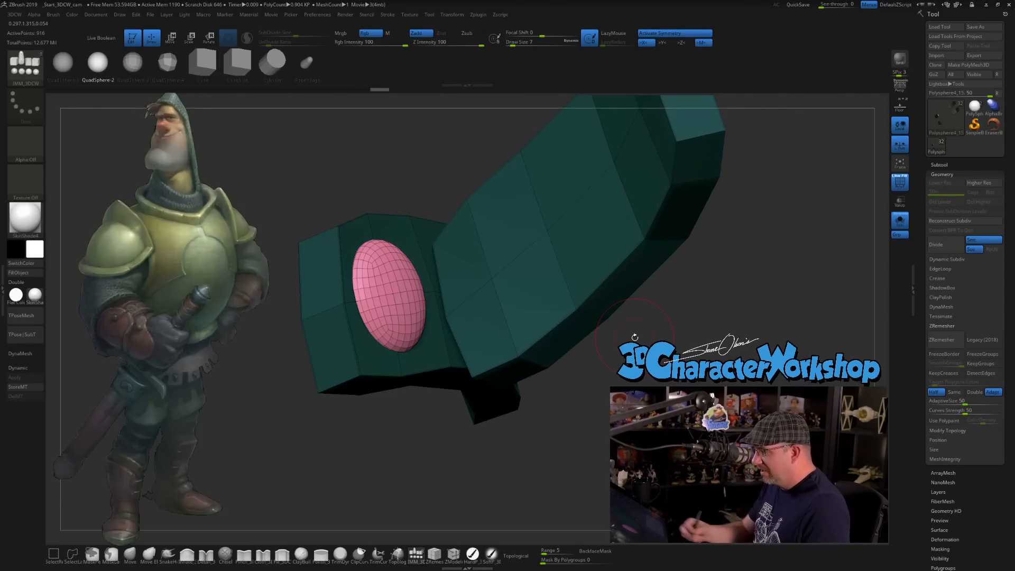
Duplicate the rivet sphere from the upper shin strap and place the copy on the matching end of the lower strap.
{"action": "left_click_drag", "start_coordinate": [516, 457], "coordinate": [521, 344], "text": "alt"}
{"action": "key", "text": "w"}
{"action": "left_click_drag", "start_coordinate": [504, 301], "coordinate": [494, 339], "text": "alt"}
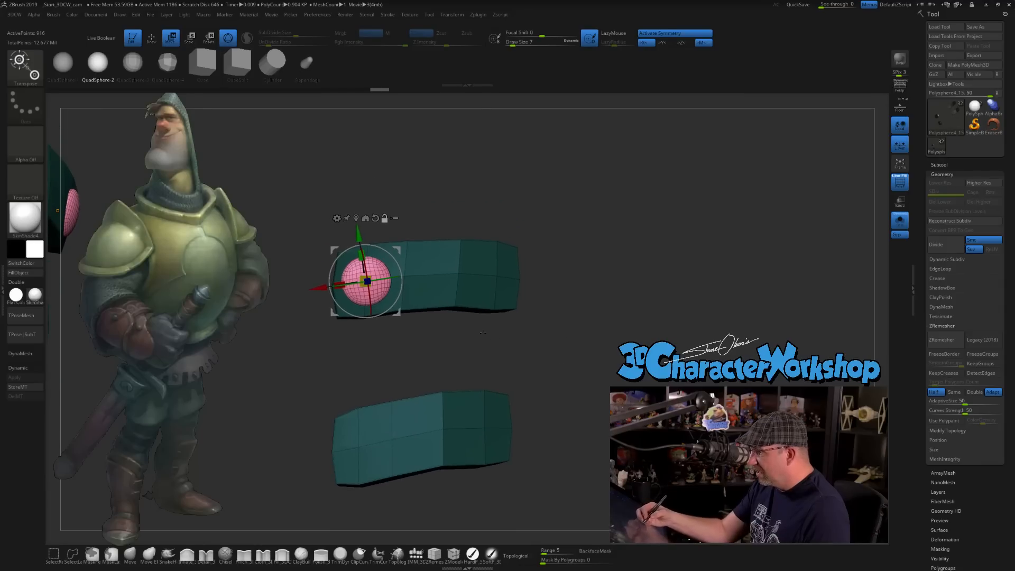
{"action": "left_click", "coordinate": [372, 439]}
{"action": "left_click_drag", "start_coordinate": [403, 408], "coordinate": [399, 411], "text": "ctrl"}
{"action": "left_click_drag", "start_coordinate": [507, 365], "coordinate": [634, 349]}
{"action": "left_click_drag", "start_coordinate": [455, 438], "coordinate": [406, 446]}
{"action": "left_click_drag", "start_coordinate": [682, 373], "coordinate": [575, 279]}
{"action": "left_click_drag", "start_coordinate": [407, 415], "coordinate": [404, 412]}
{"action": "mouse_move", "coordinate": [437, 366]}
{"action": "left_mouse_down"}
{"action": "mouse_move", "coordinate": [423, 446]}
{"action": "mouse_move", "coordinate": [426, 365]}
{"action": "left_mouse_up"}
{"action": "left_click_drag", "start_coordinate": [374, 400], "coordinate": [374, 403]}
{"action": "left_click_drag", "start_coordinate": [449, 364], "coordinate": [465, 388]}
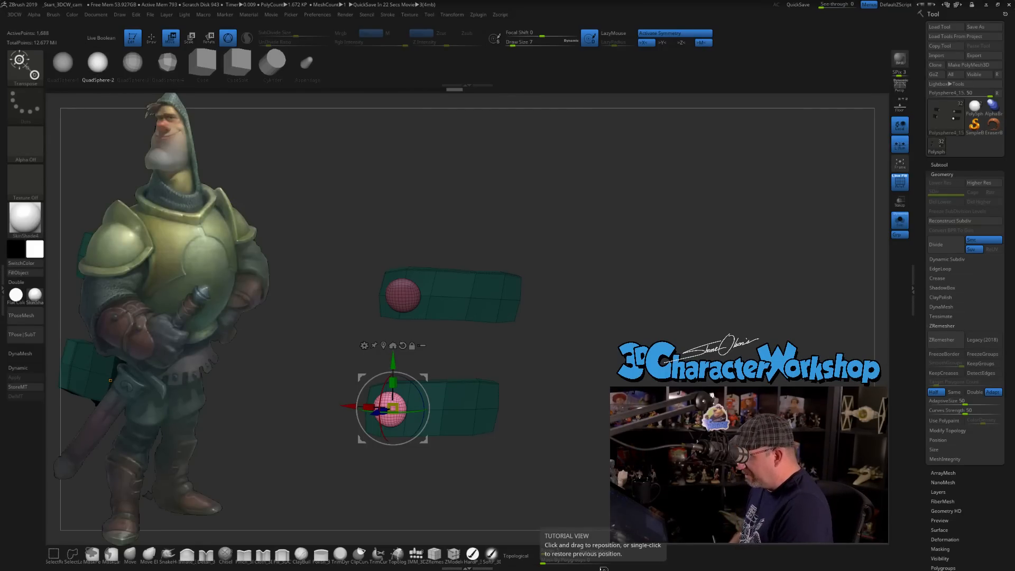
Duplicate the lower strap's rivet to the opposite end of that strap and seat the copy into the surface.
{"action": "left_click_drag", "start_coordinate": [562, 390], "coordinate": [535, 382]}
{"action": "left_click_drag", "start_coordinate": [400, 370], "coordinate": [446, 465], "text": "ctrl"}
{"action": "left_click_drag", "start_coordinate": [520, 431], "coordinate": [549, 318]}
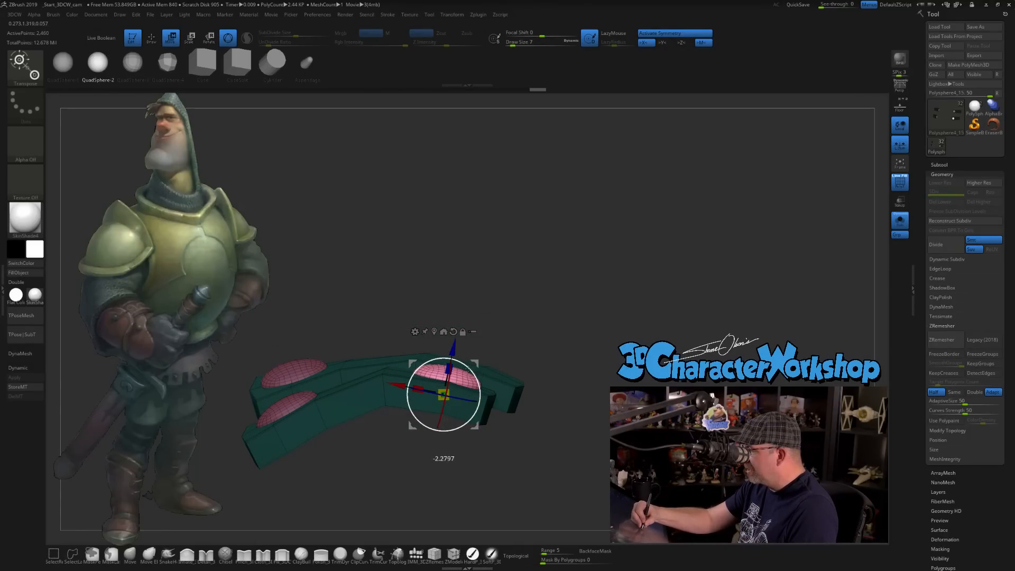
{"action": "left_click_drag", "start_coordinate": [452, 351], "coordinate": [453, 351]}
{"action": "left_click_drag", "start_coordinate": [523, 340], "coordinate": [510, 374]}
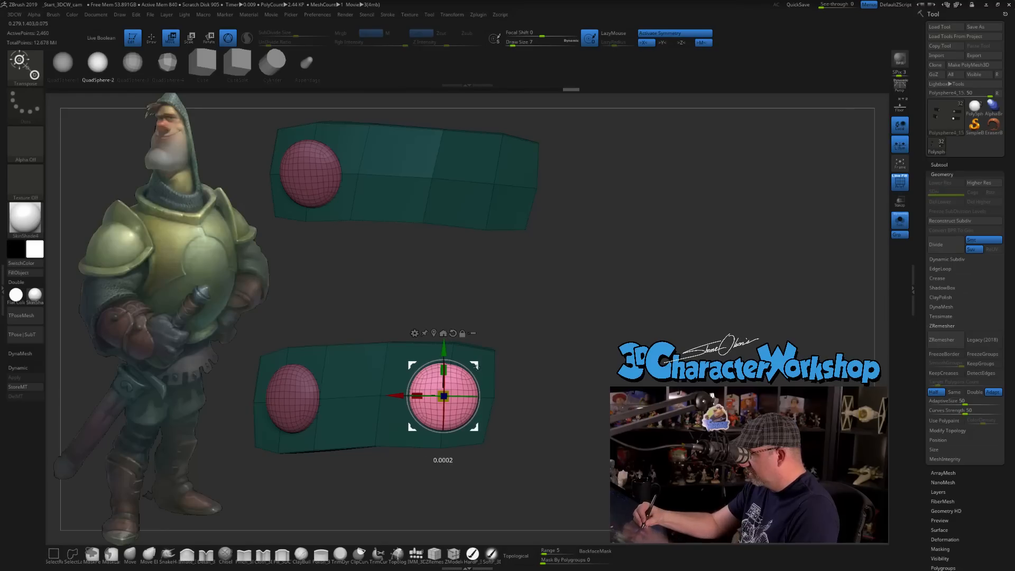
Duplicate that rivet to the empty end of the upper strap and adjust its position and angle to fit the surface.
{"action": "left_click_drag", "start_coordinate": [529, 413], "coordinate": [472, 228]}
{"action": "left_click_drag", "start_coordinate": [560, 288], "coordinate": [489, 284]}
{"action": "left_click_drag", "start_coordinate": [395, 262], "coordinate": [357, 264]}
{"action": "left_click_drag", "start_coordinate": [473, 280], "coordinate": [496, 319]}
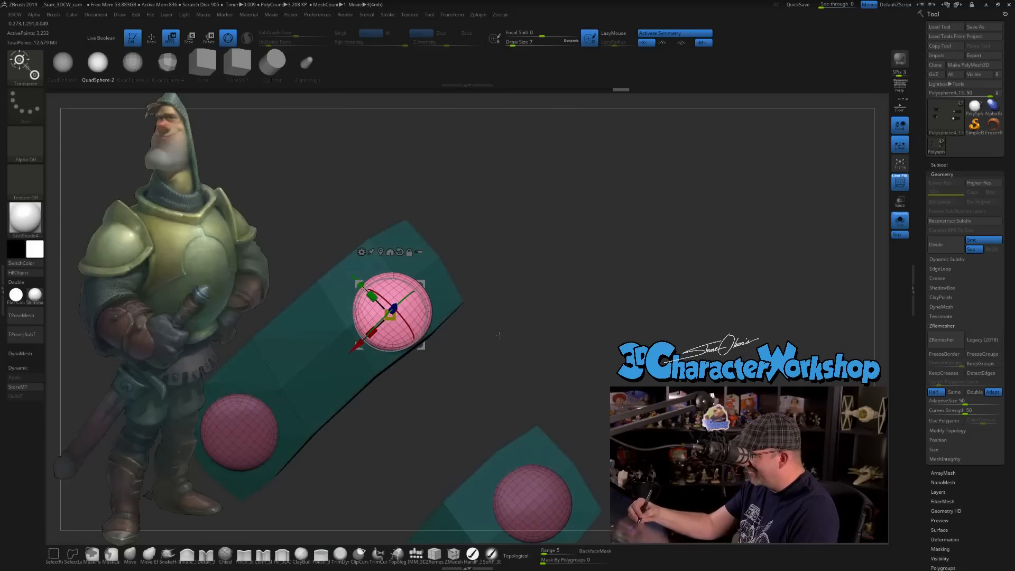
{"action": "left_click_drag", "start_coordinate": [423, 283], "coordinate": [421, 264]}
{"action": "left_click_drag", "start_coordinate": [492, 290], "coordinate": [498, 243]}
{"action": "left_click_drag", "start_coordinate": [379, 252], "coordinate": [379, 257]}
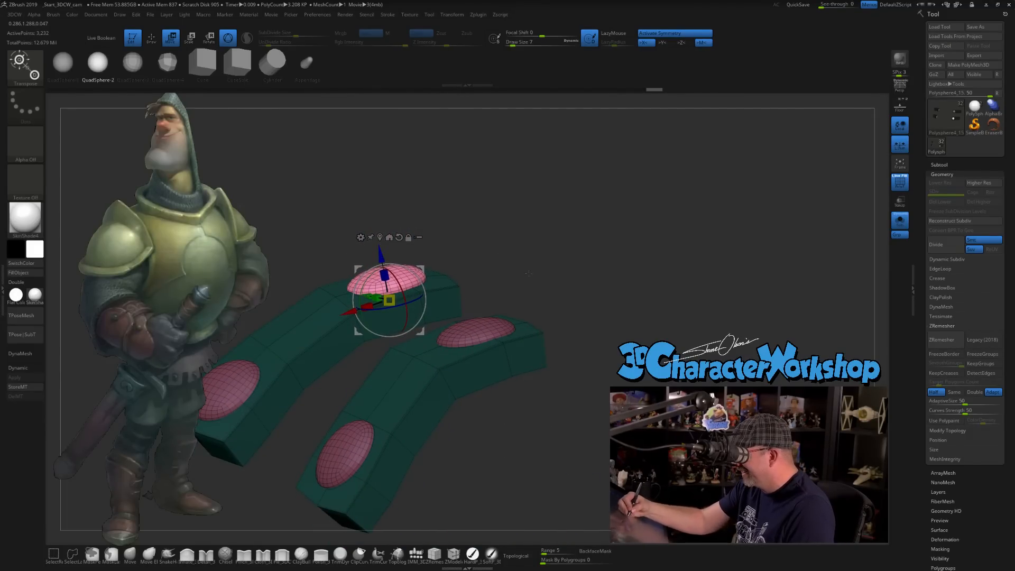
{"action": "left_click_drag", "start_coordinate": [528, 275], "coordinate": [505, 272]}
{"action": "left_click_drag", "start_coordinate": [414, 273], "coordinate": [379, 256]}
{"action": "left_click_drag", "start_coordinate": [499, 290], "coordinate": [515, 346]}
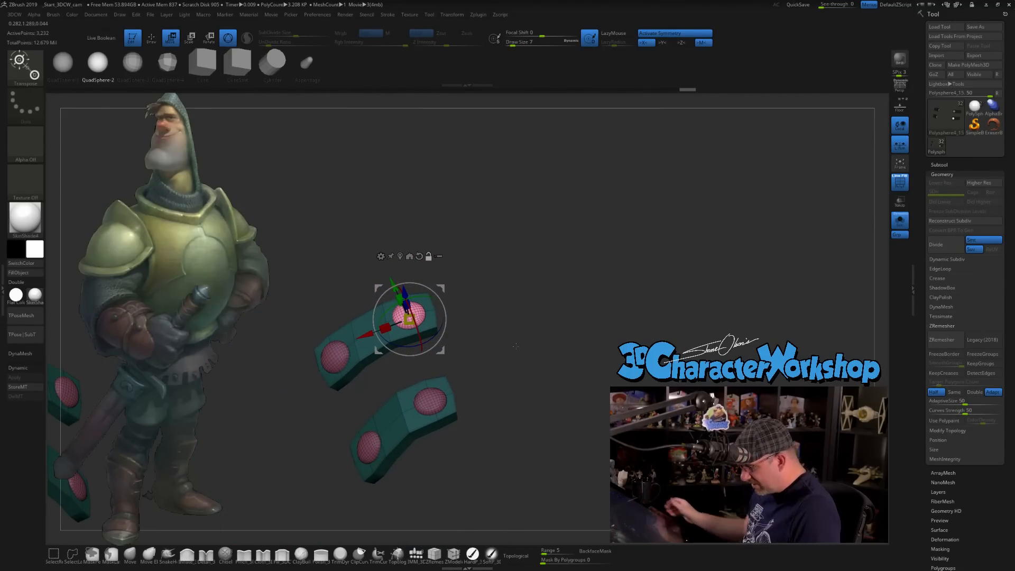
Clear the mask, isolate the rivet spheres, and remove the hidden strap geometry with Del Hidden.
{"action": "key", "text": "ctrl"}
{"action": "left_click_drag", "start_coordinate": [520, 346], "coordinate": [492, 313], "text": "ctrl"}
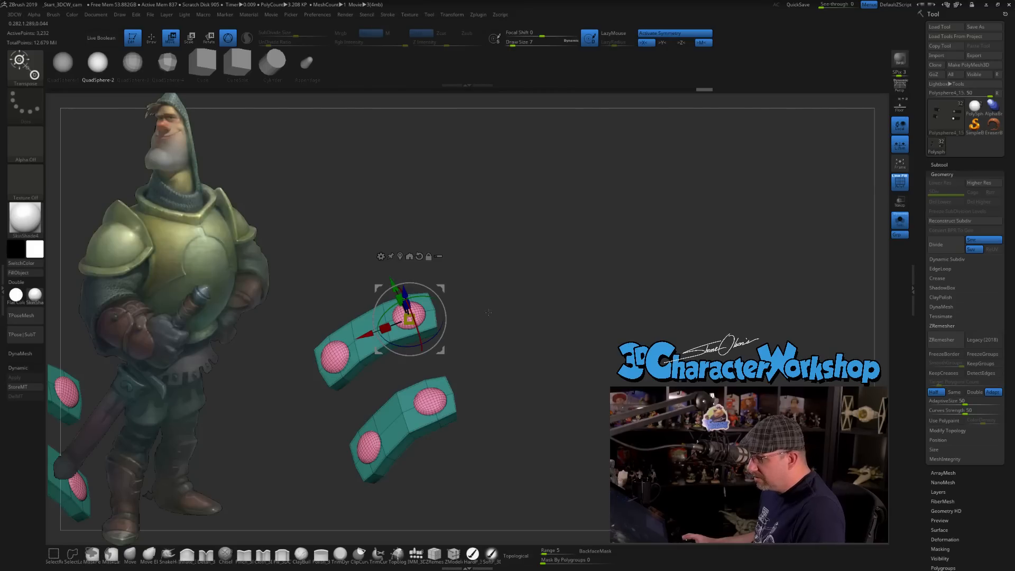
{"action": "key", "text": "space"}
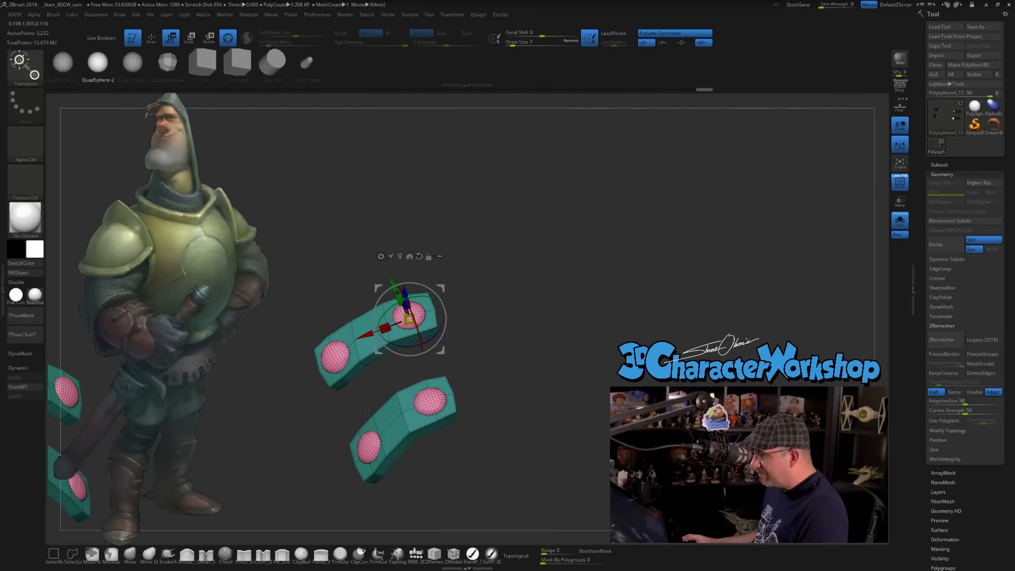
{"action": "key", "text": "q"}
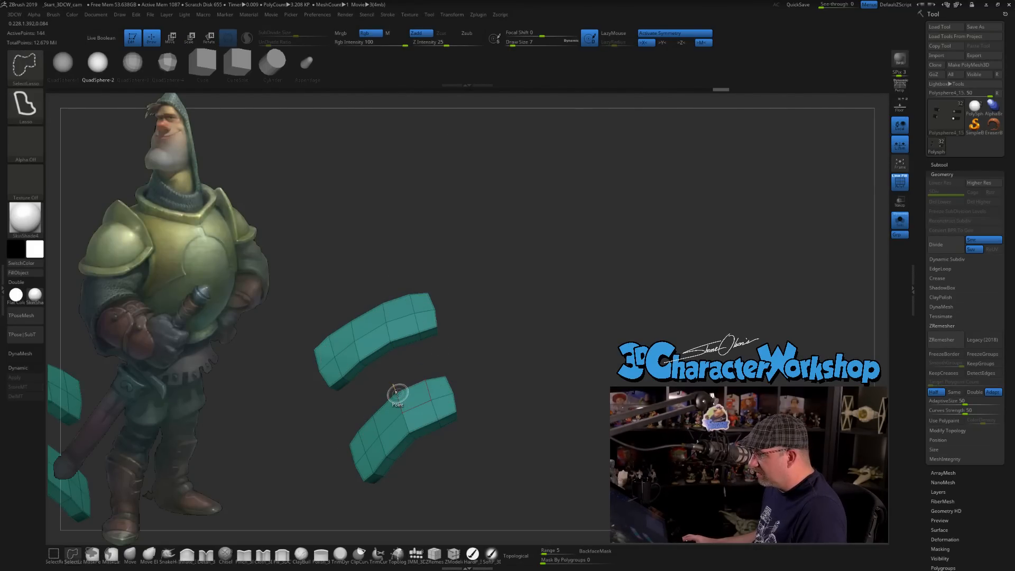
{"action": "left_click", "coordinate": [399, 396], "text": "ctrl+shift"}
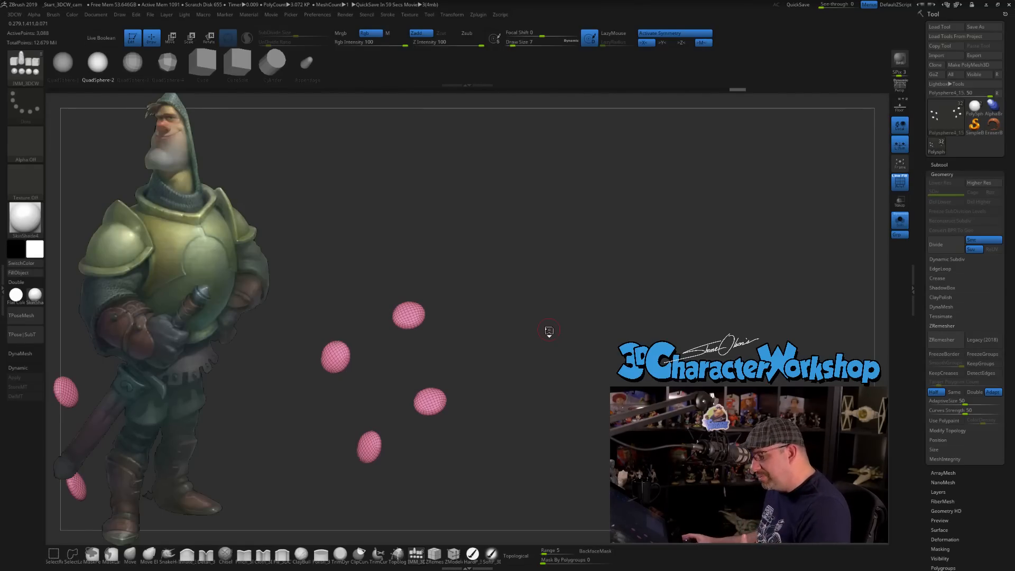
{"action": "key", "text": "3"}
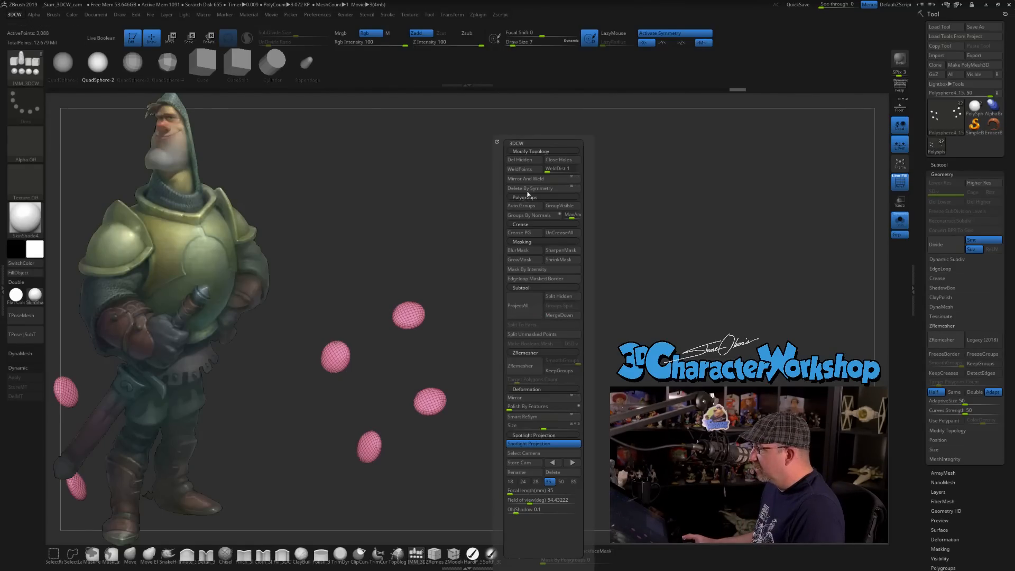
{"action": "left_click", "coordinate": [522, 161]}
{"action": "left_click_drag", "start_coordinate": [738, 237], "coordinate": [591, 241]}
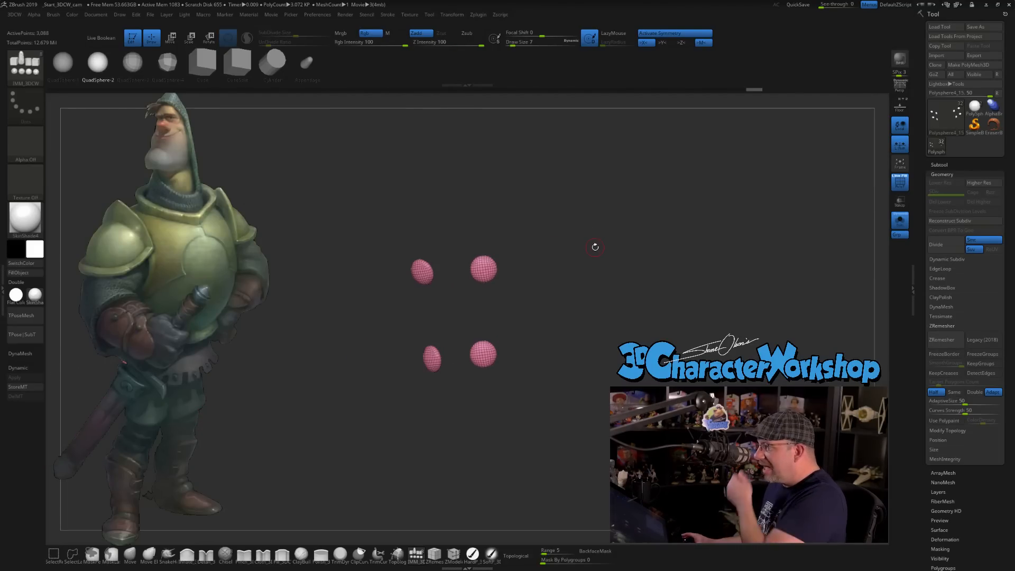
Set the draw size to 11 and turn off Solo mode to show the rivets with the complete boots.
{"action": "key", "text": "s"}
{"action": "left_click_drag", "start_coordinate": [557, 265], "coordinate": [562, 263]}
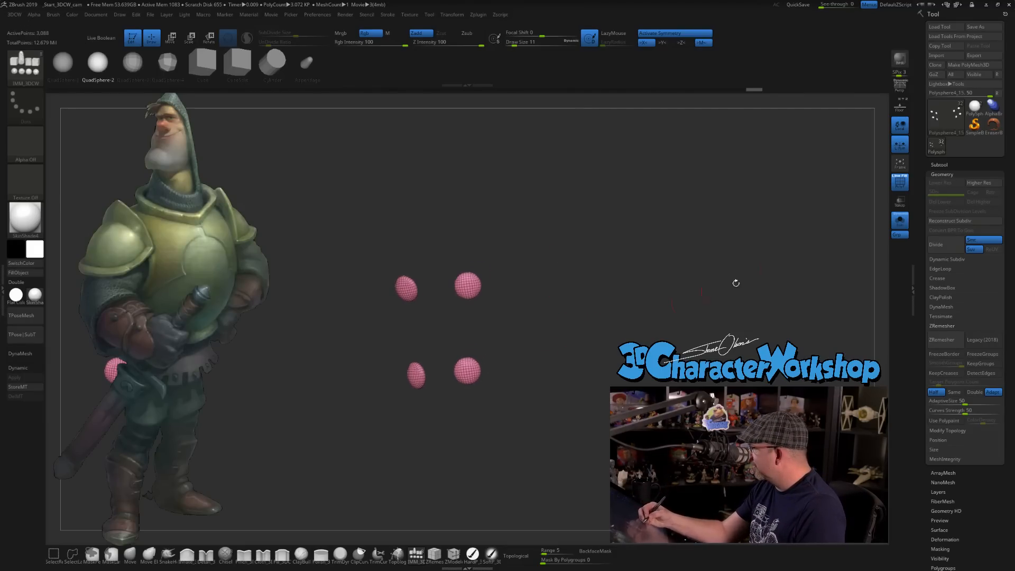
{"action": "left_click", "coordinate": [938, 165]}
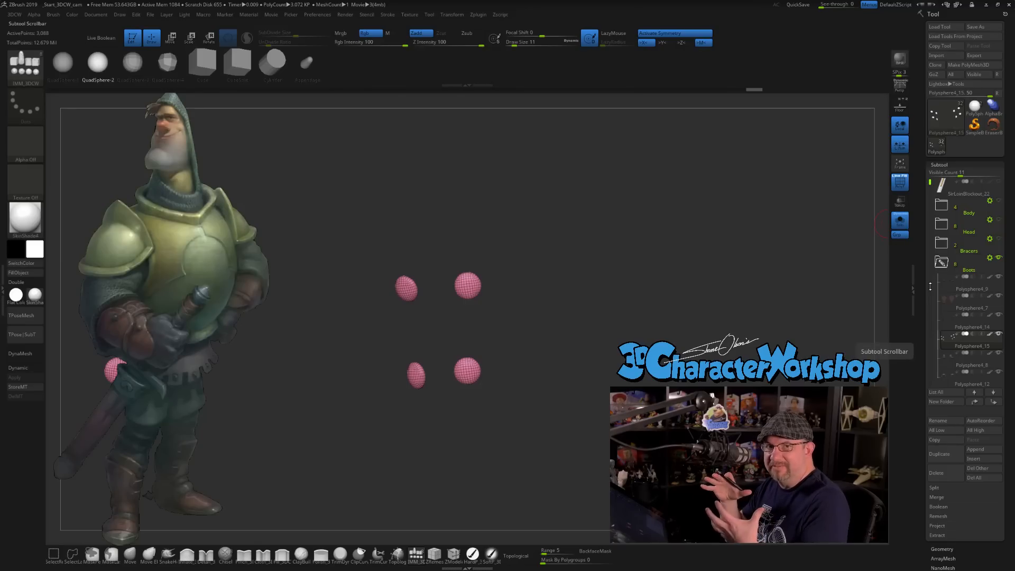
{"action": "left_click", "coordinate": [899, 220]}
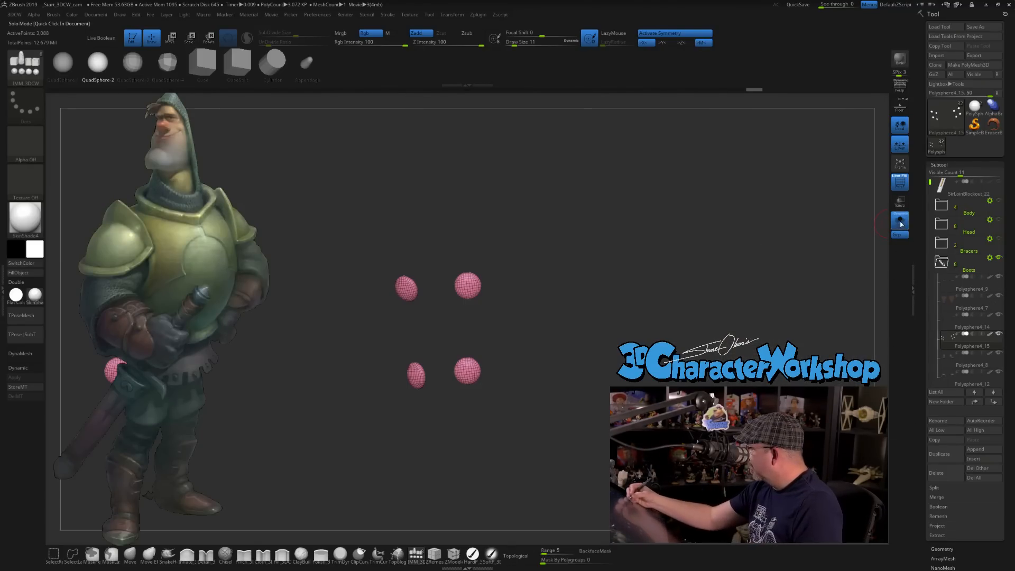
{"action": "left_click_drag", "start_coordinate": [624, 326], "coordinate": [583, 312]}
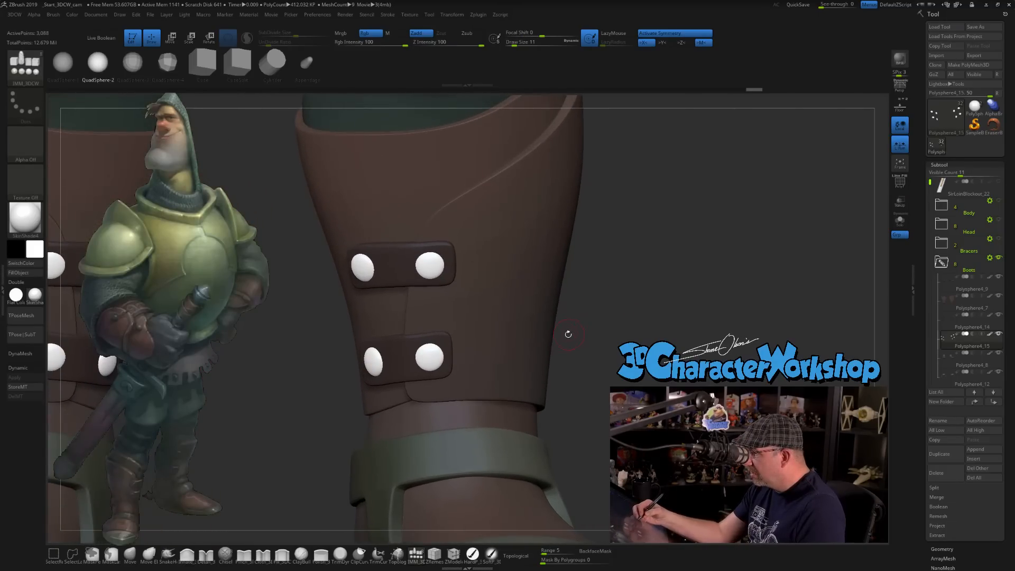
{"action": "right_click_drag", "start_coordinate": [487, 328], "coordinate": [533, 354], "text": "ctrl"}
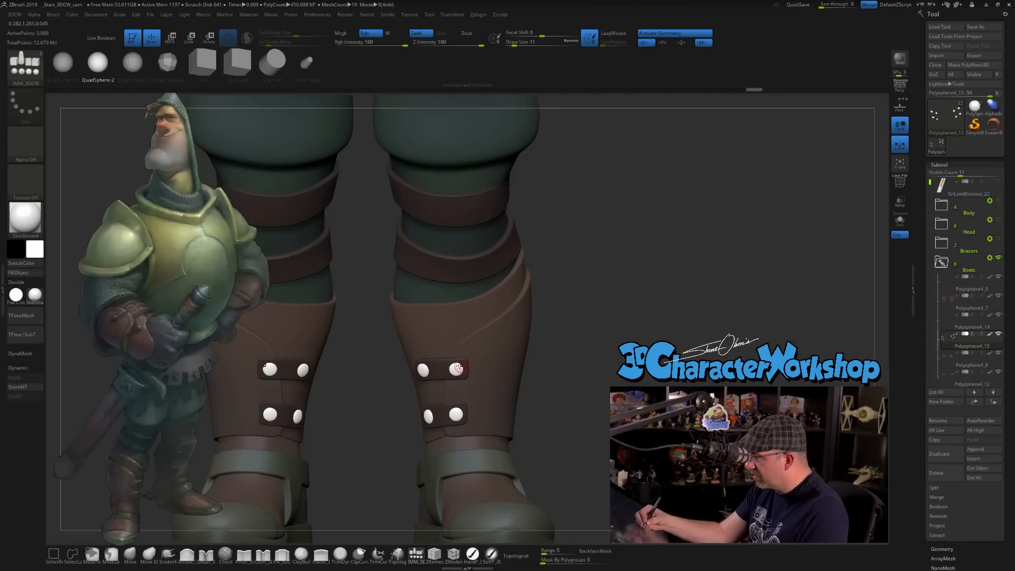
Choose a dark teal-grey as the current color and fill the rivets' subtool with it.
{"action": "key", "text": "c"}
{"action": "left_click", "coordinate": [38, 250]}
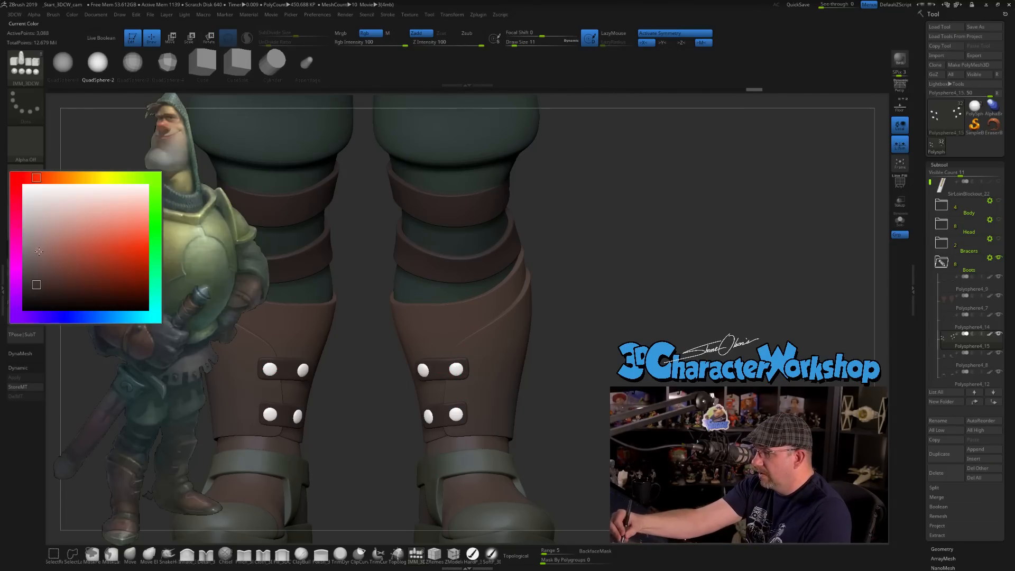
{"action": "left_click", "coordinate": [37, 292]}
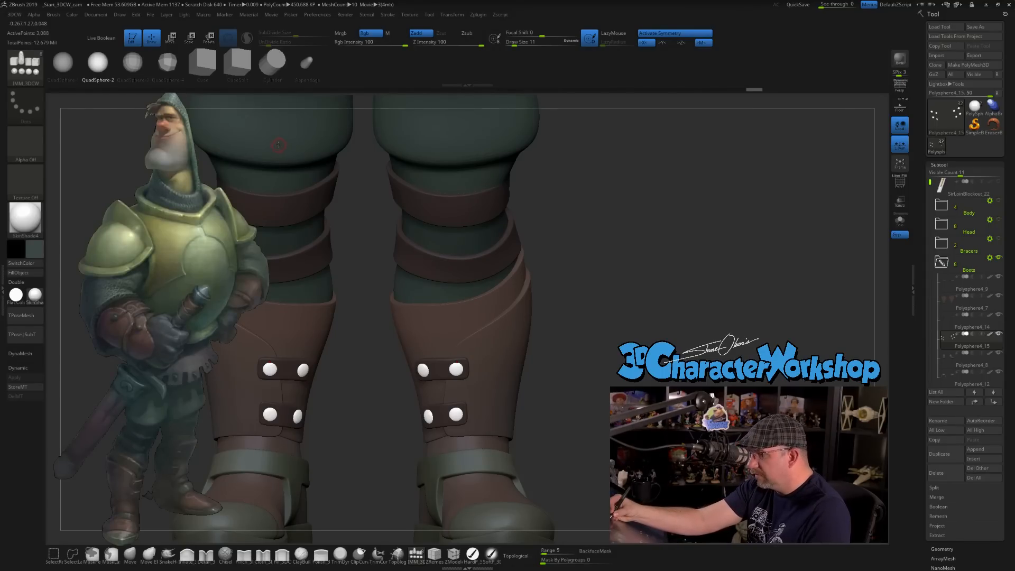
{"action": "left_click", "coordinate": [37, 249]}
{"action": "left_click", "coordinate": [35, 290]}
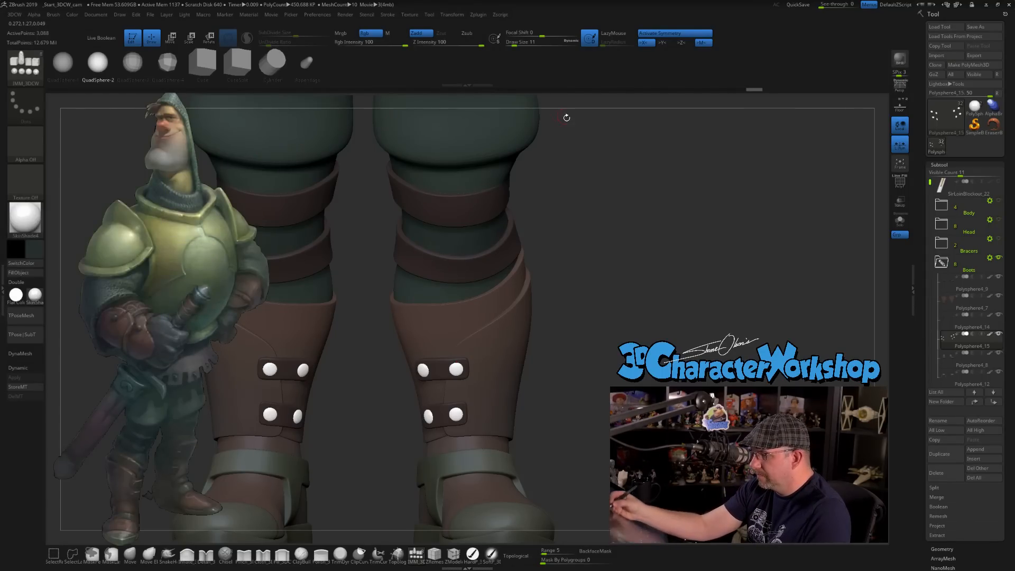
{"action": "left_click", "coordinate": [18, 272]}
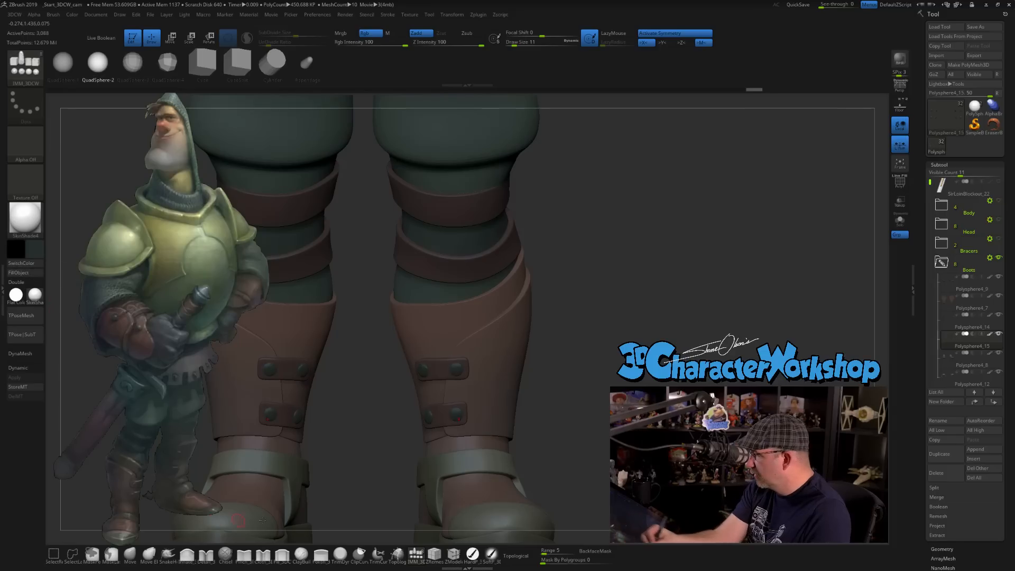
Examine the legs and riveted boots from front and three-quarter views, raising the draw size to 124.
{"action": "mouse_move", "coordinate": [616, 361]}
{"action": "left_mouse_down"}
{"action": "mouse_move", "coordinate": [594, 355]}
{"action": "mouse_move", "coordinate": [603, 366]}
{"action": "left_mouse_up"}
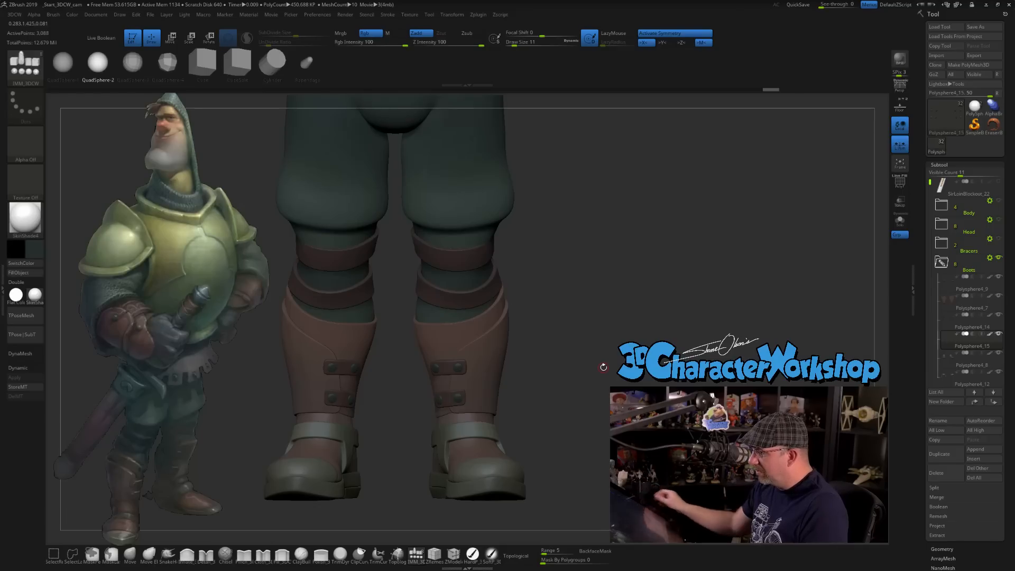
{"action": "key", "text": "s"}
{"action": "left_click", "coordinate": [587, 323]}
{"action": "left_click_drag", "start_coordinate": [586, 326], "coordinate": [575, 325]}
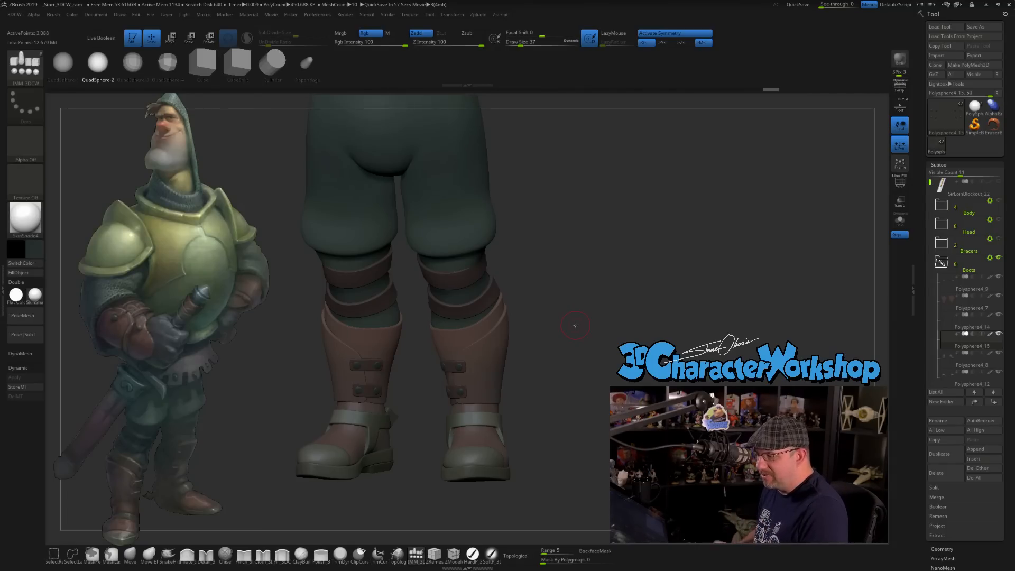
{"action": "key", "text": "s"}
{"action": "left_click_drag", "start_coordinate": [573, 327], "coordinate": [579, 329]}
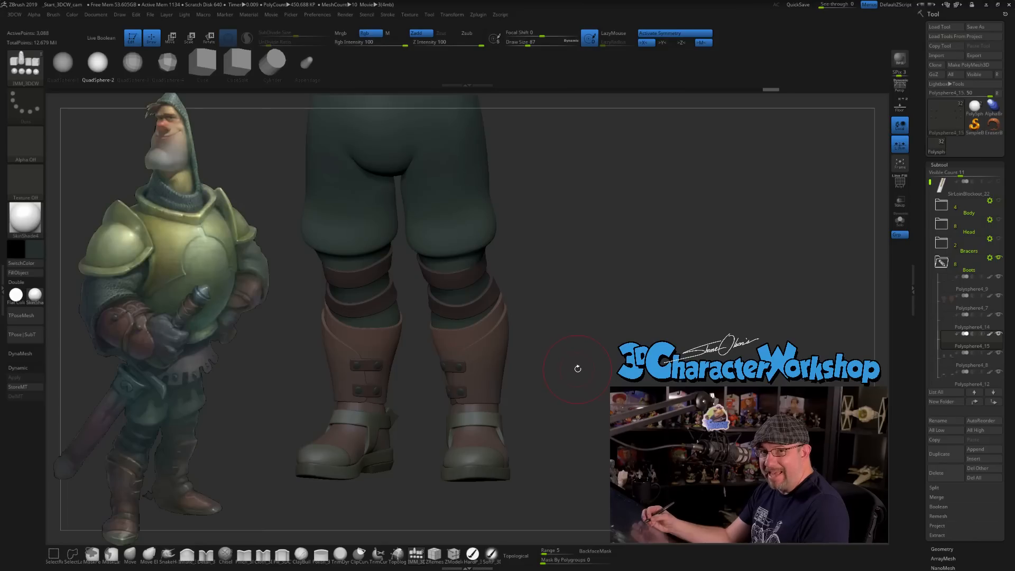
{"action": "left_click_drag", "start_coordinate": [570, 392], "coordinate": [561, 418], "text": "alt"}
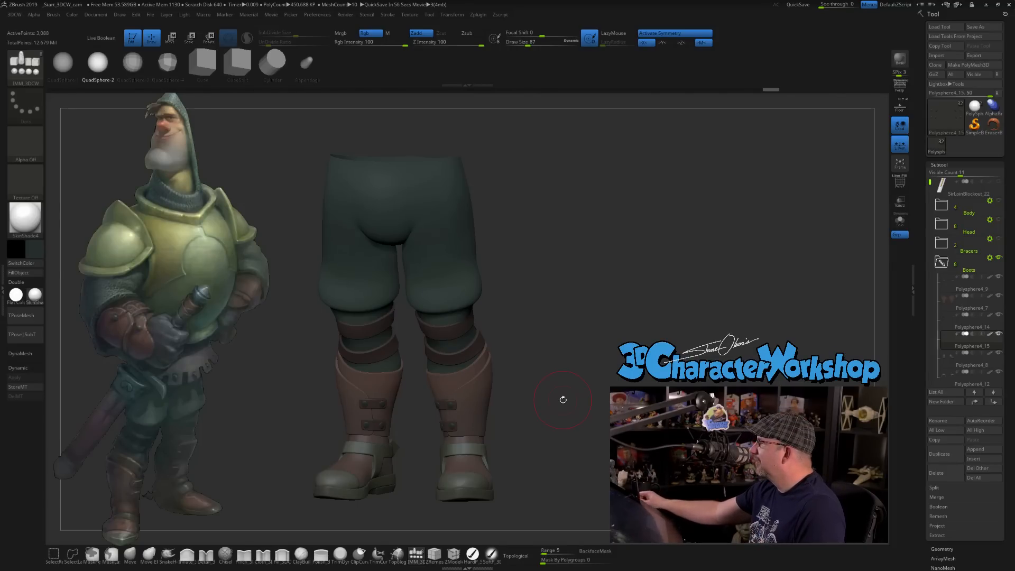
{"action": "mouse_move", "coordinate": [619, 361]}
{"action": "left_mouse_down"}
{"action": "mouse_move", "coordinate": [608, 310]}
{"action": "mouse_move", "coordinate": [597, 316]}
{"action": "left_mouse_up"}
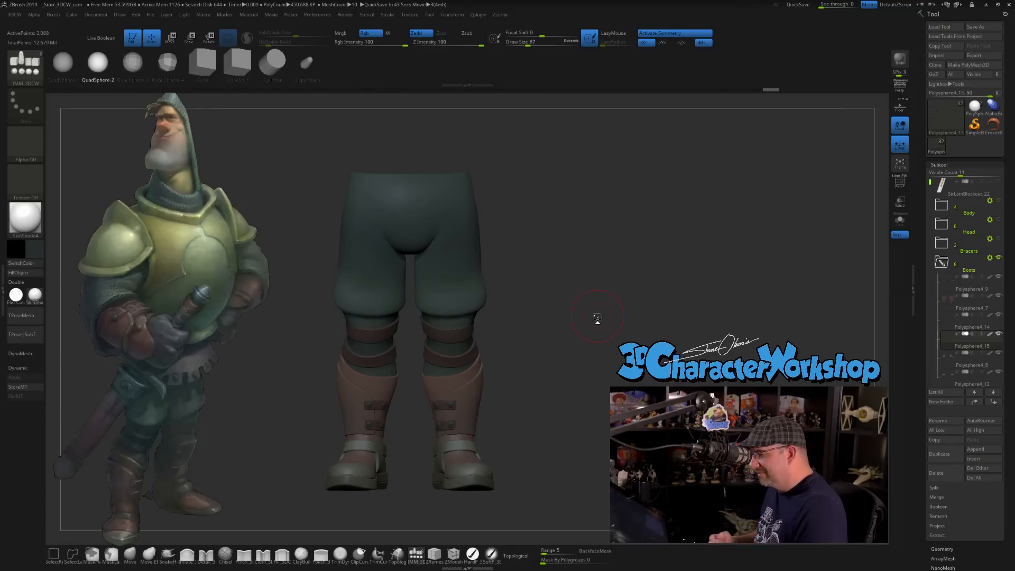
{"action": "mouse_move", "coordinate": [597, 315]}
{"action": "left_mouse_down"}
{"action": "mouse_move", "coordinate": [607, 315]}
{"action": "mouse_move", "coordinate": [560, 317]}
{"action": "mouse_move", "coordinate": [579, 319]}
{"action": "left_mouse_up"}
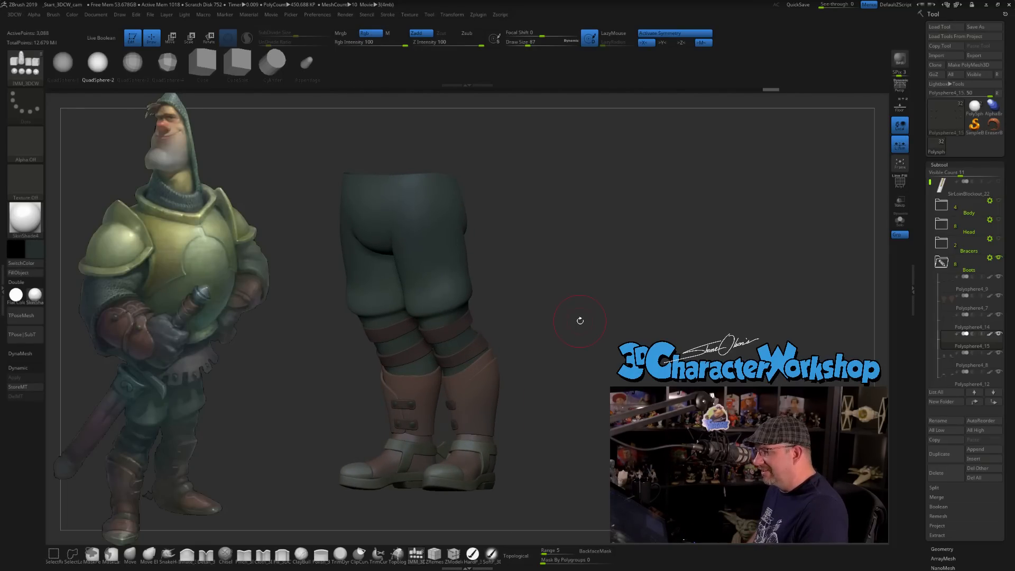
{"action": "left_click_drag", "start_coordinate": [578, 320], "coordinate": [586, 318]}
{"action": "key", "text": "s"}
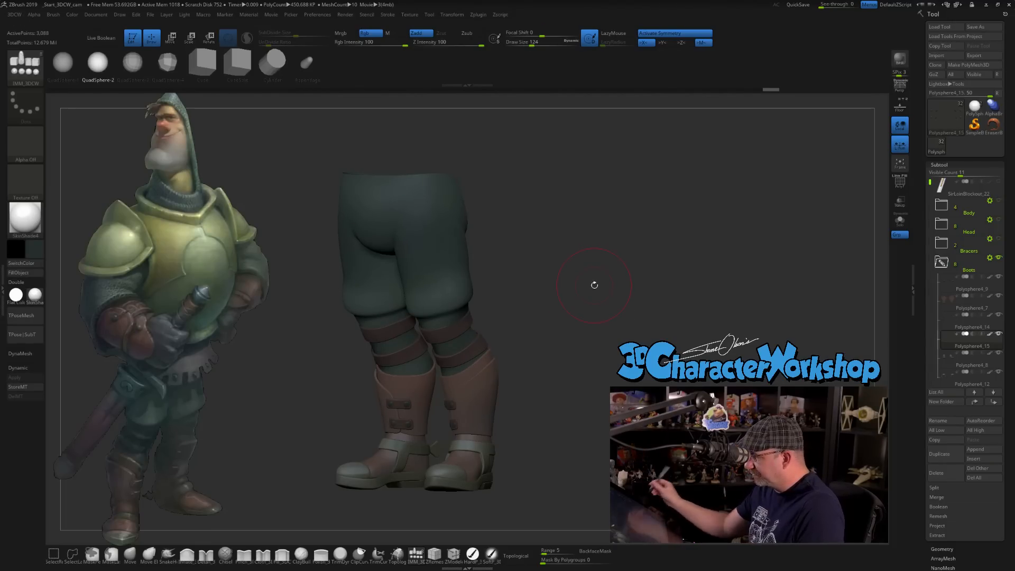
{"action": "mouse_move", "coordinate": [562, 365]}
{"action": "left_mouse_down"}
{"action": "mouse_move", "coordinate": [576, 363]}
{"action": "mouse_move", "coordinate": [569, 329]}
{"action": "mouse_move", "coordinate": [544, 322]}
{"action": "left_mouse_up"}
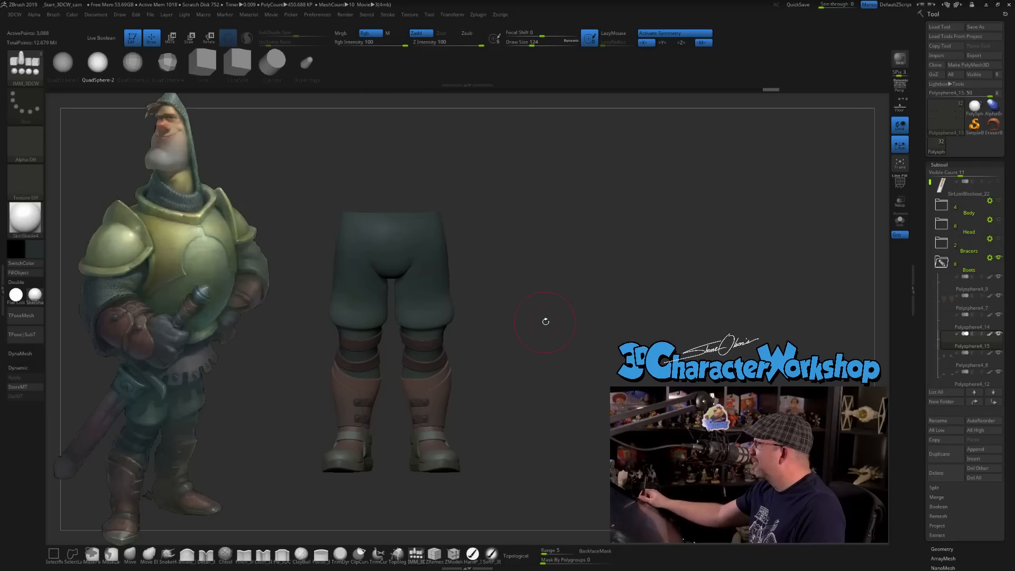
{"action": "left_click_drag", "start_coordinate": [525, 274], "coordinate": [550, 270], "text": "alt"}
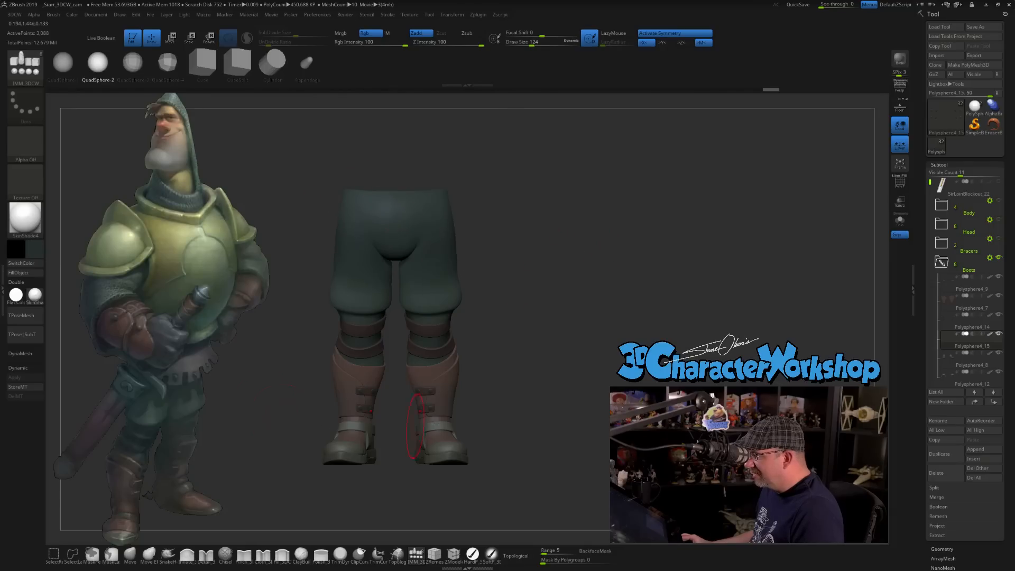
Save the tool as SirLoinBlockout_22 in the ZTLs folder, replacing any existing file of that name.
{"action": "left_click", "coordinate": [976, 27]}
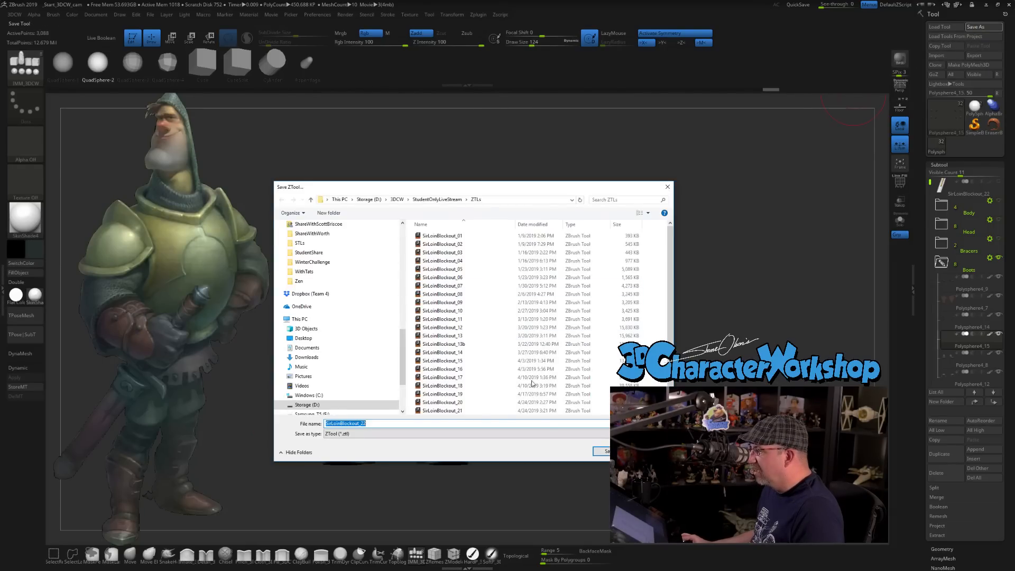
{"action": "left_click", "coordinate": [599, 451]}
{"action": "left_click", "coordinate": [531, 292]}
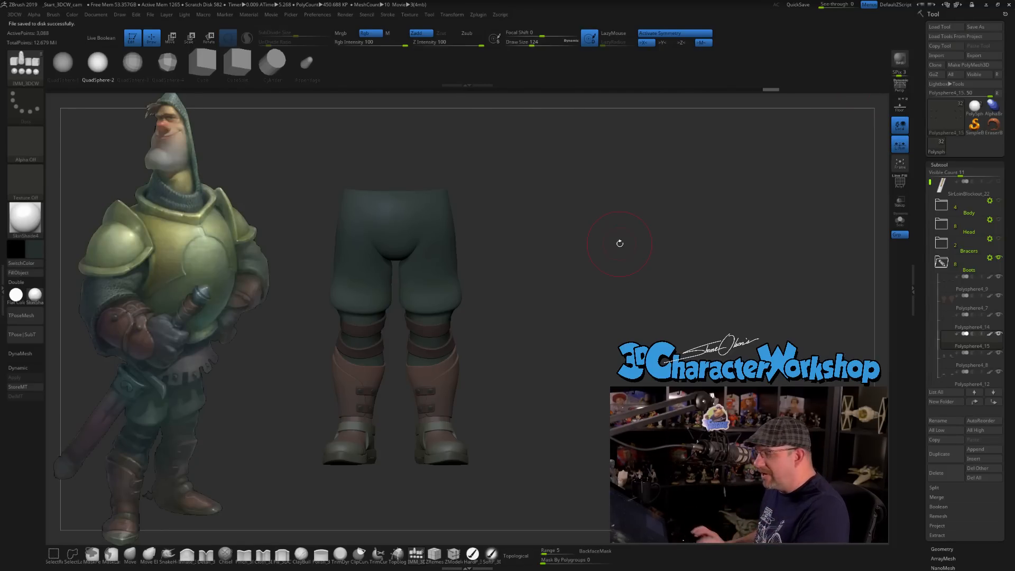
Select the knee straps' subtool and adjust the straps' outer sides with the Move brush at draw size 124.
{"action": "mouse_move", "coordinate": [619, 237]}
{"action": "left_mouse_down"}
{"action": "mouse_move", "coordinate": [570, 255]}
{"action": "mouse_move", "coordinate": [576, 283]}
{"action": "mouse_move", "coordinate": [563, 238]}
{"action": "mouse_move", "coordinate": [539, 249]}
{"action": "mouse_move", "coordinate": [541, 262]}
{"action": "mouse_move", "coordinate": [534, 248]}
{"action": "left_mouse_up"}
{"action": "left_click", "coordinate": [467, 225], "text": "alt"}
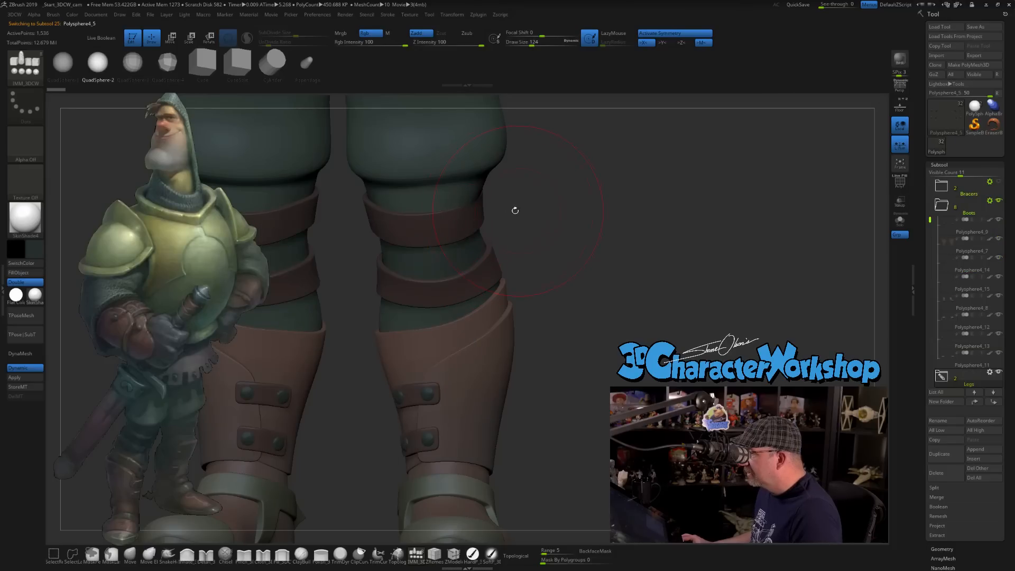
{"action": "left_click", "coordinate": [130, 553]}
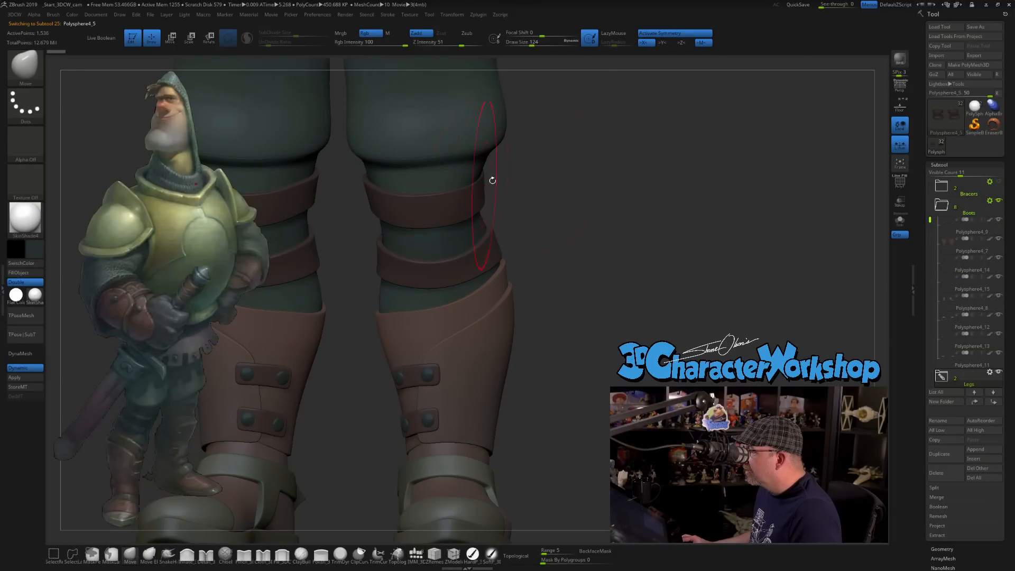
{"action": "left_click_drag", "start_coordinate": [585, 178], "coordinate": [588, 170]}
{"action": "left_click_drag", "start_coordinate": [476, 184], "coordinate": [465, 193]}
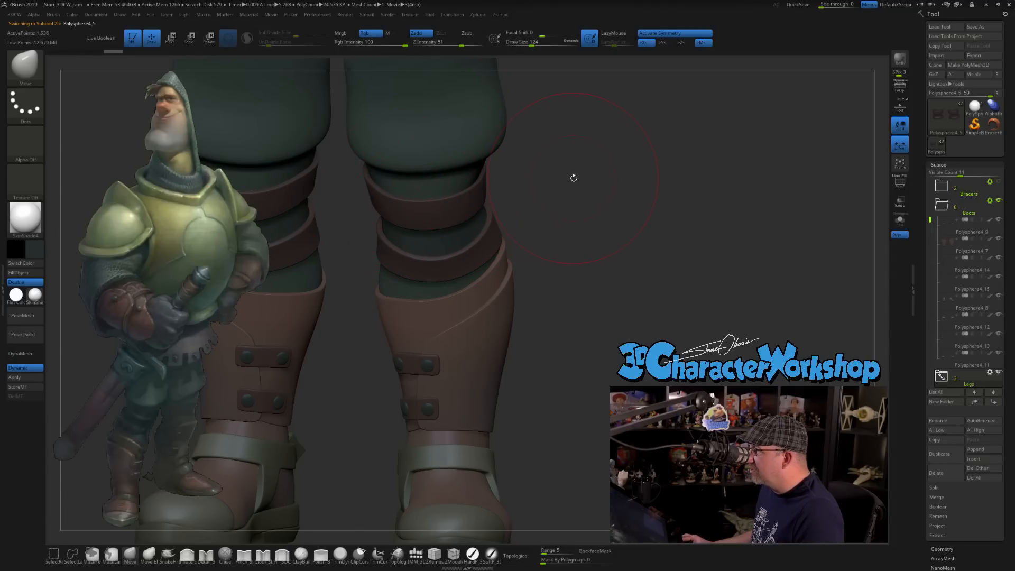
{"action": "left_click_drag", "start_coordinate": [574, 178], "coordinate": [556, 180]}
{"action": "left_click_drag", "start_coordinate": [447, 210], "coordinate": [448, 211]}
{"action": "left_click_drag", "start_coordinate": [642, 201], "coordinate": [603, 201]}
{"action": "left_click_drag", "start_coordinate": [398, 276], "coordinate": [653, 529]}
{"action": "left_click_drag", "start_coordinate": [790, 188], "coordinate": [654, 227]}
Select the trousers' subtool and adjust the cloth around the back of the knees with the Move brush.
{"action": "left_click", "coordinate": [426, 189], "text": "alt"}
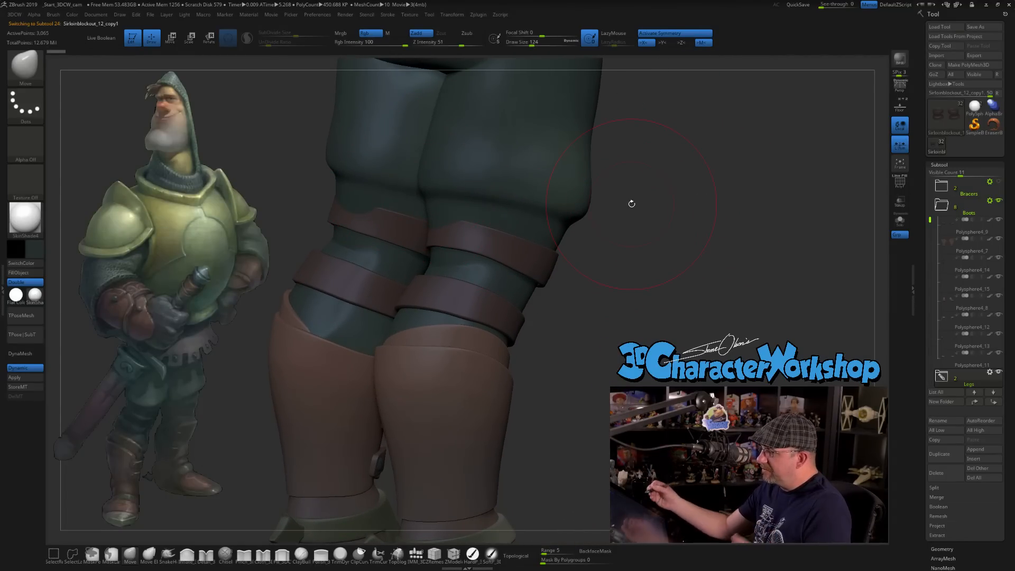
{"action": "left_click_drag", "start_coordinate": [631, 203], "coordinate": [525, 231]}
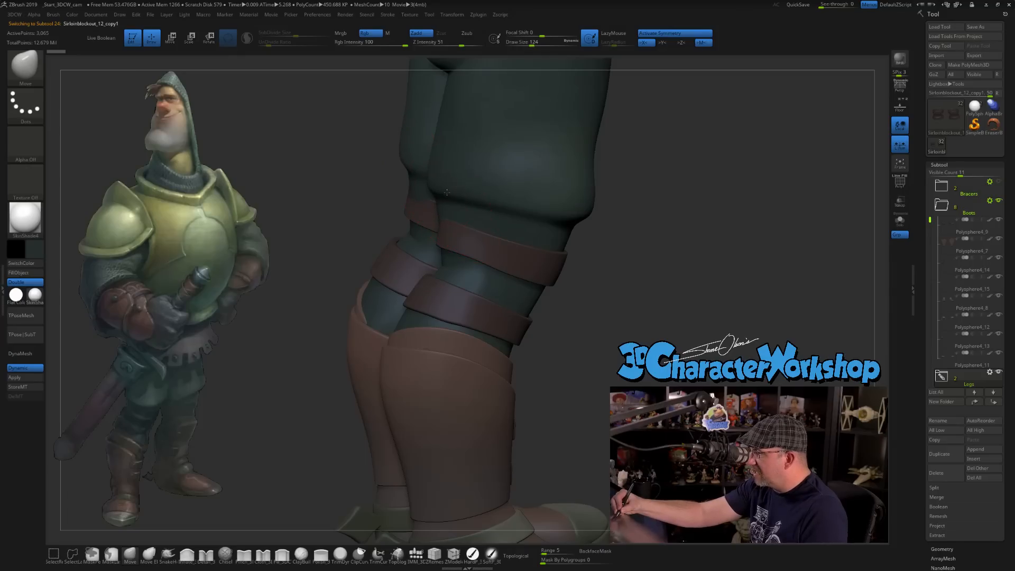
{"action": "mouse_move", "coordinate": [388, 197]}
{"action": "left_mouse_down"}
{"action": "mouse_move", "coordinate": [468, 199]}
{"action": "mouse_move", "coordinate": [402, 202]}
{"action": "left_mouse_up"}
{"action": "mouse_move", "coordinate": [452, 182]}
{"action": "right_mouse_down"}
{"action": "mouse_move", "coordinate": [417, 225]}
{"action": "mouse_move", "coordinate": [449, 211]}
{"action": "mouse_move", "coordinate": [423, 201]}
{"action": "right_mouse_up"}
{"action": "right_click_drag", "start_coordinate": [439, 238], "coordinate": [509, 306]}
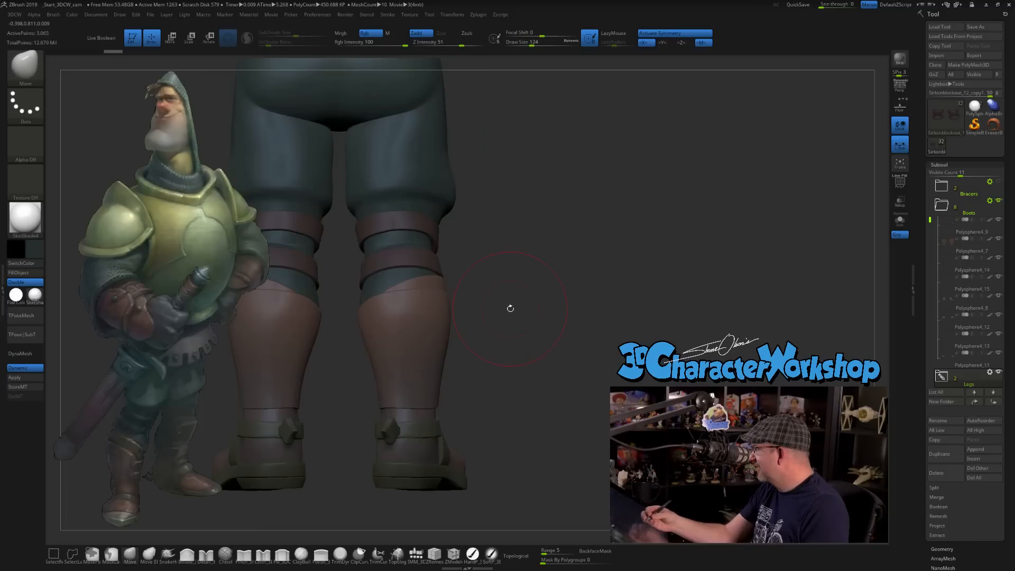
{"action": "right_click_drag", "start_coordinate": [562, 287], "coordinate": [615, 249], "text": "ctrl"}
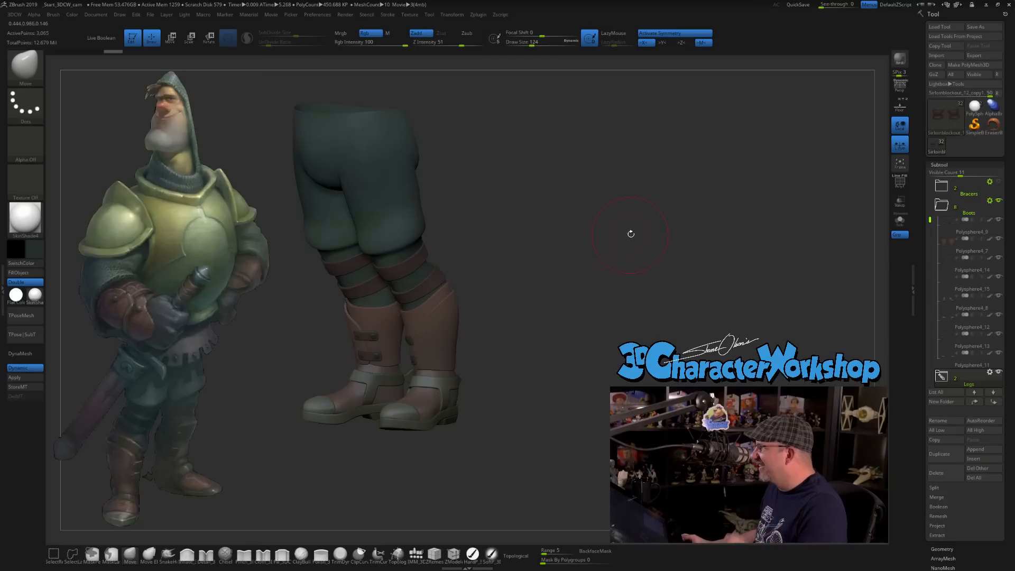
{"action": "right_click_drag", "start_coordinate": [512, 279], "coordinate": [526, 239]}
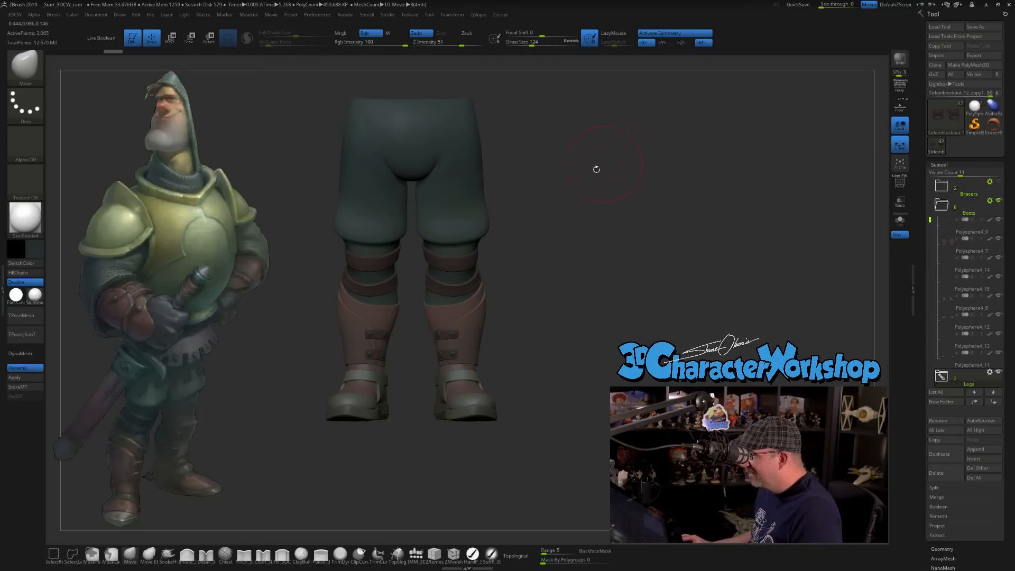
{"action": "right_click_drag", "start_coordinate": [634, 193], "coordinate": [559, 234]}
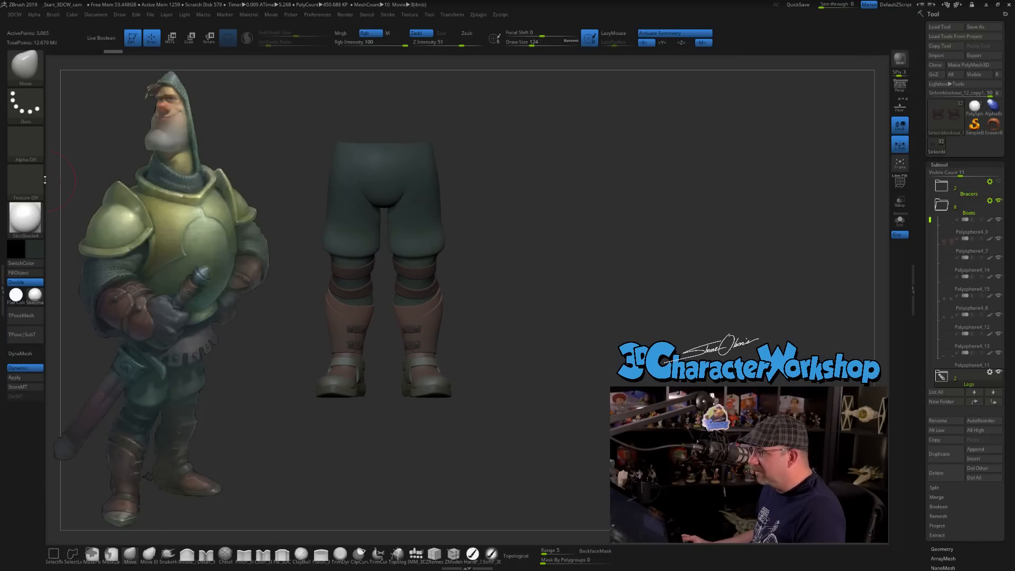
Open the FBX ExportImport plugin settings and set the file version to FBX 2014.
{"action": "double_click", "coordinate": [9, 108]}
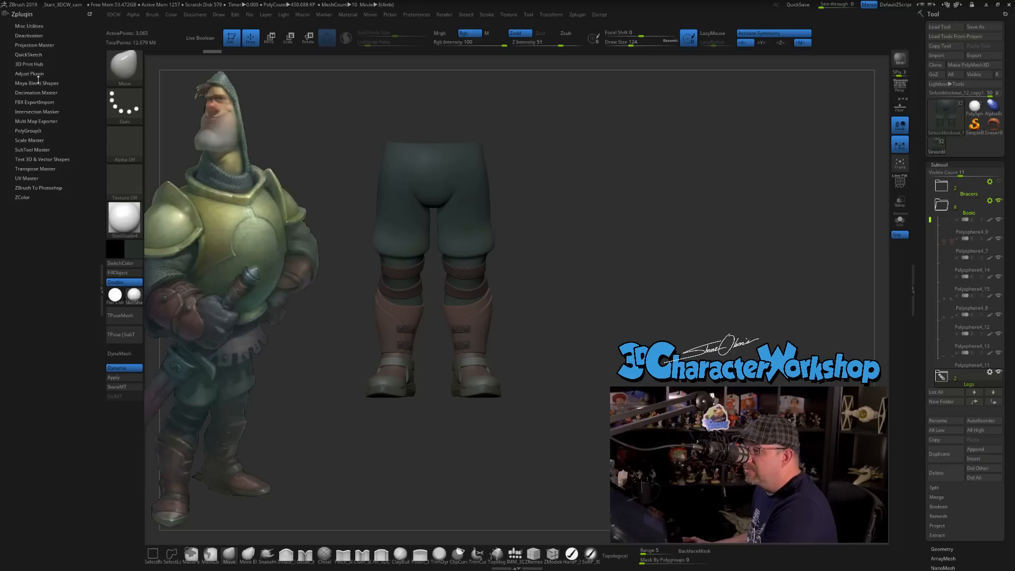
{"action": "left_click", "coordinate": [40, 102]}
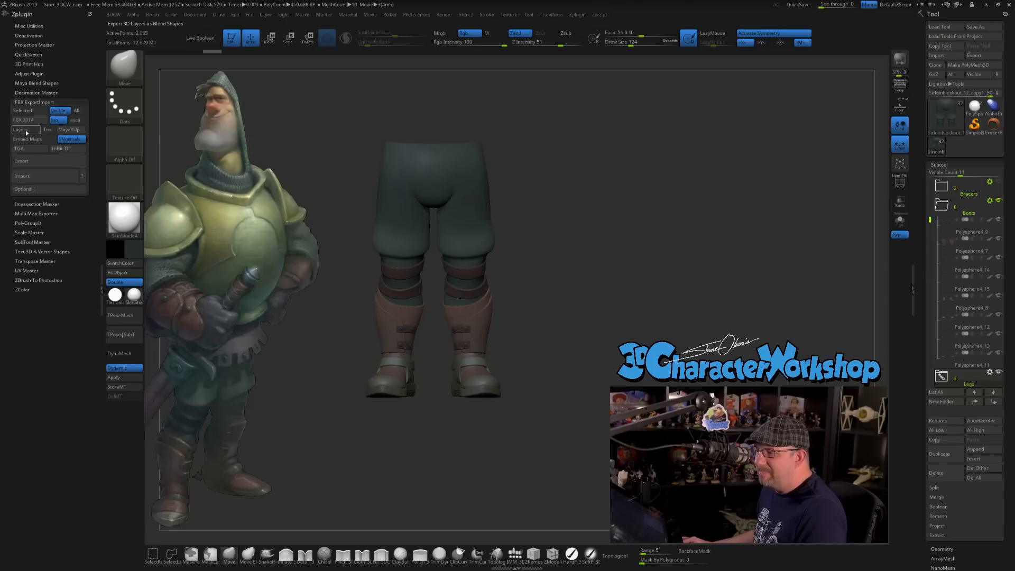
{"action": "left_click", "coordinate": [40, 122]}
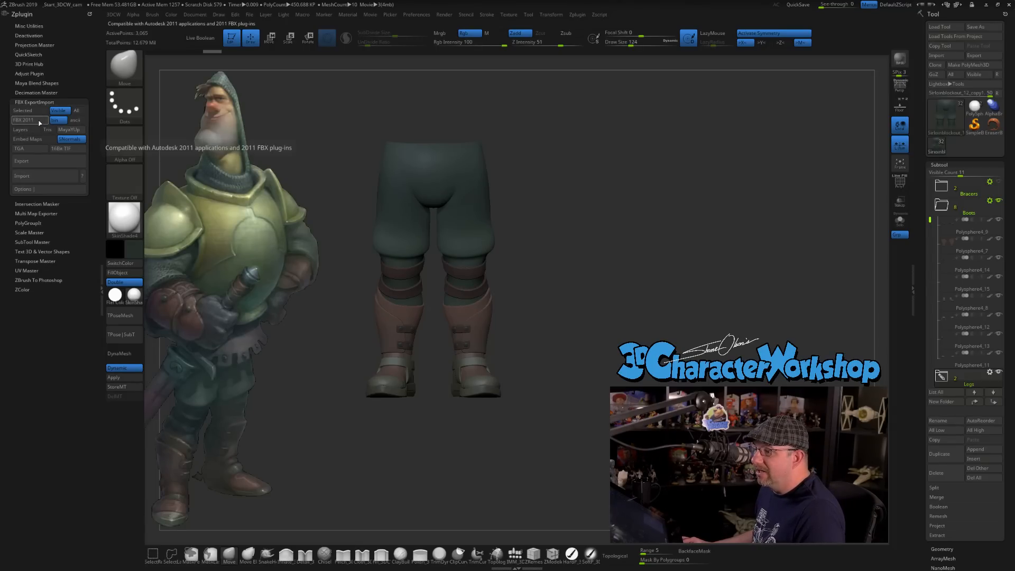
{"action": "left_click", "coordinate": [40, 123]}
{"action": "left_click", "coordinate": [40, 123]}
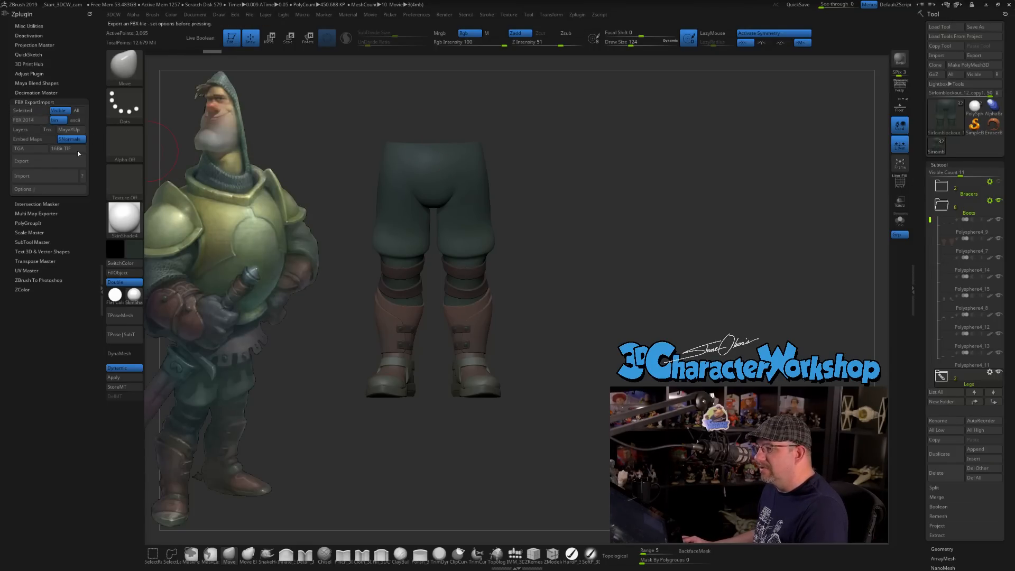
Export the visible subtools as the FBX file Sirloinblockout_12_copy1 into a new FBXs folder inside StudentOnlyLiveStream.
{"action": "left_click", "coordinate": [48, 160]}
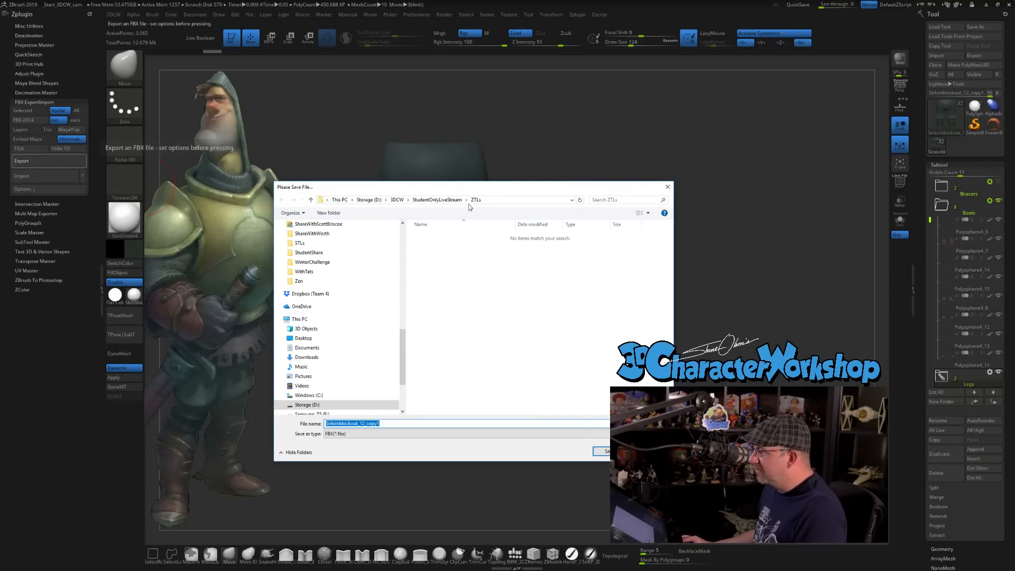
{"action": "left_click", "coordinate": [442, 200]}
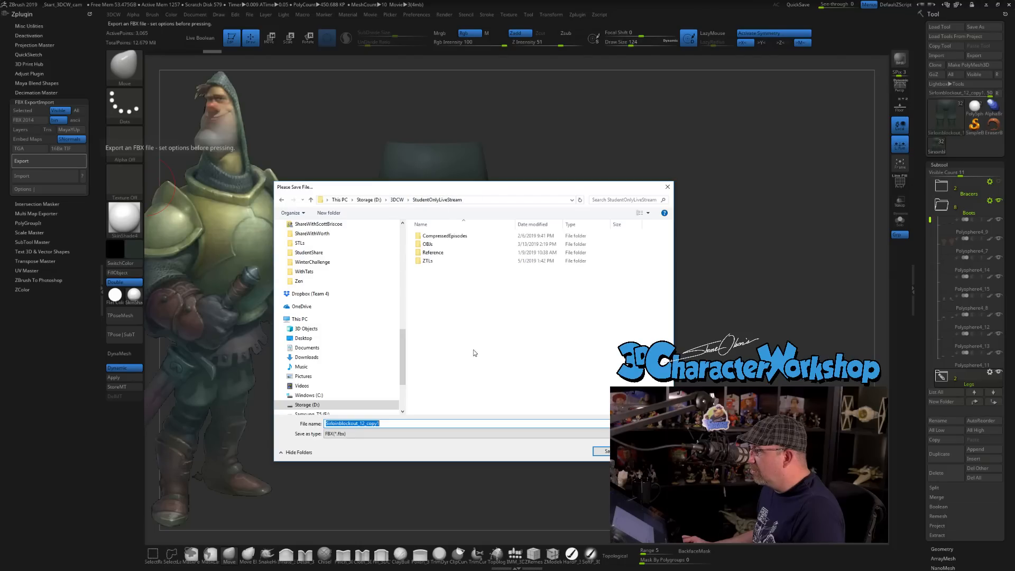
{"action": "right_click", "coordinate": [427, 283]}
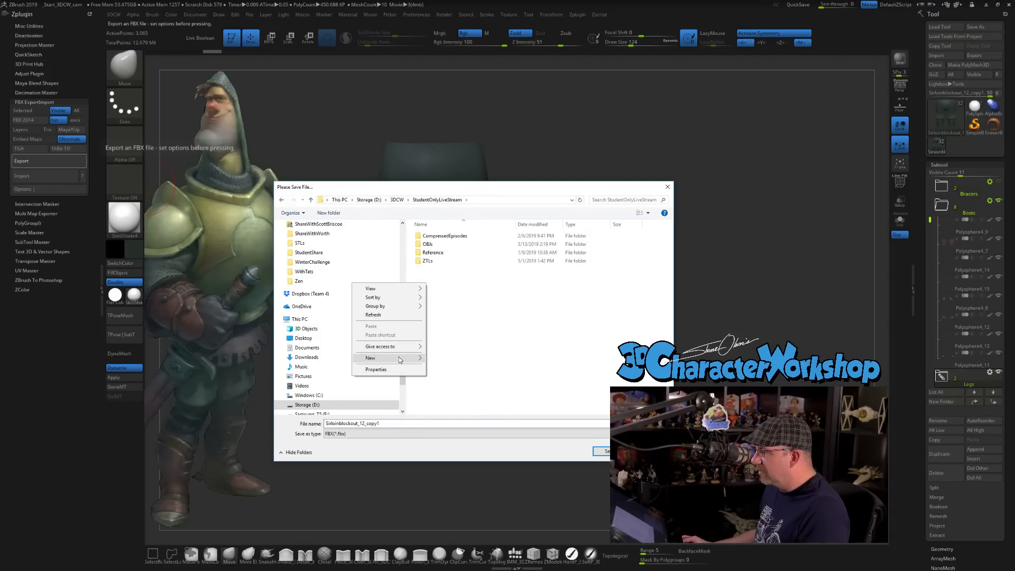
{"action": "left_click", "coordinate": [444, 358]}
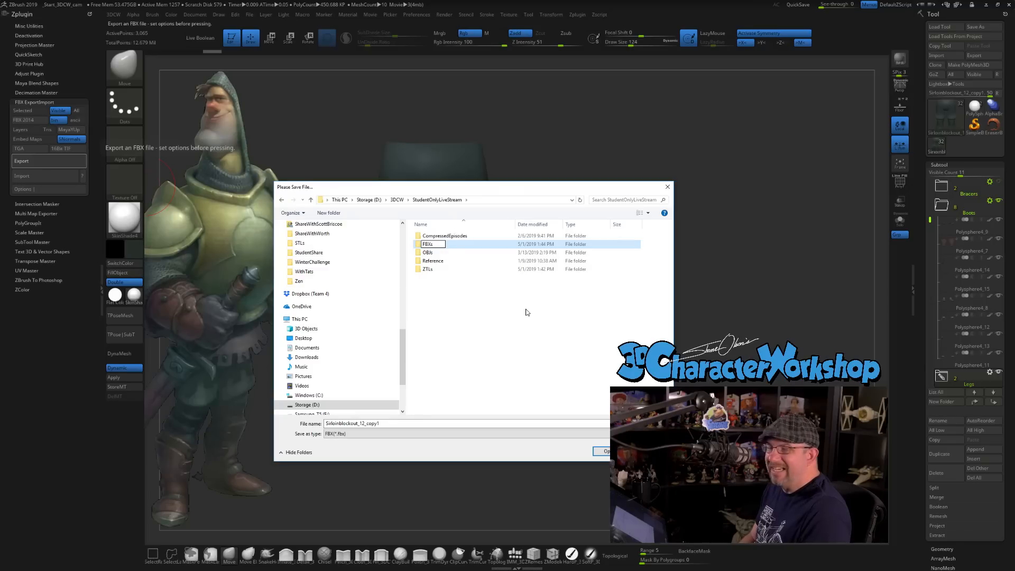
{"action": "key", "text": "Return"}
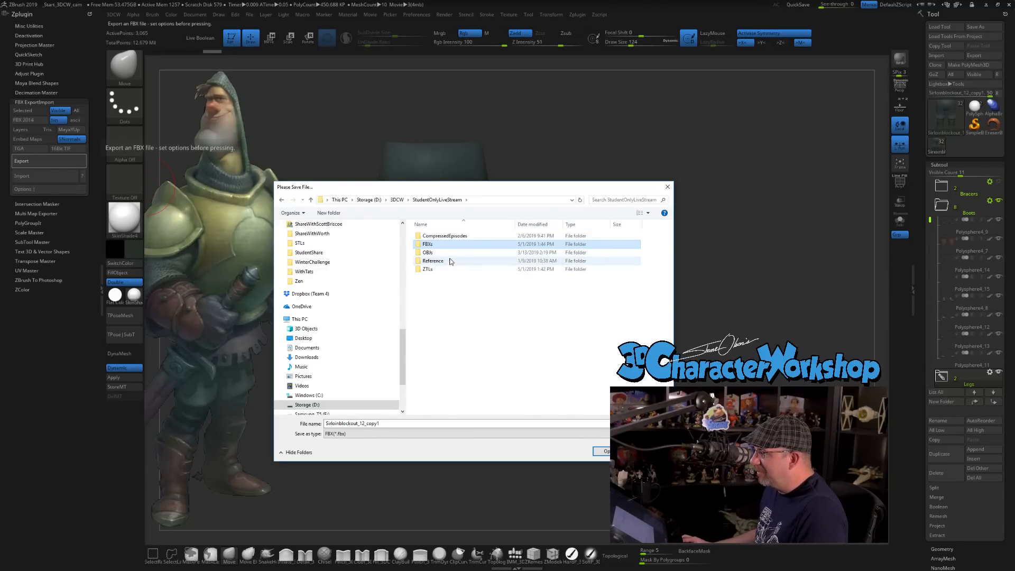
{"action": "double_click", "coordinate": [445, 247]}
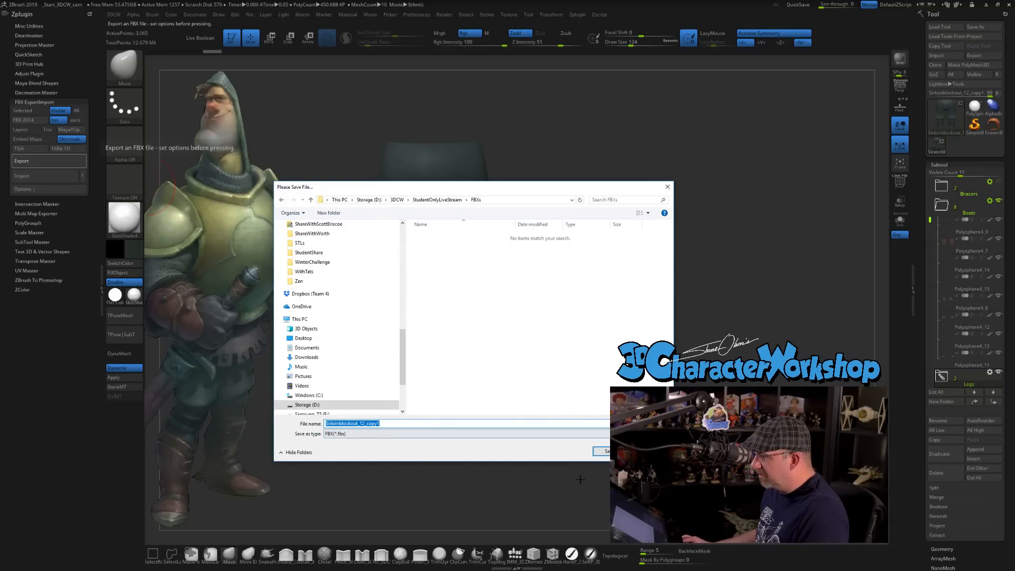
{"action": "key", "text": "Return"}
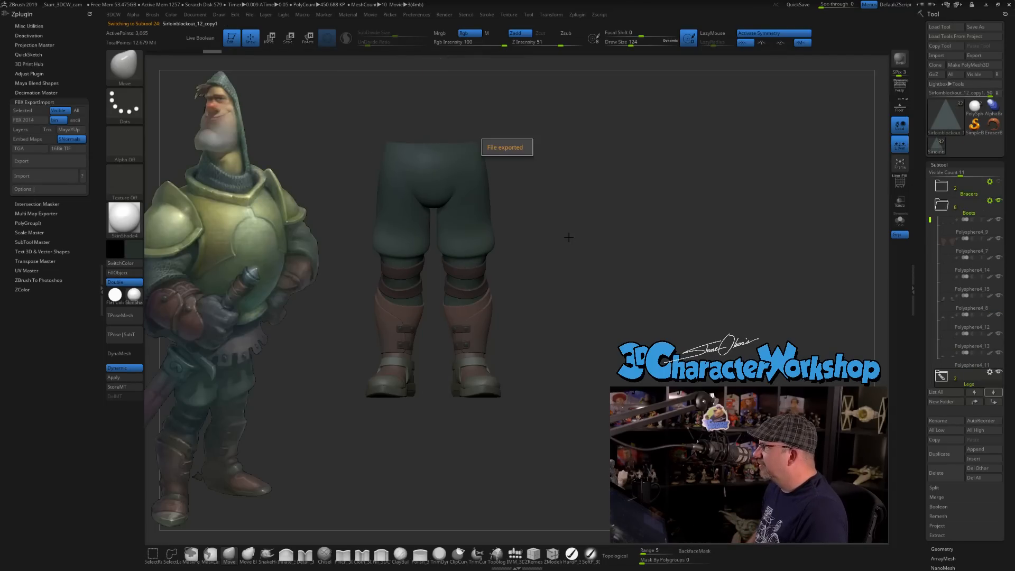
{"action": "left_click_drag", "start_coordinate": [588, 220], "coordinate": [579, 222]}
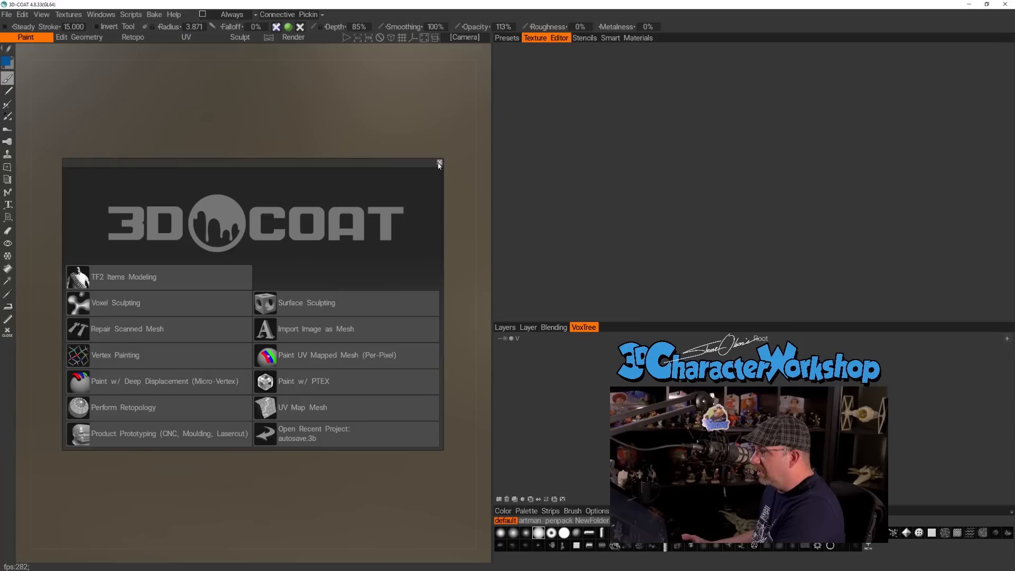
In 3D-Coat, dismiss the start-up window and import Sirloinblockout_12_copy1 from StudentOnlyLiveStream's FBXs folder for Vertex Painting/Big reference.
{"action": "left_click", "coordinate": [438, 163]}
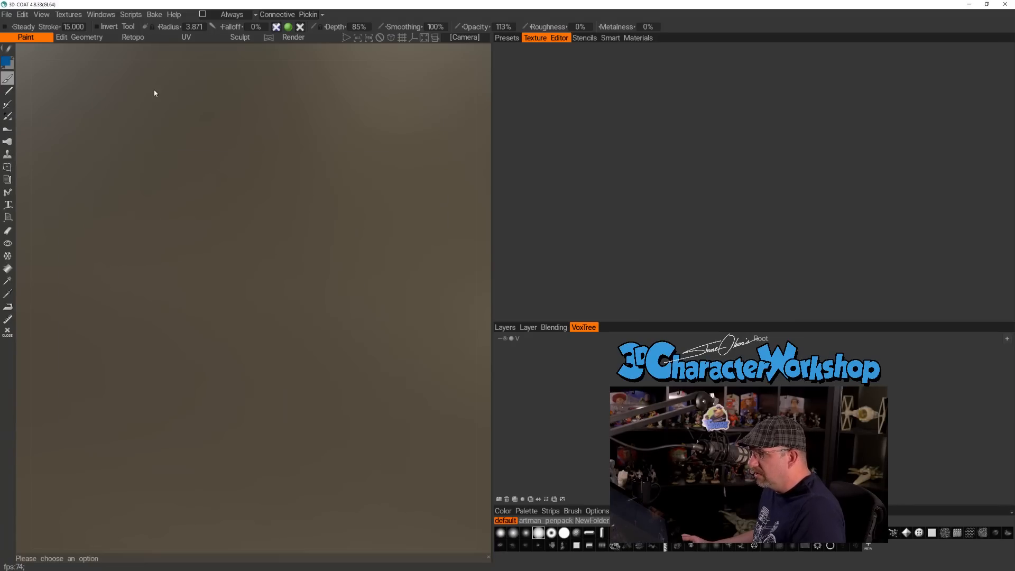
{"action": "left_click", "coordinate": [7, 14]}
{"action": "mouse_move", "coordinate": [21, 102]}
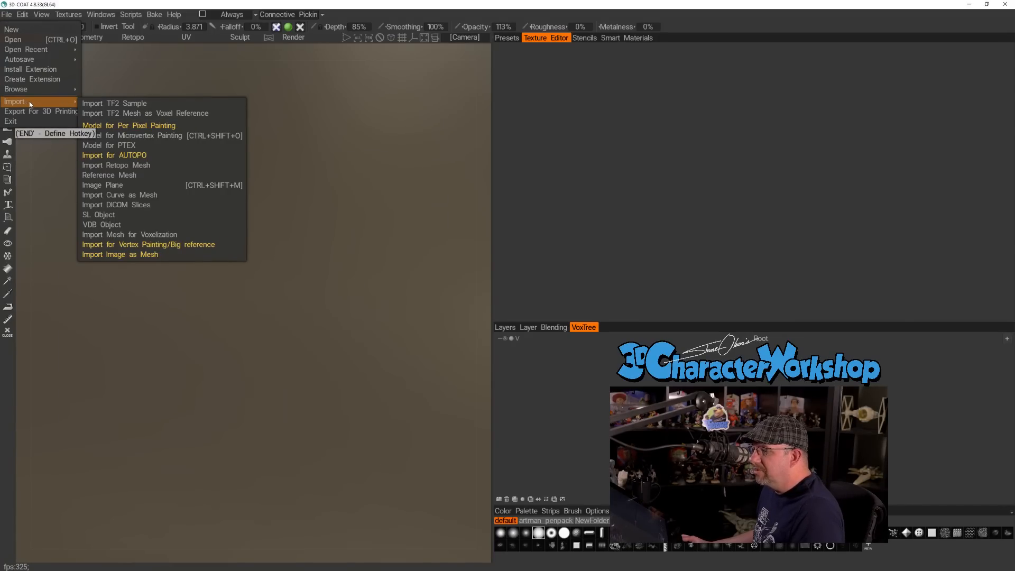
{"action": "left_click", "coordinate": [167, 245]}
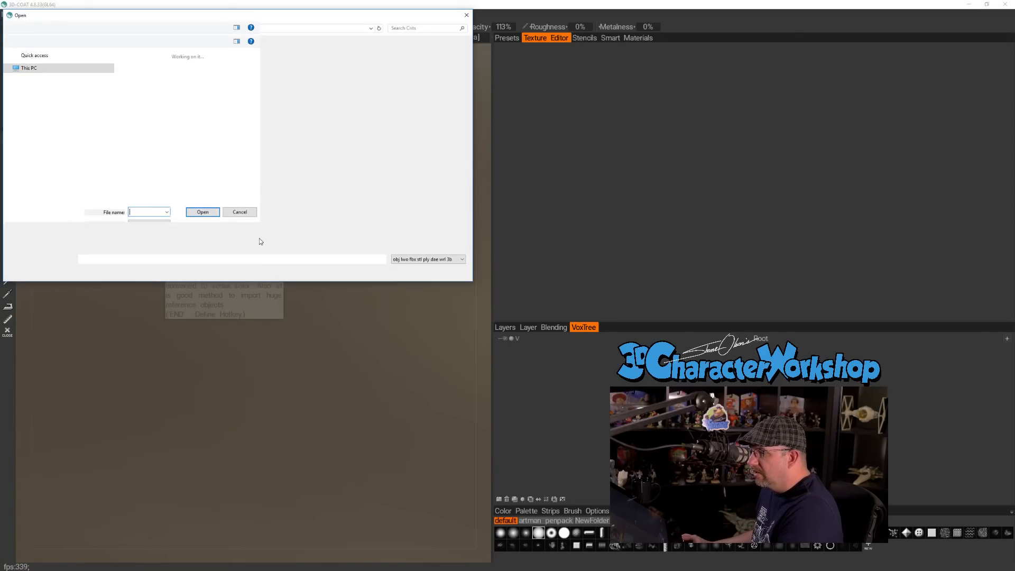
{"action": "left_click_drag", "start_coordinate": [249, 8], "coordinate": [307, 105]}
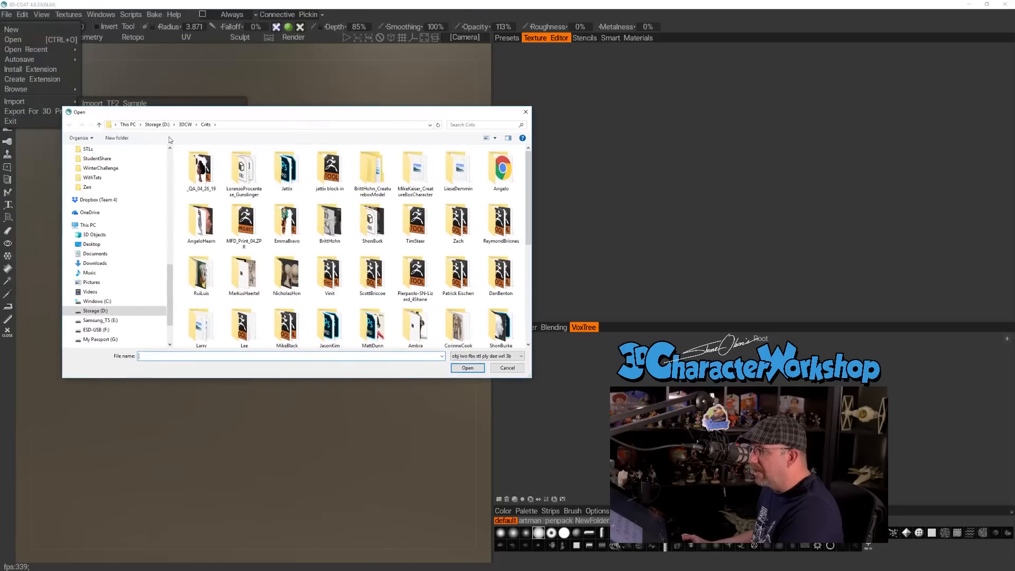
{"action": "left_click", "coordinate": [184, 125]}
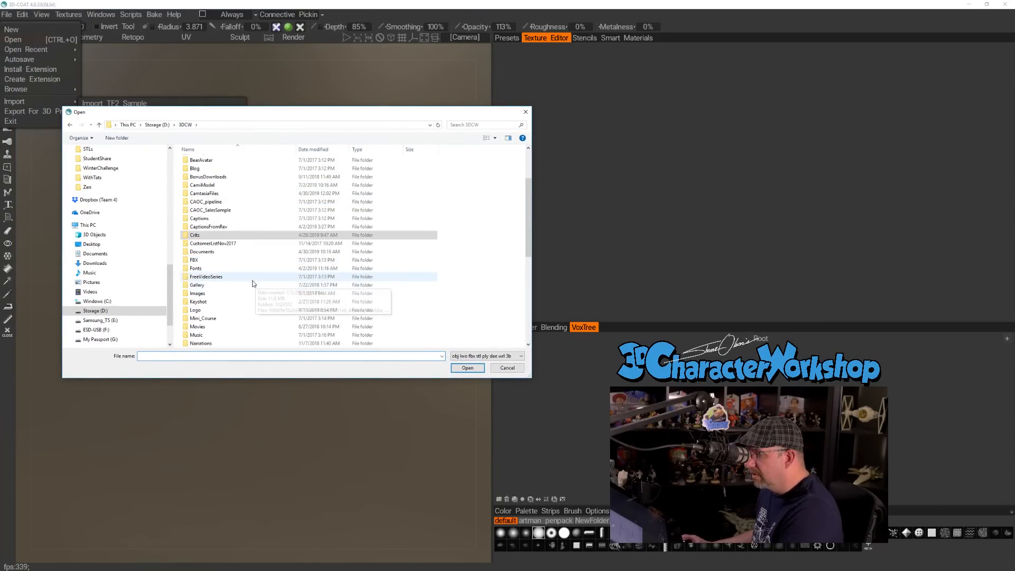
{"action": "scroll", "coordinate": [232, 255], "scroll_direction": "down", "scroll_amount": 12}
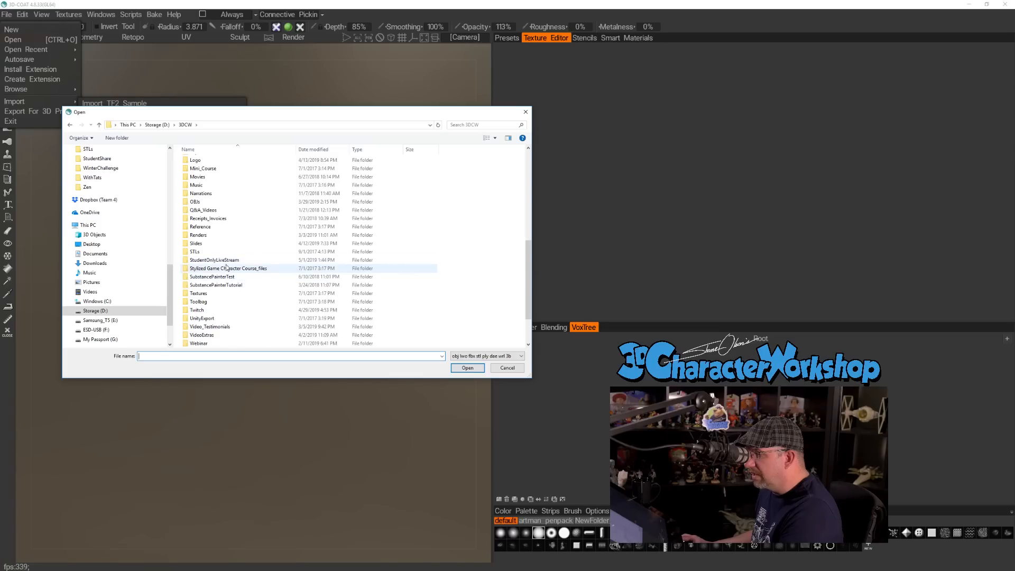
{"action": "double_click", "coordinate": [225, 261]}
{"action": "double_click", "coordinate": [205, 178]}
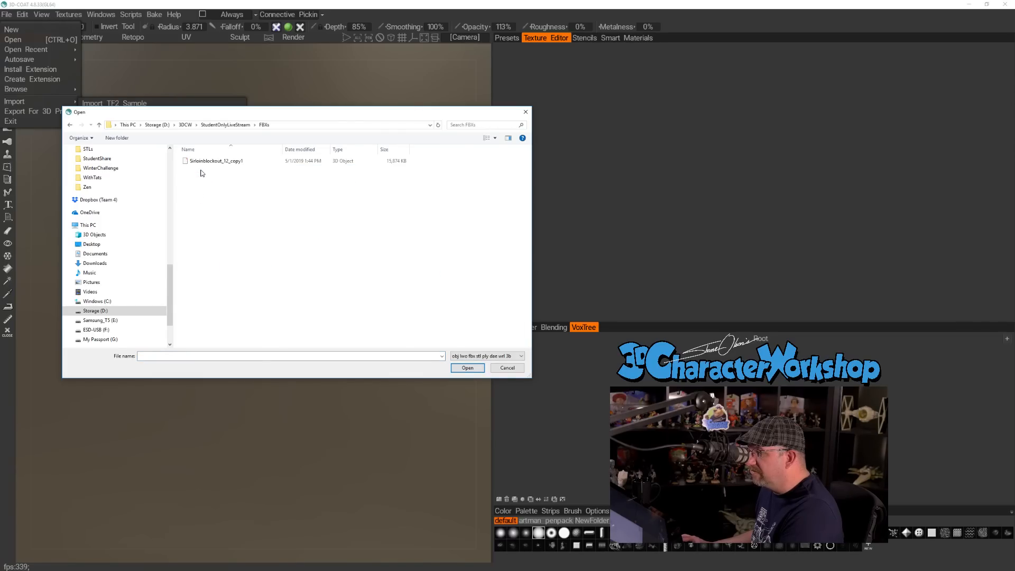
{"action": "left_click", "coordinate": [206, 163]}
{"action": "left_click", "coordinate": [467, 368]}
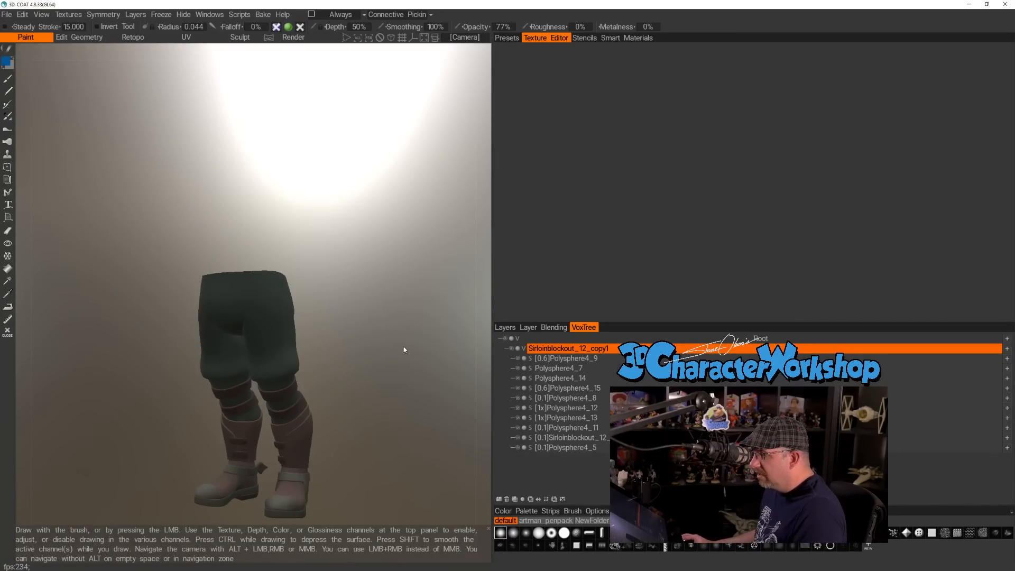
Switch to the Retopo workspace for the imported legs and boots.
{"action": "left_click_drag", "start_coordinate": [392, 357], "coordinate": [411, 384]}
{"action": "middle_click_drag", "start_coordinate": [411, 384], "coordinate": [402, 314]}
{"action": "left_click_drag", "start_coordinate": [401, 314], "coordinate": [346, 353]}
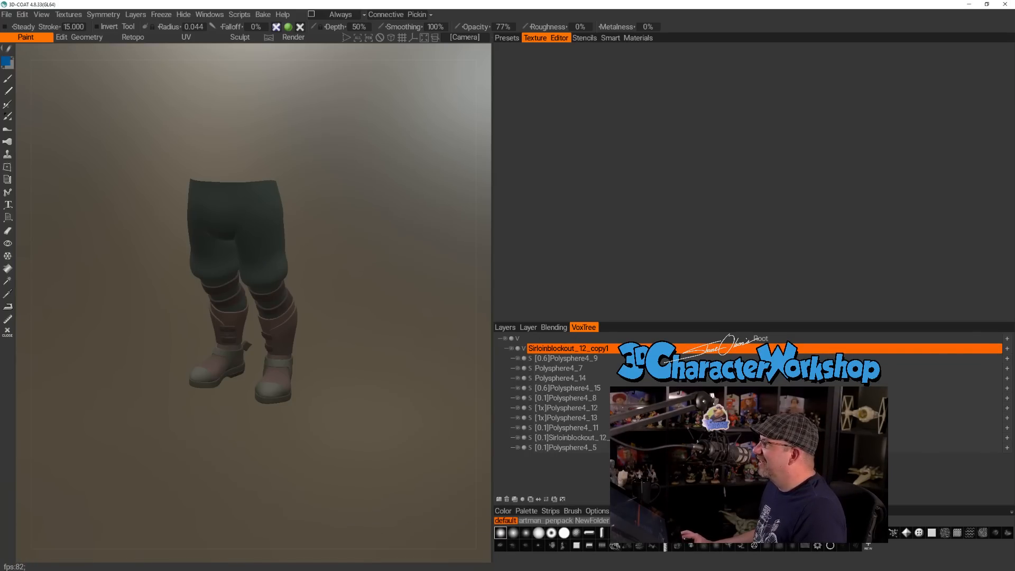
{"action": "mouse_move", "coordinate": [417, 206]}
{"action": "left_mouse_down"}
{"action": "mouse_move", "coordinate": [446, 194]}
{"action": "mouse_move", "coordinate": [315, 207]}
{"action": "mouse_move", "coordinate": [490, 199]}
{"action": "mouse_move", "coordinate": [314, 162]}
{"action": "mouse_move", "coordinate": [226, 81]}
{"action": "left_mouse_up"}
{"action": "left_click", "coordinate": [132, 38]}
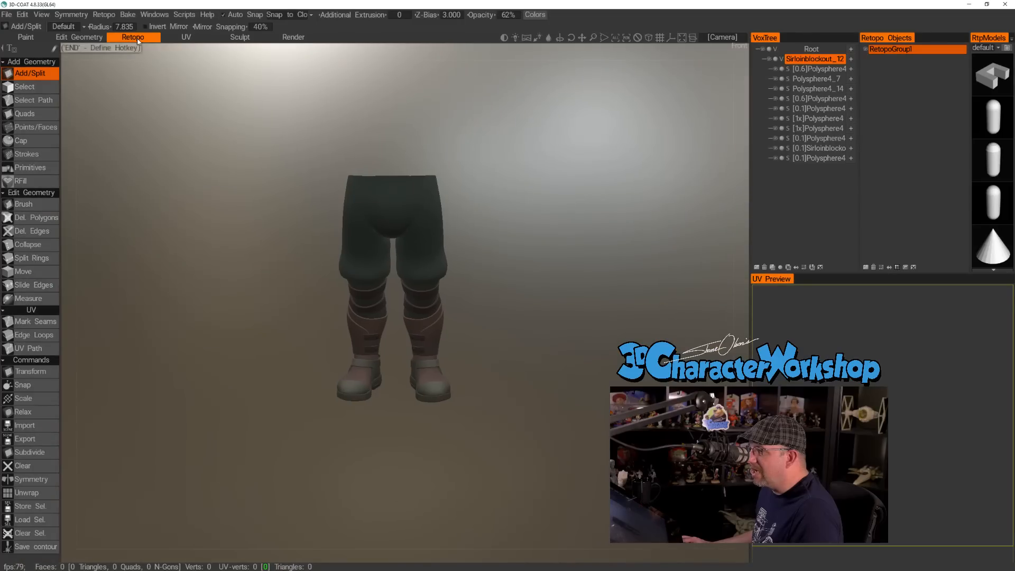
{"action": "scroll", "coordinate": [399, 280], "scroll_direction": "up", "scroll_amount": 5}
{"action": "scroll", "coordinate": [287, 252], "scroll_direction": "down", "scroll_amount": 6}
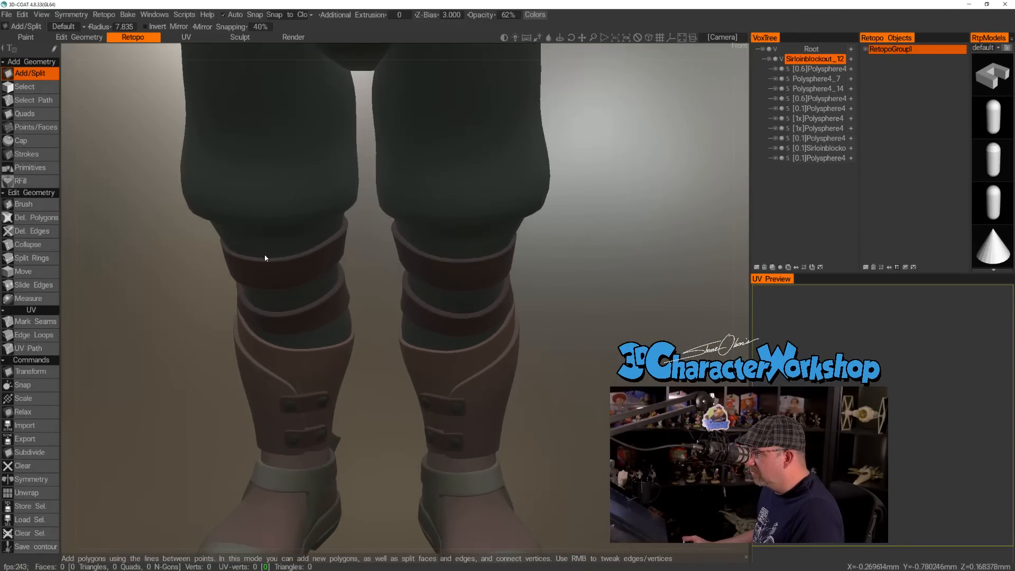
{"action": "left_click_drag", "start_coordinate": [625, 186], "coordinate": [590, 186]}
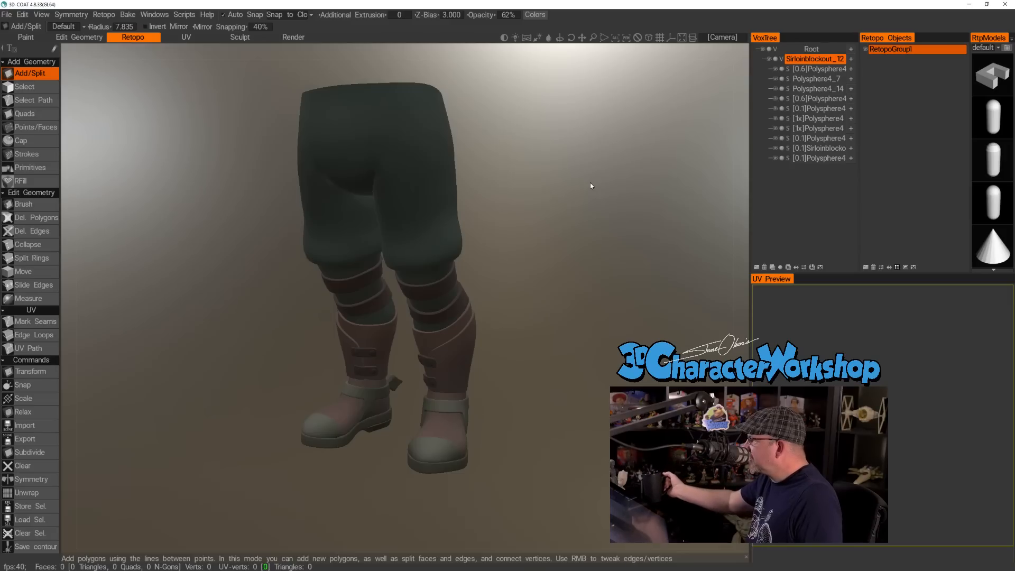
Show the model from the front and brighten the viewport lighting on the legs and boots.
{"action": "left_click_drag", "start_coordinate": [563, 175], "coordinate": [534, 183]}
{"action": "key", "text": "KP_2"}
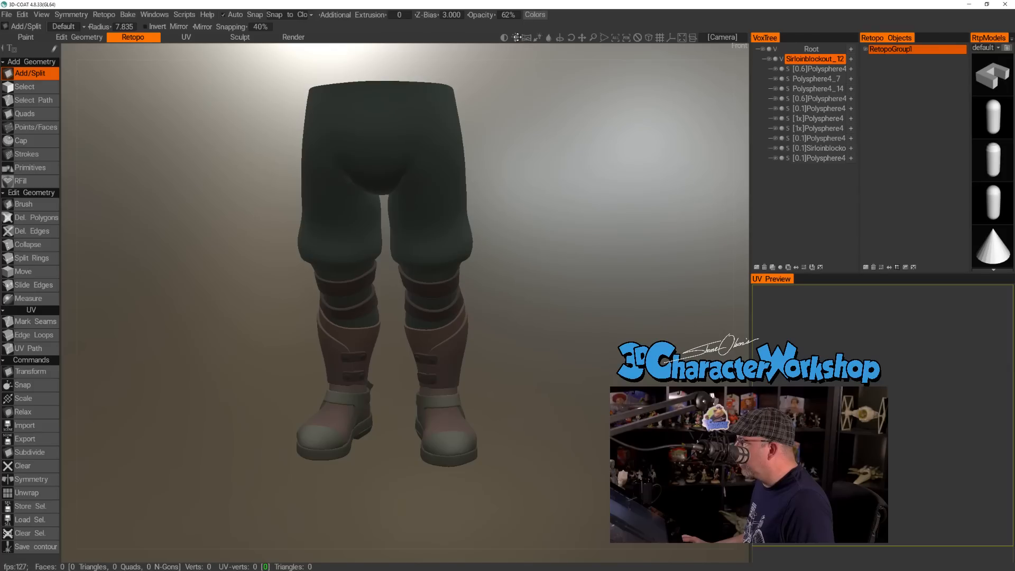
{"action": "left_click_drag", "start_coordinate": [517, 37], "coordinate": [503, 38]}
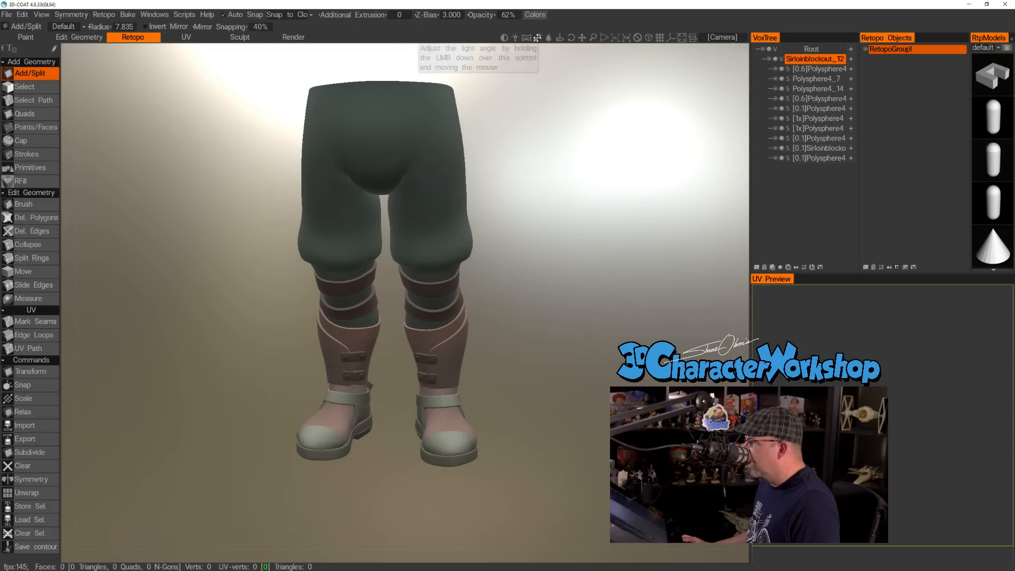
{"action": "left_click_drag", "start_coordinate": [537, 38], "coordinate": [518, 37]}
Examine the imported trousers, leg straps and boots from the front and three-quarter views under the brighter lighting.
{"action": "left_click_drag", "start_coordinate": [521, 312], "coordinate": [442, 311]}
{"action": "right_click_drag", "start_coordinate": [511, 222], "coordinate": [474, 232]}
{"action": "left_click_drag", "start_coordinate": [474, 235], "coordinate": [522, 233]}
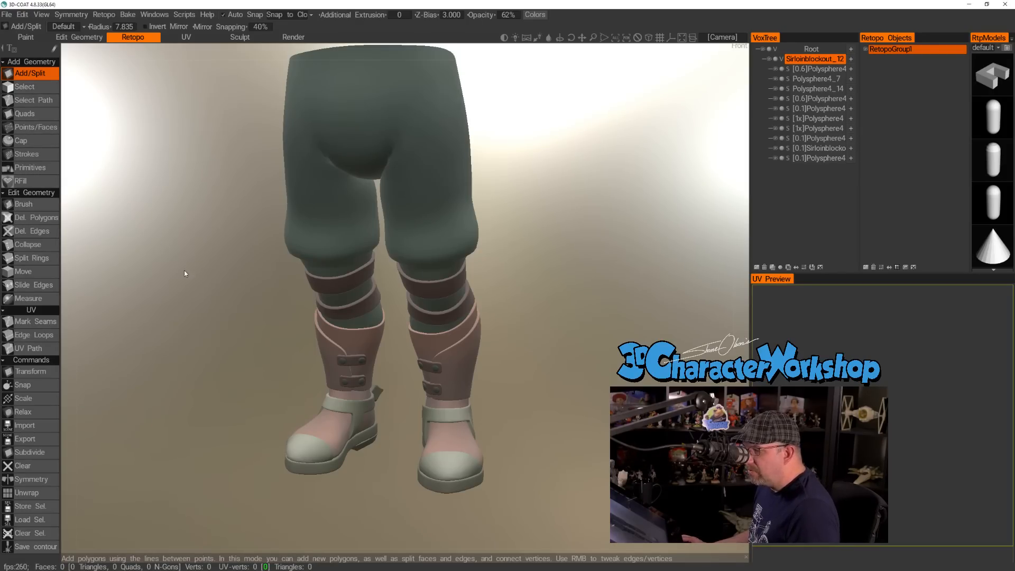
{"action": "scroll", "coordinate": [190, 316], "scroll_direction": "down", "scroll_amount": 2}
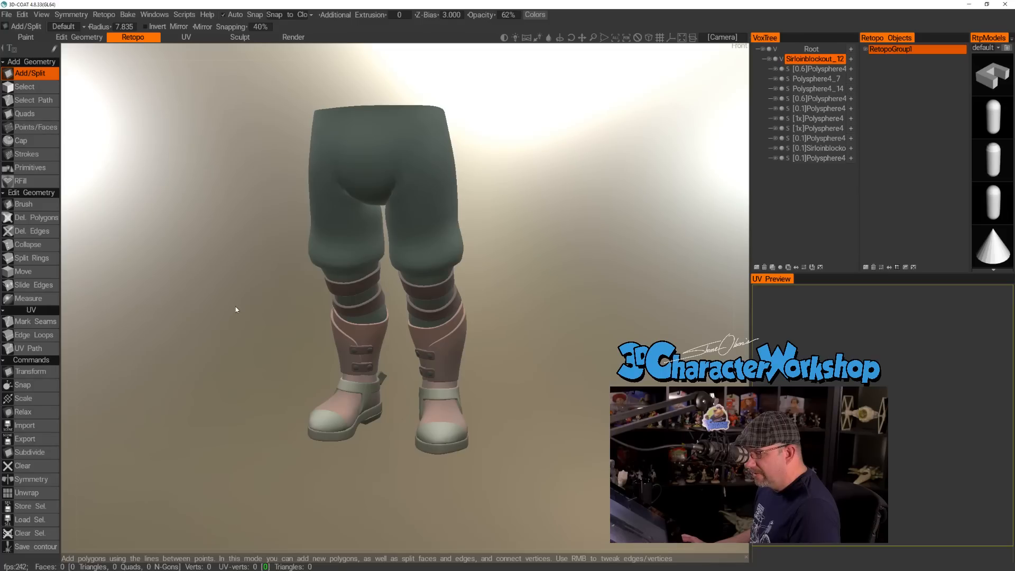
{"action": "middle_click_drag", "start_coordinate": [235, 306], "coordinate": [230, 322]}
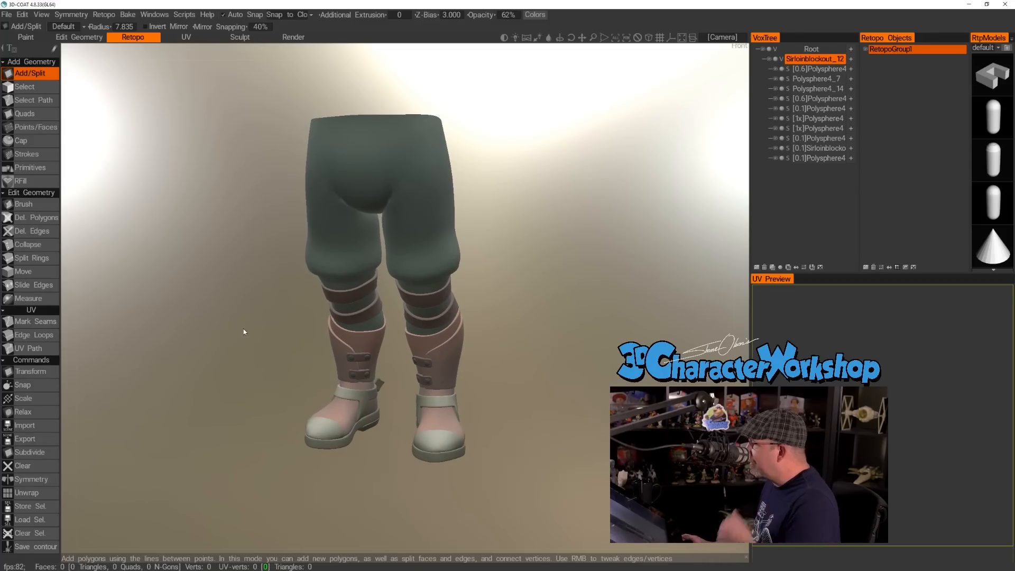
{"action": "scroll", "coordinate": [237, 329], "scroll_direction": "up", "scroll_amount": 3}
{"action": "right_click_drag", "start_coordinate": [265, 336], "coordinate": [246, 337], "text": "alt"}
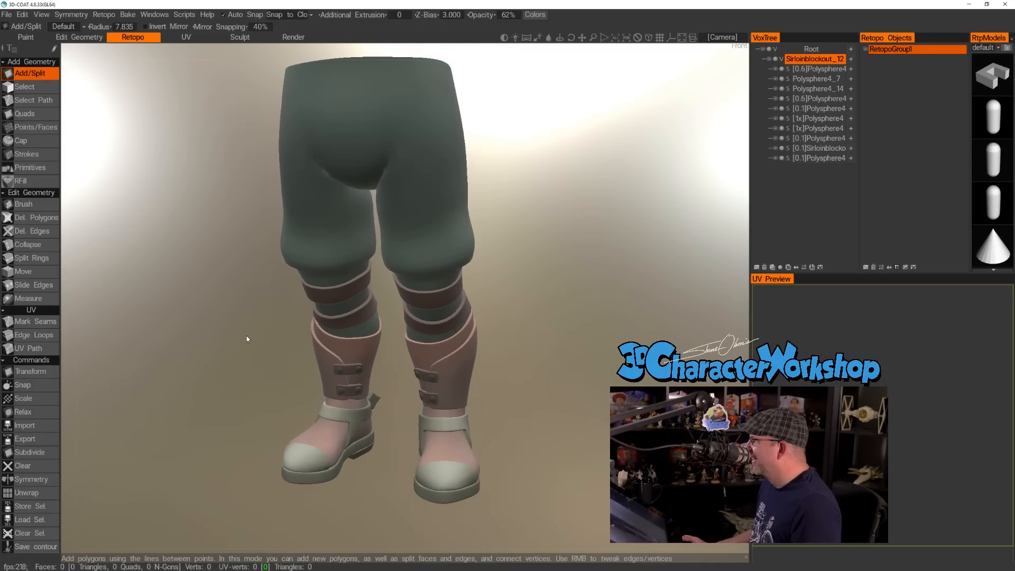
{"action": "left_click_drag", "start_coordinate": [247, 337], "coordinate": [284, 288], "text": "alt"}
{"action": "middle_click_drag", "start_coordinate": [284, 289], "coordinate": [263, 297], "text": "alt"}
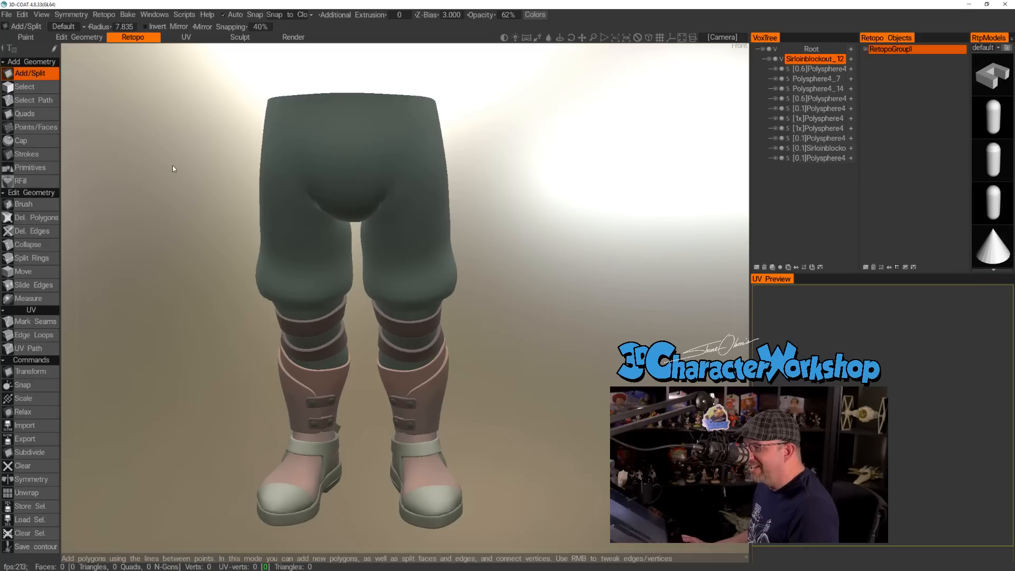
{"action": "left_click_drag", "start_coordinate": [332, 121], "coordinate": [306, 120], "text": "alt"}
{"action": "left_click_drag", "start_coordinate": [502, 214], "coordinate": [508, 202], "text": "alt"}
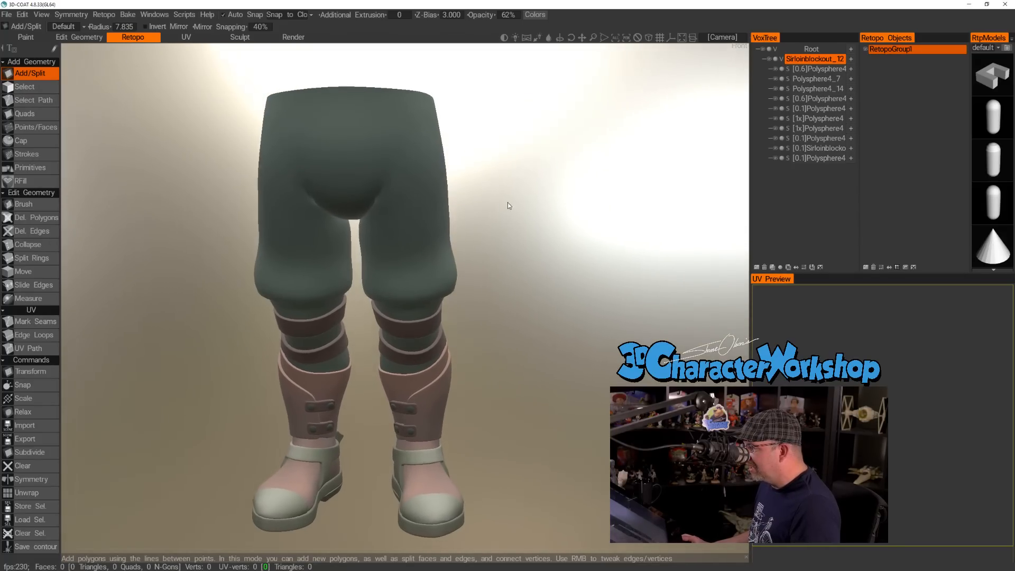
{"action": "left_click_drag", "start_coordinate": [514, 310], "coordinate": [522, 297], "text": "alt"}
{"action": "left_click", "coordinate": [405, 213]}
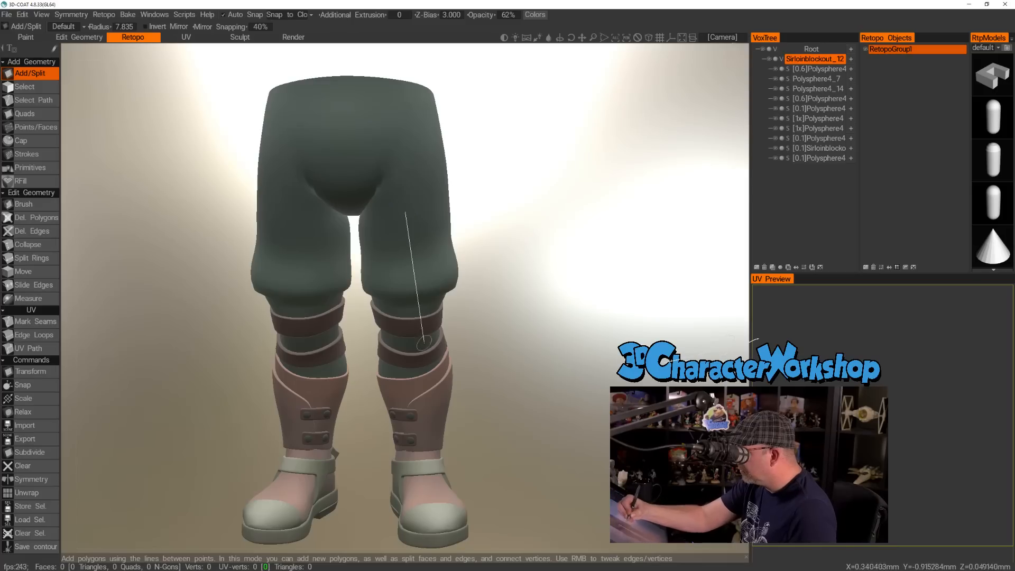
{"action": "left_click", "coordinate": [417, 331]}
{"action": "key", "text": "Escape"}
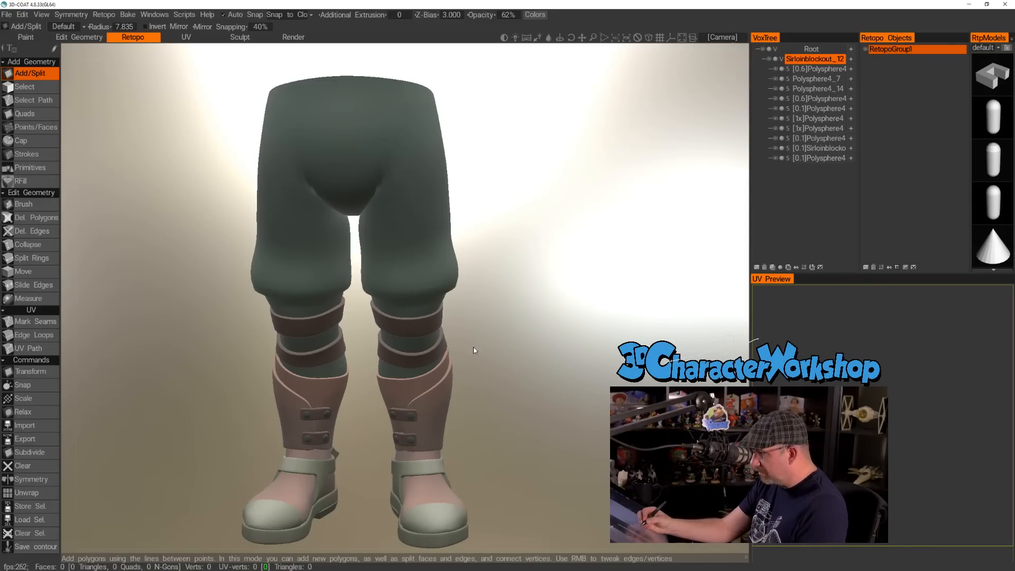
Place a first retopology point on the front of the character's left thigh with the Points/Faces tool.
{"action": "left_click", "coordinate": [49, 128]}
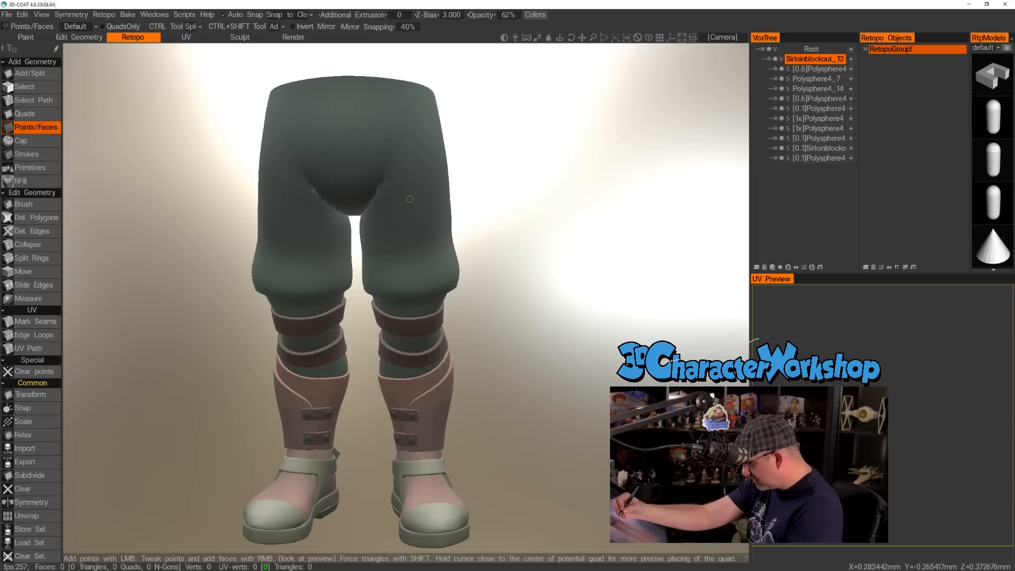
{"action": "left_click", "coordinate": [404, 210]}
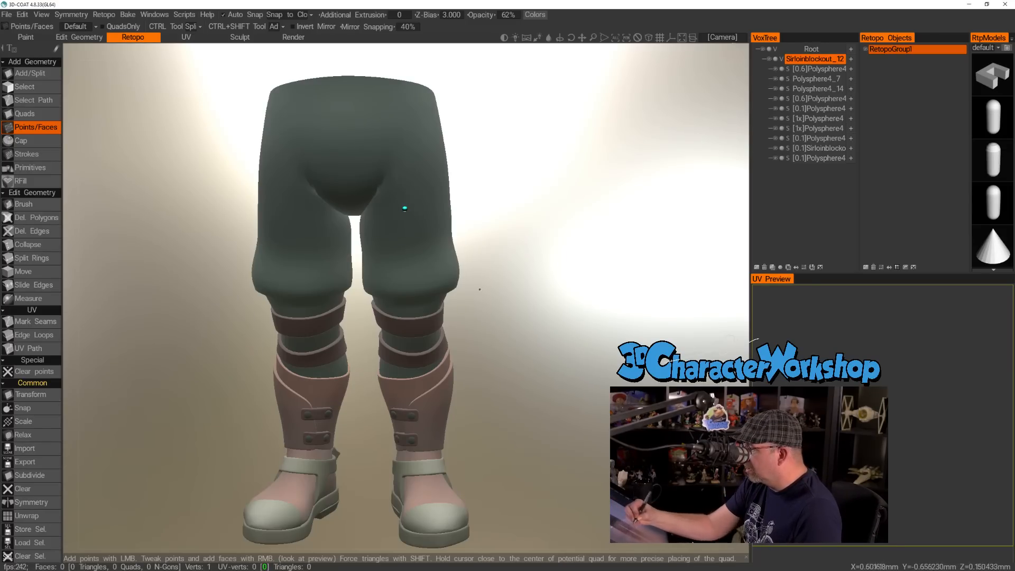
{"action": "scroll", "coordinate": [502, 272], "scroll_direction": "up", "scroll_amount": 3}
{"action": "mouse_move", "coordinate": [519, 313]}
{"action": "left_mouse_down"}
{"action": "mouse_move", "coordinate": [531, 317]}
{"action": "mouse_move", "coordinate": [522, 313]}
{"action": "left_mouse_up"}
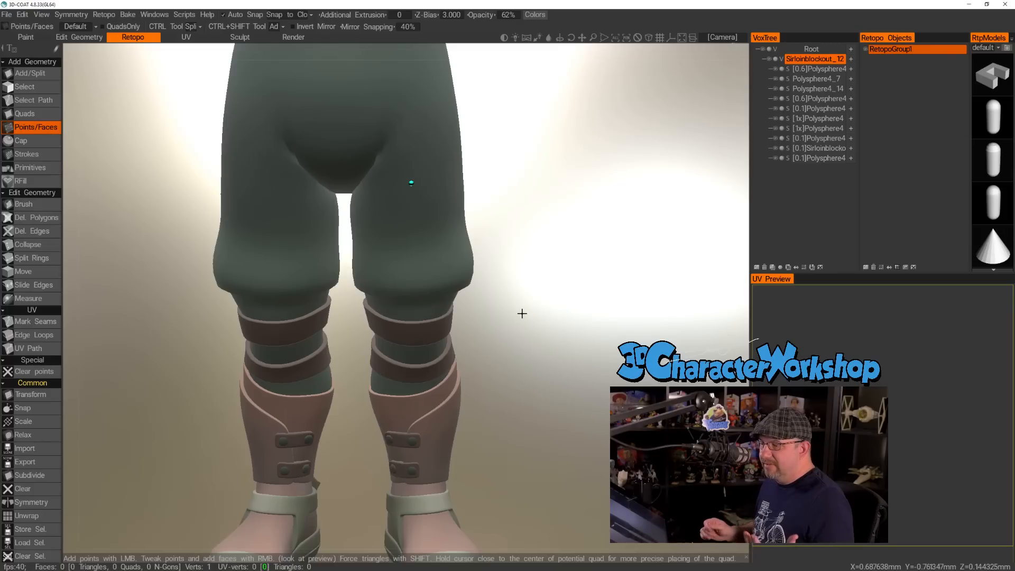
{"action": "scroll", "coordinate": [514, 301], "scroll_direction": "down", "scroll_amount": 3}
{"action": "scroll", "coordinate": [514, 304], "scroll_direction": "up", "scroll_amount": 1}
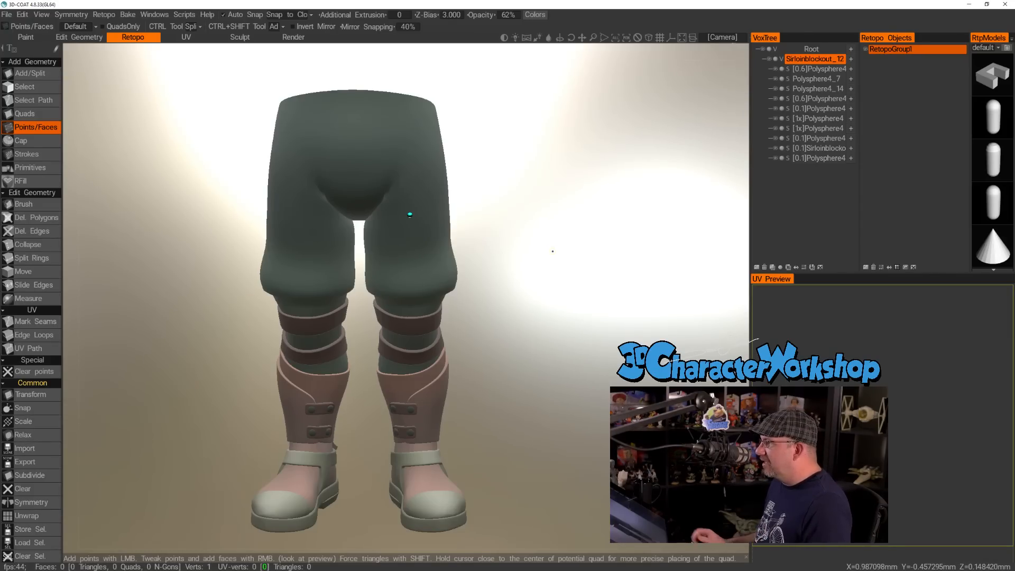
Turn on mirror symmetry across the X axis for the retopology work.
{"action": "left_click_drag", "start_coordinate": [559, 260], "coordinate": [557, 294]}
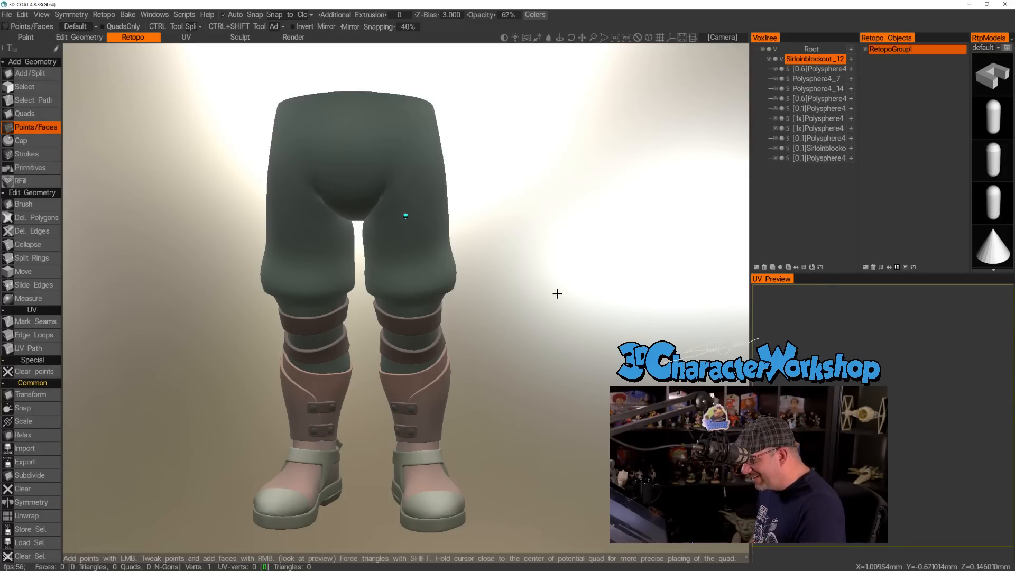
{"action": "left_click_drag", "start_coordinate": [557, 296], "coordinate": [550, 294]}
{"action": "key", "text": "s"}
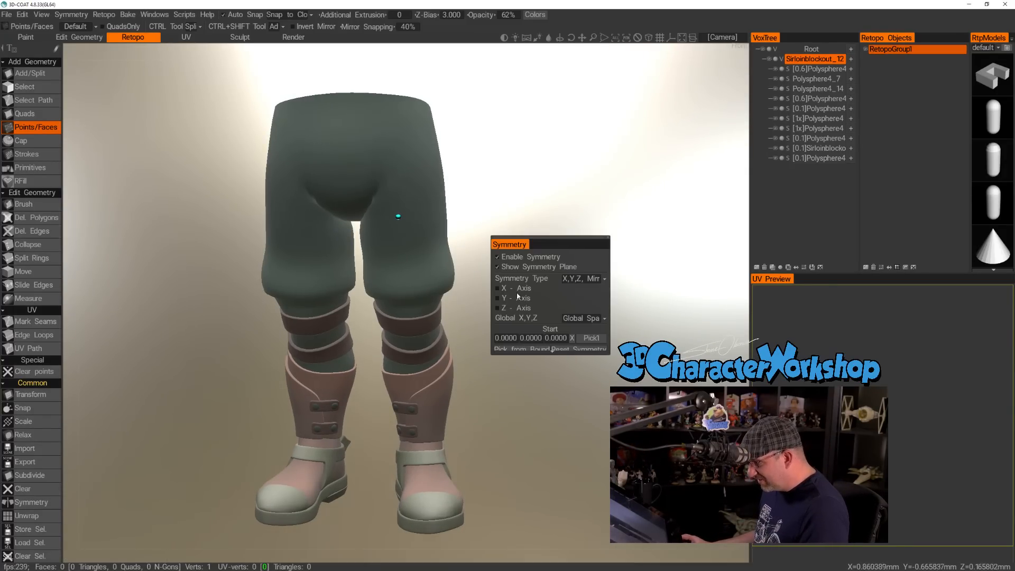
{"action": "scroll", "coordinate": [540, 314], "scroll_direction": "down", "scroll_amount": 1}
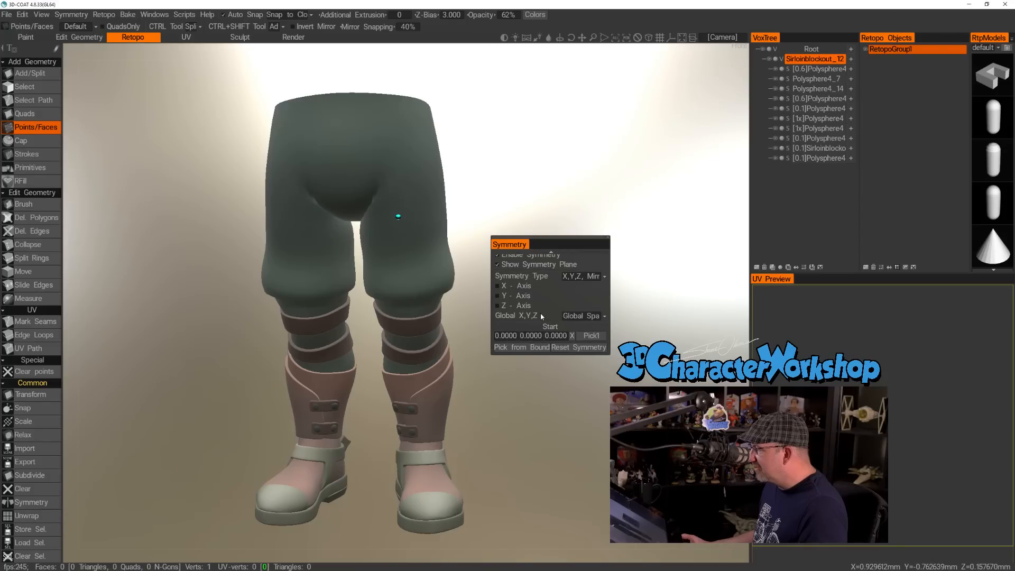
{"action": "left_click_drag", "start_coordinate": [565, 354], "coordinate": [566, 394]}
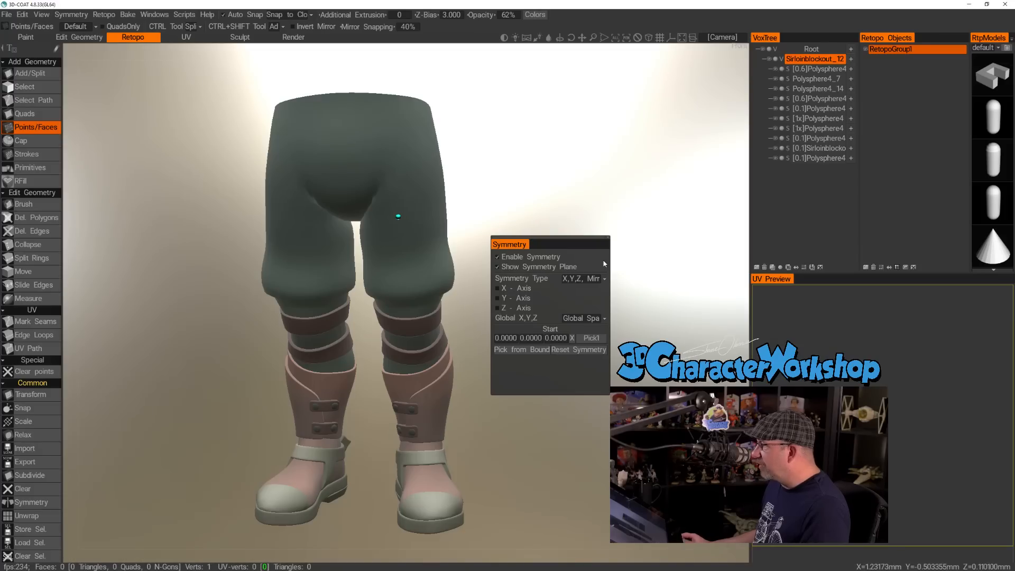
{"action": "left_click", "coordinate": [608, 238]}
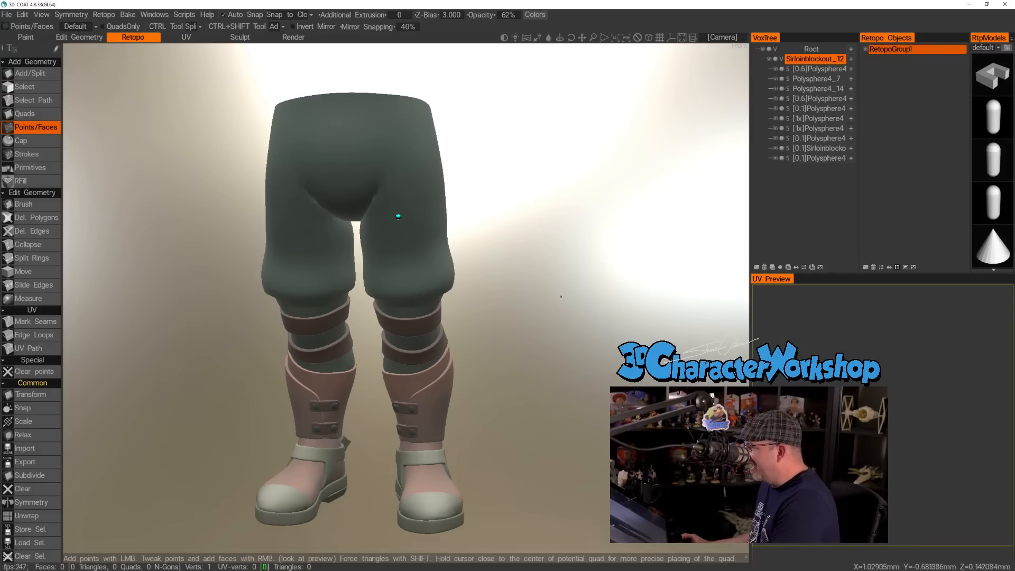
{"action": "key", "text": "s"}
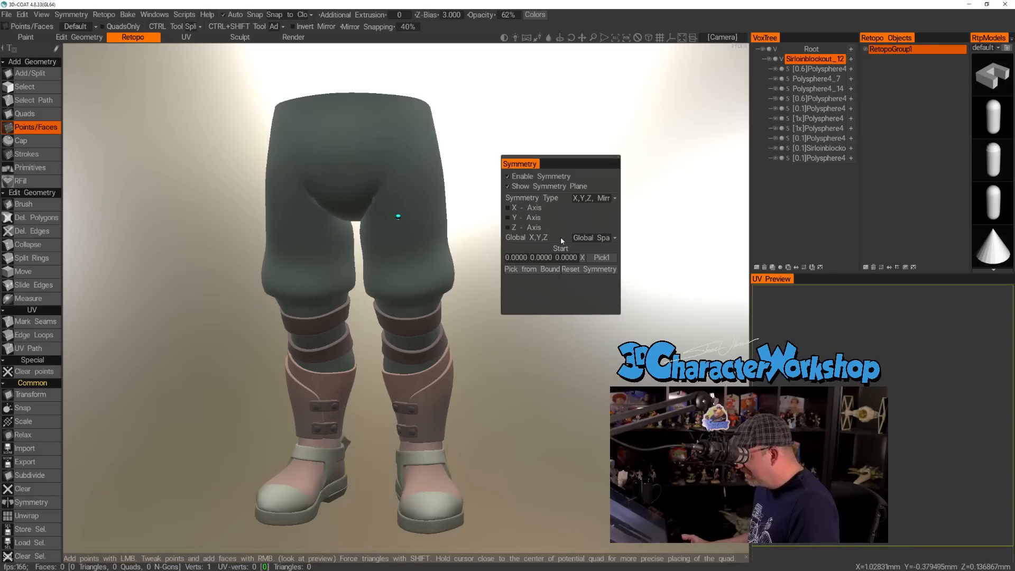
{"action": "left_click", "coordinate": [514, 209]}
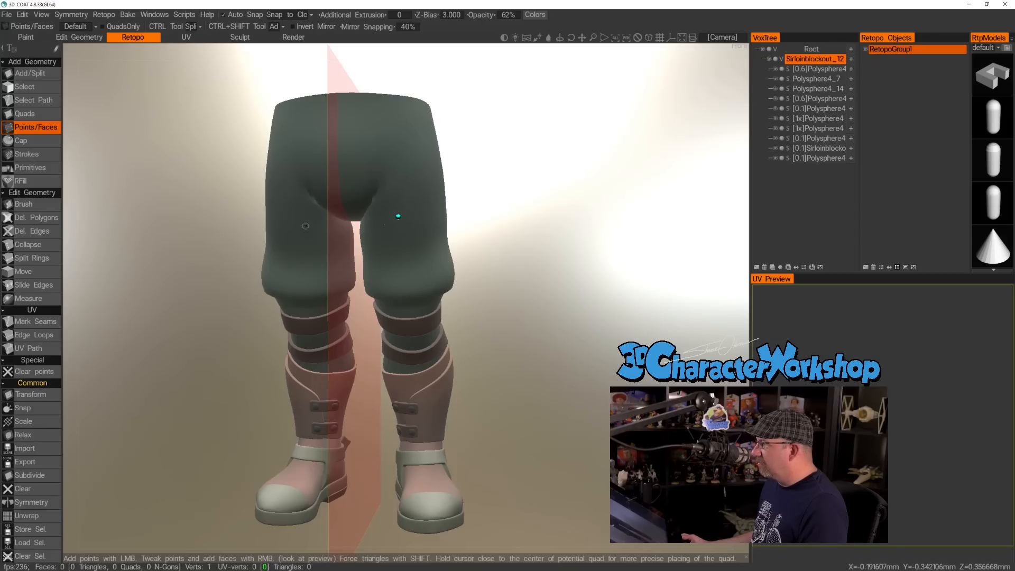
Place retopology points on the outer side and the back of the left thigh, level with the front point.
{"action": "left_click_drag", "start_coordinate": [524, 244], "coordinate": [346, 227]}
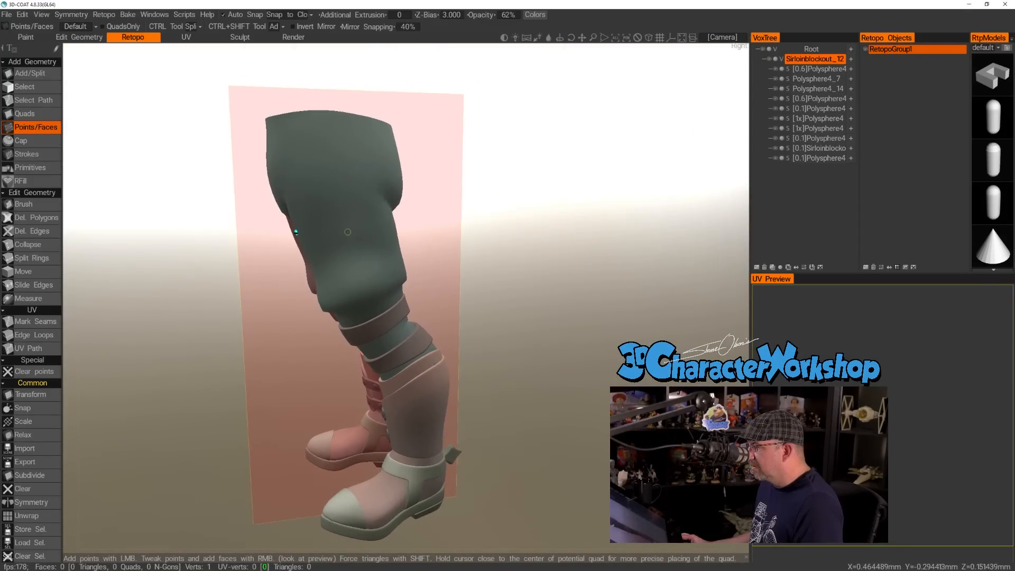
{"action": "left_click", "coordinate": [345, 225]}
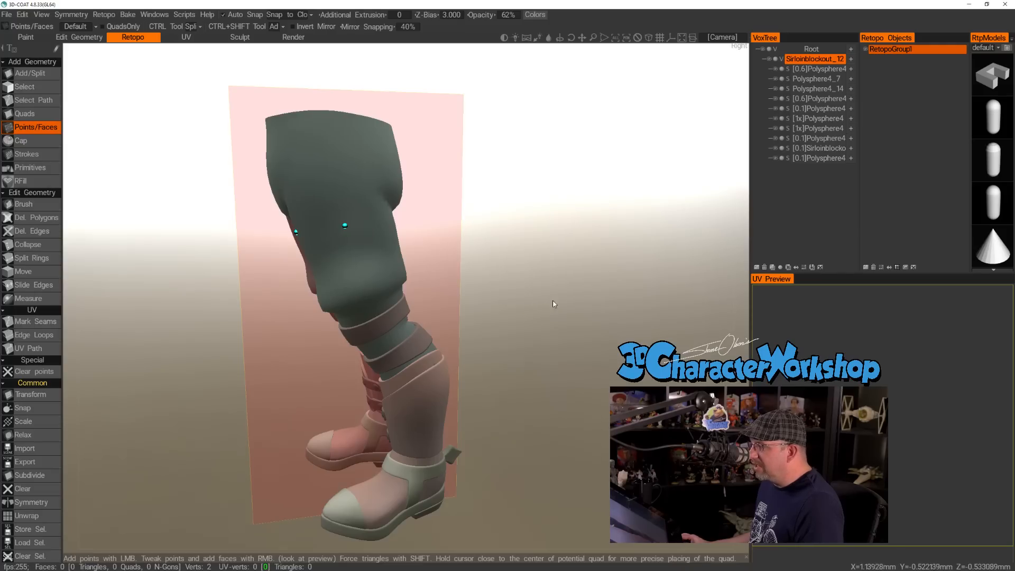
{"action": "left_click_drag", "start_coordinate": [548, 299], "coordinate": [609, 299]}
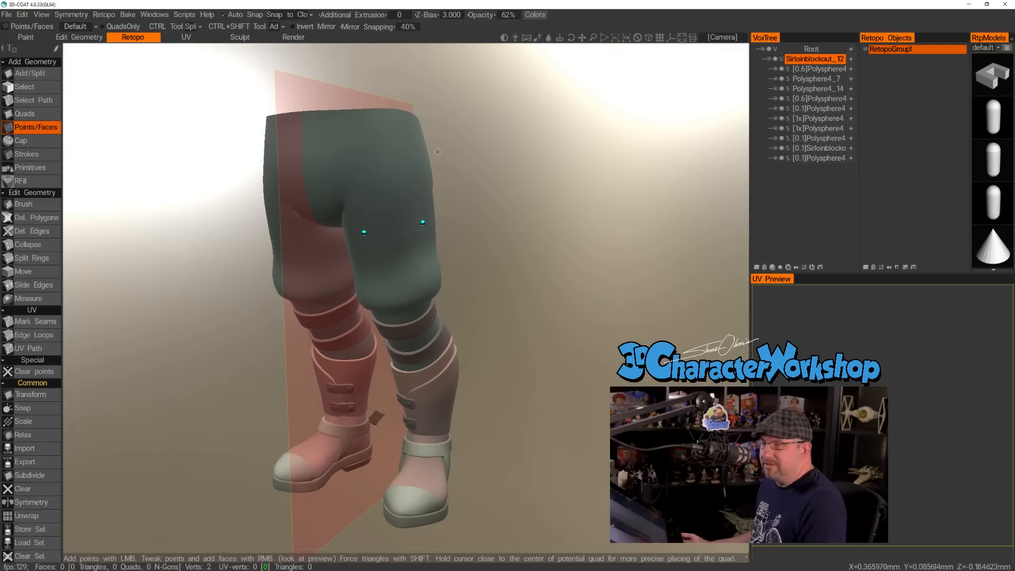
{"action": "left_click_drag", "start_coordinate": [510, 220], "coordinate": [474, 222]}
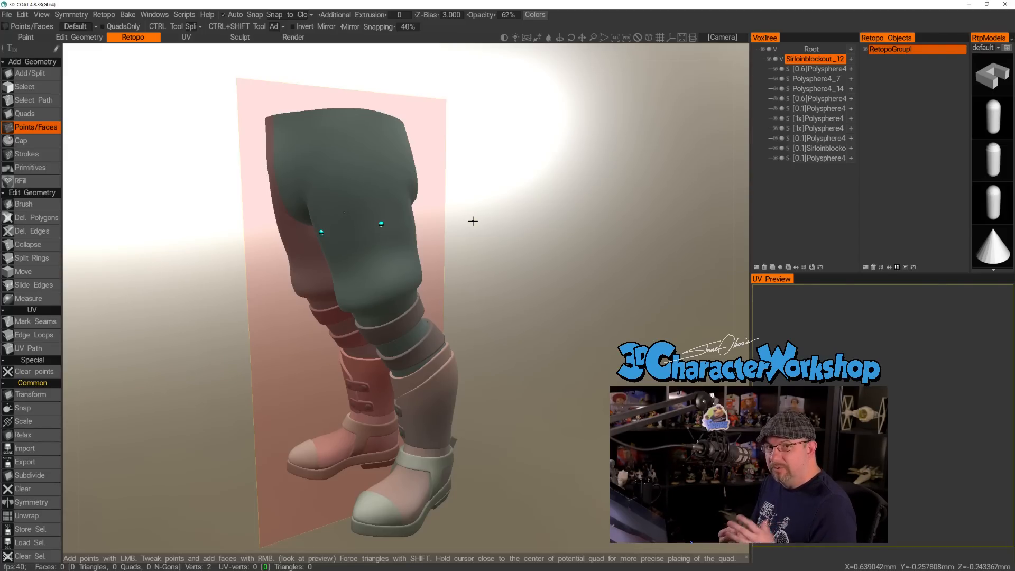
{"action": "left_click_drag", "start_coordinate": [487, 220], "coordinate": [340, 231]}
{"action": "left_click", "coordinate": [318, 219]}
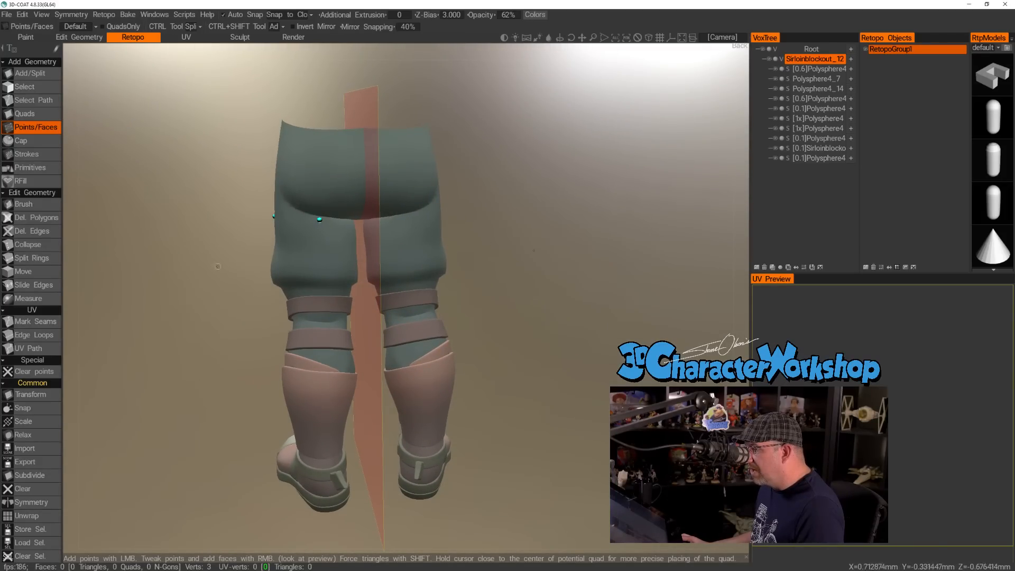
Place a retopology point on the inner side of the left thigh, just below the crotch.
{"action": "left_click_drag", "start_coordinate": [139, 265], "coordinate": [100, 263]}
{"action": "right_click_drag", "start_coordinate": [99, 264], "coordinate": [239, 194]}
{"action": "middle_click_drag", "start_coordinate": [239, 194], "coordinate": [386, 286]}
{"action": "left_click_drag", "start_coordinate": [408, 276], "coordinate": [422, 243], "text": "alt"}
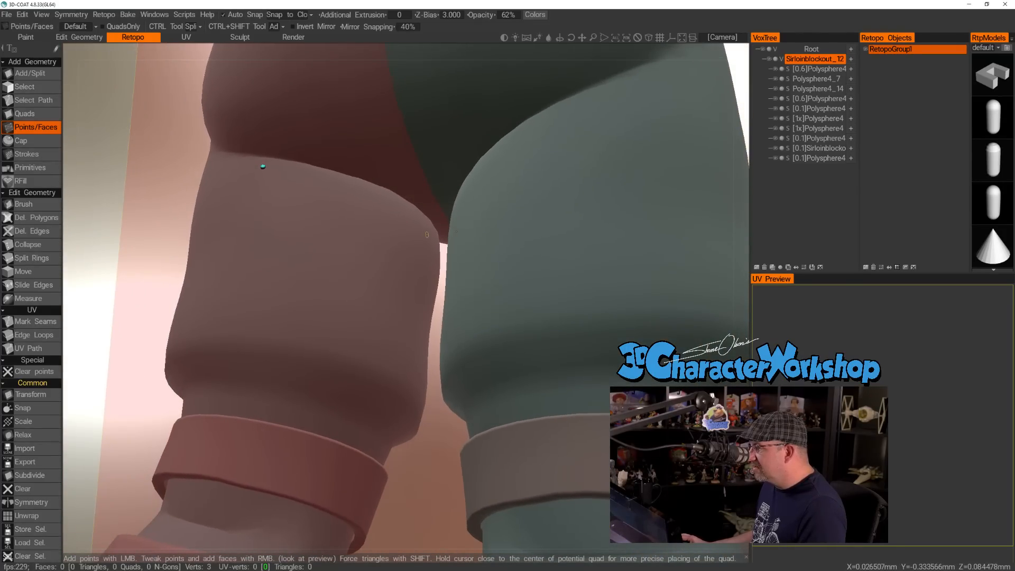
{"action": "left_click", "coordinate": [427, 225]}
{"action": "right_click_drag", "start_coordinate": [382, 274], "coordinate": [285, 263], "text": "alt"}
{"action": "left_click_drag", "start_coordinate": [286, 262], "coordinate": [528, 277], "text": "alt"}
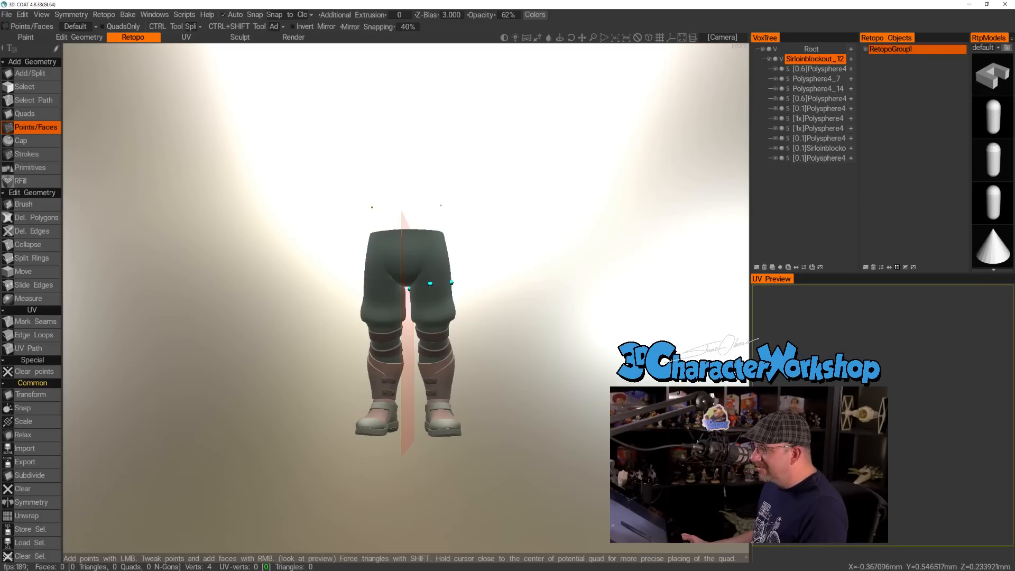
Add in-between points on the left thigh, from front to outer side and from front to inner side.
{"action": "left_click_drag", "start_coordinate": [315, 390], "coordinate": [323, 396], "text": "alt"}
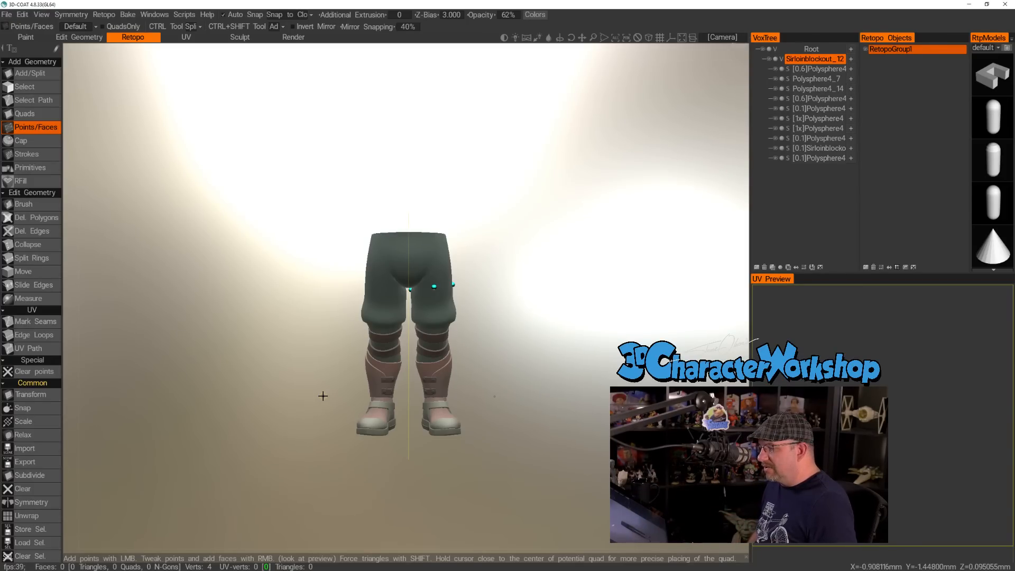
{"action": "left_click_drag", "start_coordinate": [538, 386], "coordinate": [512, 341]}
{"action": "right_click_drag", "start_coordinate": [512, 338], "coordinate": [506, 401]}
{"action": "left_click_drag", "start_coordinate": [571, 366], "coordinate": [521, 313]}
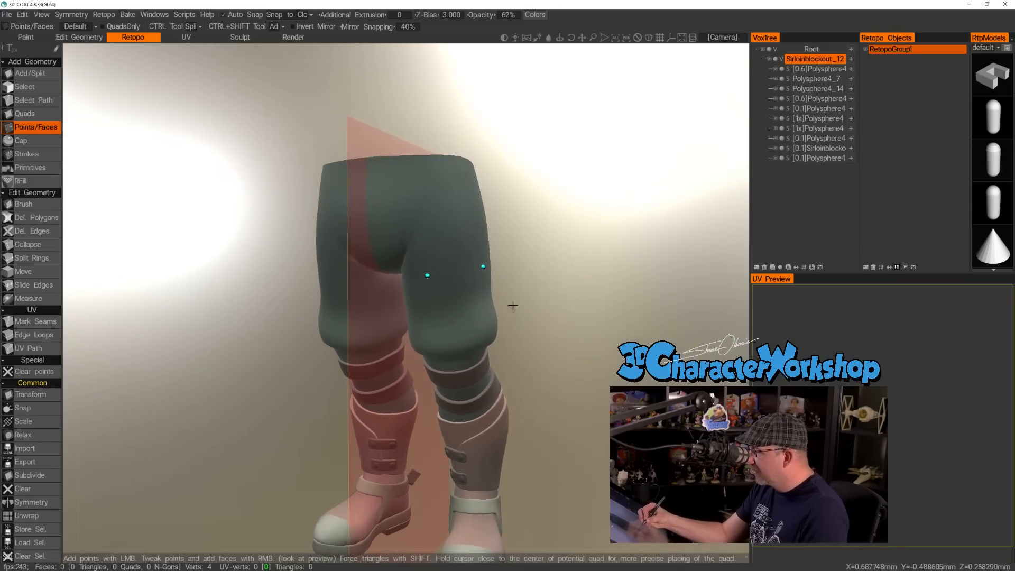
{"action": "left_click", "coordinate": [454, 273]}
{"action": "left_click_drag", "start_coordinate": [556, 397], "coordinate": [656, 374]}
{"action": "left_click", "coordinate": [451, 267]}
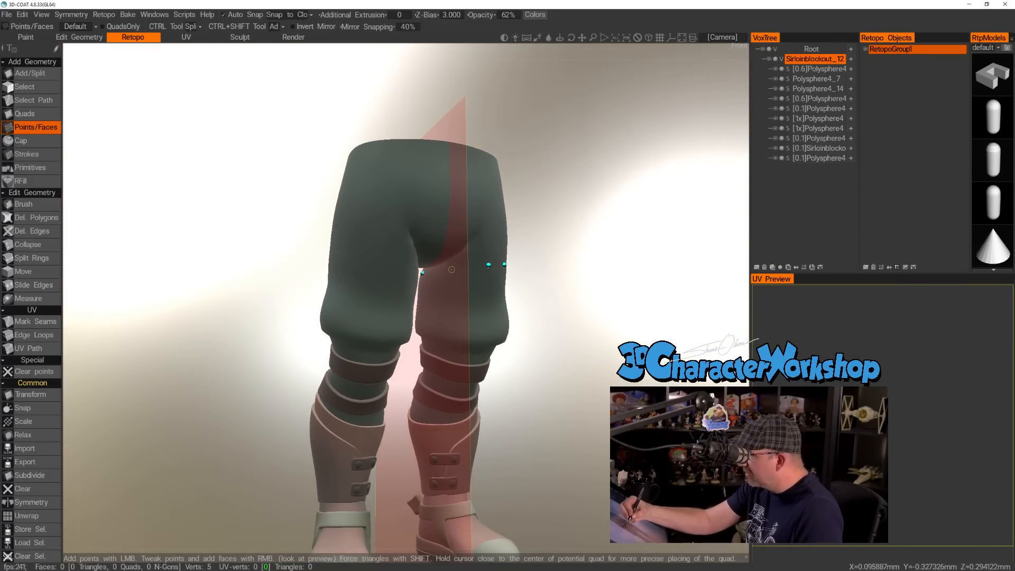
Complete the upper thigh ring with in-between points on either side of the back point.
{"action": "left_click_drag", "start_coordinate": [584, 396], "coordinate": [400, 411]}
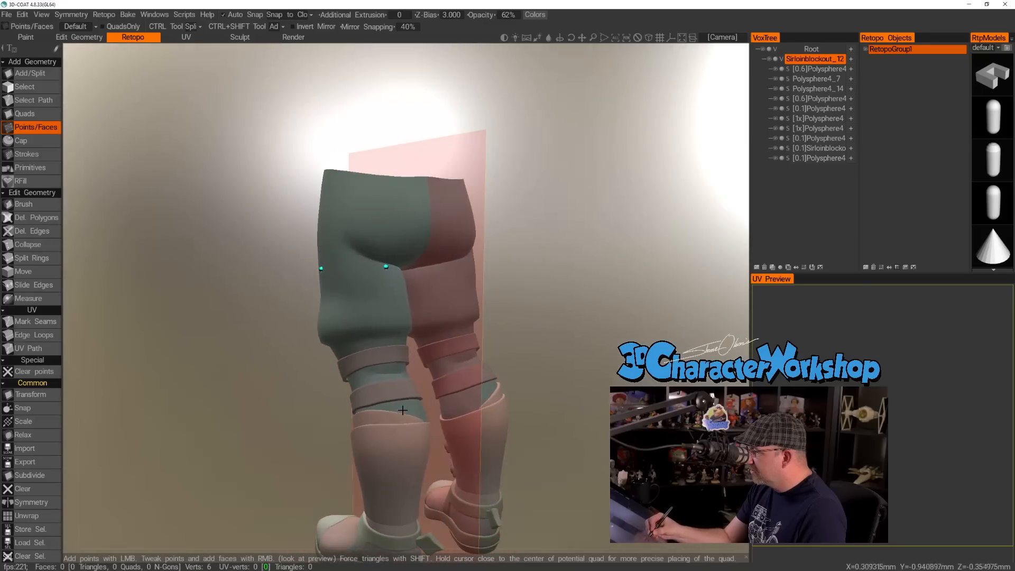
{"action": "left_click", "coordinate": [354, 267]}
{"action": "left_click_drag", "start_coordinate": [265, 452], "coordinate": [214, 446]}
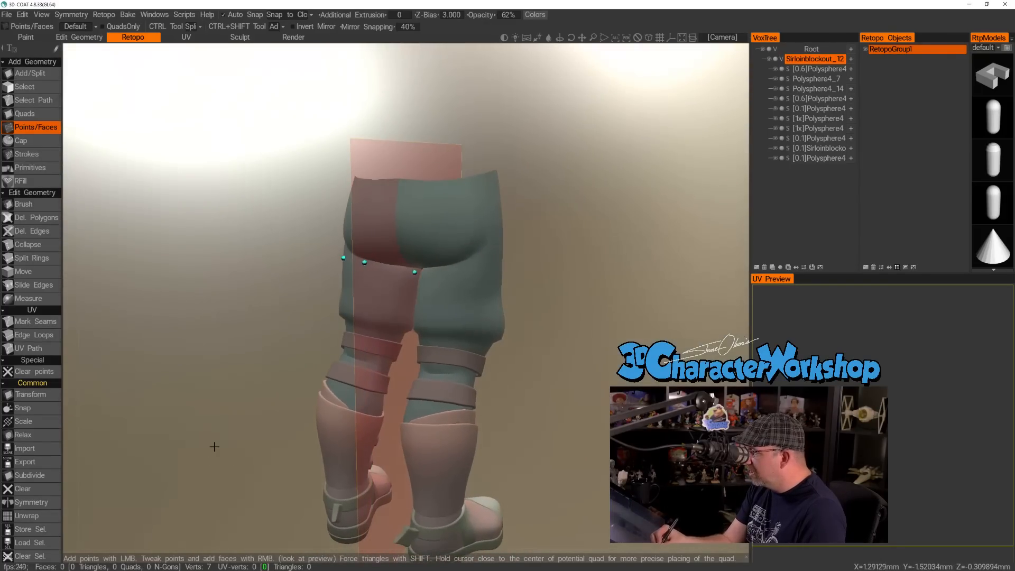
{"action": "left_click", "coordinate": [390, 269]}
Start a second ring of retopology points lower on the left thigh, from the front to the outer side.
{"action": "mouse_move", "coordinate": [547, 382]}
{"action": "left_mouse_down"}
{"action": "mouse_move", "coordinate": [628, 394]}
{"action": "mouse_move", "coordinate": [576, 369]}
{"action": "mouse_move", "coordinate": [634, 361]}
{"action": "mouse_move", "coordinate": [588, 377]}
{"action": "left_mouse_up"}
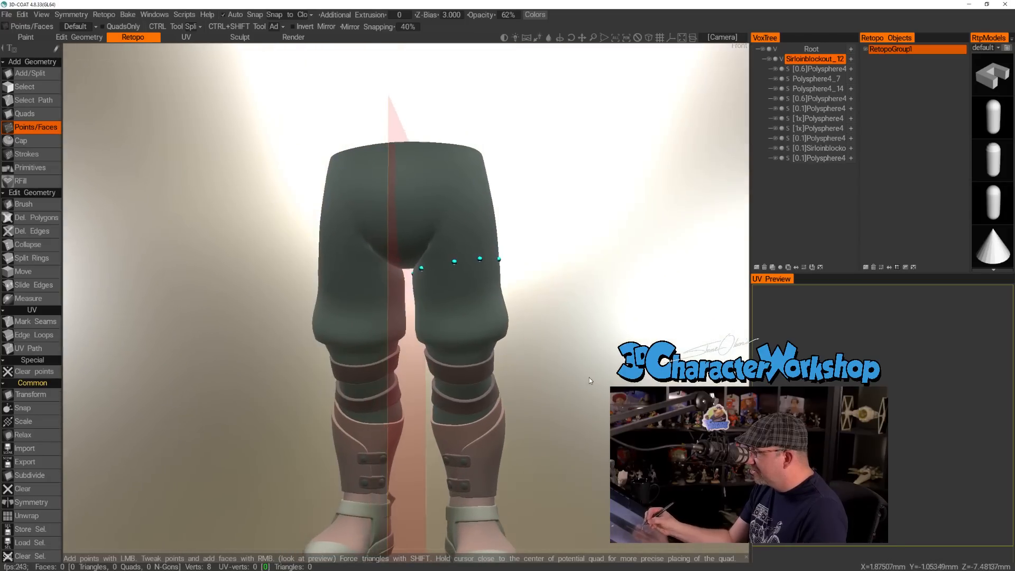
{"action": "left_click", "coordinate": [455, 291]}
{"action": "left_click", "coordinate": [483, 285]}
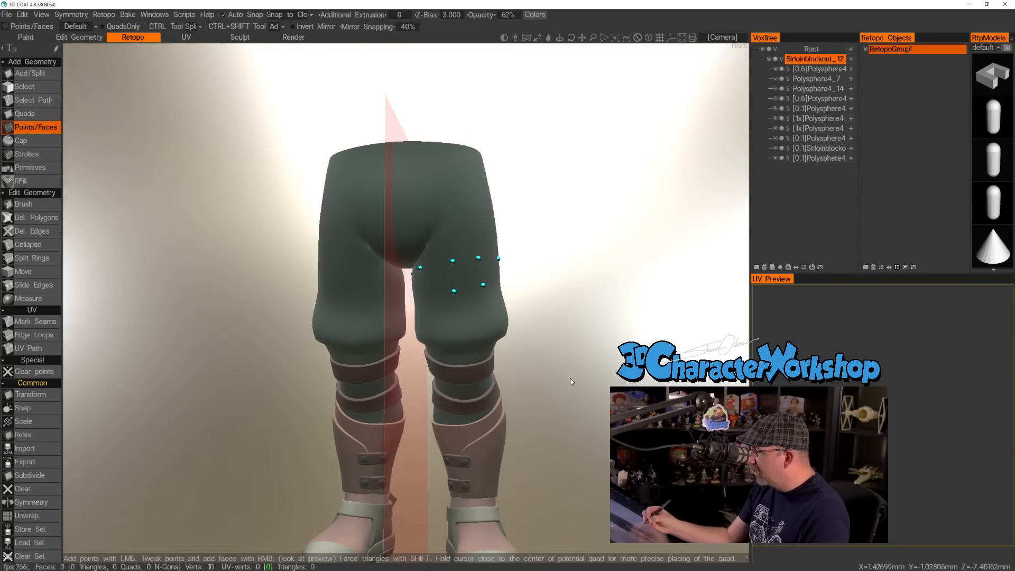
{"action": "left_click_drag", "start_coordinate": [572, 378], "coordinate": [484, 370]}
{"action": "left_click", "coordinate": [402, 292]}
Continue the lower ring of points across the back of the left thigh, beneath the upper ring's back points.
{"action": "left_click_drag", "start_coordinate": [575, 342], "coordinate": [516, 340]}
{"action": "left_click", "coordinate": [382, 294]}
{"action": "left_click_drag", "start_coordinate": [600, 342], "coordinate": [516, 342]}
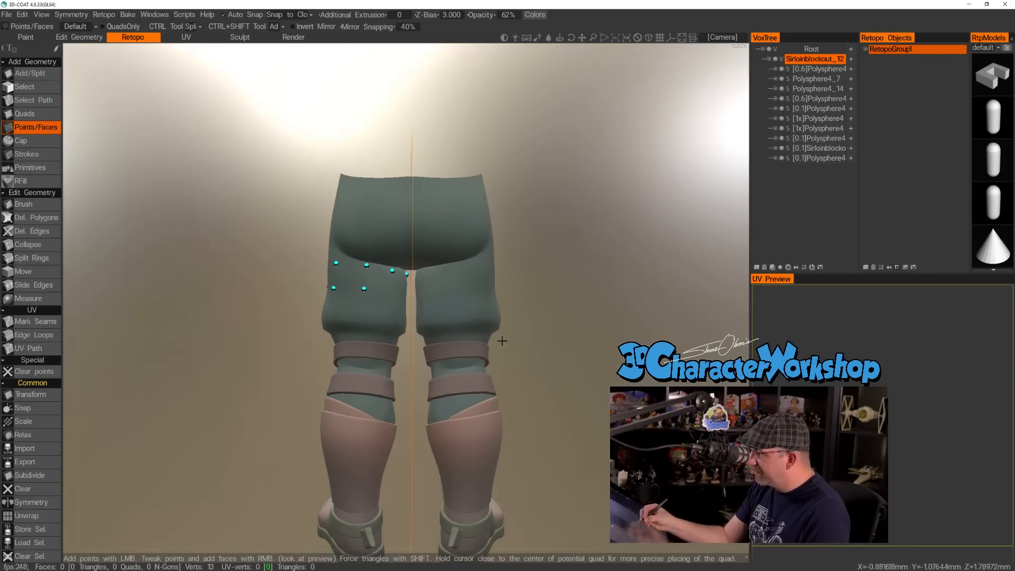
{"action": "left_click", "coordinate": [393, 291]}
{"action": "left_click", "coordinate": [381, 279]}
{"action": "key", "text": "ctrl+z"}
Complete the lower ring with points on the front-inner and inner sides of the left thigh.
{"action": "right_click_drag", "start_coordinate": [522, 313], "coordinate": [600, 342]}
{"action": "left_click_drag", "start_coordinate": [600, 342], "coordinate": [629, 343]}
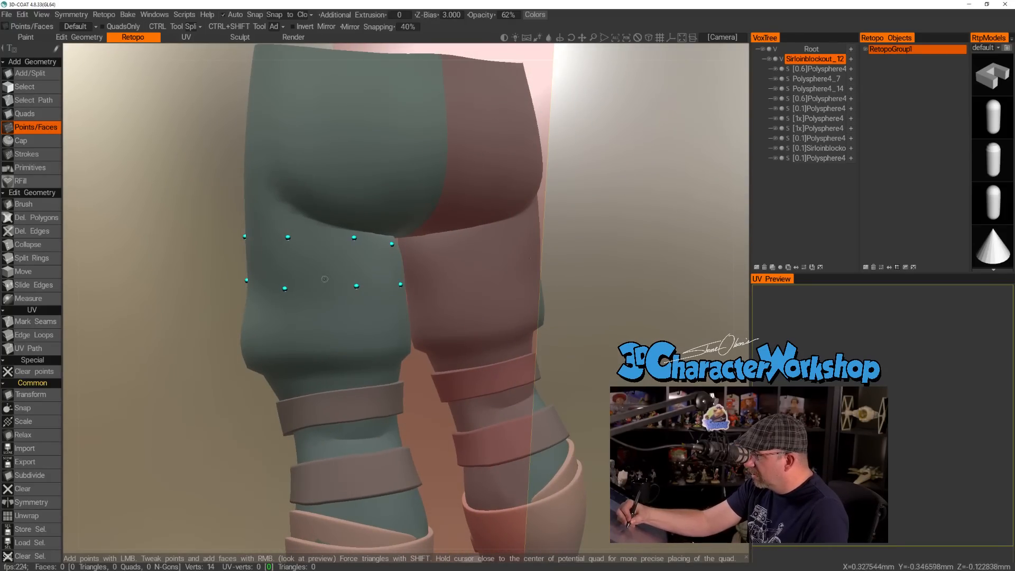
{"action": "right_click_drag", "start_coordinate": [577, 315], "coordinate": [506, 299]}
{"action": "left_click_drag", "start_coordinate": [522, 328], "coordinate": [544, 317]}
{"action": "right_click_drag", "start_coordinate": [544, 317], "coordinate": [515, 390]}
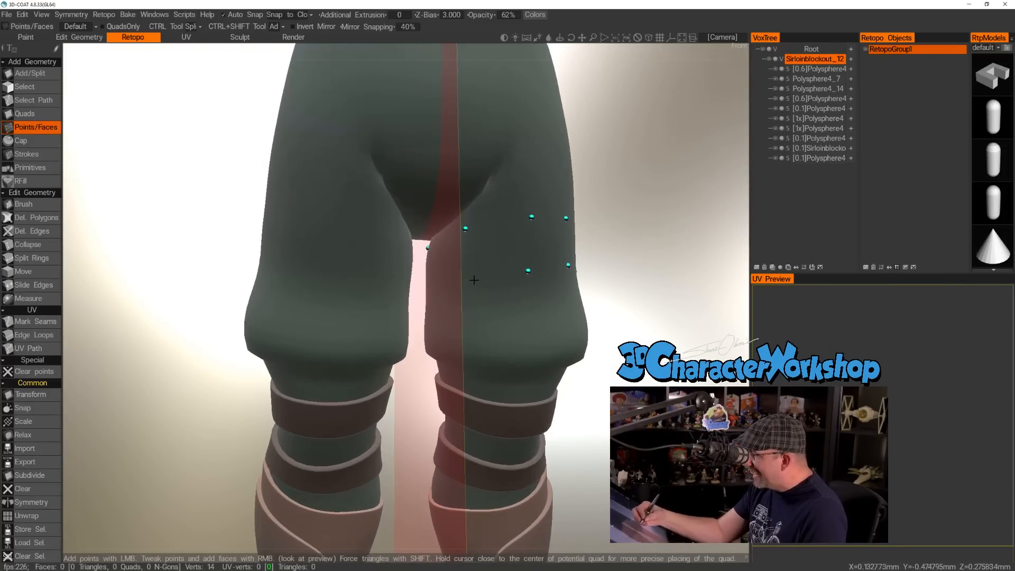
{"action": "left_click", "coordinate": [469, 285]}
{"action": "right_click_drag", "start_coordinate": [604, 353], "coordinate": [598, 345]}
{"action": "left_click_drag", "start_coordinate": [598, 345], "coordinate": [617, 350]}
{"action": "left_click", "coordinate": [431, 285]}
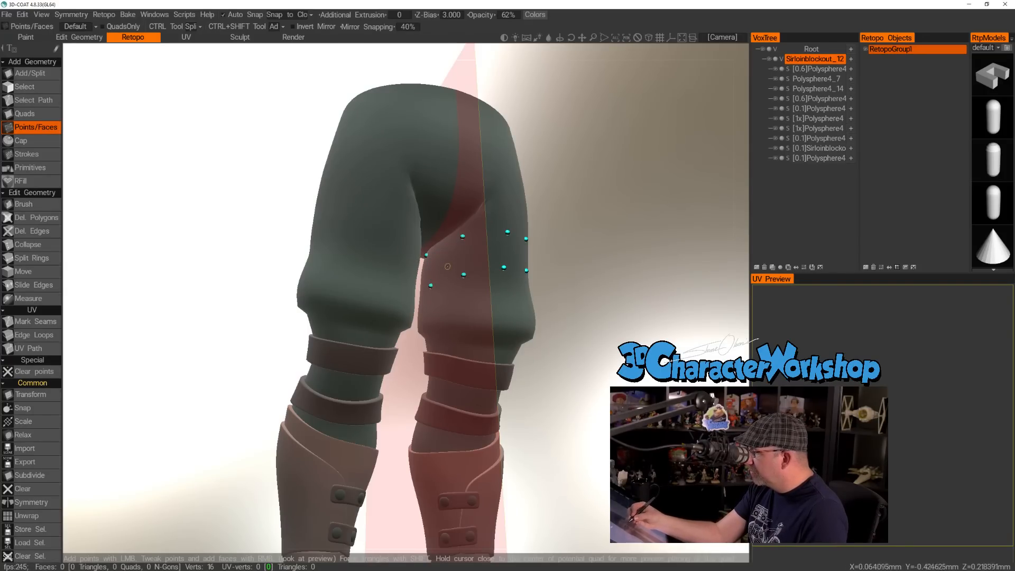
Try to form a quad between the two point rings on the front of the left thigh.
{"action": "left_click_drag", "start_coordinate": [583, 238], "coordinate": [539, 251]}
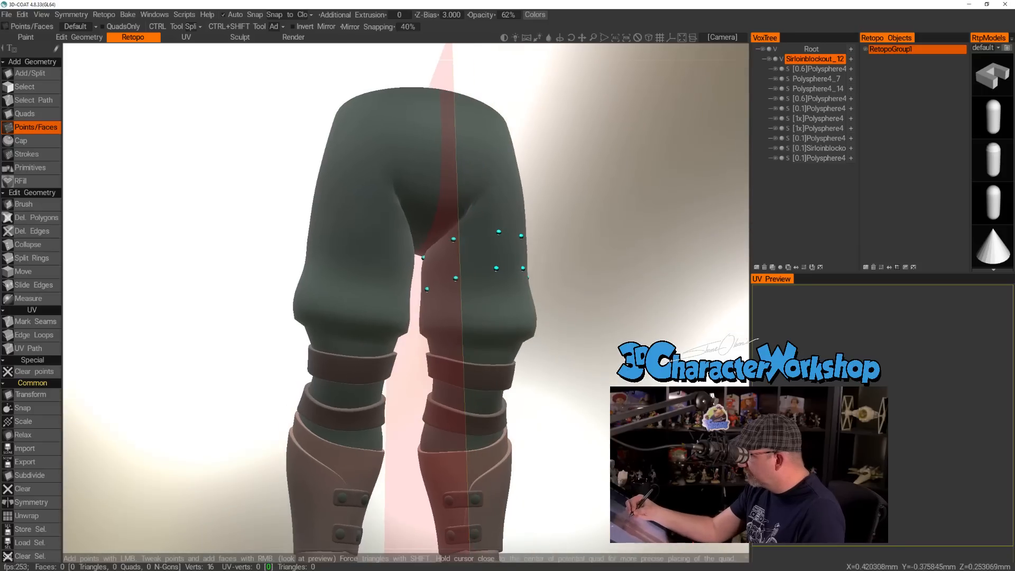
{"action": "left_click_drag", "start_coordinate": [593, 305], "coordinate": [570, 333]}
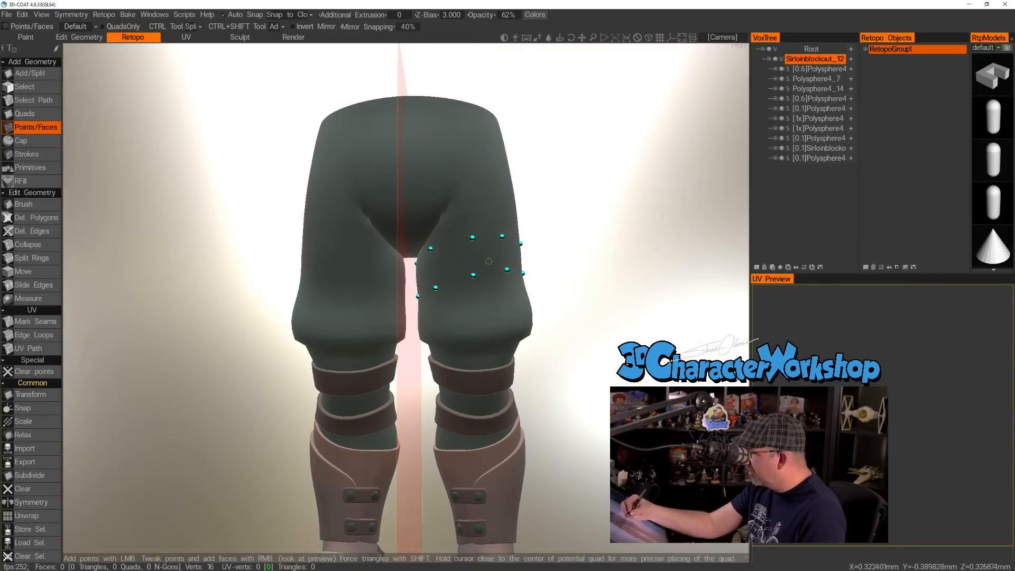
{"action": "left_click_drag", "start_coordinate": [591, 287], "coordinate": [500, 298]}
{"action": "left_click_drag", "start_coordinate": [530, 280], "coordinate": [547, 359]}
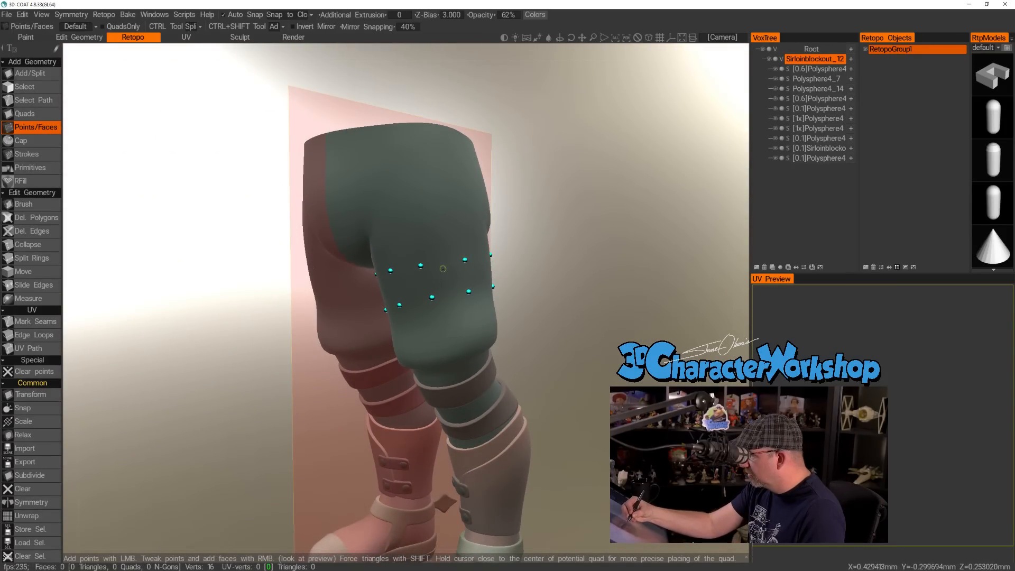
{"action": "key", "text": "space"}
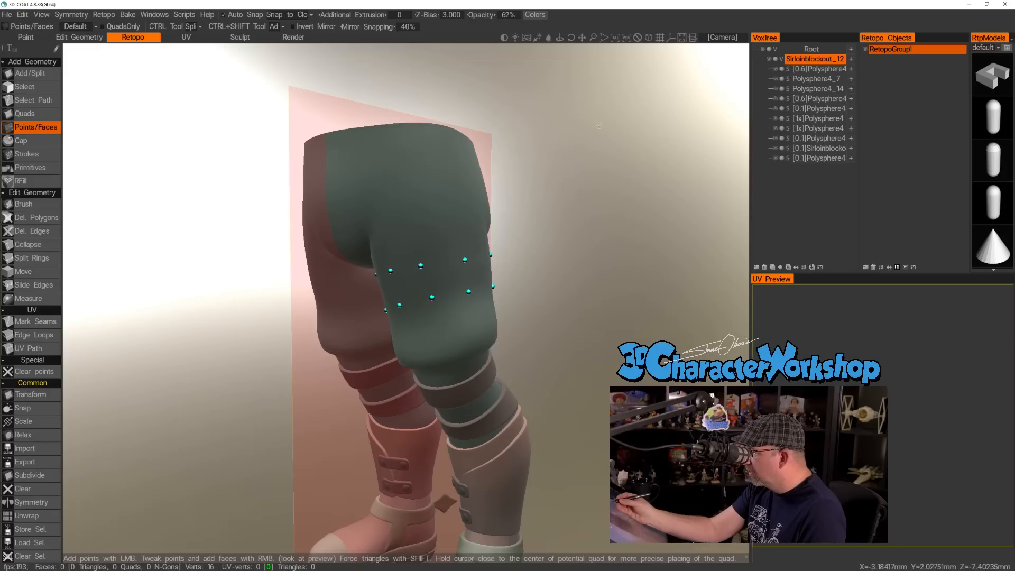
{"action": "left_click_drag", "start_coordinate": [516, 307], "coordinate": [534, 340]}
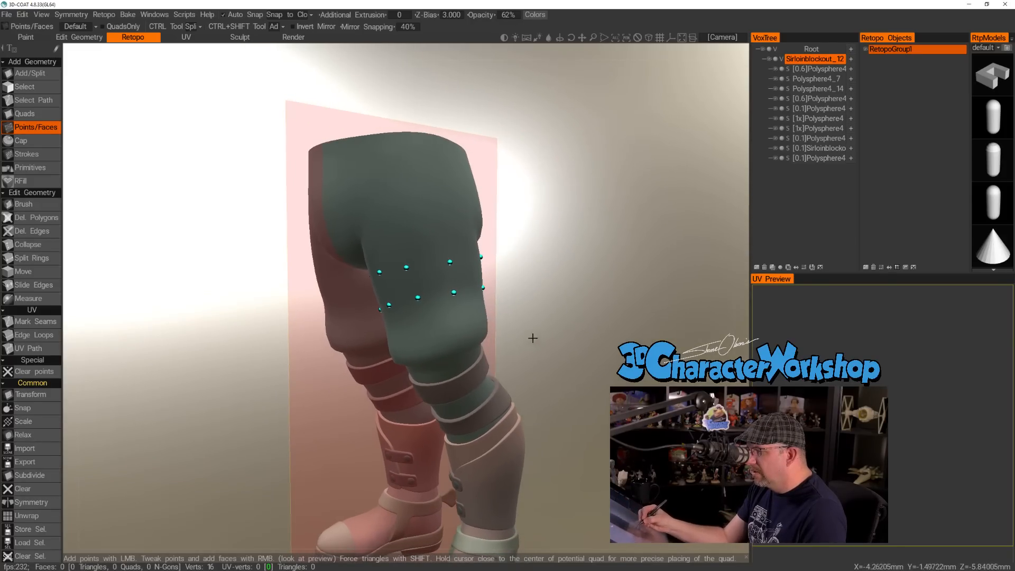
{"action": "left_click_drag", "start_coordinate": [435, 273], "coordinate": [478, 290]}
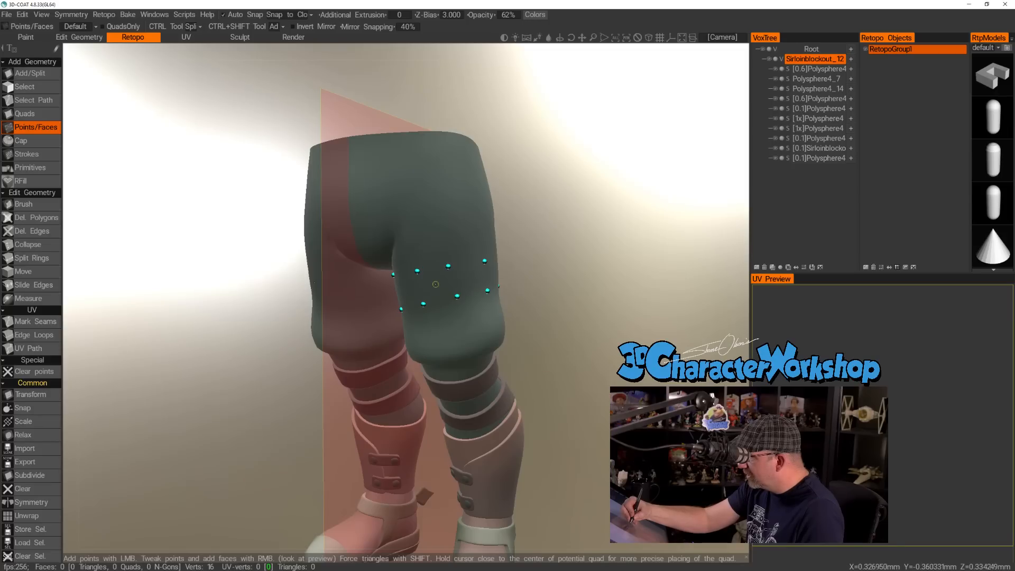
{"action": "key", "text": "s"}
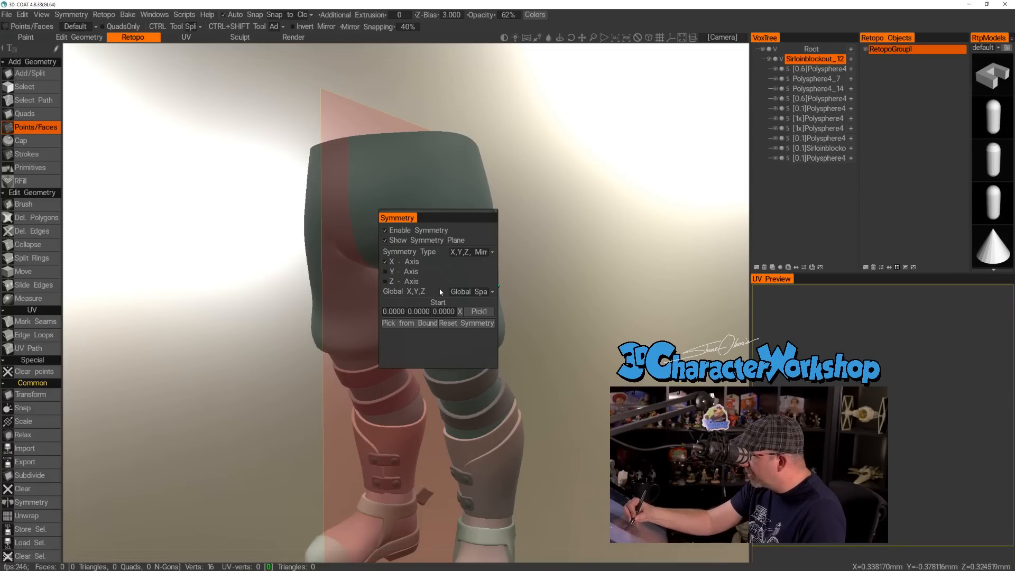
{"action": "key", "text": "grave"}
{"action": "key", "text": "grave"}
{"action": "key", "text": "c"}
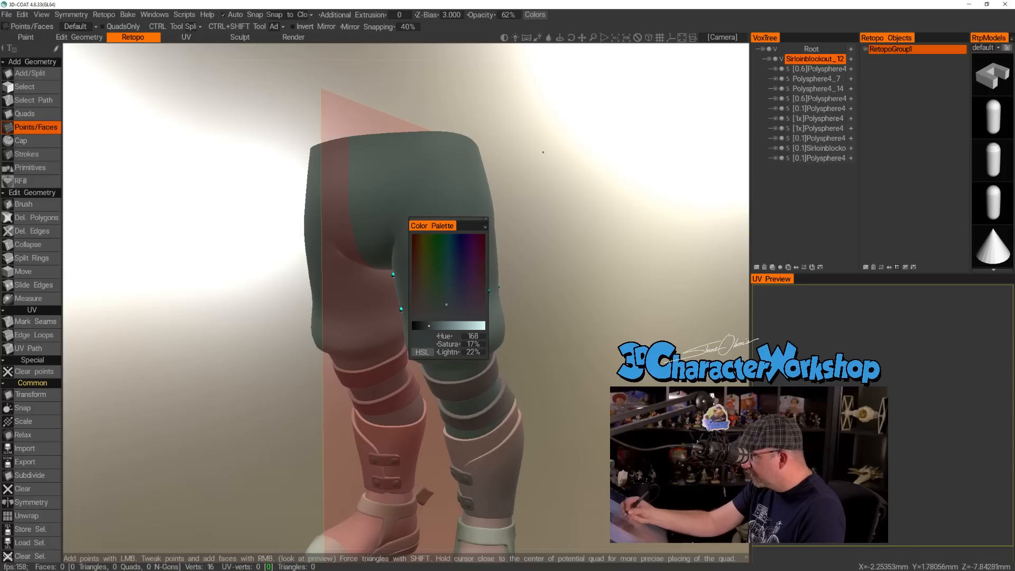
{"action": "left_click", "coordinate": [486, 217]}
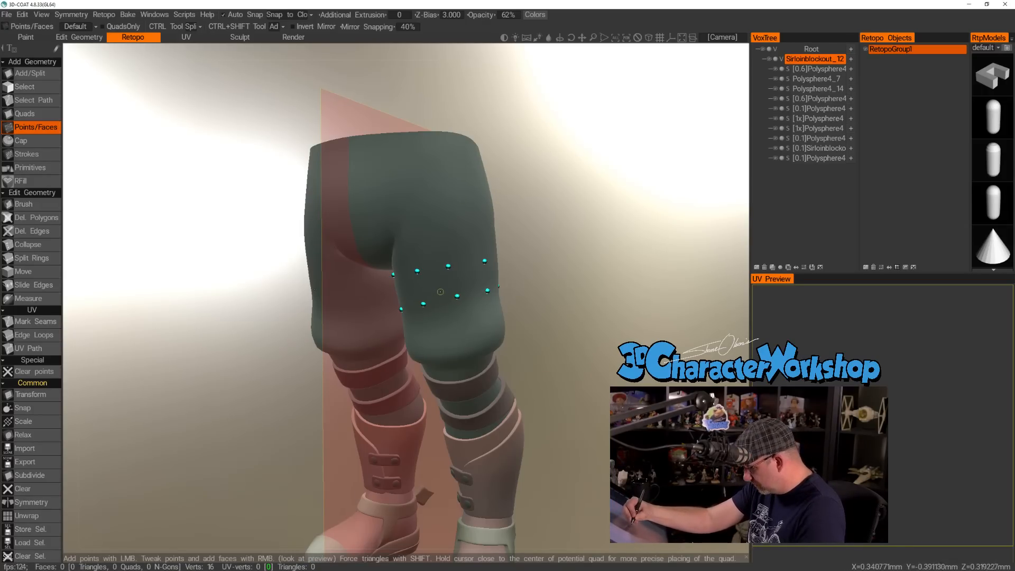
Add another retopology point to the lower ring on the outer side of the left thigh.
{"action": "right_click_drag", "start_coordinate": [551, 309], "coordinate": [569, 325]}
{"action": "mouse_move", "coordinate": [573, 344]}
{"action": "left_mouse_down"}
{"action": "mouse_move", "coordinate": [578, 355]}
{"action": "mouse_move", "coordinate": [566, 344]}
{"action": "left_mouse_up"}
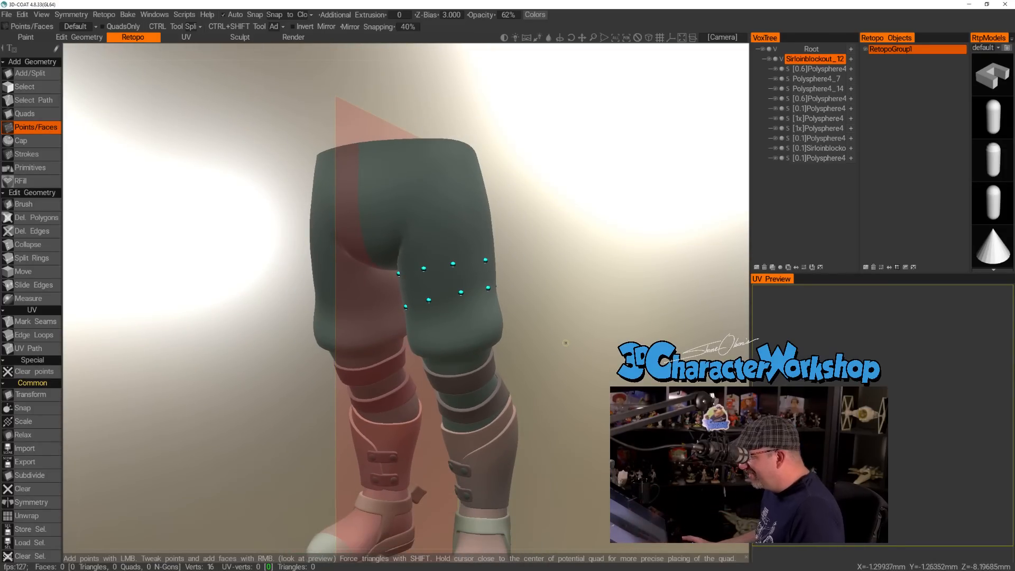
{"action": "left_click_drag", "start_coordinate": [165, 233], "coordinate": [184, 227]}
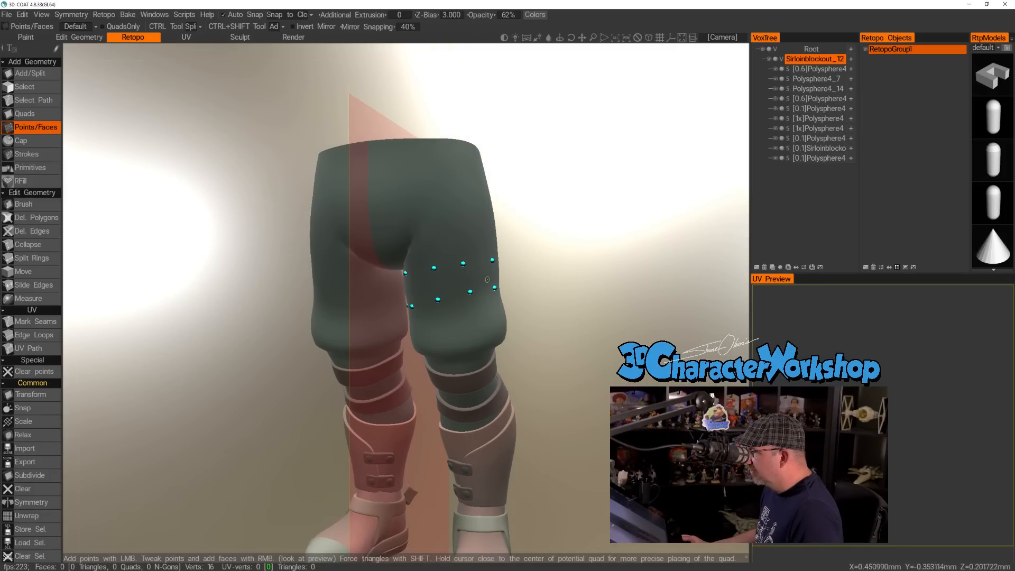
{"action": "left_click_drag", "start_coordinate": [585, 288], "coordinate": [404, 309]}
{"action": "left_click", "coordinate": [388, 311]}
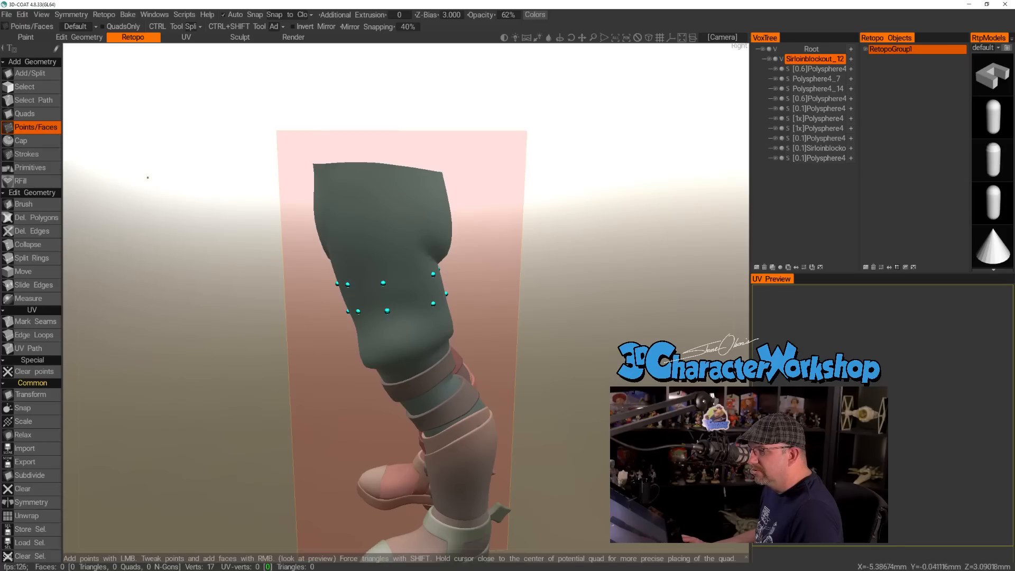
Nudge the ring points on the outer side and back of the left thigh with the Brush tool.
{"action": "left_click", "coordinate": [50, 205]}
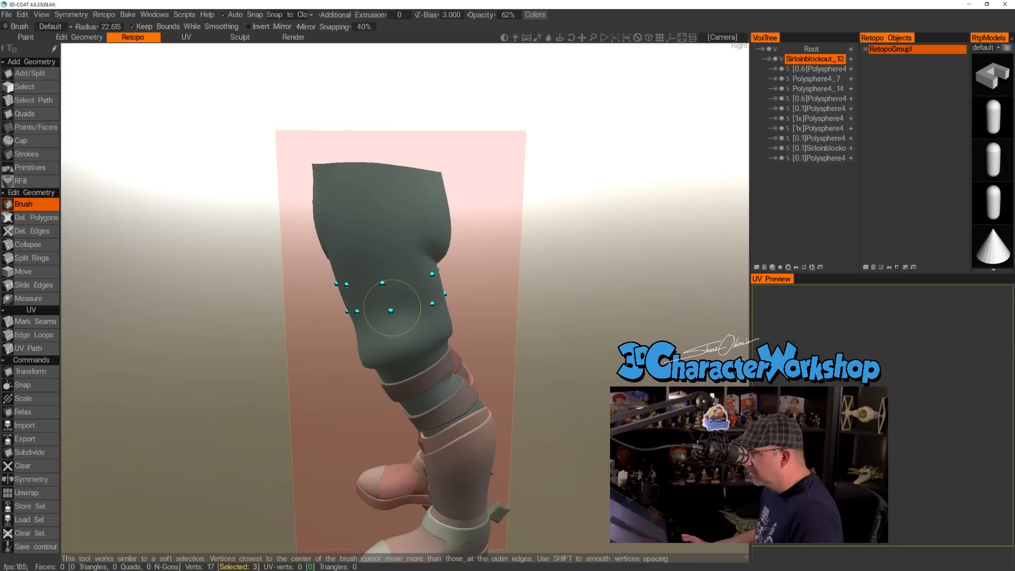
{"action": "left_click_drag", "start_coordinate": [382, 283], "coordinate": [386, 281]}
{"action": "left_click_drag", "start_coordinate": [526, 311], "coordinate": [453, 313]}
{"action": "left_click_drag", "start_coordinate": [370, 275], "coordinate": [368, 276]}
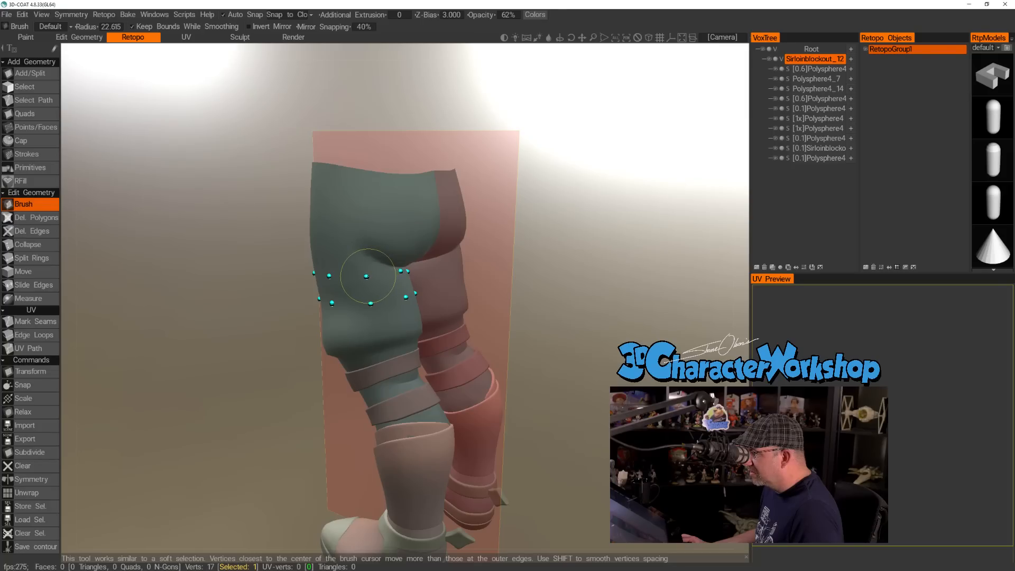
{"action": "left_click_drag", "start_coordinate": [521, 290], "coordinate": [366, 283]}
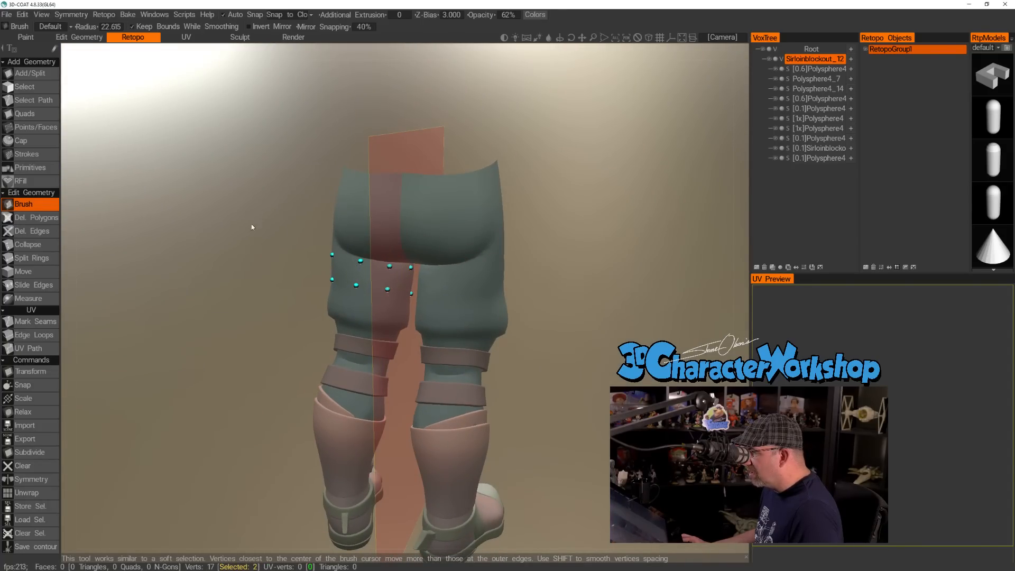
Try to create a face between four points at the back of the left thigh with Points/Faces.
{"action": "left_click", "coordinate": [32, 74]}
{"action": "left_click_drag", "start_coordinate": [209, 280], "coordinate": [111, 275]}
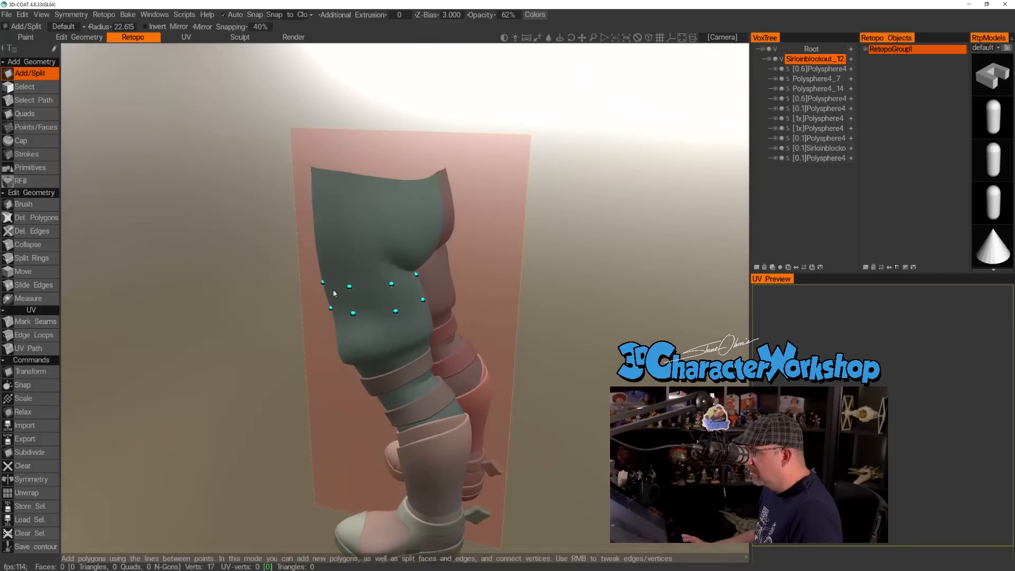
{"action": "left_click", "coordinate": [32, 127]}
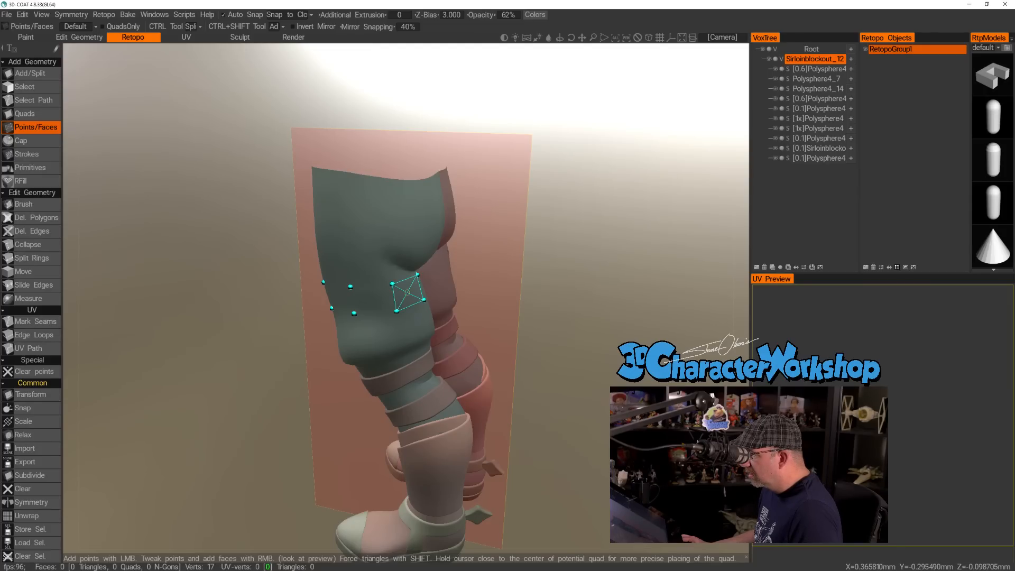
{"action": "left_click_drag", "start_coordinate": [626, 294], "coordinate": [597, 298]}
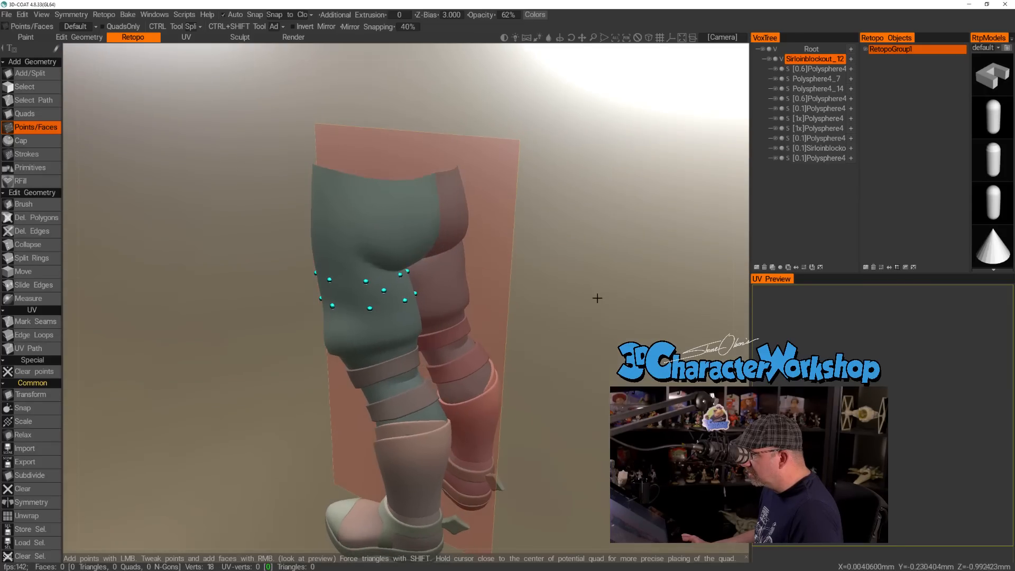
{"action": "right_click_drag", "start_coordinate": [595, 276], "coordinate": [564, 328]}
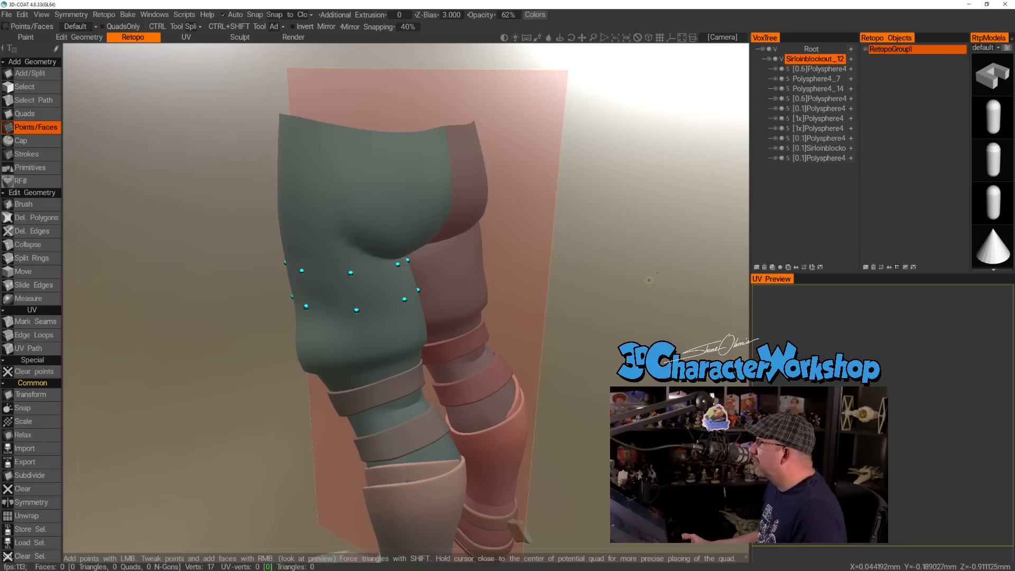
Try placing four points on the front of the right thigh and forming a quad between them.
{"action": "scroll", "coordinate": [643, 290], "scroll_direction": "down", "scroll_amount": 5}
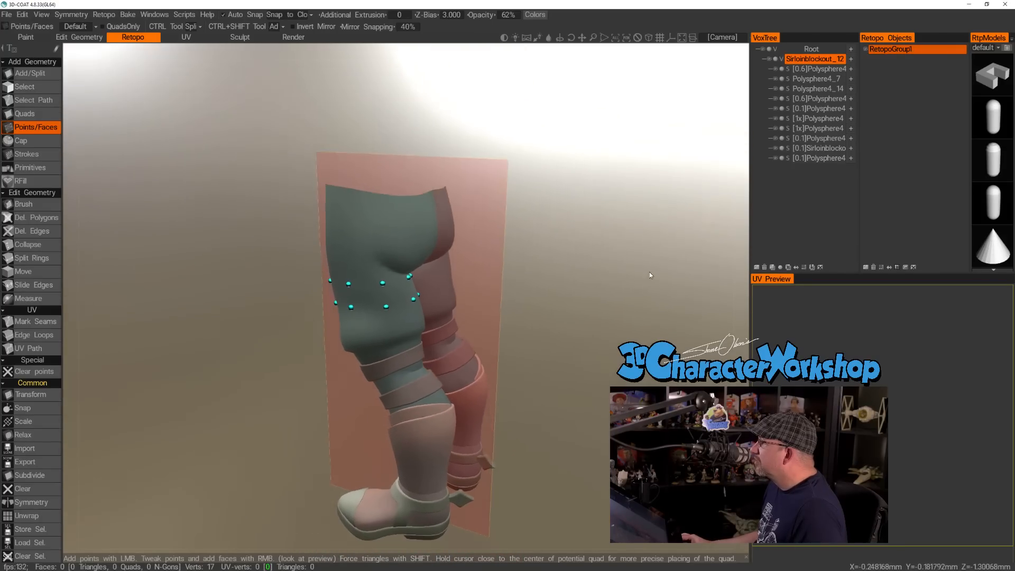
{"action": "left_click_drag", "start_coordinate": [648, 271], "coordinate": [607, 262]}
{"action": "scroll", "coordinate": [386, 293], "scroll_direction": "up", "scroll_amount": 6}
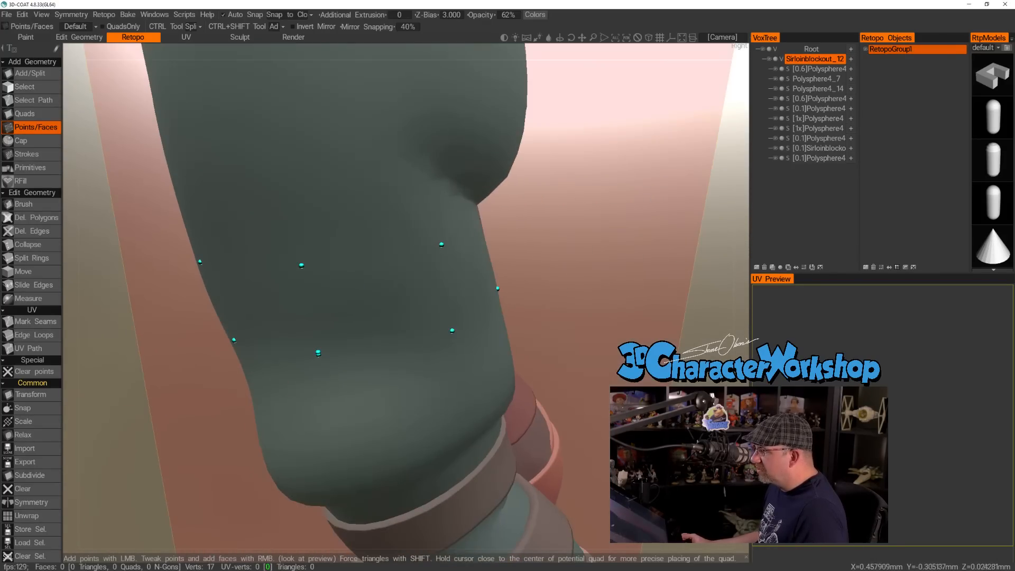
{"action": "scroll", "coordinate": [367, 298], "scroll_direction": "down", "scroll_amount": 5}
{"action": "left_click_drag", "start_coordinate": [276, 349], "coordinate": [357, 299]}
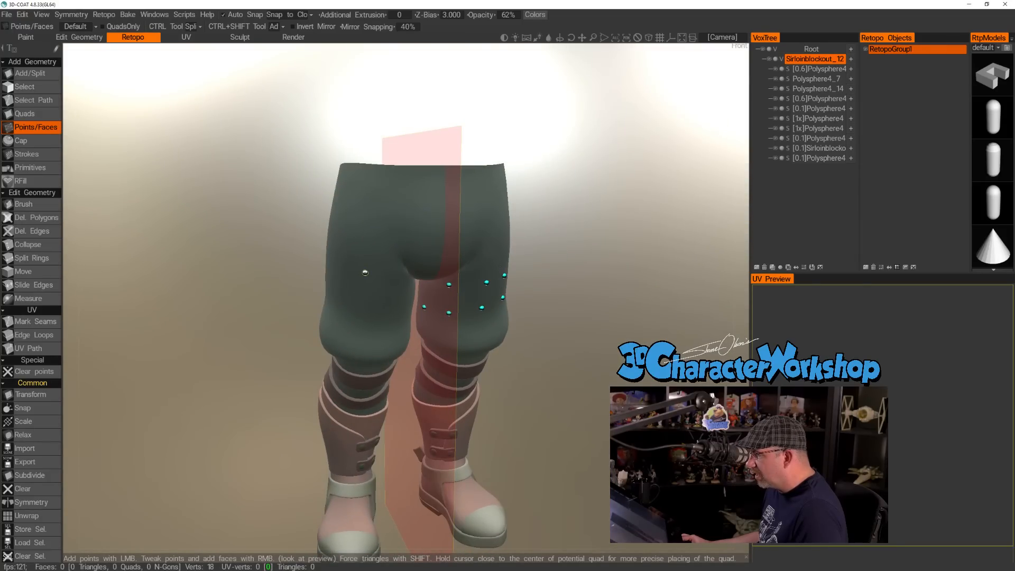
{"action": "left_click", "coordinate": [390, 277]}
{"action": "left_click", "coordinate": [391, 314]}
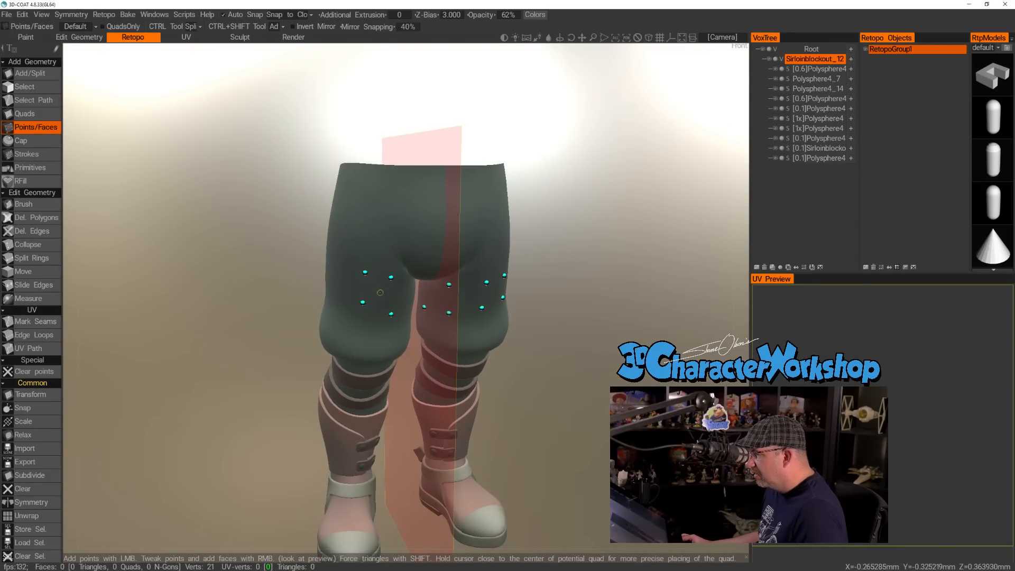
{"action": "scroll", "coordinate": [274, 302], "scroll_direction": "up", "scroll_amount": 8}
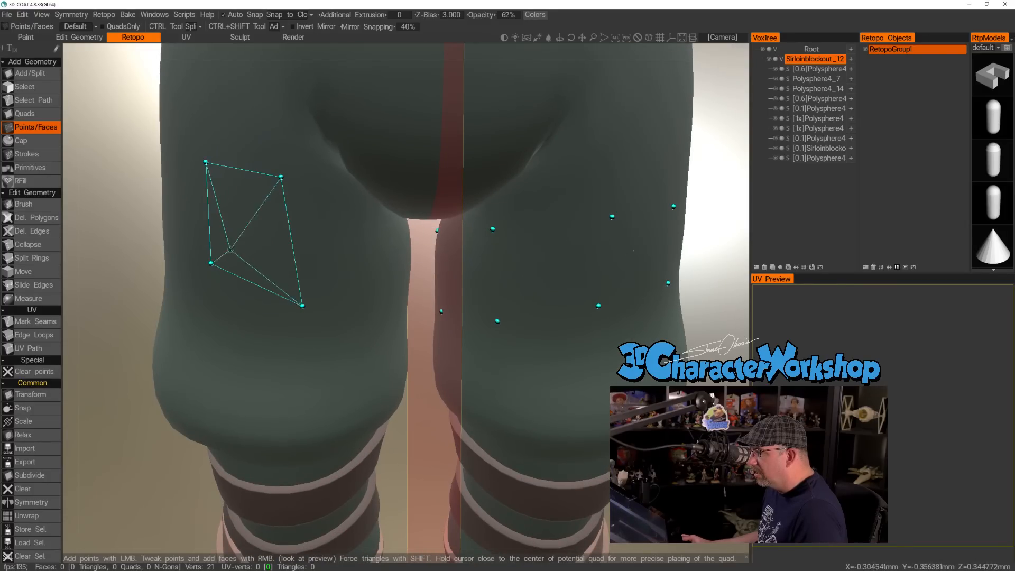
{"action": "scroll", "coordinate": [274, 256], "scroll_direction": "down", "scroll_amount": 8}
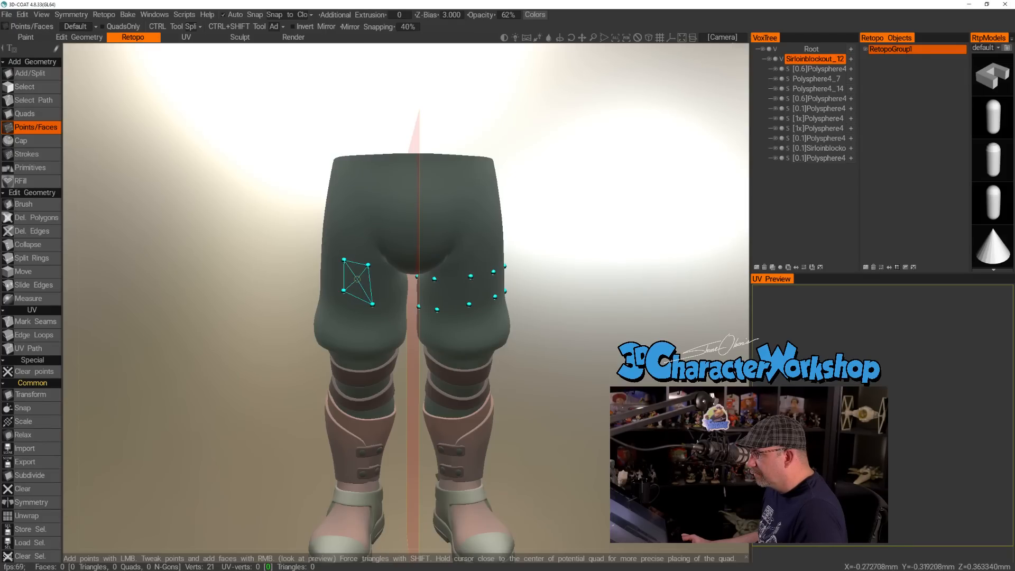
{"action": "key", "text": "space"}
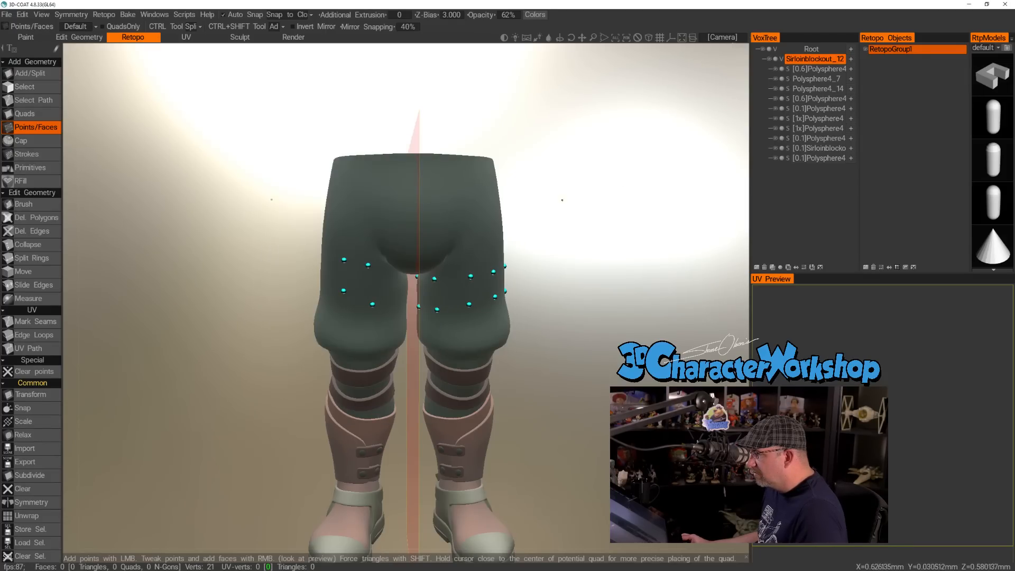
{"action": "left_click_drag", "start_coordinate": [645, 242], "coordinate": [599, 245]}
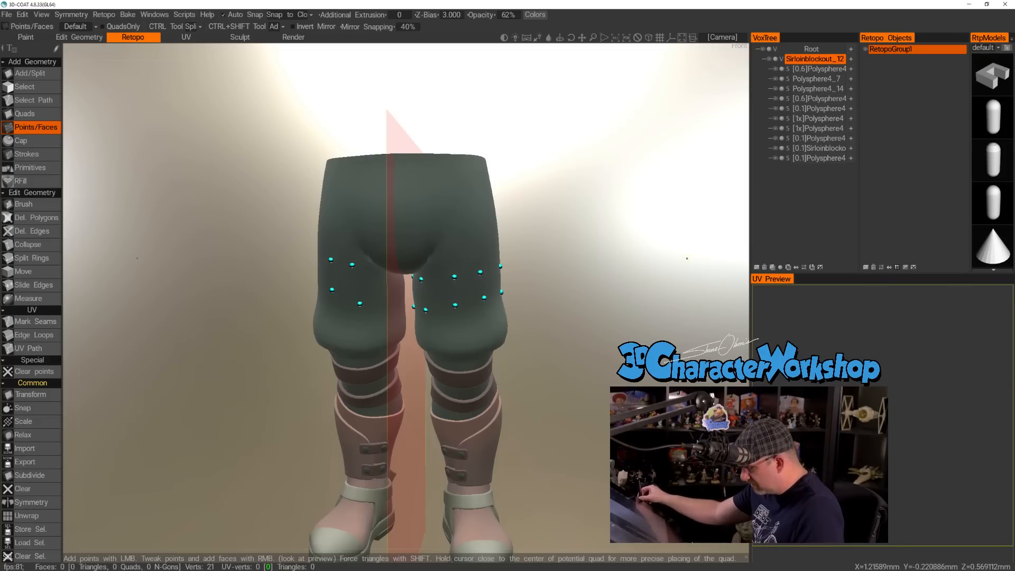
Undo the four points placed on the right thigh.
{"action": "key", "text": "ctrl+z"}
{"action": "key", "text": "ctrl+z"}
{"action": "key", "text": "ctrl+z"}
{"action": "key", "text": "ctrl+z"}
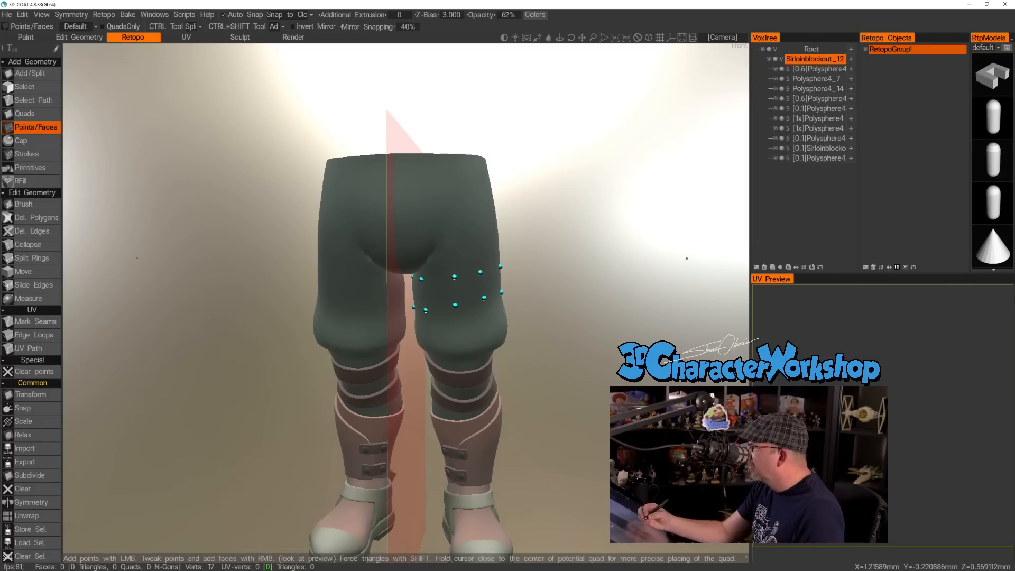
{"action": "left_click_drag", "start_coordinate": [570, 382], "coordinate": [550, 423]}
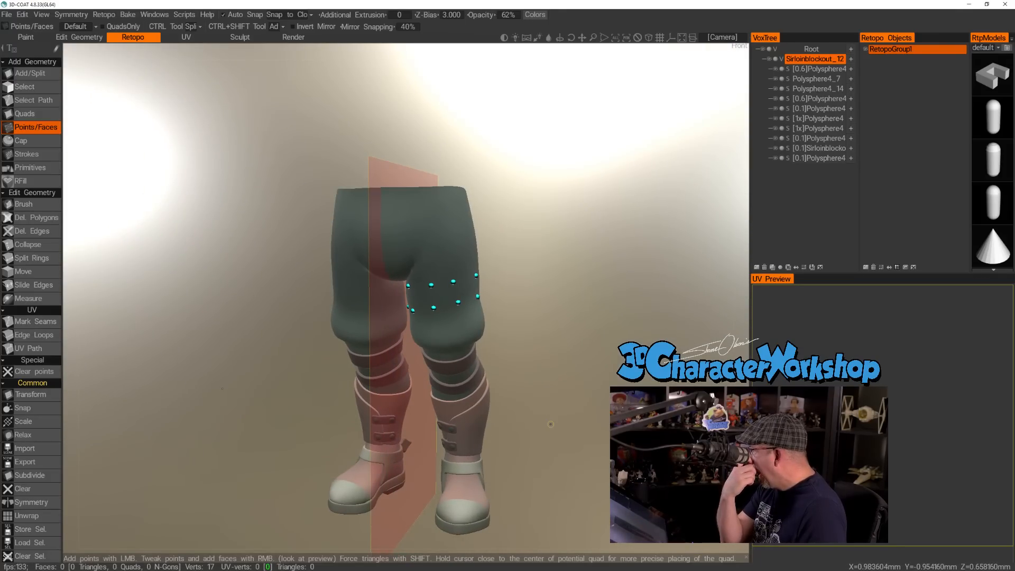
Try the Add/Split and Quads tools on the ring points at the front of the left thigh.
{"action": "right_click_drag", "start_coordinate": [551, 383], "coordinate": [546, 394]}
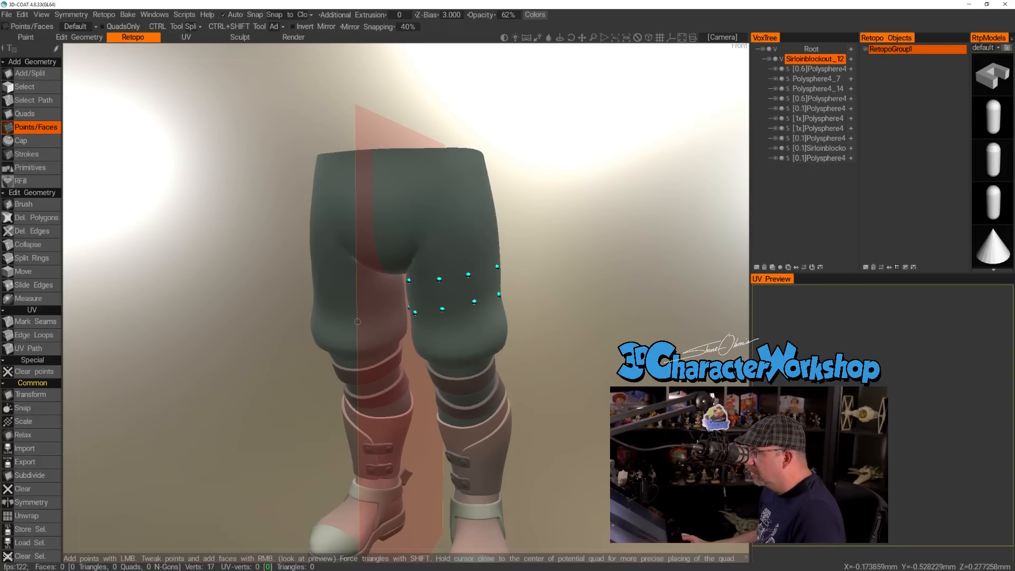
{"action": "left_click", "coordinate": [30, 73]}
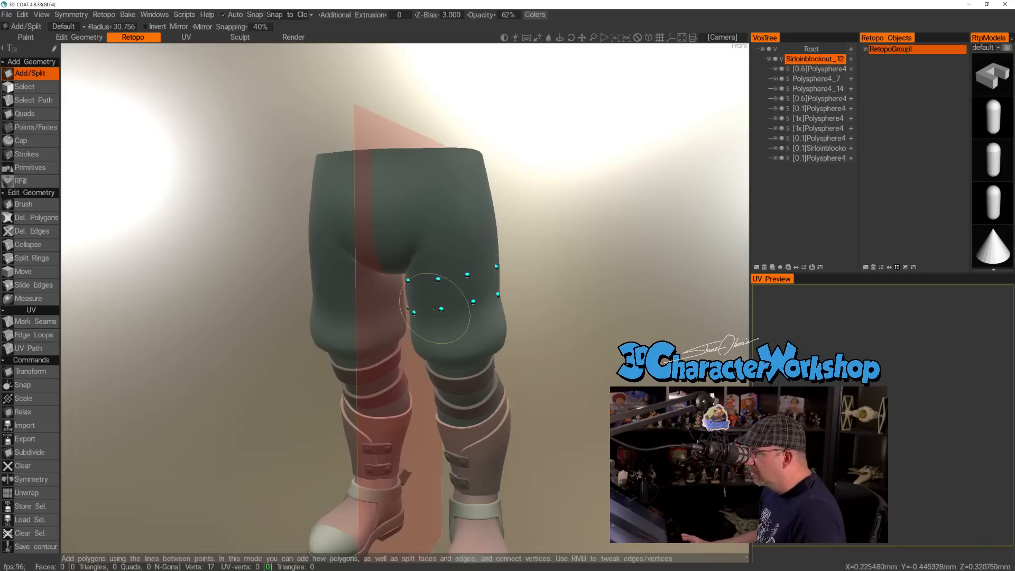
{"action": "right_click_drag", "start_coordinate": [442, 310], "coordinate": [421, 306]}
{"action": "left_click_drag", "start_coordinate": [609, 327], "coordinate": [604, 326]}
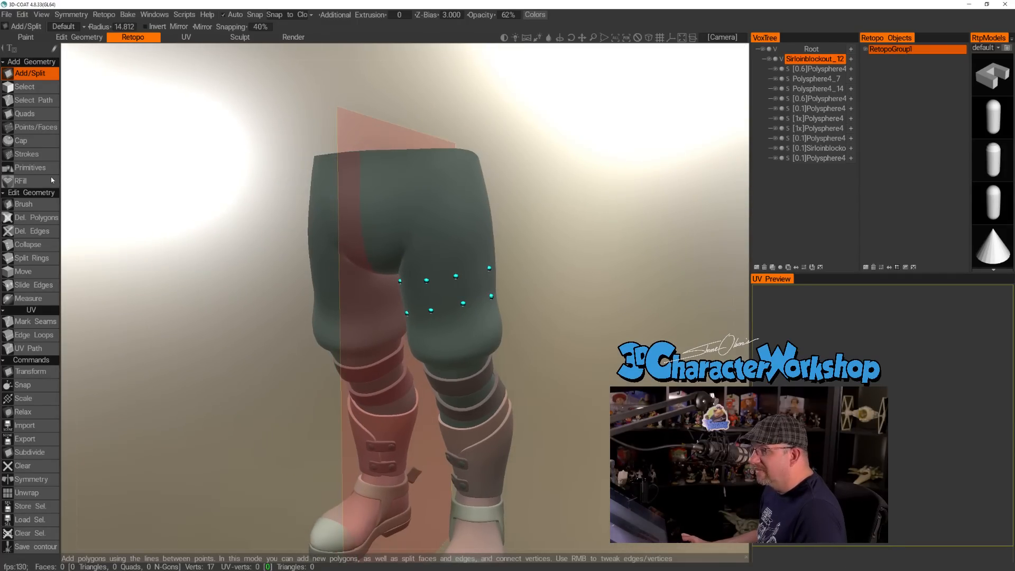
{"action": "left_click", "coordinate": [20, 114]}
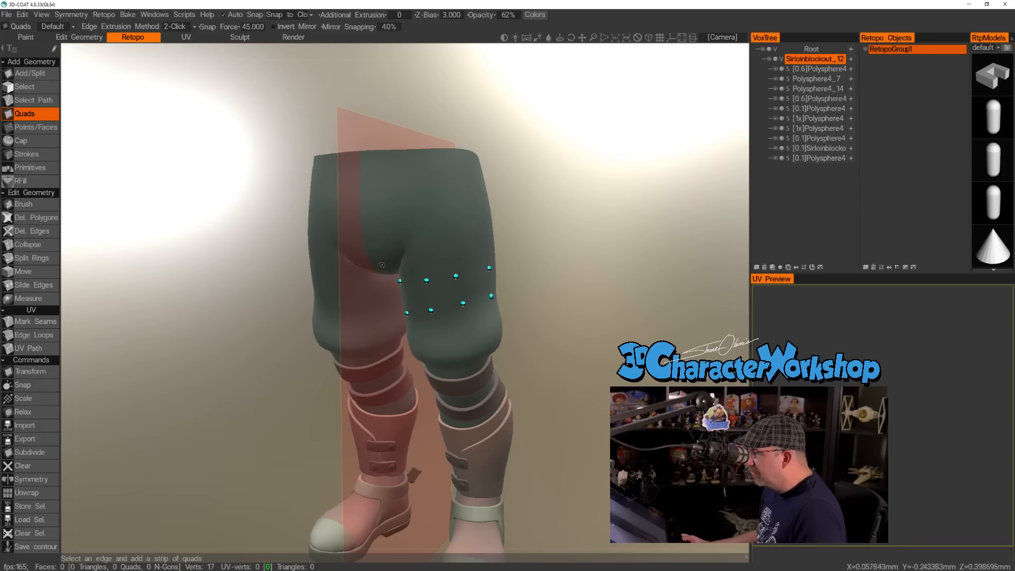
{"action": "scroll", "coordinate": [449, 277], "scroll_direction": "up", "scroll_amount": 3}
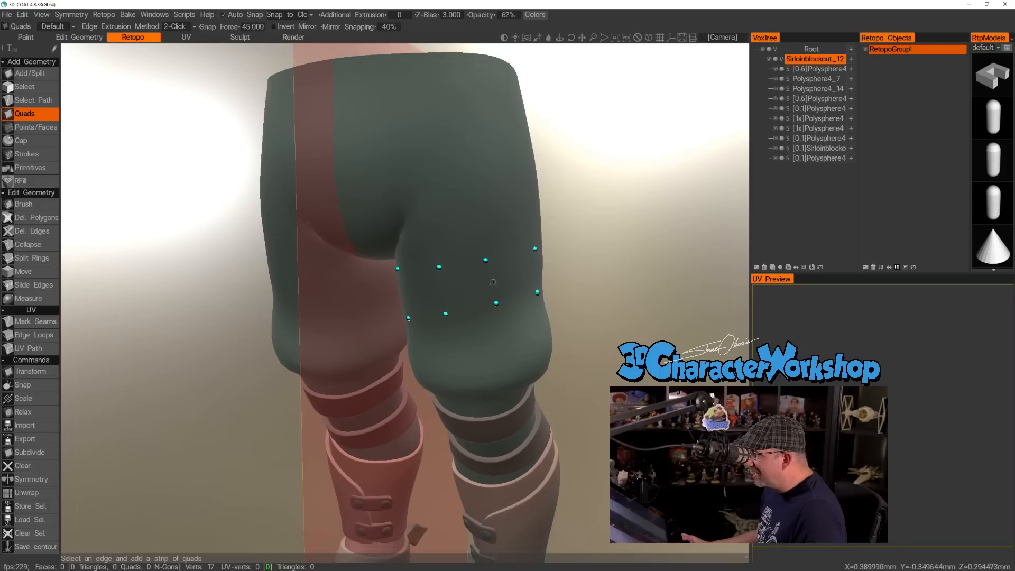
{"action": "scroll", "coordinate": [476, 323], "scroll_direction": "down", "scroll_amount": 1}
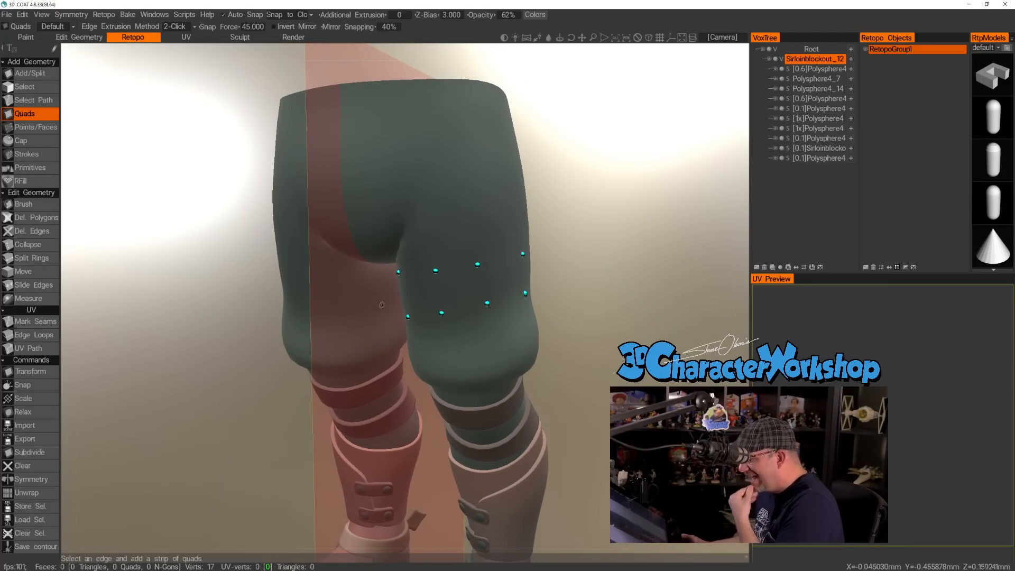
{"action": "left_click_drag", "start_coordinate": [157, 231], "coordinate": [179, 238]}
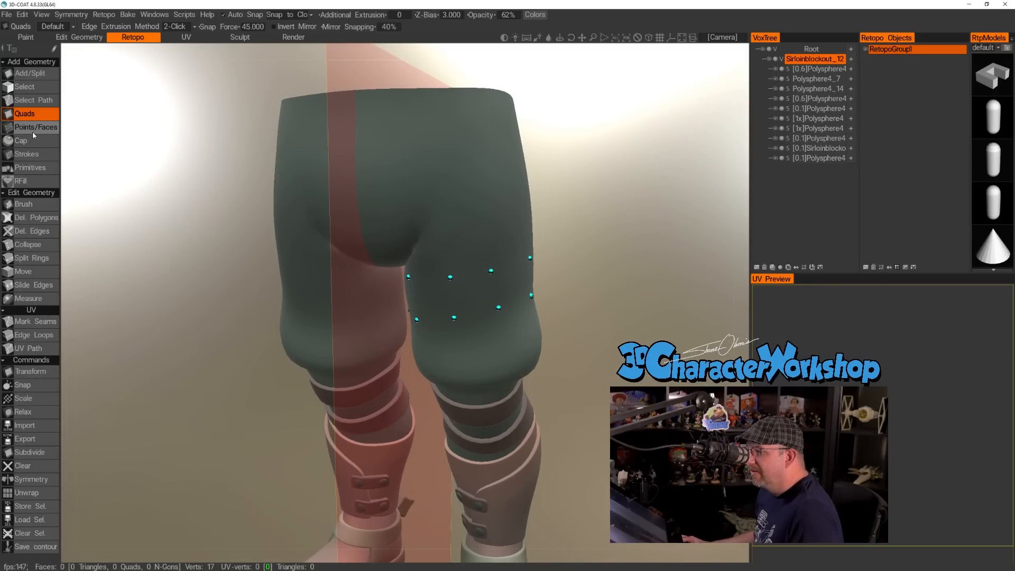
Return to the Points/Faces tool and check the symmetry settings.
{"action": "left_click", "coordinate": [33, 130]}
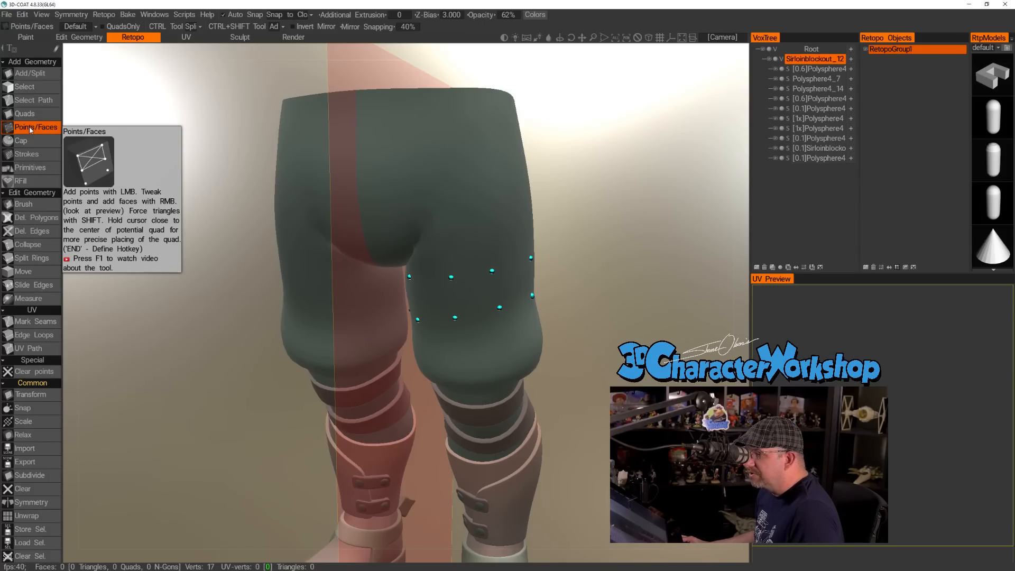
{"action": "mouse_move", "coordinate": [597, 276]}
{"action": "left_mouse_down"}
{"action": "mouse_move", "coordinate": [668, 277]}
{"action": "mouse_move", "coordinate": [593, 283]}
{"action": "mouse_move", "coordinate": [606, 292]}
{"action": "mouse_move", "coordinate": [595, 267]}
{"action": "left_mouse_up"}
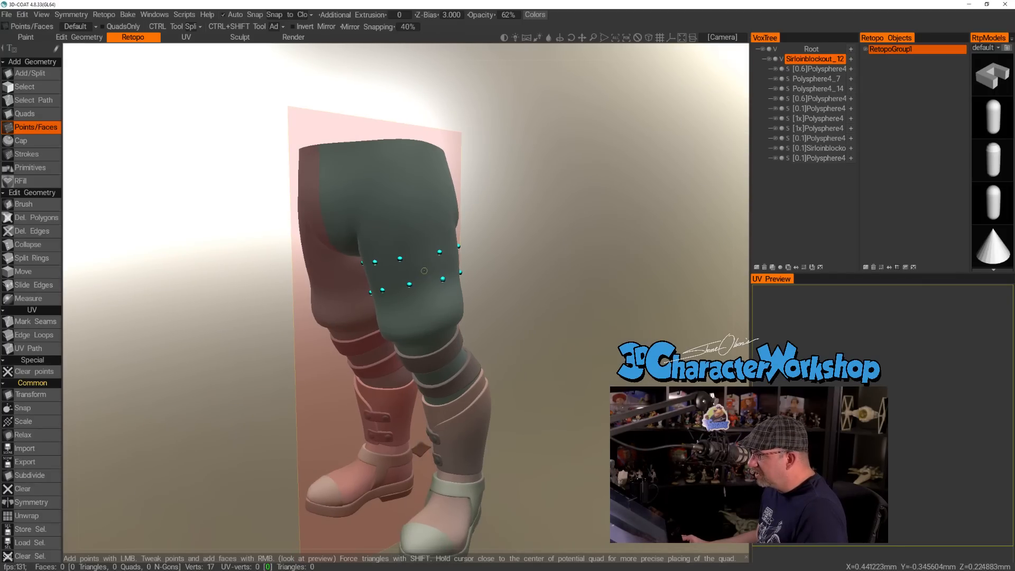
{"action": "key", "text": "s"}
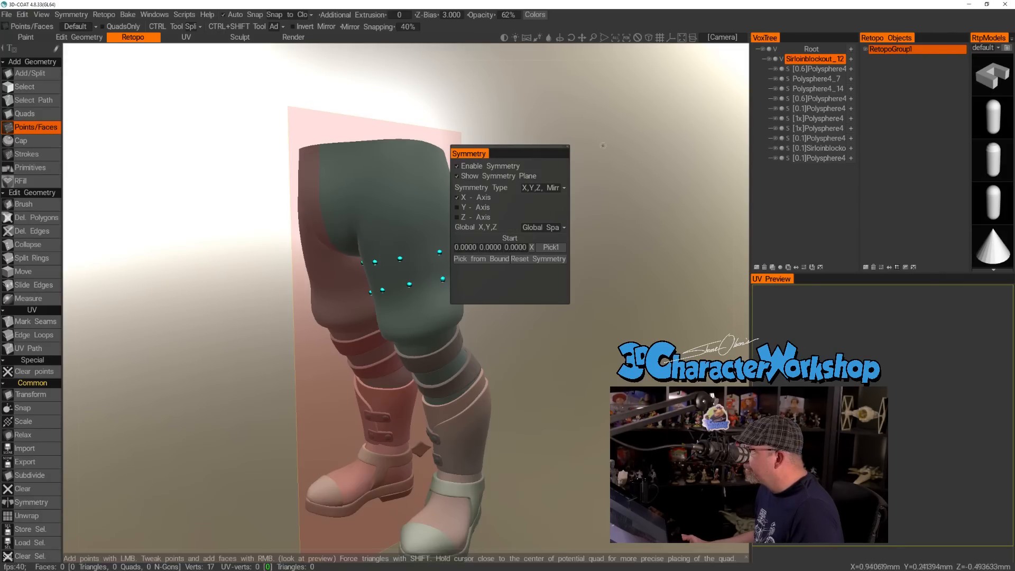
{"action": "left_click_drag", "start_coordinate": [538, 238], "coordinate": [496, 228]}
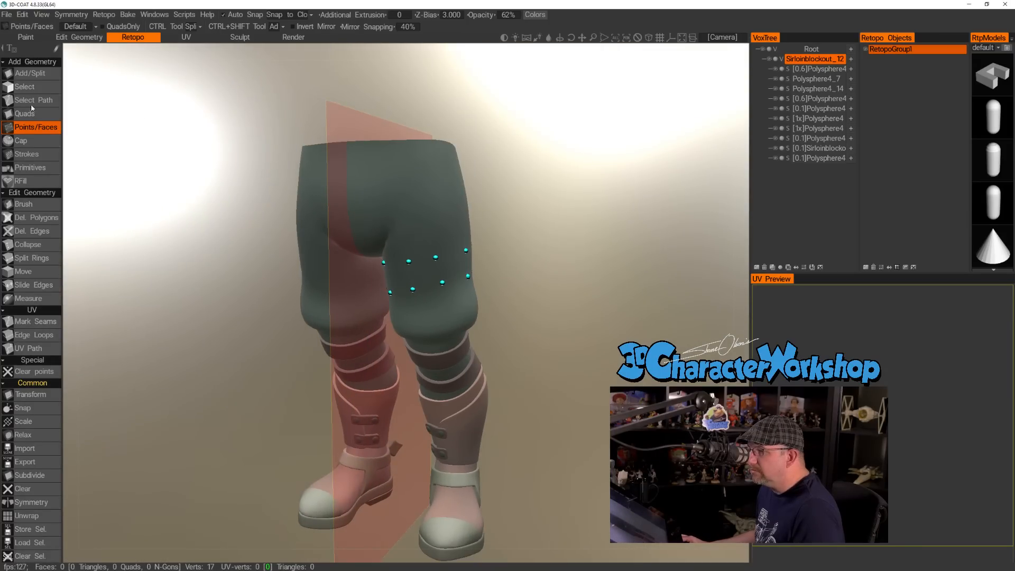
{"action": "left_click", "coordinate": [33, 73]}
{"action": "left_click", "coordinate": [27, 129]}
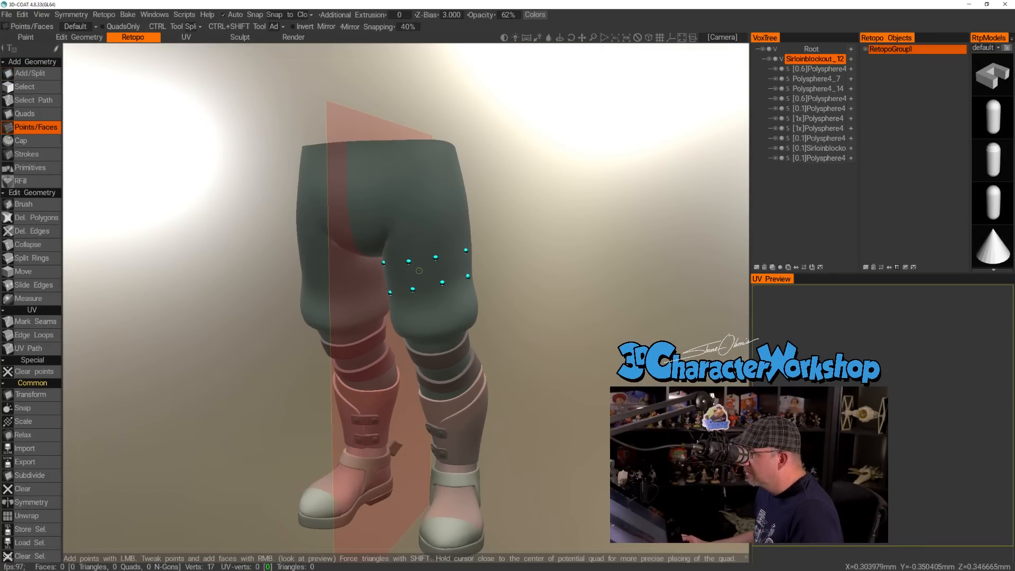
Place four test points on the front of the right thigh and form one quad between them with Points/Faces.
{"action": "left_click_drag", "start_coordinate": [534, 285], "coordinate": [516, 278]}
{"action": "mouse_move", "coordinate": [516, 278]}
{"action": "right_mouse_down"}
{"action": "mouse_move", "coordinate": [548, 293]}
{"action": "mouse_move", "coordinate": [527, 285]}
{"action": "right_mouse_up"}
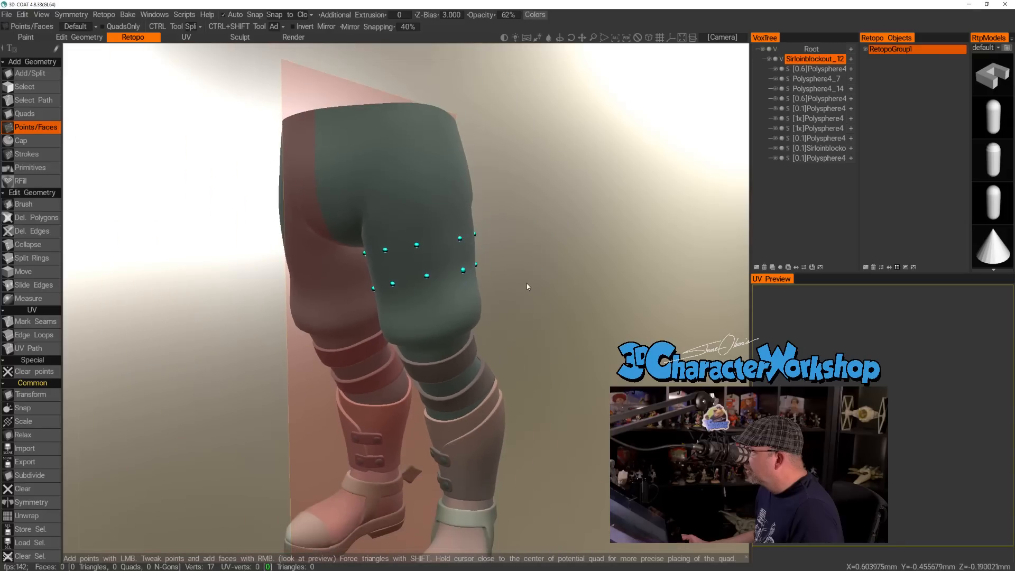
{"action": "left_click_drag", "start_coordinate": [534, 244], "coordinate": [586, 287]}
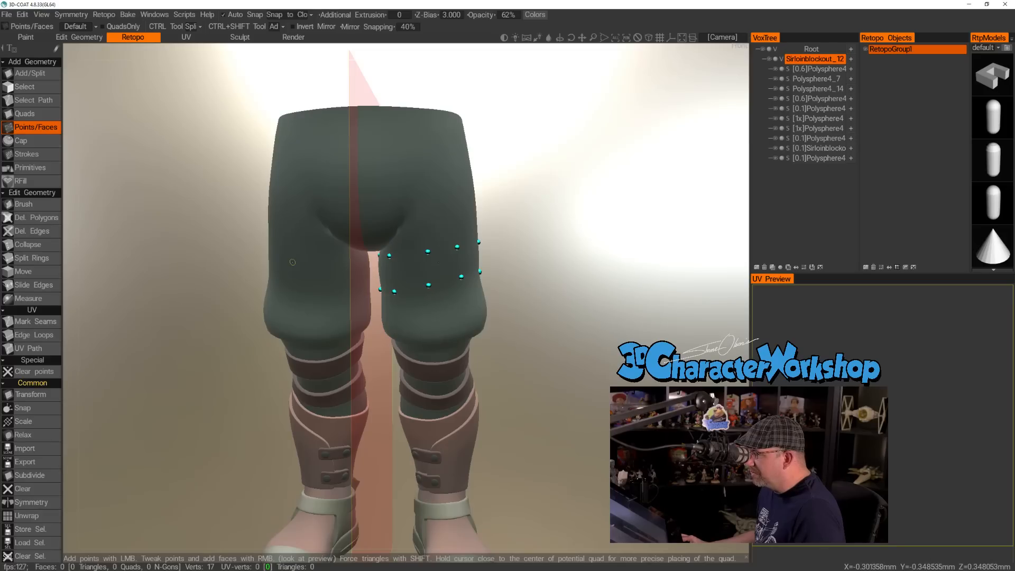
{"action": "left_click_drag", "start_coordinate": [539, 245], "coordinate": [566, 246]}
{"action": "left_click", "coordinate": [295, 248]}
{"action": "left_click", "coordinate": [293, 281]}
{"action": "left_click", "coordinate": [327, 279]}
{"action": "right_click", "coordinate": [310, 268]}
{"action": "left_click_drag", "start_coordinate": [538, 302], "coordinate": [526, 296]}
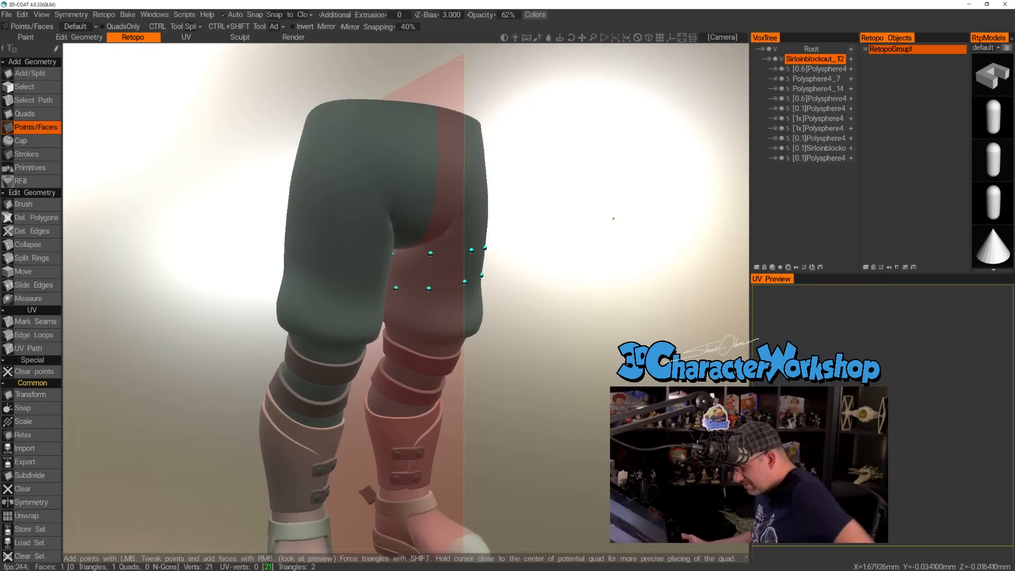
Undo the test quad and its points on the right thigh.
{"action": "key", "text": "ctrl+z"}
{"action": "key", "text": "ctrl+z"}
{"action": "key", "text": "ctrl+z"}
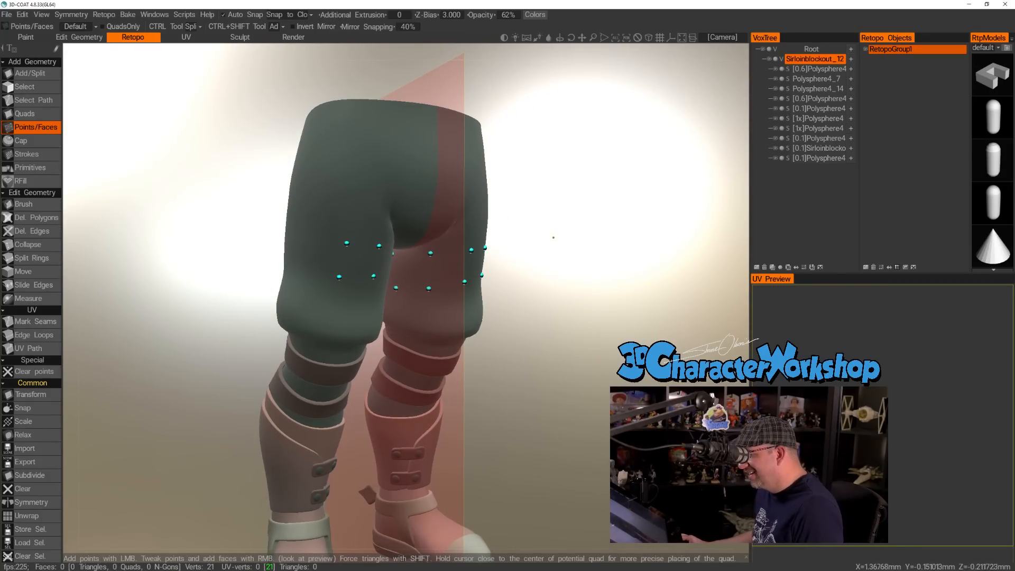
Examine the two rings of points around the left thigh from its front and outer side.
{"action": "left_click_drag", "start_coordinate": [649, 248], "coordinate": [520, 288]}
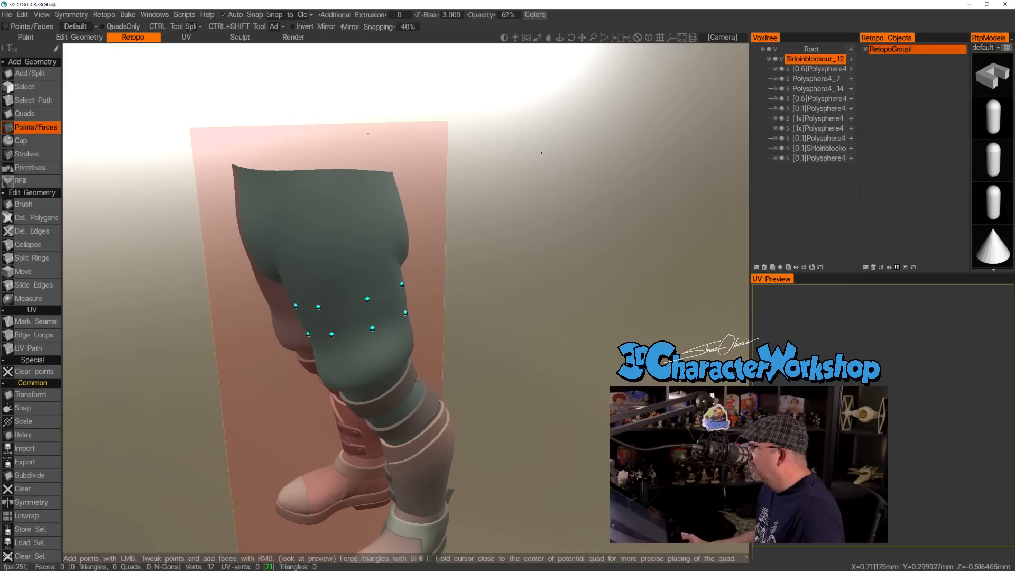
{"action": "left_click_drag", "start_coordinate": [563, 121], "coordinate": [559, 121]}
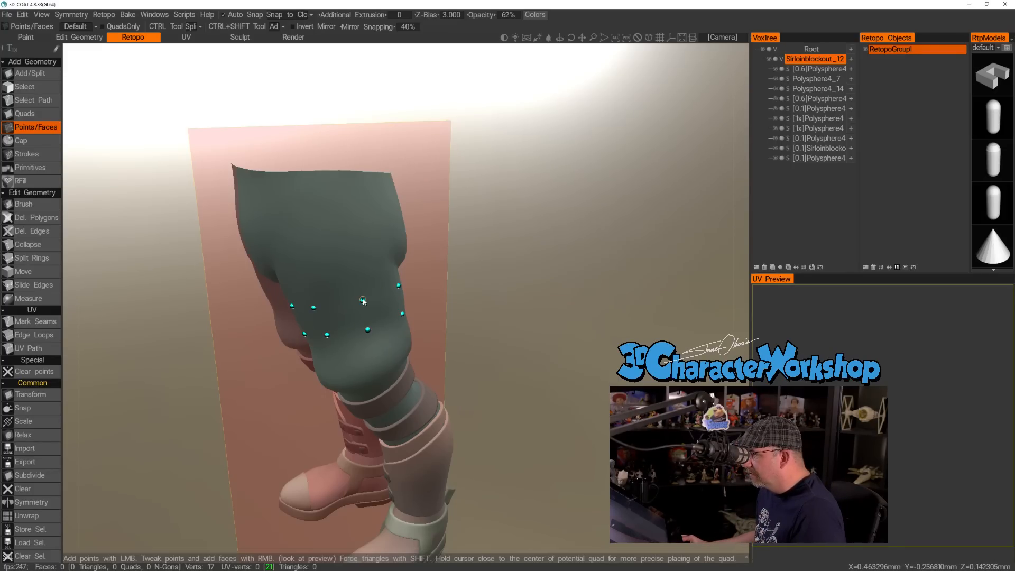
{"action": "left_click_drag", "start_coordinate": [492, 311], "coordinate": [518, 301]}
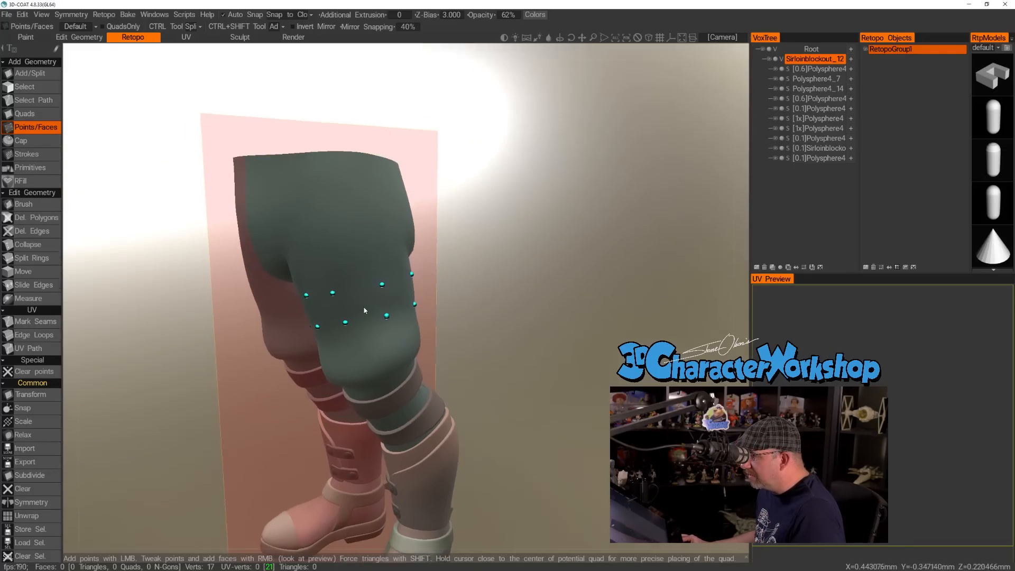
{"action": "right_click_drag", "start_coordinate": [518, 301], "coordinate": [491, 238]}
{"action": "left_click_drag", "start_coordinate": [492, 238], "coordinate": [520, 232]}
{"action": "right_click_drag", "start_coordinate": [520, 233], "coordinate": [437, 294]}
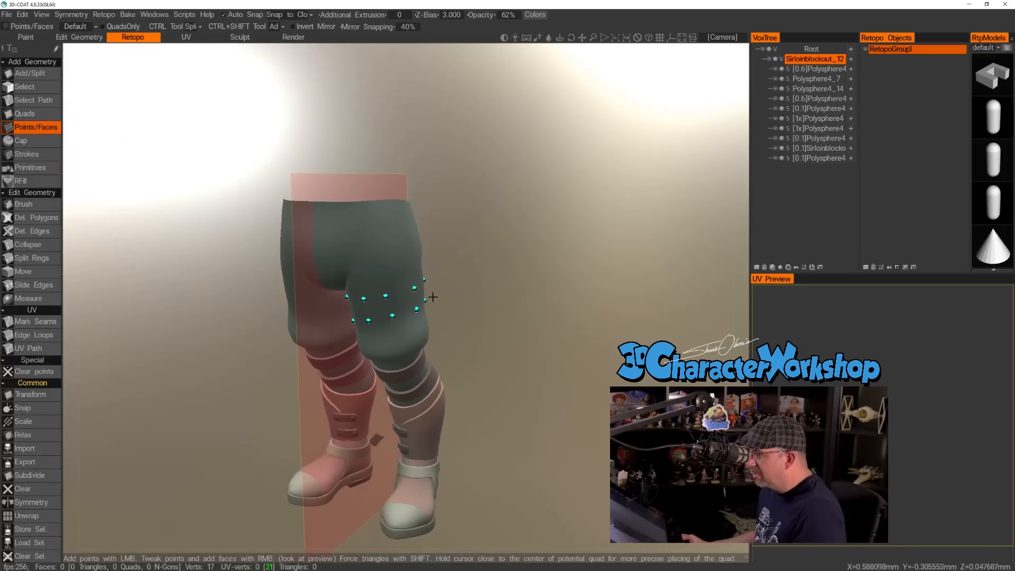
{"action": "left_click_drag", "start_coordinate": [437, 295], "coordinate": [415, 301], "text": "alt"}
{"action": "mouse_move", "coordinate": [370, 297]}
{"action": "right_mouse_down", "text": "alt"}
{"action": "mouse_move", "coordinate": [410, 299]}
{"action": "mouse_move", "coordinate": [382, 297]}
{"action": "right_mouse_up", "text": "alt"}
{"action": "left_click_drag", "start_coordinate": [382, 292], "coordinate": [384, 264], "text": "alt"}
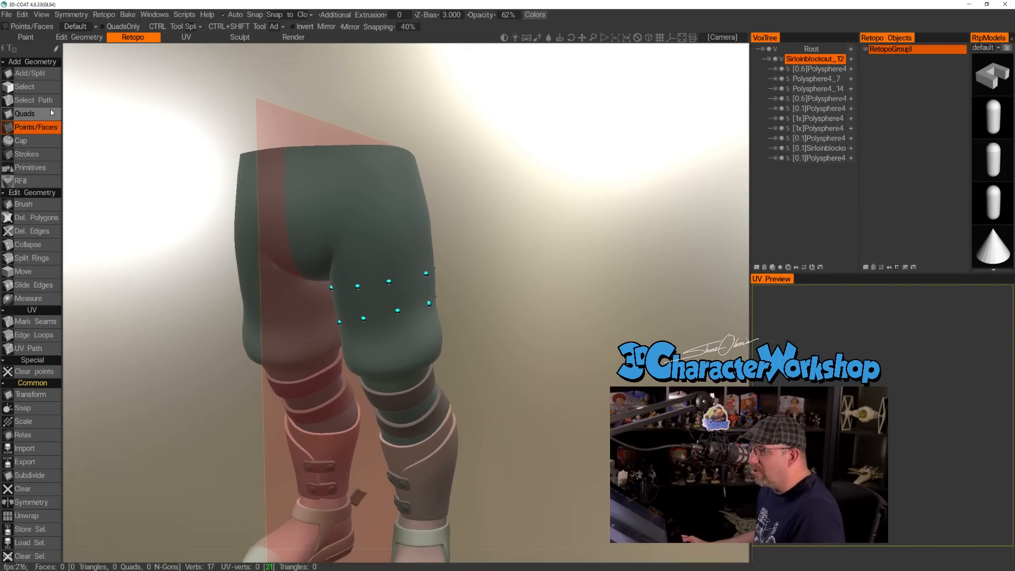
Try the Quads and Select tools on the left thigh's points, ending with Points/Faces active.
{"action": "left_click", "coordinate": [24, 113]}
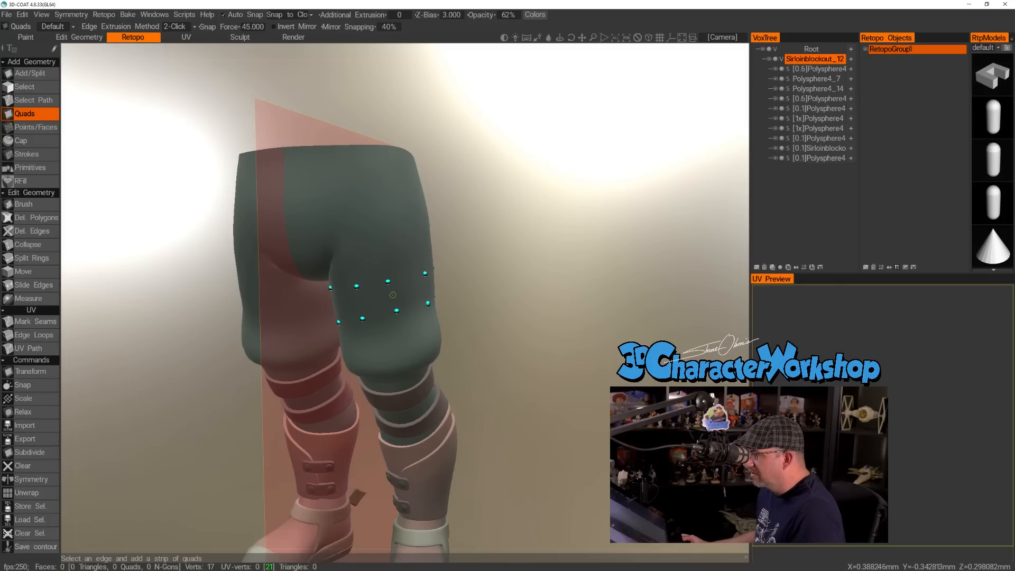
{"action": "left_click", "coordinate": [33, 126]}
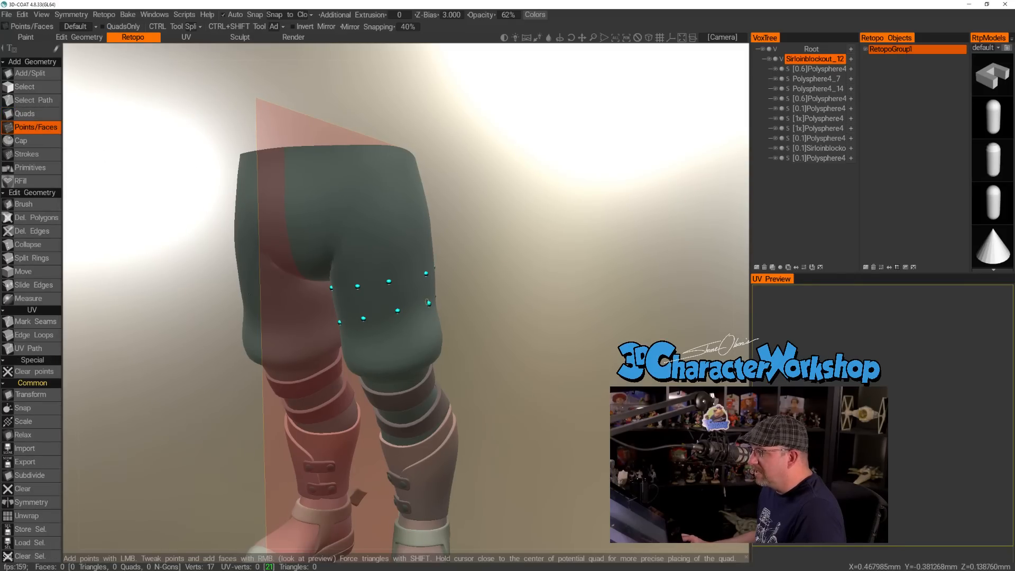
{"action": "mouse_move", "coordinate": [417, 290]}
{"action": "left_mouse_down"}
{"action": "mouse_move", "coordinate": [517, 290]}
{"action": "mouse_move", "coordinate": [406, 290]}
{"action": "left_mouse_up"}
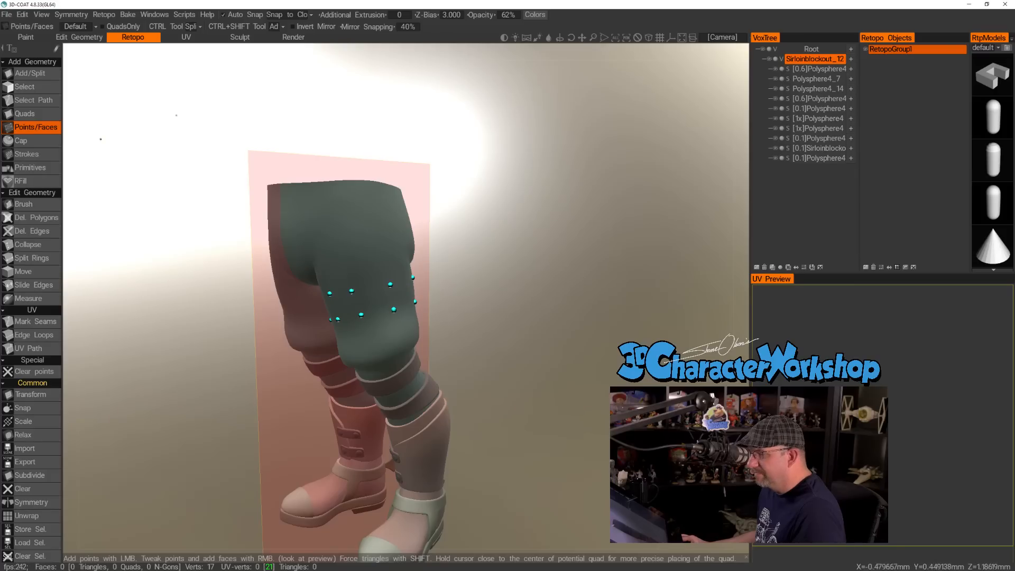
{"action": "left_click", "coordinate": [26, 87]}
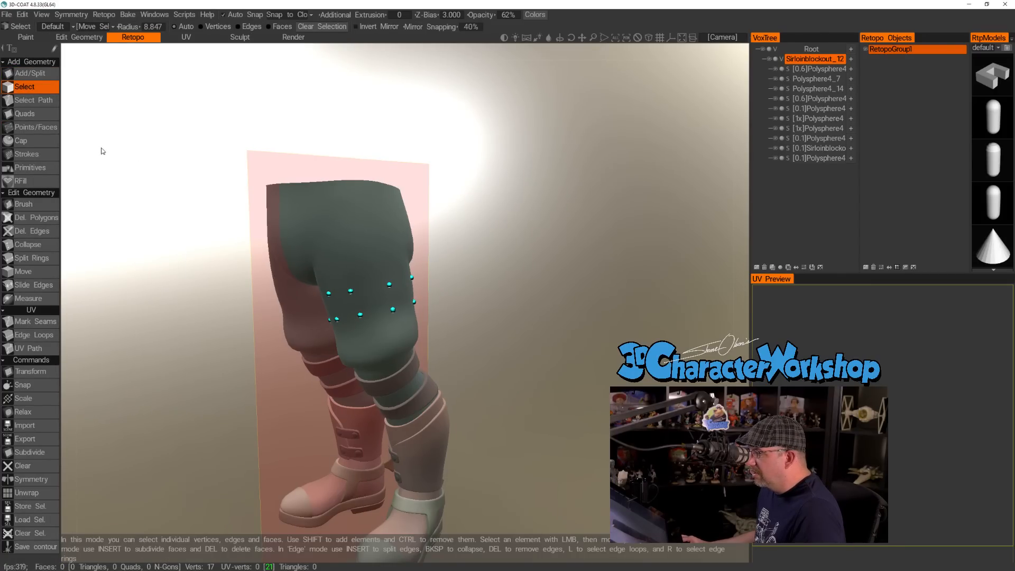
{"action": "left_click", "coordinate": [29, 114]}
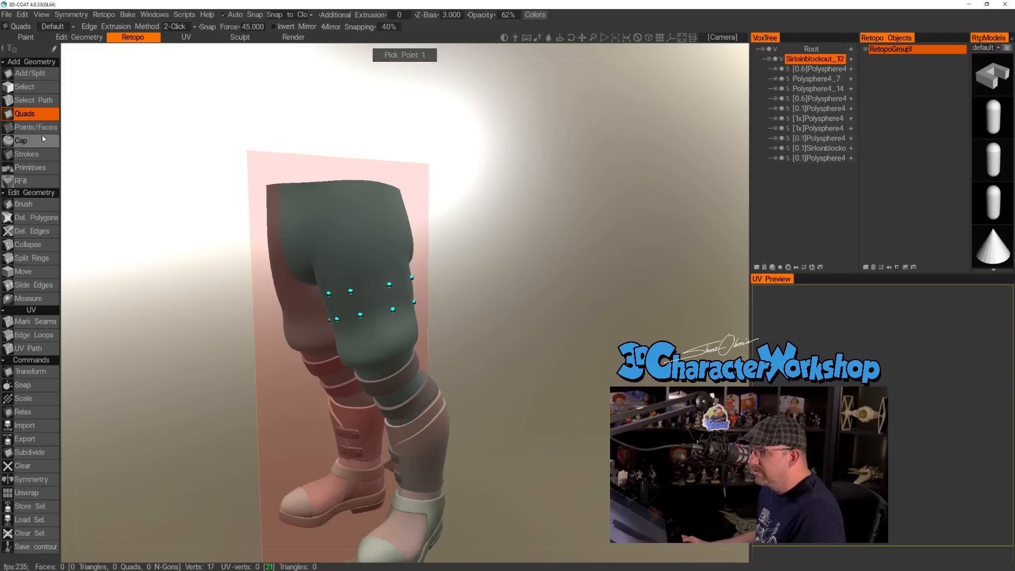
{"action": "left_click", "coordinate": [43, 128]}
{"action": "left_click_drag", "start_coordinate": [530, 321], "coordinate": [608, 319]}
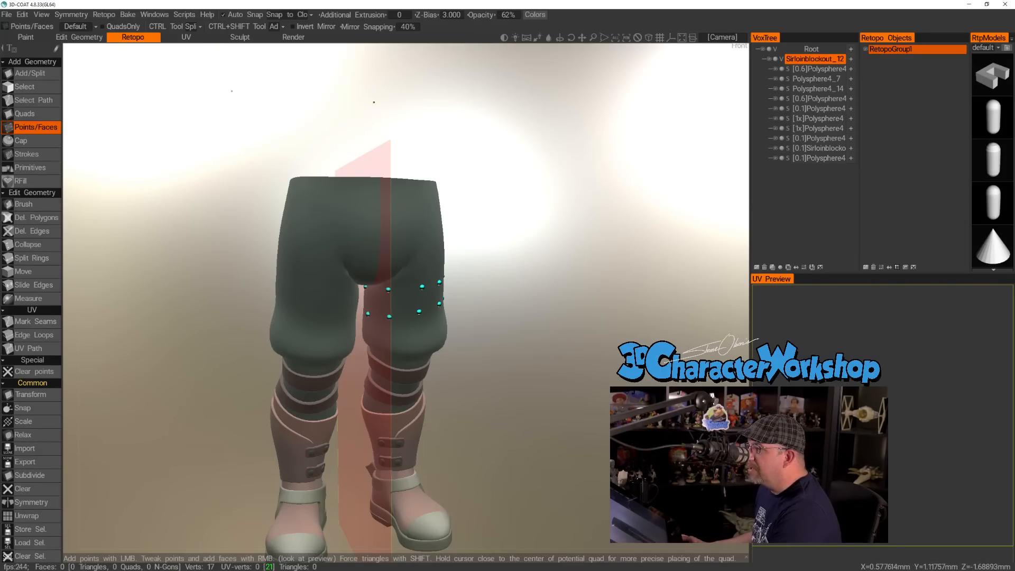
Reset the symmetry planes and turn symmetry off for the retopology work on the left thigh.
{"action": "left_click", "coordinate": [74, 15]}
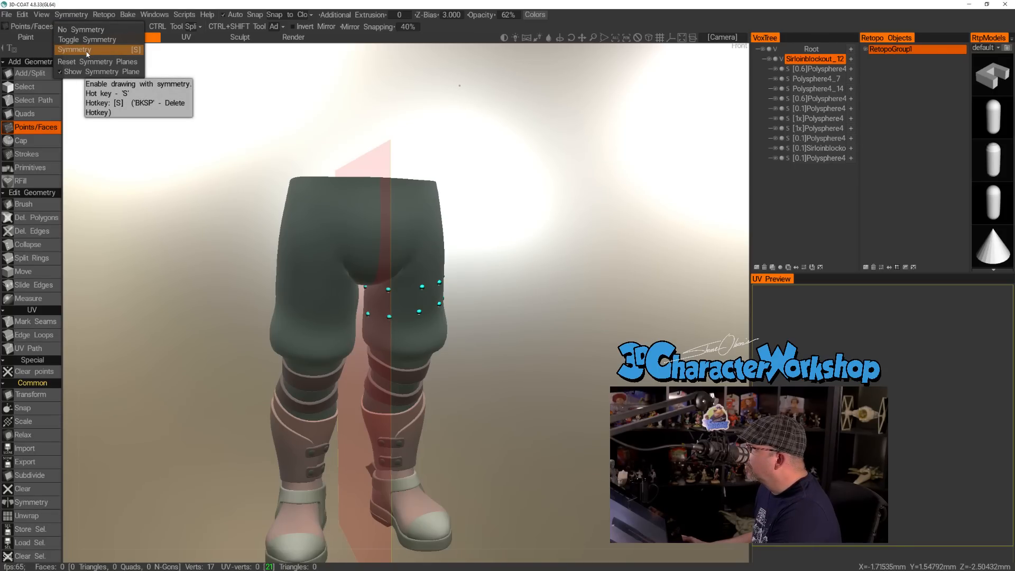
{"action": "left_click", "coordinate": [20, 15]}
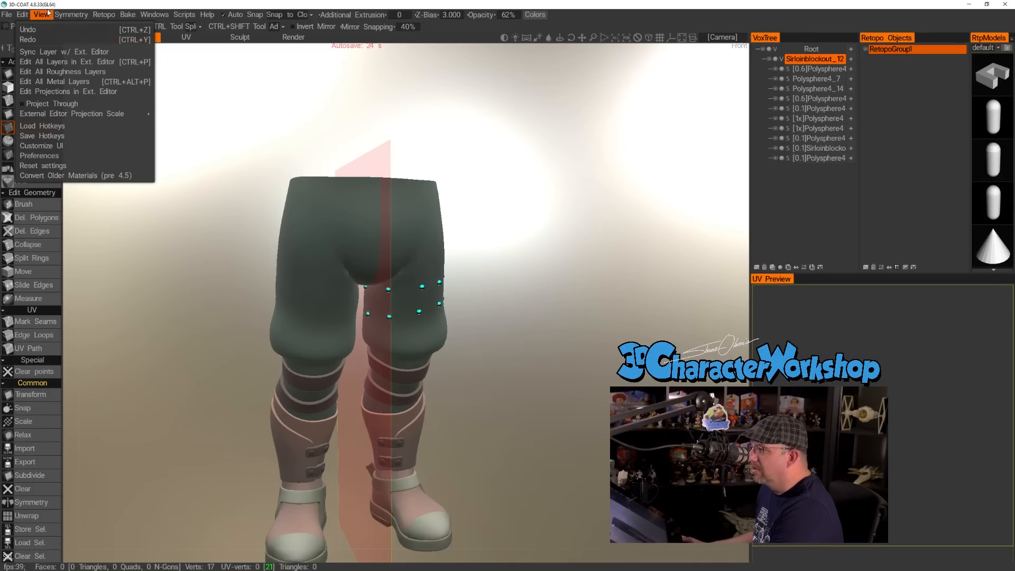
{"action": "mouse_move", "coordinate": [72, 18]}
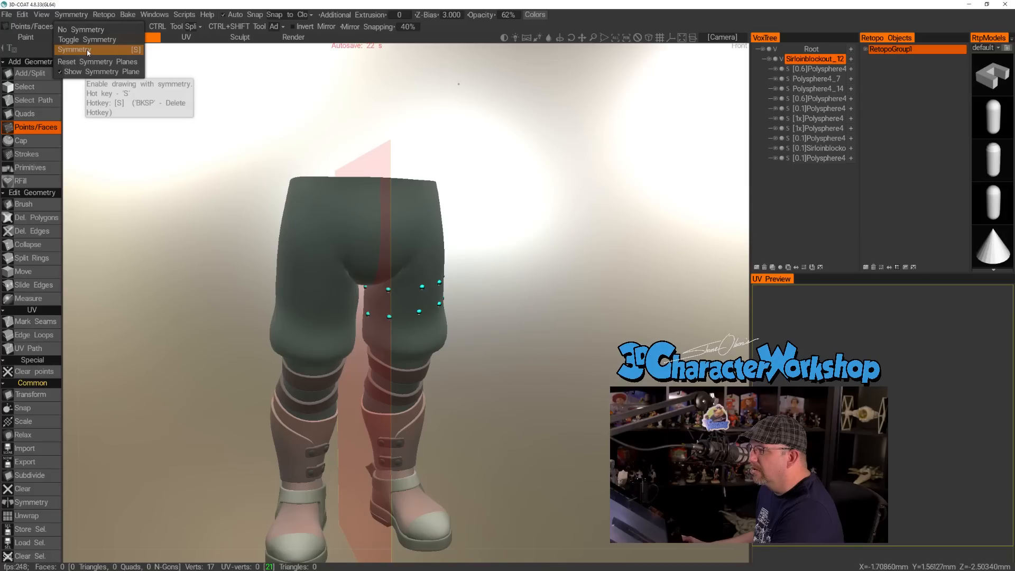
{"action": "left_click", "coordinate": [92, 62]}
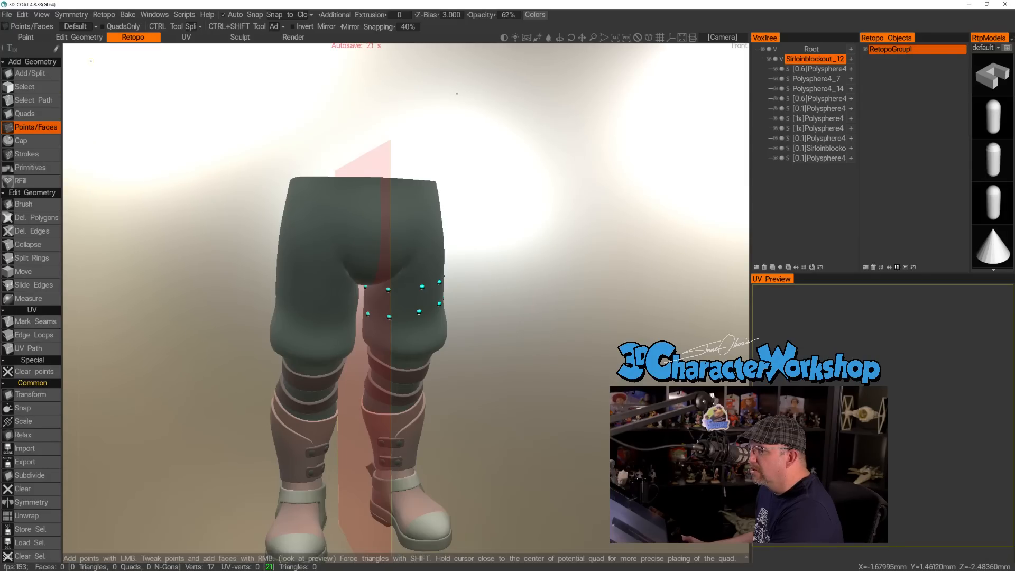
{"action": "left_click", "coordinate": [78, 15]}
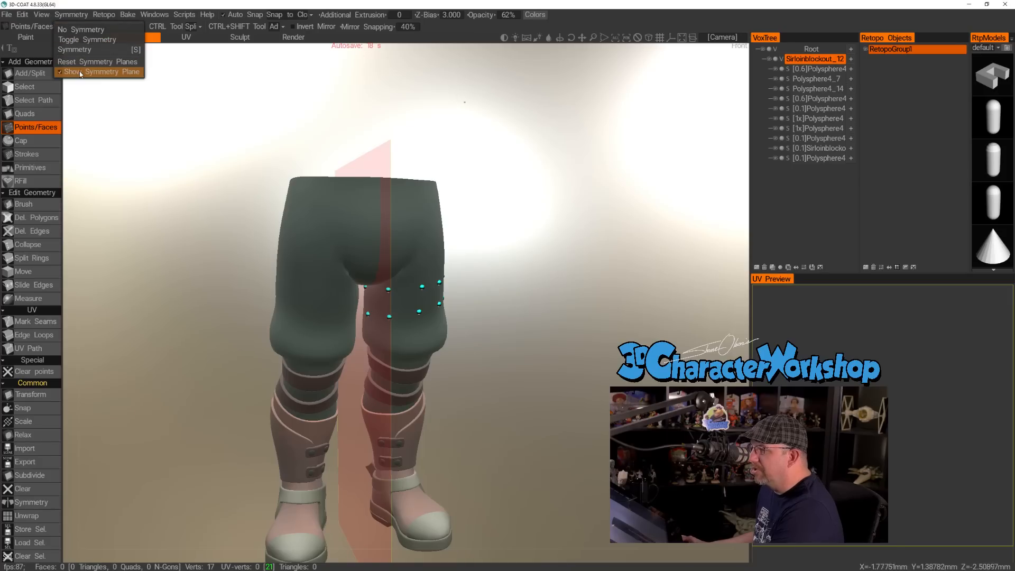
{"action": "left_click", "coordinate": [77, 30]}
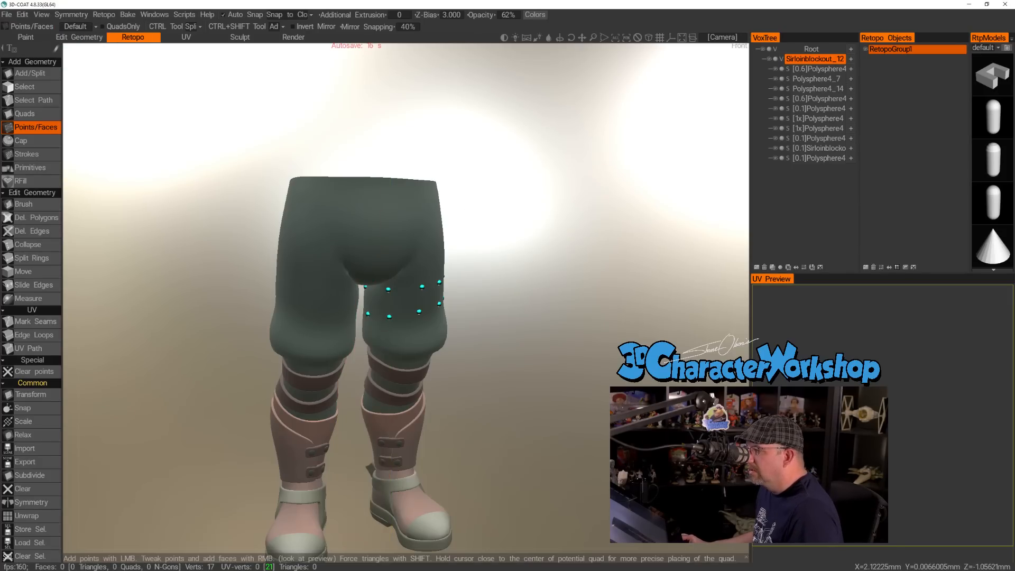
{"action": "left_click_drag", "start_coordinate": [571, 233], "coordinate": [441, 284]}
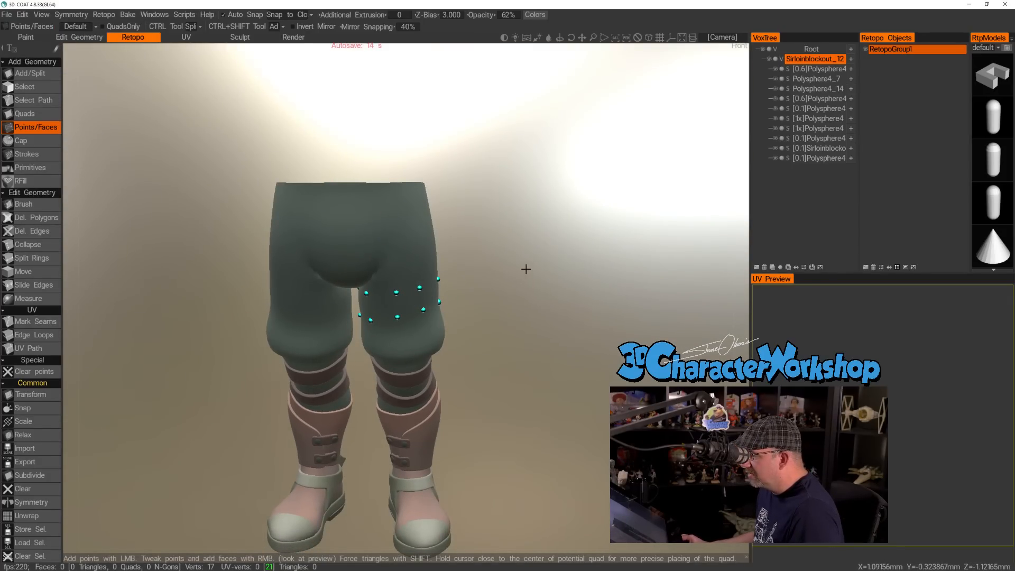
{"action": "scroll", "coordinate": [566, 272], "scroll_direction": "up", "scroll_amount": 5}
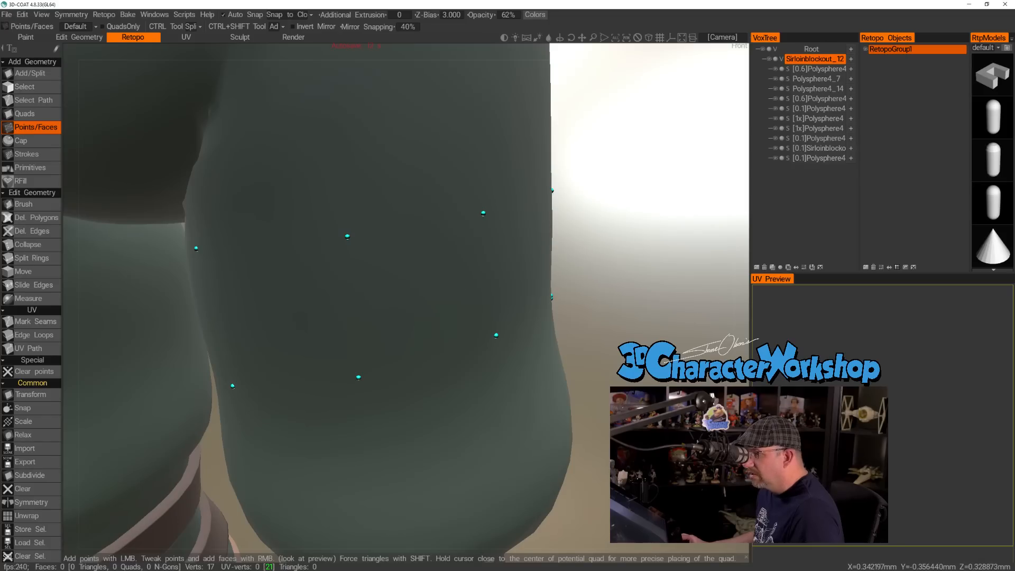
Add a quad below the lower ring on the left thigh's front and fill two quads between the rings above and outward.
{"action": "scroll", "coordinate": [423, 283], "scroll_direction": "down", "scroll_amount": 5}
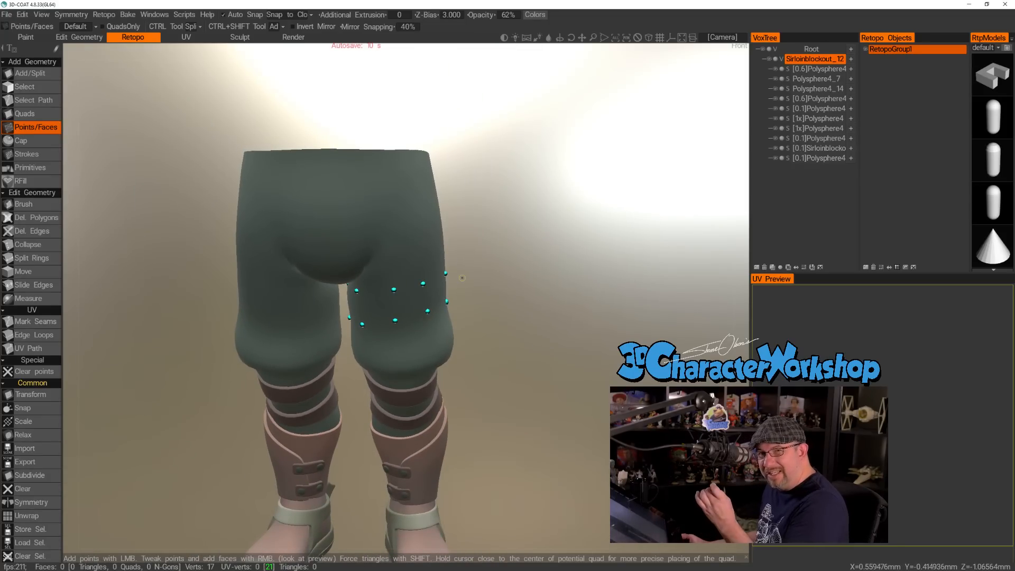
{"action": "left_click_drag", "start_coordinate": [482, 308], "coordinate": [450, 308]}
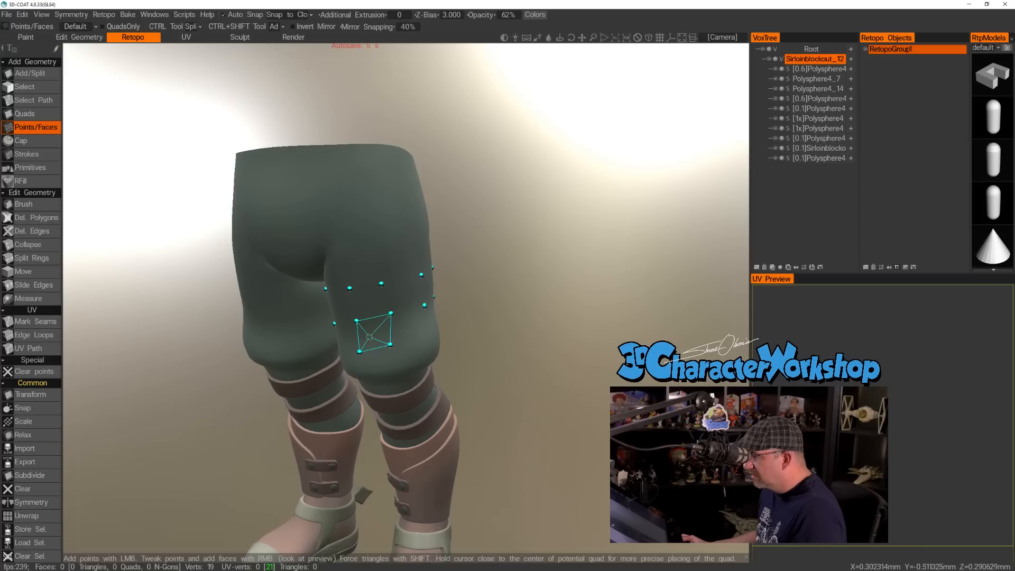
{"action": "right_click", "coordinate": [373, 334]}
{"action": "mouse_move", "coordinate": [492, 333]}
{"action": "left_mouse_down"}
{"action": "mouse_move", "coordinate": [482, 326]}
{"action": "mouse_move", "coordinate": [494, 322]}
{"action": "left_mouse_up"}
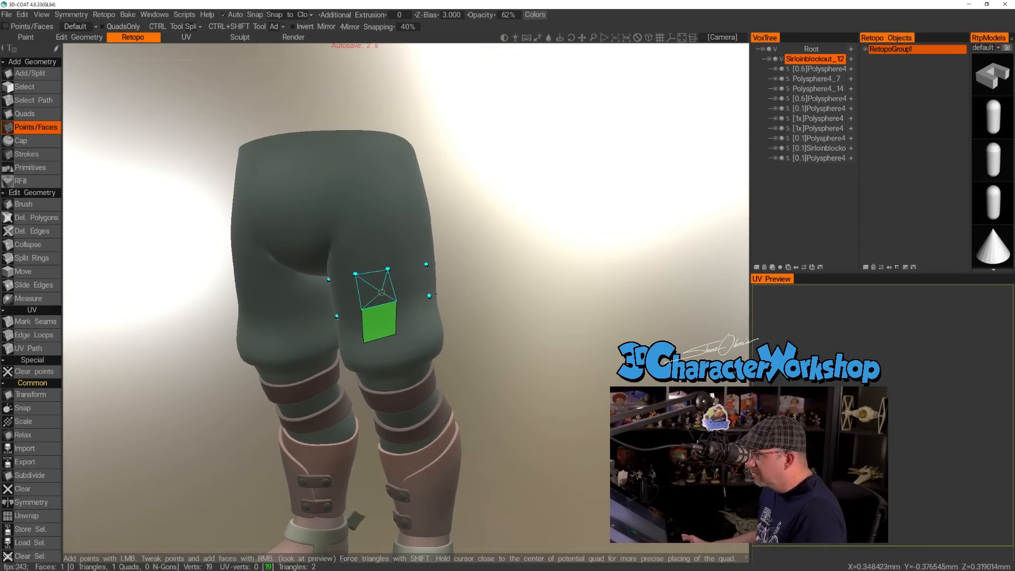
{"action": "right_click", "coordinate": [374, 291]}
{"action": "right_click", "coordinate": [409, 283]}
Fill the quads between the two rings of points along the left thigh's outer side and onto its back.
{"action": "left_click_drag", "start_coordinate": [518, 299], "coordinate": [384, 305]}
{"action": "scroll", "coordinate": [507, 294], "scroll_direction": "up", "scroll_amount": 3}
{"action": "scroll", "coordinate": [526, 299], "scroll_direction": "down", "scroll_amount": 4}
{"action": "right_click", "coordinate": [390, 305]}
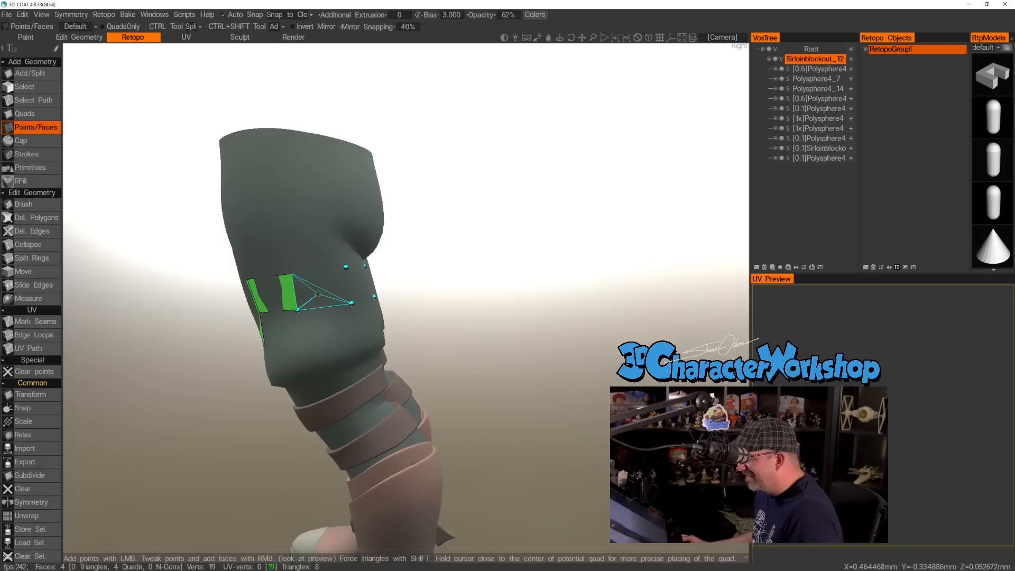
{"action": "left_click_drag", "start_coordinate": [471, 297], "coordinate": [391, 296]}
{"action": "right_click", "coordinate": [318, 297]}
{"action": "left_click_drag", "start_coordinate": [486, 278], "coordinate": [544, 290]}
{"action": "right_click", "coordinate": [306, 288]}
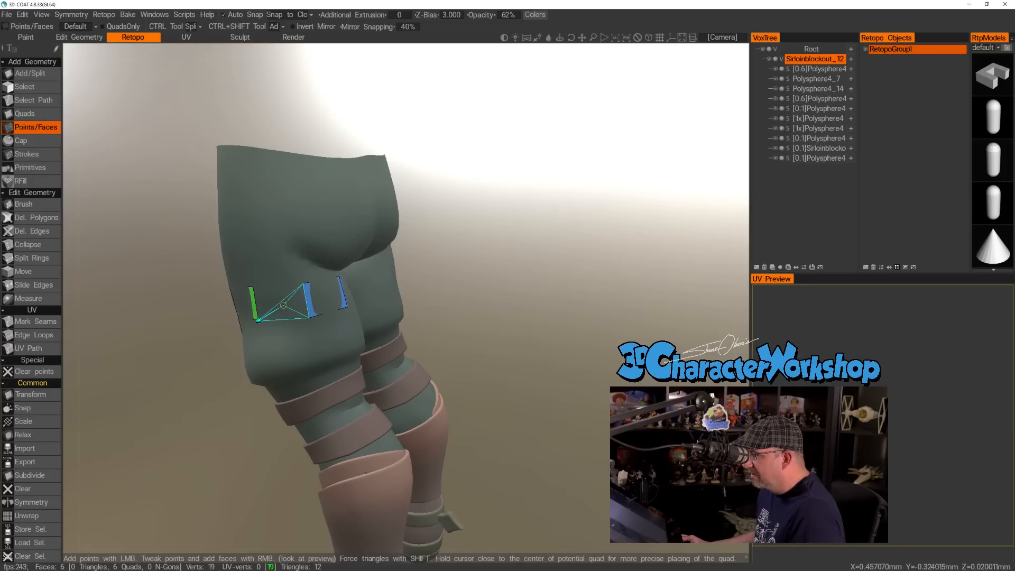
Fill the remaining quads across the back and inner side of the left thigh to close the band.
{"action": "right_click", "coordinate": [281, 297]}
{"action": "left_click_drag", "start_coordinate": [549, 277], "coordinate": [370, 286]}
{"action": "right_click", "coordinate": [341, 285]}
{"action": "left_click_drag", "start_coordinate": [546, 280], "coordinate": [392, 257]}
{"action": "right_click", "coordinate": [374, 300]}
{"action": "left_click_drag", "start_coordinate": [548, 281], "coordinate": [446, 276]}
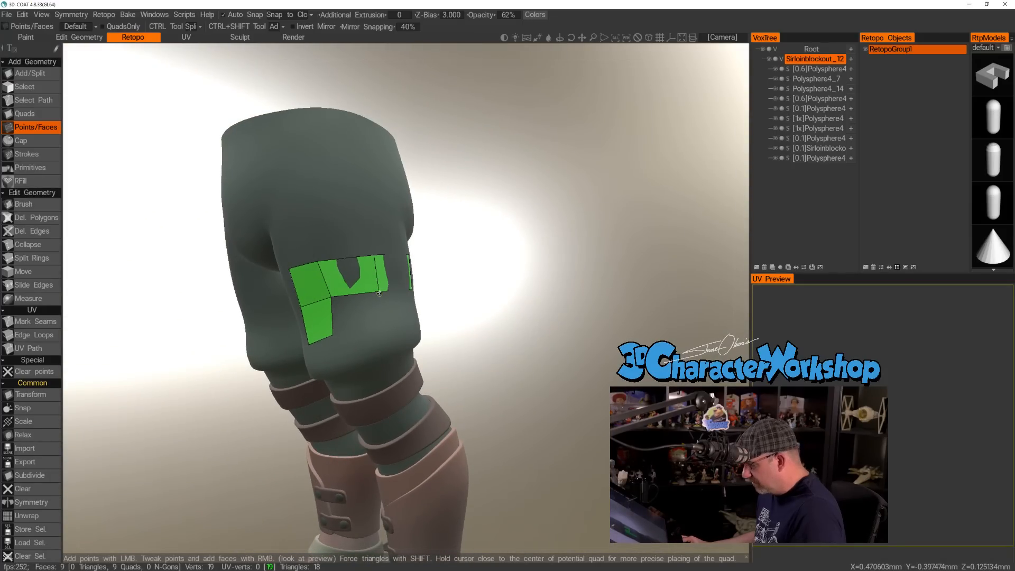
Raise the retopo mesh's Z-Bias to 10.
{"action": "left_click_drag", "start_coordinate": [513, 292], "coordinate": [541, 303]}
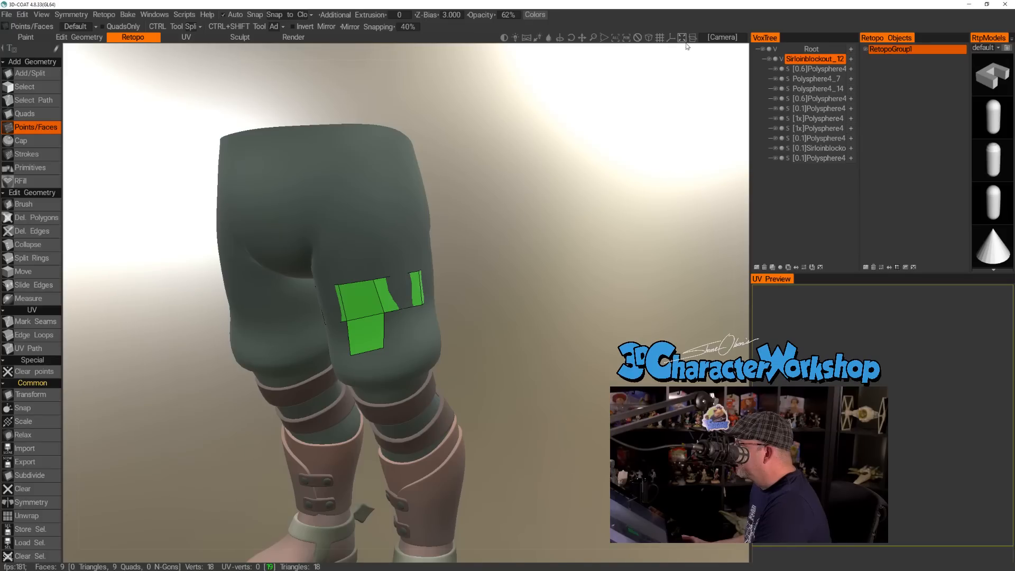
{"action": "left_click", "coordinate": [715, 38]}
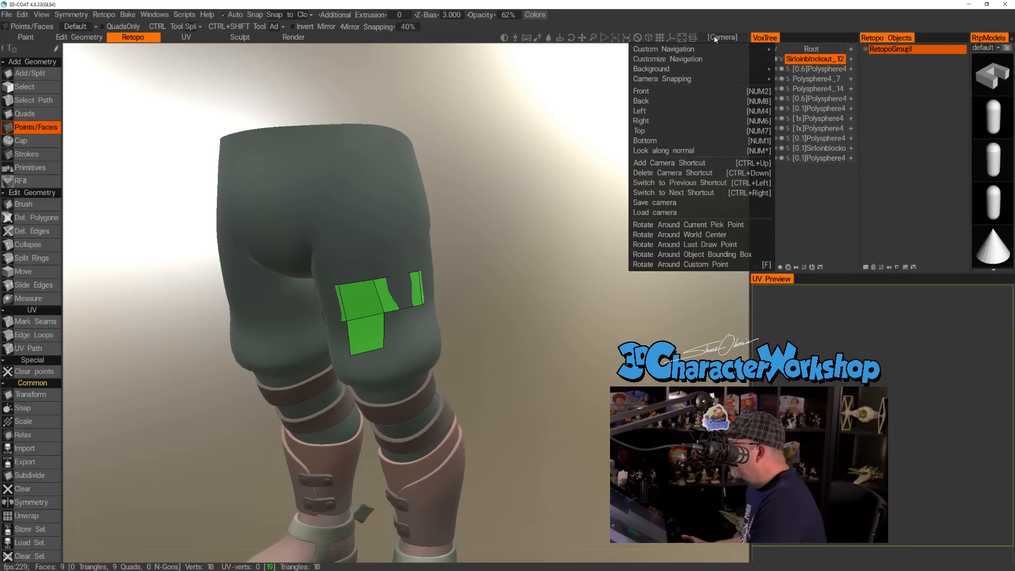
{"action": "left_click", "coordinate": [714, 38]}
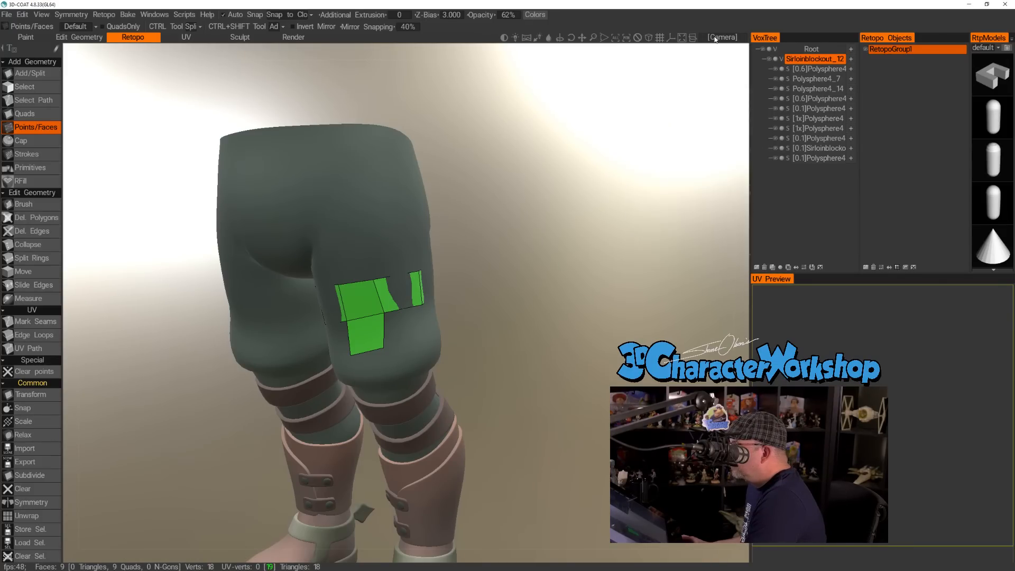
{"action": "left_click_drag", "start_coordinate": [427, 15], "coordinate": [473, 15]}
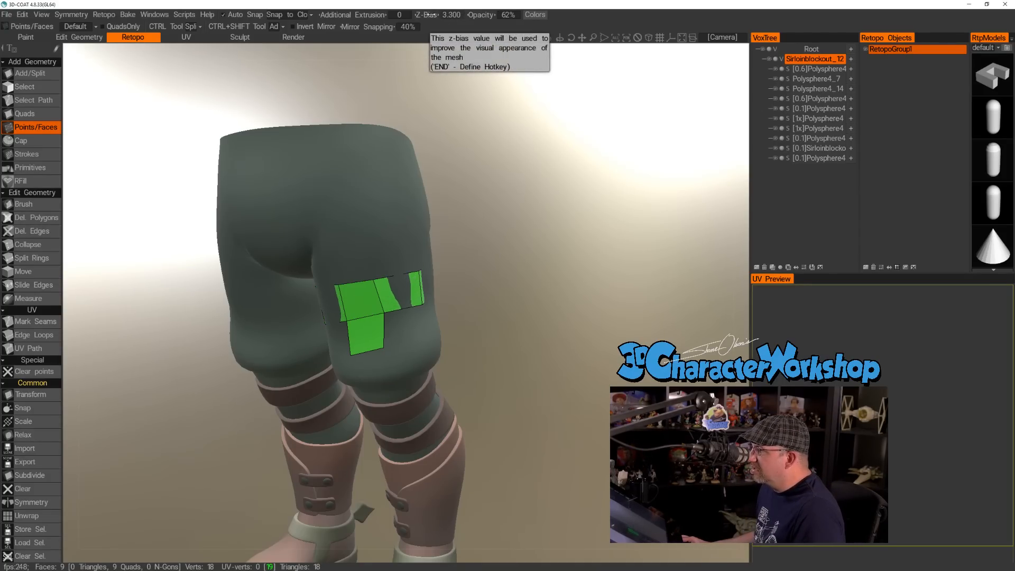
{"action": "left_click_drag", "start_coordinate": [427, 15], "coordinate": [485, 15]}
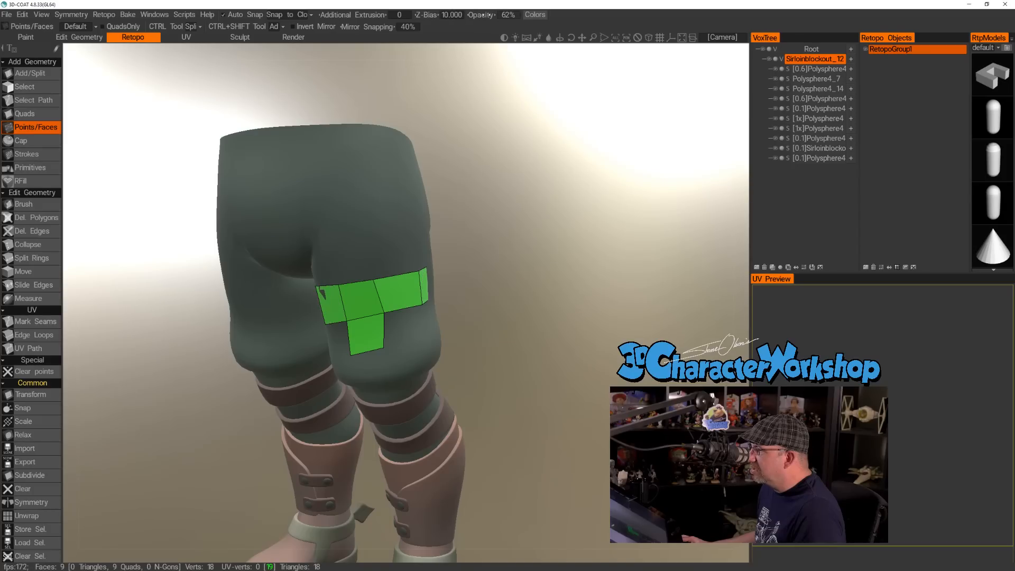
Enable X-axis symmetry for the retopo mesh on the legs.
{"action": "left_click_drag", "start_coordinate": [505, 203], "coordinate": [532, 189]}
{"action": "right_click_drag", "start_coordinate": [535, 310], "coordinate": [535, 263]}
{"action": "left_click_drag", "start_coordinate": [535, 265], "coordinate": [502, 249]}
{"action": "key", "text": "s"}
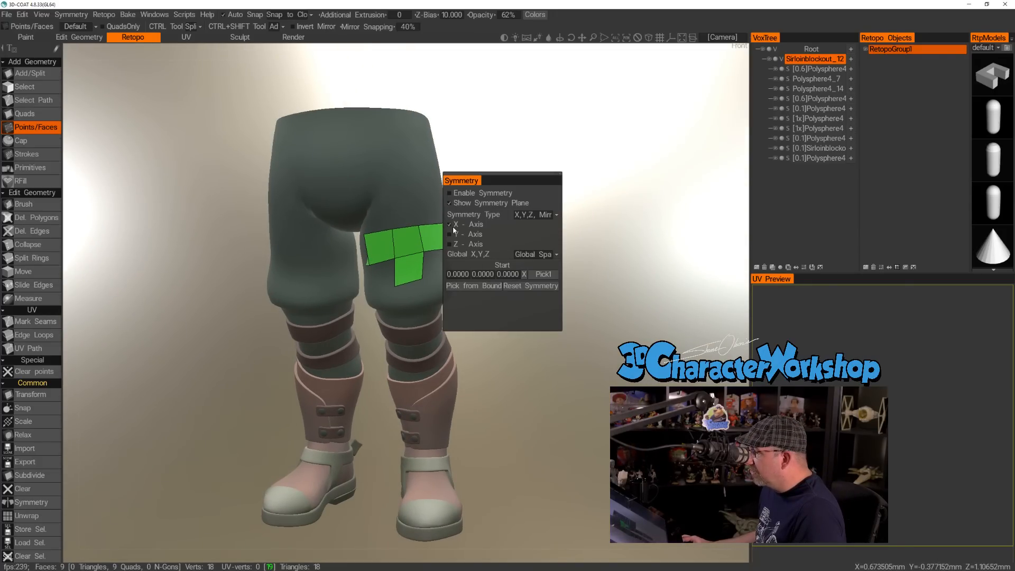
{"action": "left_click", "coordinate": [450, 194]}
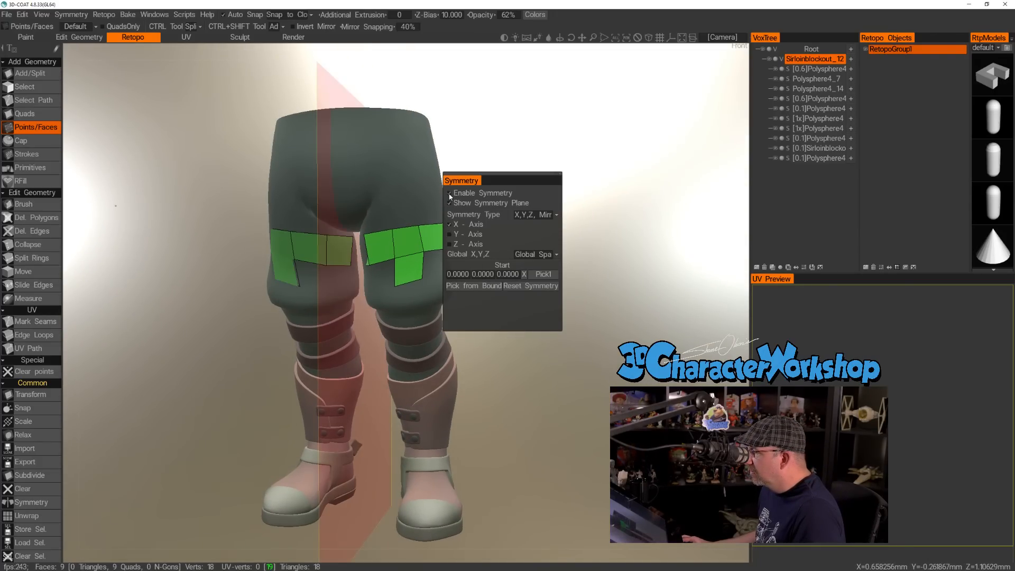
Extend the second row of quads under the band along the left thigh's outer side with two more quads.
{"action": "left_click_drag", "start_coordinate": [610, 118], "coordinate": [534, 204]}
{"action": "right_click_drag", "start_coordinate": [534, 204], "coordinate": [521, 224]}
{"action": "left_click_drag", "start_coordinate": [521, 224], "coordinate": [484, 253]}
{"action": "right_click_drag", "start_coordinate": [484, 254], "coordinate": [481, 243]}
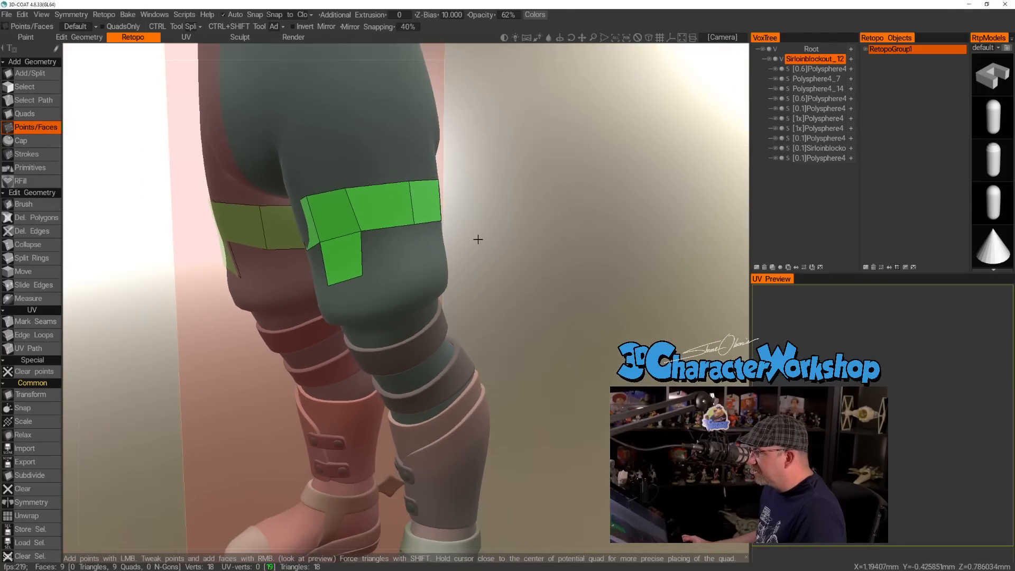
{"action": "left_click", "coordinate": [414, 261]}
{"action": "right_click", "coordinate": [386, 254]}
{"action": "left_click_drag", "start_coordinate": [570, 252], "coordinate": [461, 262]}
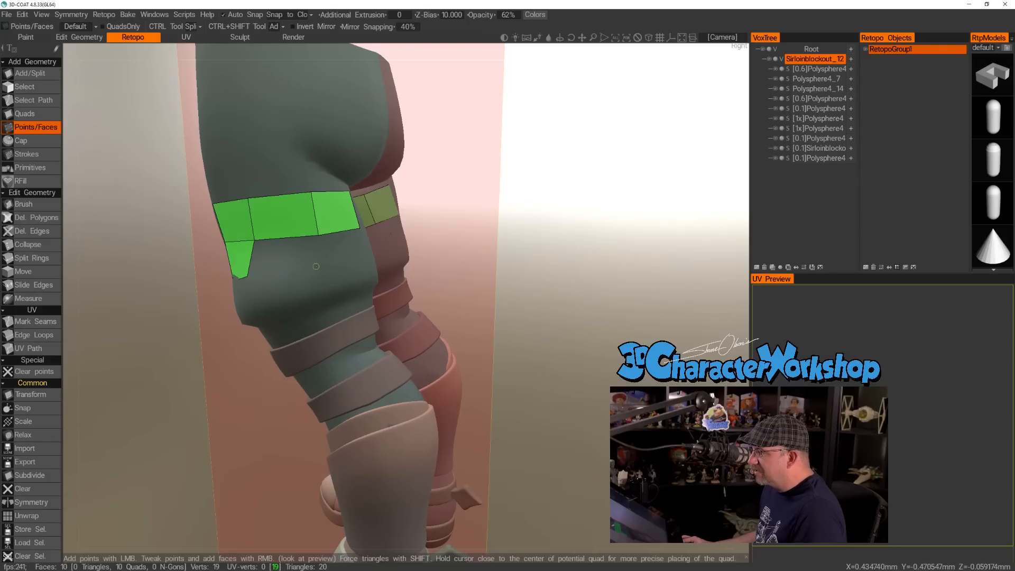
{"action": "left_click", "coordinate": [321, 263]}
{"action": "right_click", "coordinate": [276, 265]}
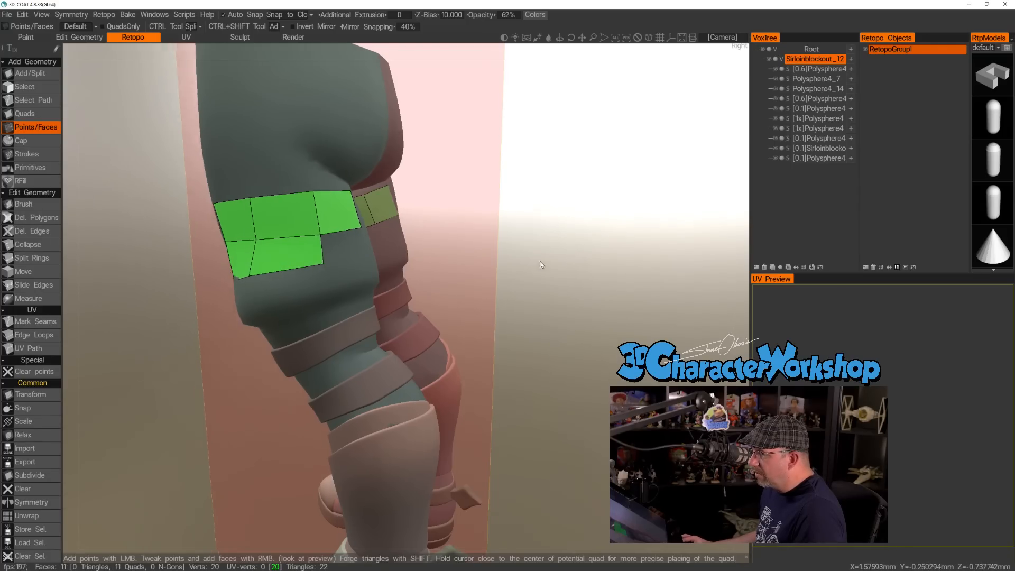
Place two points on the back of the left thigh and fill two second-row quads there.
{"action": "left_click_drag", "start_coordinate": [539, 265], "coordinate": [432, 279]}
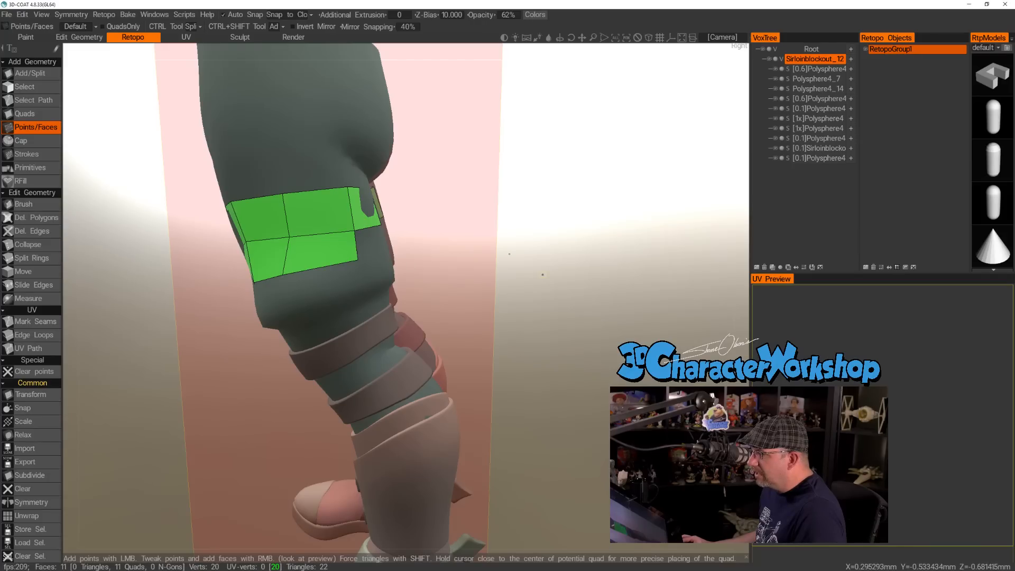
{"action": "left_click_drag", "start_coordinate": [538, 277], "coordinate": [427, 284]}
{"action": "left_click_drag", "start_coordinate": [560, 280], "coordinate": [412, 289]}
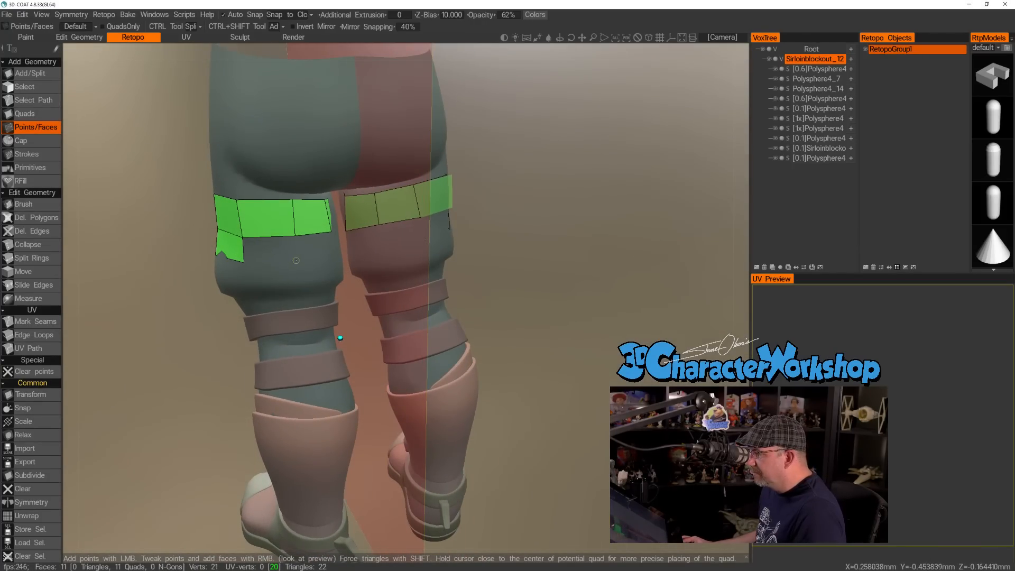
{"action": "key", "text": "Delete"}
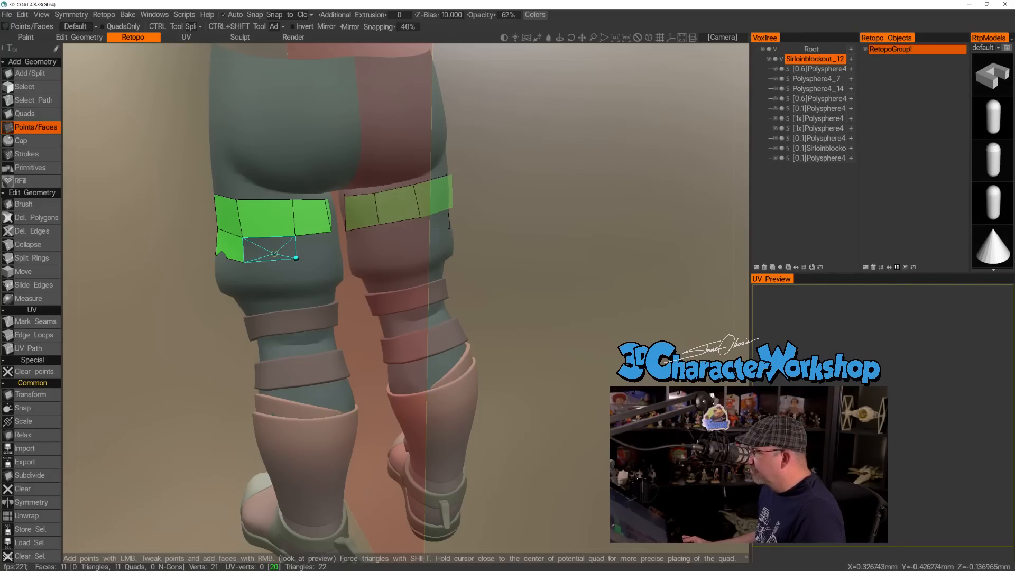
{"action": "left_click", "coordinate": [334, 258]}
{"action": "right_click", "coordinate": [315, 247]}
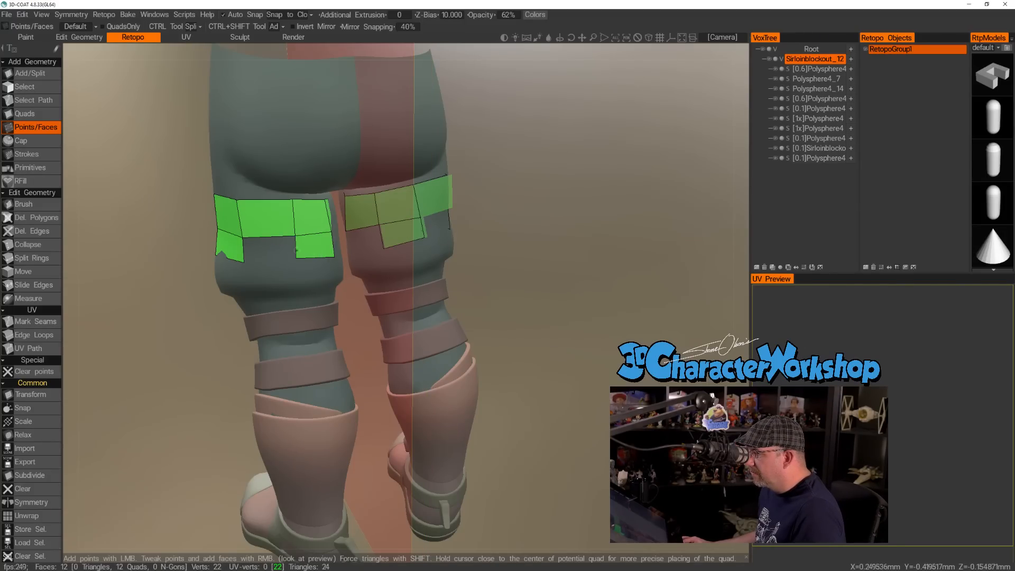
{"action": "right_click", "coordinate": [273, 247]}
Add a point on the inner thigh and fill the last second-row quads to close the row.
{"action": "left_click_drag", "start_coordinate": [273, 247], "coordinate": [352, 184]}
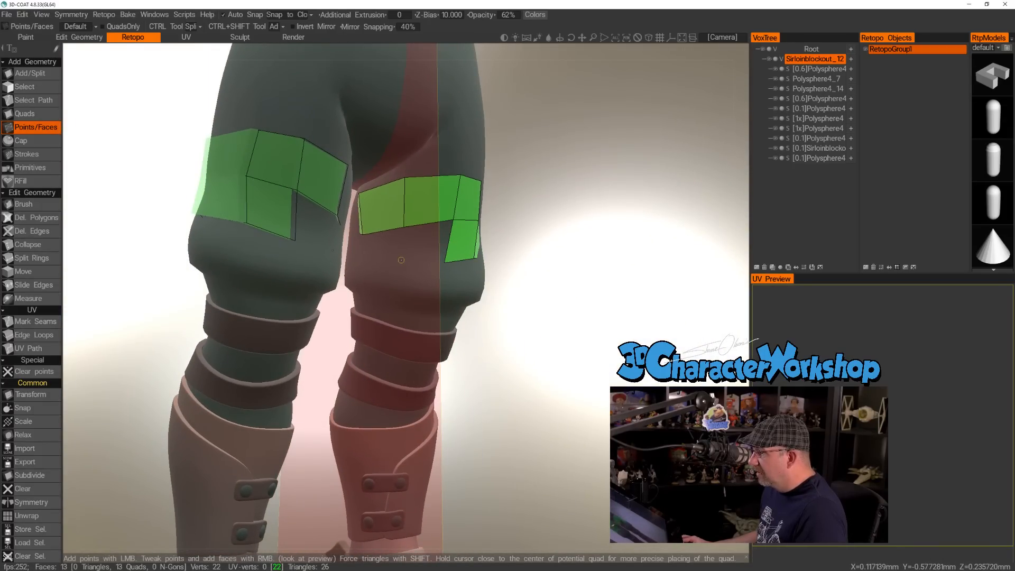
{"action": "left_click", "coordinate": [359, 263]}
{"action": "right_click", "coordinate": [380, 246]}
{"action": "right_click", "coordinate": [426, 239]}
{"action": "left_click_drag", "start_coordinate": [530, 260], "coordinate": [400, 256]}
{"action": "left_click_drag", "start_coordinate": [320, 326], "coordinate": [345, 257]}
{"action": "left_click_drag", "start_coordinate": [520, 234], "coordinate": [487, 233]}
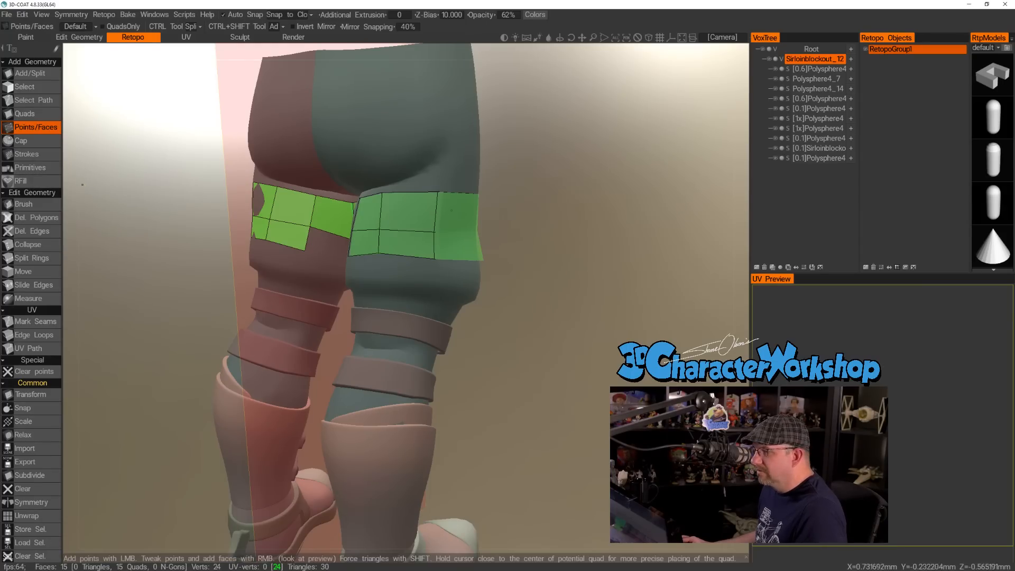
Use the Brush tool to even out the quad vertices on the thigh's back and inner side.
{"action": "left_click", "coordinate": [24, 204]}
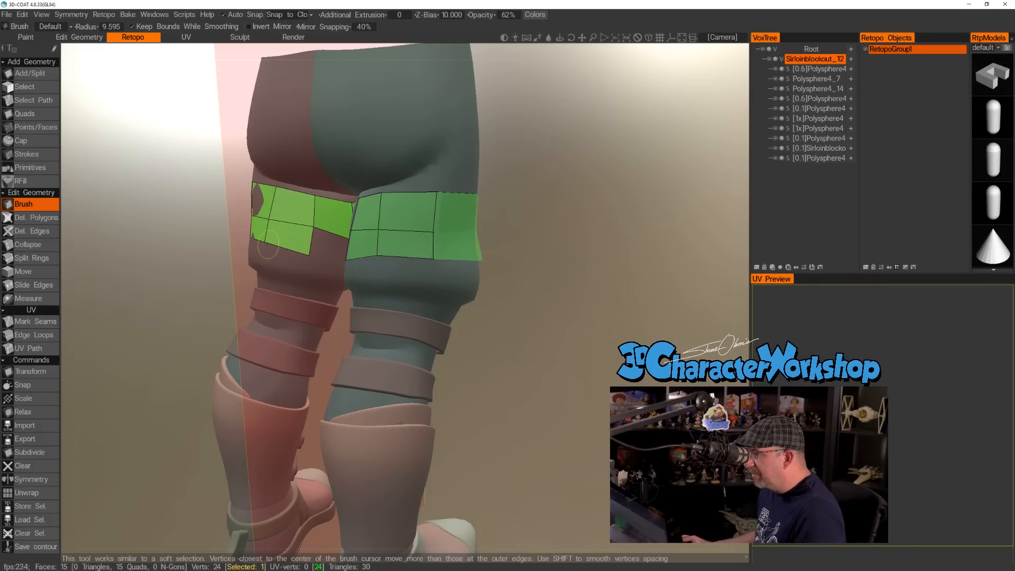
{"action": "mouse_move", "coordinate": [544, 264]}
{"action": "left_mouse_down"}
{"action": "mouse_move", "coordinate": [561, 242]}
{"action": "mouse_move", "coordinate": [430, 220]}
{"action": "mouse_move", "coordinate": [451, 213]}
{"action": "mouse_move", "coordinate": [574, 243]}
{"action": "mouse_move", "coordinate": [397, 227]}
{"action": "mouse_move", "coordinate": [525, 237]}
{"action": "mouse_move", "coordinate": [547, 255]}
{"action": "mouse_move", "coordinate": [527, 263]}
{"action": "mouse_move", "coordinate": [537, 264]}
{"action": "left_mouse_up"}
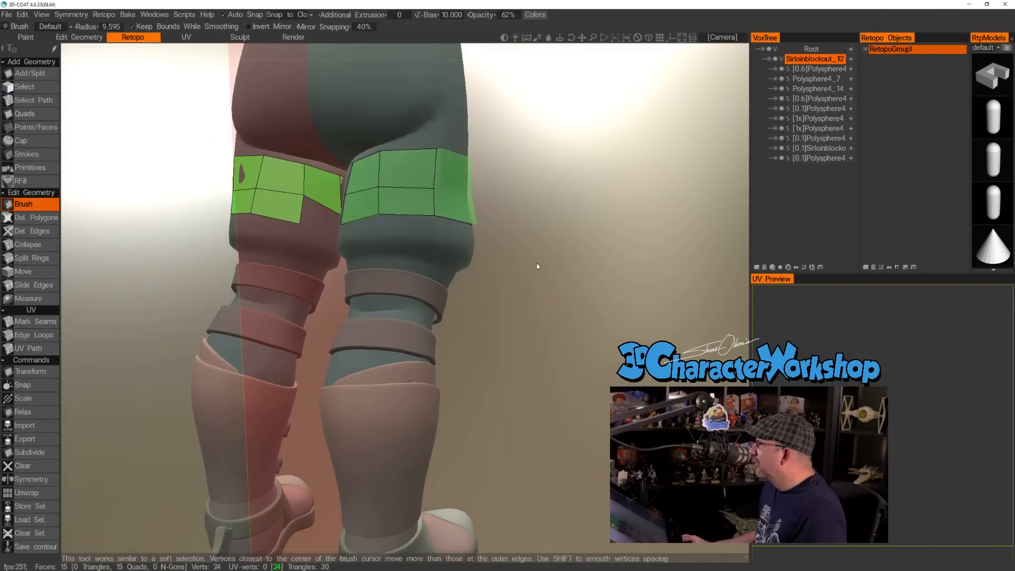
{"action": "left_click_drag", "start_coordinate": [303, 164], "coordinate": [306, 165]}
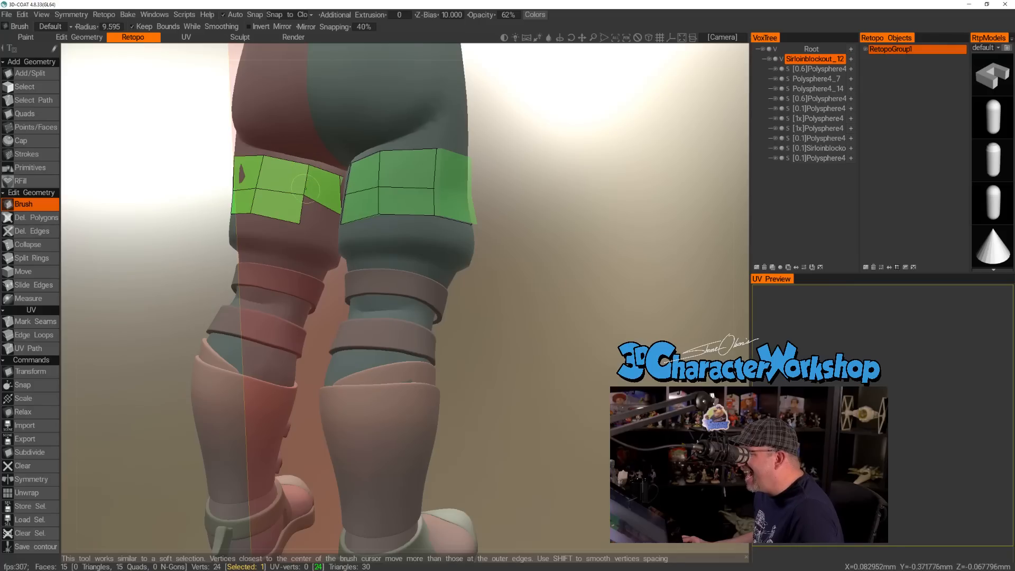
{"action": "left_click_drag", "start_coordinate": [563, 269], "coordinate": [458, 188]}
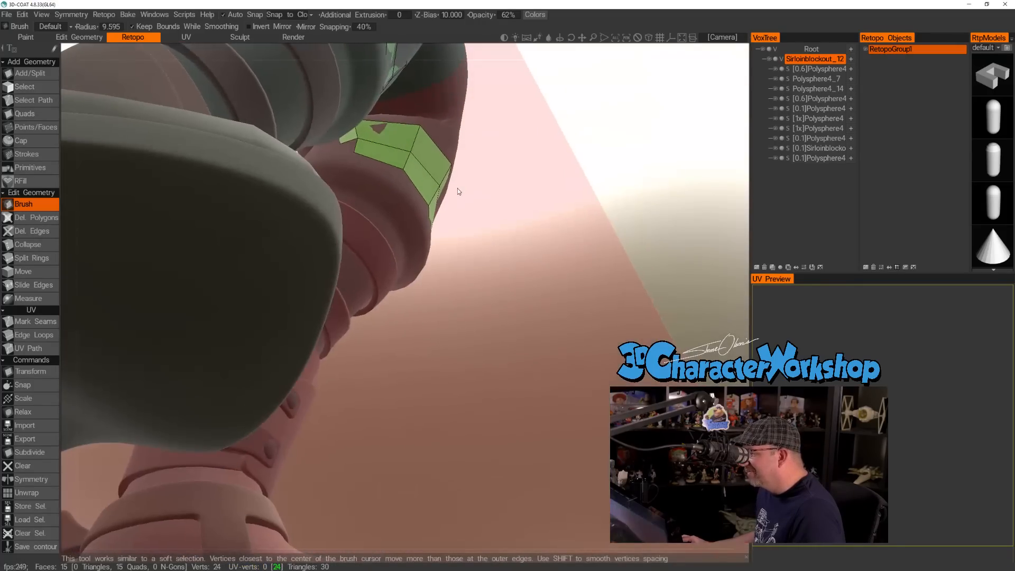
{"action": "left_click_drag", "start_coordinate": [459, 271], "coordinate": [407, 227]}
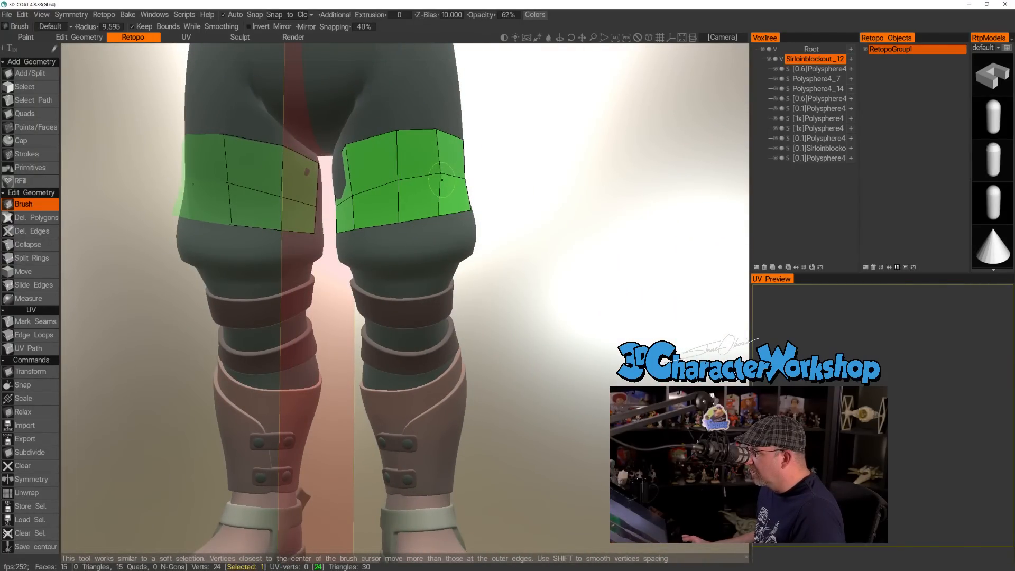
Even out the quad spacing on the left thigh's front and outer side with the Brush tool.
{"action": "scroll", "coordinate": [496, 261], "scroll_direction": "down", "scroll_amount": 3}
{"action": "left_click_drag", "start_coordinate": [514, 258], "coordinate": [392, 207]}
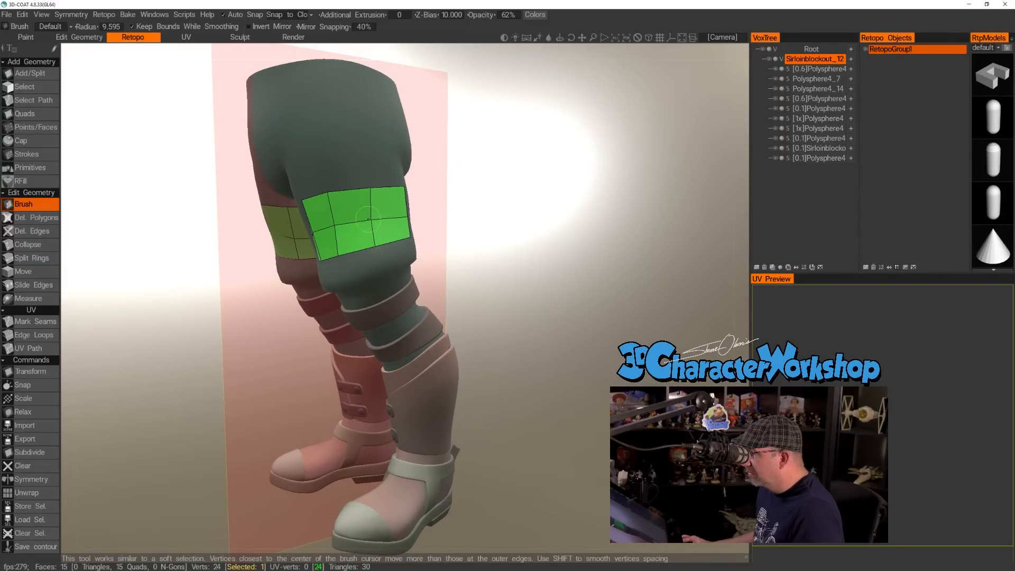
{"action": "mouse_move", "coordinate": [505, 214]}
{"action": "left_mouse_down"}
{"action": "mouse_move", "coordinate": [527, 214]}
{"action": "mouse_move", "coordinate": [530, 235]}
{"action": "left_mouse_up"}
{"action": "right_click_drag", "start_coordinate": [530, 234], "coordinate": [525, 251]}
{"action": "middle_click_drag", "start_coordinate": [524, 250], "coordinate": [507, 240]}
{"action": "right_click_drag", "start_coordinate": [508, 240], "coordinate": [507, 277]}
{"action": "left_click_drag", "start_coordinate": [495, 259], "coordinate": [533, 256]}
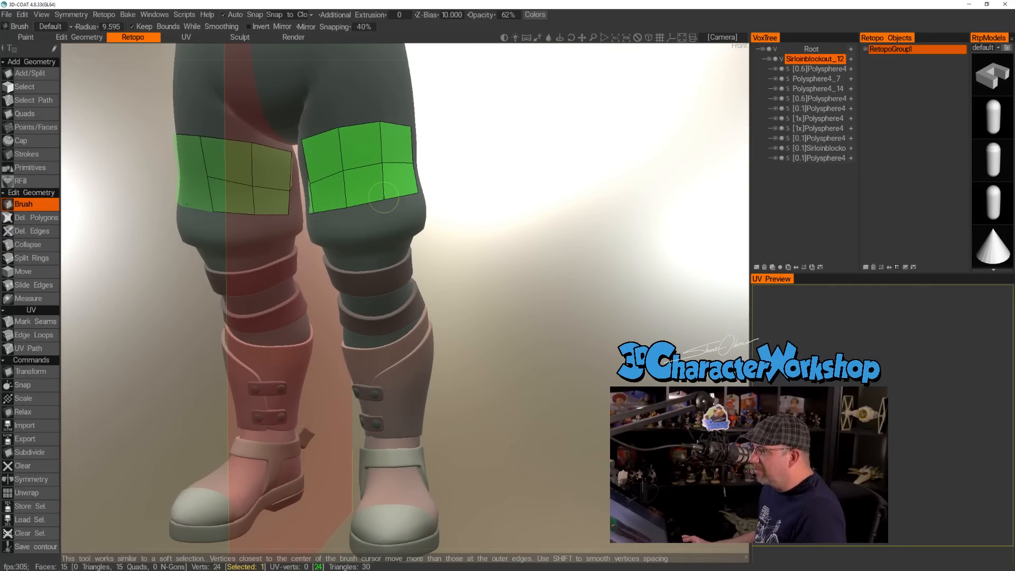
{"action": "right_click_drag", "start_coordinate": [496, 210], "coordinate": [489, 209]}
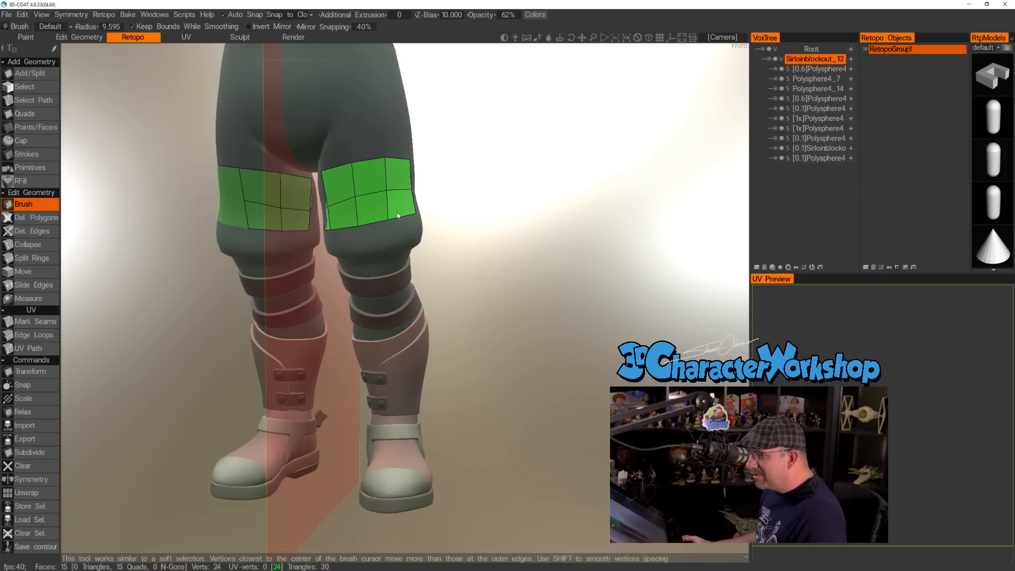
Start a third row with two adjacent Points/Faces quads above the knee on the left leg's front, undoing the stray point.
{"action": "left_click", "coordinate": [45, 128]}
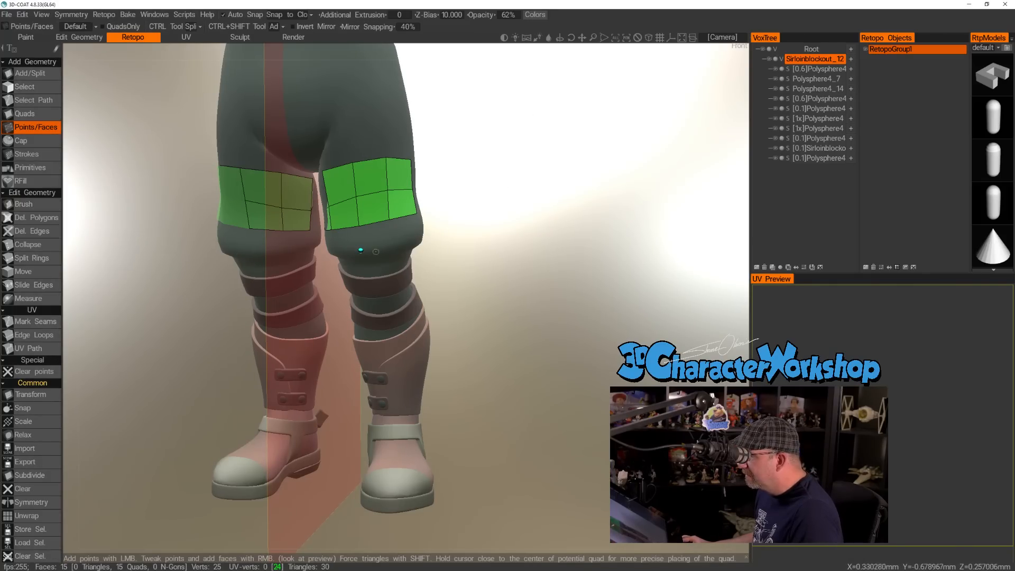
{"action": "right_click", "coordinate": [370, 236]}
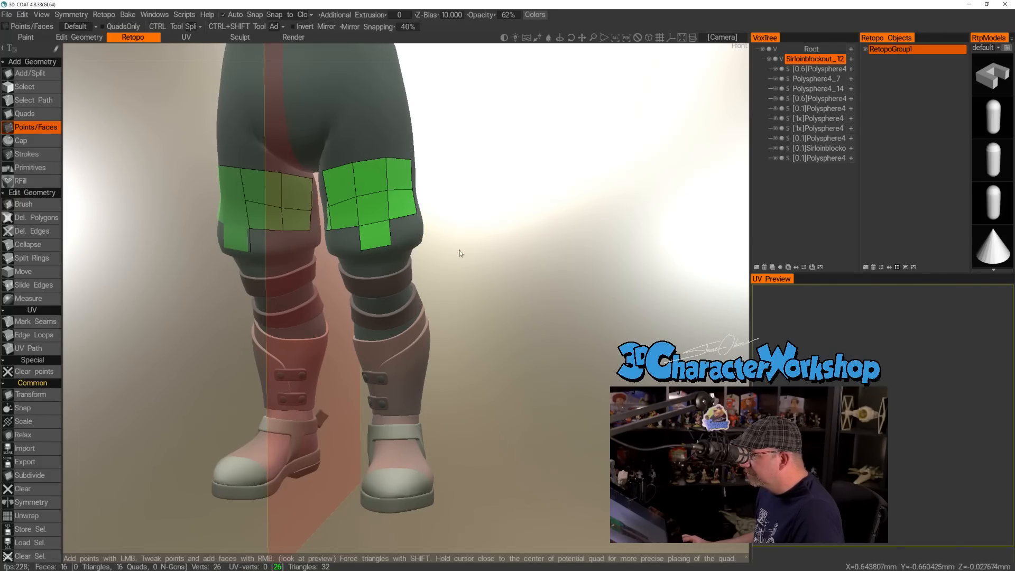
{"action": "left_click_drag", "start_coordinate": [455, 249], "coordinate": [349, 241]}
{"action": "left_click", "coordinate": [357, 241]}
{"action": "left_click", "coordinate": [370, 230]}
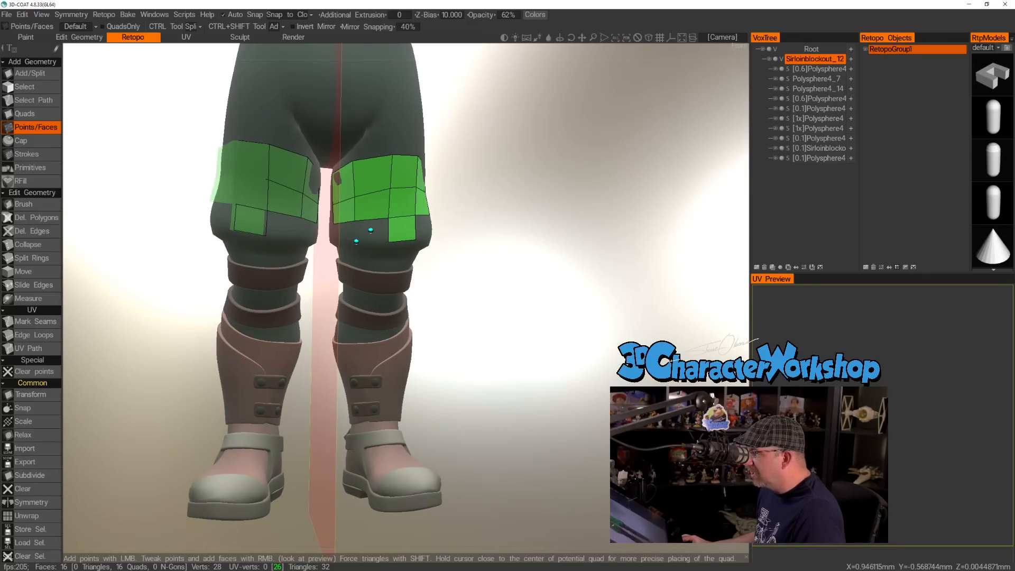
{"action": "key", "text": "ctrl+z"}
{"action": "right_click", "coordinate": [371, 231]}
Continue the third row with two more quads along the left leg's outer side toward the back.
{"action": "left_click_drag", "start_coordinate": [550, 242], "coordinate": [429, 245]}
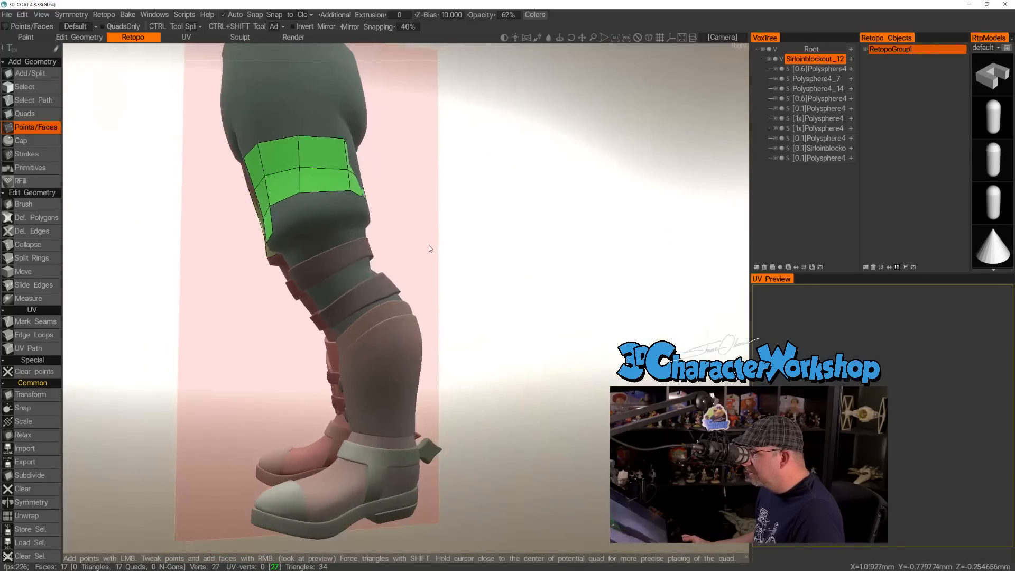
{"action": "left_click", "coordinate": [305, 221]}
{"action": "right_click", "coordinate": [287, 214]}
{"action": "left_click_drag", "start_coordinate": [455, 211], "coordinate": [409, 232]}
{"action": "left_click", "coordinate": [311, 221]}
{"action": "right_click", "coordinate": [290, 216]}
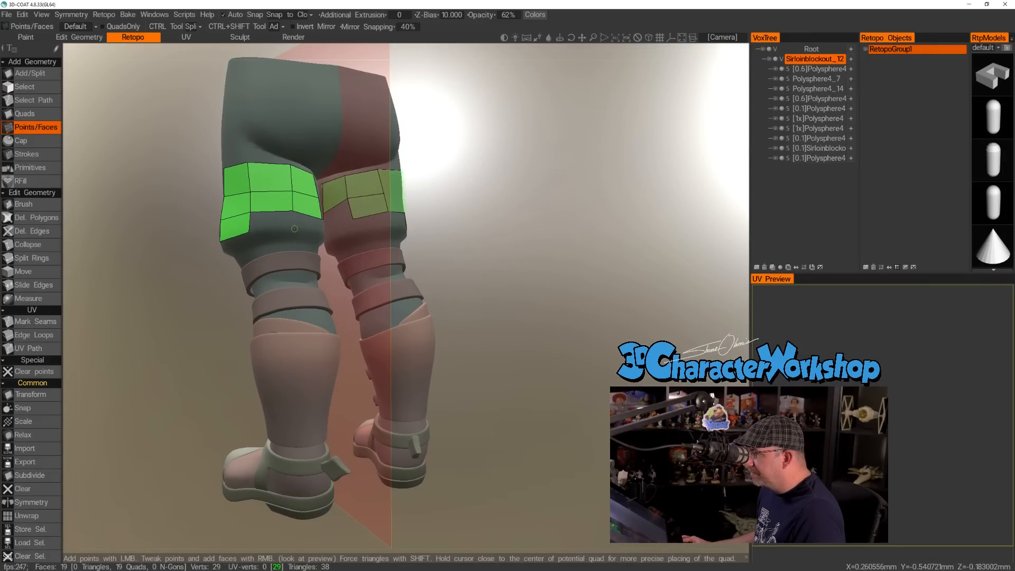
Add another third-row quad on the left thigh's outer back and even out the vertical edge loops there with Slide Edges.
{"action": "right_click", "coordinate": [279, 221]}
{"action": "left_click_drag", "start_coordinate": [502, 225], "coordinate": [535, 234]}
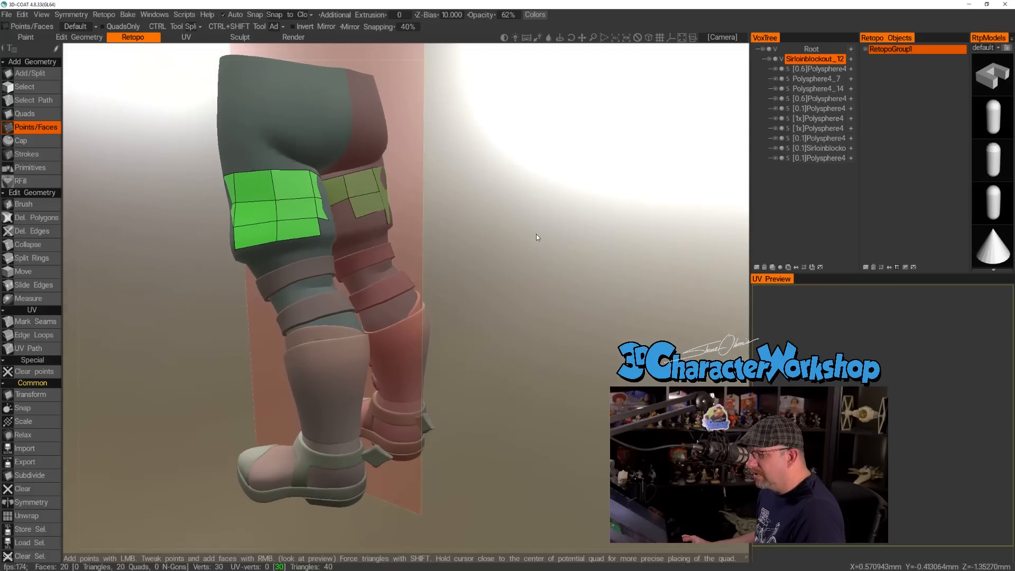
{"action": "left_click", "coordinate": [32, 285]}
{"action": "left_click_drag", "start_coordinate": [90, 307], "coordinate": [183, 293]}
{"action": "left_click_drag", "start_coordinate": [270, 213], "coordinate": [266, 213]}
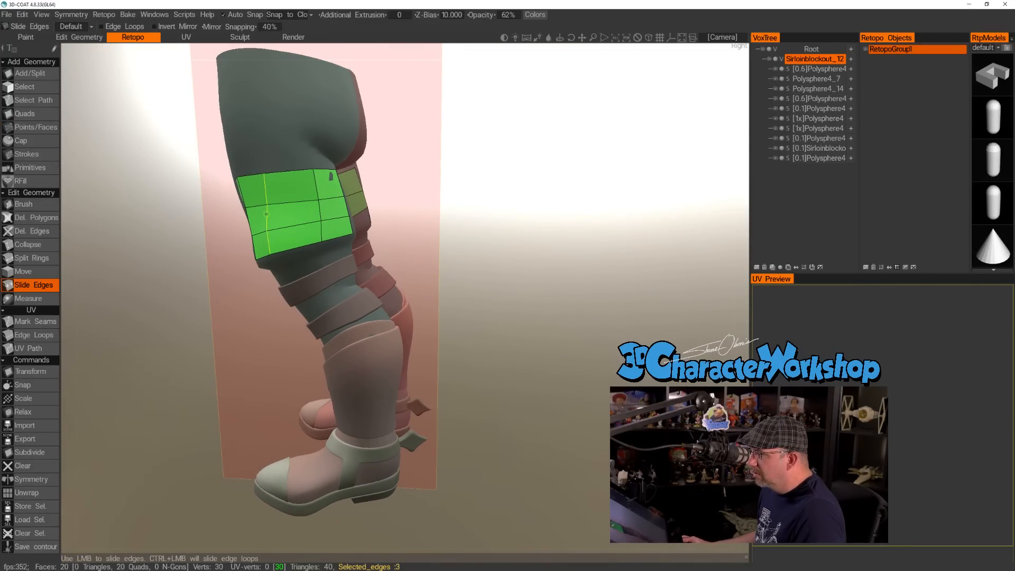
{"action": "left_click_drag", "start_coordinate": [187, 278], "coordinate": [214, 279]}
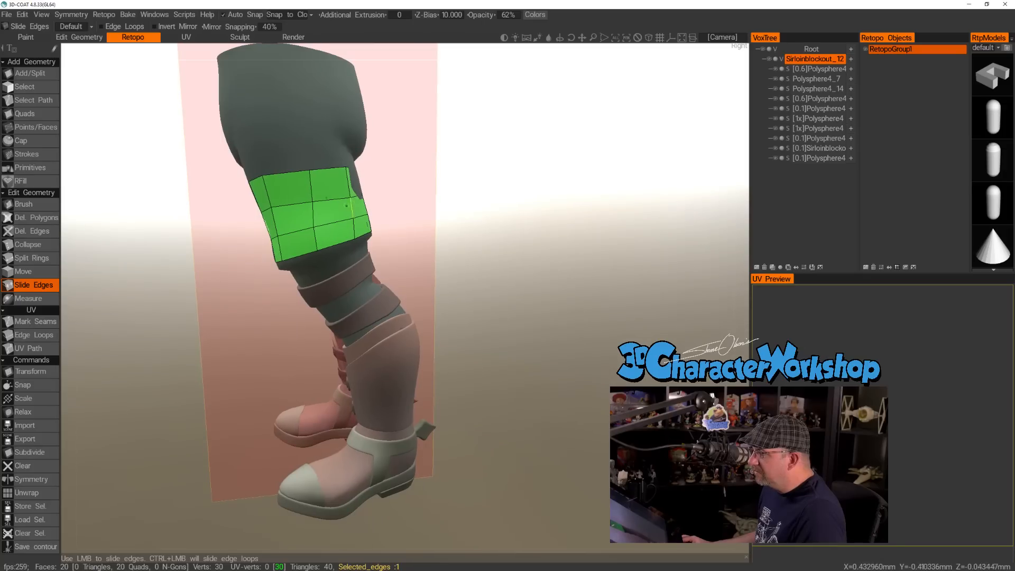
{"action": "left_click_drag", "start_coordinate": [497, 224], "coordinate": [523, 226]}
{"action": "right_click_drag", "start_coordinate": [523, 226], "coordinate": [517, 220]}
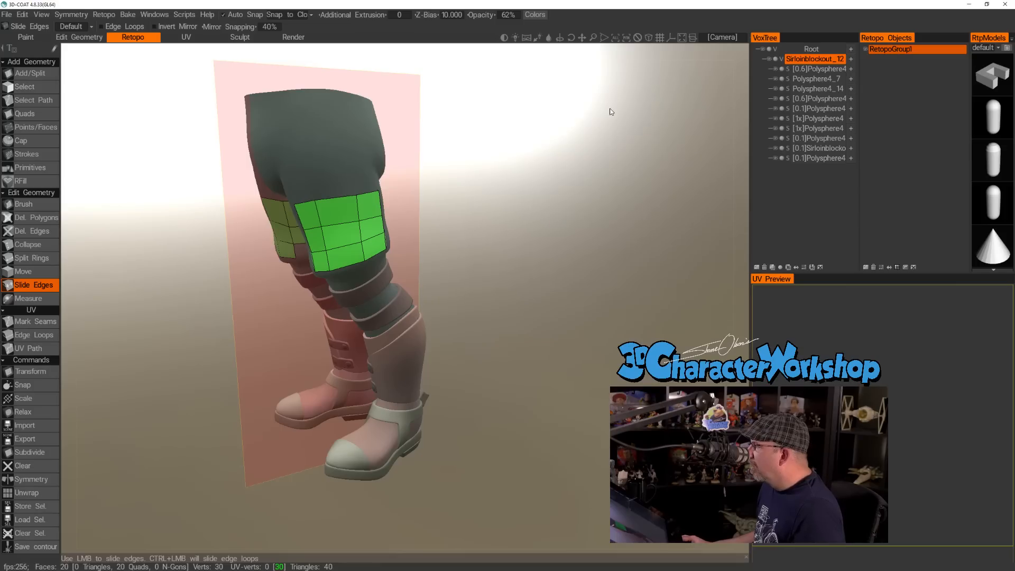
Set the camera to rotate around the current pick point.
{"action": "left_click", "coordinate": [718, 37]}
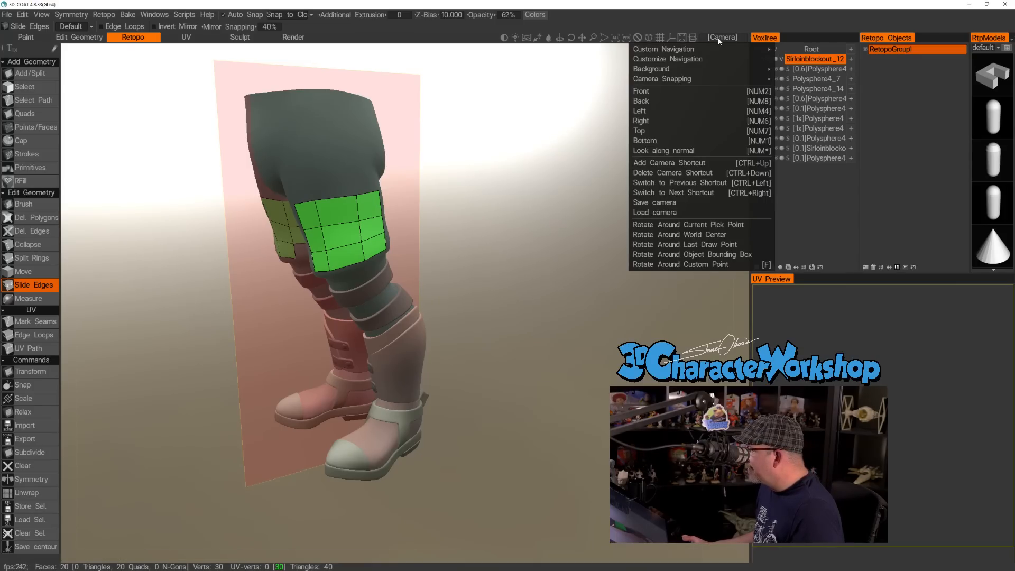
{"action": "left_click", "coordinate": [667, 226]}
{"action": "mouse_move", "coordinate": [450, 201]}
{"action": "left_mouse_down"}
{"action": "mouse_move", "coordinate": [499, 192]}
{"action": "mouse_move", "coordinate": [464, 194]}
{"action": "left_mouse_up"}
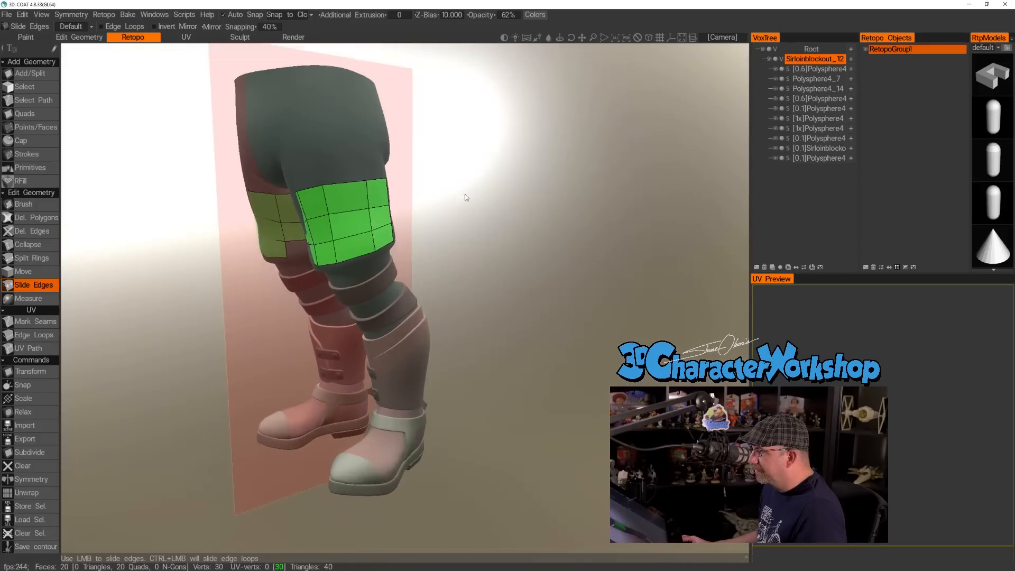
{"action": "right_click_drag", "start_coordinate": [465, 194], "coordinate": [469, 208]}
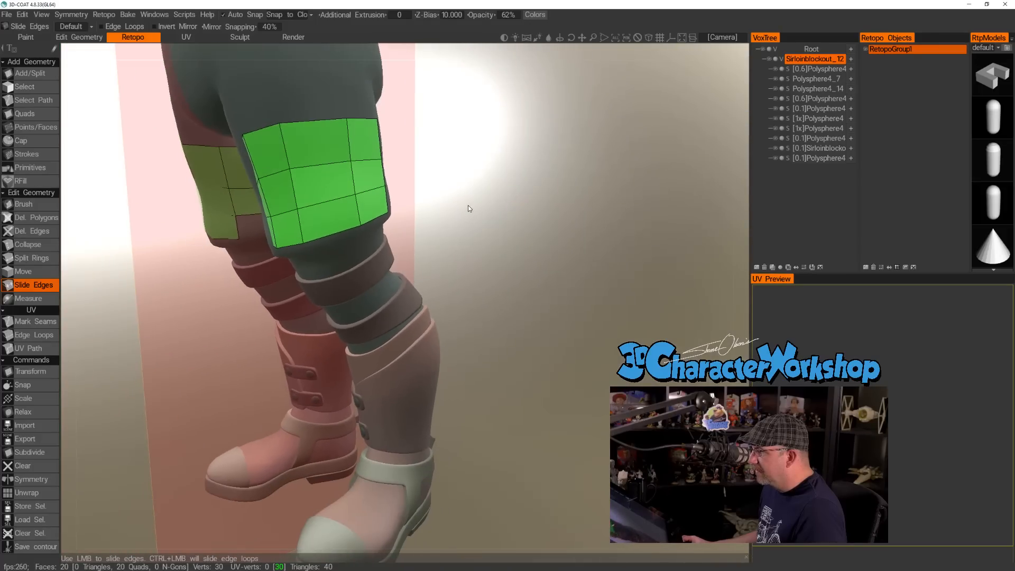
Continue the third row with a Points/Faces quad across the back of the left thigh.
{"action": "left_click", "coordinate": [27, 126]}
{"action": "left_click_drag", "start_coordinate": [469, 197], "coordinate": [191, 205]}
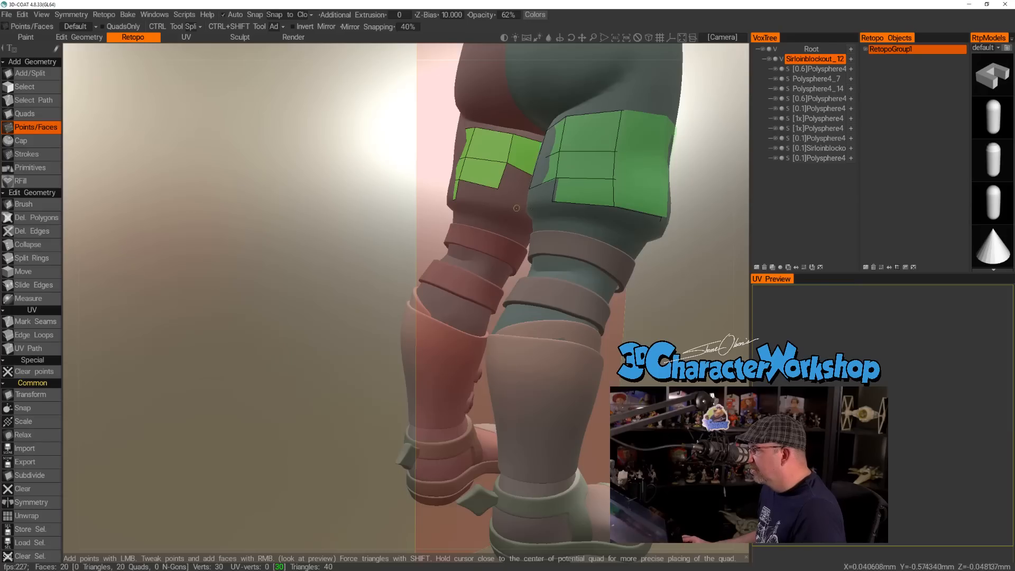
{"action": "left_click", "coordinate": [495, 203]}
{"action": "right_click", "coordinate": [478, 193]}
{"action": "mouse_move", "coordinate": [396, 234]}
{"action": "left_mouse_down"}
{"action": "mouse_move", "coordinate": [423, 211]}
{"action": "mouse_move", "coordinate": [410, 190]}
{"action": "mouse_move", "coordinate": [444, 228]}
{"action": "mouse_move", "coordinate": [264, 195]}
{"action": "mouse_move", "coordinate": [389, 203]}
{"action": "mouse_move", "coordinate": [410, 239]}
{"action": "left_mouse_up"}
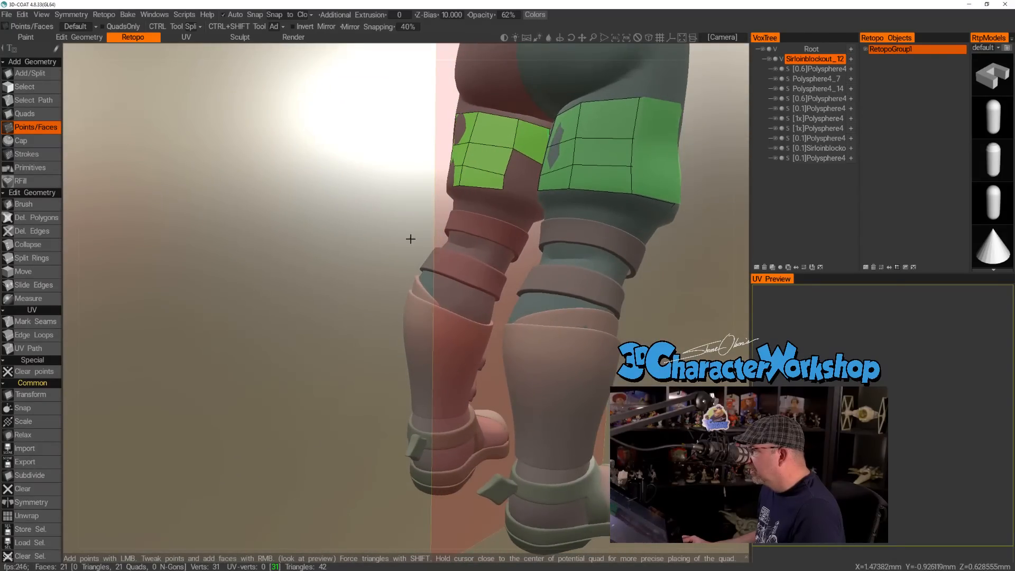
Add two more third-row quads from the back of the left thigh around to its inner side.
{"action": "left_click_drag", "start_coordinate": [509, 184], "coordinate": [613, 286]}
{"action": "middle_click_drag", "start_coordinate": [561, 261], "coordinate": [358, 253]}
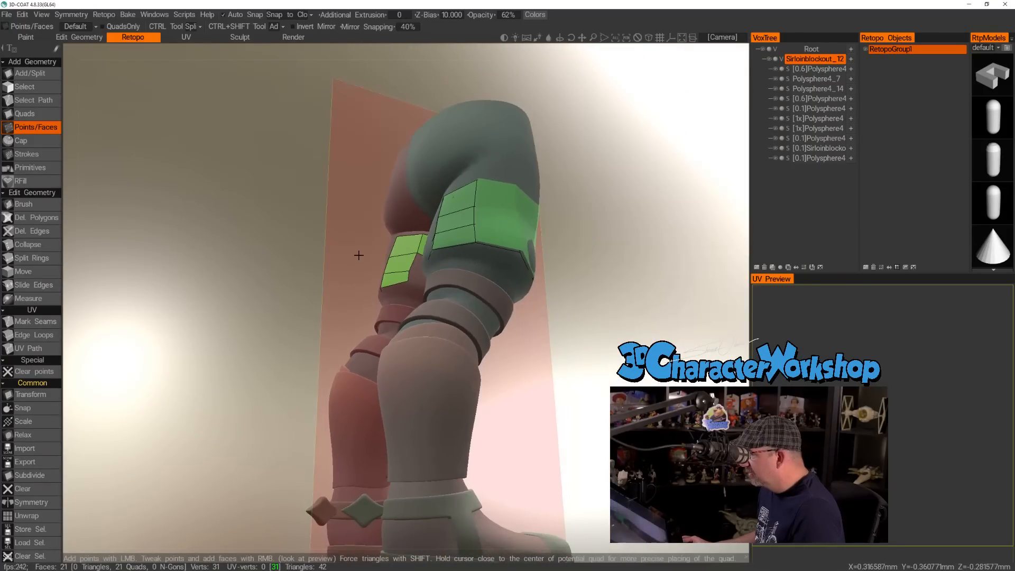
{"action": "right_click_drag", "start_coordinate": [358, 254], "coordinate": [368, 276]}
{"action": "left_click_drag", "start_coordinate": [369, 275], "coordinate": [415, 276], "text": "alt"}
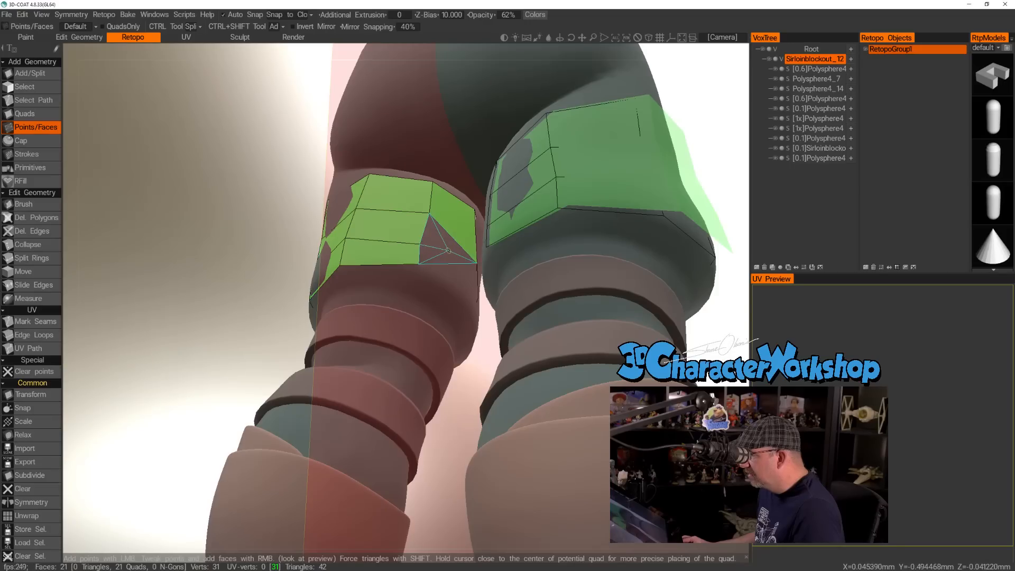
{"action": "right_click", "coordinate": [463, 263]}
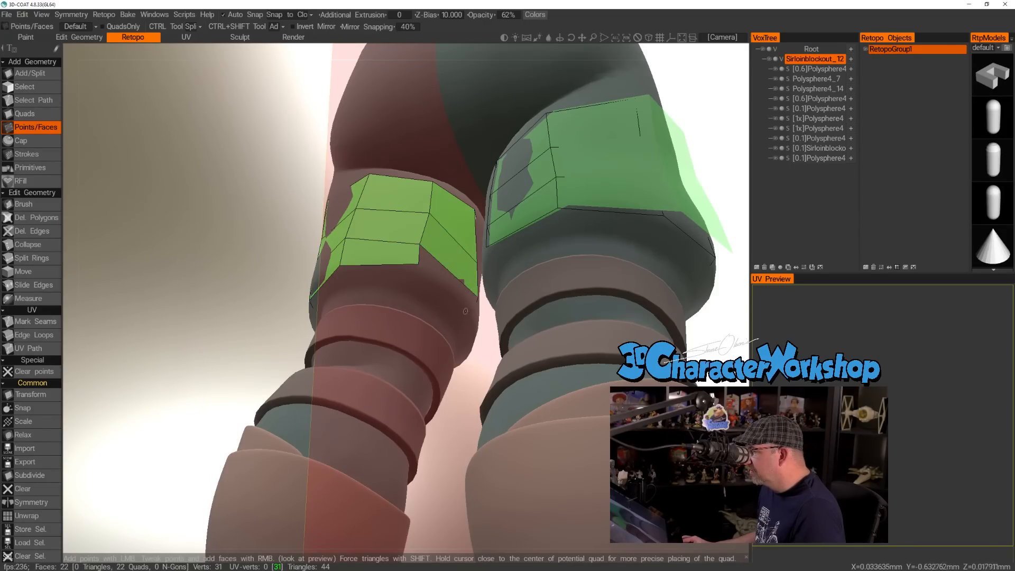
{"action": "left_click", "coordinate": [473, 319]}
{"action": "right_click", "coordinate": [461, 290]}
Slide the vertical edge loops on the back of the left thigh with Slide Edges to even out the quads.
{"action": "left_click_drag", "start_coordinate": [189, 224], "coordinate": [431, 214]}
{"action": "left_click", "coordinate": [39, 288]}
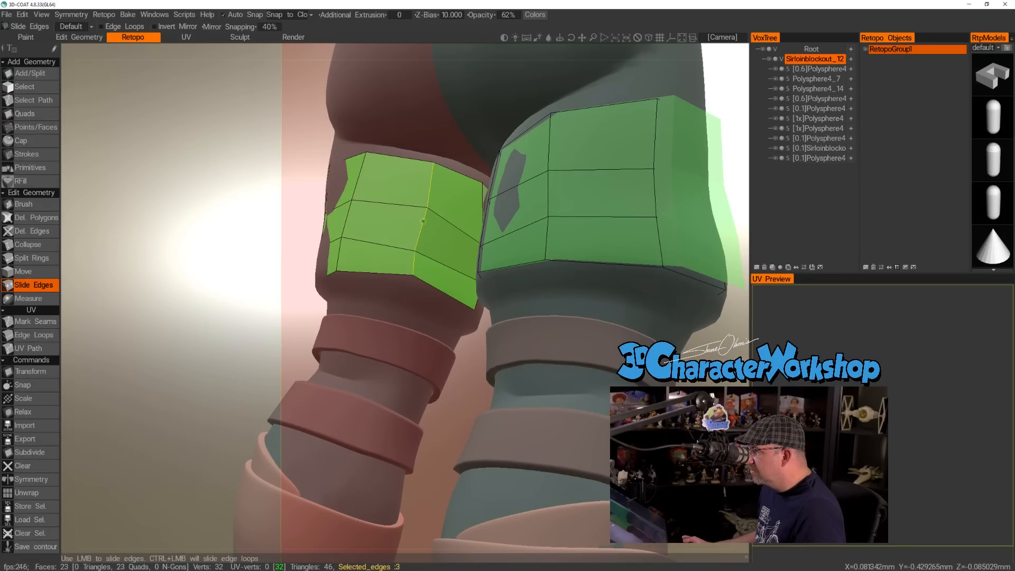
{"action": "left_click_drag", "start_coordinate": [181, 211], "coordinate": [215, 231]}
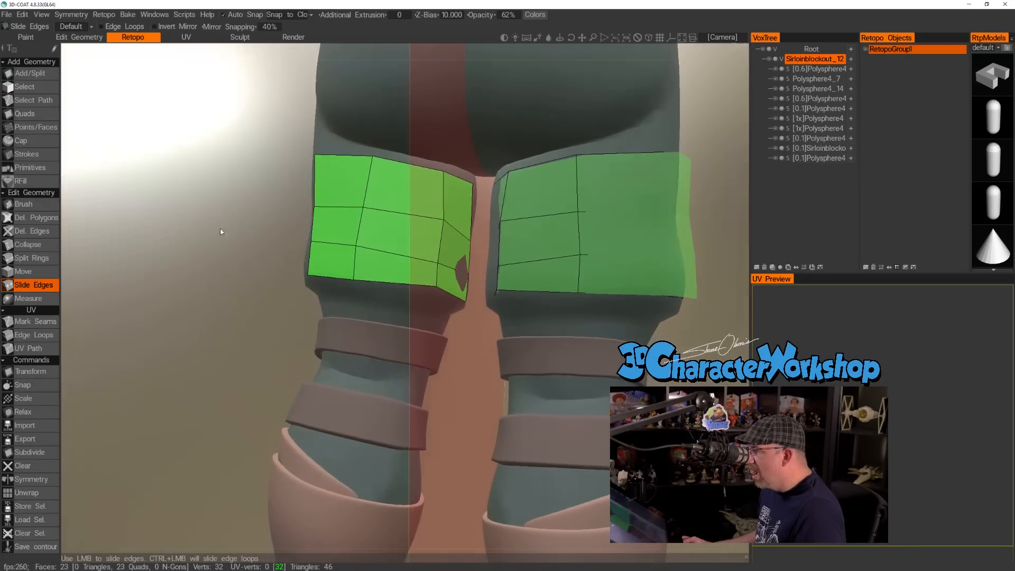
{"action": "left_click_drag", "start_coordinate": [362, 215], "coordinate": [374, 216], "text": "ctrl"}
{"action": "left_click_drag", "start_coordinate": [232, 225], "coordinate": [73, 195], "text": "alt"}
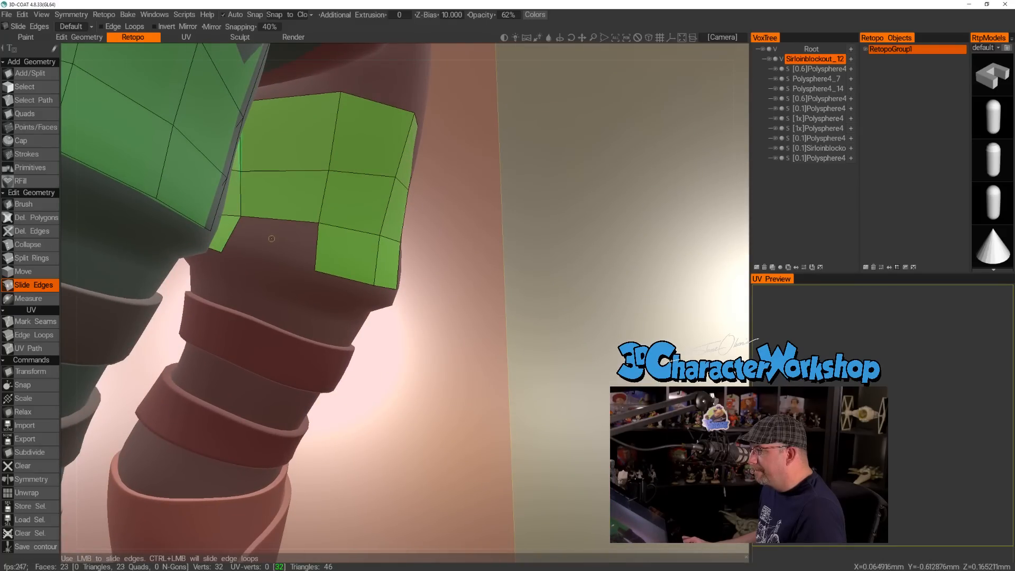
Close the third row with a Points/Faces quad in the remaining gap on the left thigh's inner side.
{"action": "left_click", "coordinate": [38, 128]}
{"action": "right_click", "coordinate": [290, 249]}
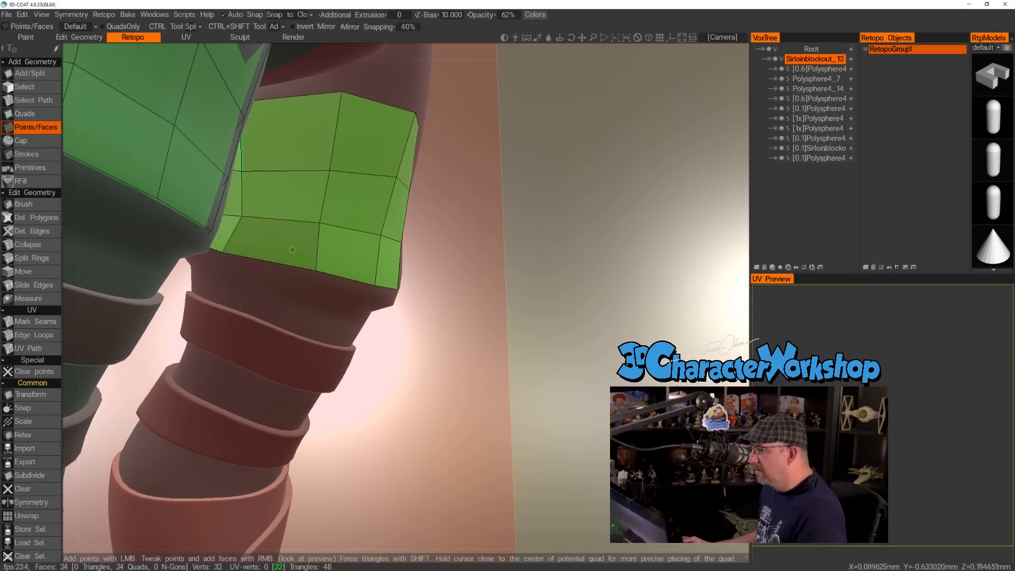
{"action": "mouse_move", "coordinate": [360, 219]}
{"action": "left_mouse_down", "text": "alt"}
{"action": "mouse_move", "coordinate": [444, 221]}
{"action": "mouse_move", "coordinate": [368, 227]}
{"action": "left_mouse_up", "text": "alt"}
{"action": "scroll", "coordinate": [443, 220], "scroll_direction": "down", "scroll_amount": 5}
{"action": "scroll", "coordinate": [370, 232], "scroll_direction": "up", "scroll_amount": 5}
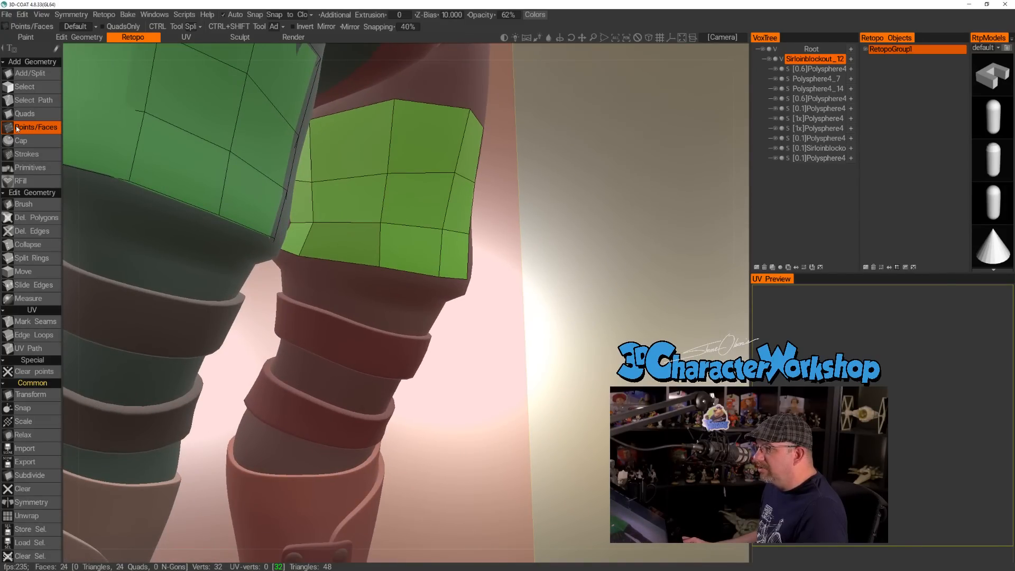
Move the second-row and bottom-edge points on the left thigh's inner side to even out the quads.
{"action": "left_click_drag", "start_coordinate": [313, 221], "coordinate": [312, 215]}
{"action": "left_click_drag", "start_coordinate": [311, 180], "coordinate": [313, 170]}
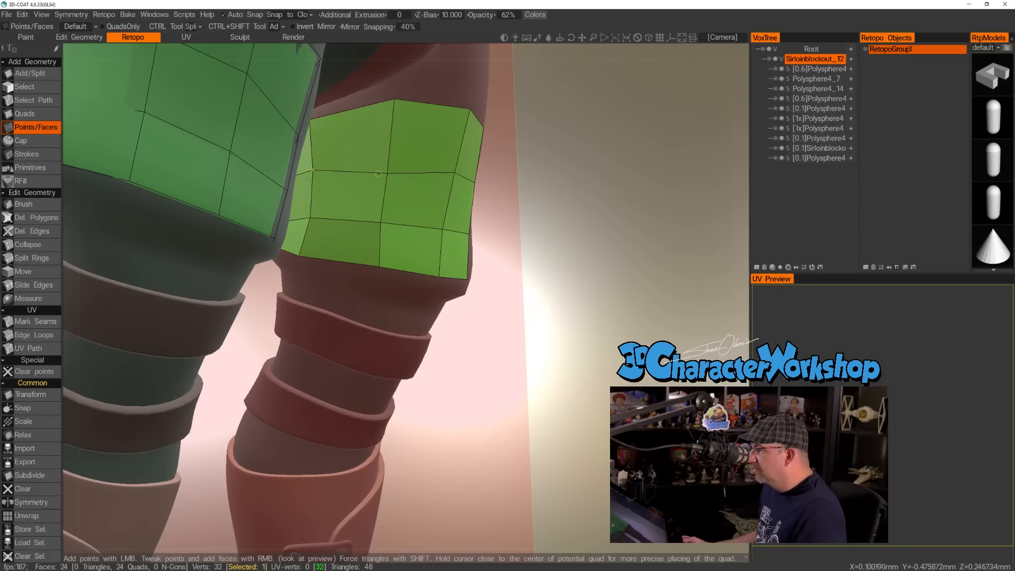
{"action": "right_click_drag", "start_coordinate": [386, 173], "coordinate": [386, 167]}
{"action": "left_click_drag", "start_coordinate": [569, 233], "coordinate": [581, 240]}
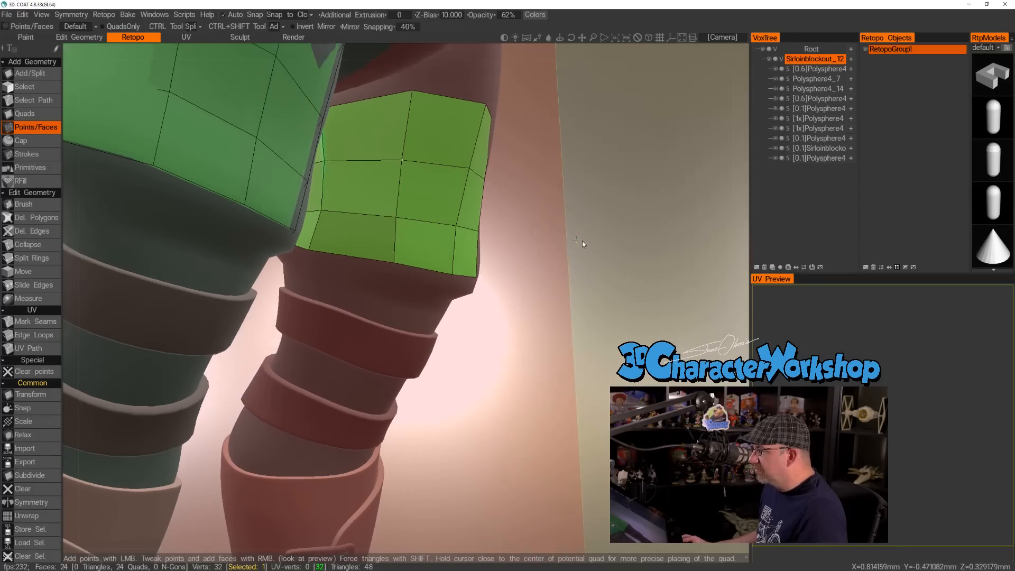
{"action": "left_click_drag", "start_coordinate": [394, 265], "coordinate": [391, 268]}
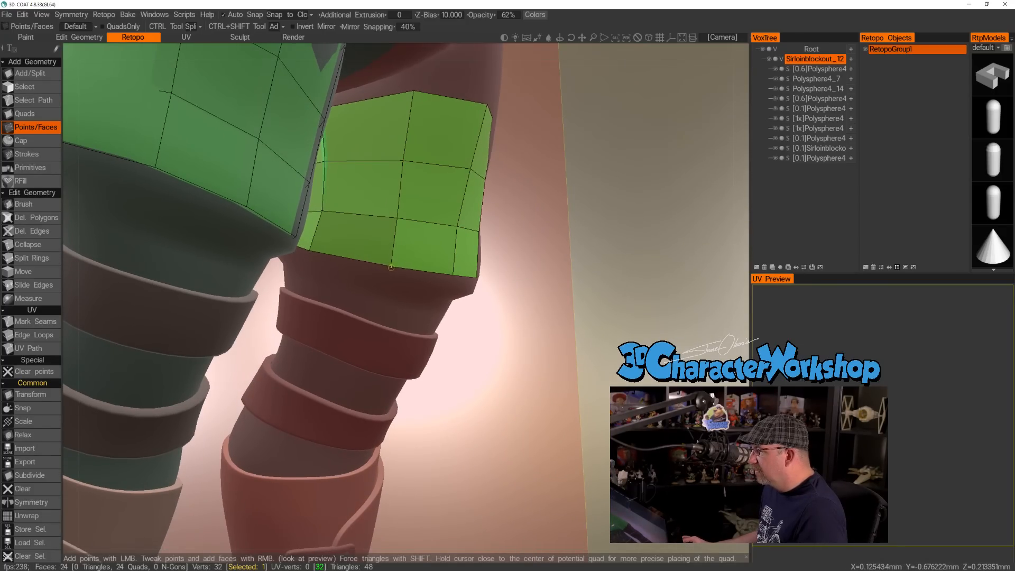
{"action": "right_click_drag", "start_coordinate": [504, 274], "coordinate": [487, 271]}
{"action": "left_click_drag", "start_coordinate": [487, 272], "coordinate": [490, 267]}
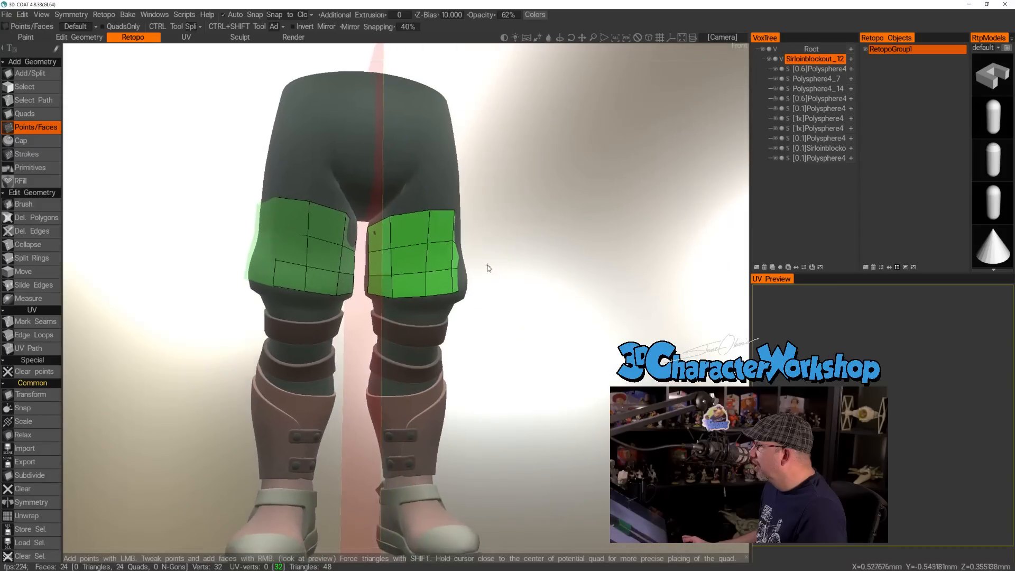
Adjust individual quad points on the left thigh's front and outer side with the Points/Faces tool.
{"action": "middle_click_drag", "start_coordinate": [489, 267], "coordinate": [456, 237]}
{"action": "right_click_drag", "start_coordinate": [456, 238], "coordinate": [462, 252]}
{"action": "middle_click_drag", "start_coordinate": [430, 226], "coordinate": [447, 248]}
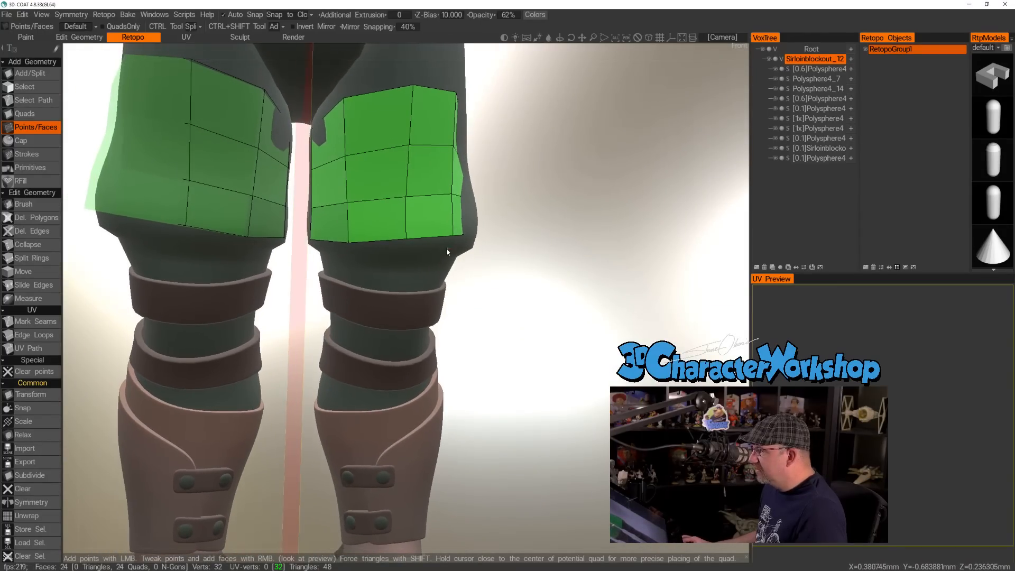
{"action": "left_click_drag", "start_coordinate": [446, 248], "coordinate": [417, 245]}
{"action": "left_click", "coordinate": [403, 242]}
{"action": "left_click_drag", "start_coordinate": [525, 275], "coordinate": [475, 317]}
{"action": "left_click_drag", "start_coordinate": [432, 183], "coordinate": [422, 182]}
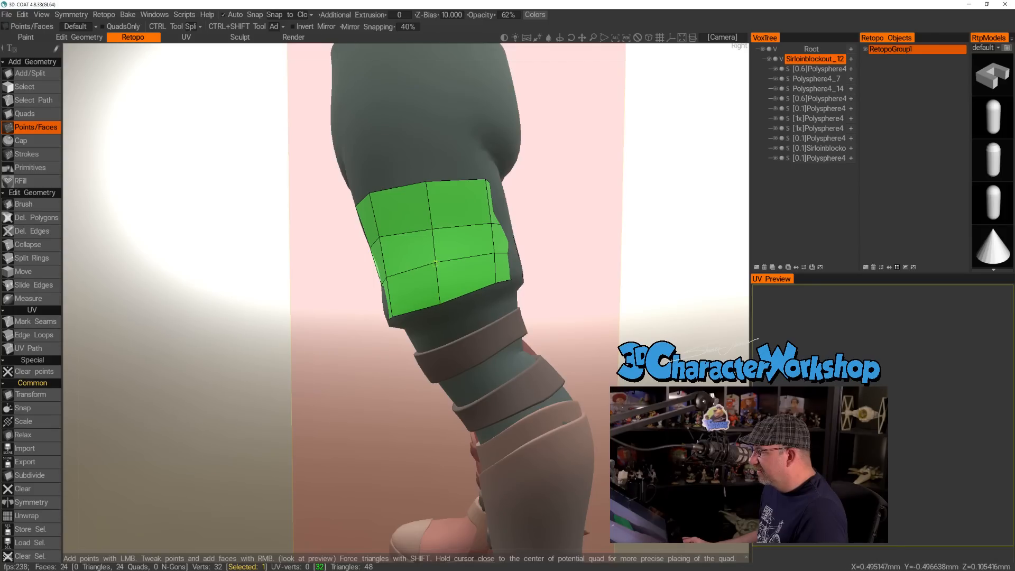
{"action": "left_click_drag", "start_coordinate": [646, 247], "coordinate": [607, 233]}
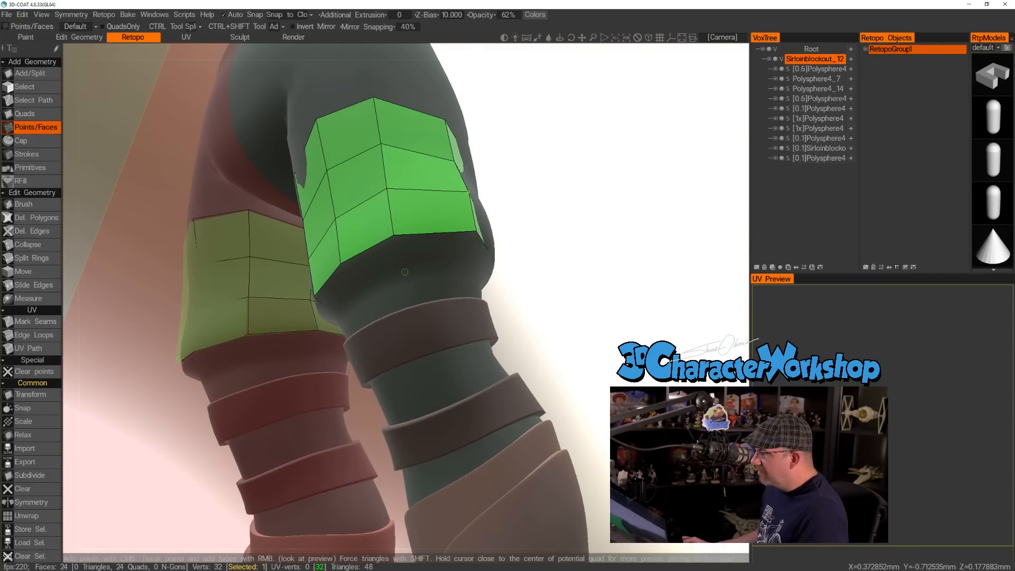
Place two points above the left boot's ankle and add one long quad from the third row down the shin to them.
{"action": "right_click_drag", "start_coordinate": [574, 275], "coordinate": [523, 270]}
{"action": "left_click_drag", "start_coordinate": [523, 270], "coordinate": [530, 333]}
{"action": "middle_click_drag", "start_coordinate": [530, 339], "coordinate": [521, 306]}
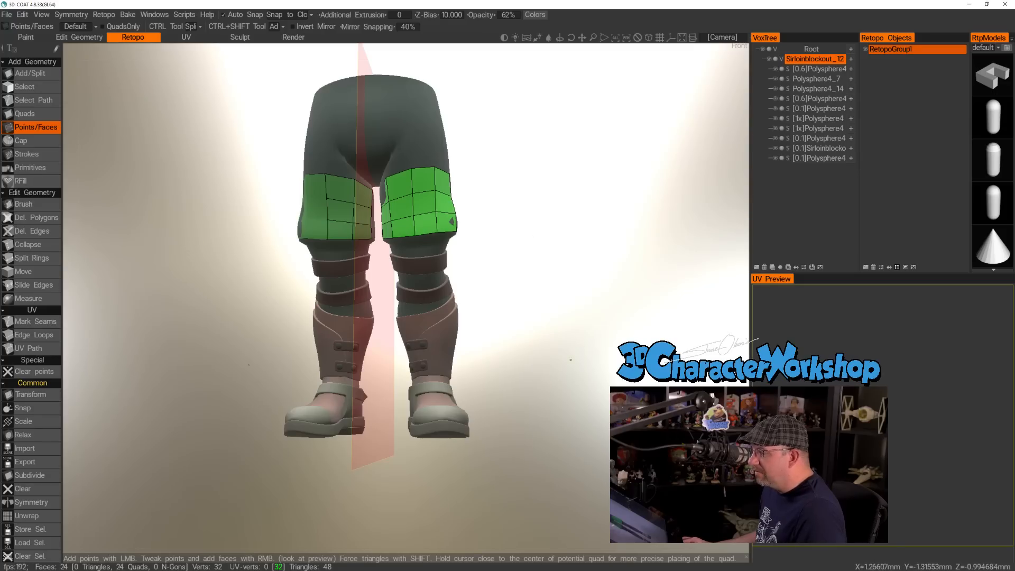
{"action": "left_click_drag", "start_coordinate": [567, 365], "coordinate": [564, 360]}
{"action": "right_click_drag", "start_coordinate": [564, 360], "coordinate": [519, 367]}
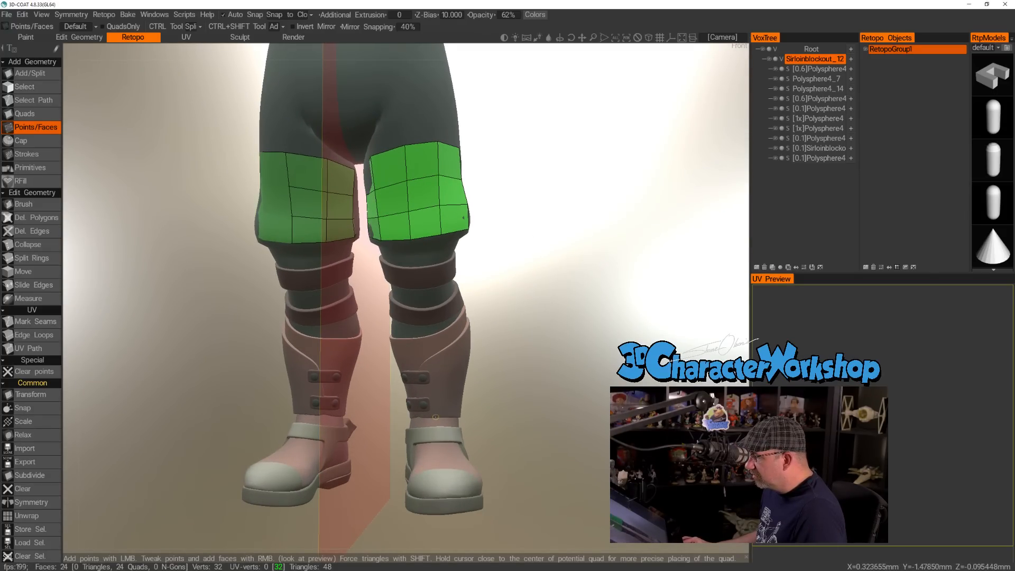
{"action": "left_click_drag", "start_coordinate": [555, 382], "coordinate": [402, 406]}
{"action": "left_click", "coordinate": [409, 409]}
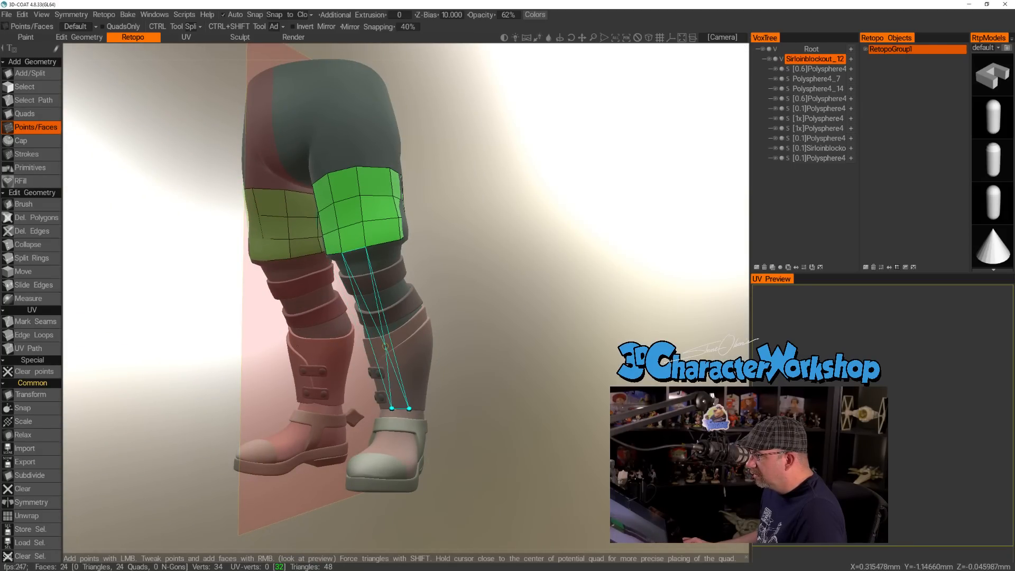
{"action": "right_click", "coordinate": [385, 345]}
Add a second long quad down the left shin beside the first, toward the inner side.
{"action": "left_click_drag", "start_coordinate": [565, 328], "coordinate": [642, 365]}
{"action": "right_click_drag", "start_coordinate": [592, 360], "coordinate": [555, 360]}
{"action": "left_click_drag", "start_coordinate": [555, 360], "coordinate": [553, 365]}
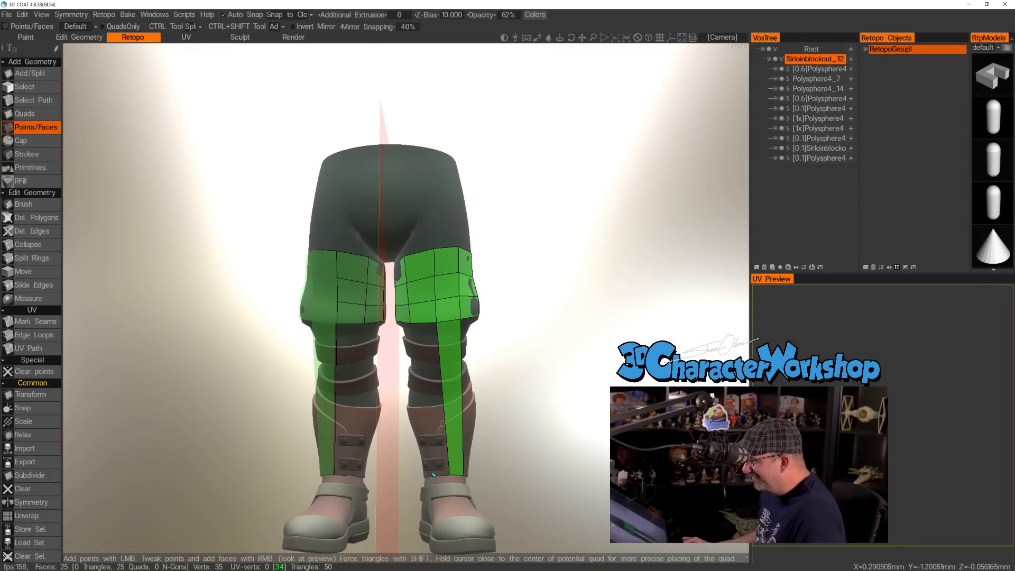
{"action": "right_click", "coordinate": [440, 396]}
{"action": "left_click_drag", "start_coordinate": [556, 363], "coordinate": [480, 375]}
Place a point on the left ankle's outer side and build a long quad from the third row down to it with the Quads tool.
{"action": "middle_click_drag", "start_coordinate": [480, 375], "coordinate": [567, 343]}
{"action": "right_click_drag", "start_coordinate": [552, 355], "coordinate": [565, 371]}
{"action": "left_click_drag", "start_coordinate": [568, 374], "coordinate": [510, 333]}
{"action": "right_click_drag", "start_coordinate": [509, 333], "coordinate": [461, 390]}
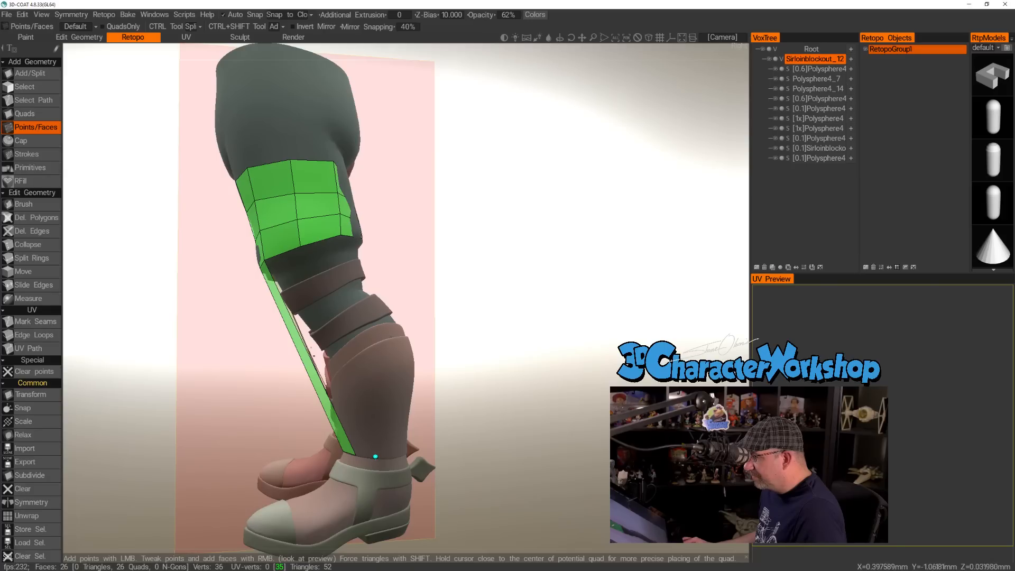
{"action": "left_click_drag", "start_coordinate": [526, 369], "coordinate": [544, 358]}
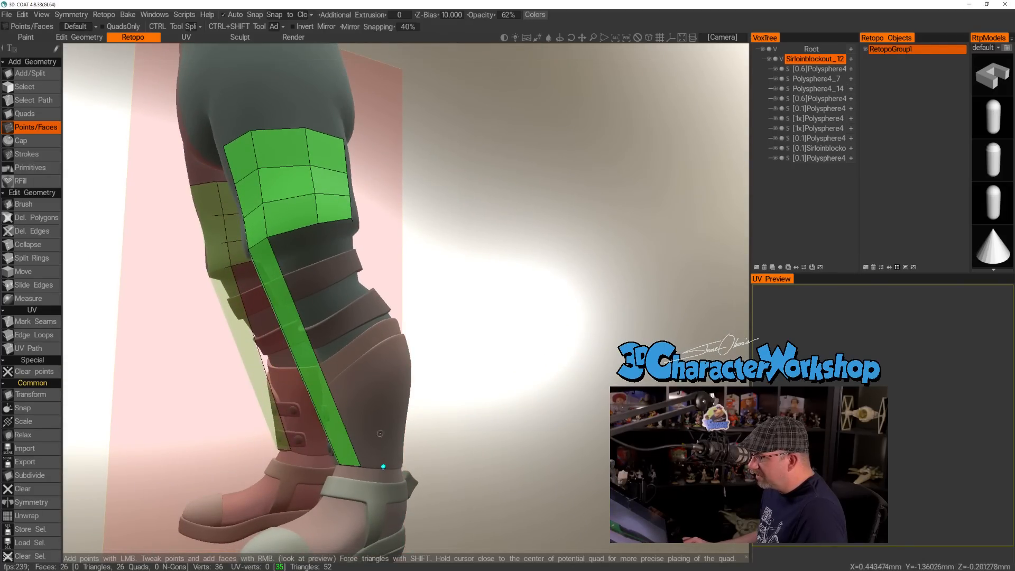
{"action": "left_click", "coordinate": [35, 113]}
{"action": "left_click", "coordinate": [281, 231]}
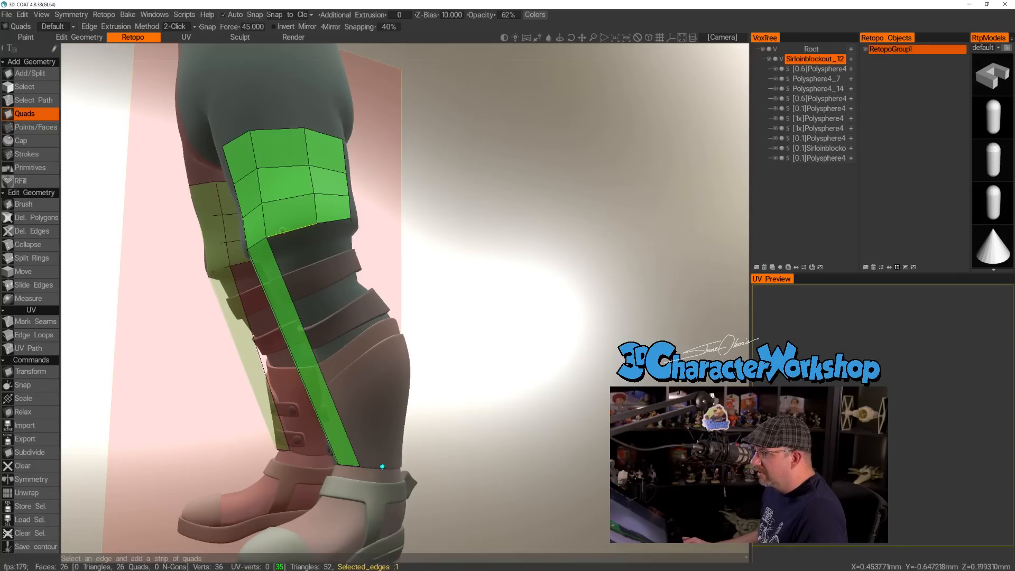
{"action": "left_click", "coordinate": [382, 467]}
{"action": "left_click", "coordinate": [360, 466]}
{"action": "left_click", "coordinate": [363, 394]}
Build two more long quads from the third row to the ankle, around the left leg's outer side to the back.
{"action": "left_click_drag", "start_coordinate": [423, 339], "coordinate": [507, 290]}
{"action": "left_click", "coordinate": [406, 231]}
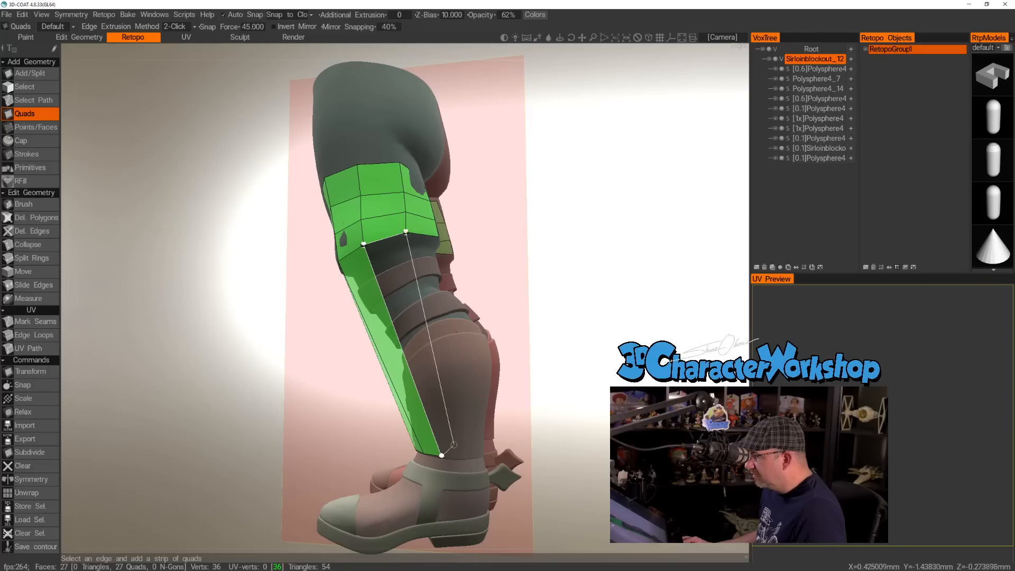
{"action": "left_click", "coordinate": [455, 456]}
{"action": "left_click_drag", "start_coordinate": [470, 384], "coordinate": [508, 266], "text": "alt"}
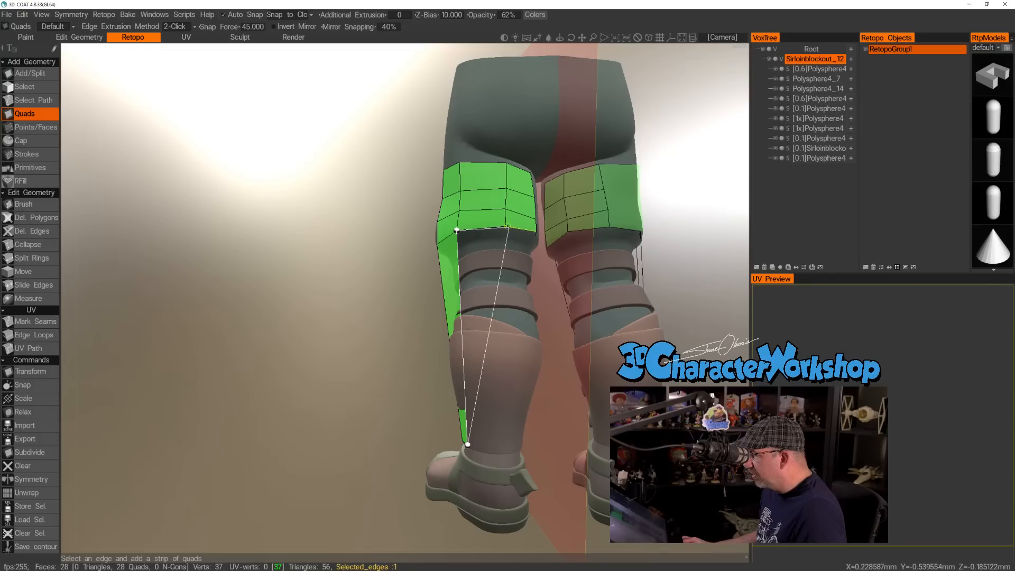
{"action": "left_click", "coordinate": [506, 226]}
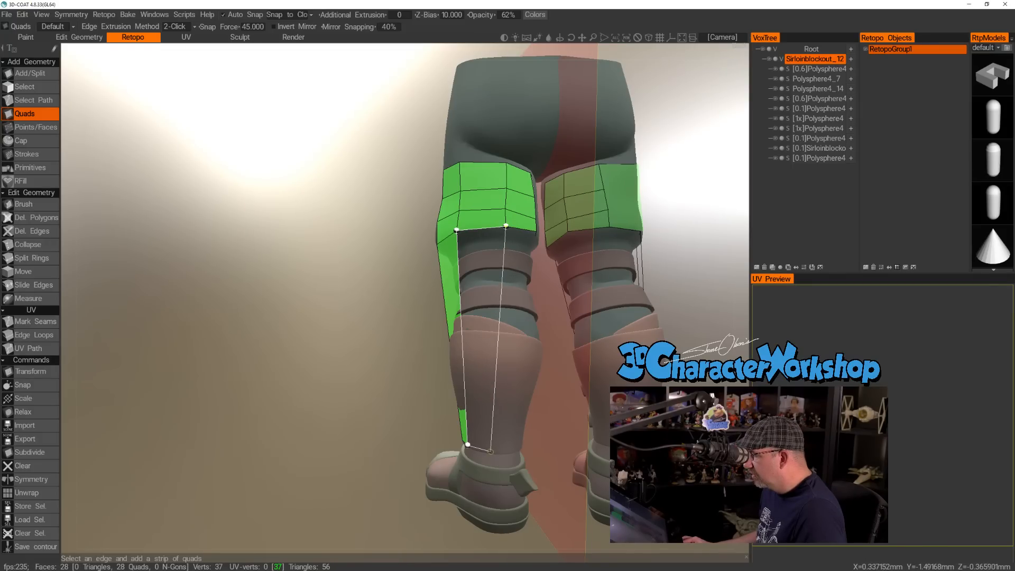
{"action": "left_click", "coordinate": [491, 451]}
{"action": "mouse_move", "coordinate": [493, 450]}
{"action": "left_mouse_down", "text": "alt"}
{"action": "mouse_move", "coordinate": [482, 446]}
{"action": "mouse_move", "coordinate": [493, 437]}
{"action": "left_mouse_up", "text": "alt"}
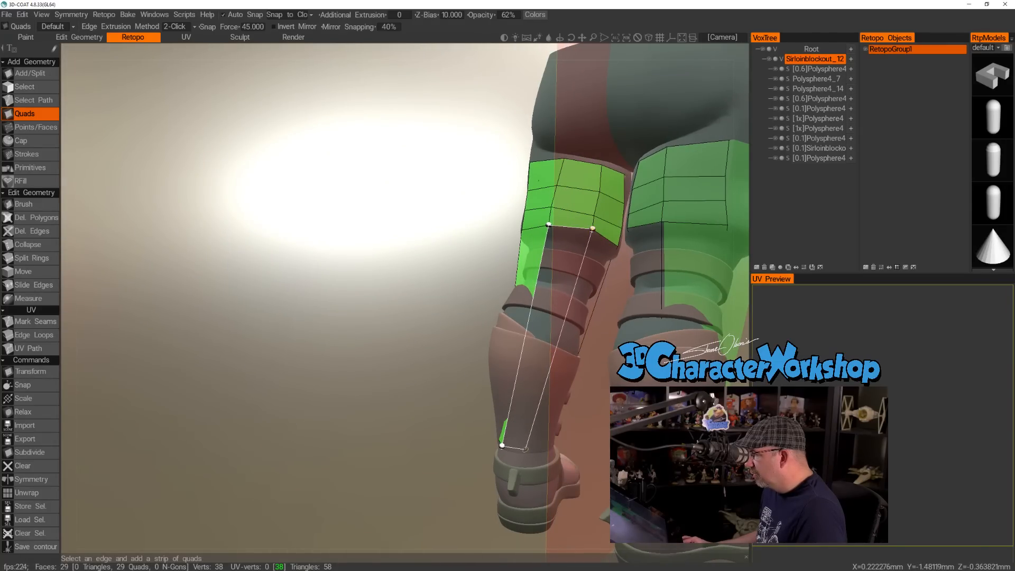
Build the remaining three long quads around the left leg's back and inner side, closing the ring from the third row to the ankle.
{"action": "left_click", "coordinate": [525, 448]}
{"action": "left_click_drag", "start_coordinate": [580, 338], "coordinate": [554, 338], "text": "alt"}
{"action": "middle_click_drag", "start_coordinate": [586, 334], "coordinate": [469, 330], "text": "alt"}
{"action": "left_click_drag", "start_coordinate": [467, 334], "coordinate": [486, 326], "text": "alt"}
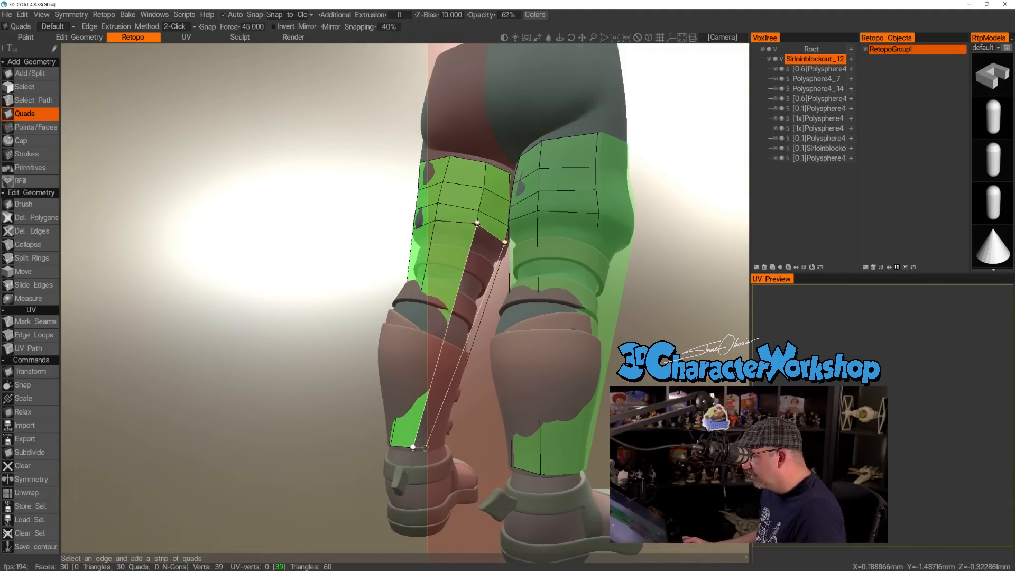
{"action": "left_click", "coordinate": [431, 448]}
{"action": "left_click_drag", "start_coordinate": [461, 395], "coordinate": [310, 377], "text": "alt"}
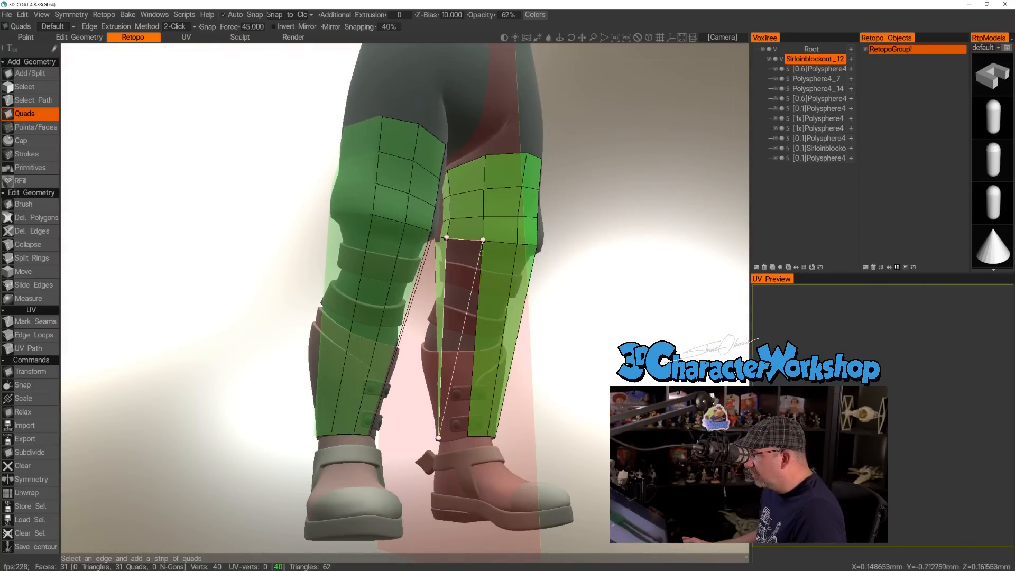
{"action": "left_click", "coordinate": [466, 435]}
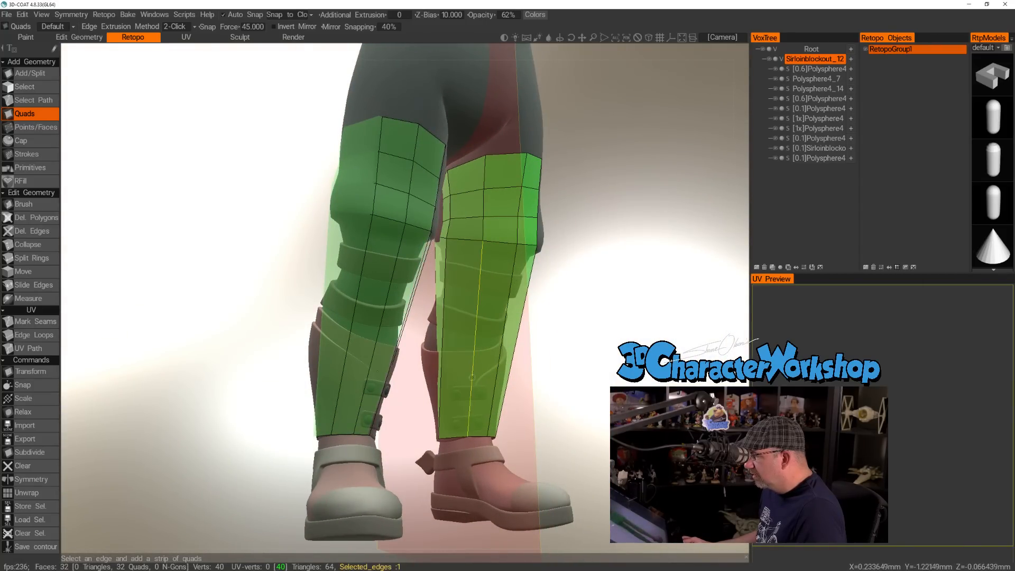
Split the long leg quads with the Points/Faces tool, adding one edge loop around the leg near the boot's upper edge.
{"action": "left_click_drag", "start_coordinate": [446, 339], "coordinate": [473, 336], "text": "alt"}
{"action": "mouse_move", "coordinate": [473, 336]}
{"action": "right_mouse_down", "text": "alt"}
{"action": "mouse_move", "coordinate": [482, 332]}
{"action": "mouse_move", "coordinate": [468, 324]}
{"action": "right_mouse_up", "text": "alt"}
{"action": "left_click", "coordinate": [35, 128]}
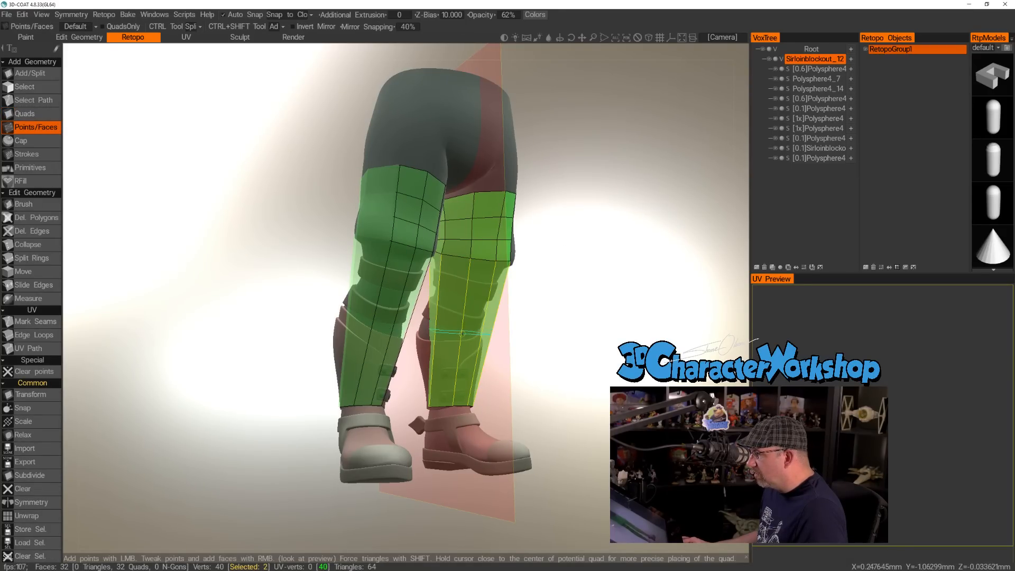
{"action": "left_click", "coordinate": [462, 329], "text": "ctrl"}
{"action": "left_click_drag", "start_coordinate": [539, 344], "coordinate": [352, 346], "text": "alt"}
{"action": "middle_click_drag", "start_coordinate": [590, 326], "coordinate": [459, 336], "text": "alt"}
{"action": "left_click_drag", "start_coordinate": [458, 349], "coordinate": [533, 357], "text": "alt"}
{"action": "right_click_drag", "start_coordinate": [534, 359], "coordinate": [521, 386], "text": "alt"}
{"action": "middle_click_drag", "start_coordinate": [517, 387], "coordinate": [485, 360], "text": "alt"}
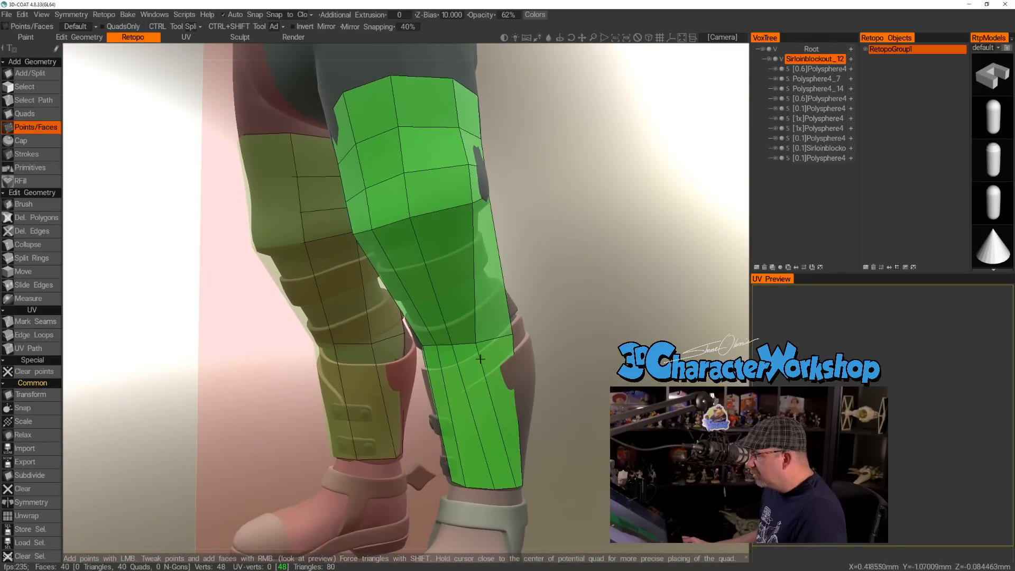
{"action": "left_click_drag", "start_coordinate": [538, 357], "coordinate": [446, 353], "text": "alt"}
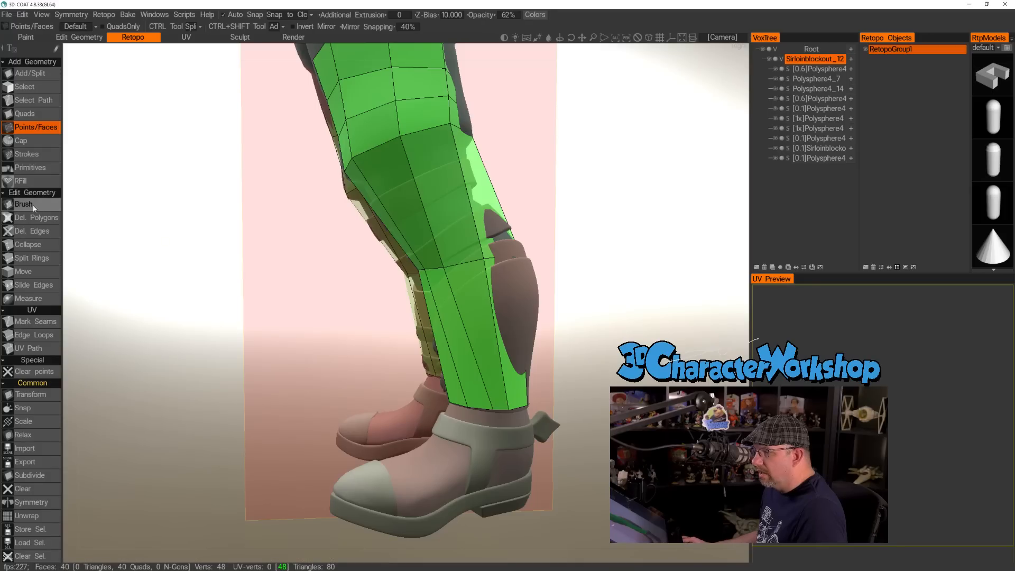
Adjust the vertices of the new edge loop around the left boot's upper edge with the Brush tool, following the leg's shape.
{"action": "left_click", "coordinate": [23, 203]}
{"action": "right_click_drag", "start_coordinate": [446, 270], "coordinate": [452, 268]}
{"action": "mouse_move", "coordinate": [482, 261]}
{"action": "left_mouse_down"}
{"action": "mouse_move", "coordinate": [504, 255]}
{"action": "mouse_move", "coordinate": [461, 266]}
{"action": "mouse_move", "coordinate": [531, 270]}
{"action": "left_mouse_up"}
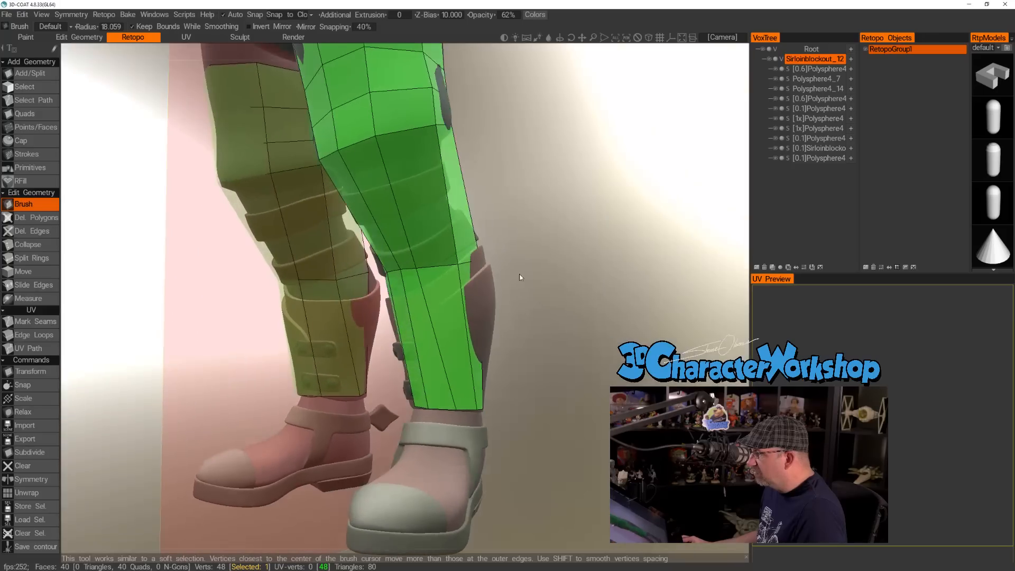
{"action": "left_click_drag", "start_coordinate": [431, 269], "coordinate": [444, 267]}
{"action": "left_click_drag", "start_coordinate": [515, 265], "coordinate": [405, 267], "text": "alt"}
{"action": "left_click_drag", "start_coordinate": [489, 261], "coordinate": [497, 266]}
{"action": "mouse_move", "coordinate": [600, 280]}
{"action": "left_mouse_down", "text": "alt"}
{"action": "mouse_move", "coordinate": [515, 280]}
{"action": "mouse_move", "coordinate": [517, 293]}
{"action": "left_mouse_up", "text": "alt"}
{"action": "right_click_drag", "start_coordinate": [530, 270], "coordinate": [528, 278], "text": "alt"}
{"action": "left_click_drag", "start_coordinate": [527, 278], "coordinate": [433, 298], "text": "alt"}
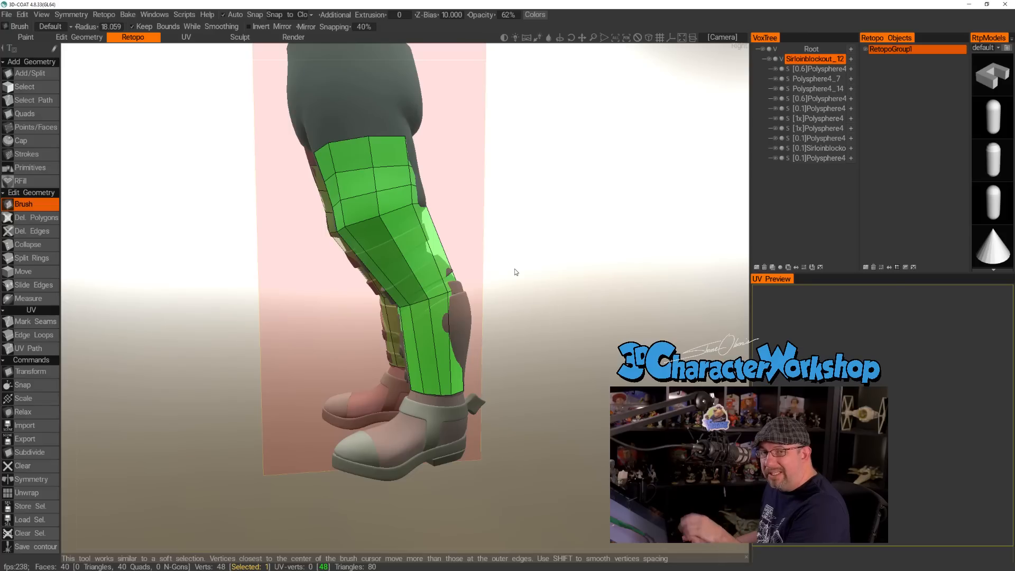
{"action": "mouse_move", "coordinate": [552, 267]}
{"action": "left_mouse_down"}
{"action": "mouse_move", "coordinate": [494, 293]}
{"action": "mouse_move", "coordinate": [470, 327]}
{"action": "left_mouse_up"}
{"action": "scroll", "coordinate": [362, 327], "scroll_direction": "up", "scroll_amount": 5}
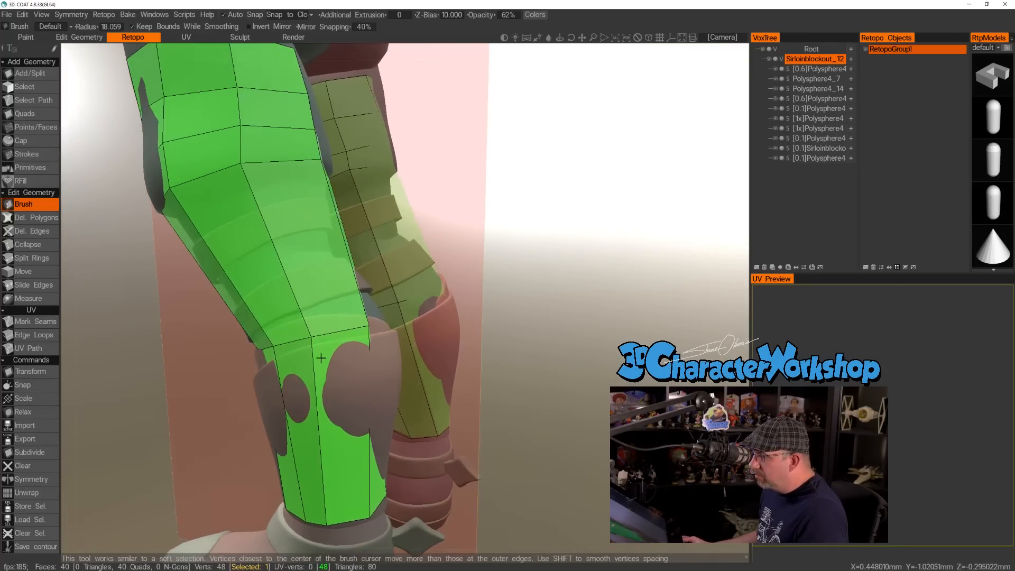
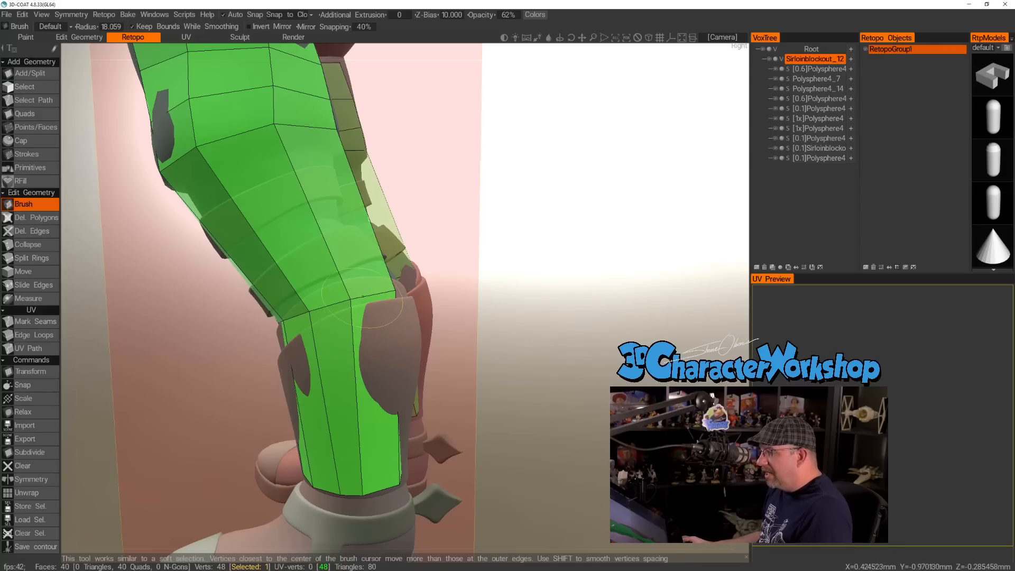
Raise the boot-edge loop's vertices with the Brush tool on the left leg's outer side and back.
{"action": "left_click_drag", "start_coordinate": [350, 298], "coordinate": [344, 281]}
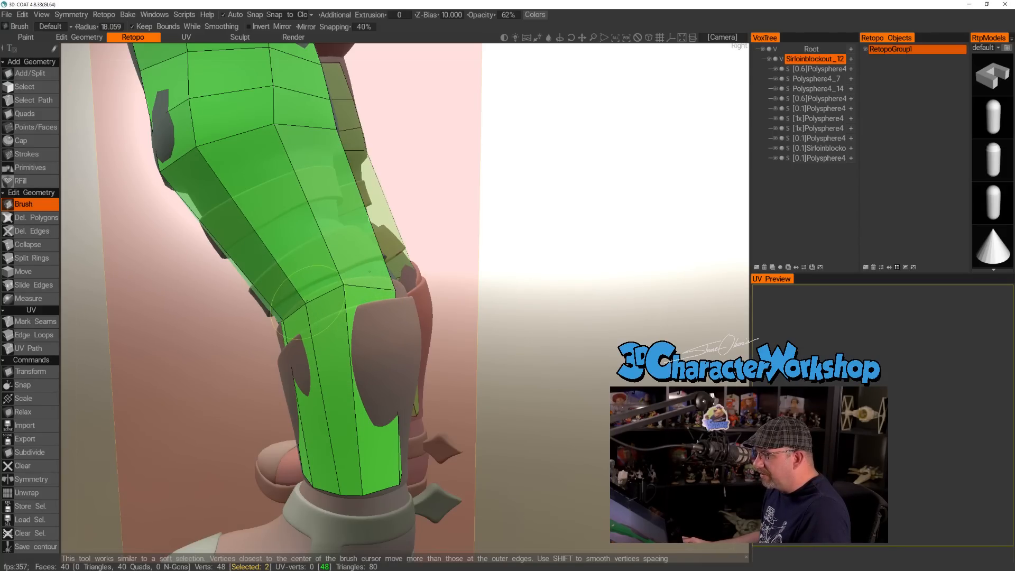
{"action": "left_click_drag", "start_coordinate": [397, 305], "coordinate": [280, 321], "text": "alt"}
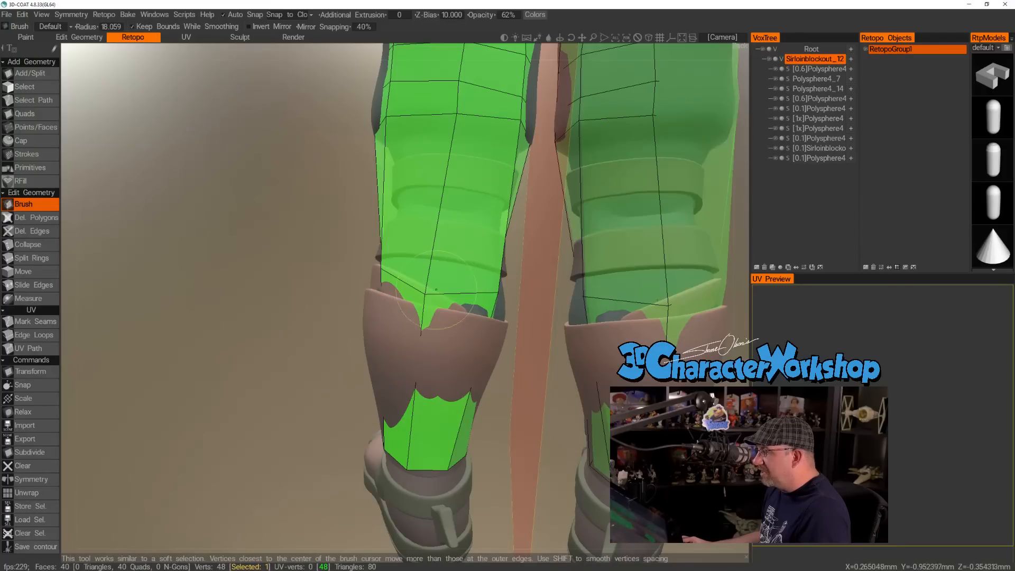
{"action": "left_click_drag", "start_coordinate": [429, 291], "coordinate": [435, 274]}
{"action": "left_click_drag", "start_coordinate": [489, 297], "coordinate": [461, 299], "text": "alt"}
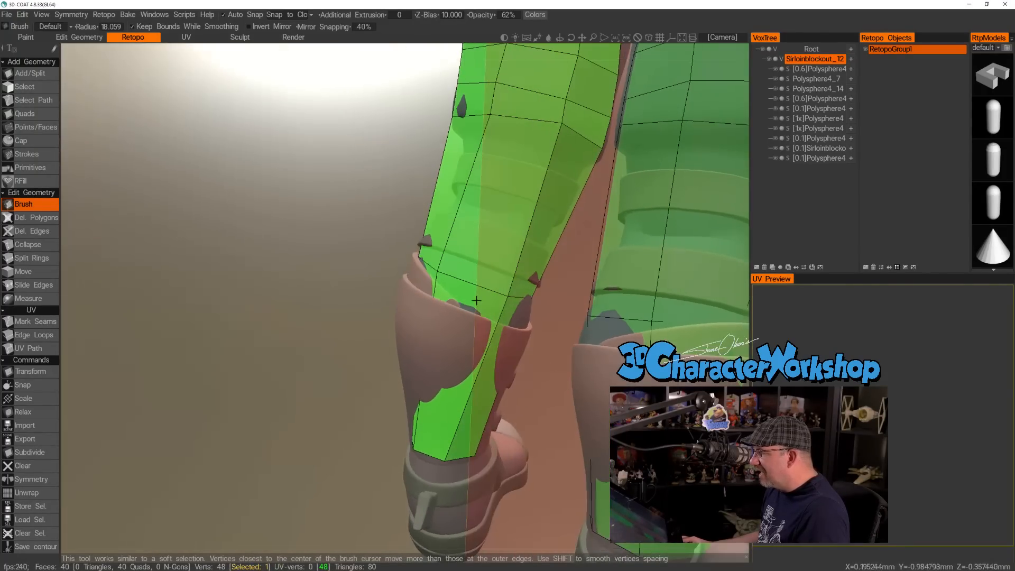
{"action": "left_click_drag", "start_coordinate": [445, 353], "coordinate": [446, 384], "text": "alt"}
{"action": "left_click_drag", "start_coordinate": [435, 442], "coordinate": [402, 489], "text": "alt"}
{"action": "right_click_drag", "start_coordinate": [400, 469], "coordinate": [417, 396], "text": "alt"}
{"action": "mouse_move", "coordinate": [416, 396]}
{"action": "left_mouse_down", "text": "alt"}
{"action": "mouse_move", "coordinate": [388, 391]}
{"action": "mouse_move", "coordinate": [444, 391]}
{"action": "mouse_move", "coordinate": [360, 398]}
{"action": "mouse_move", "coordinate": [466, 397]}
{"action": "mouse_move", "coordinate": [392, 404]}
{"action": "left_mouse_up", "text": "alt"}
Shift the knee-row vertices on the left leg's outer side with the Brush tool to refine the knee.
{"action": "middle_click_drag", "start_coordinate": [342, 217], "coordinate": [363, 248], "text": "alt"}
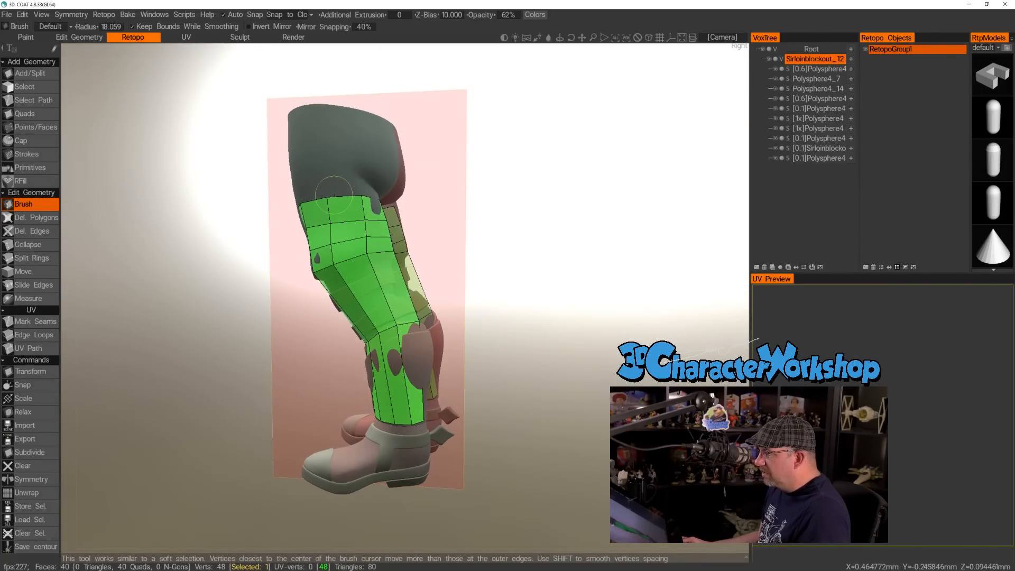
{"action": "left_click_drag", "start_coordinate": [344, 271], "coordinate": [338, 264], "text": "alt"}
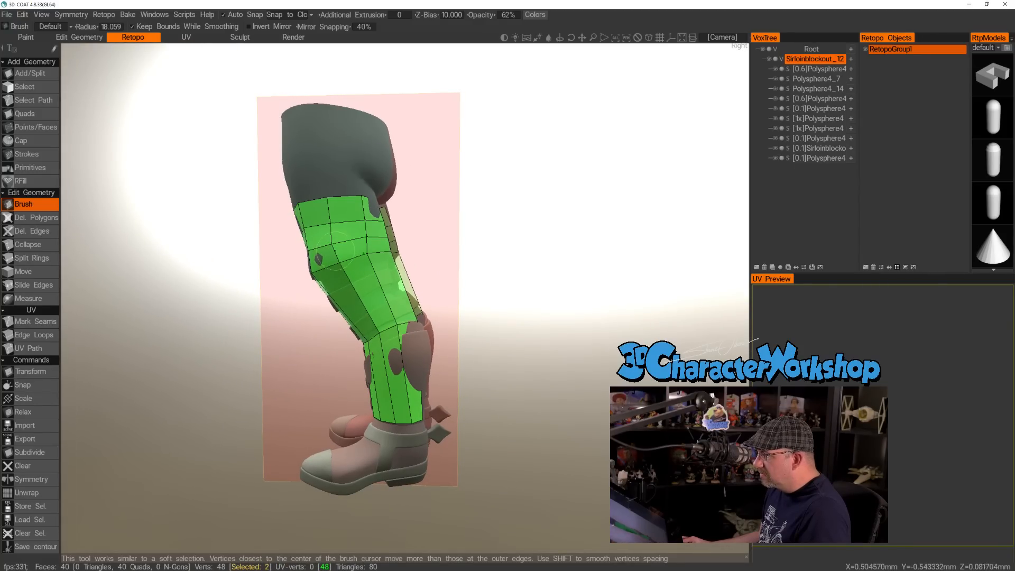
{"action": "left_click_drag", "start_coordinate": [330, 226], "coordinate": [410, 234], "text": "alt"}
{"action": "mouse_move", "coordinate": [308, 267]}
{"action": "left_mouse_down", "text": "shift"}
{"action": "mouse_move", "coordinate": [308, 251]}
{"action": "mouse_move", "coordinate": [391, 256]}
{"action": "left_mouse_up", "text": "shift"}
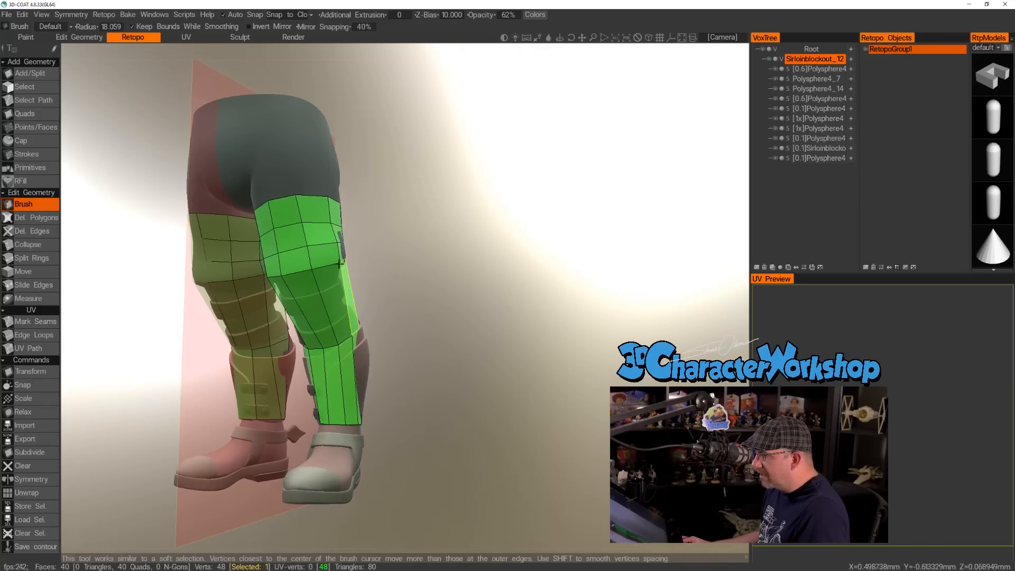
{"action": "right_click_drag", "start_coordinate": [370, 248], "coordinate": [351, 292], "text": "alt"}
{"action": "middle_click_drag", "start_coordinate": [351, 292], "coordinate": [468, 277], "text": "alt"}
{"action": "scroll", "coordinate": [465, 288], "scroll_direction": "down", "scroll_amount": 3}
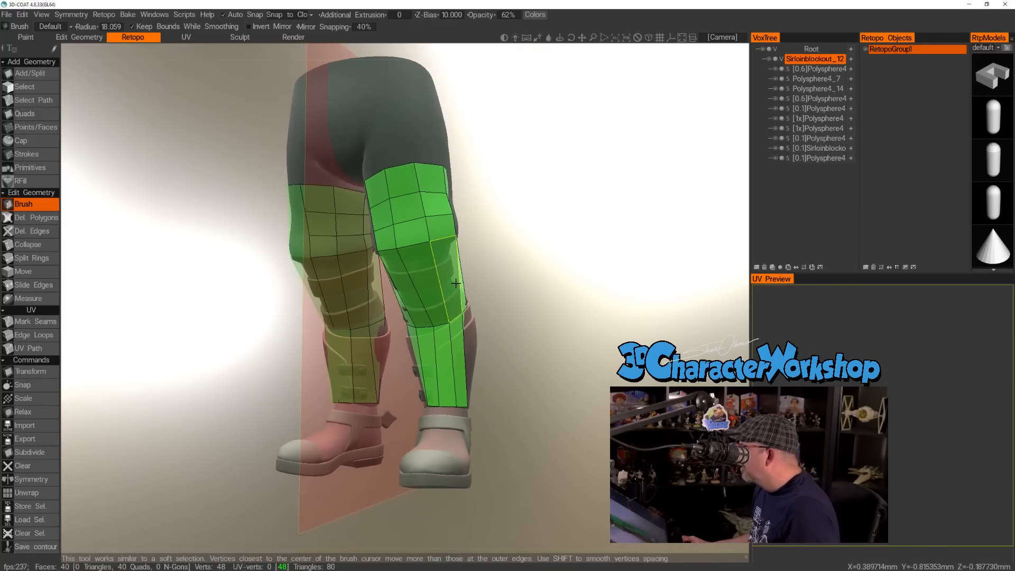
{"action": "left_click_drag", "start_coordinate": [484, 281], "coordinate": [443, 286], "text": "alt"}
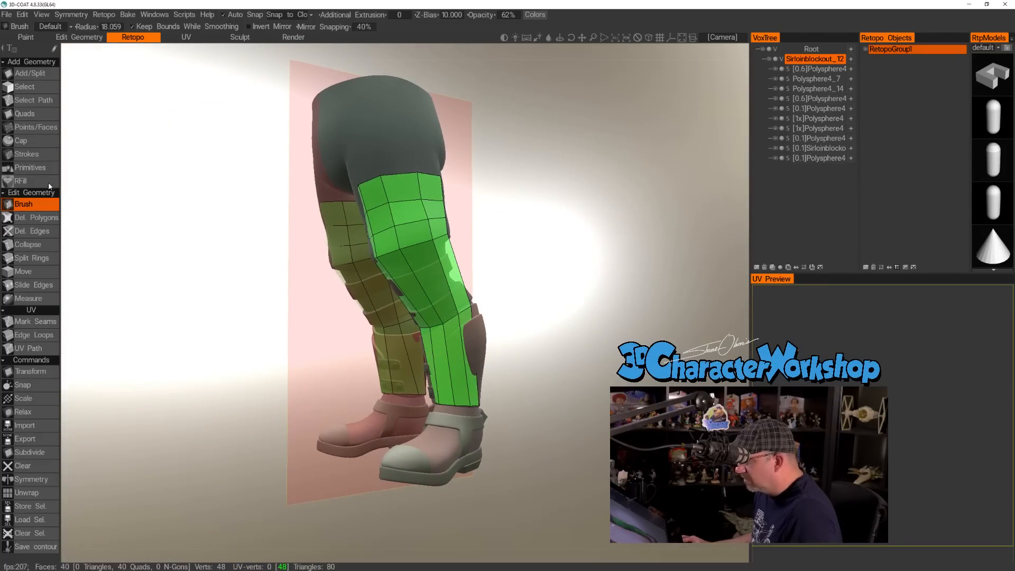
Split the shin quads with the Points/Faces tool, adding an edge loop midway between the boot's upper edge and the ankle.
{"action": "left_click", "coordinate": [35, 129]}
{"action": "right_click_drag", "start_coordinate": [463, 288], "coordinate": [510, 383], "text": "alt"}
{"action": "left_click_drag", "start_coordinate": [510, 383], "coordinate": [572, 382], "text": "alt"}
{"action": "left_click", "coordinate": [474, 392], "text": "ctrl"}
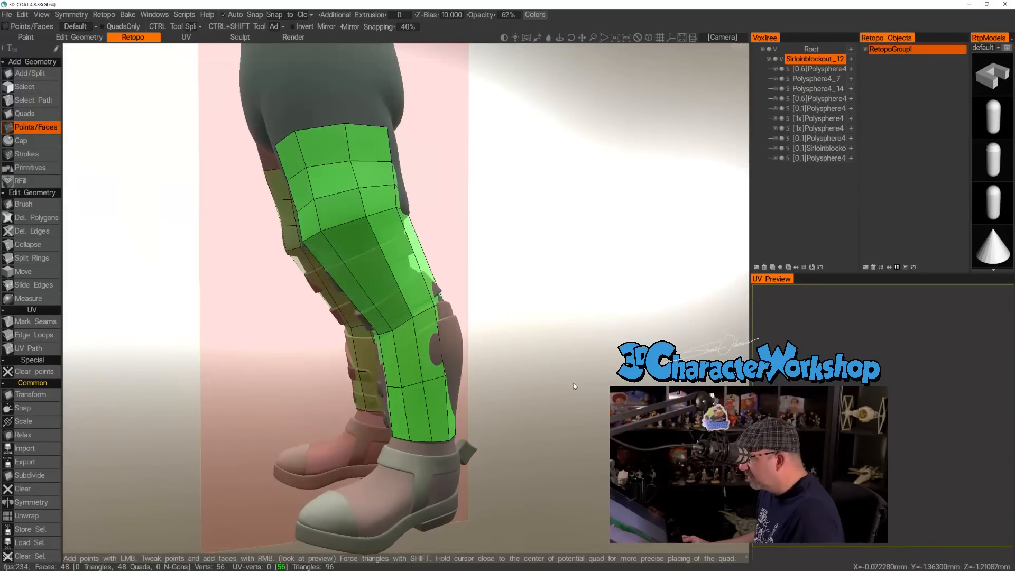
Split the leg quads into more edge loops between the knee and the ankle, including one just below the knee.
{"action": "left_click", "coordinate": [419, 349], "text": "ctrl"}
{"action": "mouse_move", "coordinate": [419, 349]}
{"action": "left_mouse_down", "text": "alt"}
{"action": "mouse_move", "coordinate": [462, 354]}
{"action": "mouse_move", "coordinate": [439, 358]}
{"action": "mouse_move", "coordinate": [524, 347]}
{"action": "mouse_move", "coordinate": [419, 398]}
{"action": "mouse_move", "coordinate": [494, 338]}
{"action": "mouse_move", "coordinate": [418, 331]}
{"action": "left_mouse_up", "text": "alt"}
{"action": "left_click", "coordinate": [431, 397], "text": "ctrl"}
{"action": "left_click", "coordinate": [417, 330], "text": "ctrl"}
{"action": "left_click", "coordinate": [399, 305], "text": "ctrl"}
{"action": "left_click", "coordinate": [396, 277], "text": "ctrl"}
{"action": "left_click_drag", "start_coordinate": [579, 280], "coordinate": [446, 278], "text": "alt"}
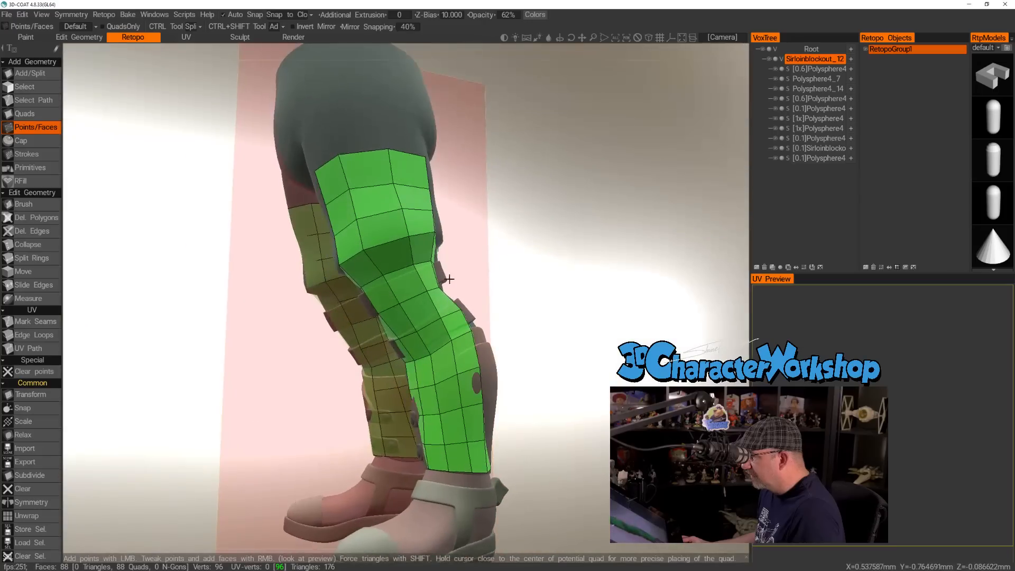
{"action": "right_click_drag", "start_coordinate": [482, 285], "coordinate": [370, 249], "text": "alt"}
{"action": "left_click", "coordinate": [318, 194], "text": "ctrl"}
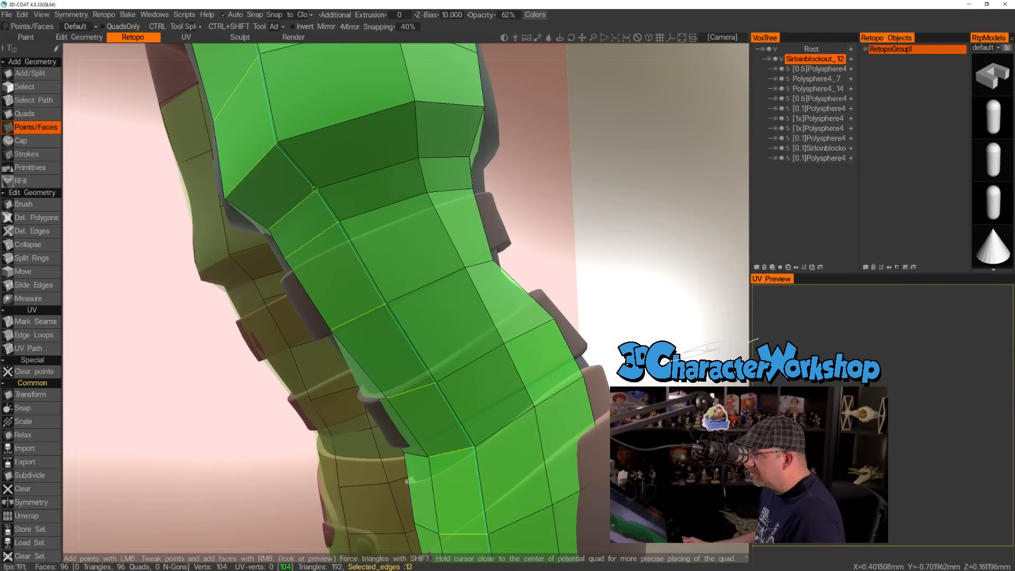
Examine how the new edge loops sit around the front, sides and back of the knee and calf.
{"action": "left_click_drag", "start_coordinate": [452, 204], "coordinate": [441, 206], "text": "alt"}
{"action": "right_click_drag", "start_coordinate": [441, 206], "coordinate": [592, 227], "text": "alt"}
{"action": "left_click_drag", "start_coordinate": [639, 205], "coordinate": [544, 209], "text": "alt"}
{"action": "left_click_drag", "start_coordinate": [505, 257], "coordinate": [491, 258], "text": "alt"}
{"action": "right_click_drag", "start_coordinate": [491, 258], "coordinate": [421, 258], "text": "alt"}
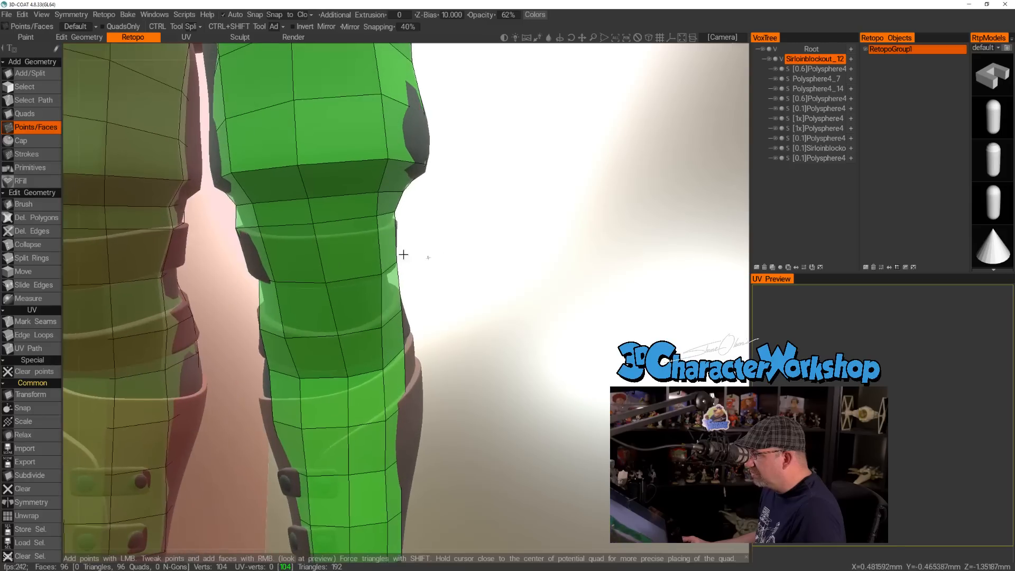
{"action": "middle_click_drag", "start_coordinate": [312, 216], "coordinate": [381, 229], "text": "alt"}
{"action": "right_click_drag", "start_coordinate": [411, 274], "coordinate": [438, 273], "text": "alt"}
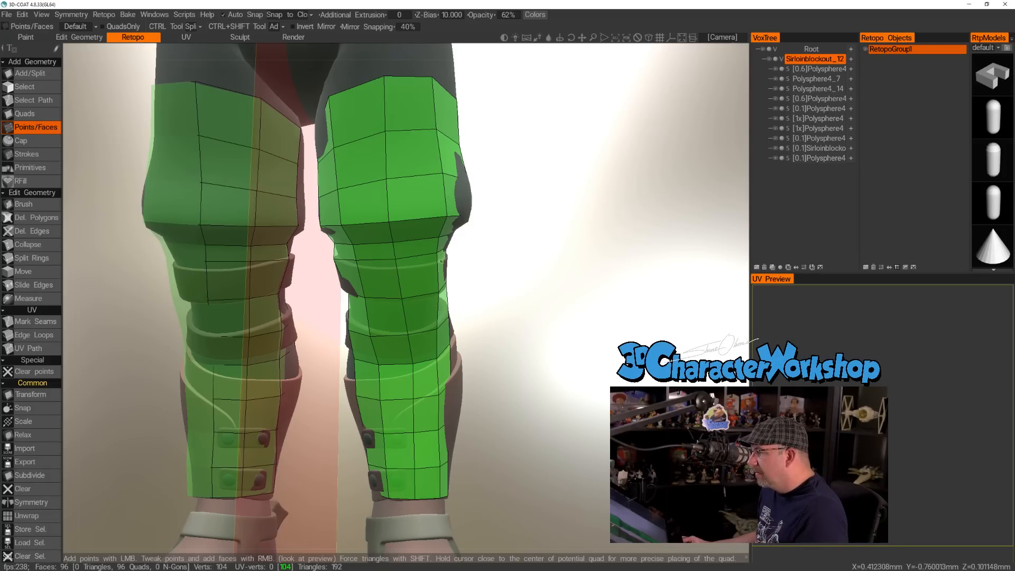
{"action": "mouse_move", "coordinate": [401, 294]}
{"action": "left_mouse_down", "text": "alt"}
{"action": "mouse_move", "coordinate": [453, 282]}
{"action": "mouse_move", "coordinate": [348, 297]}
{"action": "left_mouse_up", "text": "alt"}
{"action": "scroll", "coordinate": [358, 302], "scroll_direction": "up", "scroll_amount": 5}
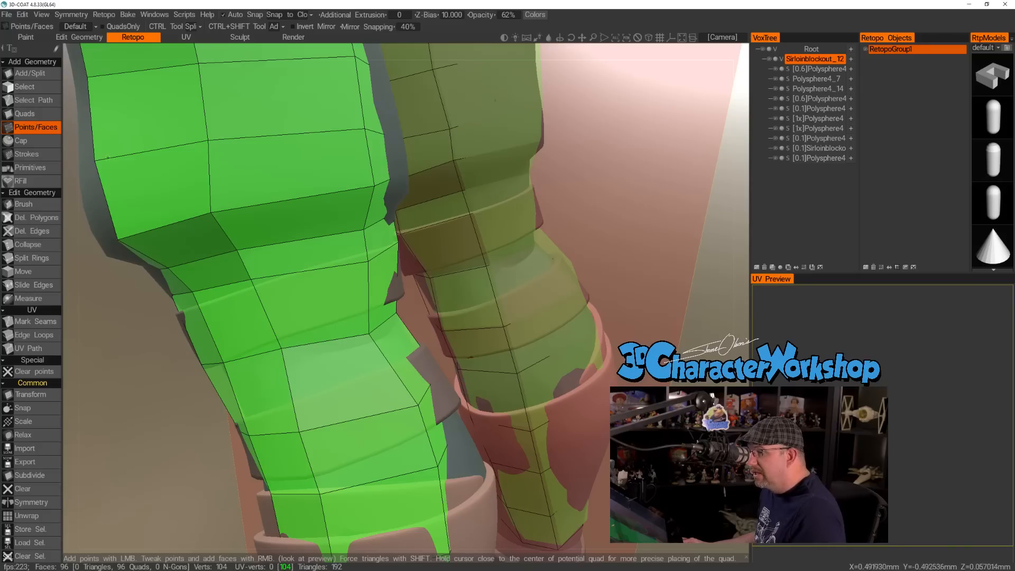
{"action": "scroll", "coordinate": [324, 227], "scroll_direction": "down", "scroll_amount": 5}
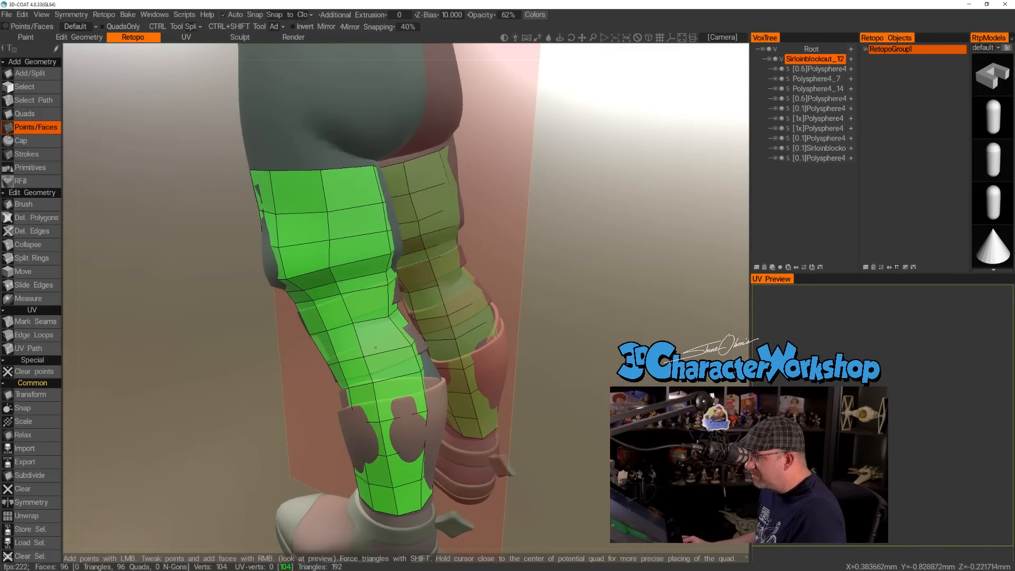
{"action": "left_click_drag", "start_coordinate": [391, 256], "coordinate": [356, 270], "text": "alt"}
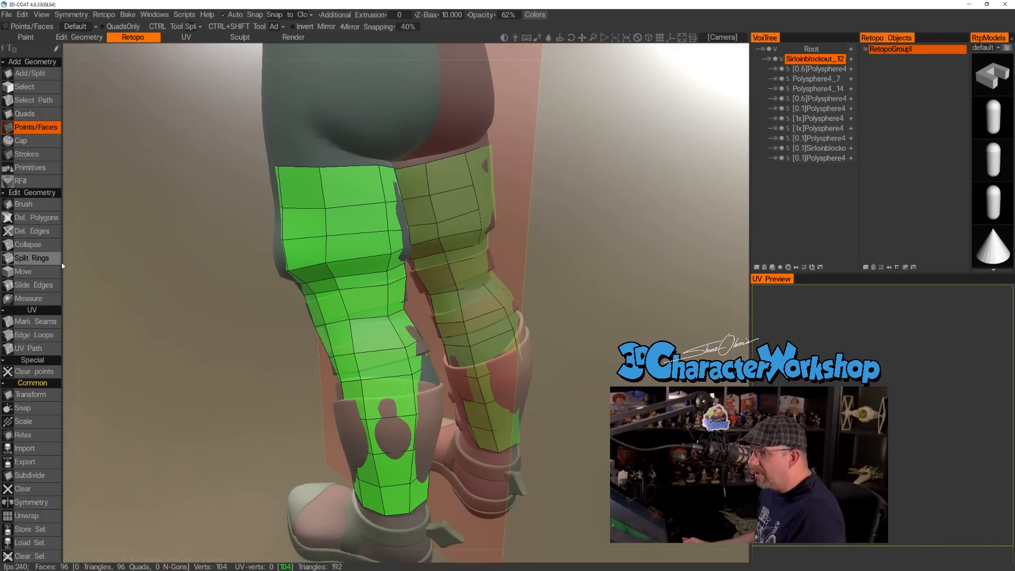
Raise the loop vertices below the knee at the leg's back and outer side with the Brush tool, reducing its radius to 11.407.
{"action": "left_click", "coordinate": [24, 204]}
{"action": "scroll", "coordinate": [218, 260], "scroll_direction": "up", "scroll_amount": 5}
{"action": "left_click_drag", "start_coordinate": [349, 231], "coordinate": [343, 216]}
{"action": "left_click_drag", "start_coordinate": [359, 253], "coordinate": [356, 244]}
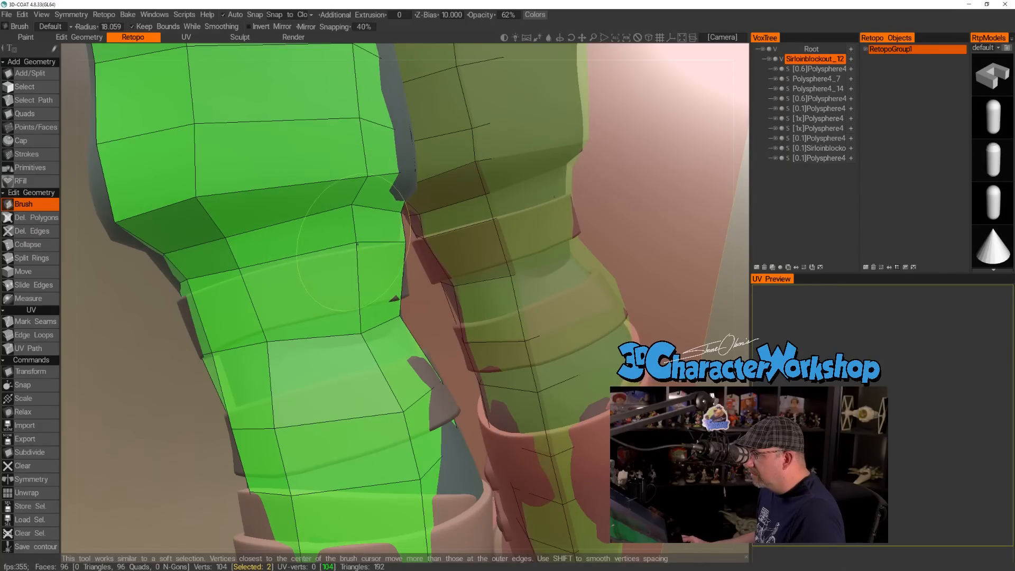
{"action": "right_click_drag", "start_coordinate": [304, 268], "coordinate": [135, 308]}
{"action": "mouse_move", "coordinate": [140, 285]}
{"action": "left_mouse_down"}
{"action": "mouse_move", "coordinate": [127, 262]}
{"action": "mouse_move", "coordinate": [141, 277]}
{"action": "left_mouse_up"}
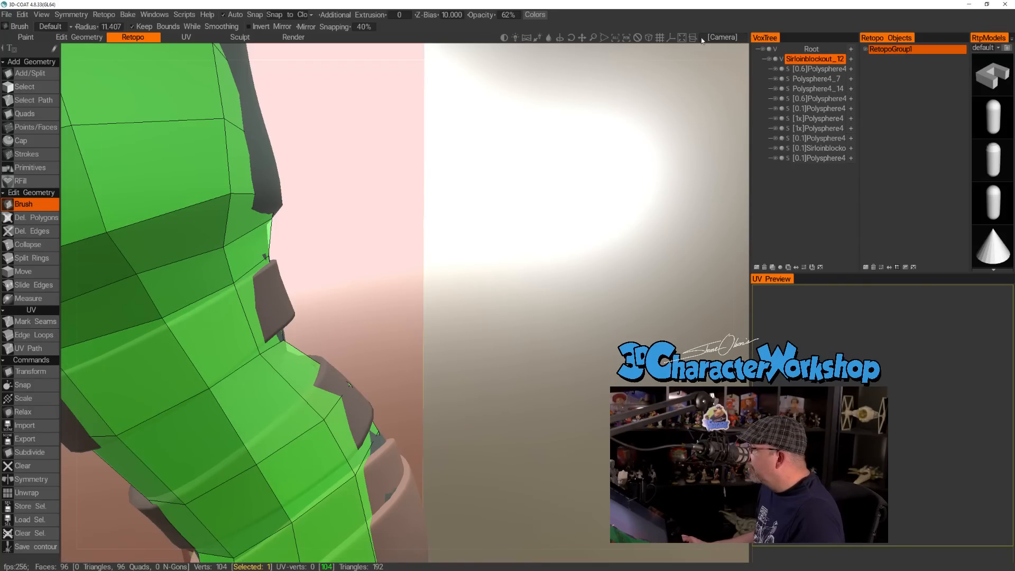
Lower Z-Bias to 3.250 and move the front vertices above the upper calf strap down to the strap's upper edge.
{"action": "left_click_drag", "start_coordinate": [428, 15], "coordinate": [376, 19]}
{"action": "scroll", "coordinate": [516, 208], "scroll_direction": "down", "scroll_amount": 5}
{"action": "left_click_drag", "start_coordinate": [496, 220], "coordinate": [529, 219]}
{"action": "scroll", "coordinate": [518, 219], "scroll_direction": "up", "scroll_amount": 5}
{"action": "left_click_drag", "start_coordinate": [244, 326], "coordinate": [251, 344]}
{"action": "left_click_drag", "start_coordinate": [149, 350], "coordinate": [151, 359]}
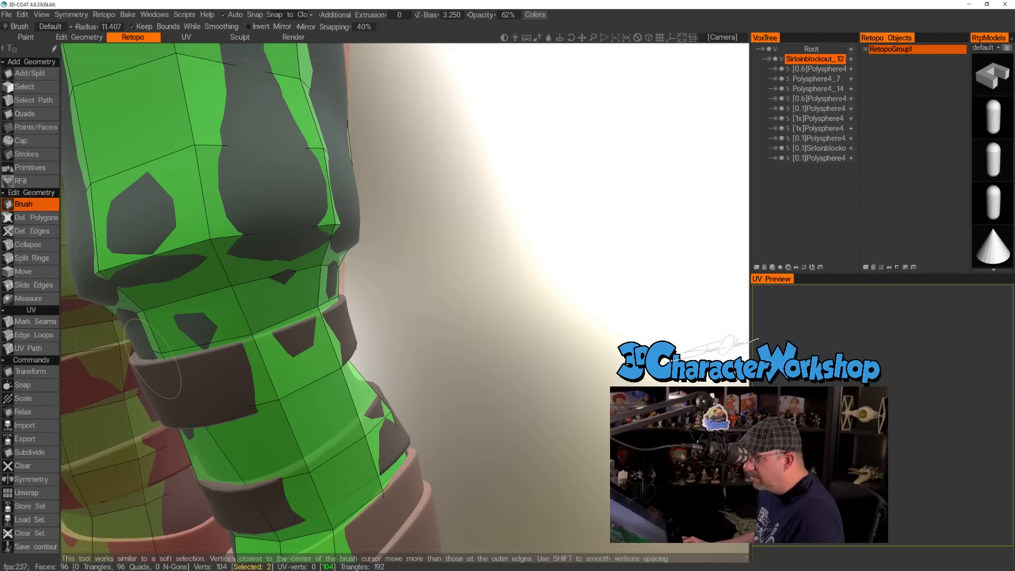
Adjust the front vertices of the loop directly below the knee with the Brush tool, following the knee's underside crease.
{"action": "left_click_drag", "start_coordinate": [149, 312], "coordinate": [146, 305]}
{"action": "mouse_move", "coordinate": [147, 304]}
{"action": "middle_mouse_down"}
{"action": "mouse_move", "coordinate": [333, 285]}
{"action": "mouse_move", "coordinate": [317, 278]}
{"action": "middle_mouse_up"}
{"action": "scroll", "coordinate": [304, 284], "scroll_direction": "up", "scroll_amount": 3}
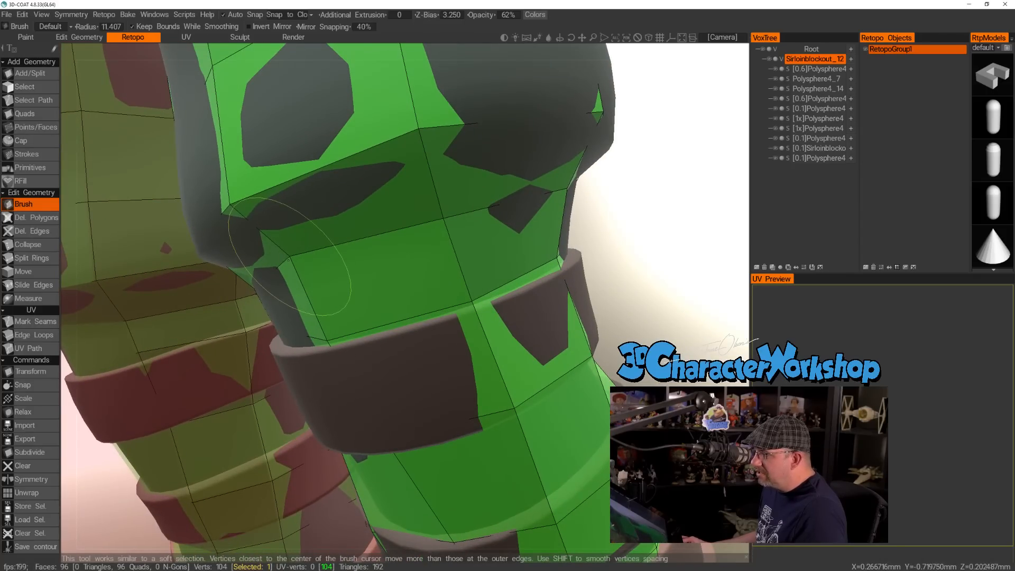
{"action": "mouse_move", "coordinate": [289, 260]}
{"action": "left_mouse_down"}
{"action": "mouse_move", "coordinate": [296, 243]}
{"action": "mouse_move", "coordinate": [292, 252]}
{"action": "mouse_move", "coordinate": [363, 280]}
{"action": "left_mouse_up"}
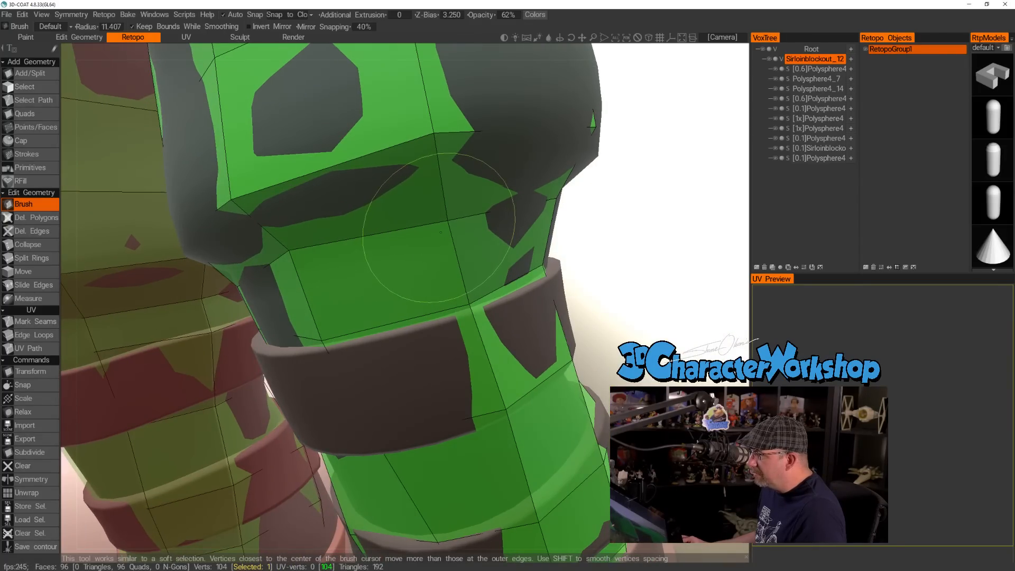
{"action": "right_click_drag", "start_coordinate": [380, 266], "coordinate": [346, 248], "text": "alt"}
{"action": "left_click_drag", "start_coordinate": [346, 248], "coordinate": [419, 246], "text": "alt"}
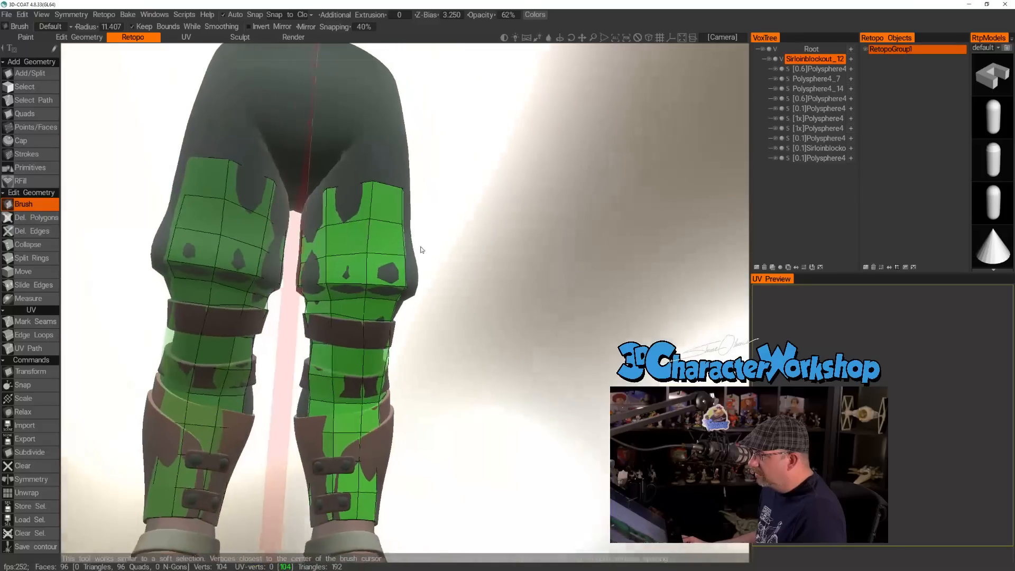
Align the loop vertices with the upper calf strap's top edge across the left leg's front and inner side.
{"action": "right_click_drag", "start_coordinate": [420, 246], "coordinate": [346, 287], "text": "alt"}
{"action": "mouse_move", "coordinate": [347, 286]}
{"action": "left_mouse_down", "text": "alt"}
{"action": "mouse_move", "coordinate": [261, 291]}
{"action": "mouse_move", "coordinate": [262, 323]}
{"action": "mouse_move", "coordinate": [316, 347]}
{"action": "left_mouse_up", "text": "alt"}
{"action": "right_click_drag", "start_coordinate": [291, 327], "coordinate": [297, 348], "text": "alt"}
{"action": "left_click", "coordinate": [252, 353]}
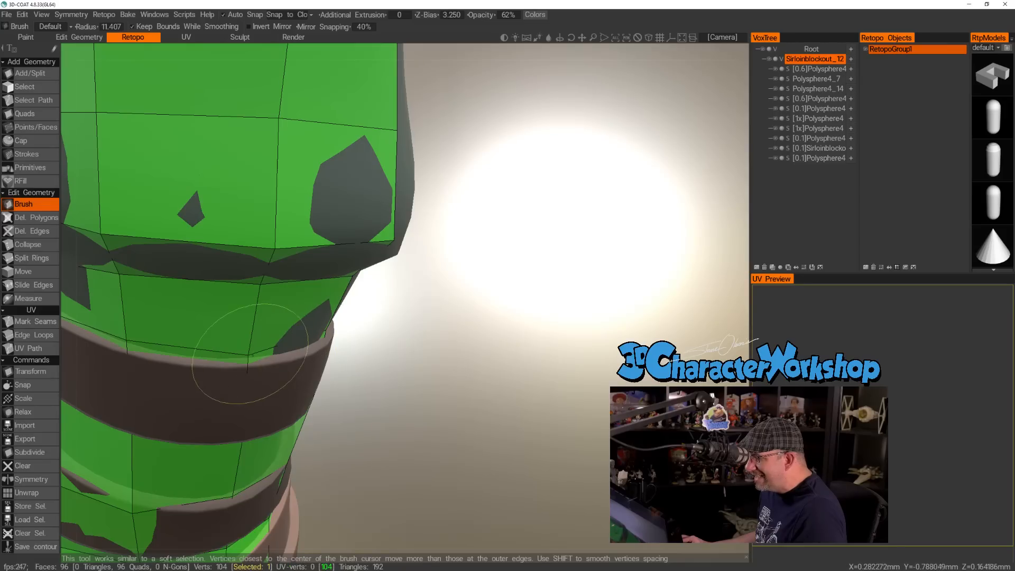
{"action": "left_click_drag", "start_coordinate": [264, 319], "coordinate": [366, 318], "text": "alt"}
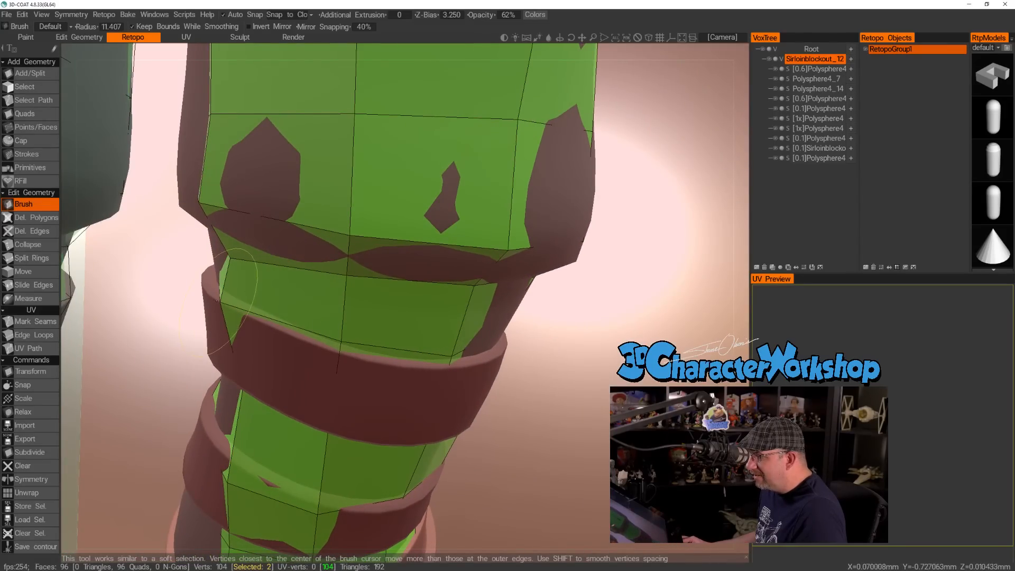
{"action": "left_click_drag", "start_coordinate": [226, 297], "coordinate": [476, 333]}
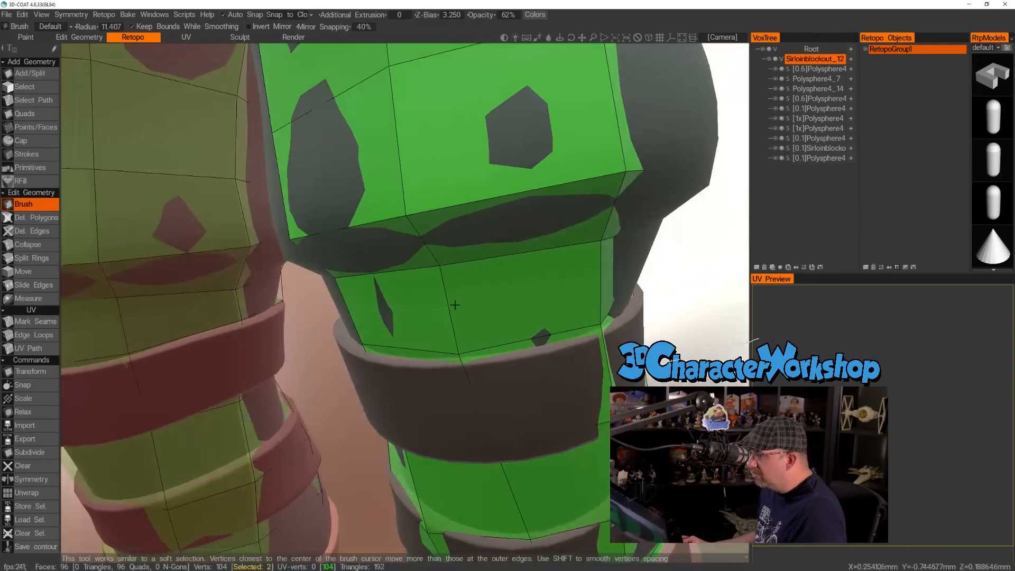
Adjust the loops between the knee and the upper calf strap around the left leg's outer side and back.
{"action": "right_click_drag", "start_coordinate": [475, 333], "coordinate": [512, 318], "text": "alt"}
{"action": "left_click_drag", "start_coordinate": [513, 317], "coordinate": [469, 334], "text": "alt"}
{"action": "right_click_drag", "start_coordinate": [469, 333], "coordinate": [486, 333], "text": "alt"}
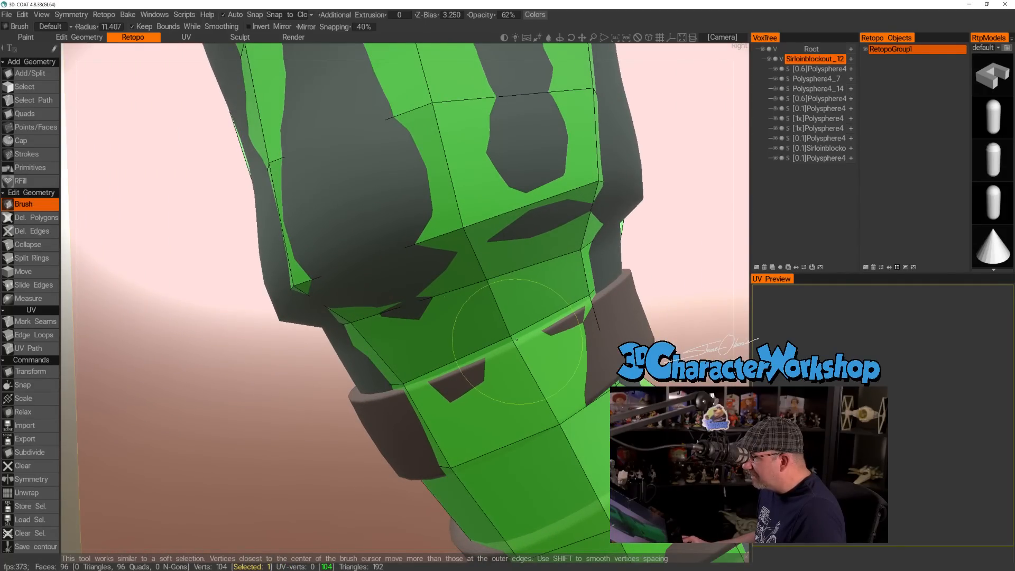
{"action": "mouse_move", "coordinate": [590, 339]}
{"action": "left_mouse_down", "text": "alt"}
{"action": "mouse_move", "coordinate": [612, 324]}
{"action": "mouse_move", "coordinate": [484, 342]}
{"action": "left_mouse_up", "text": "alt"}
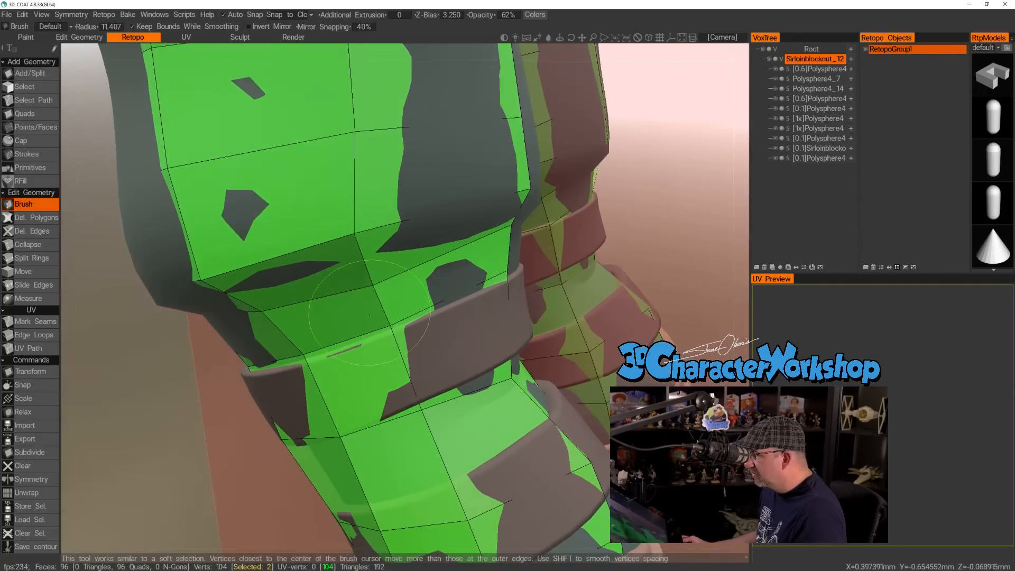
{"action": "mouse_move", "coordinate": [380, 318]}
{"action": "left_mouse_down", "text": "alt"}
{"action": "mouse_move", "coordinate": [470, 340]}
{"action": "mouse_move", "coordinate": [389, 344]}
{"action": "mouse_move", "coordinate": [397, 341]}
{"action": "left_mouse_up", "text": "alt"}
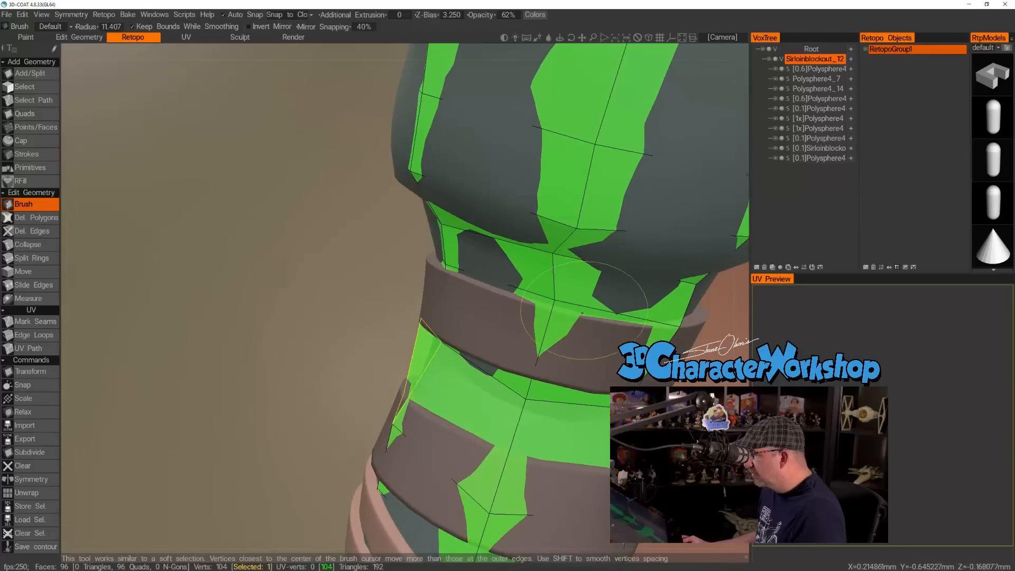
{"action": "left_click_drag", "start_coordinate": [543, 264], "coordinate": [562, 269]}
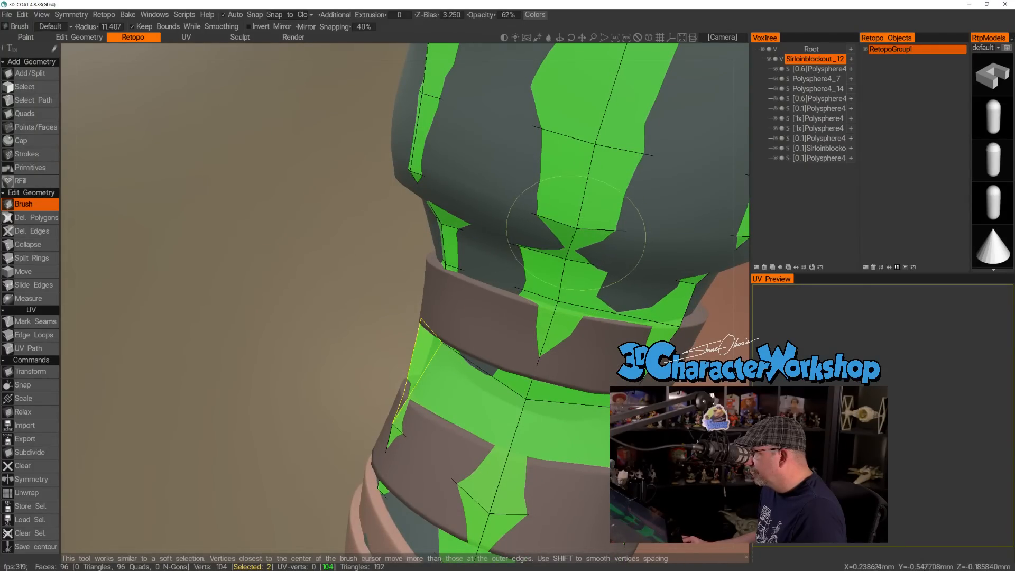
{"action": "right_click_drag", "start_coordinate": [573, 236], "coordinate": [531, 238], "text": "alt"}
Move the vertices beneath the upper calf strap at the leg's back toward the strap's lower edge.
{"action": "left_click_drag", "start_coordinate": [531, 239], "coordinate": [384, 269], "text": "alt"}
{"action": "mouse_move", "coordinate": [385, 269]}
{"action": "right_mouse_down", "text": "alt"}
{"action": "mouse_move", "coordinate": [386, 284]}
{"action": "mouse_move", "coordinate": [444, 302]}
{"action": "right_mouse_up", "text": "alt"}
{"action": "left_click_drag", "start_coordinate": [445, 328], "coordinate": [457, 291]}
{"action": "right_click_drag", "start_coordinate": [458, 292], "coordinate": [423, 297], "text": "alt"}
{"action": "mouse_move", "coordinate": [423, 297]}
{"action": "left_mouse_down", "text": "alt"}
{"action": "mouse_move", "coordinate": [460, 313]}
{"action": "mouse_move", "coordinate": [331, 328]}
{"action": "left_mouse_up", "text": "alt"}
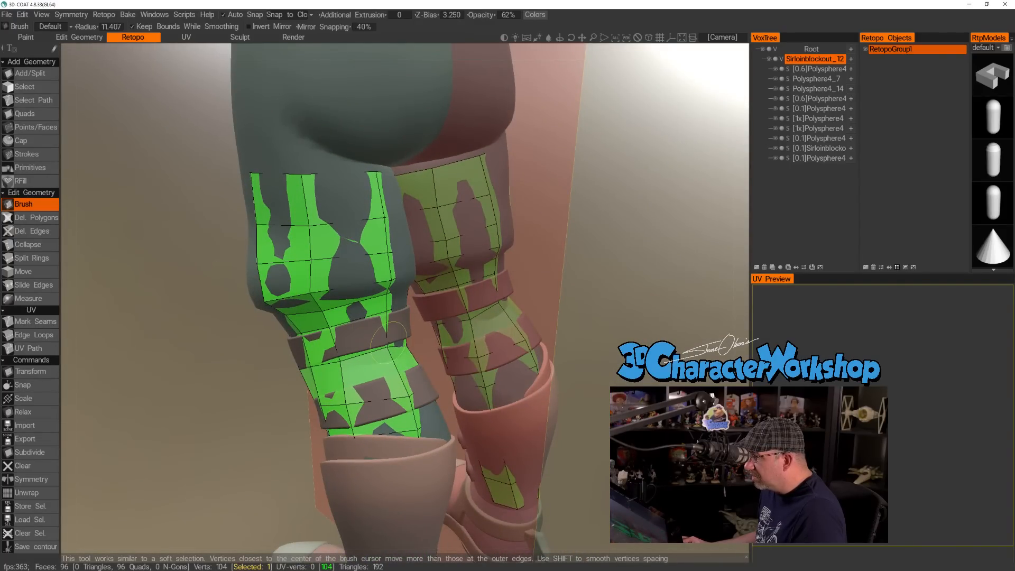
{"action": "mouse_move", "coordinate": [388, 345]}
{"action": "left_mouse_down", "text": "alt"}
{"action": "mouse_move", "coordinate": [349, 364]}
{"action": "mouse_move", "coordinate": [360, 339]}
{"action": "left_mouse_up", "text": "alt"}
{"action": "mouse_move", "coordinate": [305, 379]}
{"action": "left_mouse_down"}
{"action": "mouse_move", "coordinate": [272, 395]}
{"action": "mouse_move", "coordinate": [337, 353]}
{"action": "mouse_move", "coordinate": [231, 382]}
{"action": "mouse_move", "coordinate": [181, 375]}
{"action": "left_mouse_up"}
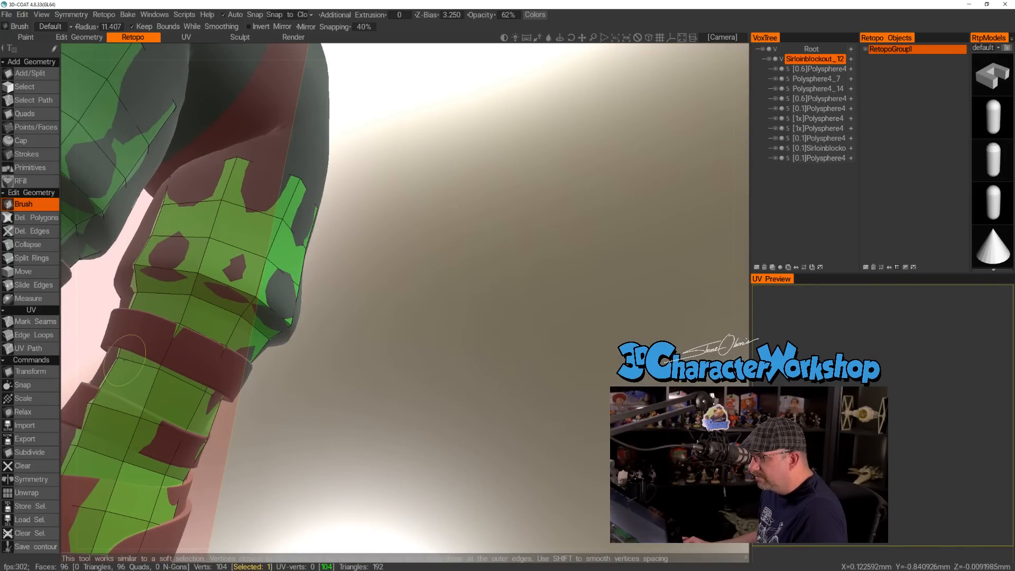
Align the rest of the loop beneath the upper calf strap around the leg's inner side, back and outer side.
{"action": "left_click_drag", "start_coordinate": [118, 352], "coordinate": [338, 386], "text": "alt"}
{"action": "right_click_drag", "start_coordinate": [338, 386], "coordinate": [248, 275], "text": "alt"}
{"action": "left_click_drag", "start_coordinate": [221, 279], "coordinate": [229, 268]}
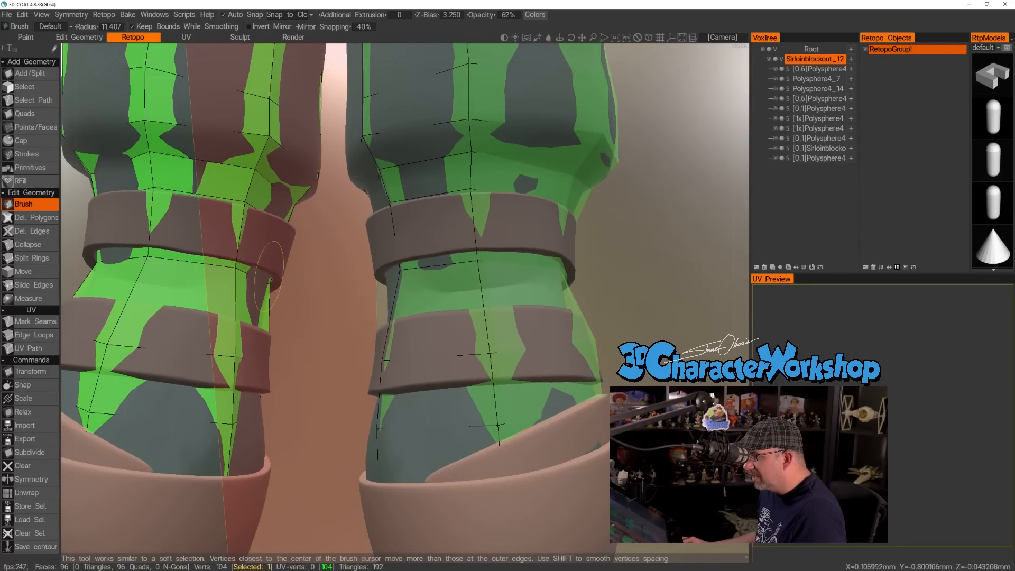
{"action": "left_click_drag", "start_coordinate": [308, 263], "coordinate": [258, 274], "text": "alt"}
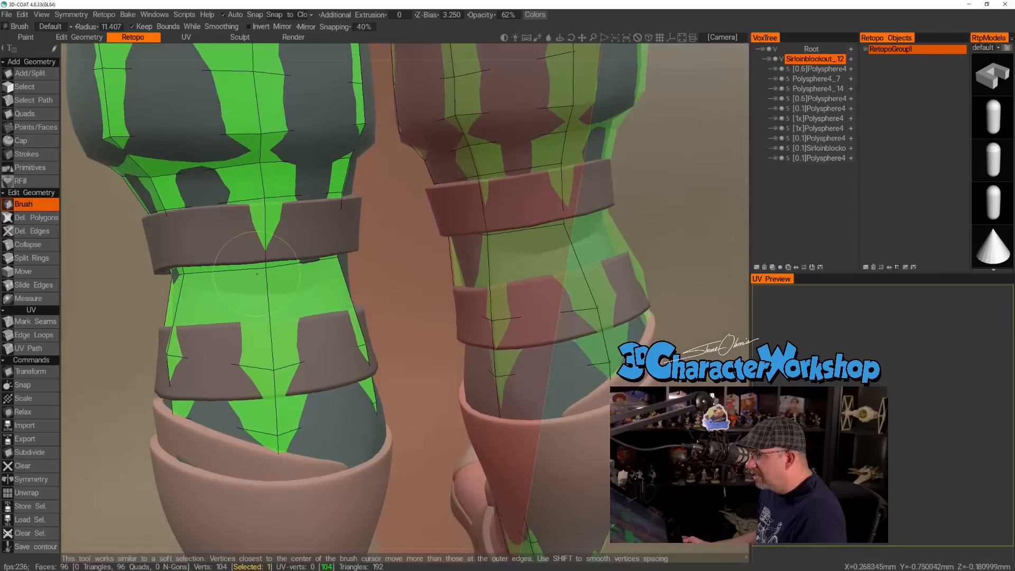
{"action": "mouse_move", "coordinate": [181, 272]}
{"action": "left_mouse_down", "text": "alt"}
{"action": "mouse_move", "coordinate": [238, 231]}
{"action": "mouse_move", "coordinate": [170, 275]}
{"action": "left_mouse_up", "text": "alt"}
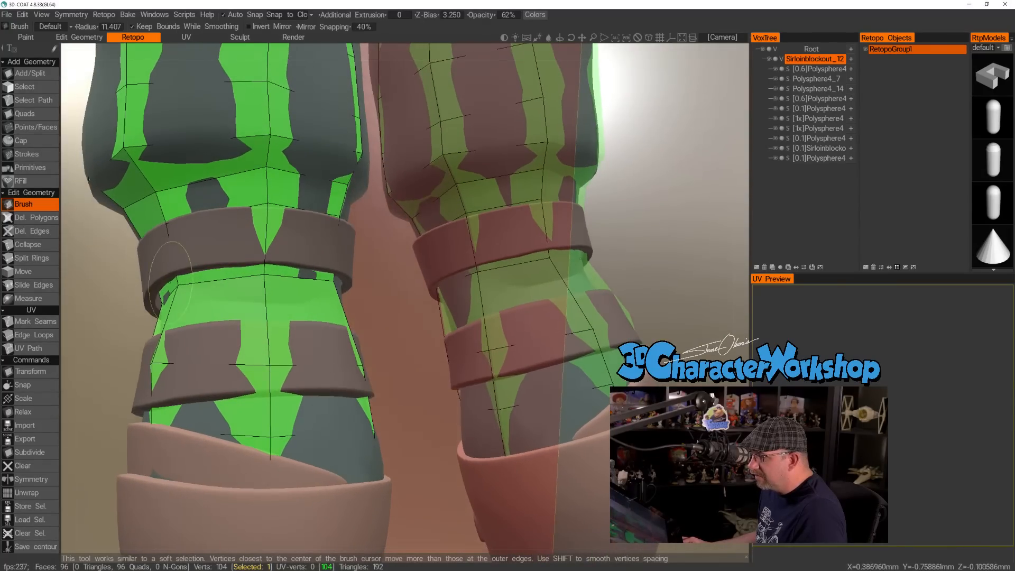
{"action": "left_click_drag", "start_coordinate": [261, 278], "coordinate": [299, 310], "text": "alt"}
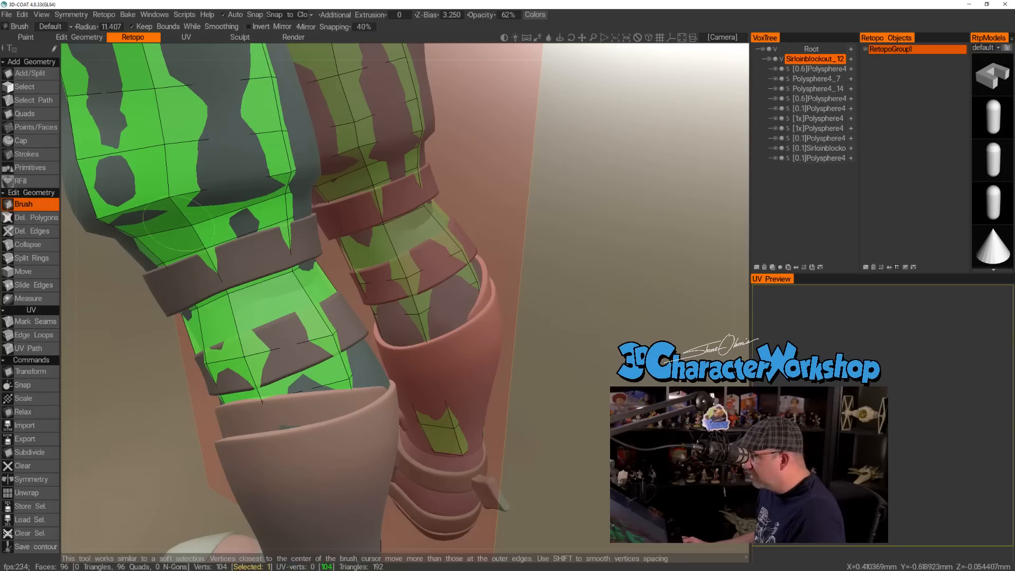
{"action": "left_click", "coordinate": [32, 127]}
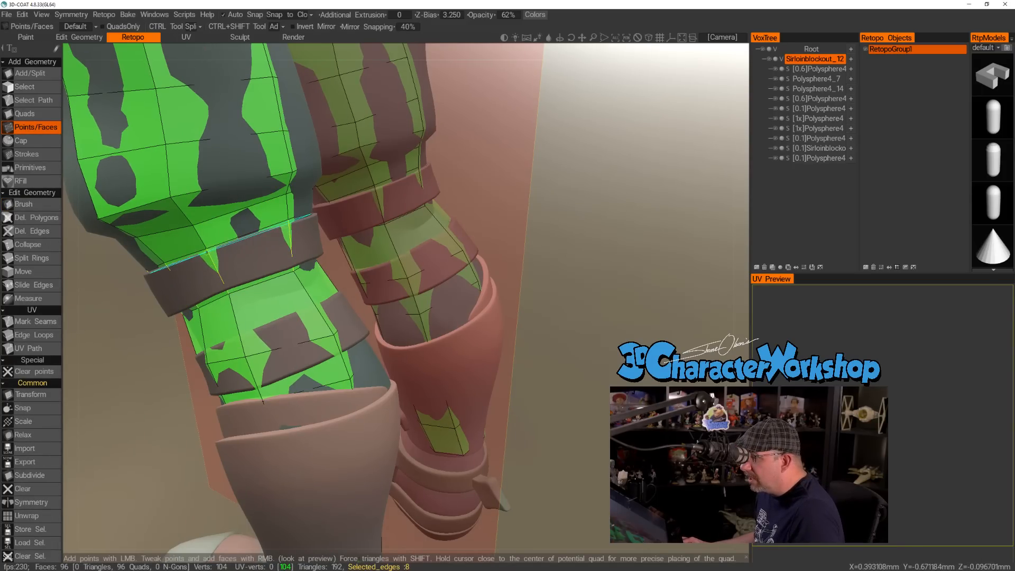
{"action": "left_click", "coordinate": [208, 254]}
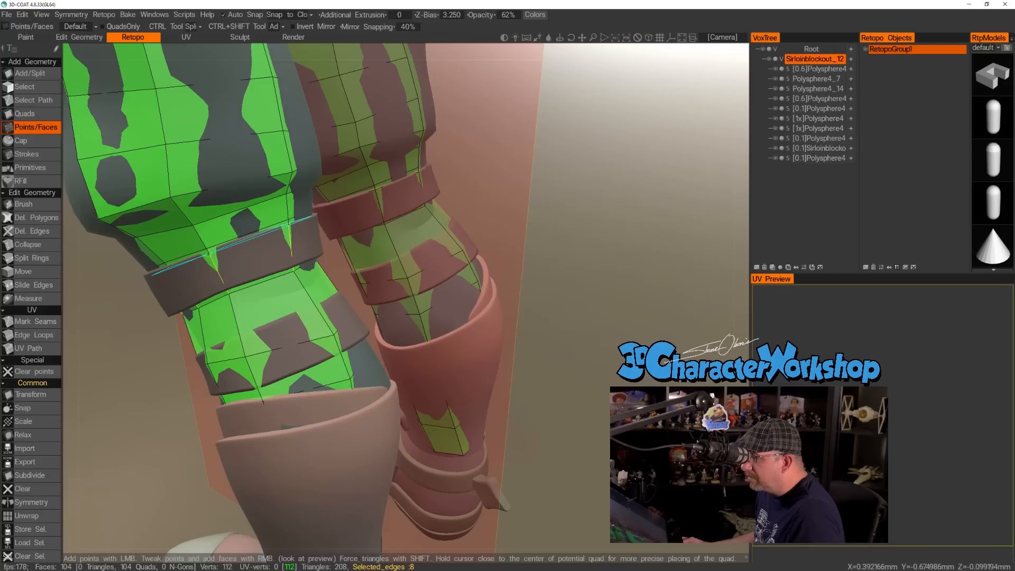
{"action": "right_click", "coordinate": [225, 285]}
{"action": "left_click_drag", "start_coordinate": [267, 284], "coordinate": [211, 281], "text": "alt"}
{"action": "key", "text": "ctrl+z"}
{"action": "key", "text": "ctrl+z"}
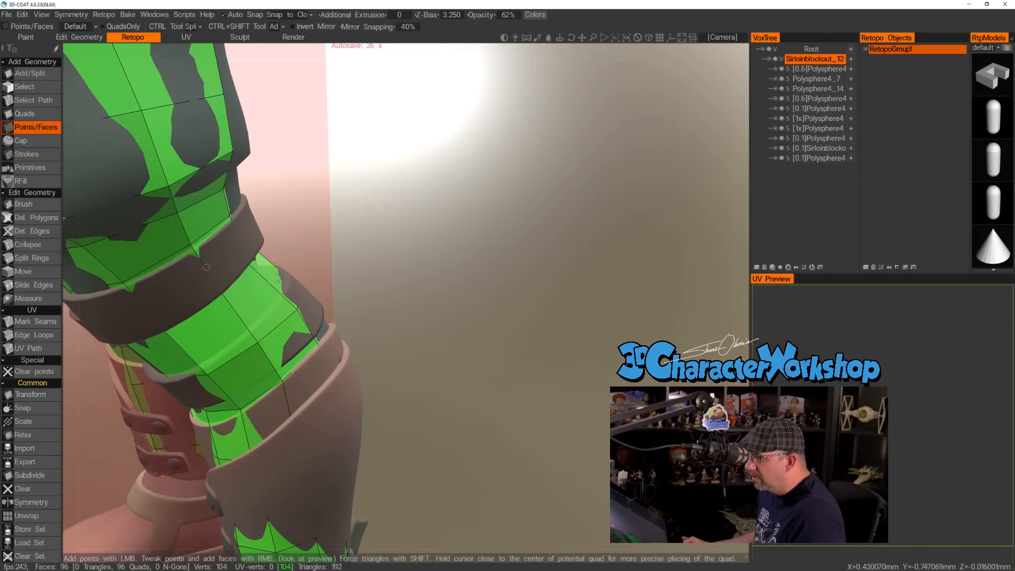
Try to insert an edge loop across the upper calf strap and slide its edges toward the strap's top edge.
{"action": "left_click", "coordinate": [212, 276], "text": "ctrl+shift"}
{"action": "left_click_drag", "start_coordinate": [292, 258], "coordinate": [240, 250], "text": "alt"}
{"action": "right_click_drag", "start_coordinate": [240, 250], "coordinate": [288, 258], "text": "alt"}
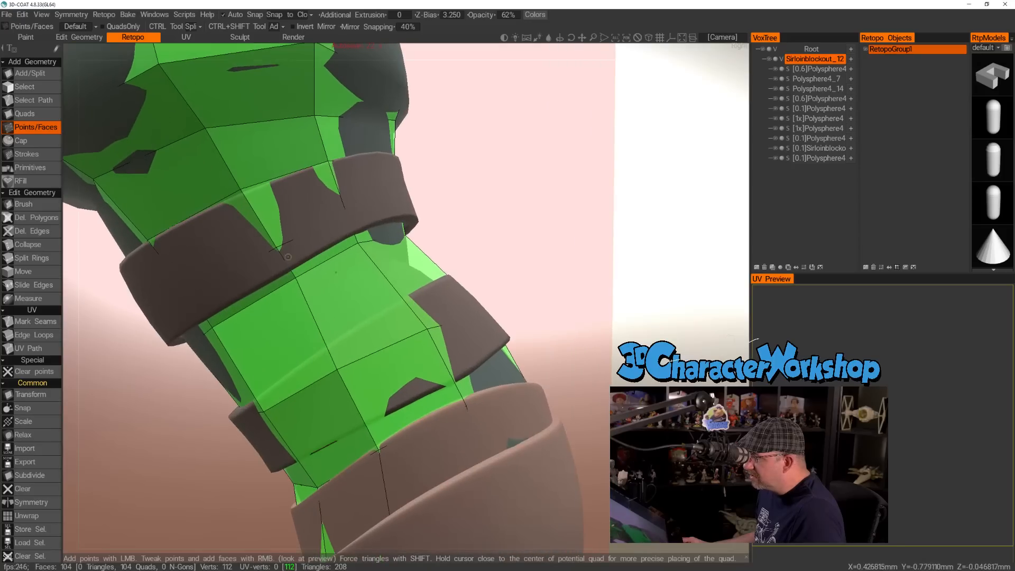
{"action": "left_click", "coordinate": [42, 285]}
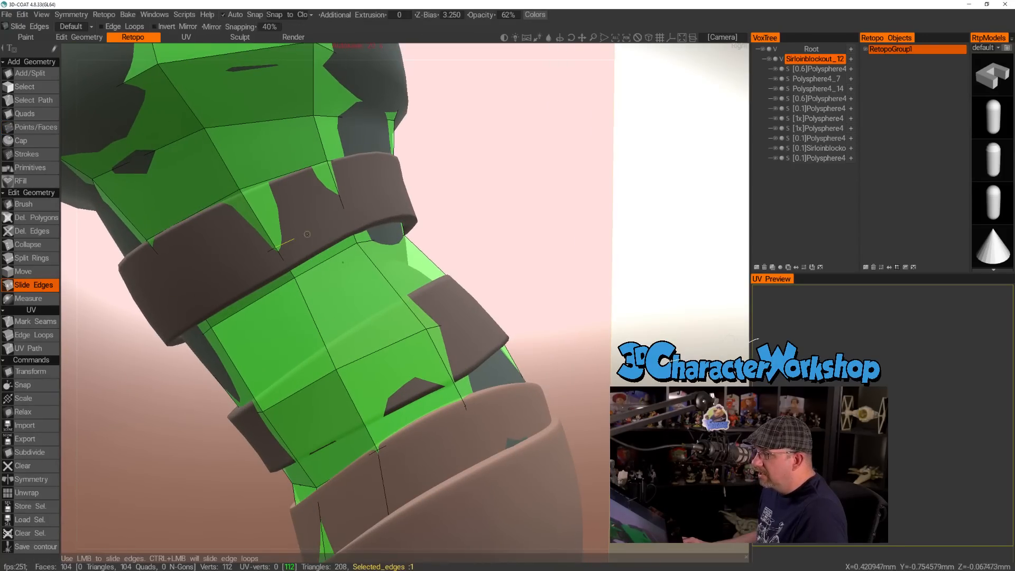
{"action": "left_click_drag", "start_coordinate": [294, 231], "coordinate": [262, 191]}
{"action": "left_click_drag", "start_coordinate": [338, 195], "coordinate": [366, 250], "text": "alt"}
{"action": "right_click_drag", "start_coordinate": [366, 251], "coordinate": [356, 214], "text": "alt"}
{"action": "mouse_move", "coordinate": [309, 252]}
{"action": "left_mouse_down", "text": "alt"}
{"action": "mouse_move", "coordinate": [304, 230]}
{"action": "mouse_move", "coordinate": [315, 268]}
{"action": "mouse_move", "coordinate": [311, 251]}
{"action": "left_mouse_up", "text": "alt"}
{"action": "left_click_drag", "start_coordinate": [296, 300], "coordinate": [293, 294], "text": "ctrl"}
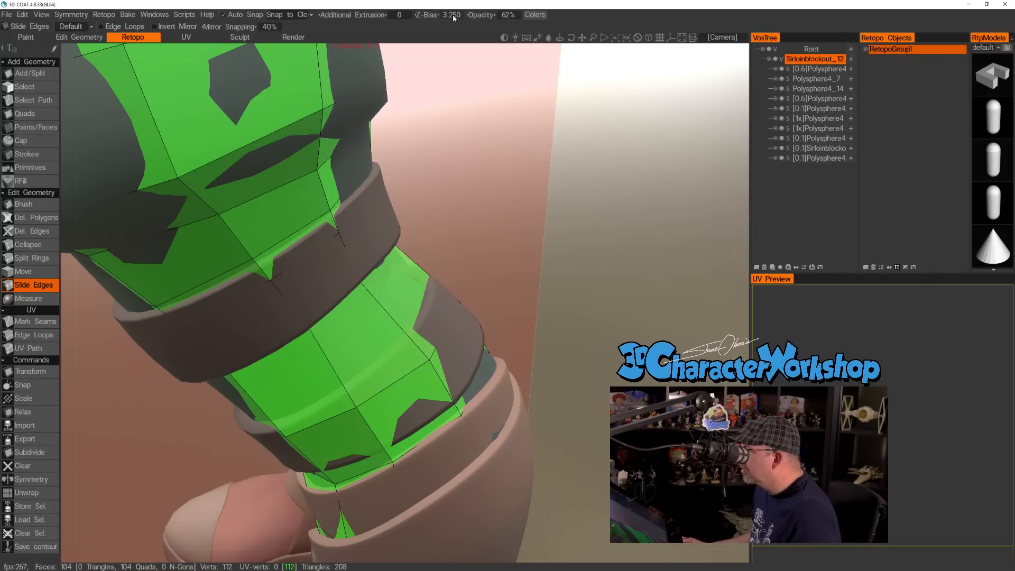
Set the retopo mesh's Z-Bias to 4.500 and check the left leg from its outer side.
{"action": "left_click_drag", "start_coordinate": [430, 14], "coordinate": [440, 19]}
{"action": "left_click_drag", "start_coordinate": [456, 126], "coordinate": [552, 151], "text": "alt"}
{"action": "right_click_drag", "start_coordinate": [553, 150], "coordinate": [499, 162], "text": "alt"}
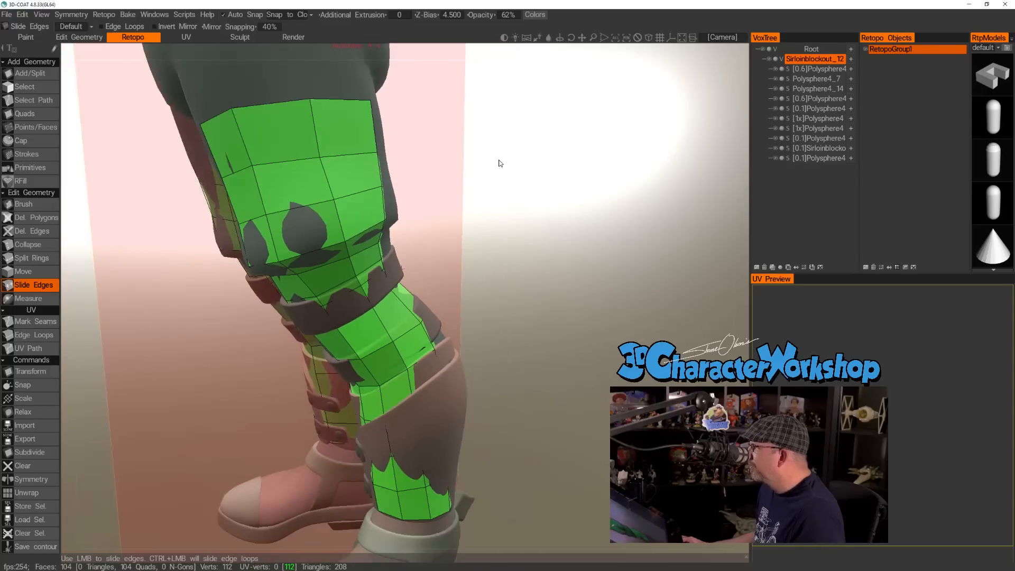
{"action": "middle_click_drag", "start_coordinate": [499, 163], "coordinate": [491, 182], "text": "alt"}
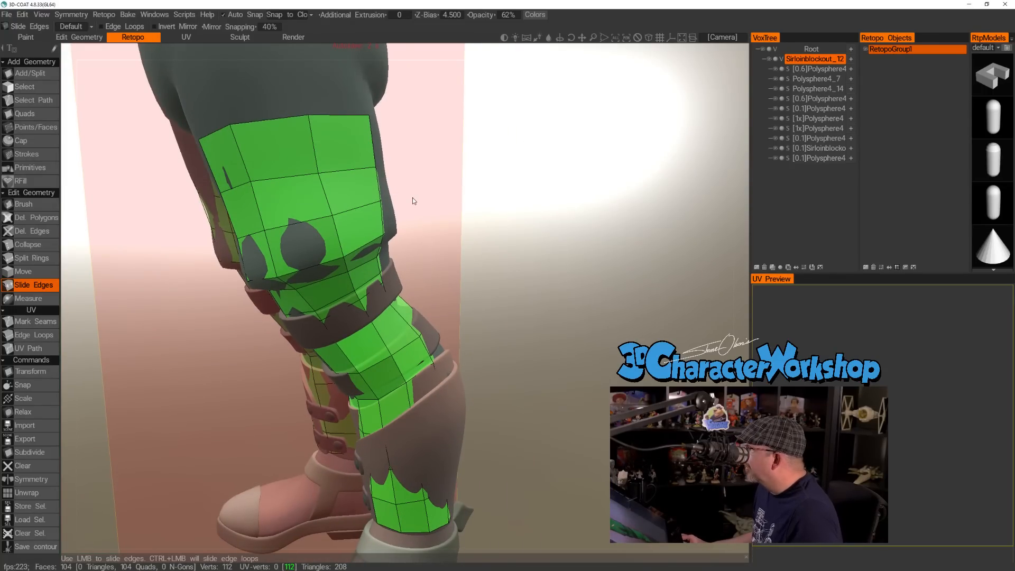
Try to brush the new loop's vertices along the upper calf strap, and undo the edits together with the loop.
{"action": "left_click", "coordinate": [29, 207]}
{"action": "right_click_drag", "start_coordinate": [300, 154], "coordinate": [308, 296], "text": "alt"}
{"action": "left_click_drag", "start_coordinate": [308, 296], "coordinate": [303, 287]}
{"action": "right_click_drag", "start_coordinate": [312, 299], "coordinate": [290, 299]}
{"action": "mouse_move", "coordinate": [306, 289]}
{"action": "left_mouse_down"}
{"action": "mouse_move", "coordinate": [312, 300]}
{"action": "mouse_move", "coordinate": [369, 283]}
{"action": "mouse_move", "coordinate": [335, 304]}
{"action": "mouse_move", "coordinate": [316, 297]}
{"action": "mouse_move", "coordinate": [312, 280]}
{"action": "mouse_move", "coordinate": [398, 271]}
{"action": "mouse_move", "coordinate": [410, 259]}
{"action": "left_mouse_up"}
{"action": "key", "text": "ctrl+z"}
{"action": "key", "text": "ctrl+z"}
{"action": "key", "text": "ctrl+z"}
{"action": "key", "text": "ctrl+z"}
{"action": "key", "text": "ctrl+z"}
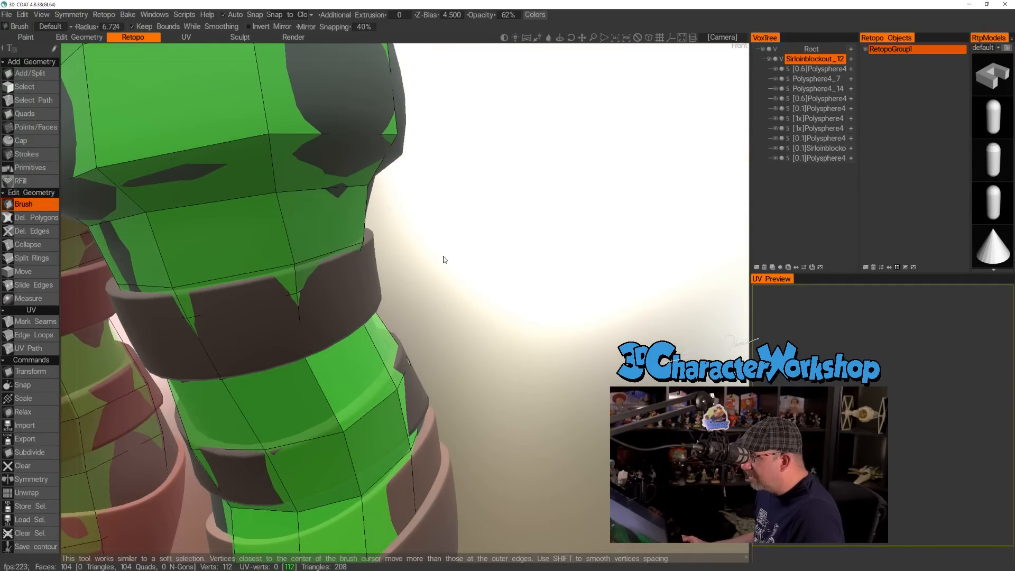
Brush the loop vertices near the upper calf strap's lower edge into place around the left leg's outer side and back.
{"action": "right_click_drag", "start_coordinate": [484, 265], "coordinate": [524, 269], "text": "alt"}
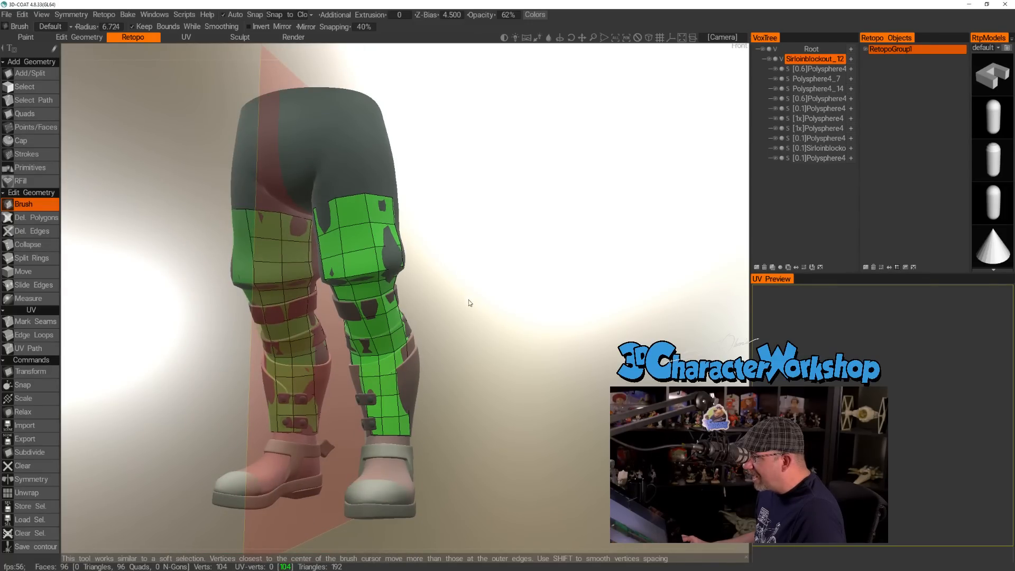
{"action": "left_click_drag", "start_coordinate": [464, 299], "coordinate": [437, 304], "text": "alt"}
{"action": "right_click_drag", "start_coordinate": [436, 304], "coordinate": [407, 300], "text": "alt"}
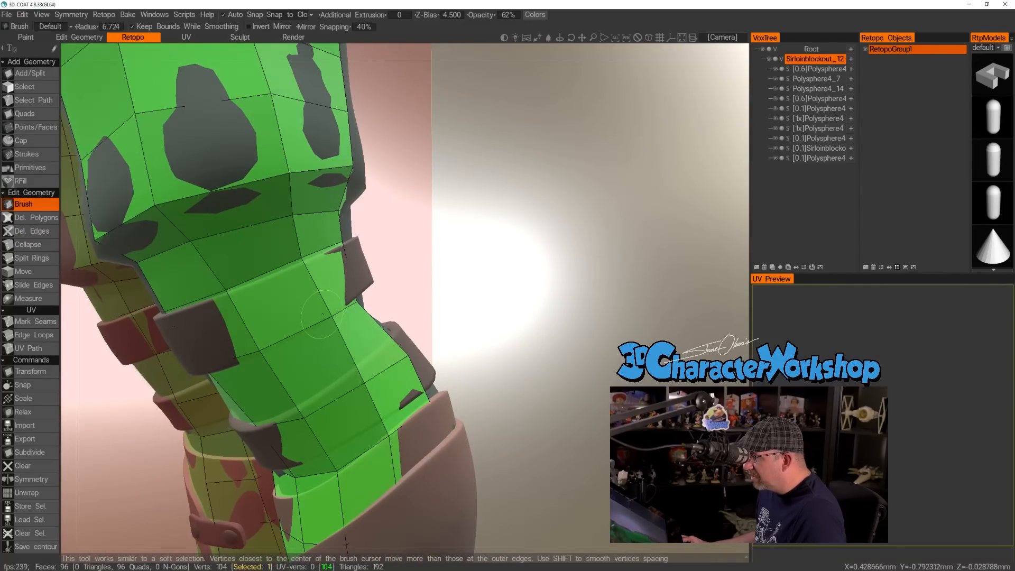
{"action": "mouse_move", "coordinate": [332, 310]}
{"action": "left_mouse_down", "text": "alt"}
{"action": "mouse_move", "coordinate": [300, 277]}
{"action": "mouse_move", "coordinate": [224, 299]}
{"action": "mouse_move", "coordinate": [330, 261]}
{"action": "mouse_move", "coordinate": [332, 310]}
{"action": "mouse_move", "coordinate": [378, 246]}
{"action": "left_mouse_up", "text": "alt"}
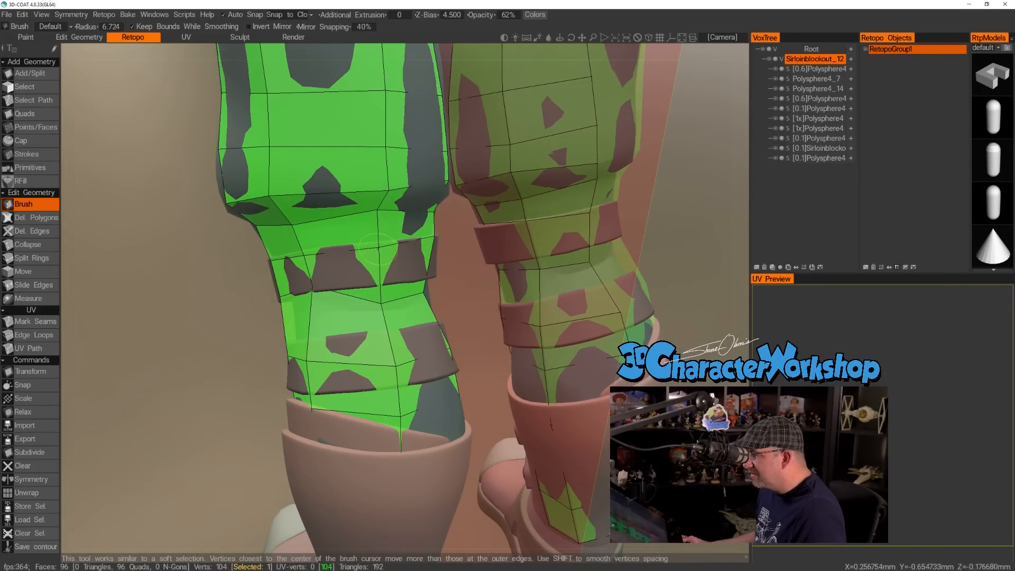
{"action": "mouse_move", "coordinate": [380, 302]}
{"action": "left_mouse_down", "text": "alt"}
{"action": "mouse_move", "coordinate": [418, 269]}
{"action": "mouse_move", "coordinate": [469, 261]}
{"action": "mouse_move", "coordinate": [456, 277]}
{"action": "left_mouse_up", "text": "alt"}
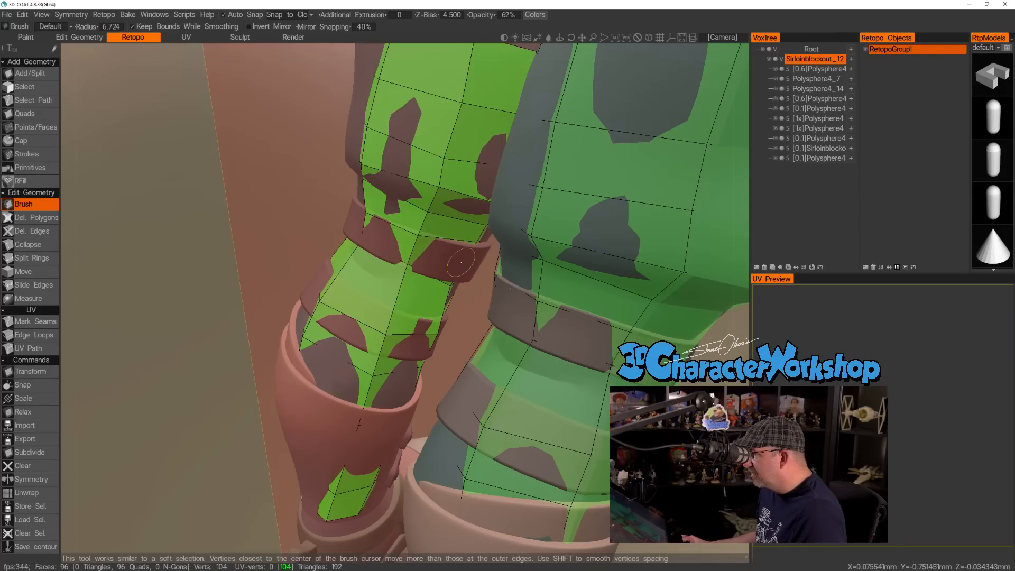
Adjust the loop vertices around the upper and lower calf straps along the legs' inner side and front.
{"action": "left_click_drag", "start_coordinate": [474, 241], "coordinate": [458, 249], "text": "alt"}
{"action": "mouse_move", "coordinate": [448, 293]}
{"action": "left_mouse_down"}
{"action": "mouse_move", "coordinate": [462, 286]}
{"action": "mouse_move", "coordinate": [477, 298]}
{"action": "mouse_move", "coordinate": [372, 284]}
{"action": "mouse_move", "coordinate": [333, 296]}
{"action": "mouse_move", "coordinate": [347, 287]}
{"action": "left_mouse_up"}
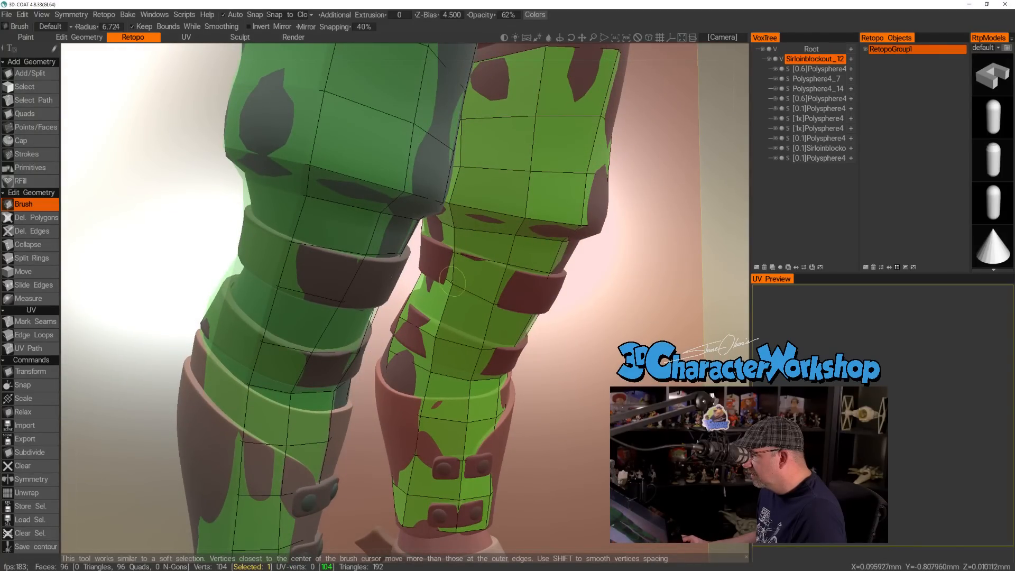
{"action": "mouse_move", "coordinate": [509, 271]}
{"action": "left_mouse_down", "text": "alt"}
{"action": "mouse_move", "coordinate": [540, 288]}
{"action": "mouse_move", "coordinate": [545, 304]}
{"action": "mouse_move", "coordinate": [525, 243]}
{"action": "mouse_move", "coordinate": [490, 275]}
{"action": "mouse_move", "coordinate": [483, 262]}
{"action": "mouse_move", "coordinate": [478, 278]}
{"action": "mouse_move", "coordinate": [389, 287]}
{"action": "mouse_move", "coordinate": [442, 285]}
{"action": "mouse_move", "coordinate": [462, 342]}
{"action": "left_mouse_up", "text": "alt"}
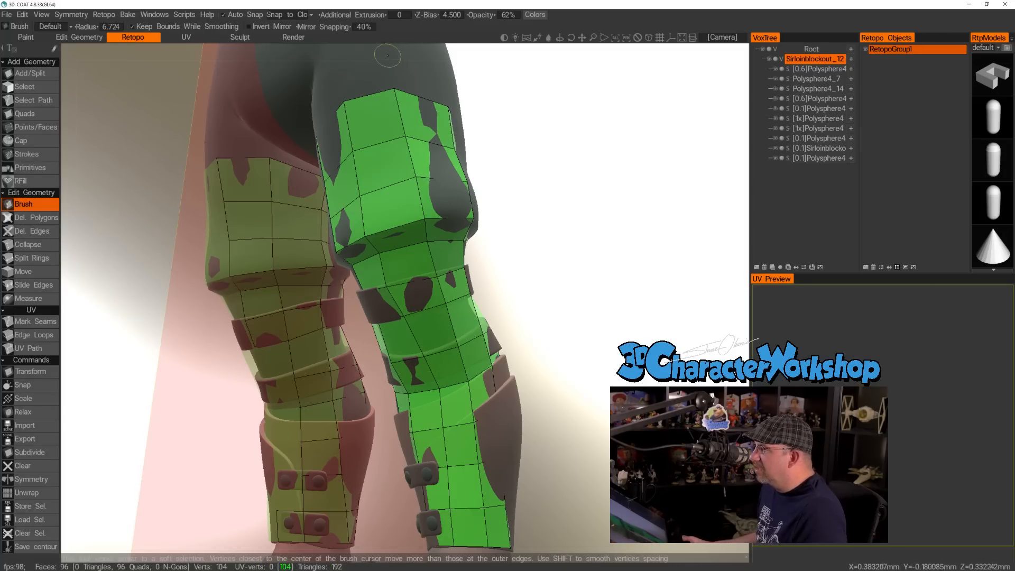
{"action": "mouse_move", "coordinate": [416, 258]}
{"action": "left_mouse_down", "text": "alt"}
{"action": "mouse_move", "coordinate": [454, 254]}
{"action": "mouse_move", "coordinate": [335, 331]}
{"action": "mouse_move", "coordinate": [334, 353]}
{"action": "left_mouse_up", "text": "alt"}
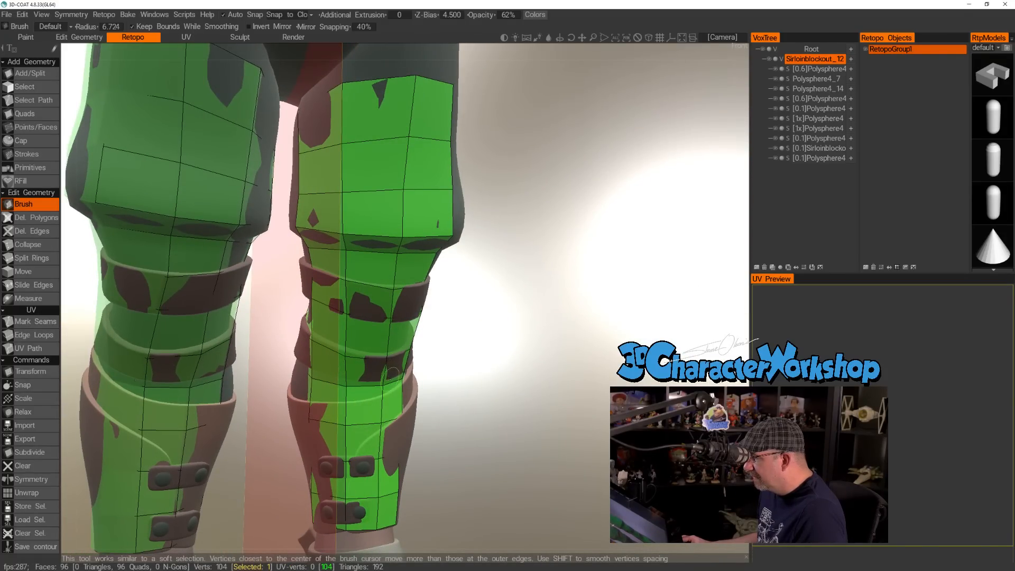
{"action": "scroll", "coordinate": [479, 329], "scroll_direction": "up", "scroll_amount": 5}
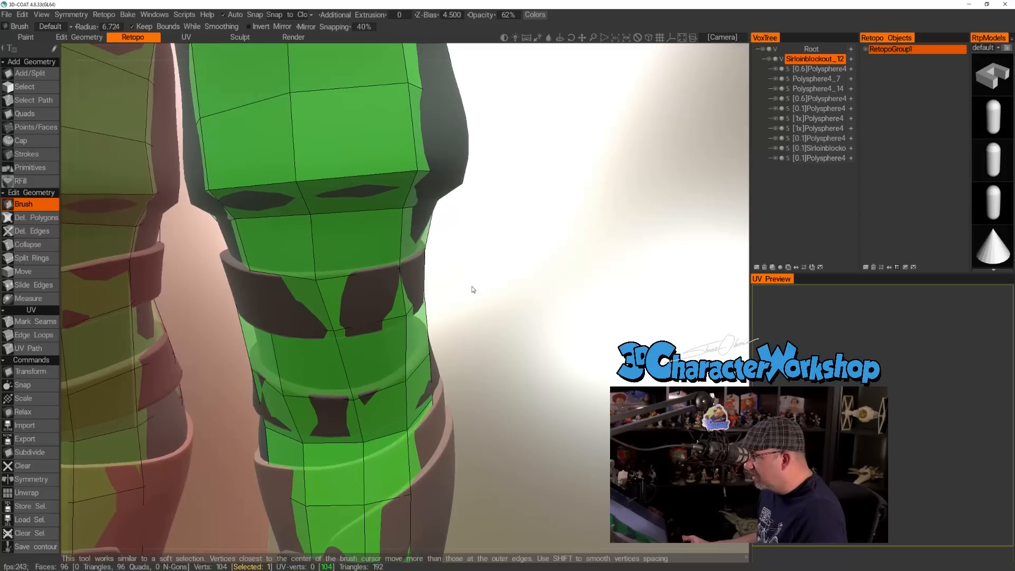
{"action": "middle_click_drag", "start_coordinate": [370, 403], "coordinate": [347, 392]}
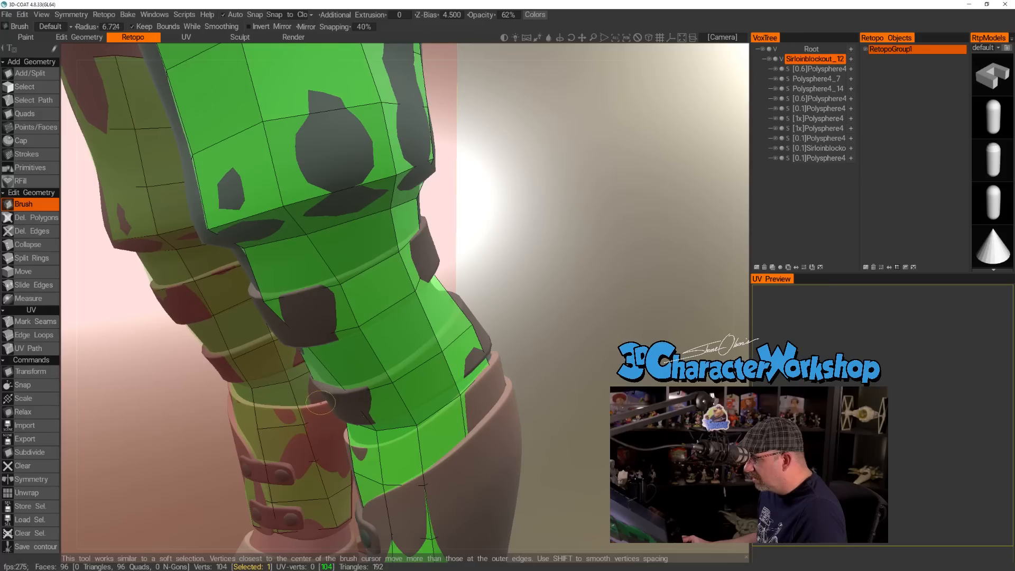
Set the Z-Bias to 9.850 and even out the loops around the calf straps on the front and inner side.
{"action": "left_click_drag", "start_coordinate": [427, 14], "coordinate": [461, 16]}
{"action": "left_click_drag", "start_coordinate": [386, 288], "coordinate": [439, 245], "text": "alt"}
{"action": "mouse_move", "coordinate": [502, 272]}
{"action": "left_mouse_down", "text": "alt"}
{"action": "mouse_move", "coordinate": [500, 293]}
{"action": "mouse_move", "coordinate": [552, 331]}
{"action": "mouse_move", "coordinate": [578, 304]}
{"action": "mouse_move", "coordinate": [580, 334]}
{"action": "mouse_move", "coordinate": [619, 312]}
{"action": "mouse_move", "coordinate": [492, 305]}
{"action": "mouse_move", "coordinate": [585, 306]}
{"action": "mouse_move", "coordinate": [703, 280]}
{"action": "left_mouse_up", "text": "alt"}
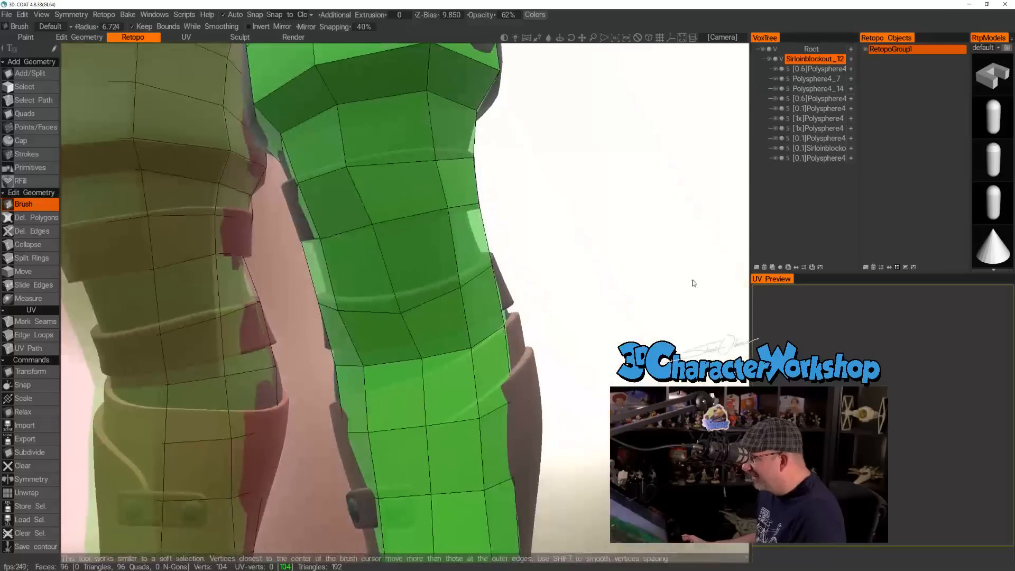
{"action": "mouse_move", "coordinate": [403, 268]}
{"action": "left_mouse_down"}
{"action": "mouse_move", "coordinate": [403, 257]}
{"action": "mouse_move", "coordinate": [439, 301]}
{"action": "left_mouse_up"}
{"action": "left_click_drag", "start_coordinate": [320, 292], "coordinate": [322, 284]}
{"action": "mouse_move", "coordinate": [415, 275]}
{"action": "left_mouse_down", "text": "alt"}
{"action": "mouse_move", "coordinate": [284, 273]}
{"action": "mouse_move", "coordinate": [351, 303]}
{"action": "mouse_move", "coordinate": [266, 267]}
{"action": "left_mouse_up", "text": "alt"}
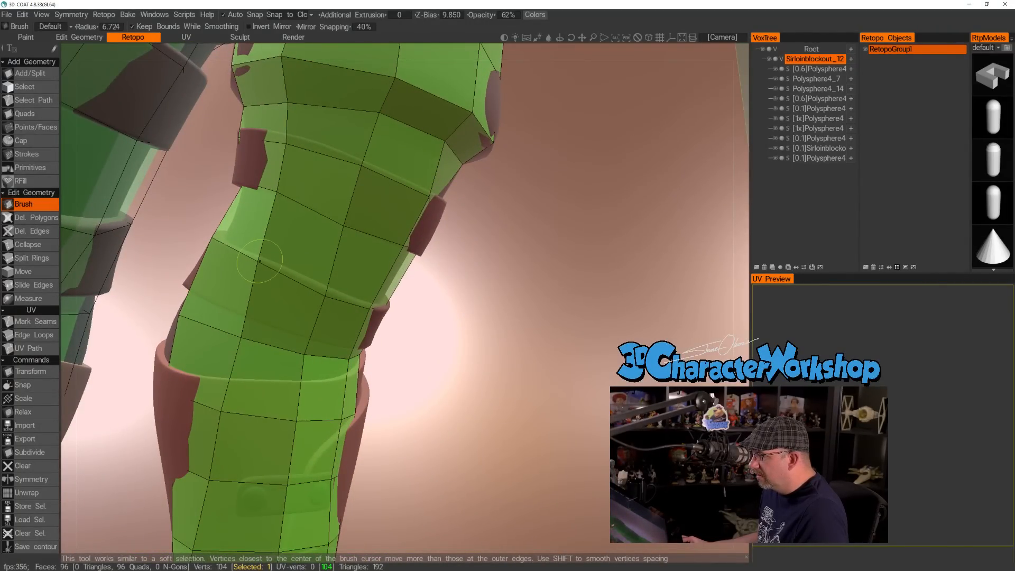
{"action": "right_click_drag", "start_coordinate": [344, 254], "coordinate": [341, 230], "text": "alt"}
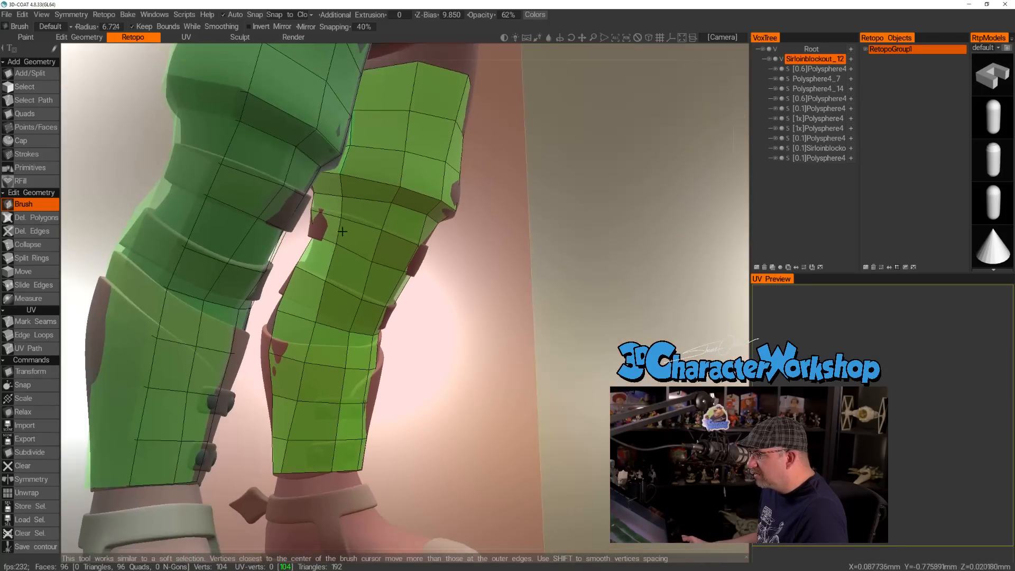
Brush the vertices around the upper calf strap's lower edge into an even loop at the outer side and back.
{"action": "left_click_drag", "start_coordinate": [366, 251], "coordinate": [385, 262], "text": "alt"}
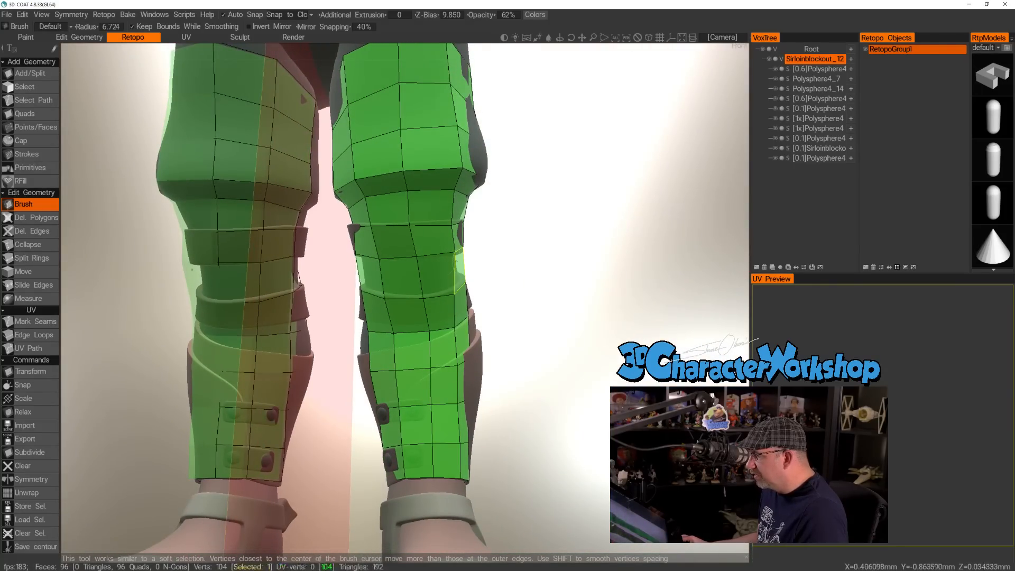
{"action": "left_click_drag", "start_coordinate": [510, 259], "coordinate": [528, 224], "text": "alt"}
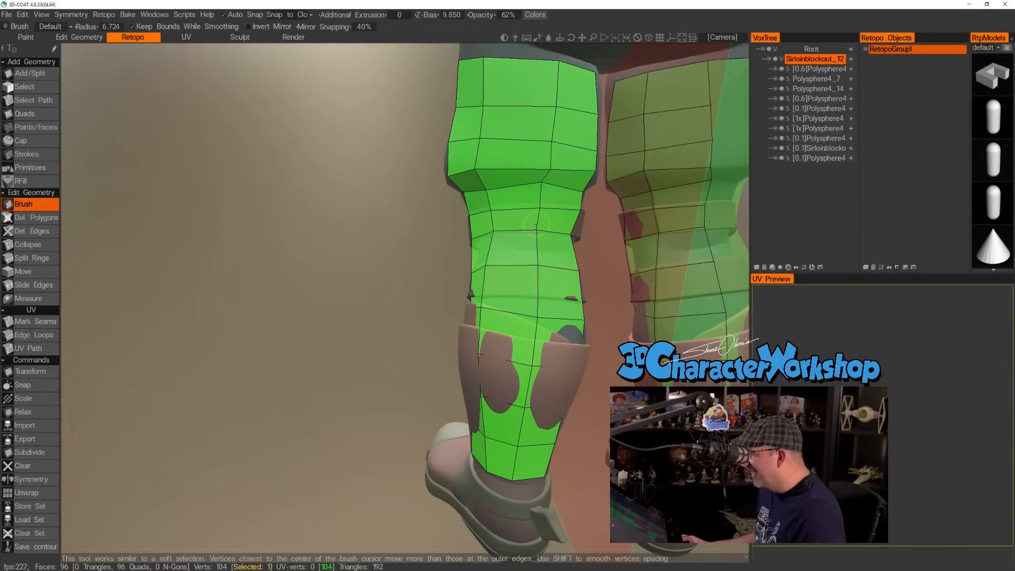
{"action": "left_click_drag", "start_coordinate": [598, 230], "coordinate": [424, 251], "text": "alt"}
{"action": "left_click_drag", "start_coordinate": [334, 284], "coordinate": [315, 257], "text": "alt"}
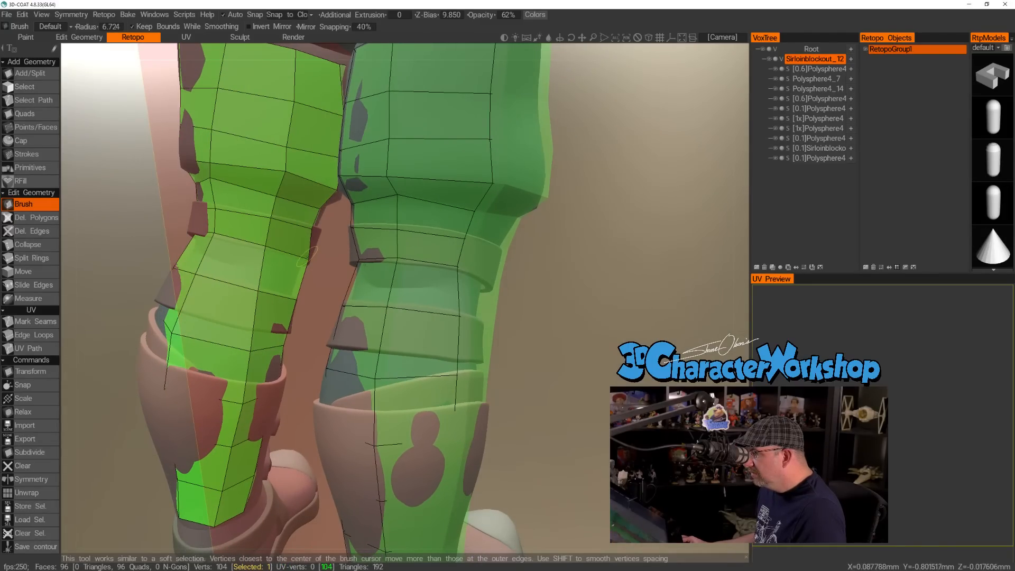
{"action": "mouse_move", "coordinate": [239, 287]}
{"action": "left_mouse_down", "text": "alt"}
{"action": "mouse_move", "coordinate": [301, 290]}
{"action": "mouse_move", "coordinate": [288, 281]}
{"action": "left_mouse_up", "text": "alt"}
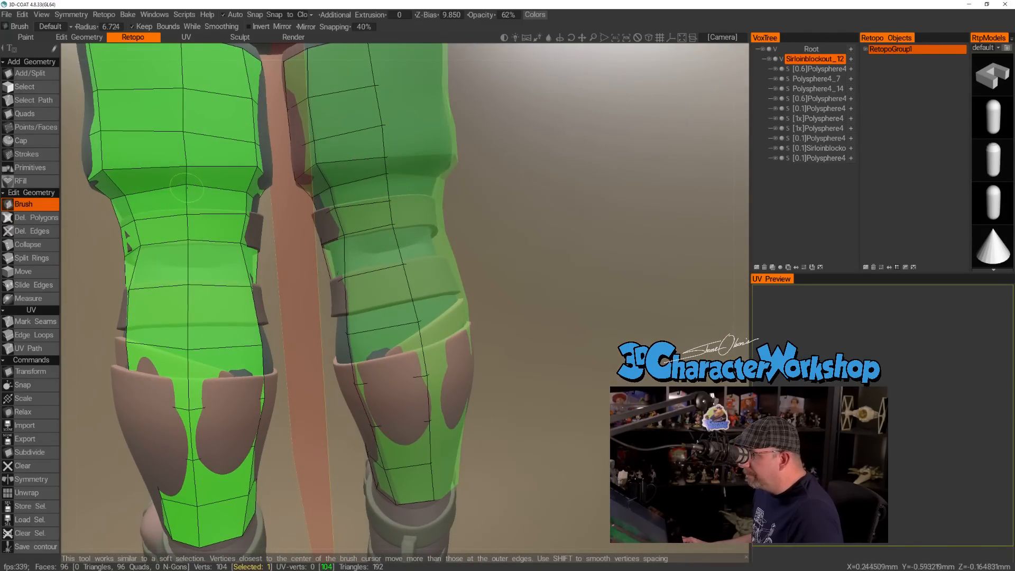
{"action": "right_click_drag", "start_coordinate": [187, 187], "coordinate": [204, 208], "text": "alt"}
{"action": "left_click_drag", "start_coordinate": [204, 208], "coordinate": [254, 213], "text": "alt"}
{"action": "right_click_drag", "start_coordinate": [255, 213], "coordinate": [264, 266], "text": "alt"}
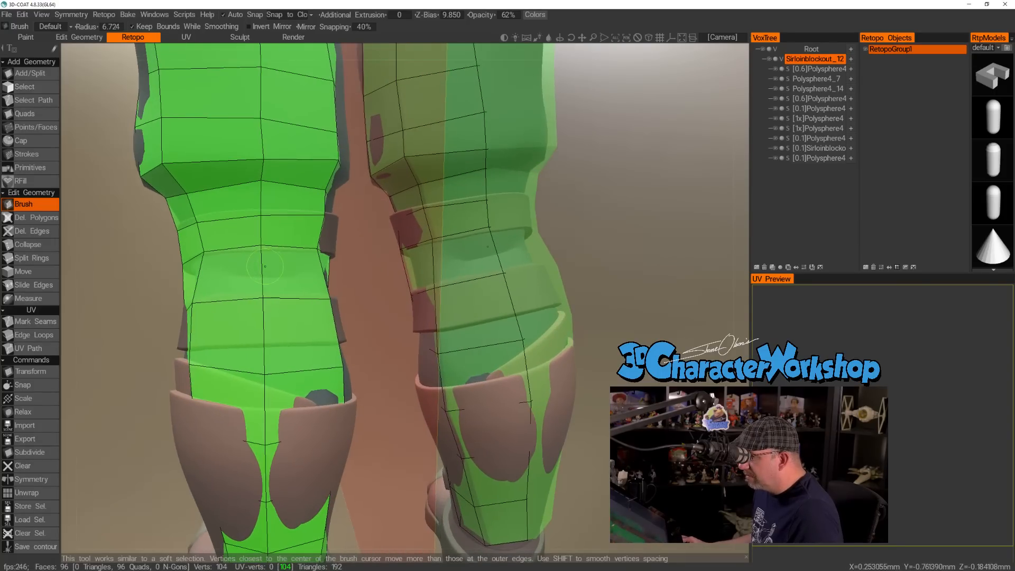
Insert one edge loop just beneath the upper calf strap and another just above its top edge.
{"action": "left_click", "coordinate": [47, 128]}
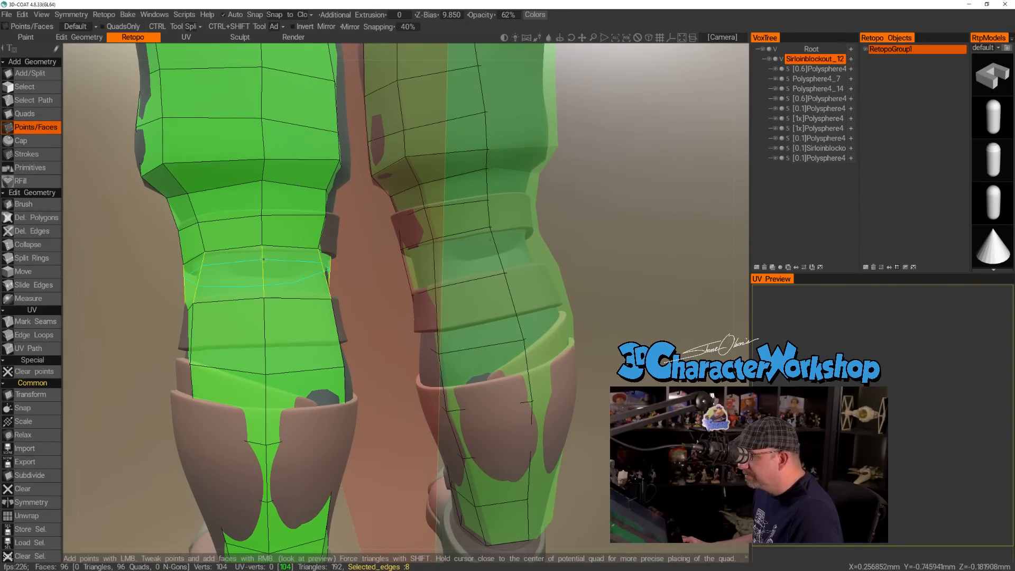
{"action": "left_click_drag", "start_coordinate": [260, 289], "coordinate": [268, 190], "text": "alt"}
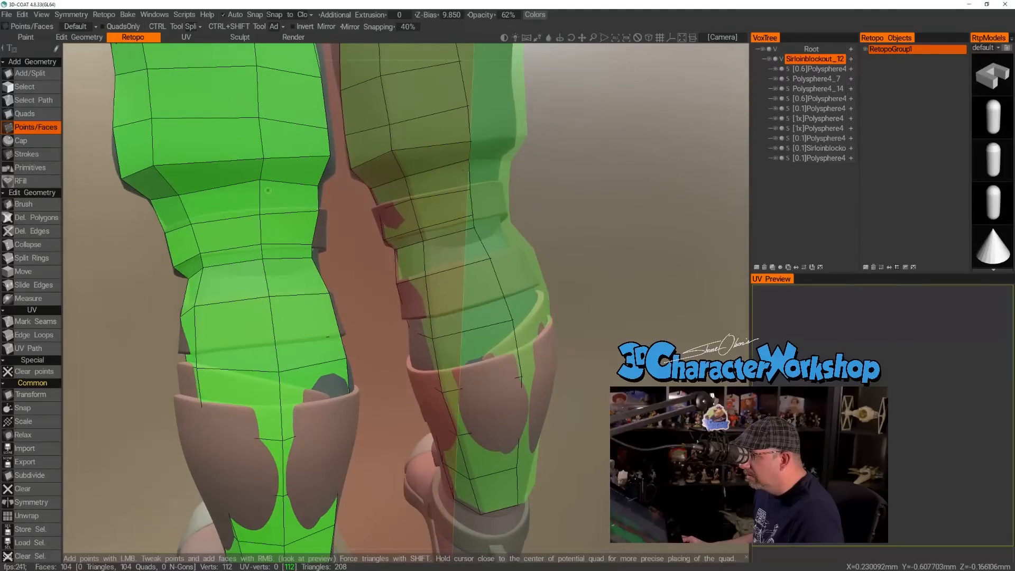
{"action": "left_click", "coordinate": [259, 202]}
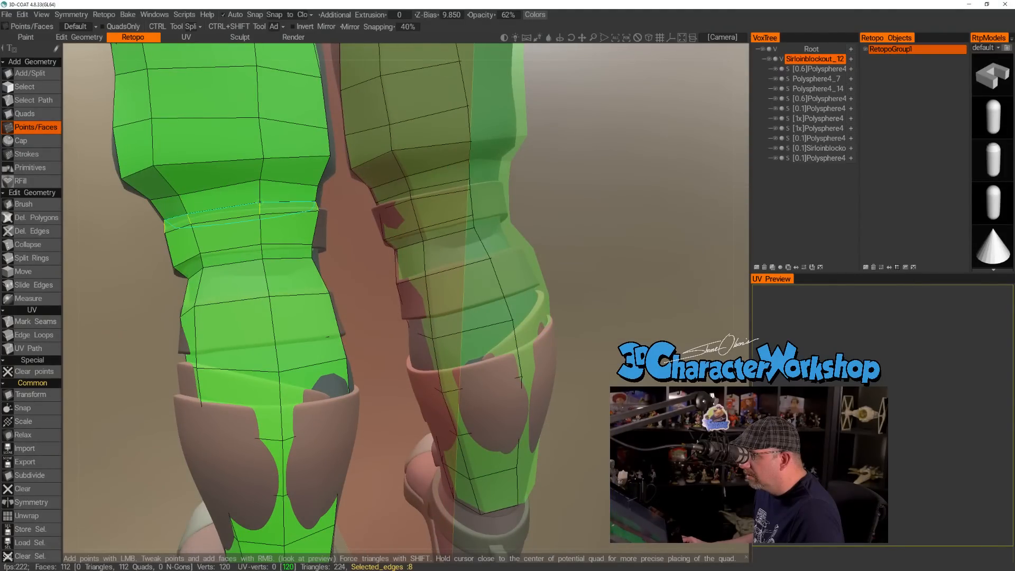
{"action": "left_click_drag", "start_coordinate": [259, 201], "coordinate": [325, 210], "text": "alt"}
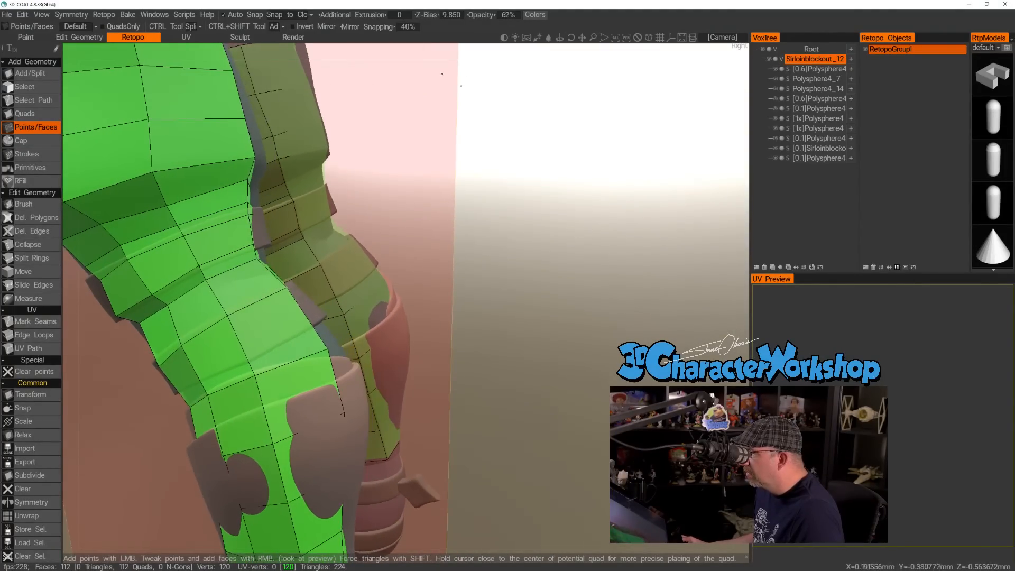
Set the Z-Bias to 7.500 and insert an edge loop around the leg at the lower calf strap's top edge.
{"action": "left_click_drag", "start_coordinate": [428, 15], "coordinate": [410, 17]}
{"action": "left_click_drag", "start_coordinate": [309, 267], "coordinate": [454, 233], "text": "alt"}
{"action": "left_click_drag", "start_coordinate": [511, 232], "coordinate": [448, 265], "text": "alt"}
{"action": "left_click", "coordinate": [451, 285], "text": "ctrl"}
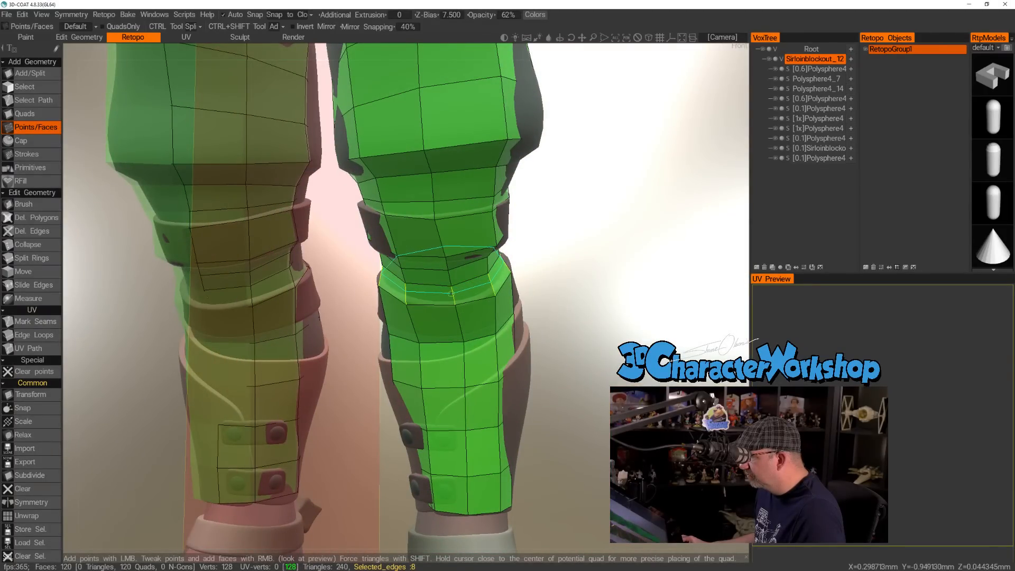
{"action": "left_click_drag", "start_coordinate": [512, 305], "coordinate": [467, 346], "text": "alt"}
{"action": "mouse_move", "coordinate": [535, 291]}
{"action": "left_mouse_down", "text": "alt"}
{"action": "mouse_move", "coordinate": [509, 289]}
{"action": "mouse_move", "coordinate": [523, 296]}
{"action": "left_mouse_up", "text": "alt"}
Slide the whole edge loop near the lower calf strap's bottom edge up toward the strap's top edge.
{"action": "left_click", "coordinate": [34, 285]}
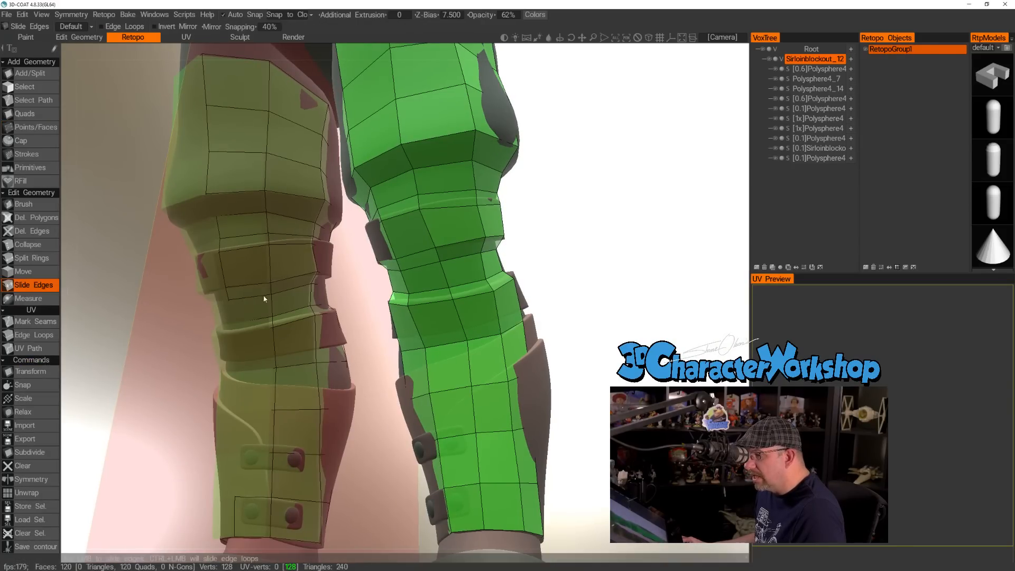
{"action": "left_click_drag", "start_coordinate": [445, 344], "coordinate": [443, 321]}
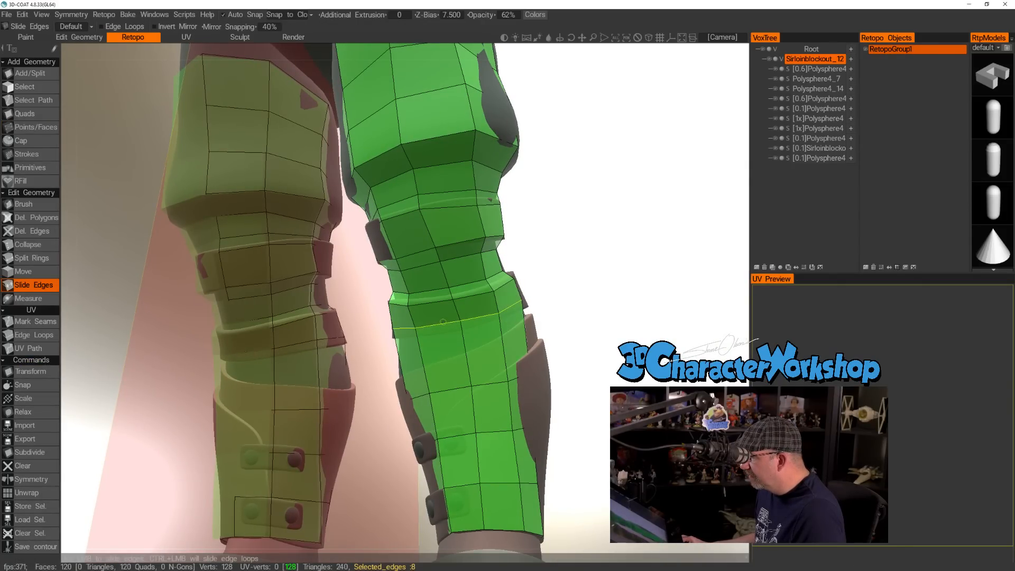
{"action": "mouse_move", "coordinate": [581, 297]}
{"action": "left_mouse_down", "text": "alt"}
{"action": "mouse_move", "coordinate": [430, 335]}
{"action": "mouse_move", "coordinate": [315, 347]}
{"action": "mouse_move", "coordinate": [568, 300]}
{"action": "left_mouse_up", "text": "alt"}
{"action": "left_click_drag", "start_coordinate": [458, 349], "coordinate": [486, 350], "text": "alt"}
Insert another edge loop around the leg near the lower calf strap's bottom edge.
{"action": "left_click", "coordinate": [35, 127]}
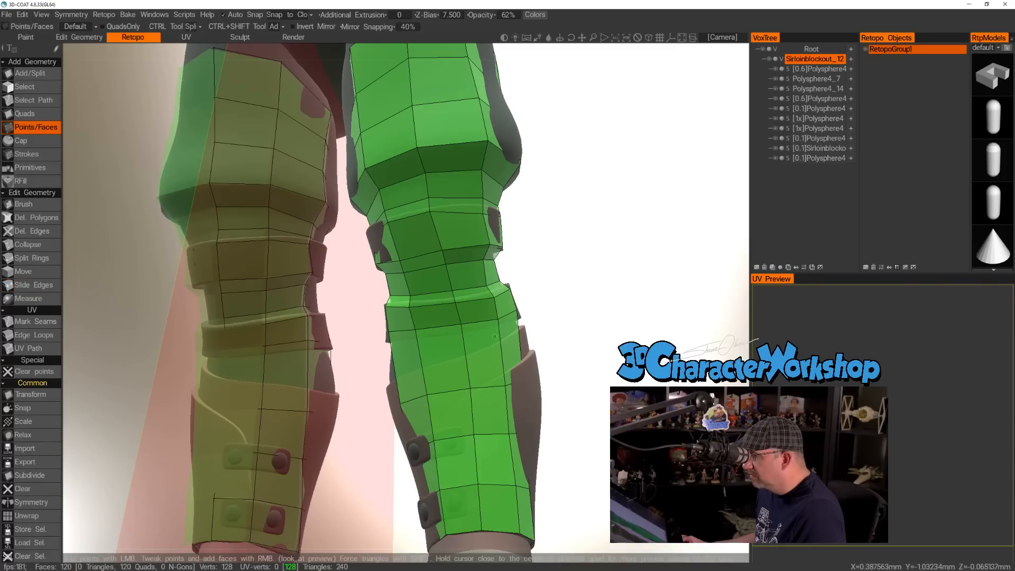
{"action": "left_click", "coordinate": [436, 341], "text": "ctrl"}
{"action": "left_click_drag", "start_coordinate": [434, 338], "coordinate": [411, 262], "text": "alt"}
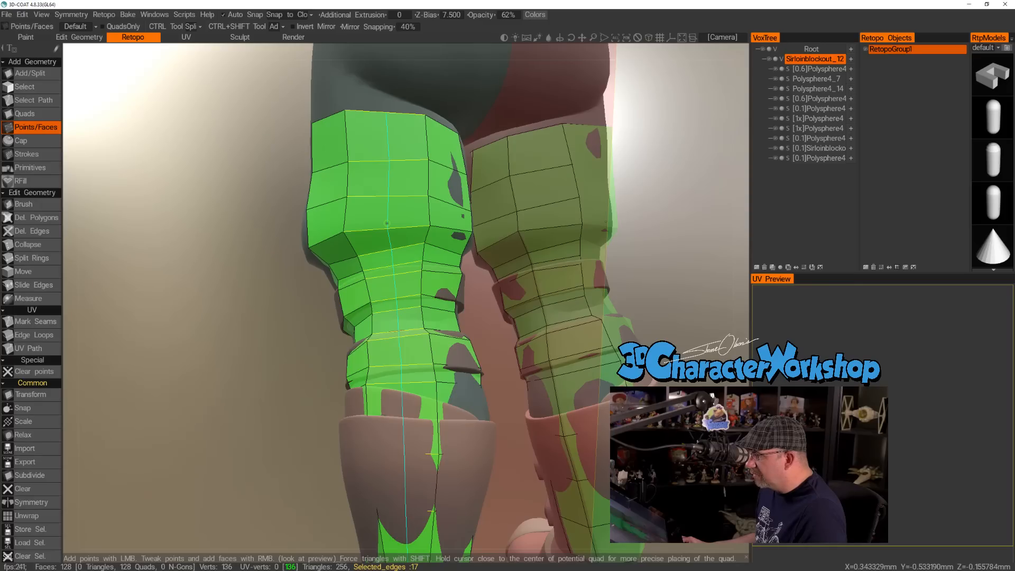
Examine how the new edge loops fit around both calf straps from the front and outer side of the leg.
{"action": "left_click_drag", "start_coordinate": [386, 223], "coordinate": [348, 357], "text": "alt"}
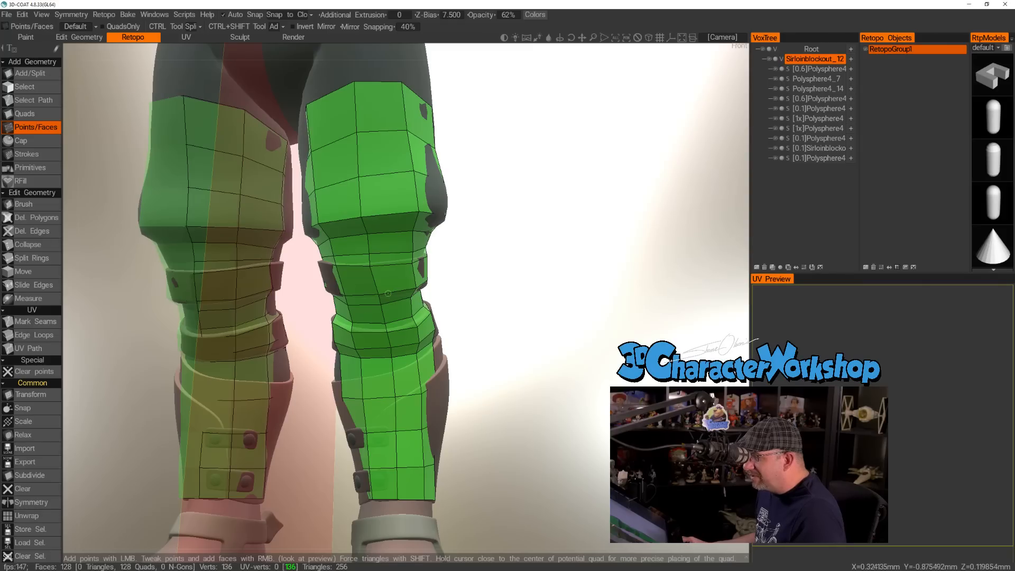
{"action": "left_click_drag", "start_coordinate": [391, 343], "coordinate": [396, 299], "text": "alt"}
{"action": "middle_click_drag", "start_coordinate": [396, 299], "coordinate": [403, 280], "text": "alt"}
{"action": "mouse_move", "coordinate": [389, 299]}
{"action": "left_mouse_down", "text": "alt"}
{"action": "mouse_move", "coordinate": [448, 313]}
{"action": "mouse_move", "coordinate": [379, 316]}
{"action": "left_mouse_up", "text": "alt"}
{"action": "right_click_drag", "start_coordinate": [379, 316], "coordinate": [406, 337], "text": "alt"}
{"action": "left_click_drag", "start_coordinate": [406, 337], "coordinate": [431, 387], "text": "alt"}
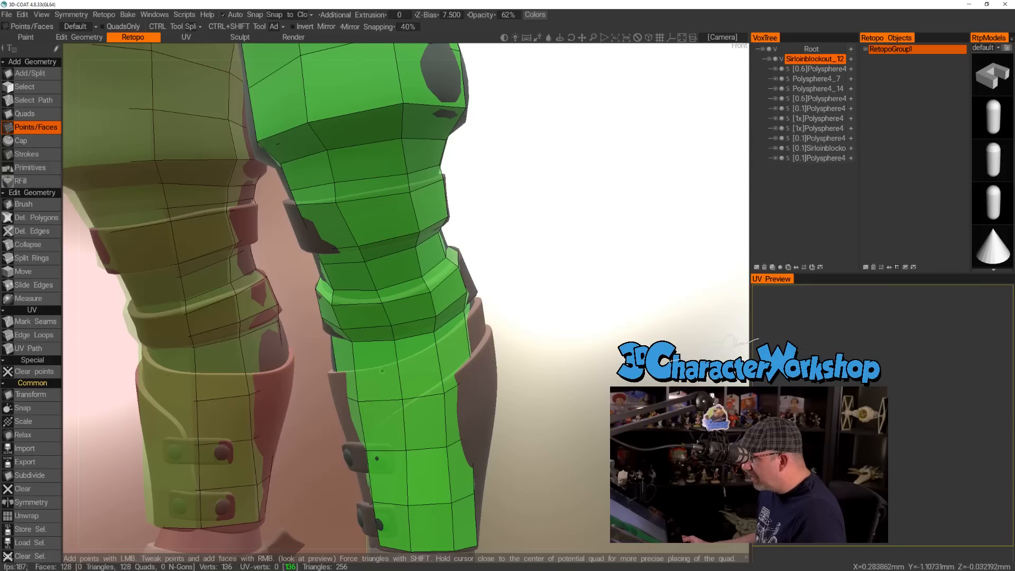
{"action": "left_click_drag", "start_coordinate": [505, 342], "coordinate": [503, 379], "text": "alt"}
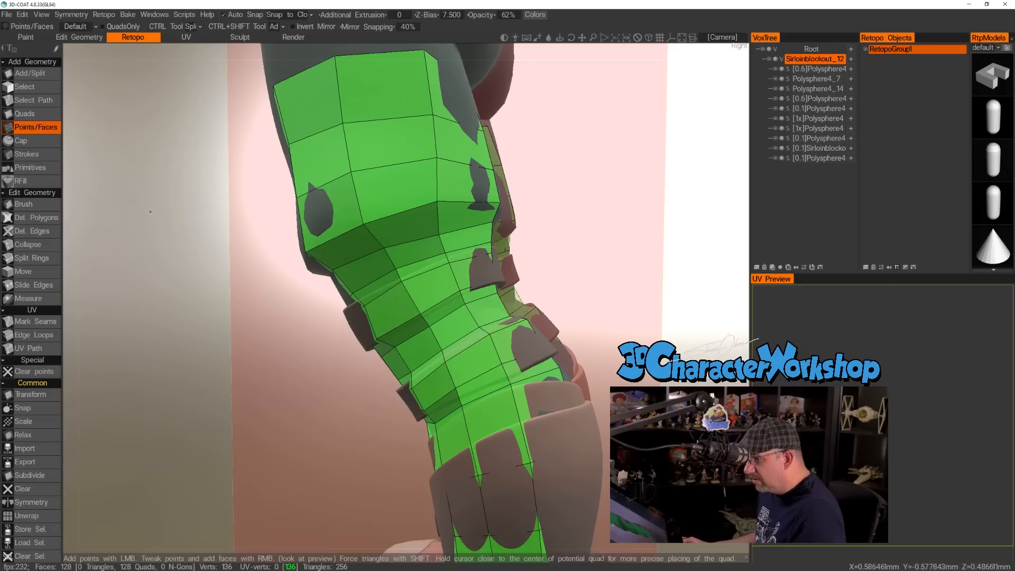
With the Brush at its existing radius, adjust the edge-loop vertices around the lower calf strap on the leg's front and outer side.
{"action": "left_click", "coordinate": [23, 204]}
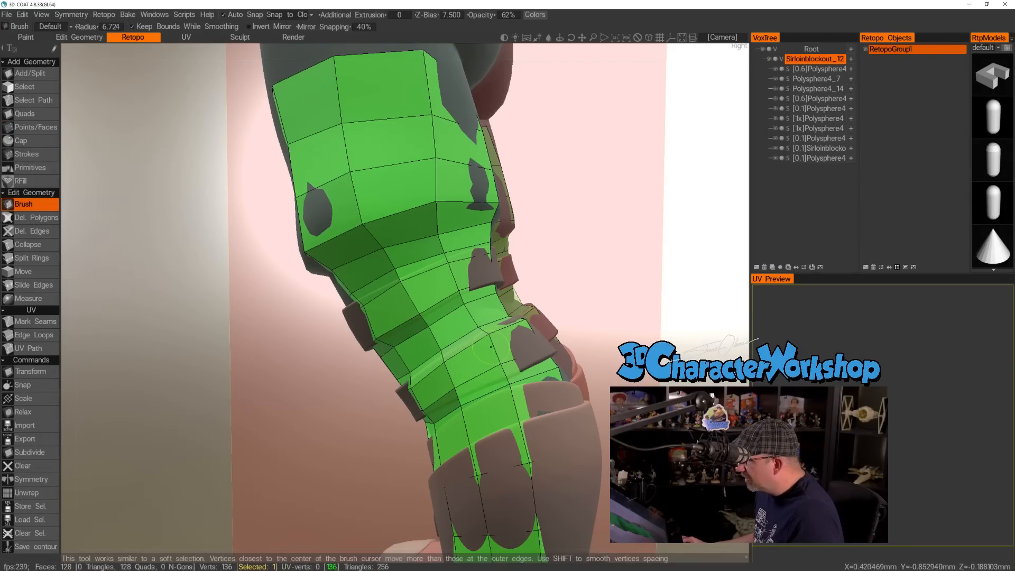
{"action": "left_click_drag", "start_coordinate": [436, 378], "coordinate": [309, 398], "text": "alt"}
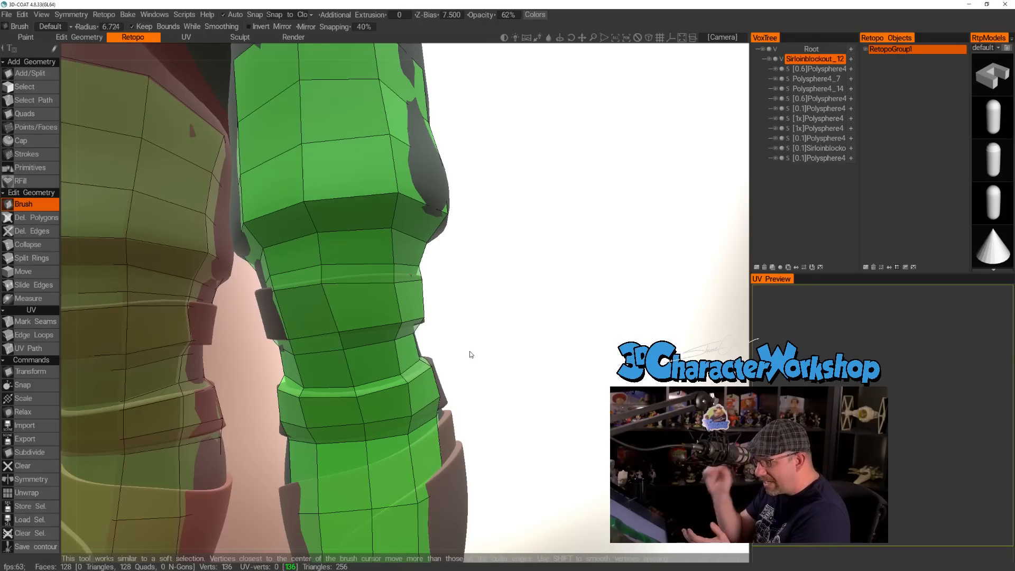
{"action": "mouse_move", "coordinate": [492, 347]}
{"action": "left_mouse_down"}
{"action": "mouse_move", "coordinate": [480, 380]}
{"action": "mouse_move", "coordinate": [378, 434]}
{"action": "left_mouse_up"}
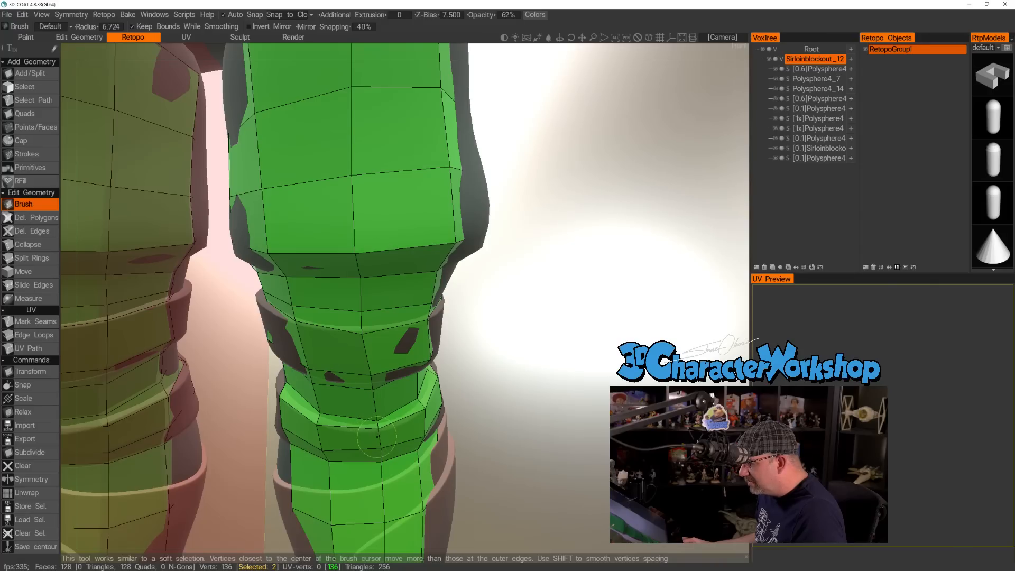
{"action": "left_click_drag", "start_coordinate": [463, 437], "coordinate": [485, 433]}
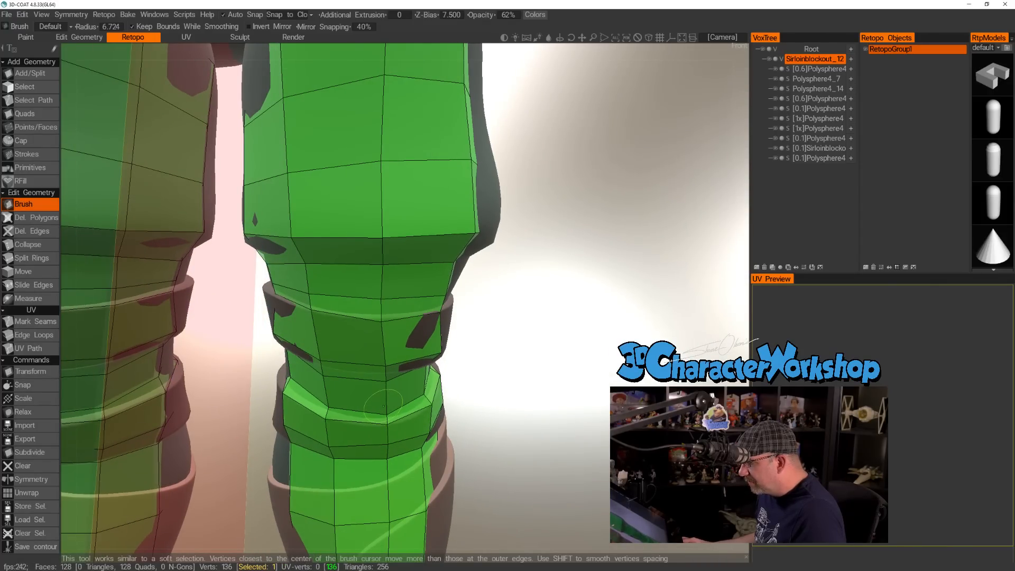
{"action": "left_click_drag", "start_coordinate": [479, 430], "coordinate": [378, 396]}
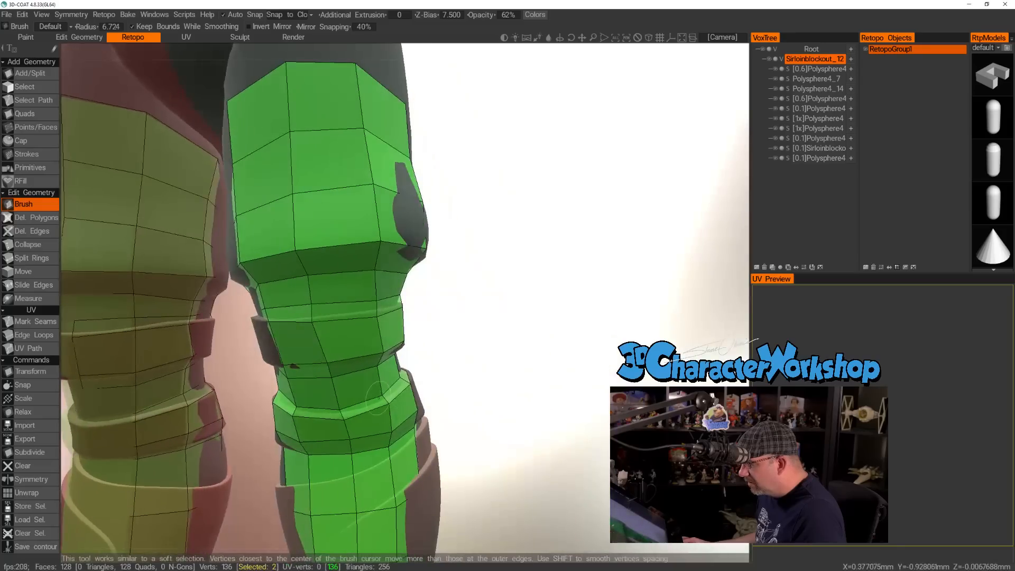
{"action": "middle_click_drag", "start_coordinate": [387, 402], "coordinate": [360, 406]}
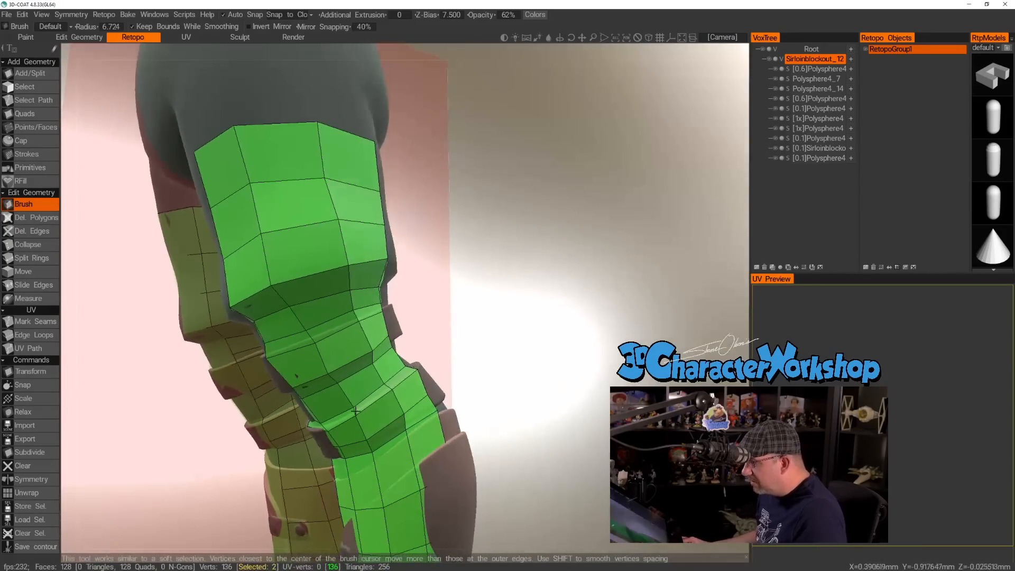
Brush the vertices along the lower calf strap's bottom edge to follow the strap across the front and inner side of the leg.
{"action": "left_click_drag", "start_coordinate": [329, 433], "coordinate": [444, 378], "text": "alt"}
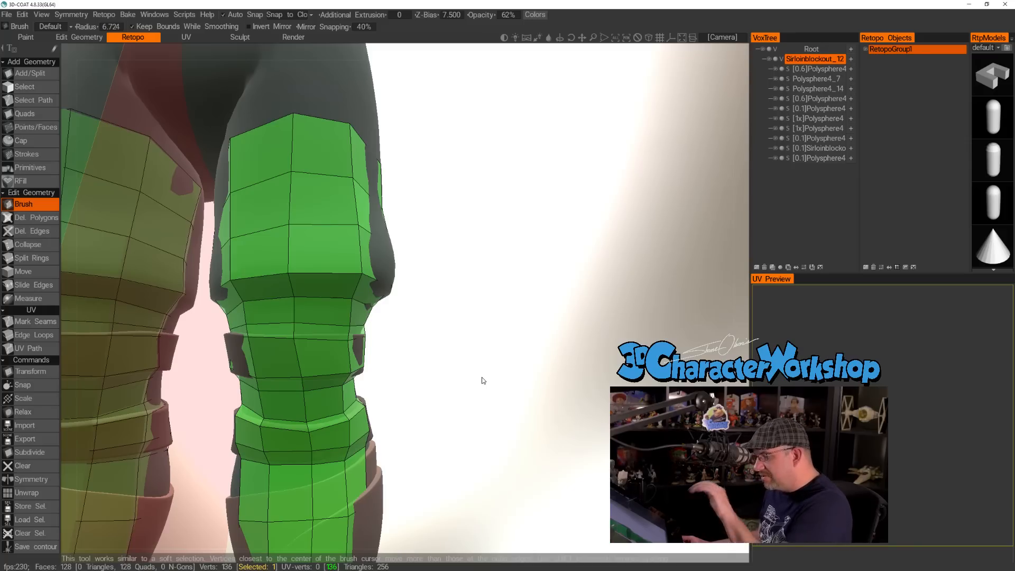
{"action": "left_click_drag", "start_coordinate": [448, 422], "coordinate": [357, 431], "text": "alt"}
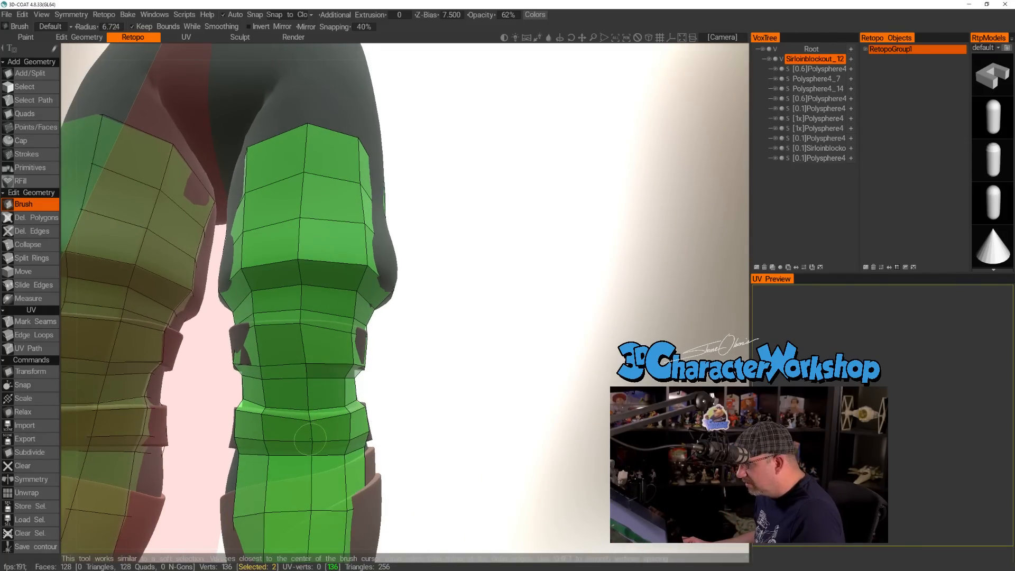
{"action": "left_click_drag", "start_coordinate": [311, 456], "coordinate": [478, 449], "text": "alt"}
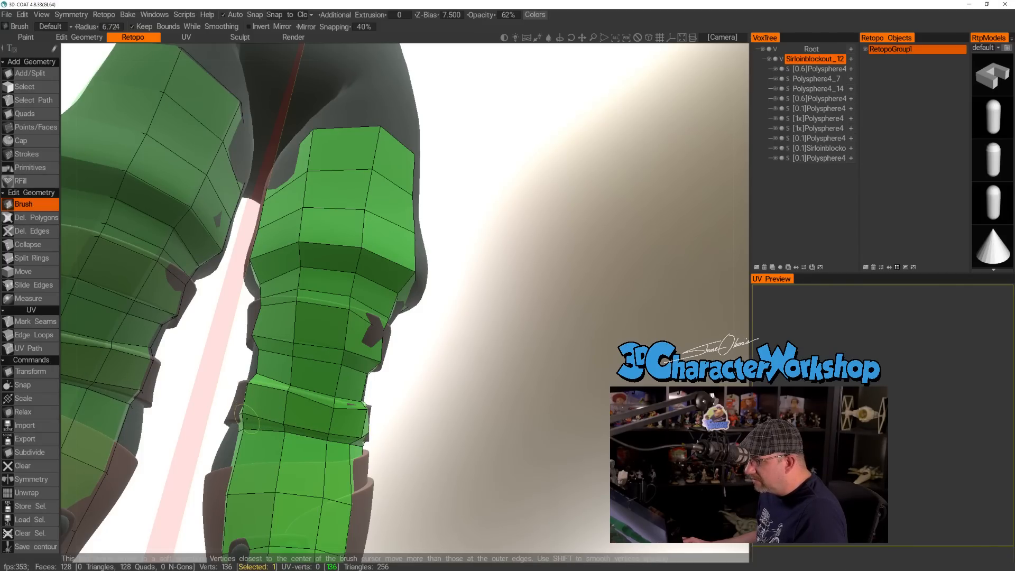
{"action": "left_click_drag", "start_coordinate": [246, 424], "coordinate": [586, 390], "text": "alt"}
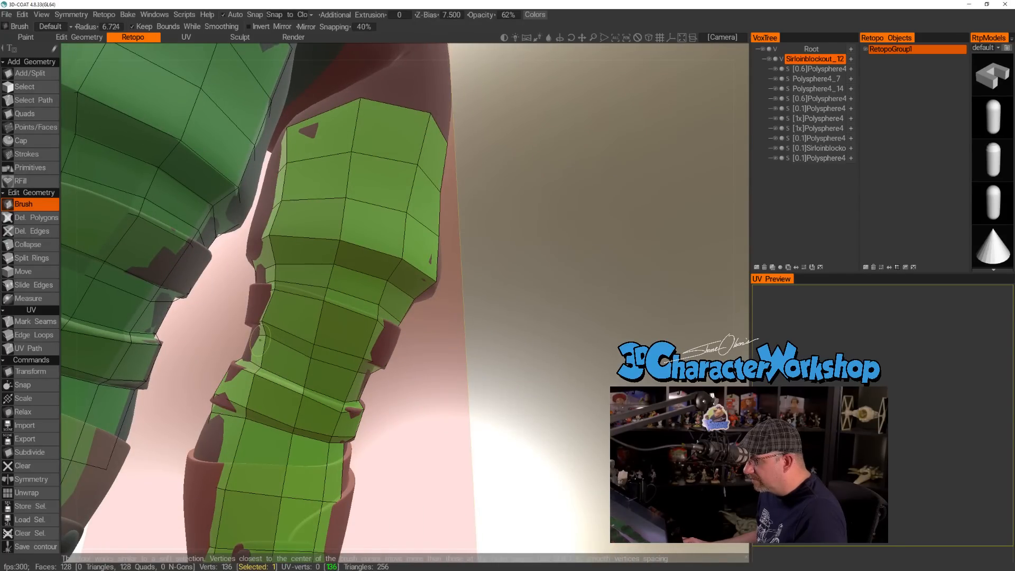
{"action": "left_click_drag", "start_coordinate": [311, 349], "coordinate": [518, 346], "text": "alt"}
{"action": "left_click_drag", "start_coordinate": [314, 372], "coordinate": [495, 369]}
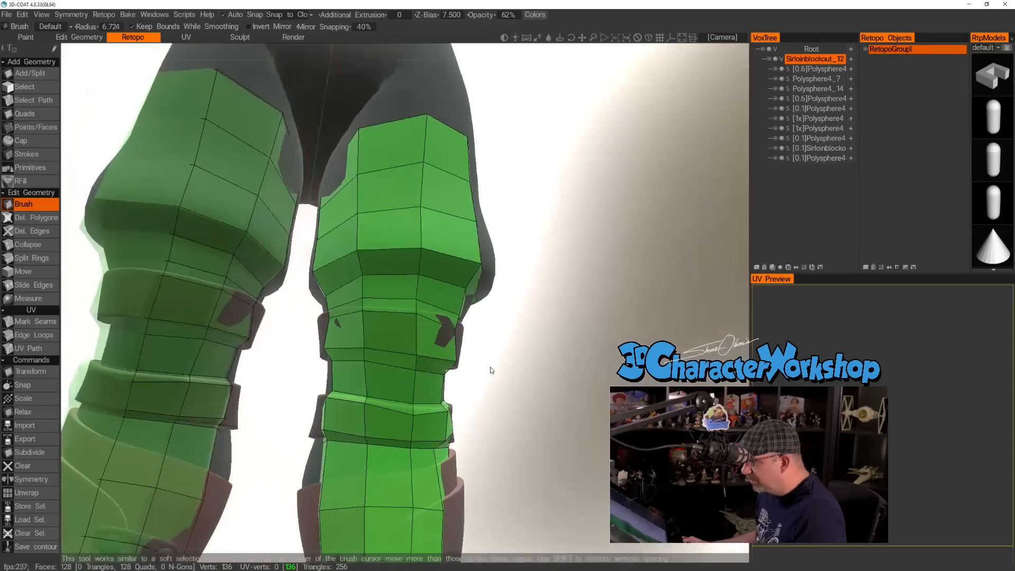
Using Points/Faces, insert two lengthwise edge loops down the leg, one on the back and one on the inner side.
{"action": "right_click_drag", "start_coordinate": [505, 372], "coordinate": [533, 379], "text": "alt"}
{"action": "left_click_drag", "start_coordinate": [533, 380], "coordinate": [365, 392], "text": "alt"}
{"action": "right_click_drag", "start_coordinate": [365, 392], "coordinate": [389, 391], "text": "alt"}
{"action": "left_click_drag", "start_coordinate": [389, 391], "coordinate": [458, 340], "text": "alt"}
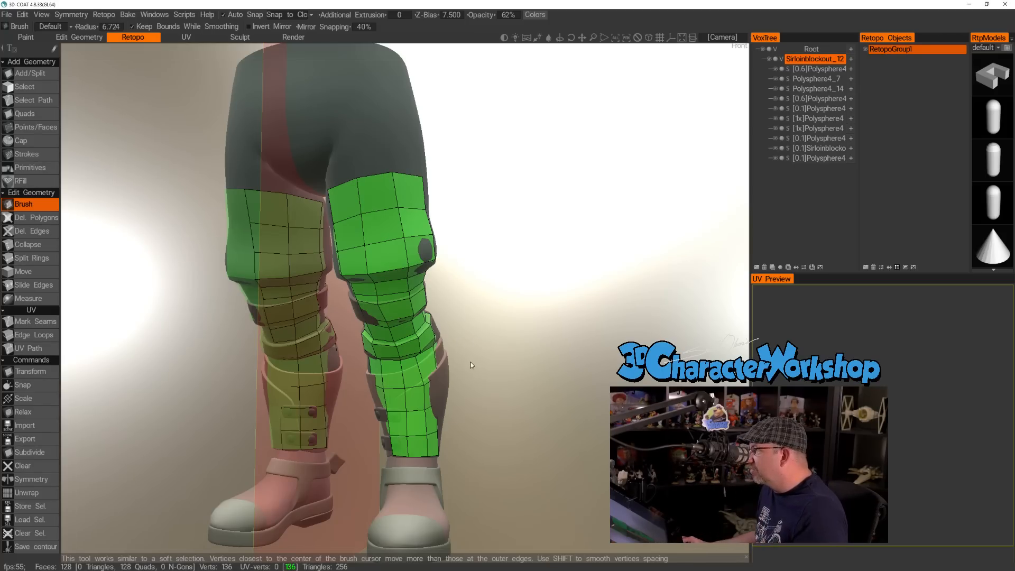
{"action": "scroll", "coordinate": [476, 363], "scroll_direction": "up", "scroll_amount": 5}
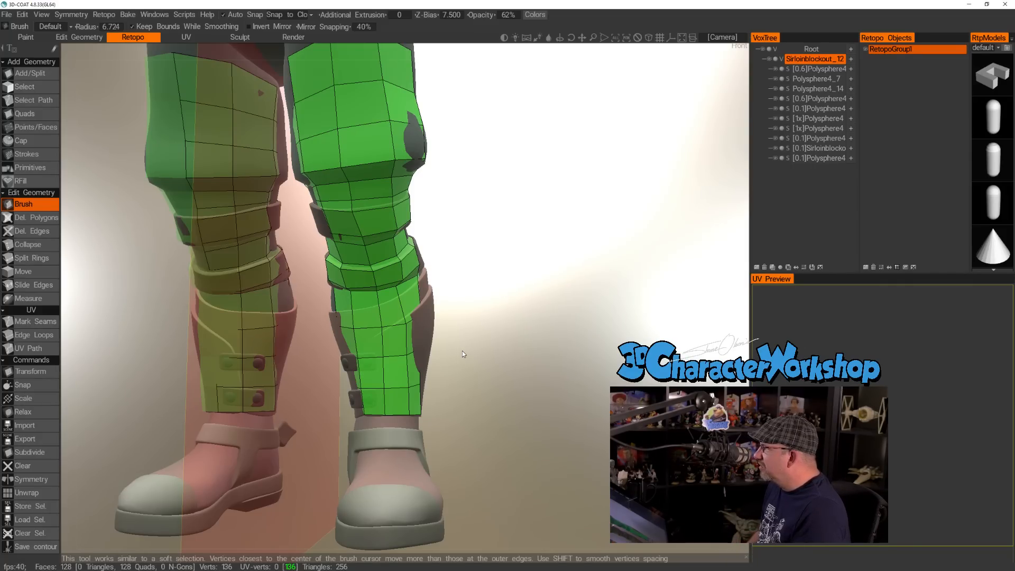
{"action": "left_click_drag", "start_coordinate": [480, 356], "coordinate": [364, 350]}
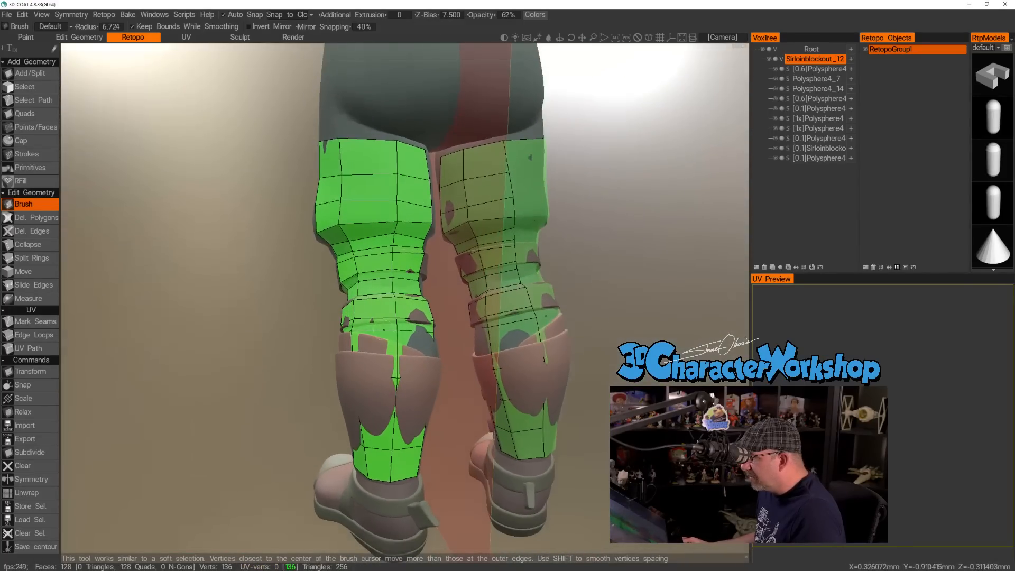
{"action": "left_click", "coordinate": [35, 127]}
{"action": "left_click_drag", "start_coordinate": [180, 264], "coordinate": [205, 263]}
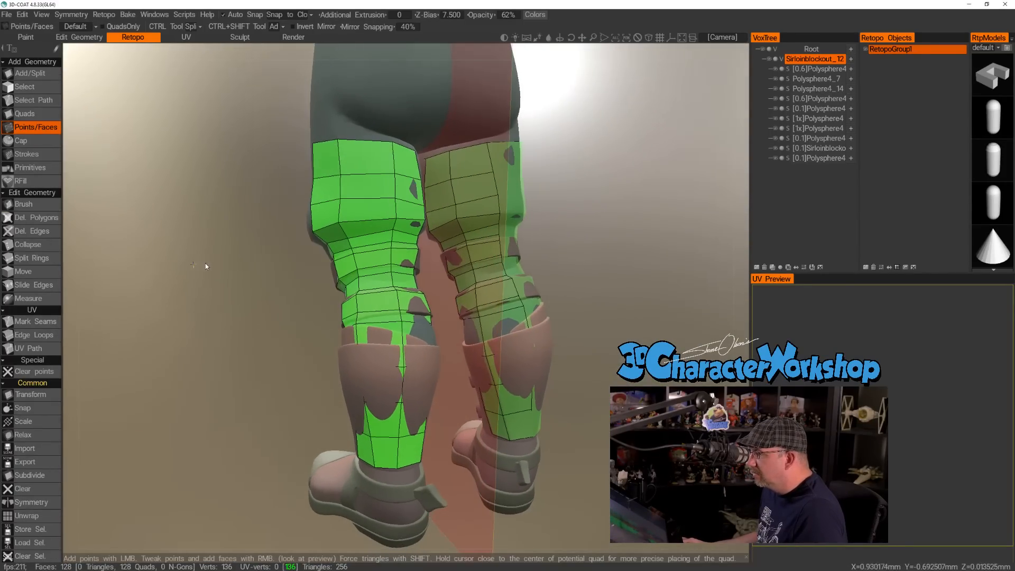
{"action": "left_click", "coordinate": [367, 174], "text": "ctrl"}
{"action": "left_click_drag", "start_coordinate": [211, 343], "coordinate": [444, 306]}
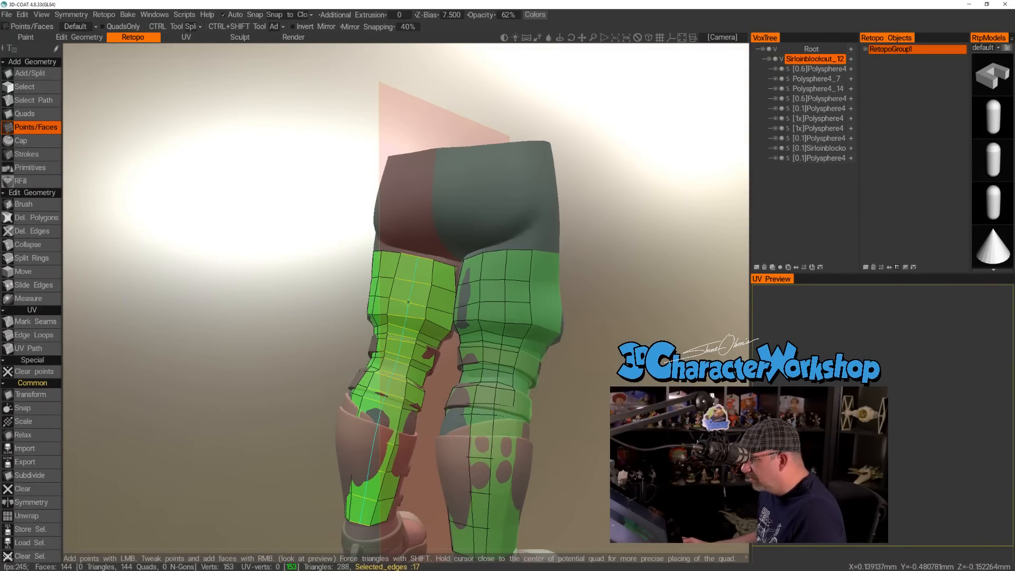
{"action": "left_click", "coordinate": [408, 303], "text": "ctrl"}
Insert two more lengthwise edge loops down the front half of the leg, from the thigh to the bottom of the shin.
{"action": "left_click_drag", "start_coordinate": [325, 392], "coordinate": [146, 361]}
{"action": "middle_click_drag", "start_coordinate": [436, 333], "coordinate": [503, 347]}
{"action": "left_click_drag", "start_coordinate": [504, 346], "coordinate": [466, 367]}
{"action": "double_click", "coordinate": [356, 258]}
{"action": "left_click", "coordinate": [355, 255], "text": "ctrl"}
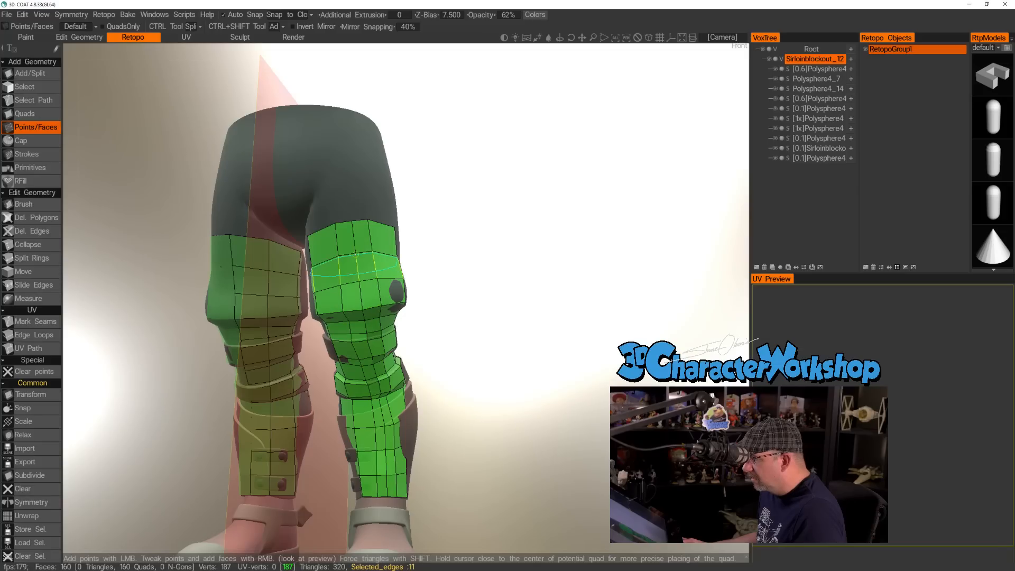
{"action": "left_click", "coordinate": [324, 262], "text": "ctrl"}
Use Slide Edges to even out the spacing of the lengthwise edges at the front of the thigh.
{"action": "left_click_drag", "start_coordinate": [478, 337], "coordinate": [524, 288]}
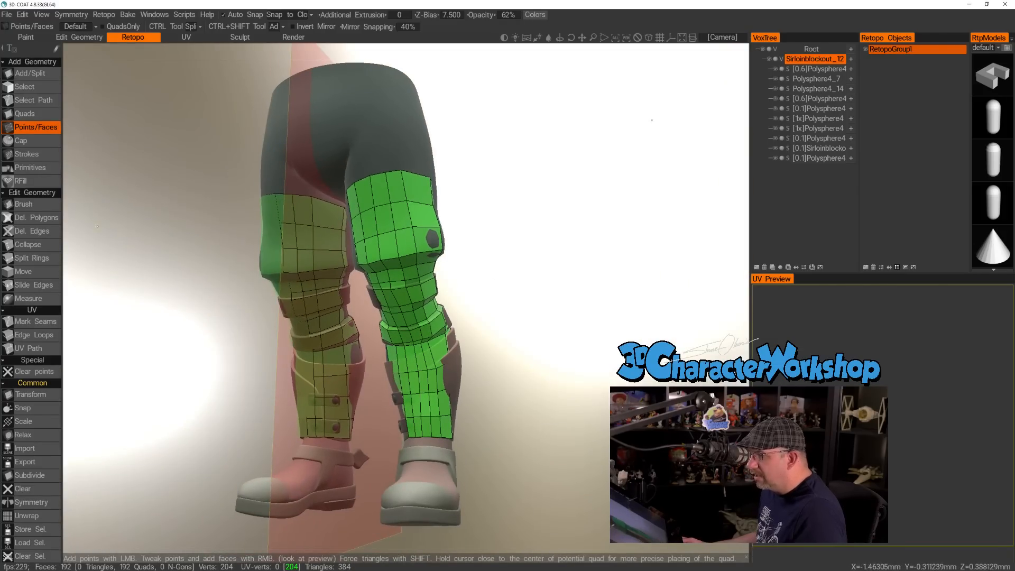
{"action": "left_click", "coordinate": [37, 285]}
{"action": "left_click_drag", "start_coordinate": [518, 243], "coordinate": [398, 187]}
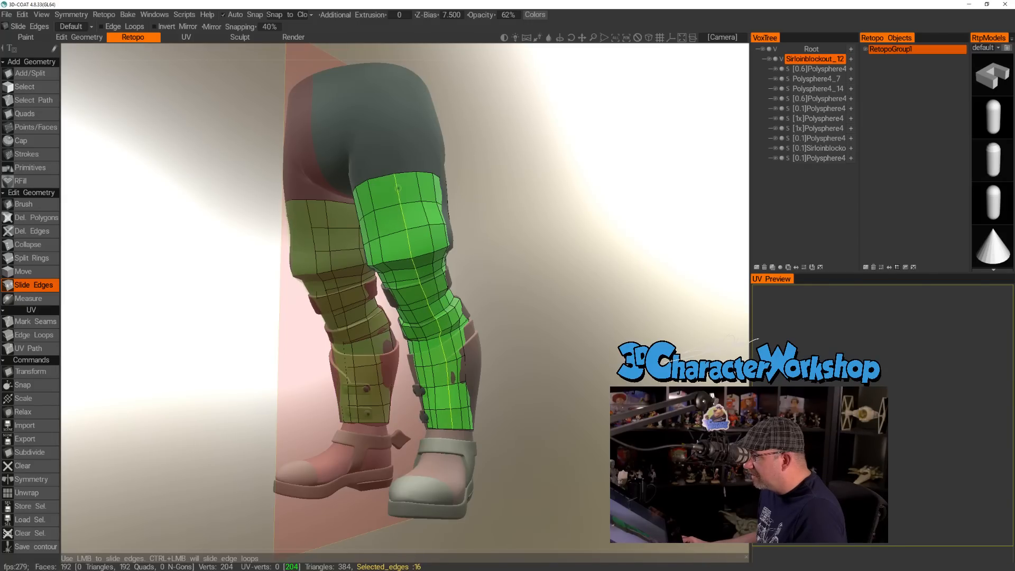
{"action": "left_click_drag", "start_coordinate": [520, 225], "coordinate": [629, 235]}
{"action": "left_click_drag", "start_coordinate": [399, 173], "coordinate": [406, 173]}
{"action": "left_click_drag", "start_coordinate": [505, 209], "coordinate": [447, 213]}
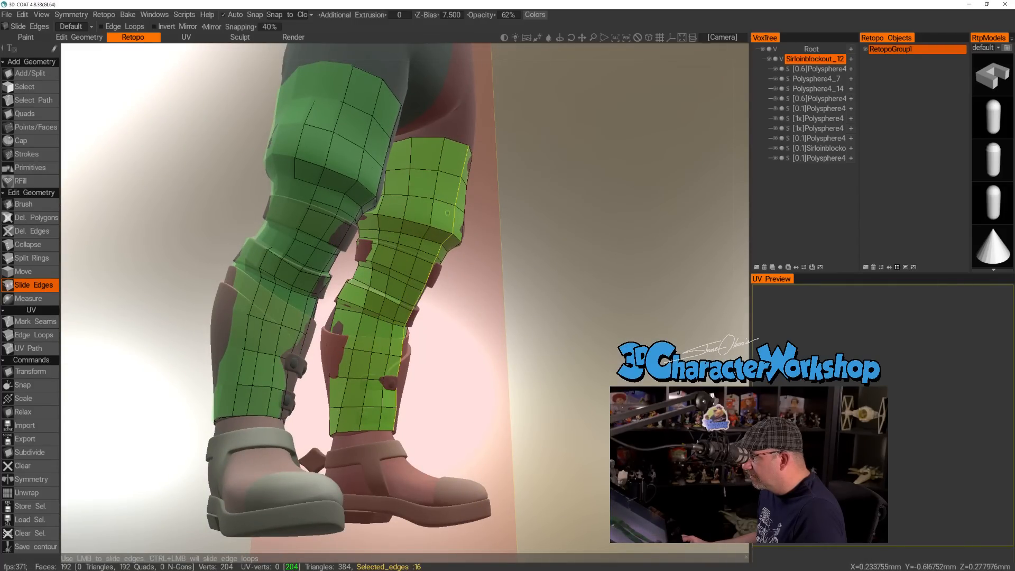
Slide the lengthwise edges on the outer side and back of the leg toward even spacing.
{"action": "left_click_drag", "start_coordinate": [566, 255], "coordinate": [507, 263]}
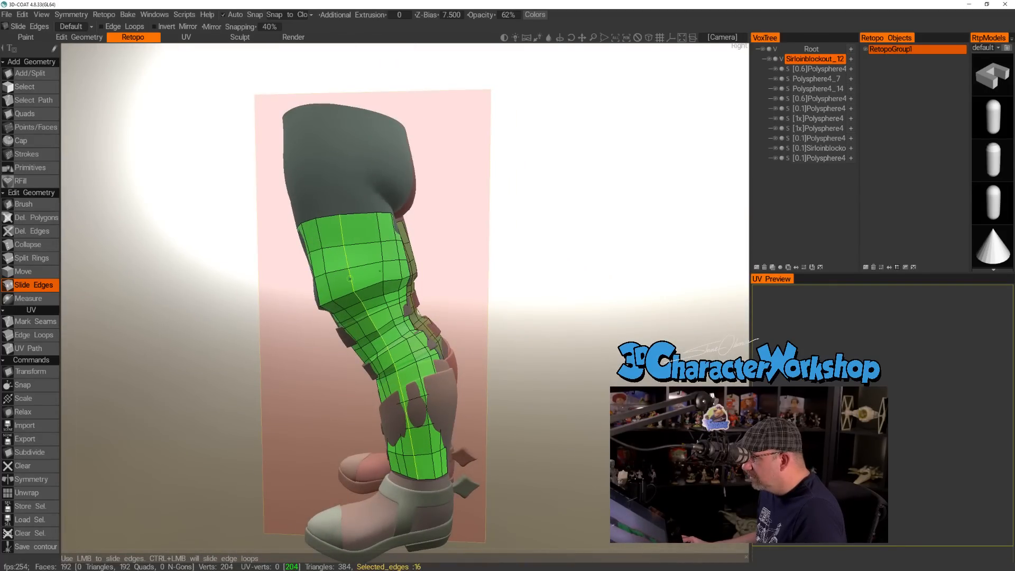
{"action": "left_click_drag", "start_coordinate": [382, 253], "coordinate": [330, 255], "text": "ctrl"}
{"action": "left_click_drag", "start_coordinate": [560, 251], "coordinate": [423, 253]}
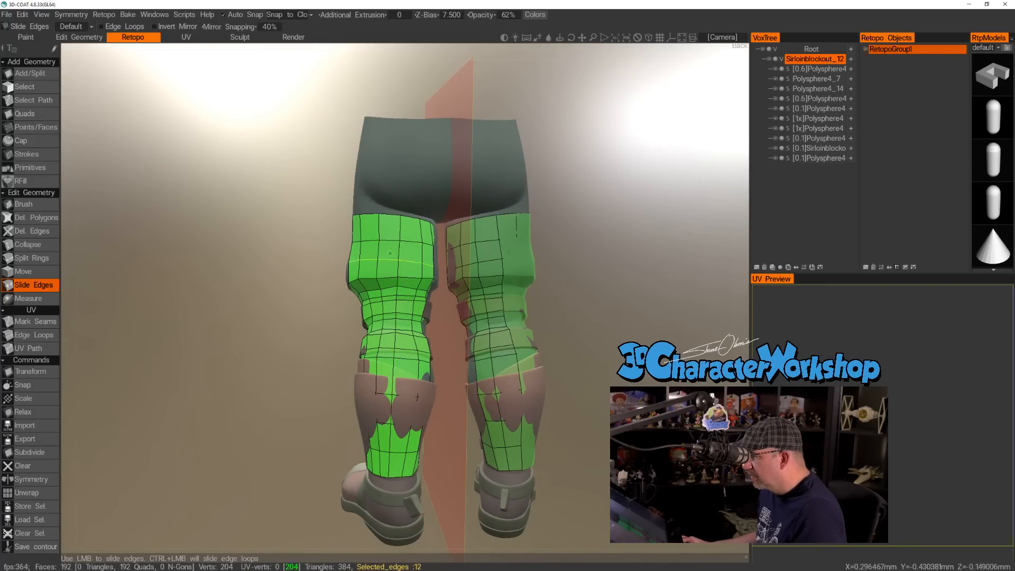
{"action": "left_click_drag", "start_coordinate": [312, 265], "coordinate": [209, 277]}
{"action": "left_click_drag", "start_coordinate": [397, 260], "coordinate": [392, 260], "text": "ctrl"}
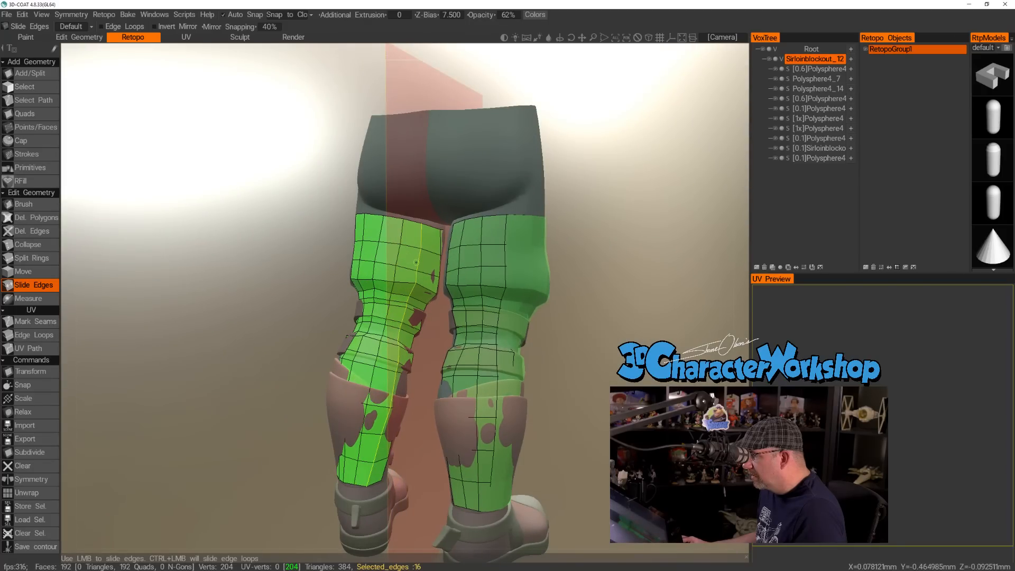
{"action": "left_click_drag", "start_coordinate": [259, 297], "coordinate": [469, 366]}
Set the Z-Bias to 10.000 and slightly slide an edge near the bottom of the shin mesh.
{"action": "scroll", "coordinate": [451, 342], "scroll_direction": "up", "scroll_amount": 8}
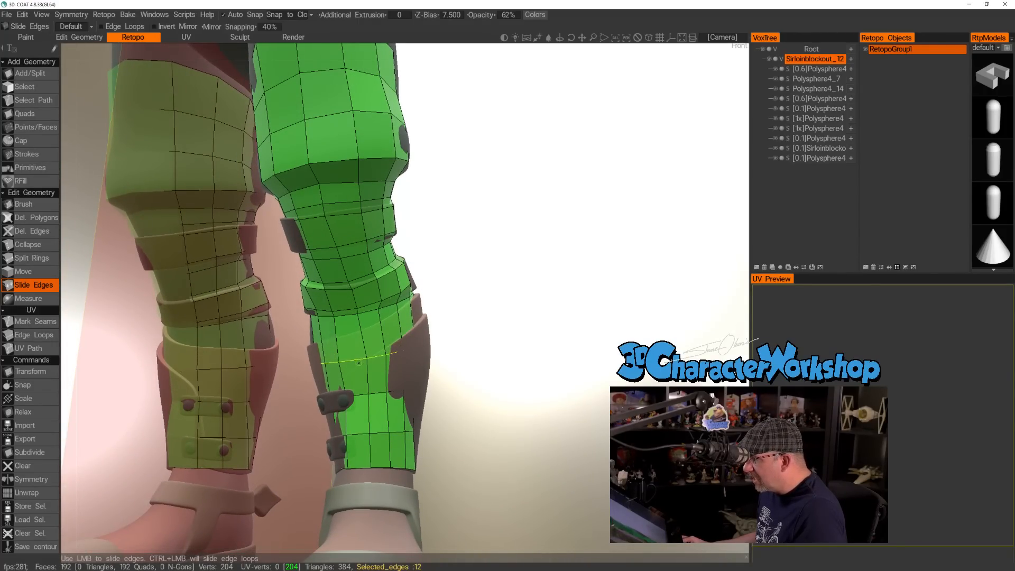
{"action": "left_click_drag", "start_coordinate": [461, 376], "coordinate": [574, 131]}
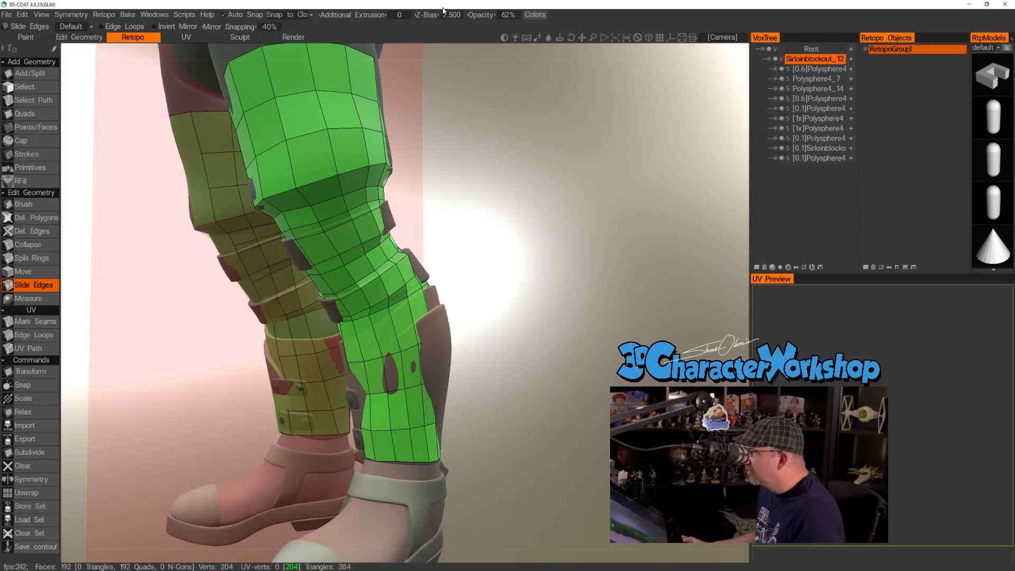
{"action": "left_click_drag", "start_coordinate": [428, 15], "coordinate": [455, 20]}
{"action": "left_click_drag", "start_coordinate": [478, 253], "coordinate": [367, 287]}
{"action": "left_click_drag", "start_coordinate": [449, 355], "coordinate": [587, 335]}
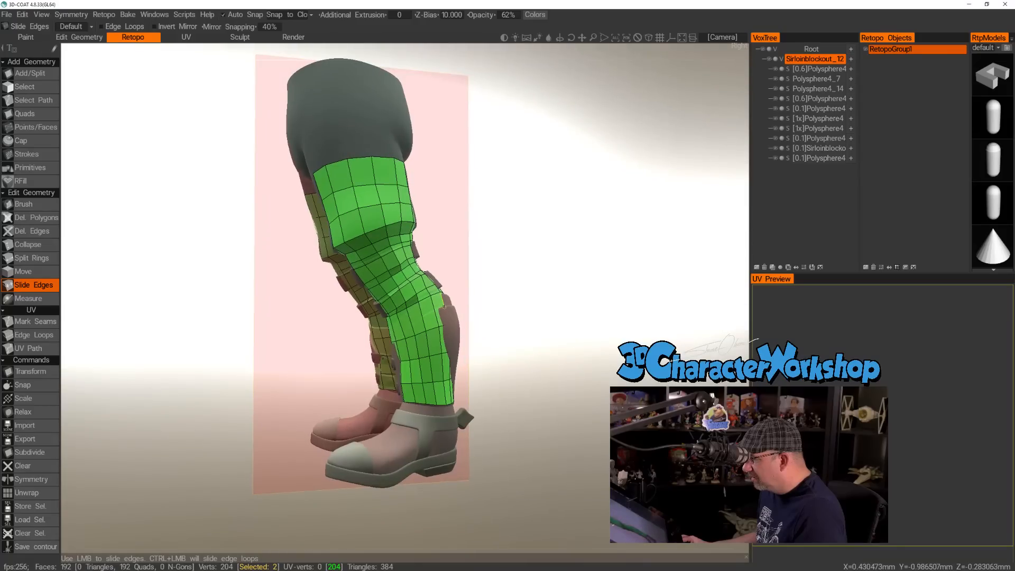
{"action": "left_click_drag", "start_coordinate": [468, 346], "coordinate": [503, 333]}
{"action": "right_click_drag", "start_coordinate": [502, 333], "coordinate": [499, 381]}
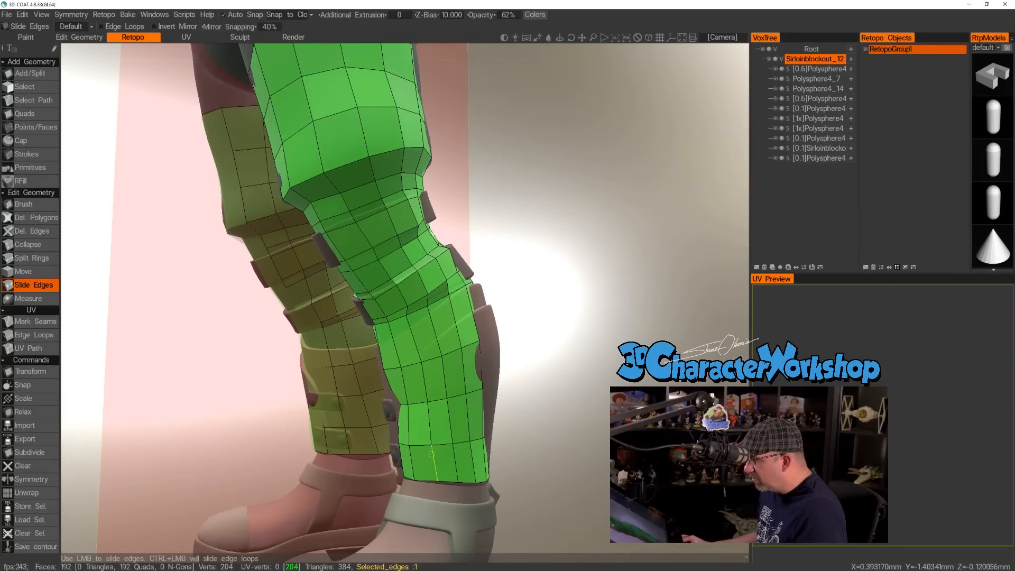
{"action": "left_click_drag", "start_coordinate": [437, 446], "coordinate": [437, 443]}
{"action": "left_click_drag", "start_coordinate": [443, 400], "coordinate": [455, 351], "text": "ctrl"}
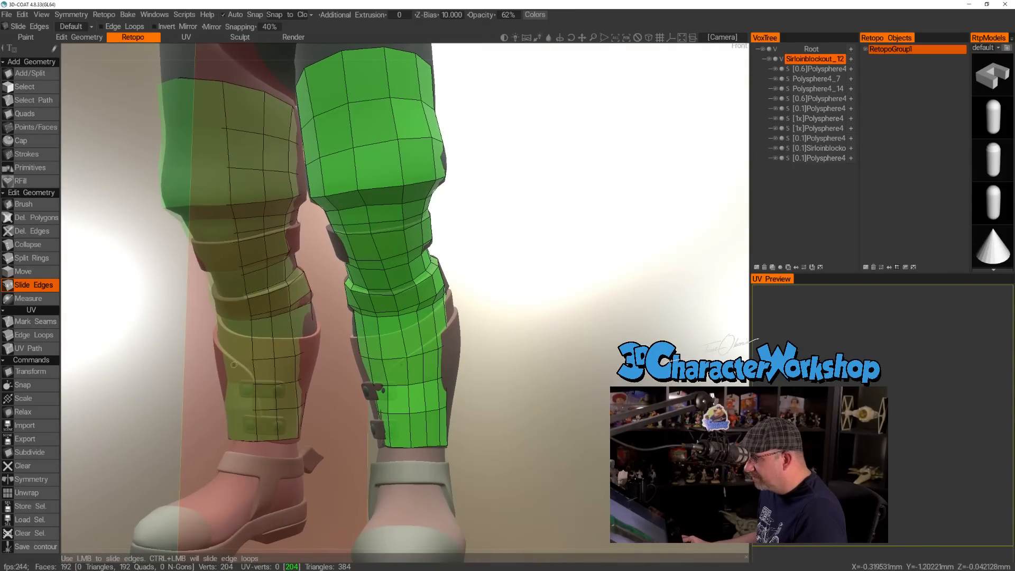
Switch to the Brush, then bring up the symmetry settings, check them and close them.
{"action": "left_click", "coordinate": [38, 205]}
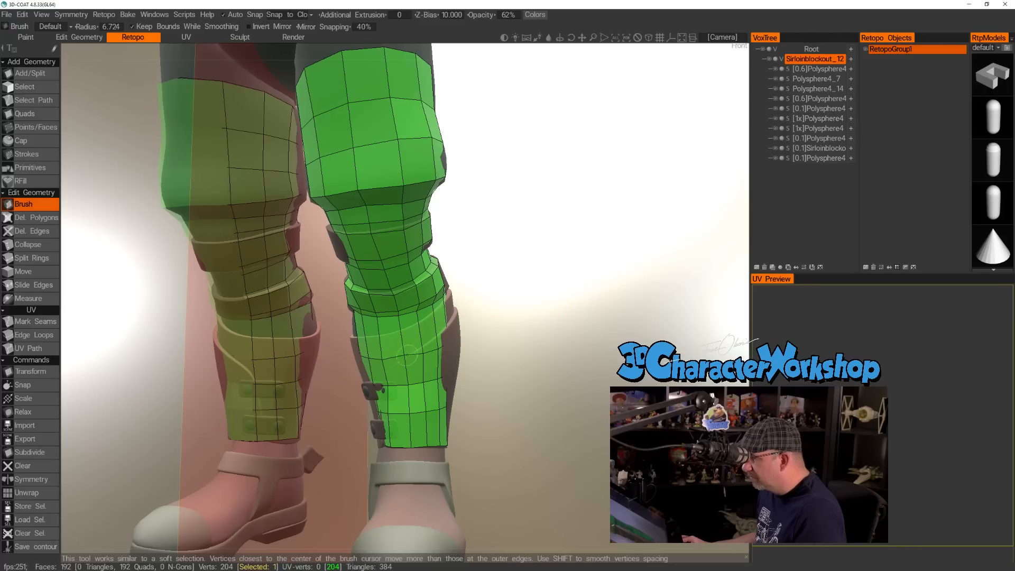
{"action": "key", "text": "s"}
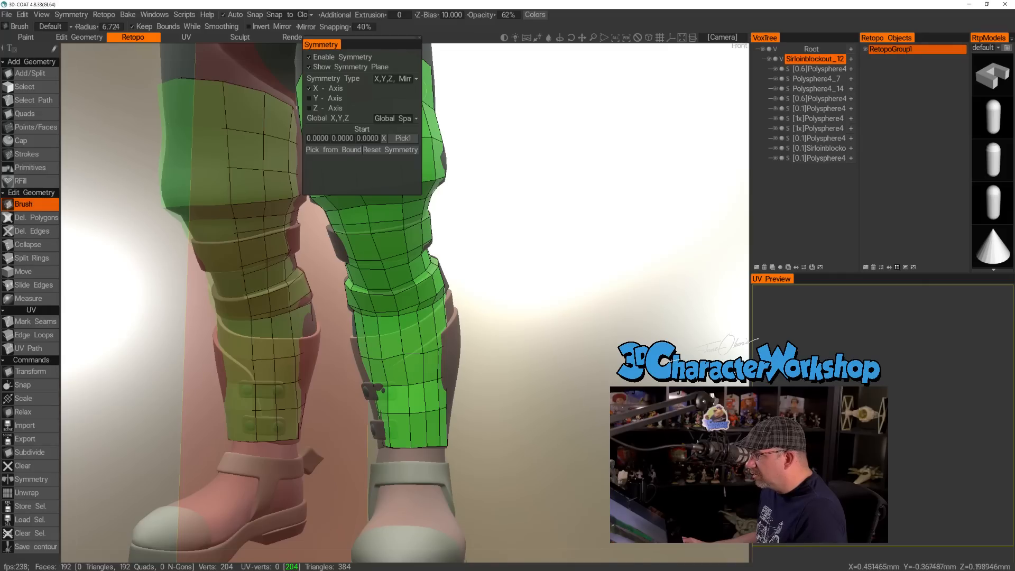
{"action": "key", "text": "s"}
{"action": "left_click_drag", "start_coordinate": [602, 104], "coordinate": [602, 105]}
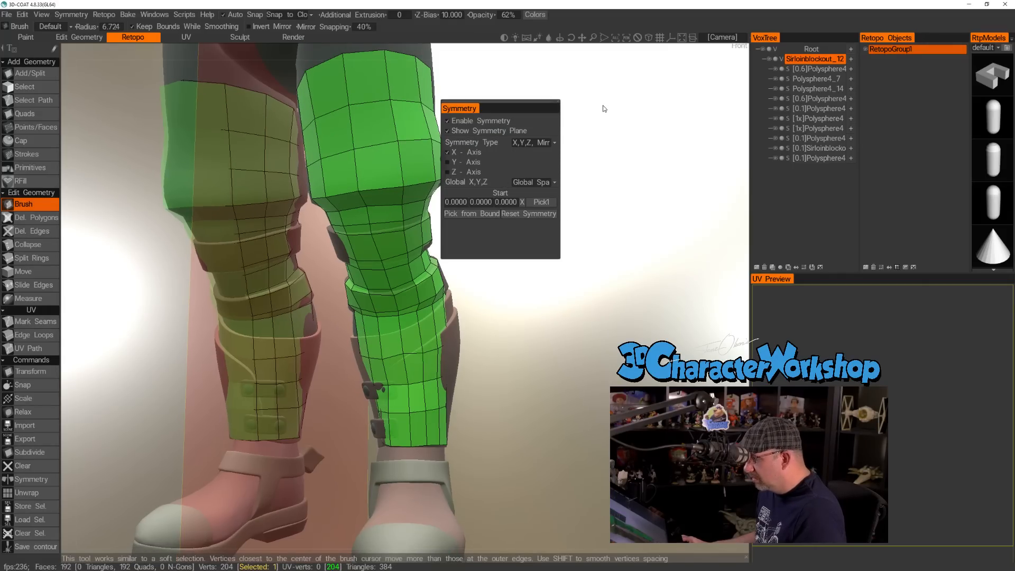
{"action": "left_click", "coordinate": [558, 103]}
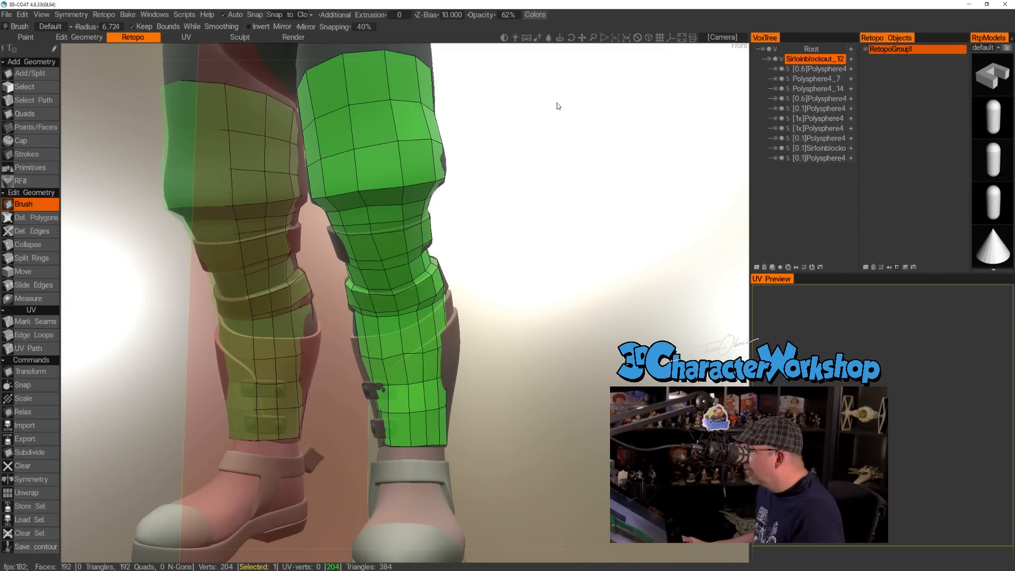
Set the Brush radius to 13.733 and smooth the vertex spacing on the front, outer side and back of the shin mesh.
{"action": "left_click_drag", "start_coordinate": [561, 247], "coordinate": [523, 254]}
{"action": "right_click_drag", "start_coordinate": [421, 350], "coordinate": [430, 354]}
{"action": "middle_click_drag", "start_coordinate": [426, 358], "coordinate": [523, 339]}
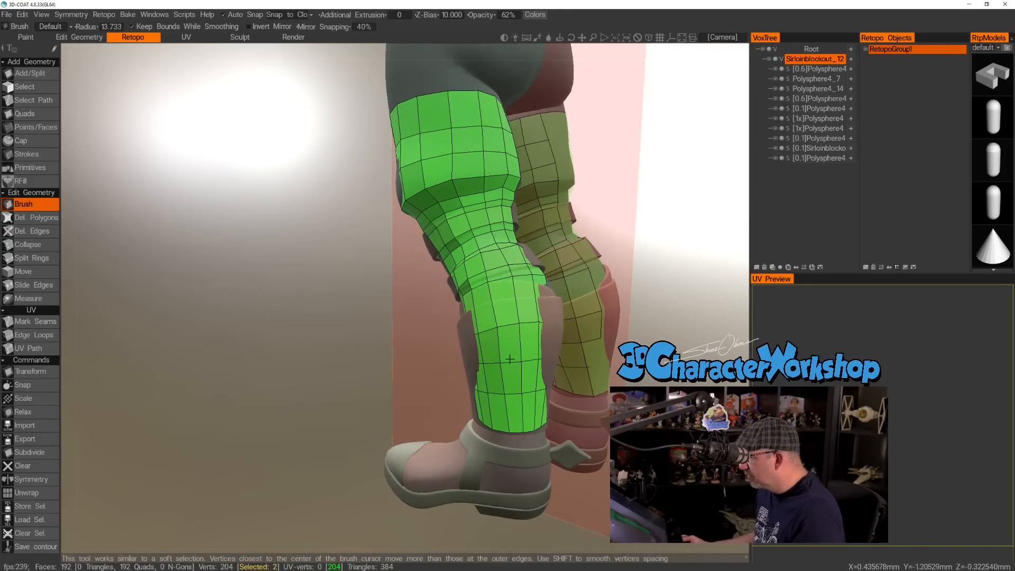
{"action": "left_click_drag", "start_coordinate": [443, 355], "coordinate": [392, 363]}
{"action": "left_click_drag", "start_coordinate": [562, 369], "coordinate": [565, 373]}
{"action": "left_click_drag", "start_coordinate": [552, 415], "coordinate": [548, 443]}
{"action": "mouse_move", "coordinate": [479, 371]}
{"action": "left_mouse_down"}
{"action": "mouse_move", "coordinate": [537, 364]}
{"action": "mouse_move", "coordinate": [491, 345]}
{"action": "mouse_move", "coordinate": [491, 314]}
{"action": "mouse_move", "coordinate": [420, 310]}
{"action": "mouse_move", "coordinate": [386, 334]}
{"action": "mouse_move", "coordinate": [459, 340]}
{"action": "mouse_move", "coordinate": [449, 340]}
{"action": "mouse_move", "coordinate": [459, 313]}
{"action": "left_mouse_up"}
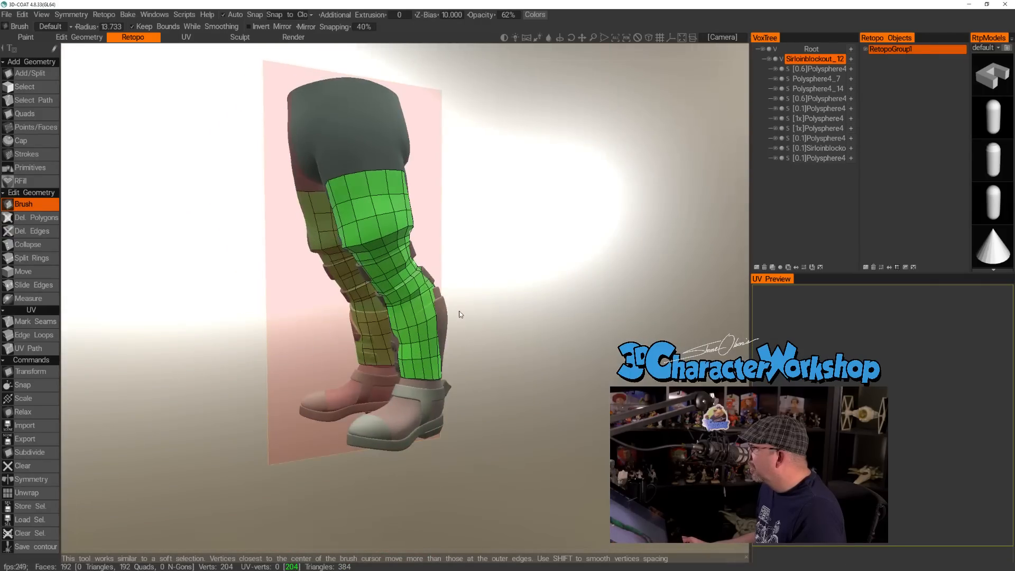
{"action": "middle_click_drag", "start_coordinate": [460, 312], "coordinate": [462, 322]}
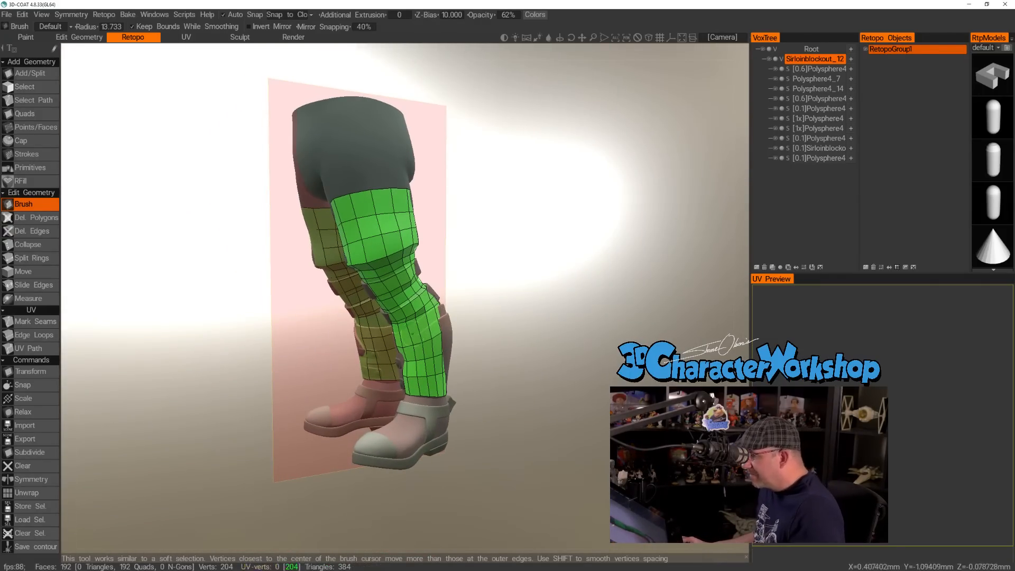
Reduce the Brush radius to 7.888 and even out the vertices just below the lower strap at the front of the leg.
{"action": "scroll", "coordinate": [446, 343], "scroll_direction": "up", "scroll_amount": 6}
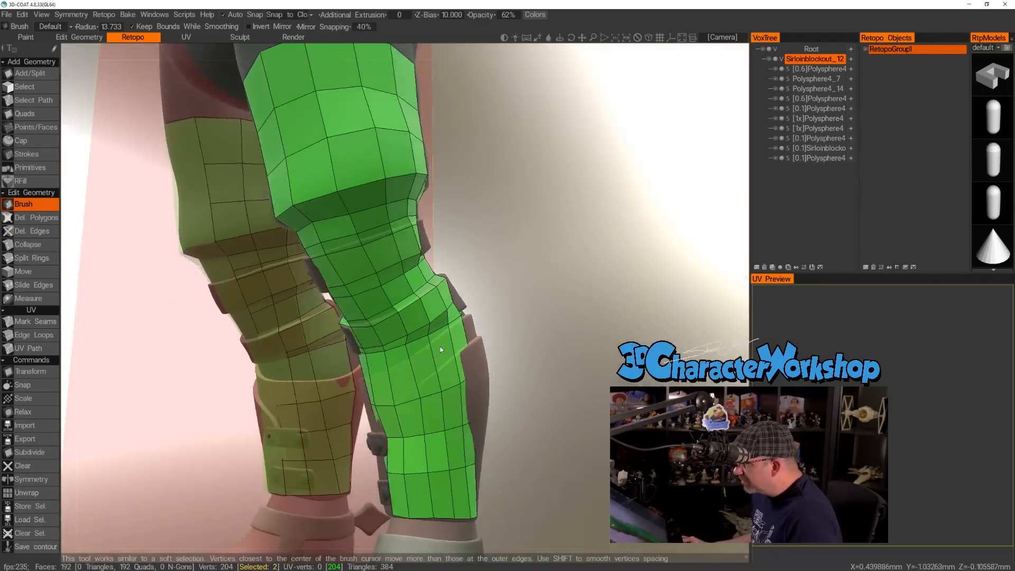
{"action": "mouse_move", "coordinate": [440, 346]}
{"action": "left_mouse_down", "text": "alt"}
{"action": "mouse_move", "coordinate": [469, 330]}
{"action": "mouse_move", "coordinate": [451, 331]}
{"action": "left_mouse_up", "text": "alt"}
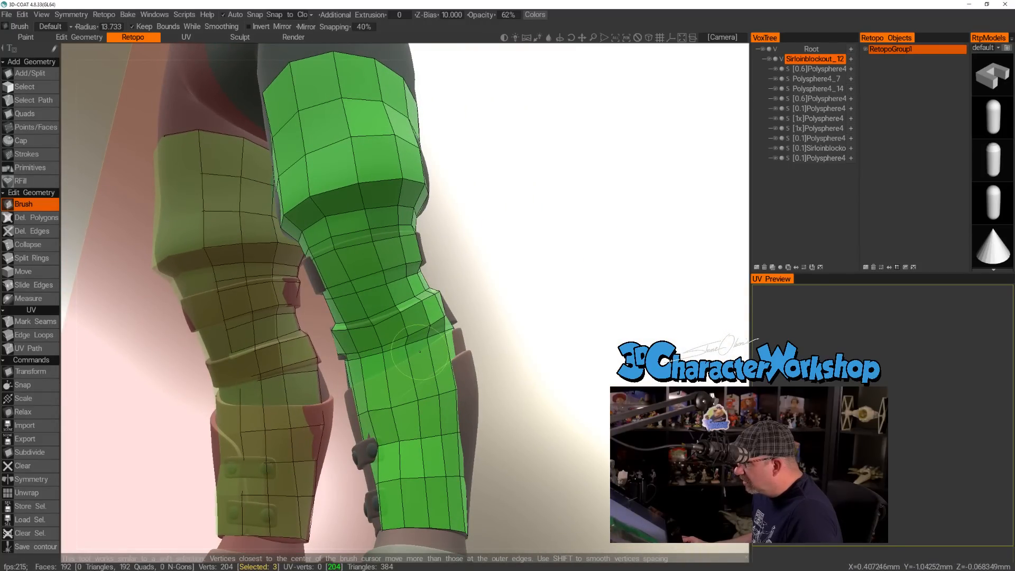
{"action": "right_click_drag", "start_coordinate": [414, 351], "coordinate": [410, 353]}
{"action": "left_click_drag", "start_coordinate": [410, 353], "coordinate": [418, 375], "text": "alt"}
{"action": "scroll", "coordinate": [415, 364], "scroll_direction": "up", "scroll_amount": 2}
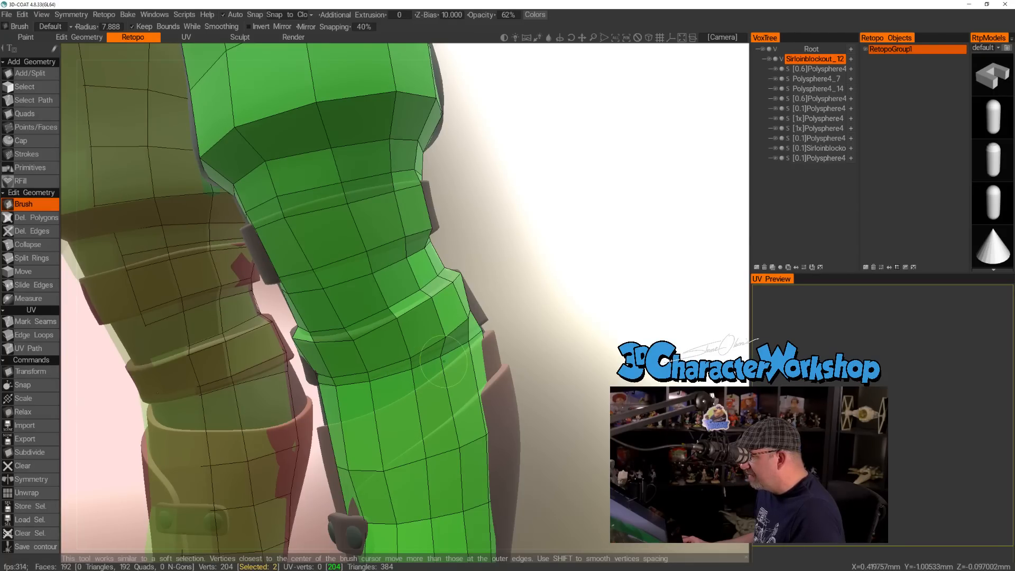
{"action": "left_click_drag", "start_coordinate": [524, 387], "coordinate": [387, 379], "text": "alt"}
{"action": "scroll", "coordinate": [474, 379], "scroll_direction": "down", "scroll_amount": 3}
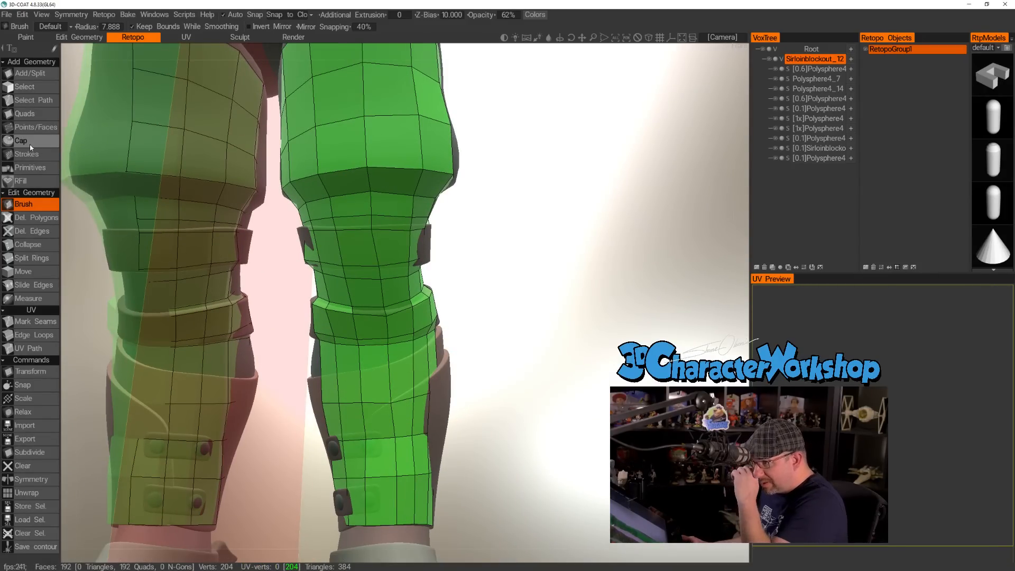
Insert an extra edge loop around the upper shin below the lower strap using Points/Faces.
{"action": "left_click", "coordinate": [29, 127]}
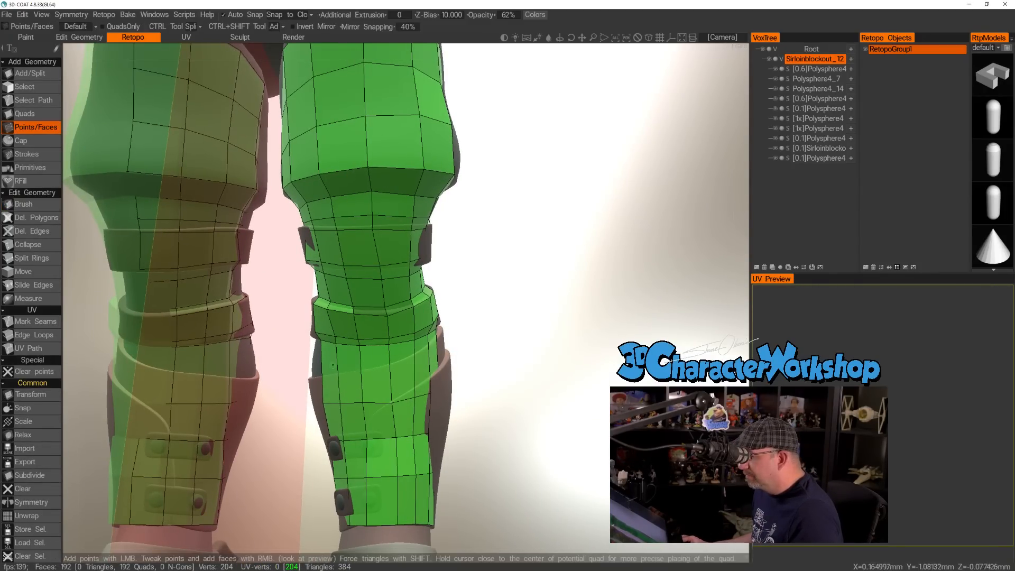
{"action": "left_click", "coordinate": [388, 369], "text": "ctrl"}
{"action": "mouse_move", "coordinate": [499, 342]}
{"action": "left_mouse_down"}
{"action": "mouse_move", "coordinate": [490, 353]}
{"action": "mouse_move", "coordinate": [505, 319]}
{"action": "mouse_move", "coordinate": [190, 236]}
{"action": "left_mouse_up"}
Return to the Brush and even out the vertices around the lower strap on the outer side of the leg.
{"action": "left_click", "coordinate": [29, 204]}
{"action": "left_click_drag", "start_coordinate": [480, 296], "coordinate": [437, 317]}
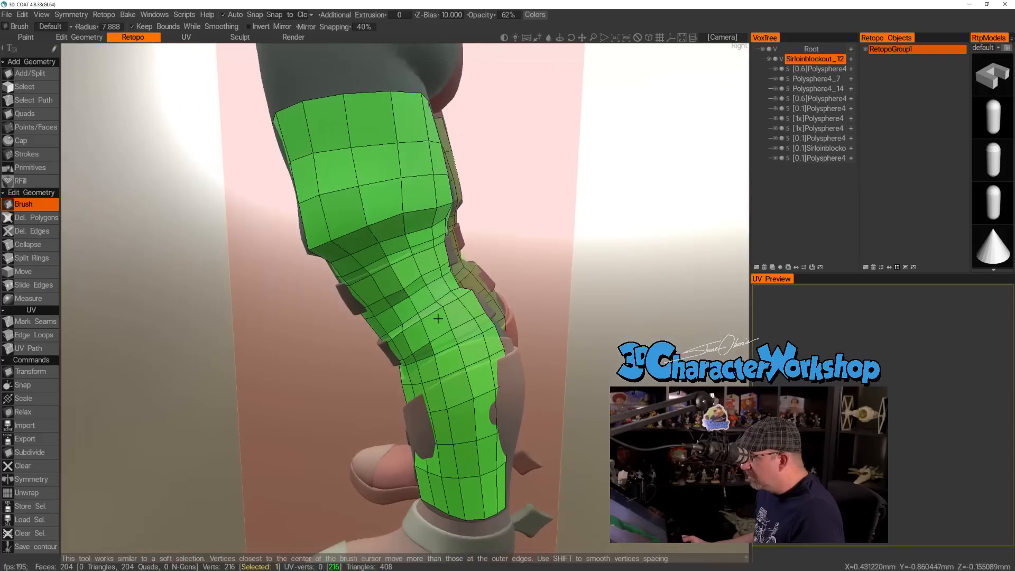
{"action": "right_click_drag", "start_coordinate": [438, 320], "coordinate": [482, 309], "text": "alt"}
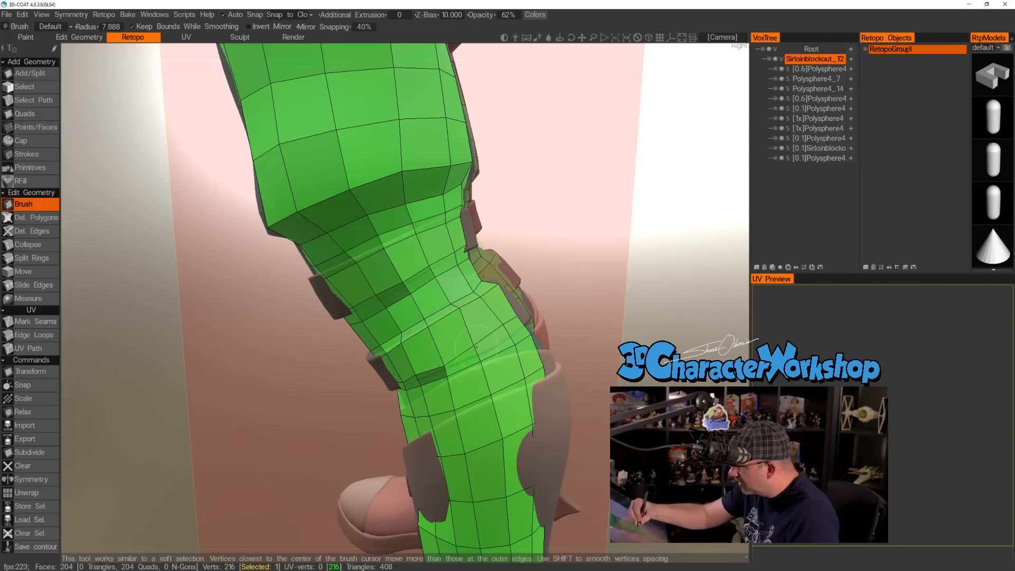
{"action": "left_click_drag", "start_coordinate": [505, 327], "coordinate": [508, 331]}
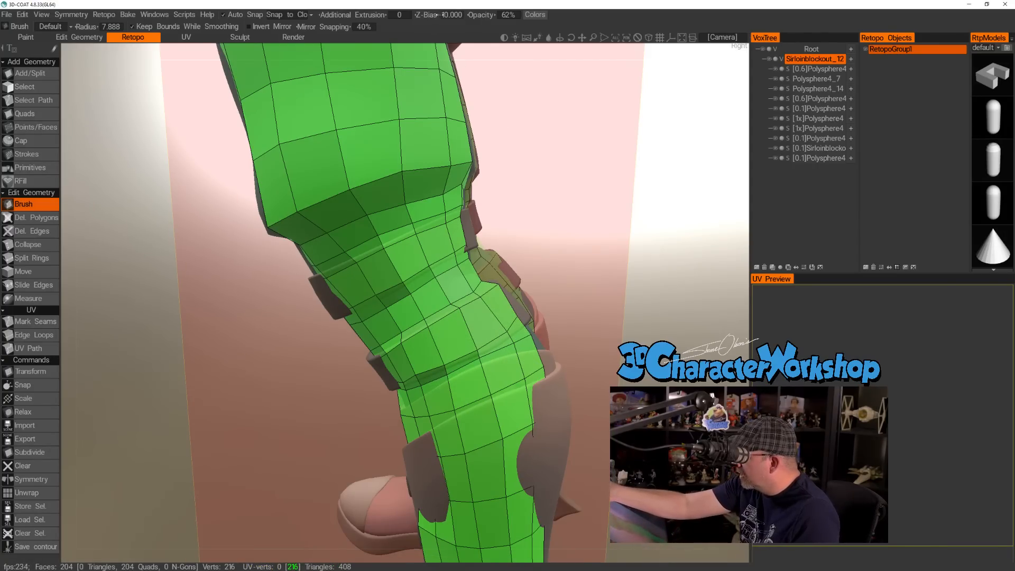
Set the Z-Bias to 3.650 and adjust the vertices between the lower strap and the shin guard's upper edge.
{"action": "left_click_drag", "start_coordinate": [427, 14], "coordinate": [377, 25]}
{"action": "right_click_drag", "start_coordinate": [487, 302], "coordinate": [524, 321], "text": "alt"}
{"action": "left_click_drag", "start_coordinate": [524, 321], "coordinate": [520, 360], "text": "alt"}
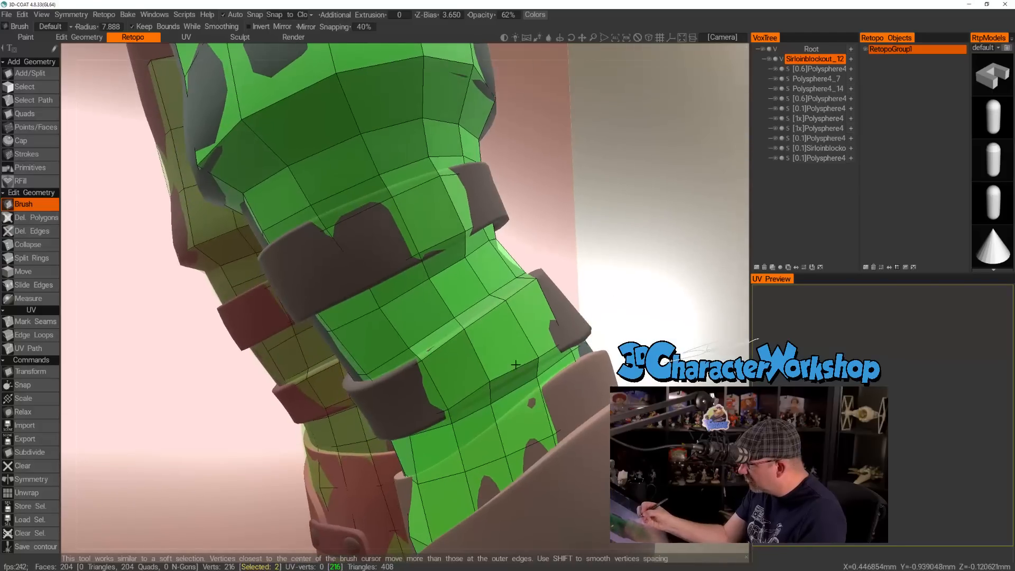
{"action": "mouse_move", "coordinate": [555, 394]}
{"action": "left_mouse_down", "text": "alt"}
{"action": "mouse_move", "coordinate": [556, 439]}
{"action": "mouse_move", "coordinate": [528, 409]}
{"action": "left_mouse_up", "text": "alt"}
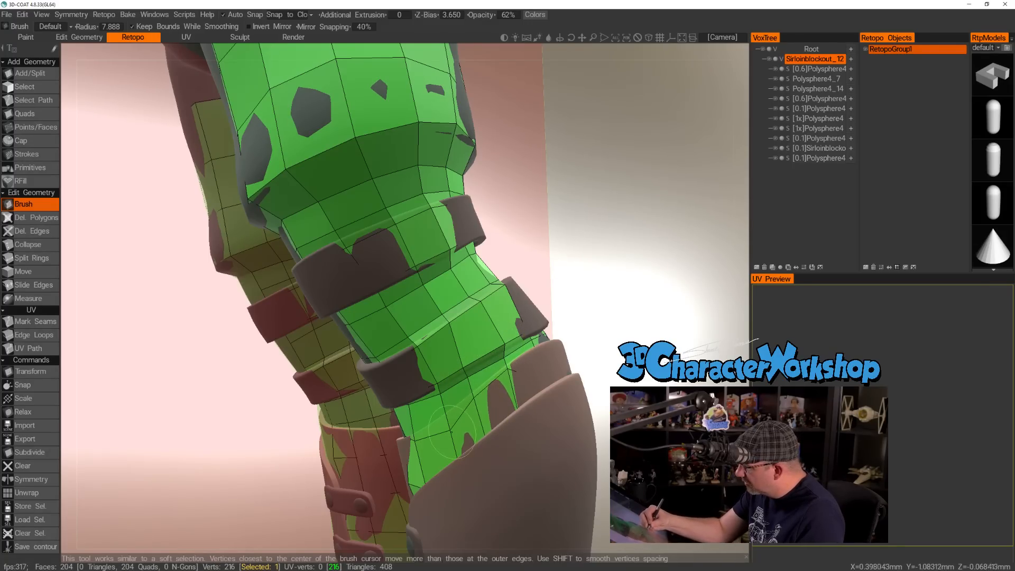
{"action": "mouse_move", "coordinate": [460, 431]}
{"action": "left_mouse_down", "text": "alt"}
{"action": "mouse_move", "coordinate": [535, 417]}
{"action": "mouse_move", "coordinate": [622, 358]}
{"action": "mouse_move", "coordinate": [560, 382]}
{"action": "mouse_move", "coordinate": [514, 353]}
{"action": "left_mouse_up", "text": "alt"}
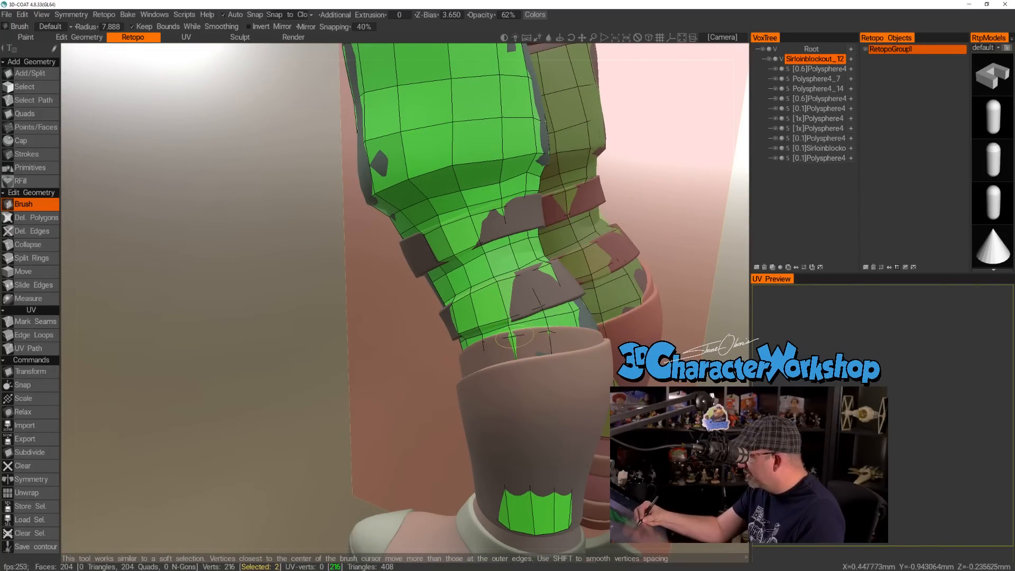
Brush the vertices below the lower strap into even spacing around the back, inner side and front of the leg.
{"action": "left_click_drag", "start_coordinate": [514, 338], "coordinate": [477, 268], "text": "alt"}
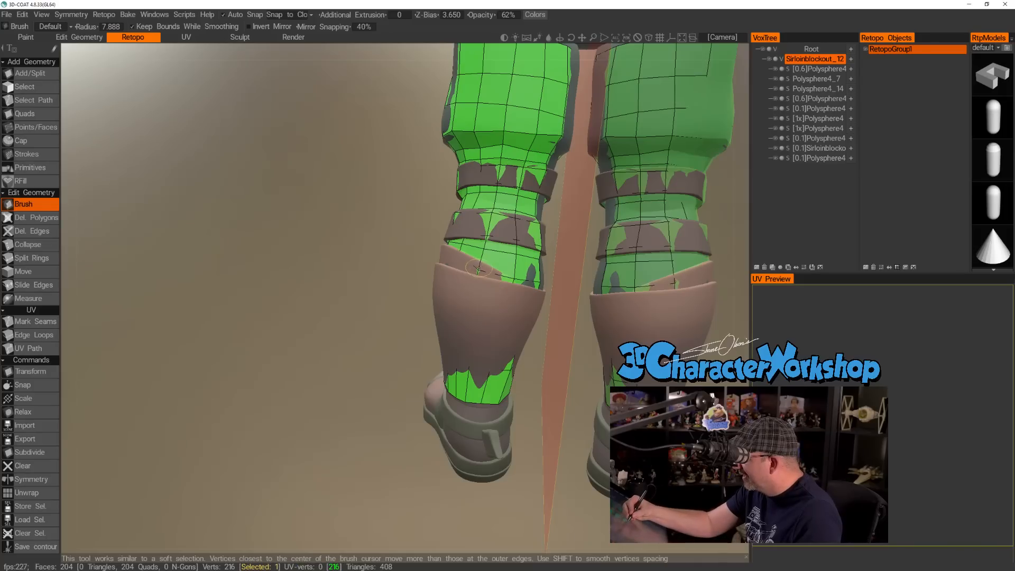
{"action": "mouse_move", "coordinate": [515, 293]}
{"action": "left_mouse_down", "text": "alt"}
{"action": "mouse_move", "coordinate": [516, 370]}
{"action": "mouse_move", "coordinate": [542, 283]}
{"action": "left_mouse_up", "text": "alt"}
{"action": "left_click_drag", "start_coordinate": [566, 356], "coordinate": [576, 288], "text": "alt"}
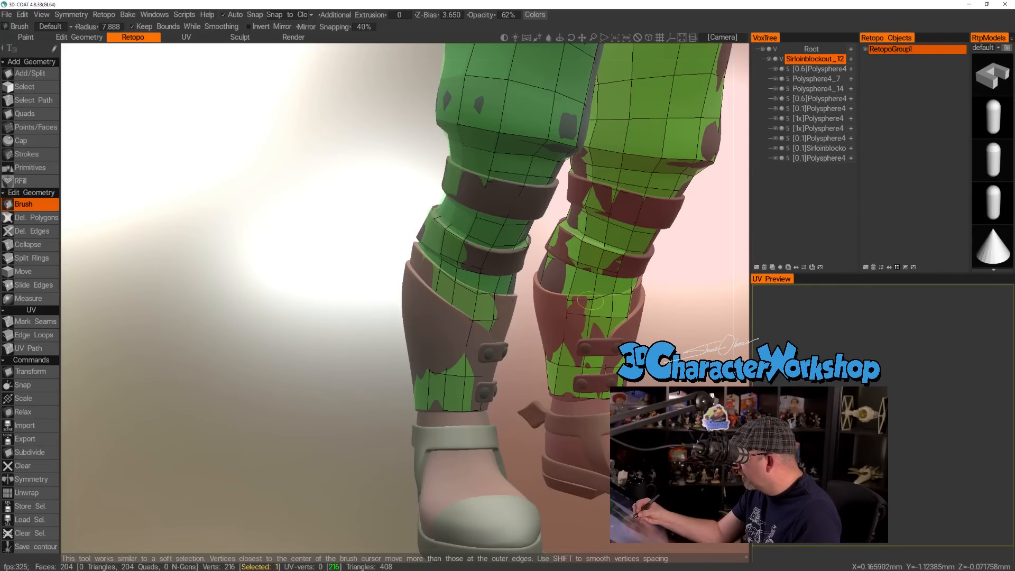
{"action": "mouse_move", "coordinate": [710, 338]}
{"action": "left_mouse_down"}
{"action": "mouse_move", "coordinate": [629, 321]}
{"action": "mouse_move", "coordinate": [690, 332]}
{"action": "mouse_move", "coordinate": [703, 325]}
{"action": "left_mouse_up"}
{"action": "left_click_drag", "start_coordinate": [604, 310], "coordinate": [616, 317]}
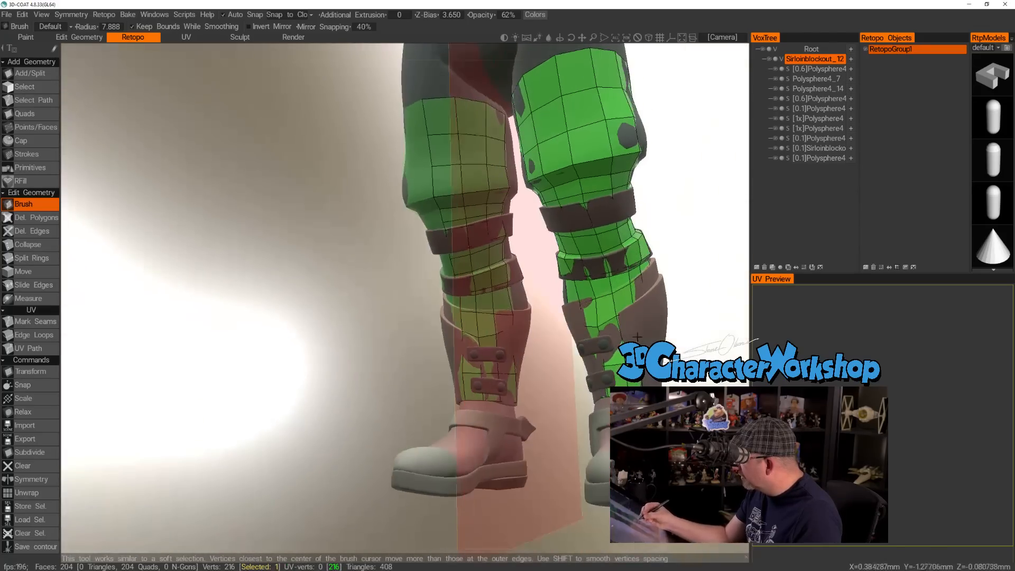
{"action": "right_click_drag", "start_coordinate": [648, 329], "coordinate": [647, 376], "text": "alt"}
Raise the Z-Bias to 6.100, check the straps and shin from several sides, and raise it further to 9.750.
{"action": "left_click_drag", "start_coordinate": [417, 15], "coordinate": [449, 25]}
{"action": "left_click_drag", "start_coordinate": [385, 410], "coordinate": [311, 419], "text": "alt"}
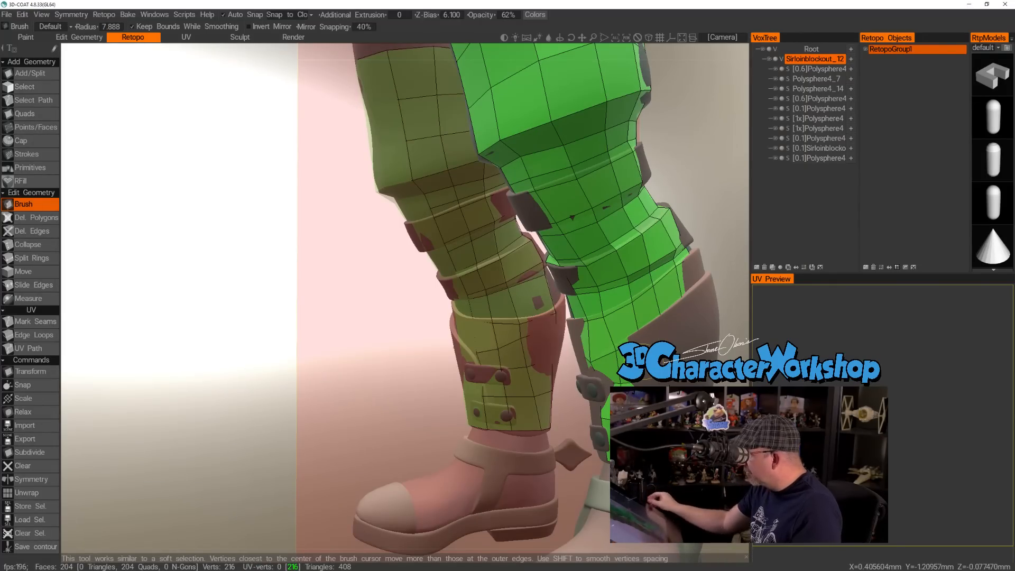
{"action": "middle_click_drag", "start_coordinate": [431, 152], "coordinate": [306, 167], "text": "alt"}
{"action": "right_click_drag", "start_coordinate": [620, 174], "coordinate": [553, 177], "text": "alt"}
{"action": "left_click_drag", "start_coordinate": [554, 177], "coordinate": [548, 183], "text": "alt"}
{"action": "right_click_drag", "start_coordinate": [547, 183], "coordinate": [586, 183], "text": "alt"}
{"action": "left_click_drag", "start_coordinate": [585, 182], "coordinate": [594, 207], "text": "alt"}
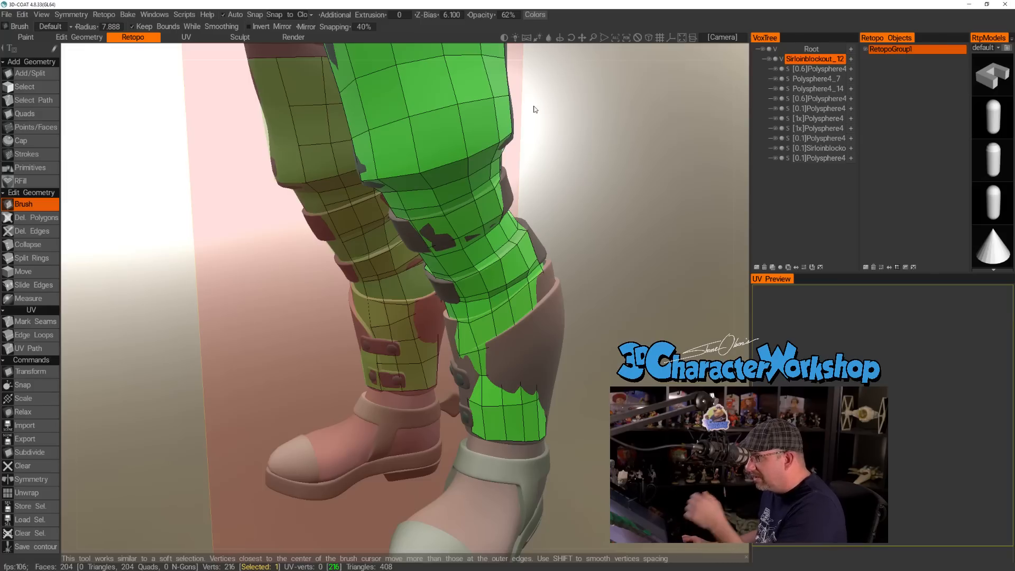
{"action": "left_click_drag", "start_coordinate": [425, 16], "coordinate": [444, 16]}
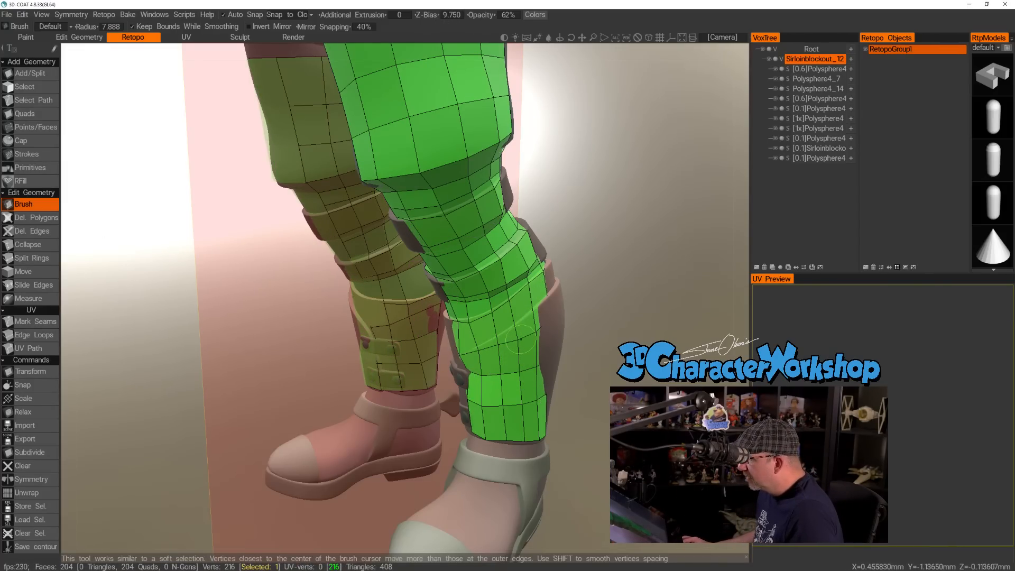
Set the Brush radius to 17.063 and smooth the polygons across the front and outer side of the shin.
{"action": "left_click_drag", "start_coordinate": [577, 331], "coordinate": [632, 329]}
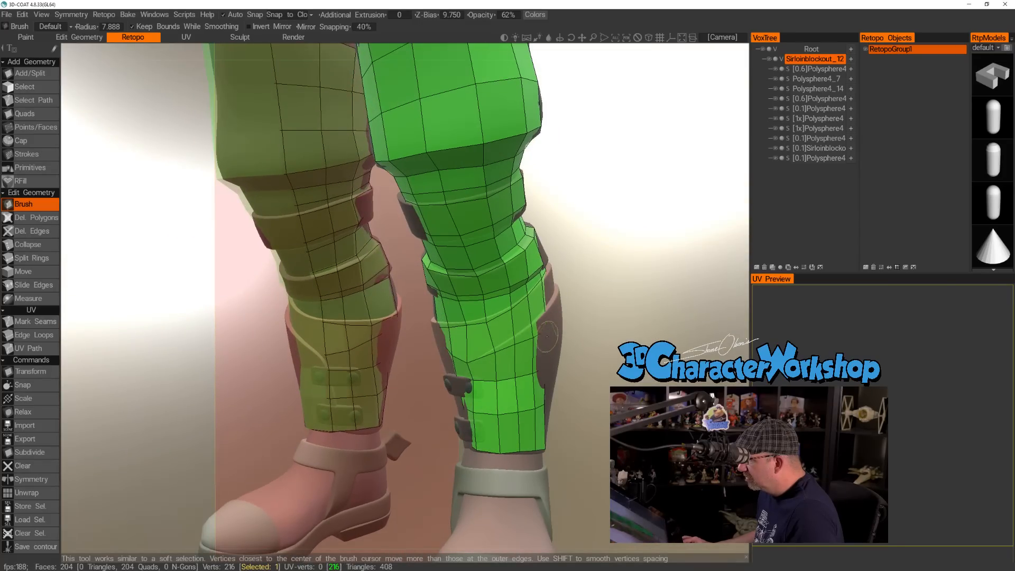
{"action": "right_click_drag", "start_coordinate": [516, 350], "coordinate": [527, 351]}
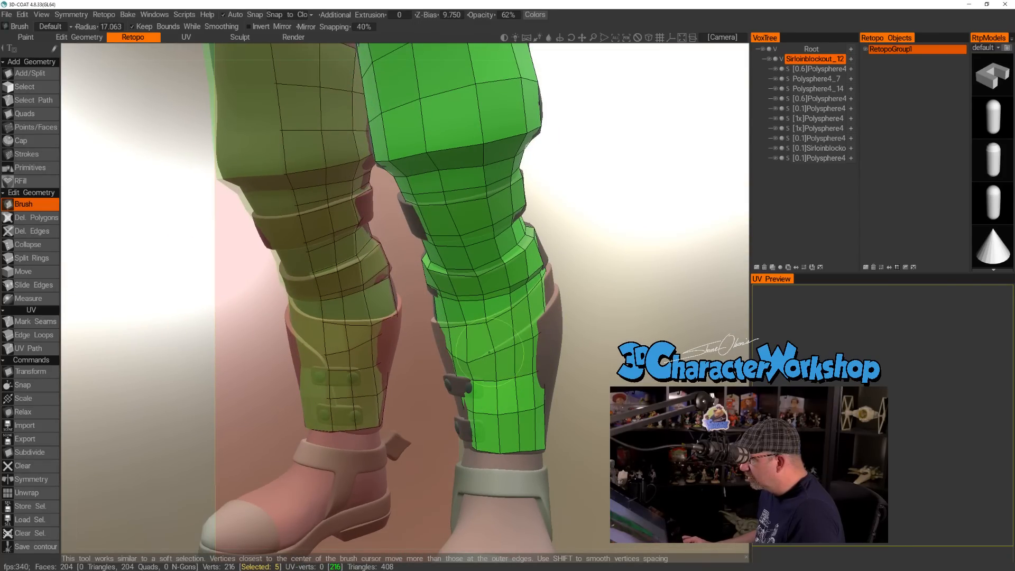
{"action": "left_click_drag", "start_coordinate": [611, 347], "coordinate": [505, 350]}
{"action": "left_click_drag", "start_coordinate": [412, 346], "coordinate": [465, 370]}
{"action": "mouse_move", "coordinate": [673, 189]}
{"action": "left_mouse_down"}
{"action": "mouse_move", "coordinate": [582, 210]}
{"action": "mouse_move", "coordinate": [436, 358]}
{"action": "left_mouse_up"}
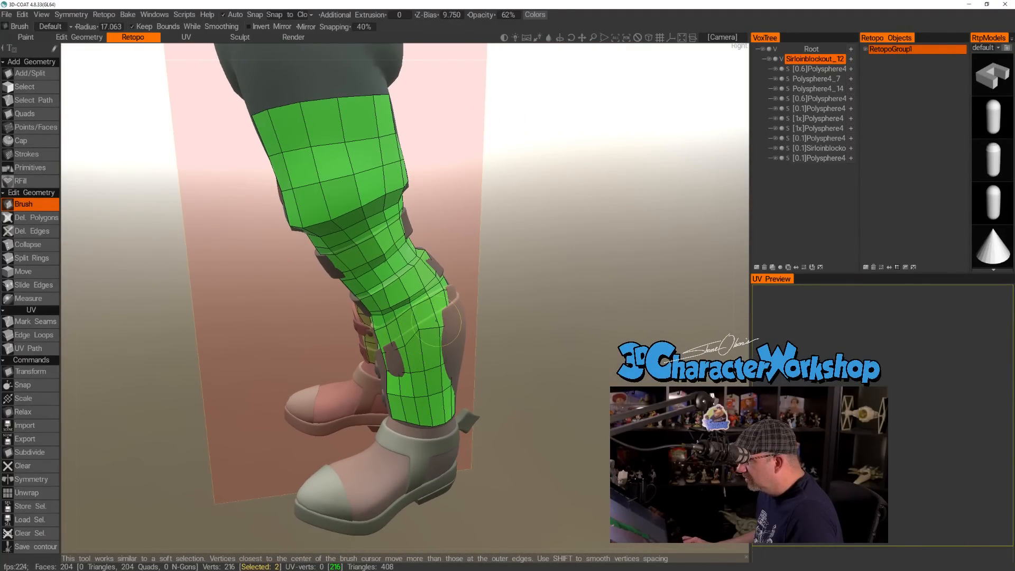
Smooth the calf polygons at the back of the leg and up toward the lower strap with the same Brush.
{"action": "left_click_drag", "start_coordinate": [424, 336], "coordinate": [454, 319]}
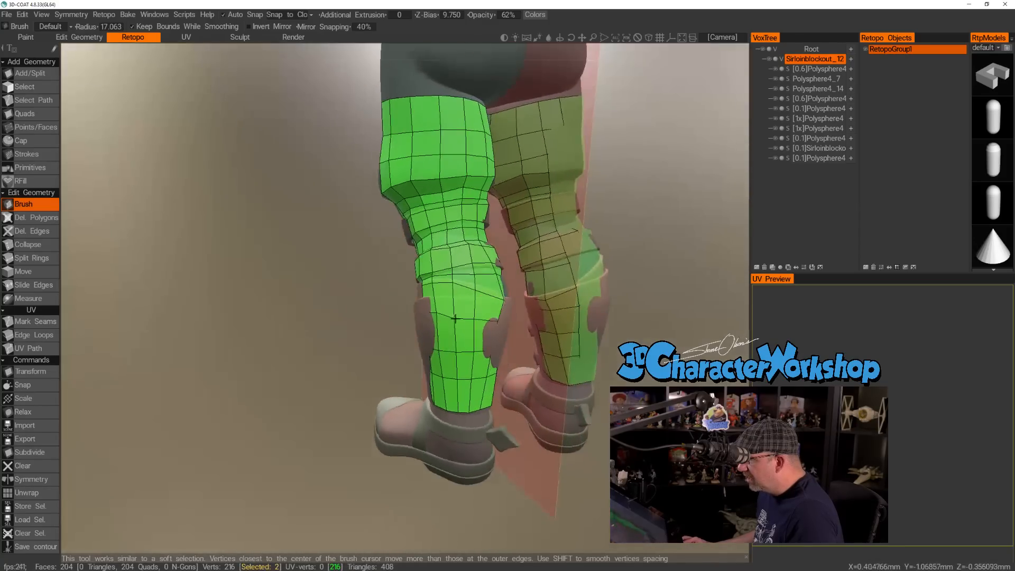
{"action": "left_click_drag", "start_coordinate": [385, 341], "coordinate": [232, 338]}
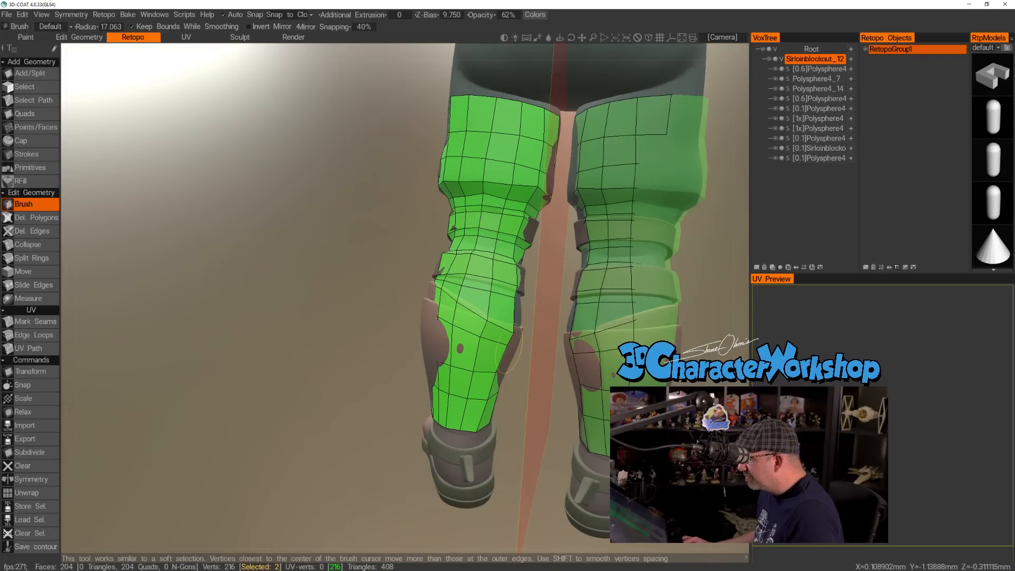
{"action": "left_click_drag", "start_coordinate": [372, 351], "coordinate": [393, 356]}
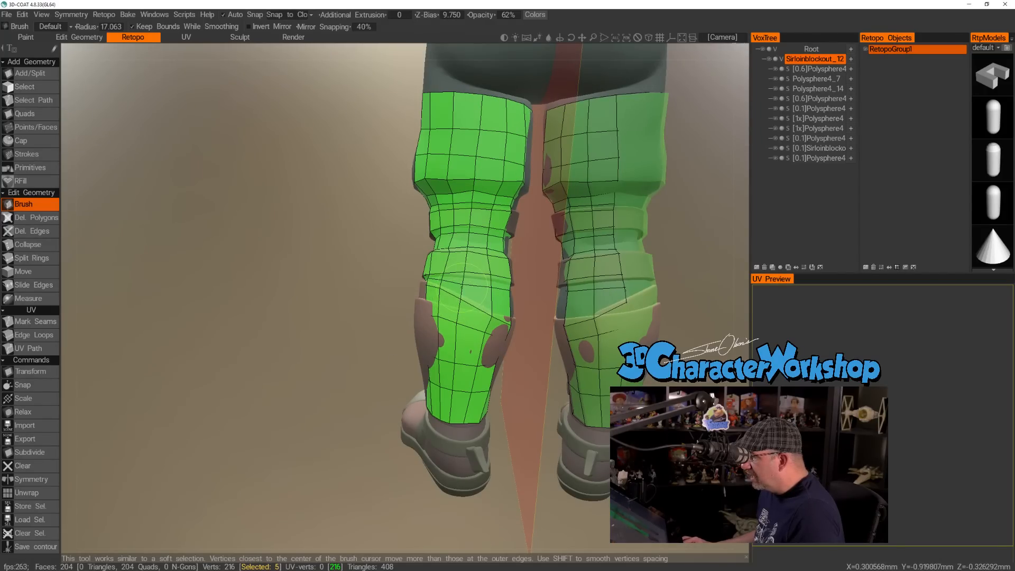
{"action": "left_click_drag", "start_coordinate": [487, 260], "coordinate": [423, 283], "text": "alt"}
Reduce the Brush radius to 8.004 and align the loop vertices with the lower strap's bottom edge at the back.
{"action": "mouse_move", "coordinate": [423, 284]}
{"action": "right_mouse_down", "text": "alt"}
{"action": "mouse_move", "coordinate": [429, 333]}
{"action": "mouse_move", "coordinate": [387, 354]}
{"action": "right_mouse_up", "text": "alt"}
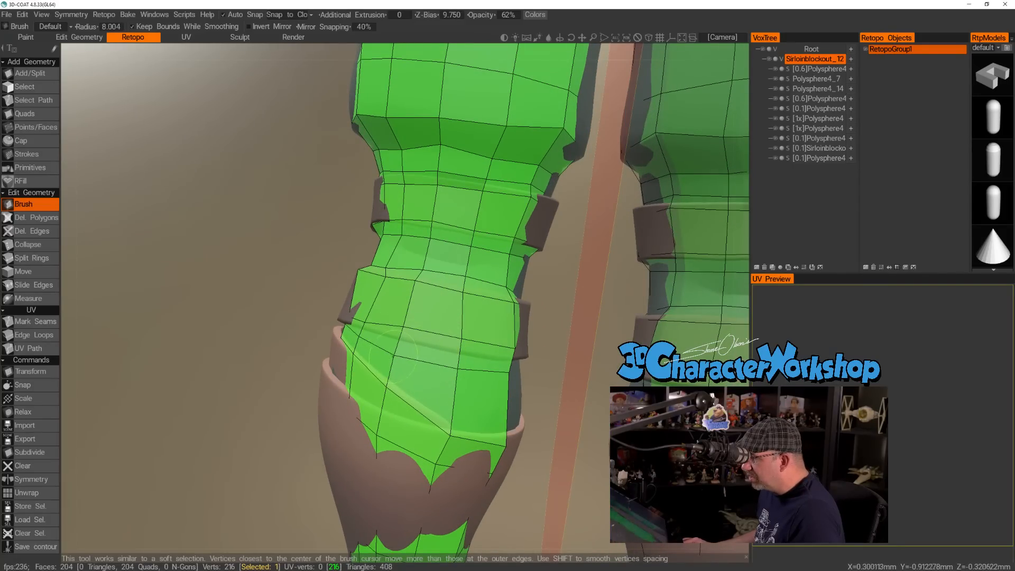
{"action": "left_click_drag", "start_coordinate": [394, 355], "coordinate": [402, 344]}
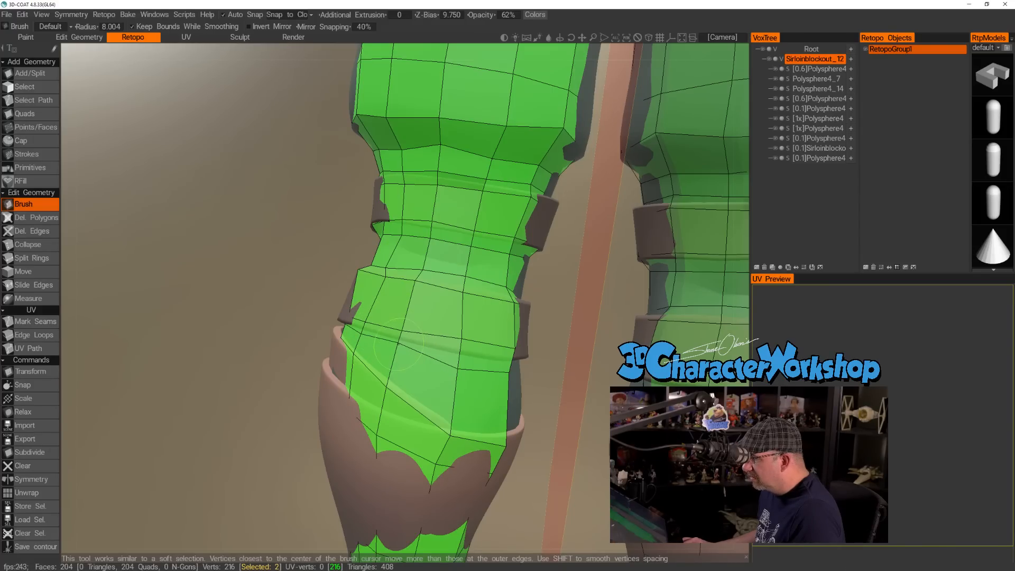
{"action": "mouse_move", "coordinate": [455, 370]}
{"action": "left_mouse_down"}
{"action": "mouse_move", "coordinate": [453, 356]}
{"action": "mouse_move", "coordinate": [405, 378]}
{"action": "left_mouse_up"}
{"action": "left_click_drag", "start_coordinate": [523, 385], "coordinate": [520, 393]}
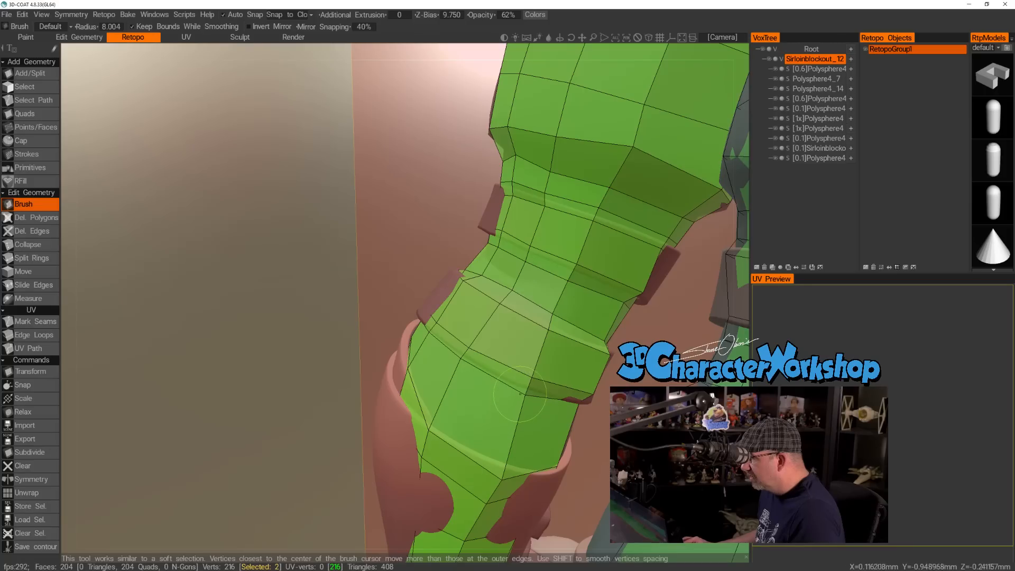
{"action": "left_click_drag", "start_coordinate": [476, 352], "coordinate": [474, 350]}
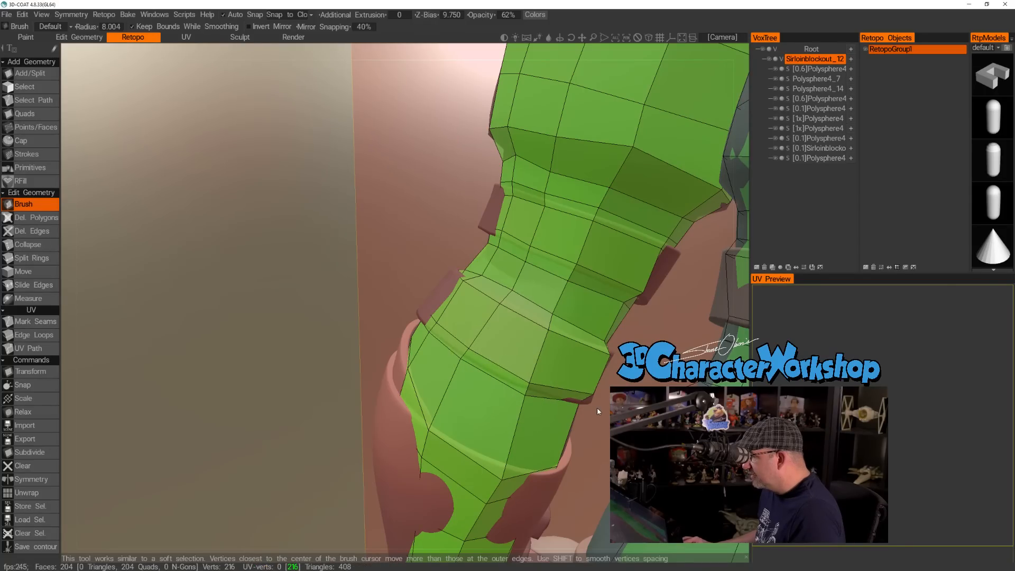
Brush the vertices on the inner calf into smoother spacing, changing the Brush radius to 15.121.
{"action": "left_click_drag", "start_coordinate": [597, 407], "coordinate": [600, 398], "text": "alt"}
{"action": "right_click_drag", "start_coordinate": [600, 397], "coordinate": [588, 398], "text": "alt"}
{"action": "left_click", "coordinate": [463, 410]}
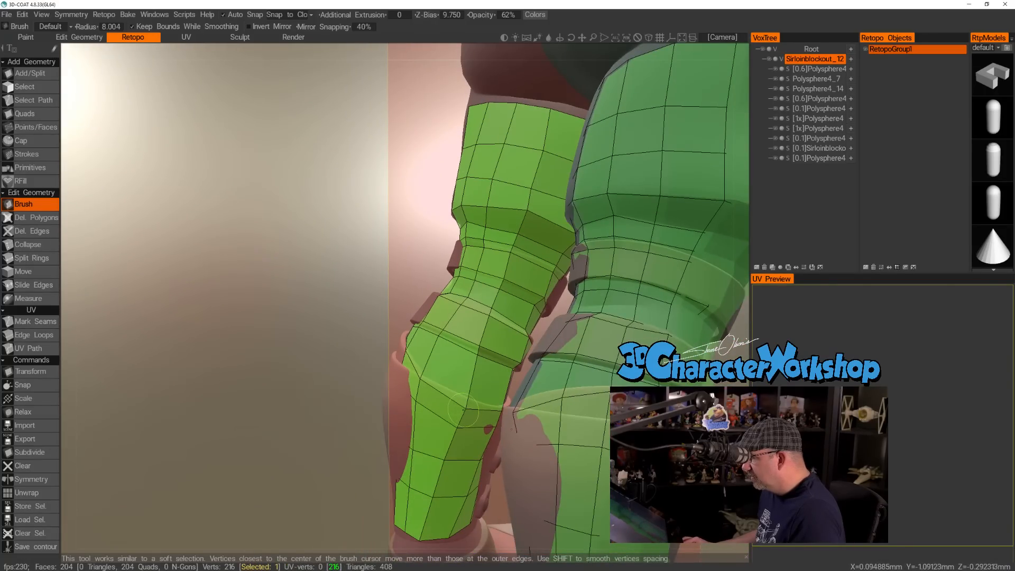
{"action": "left_click_drag", "start_coordinate": [310, 379], "coordinate": [318, 377]}
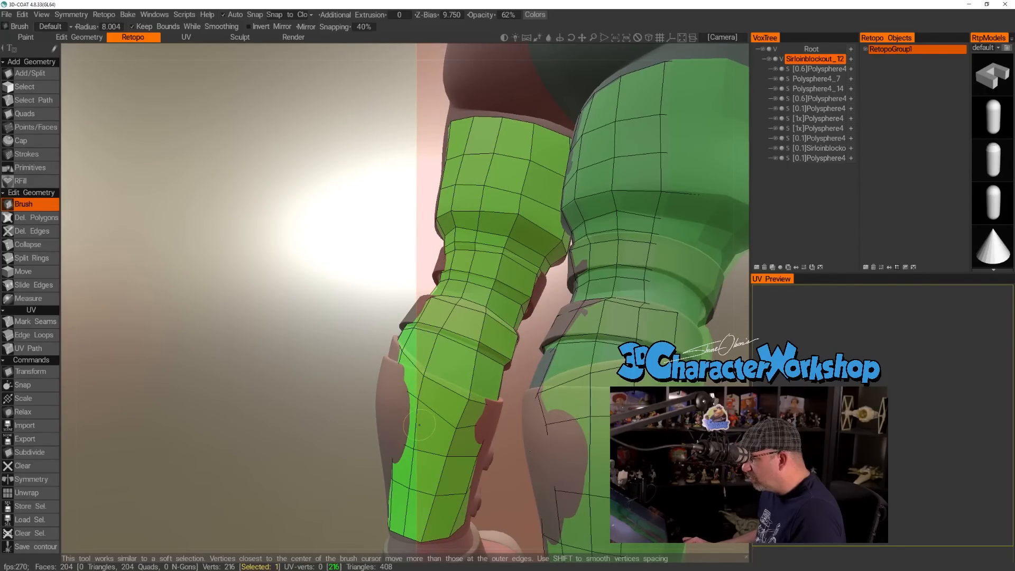
{"action": "right_click_drag", "start_coordinate": [417, 412], "coordinate": [433, 411]}
{"action": "left_click_drag", "start_coordinate": [417, 411], "coordinate": [417, 421]}
{"action": "right_click_drag", "start_coordinate": [451, 414], "coordinate": [452, 386], "text": "alt"}
{"action": "left_click_drag", "start_coordinate": [452, 386], "coordinate": [391, 328], "text": "alt"}
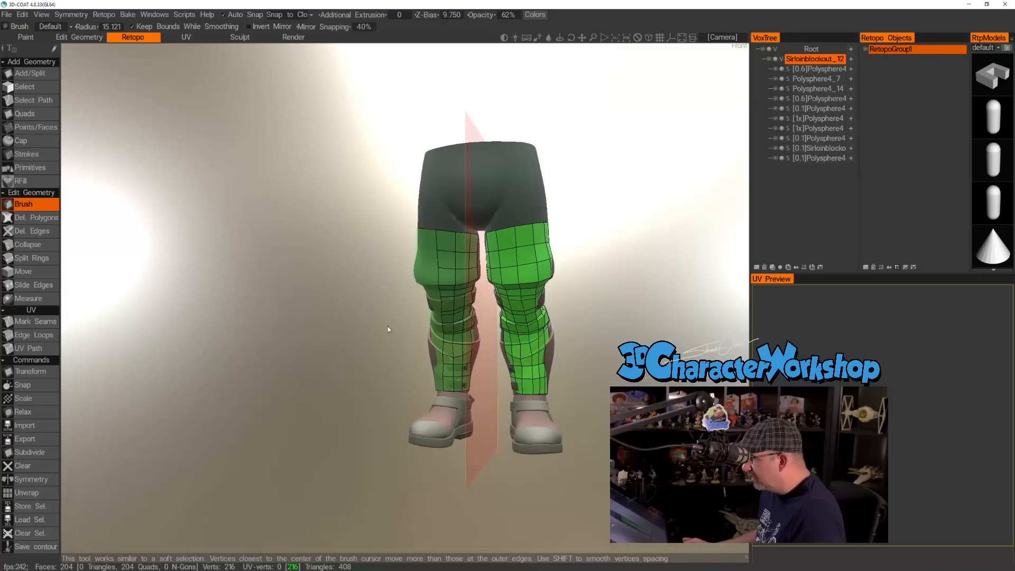
Examine the retopologized legs from the front and outer side, checking the loop flow over the thigh, straps and shin.
{"action": "key", "text": "shift+a"}
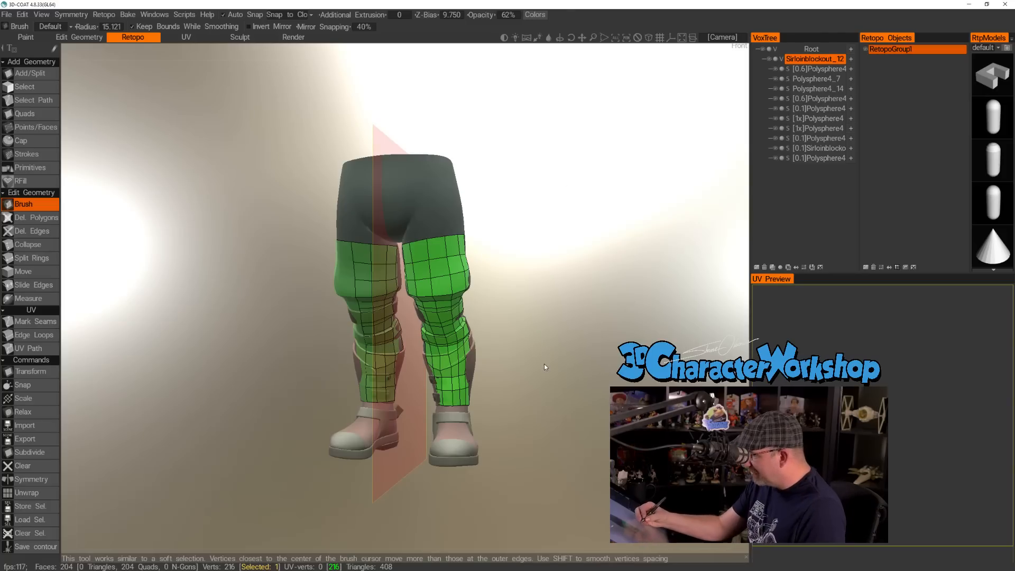
{"action": "left_click_drag", "start_coordinate": [543, 365], "coordinate": [518, 366]}
{"action": "mouse_move", "coordinate": [499, 407]}
{"action": "right_mouse_down"}
{"action": "mouse_move", "coordinate": [510, 342]}
{"action": "mouse_move", "coordinate": [512, 402]}
{"action": "right_mouse_up"}
{"action": "left_click_drag", "start_coordinate": [593, 443], "coordinate": [579, 441]}
{"action": "mouse_move", "coordinate": [608, 442]}
{"action": "right_mouse_down"}
{"action": "mouse_move", "coordinate": [608, 476]}
{"action": "mouse_move", "coordinate": [601, 394]}
{"action": "mouse_move", "coordinate": [608, 424]}
{"action": "right_mouse_up"}
{"action": "left_click_drag", "start_coordinate": [608, 424], "coordinate": [604, 449]}
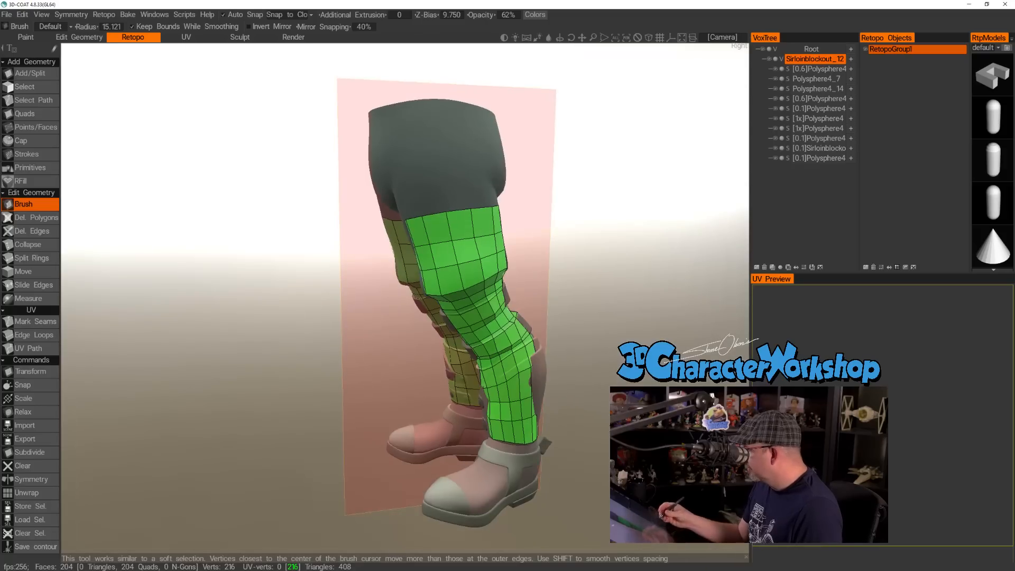
{"action": "left_click_drag", "start_coordinate": [560, 423], "coordinate": [629, 410]}
{"action": "right_click_drag", "start_coordinate": [555, 407], "coordinate": [549, 362]}
{"action": "left_click_drag", "start_coordinate": [505, 362], "coordinate": [449, 381]}
{"action": "middle_click_drag", "start_coordinate": [480, 404], "coordinate": [488, 317]}
{"action": "right_click_drag", "start_coordinate": [488, 318], "coordinate": [481, 373]}
{"action": "right_click_drag", "start_coordinate": [544, 403], "coordinate": [488, 359]}
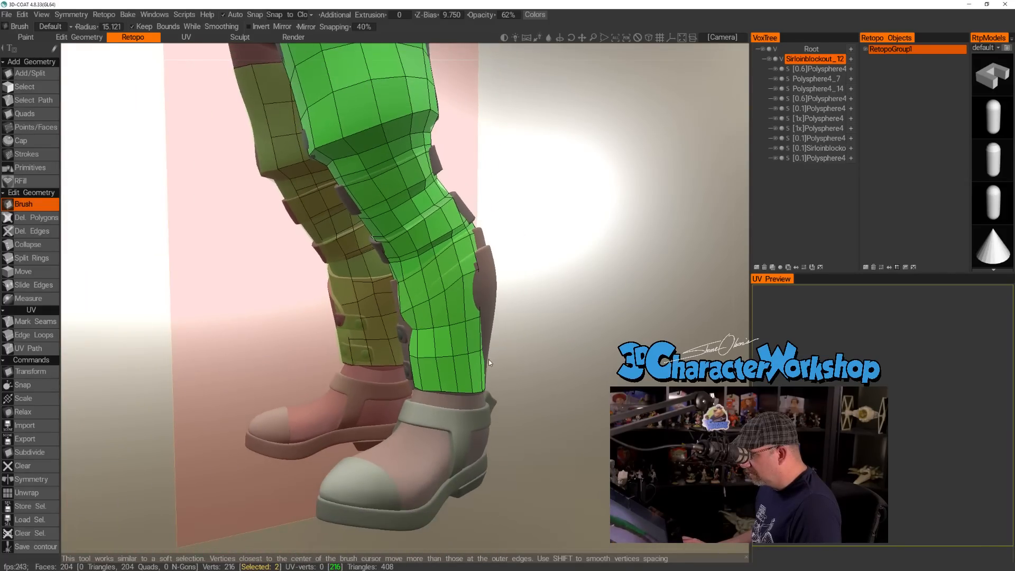
Delete the polygons in the two lowest rows of the shin across the front with Del. Polygons.
{"action": "left_click_drag", "start_coordinate": [511, 382], "coordinate": [571, 364]}
{"action": "right_click_drag", "start_coordinate": [547, 361], "coordinate": [543, 388]}
{"action": "middle_click_drag", "start_coordinate": [552, 399], "coordinate": [555, 364]}
{"action": "left_click_drag", "start_coordinate": [550, 270], "coordinate": [557, 275]}
{"action": "left_click", "coordinate": [33, 218]}
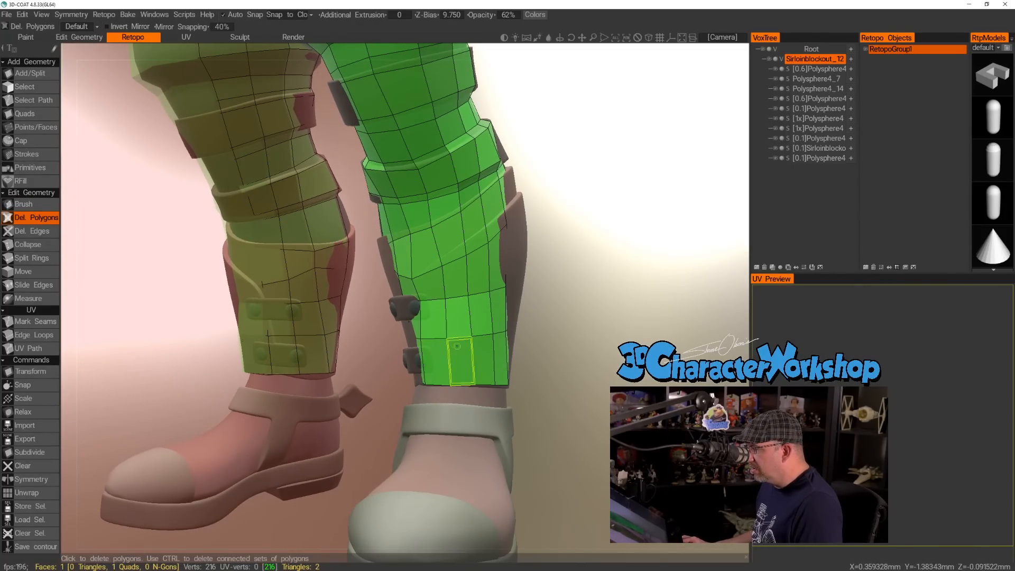
{"action": "left_click", "coordinate": [457, 346]}
{"action": "left_click_drag", "start_coordinate": [568, 335], "coordinate": [550, 344]}
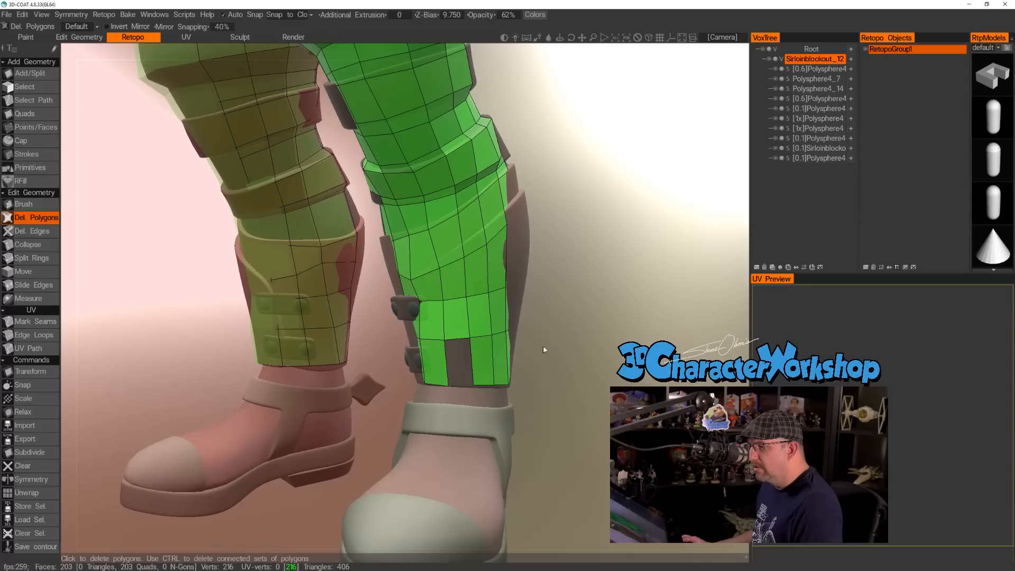
{"action": "left_click", "coordinate": [481, 359]}
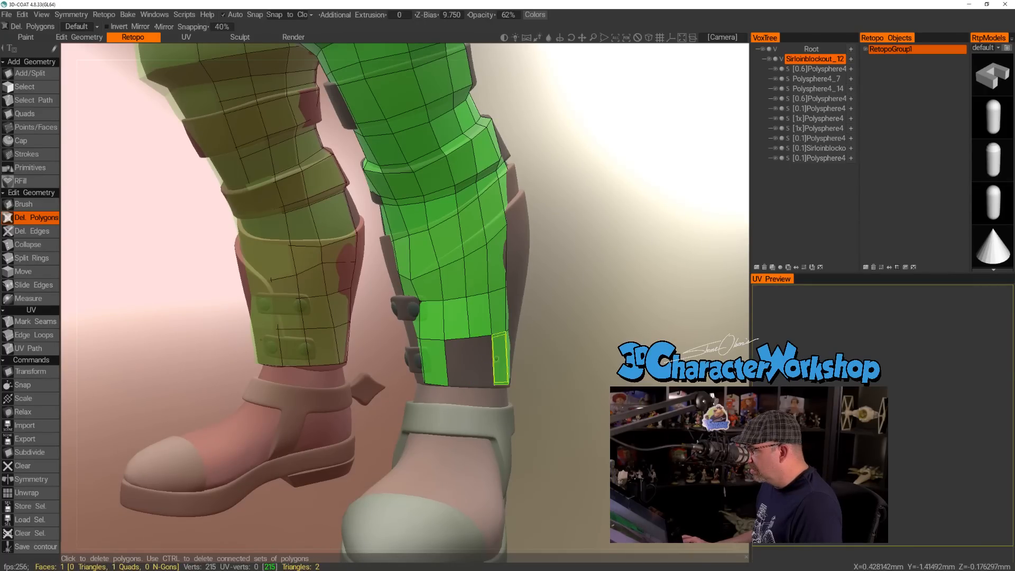
{"action": "left_click", "coordinate": [495, 359]}
{"action": "left_click", "coordinate": [479, 318]}
{"action": "left_click", "coordinate": [435, 321]}
{"action": "left_click", "coordinate": [436, 361]}
{"action": "left_click", "coordinate": [456, 322]}
{"action": "left_click", "coordinate": [489, 317]}
Delete the polygons of the two lowest shin rows around the outer side of the leg.
{"action": "mouse_move", "coordinate": [569, 341]}
{"action": "left_mouse_down"}
{"action": "mouse_move", "coordinate": [451, 348]}
{"action": "mouse_move", "coordinate": [534, 311]}
{"action": "left_mouse_up"}
{"action": "left_click", "coordinate": [536, 309]}
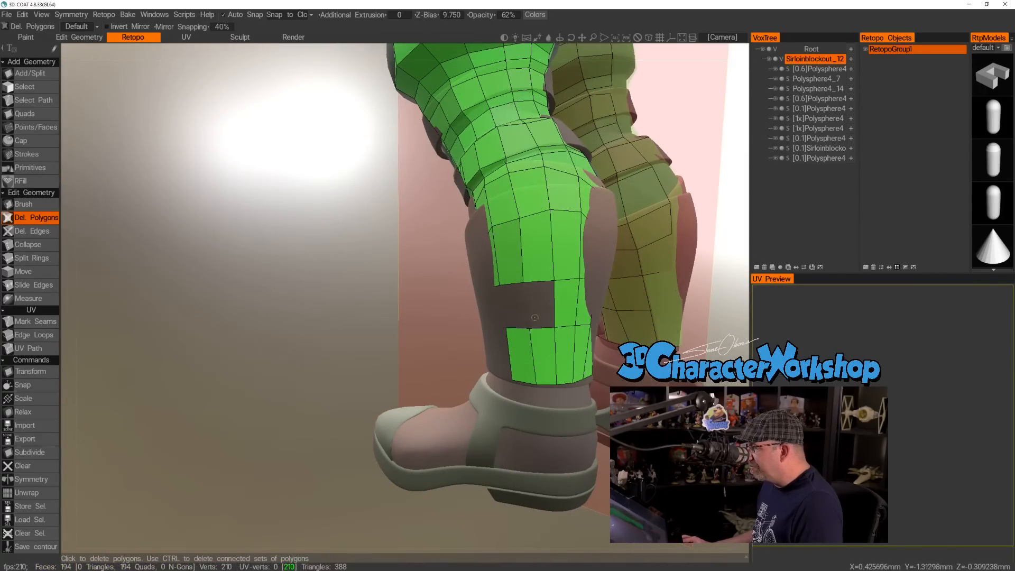
{"action": "left_click", "coordinate": [521, 349]}
{"action": "left_click", "coordinate": [543, 350]}
{"action": "left_click", "coordinate": [566, 307]}
{"action": "left_click", "coordinate": [567, 349]}
{"action": "left_click", "coordinate": [583, 307]}
Delete the polygons of the two lowest rows across the back of the calf and toward its inner side.
{"action": "left_click_drag", "start_coordinate": [423, 318], "coordinate": [254, 320]}
{"action": "left_click", "coordinate": [530, 376]}
{"action": "left_click", "coordinate": [544, 329]}
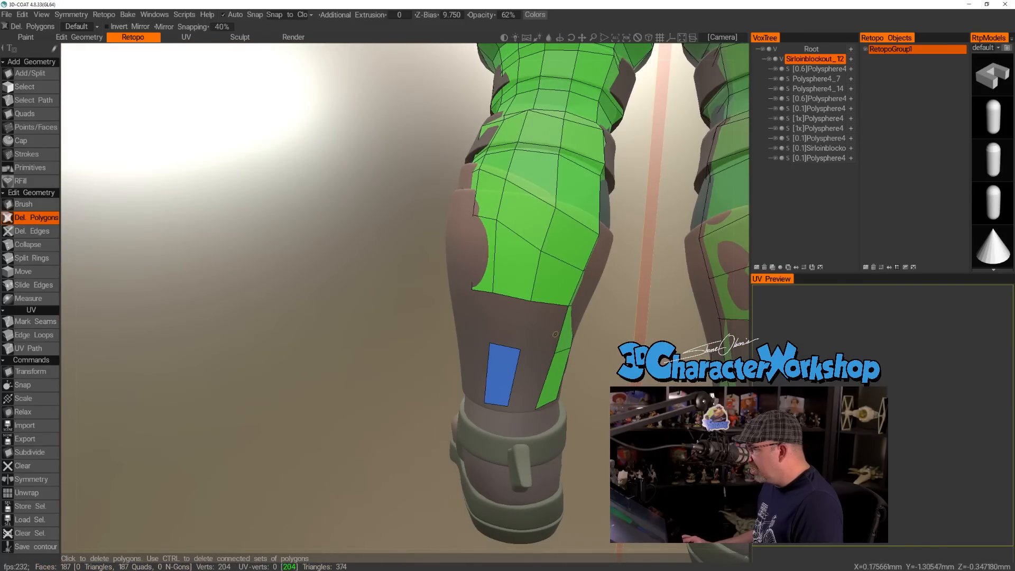
{"action": "left_click", "coordinate": [502, 374]}
{"action": "left_click_drag", "start_coordinate": [512, 351], "coordinate": [421, 341], "text": "alt"}
{"action": "left_click", "coordinate": [557, 333]}
{"action": "left_click", "coordinate": [540, 381]}
{"action": "left_click", "coordinate": [580, 334]}
{"action": "left_click", "coordinate": [565, 385]}
Delete the last two polygons of the lowest shin rows beside the buckles on the inner side.
{"action": "left_click_drag", "start_coordinate": [475, 362], "coordinate": [333, 345], "text": "alt"}
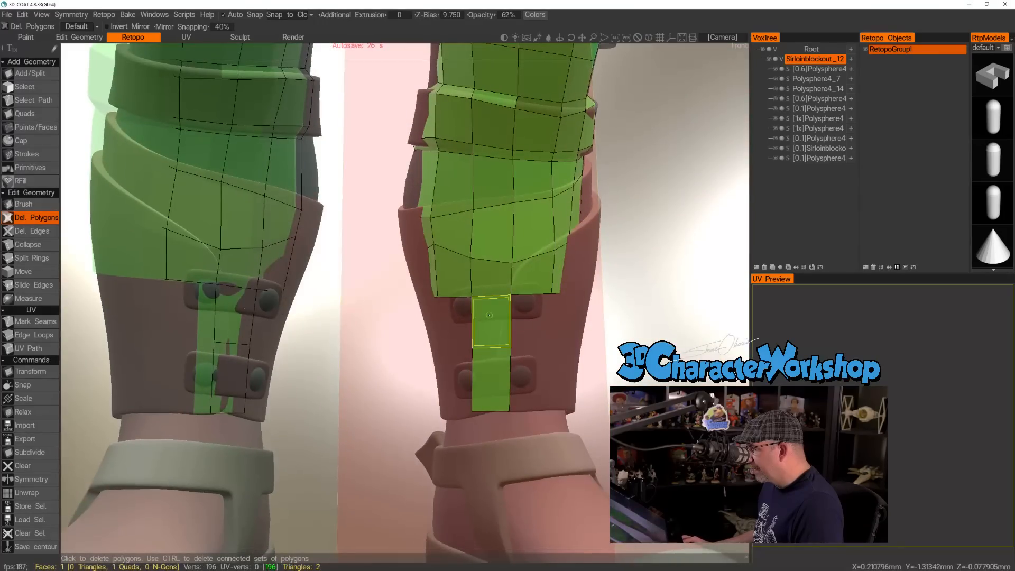
{"action": "left_click", "coordinate": [490, 315]}
{"action": "left_click", "coordinate": [496, 373]}
{"action": "left_click_drag", "start_coordinate": [502, 367], "coordinate": [404, 361], "text": "alt"}
{"action": "left_click_drag", "start_coordinate": [583, 328], "coordinate": [592, 335], "text": "alt"}
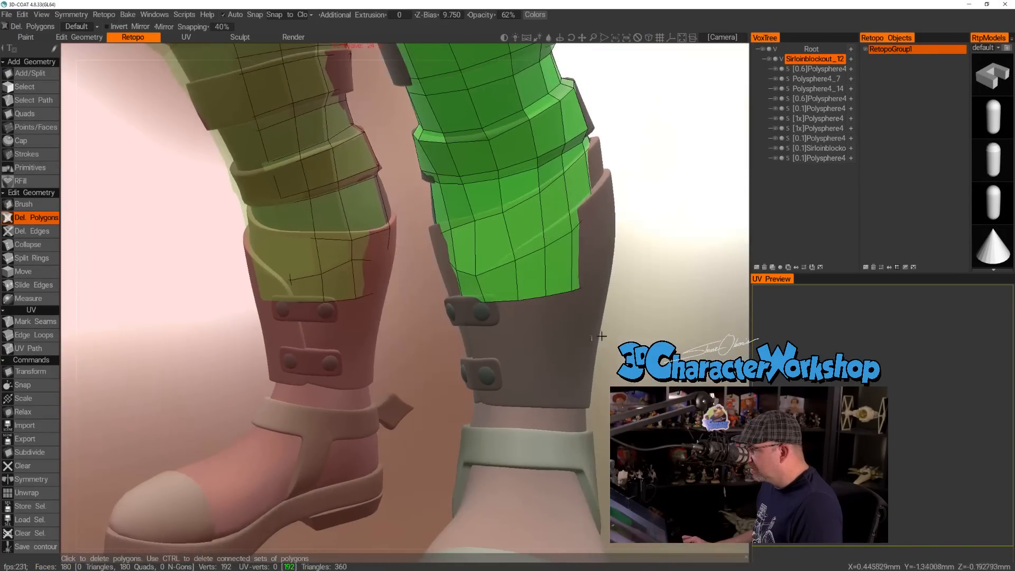
{"action": "left_click_drag", "start_coordinate": [112, 193], "coordinate": [124, 205], "text": "alt"}
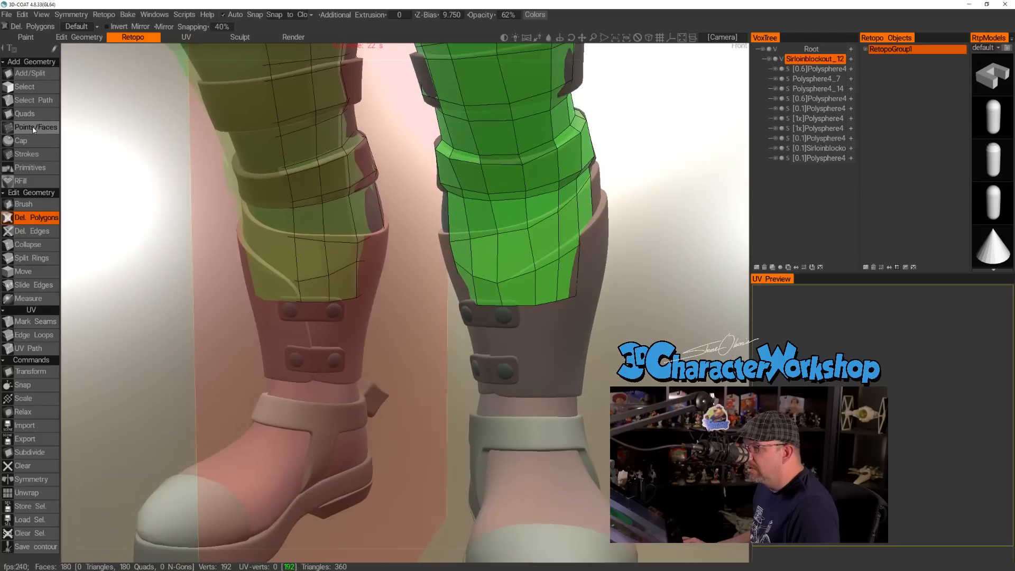
Place points below the shin's lower edge with Points/Faces and build three quads from them beside the upper buckle.
{"action": "left_click", "coordinate": [34, 128]}
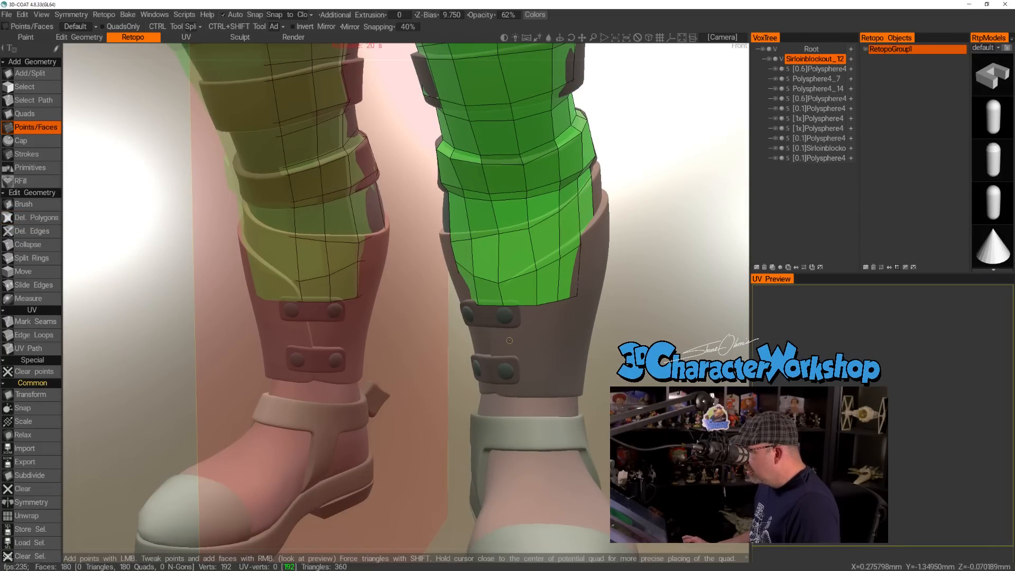
{"action": "left_click_drag", "start_coordinate": [598, 323], "coordinate": [588, 357], "text": "alt"}
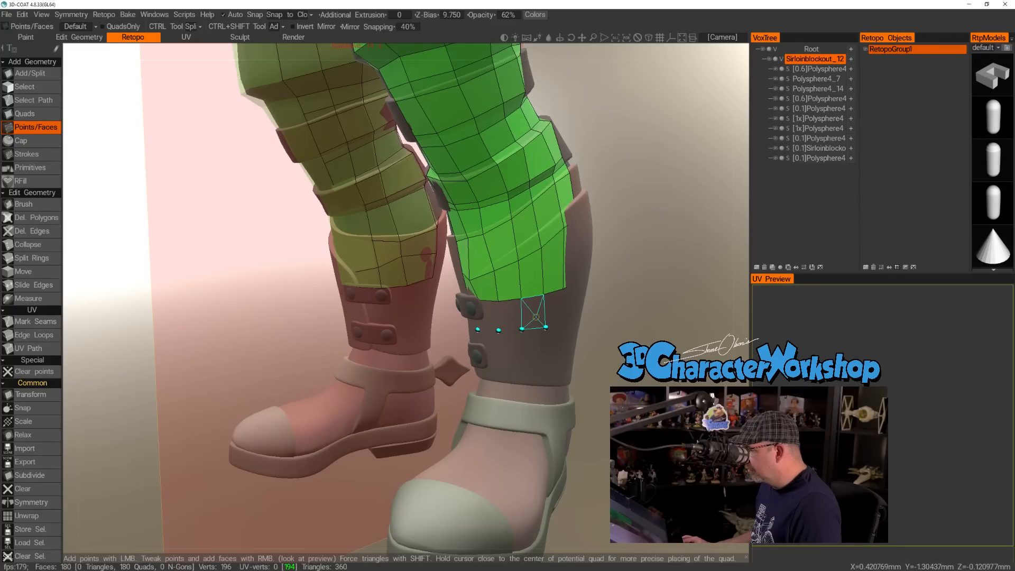
{"action": "left_click", "coordinate": [534, 312]}
{"action": "left_click", "coordinate": [510, 313]}
{"action": "left_click", "coordinate": [487, 314]}
{"action": "left_click_drag", "start_coordinate": [590, 329], "coordinate": [517, 328], "text": "alt"}
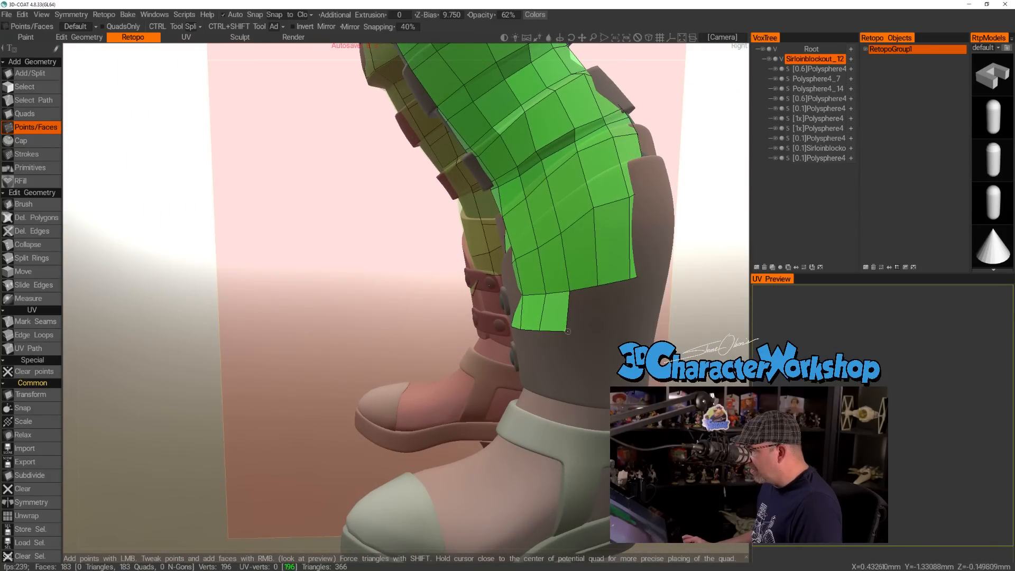
Delete the polygons on the outer side of the leg from the calf up past the lower strap.
{"action": "left_click_drag", "start_coordinate": [616, 342], "coordinate": [543, 374], "text": "alt"}
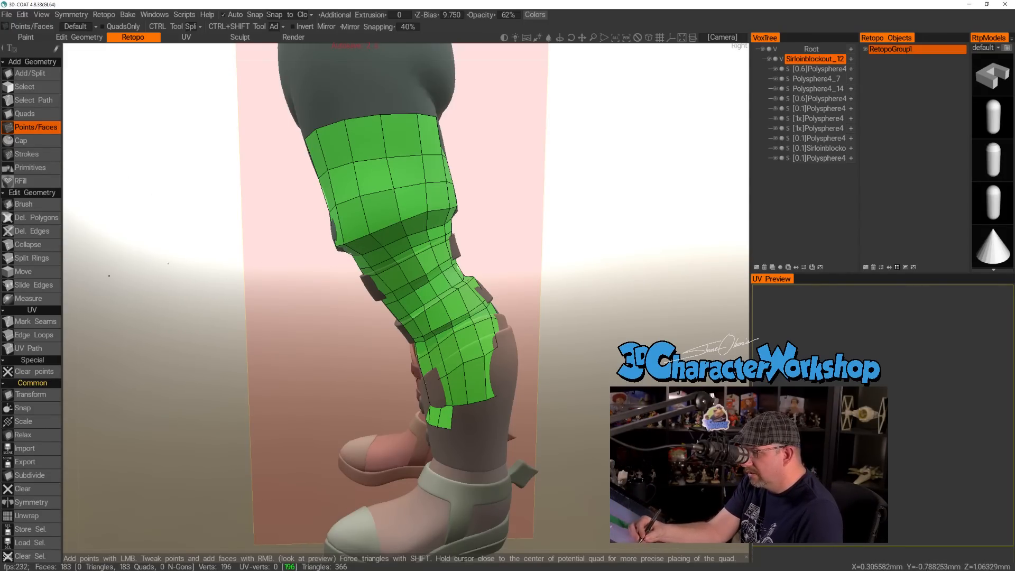
{"action": "left_click", "coordinate": [48, 219]}
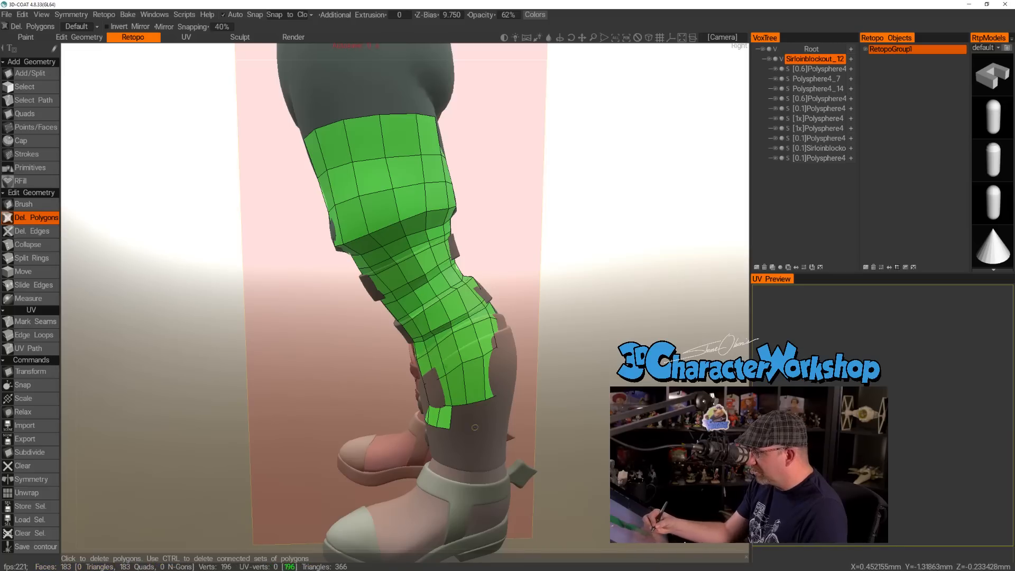
{"action": "left_click", "coordinate": [466, 382]}
{"action": "left_click", "coordinate": [491, 371]}
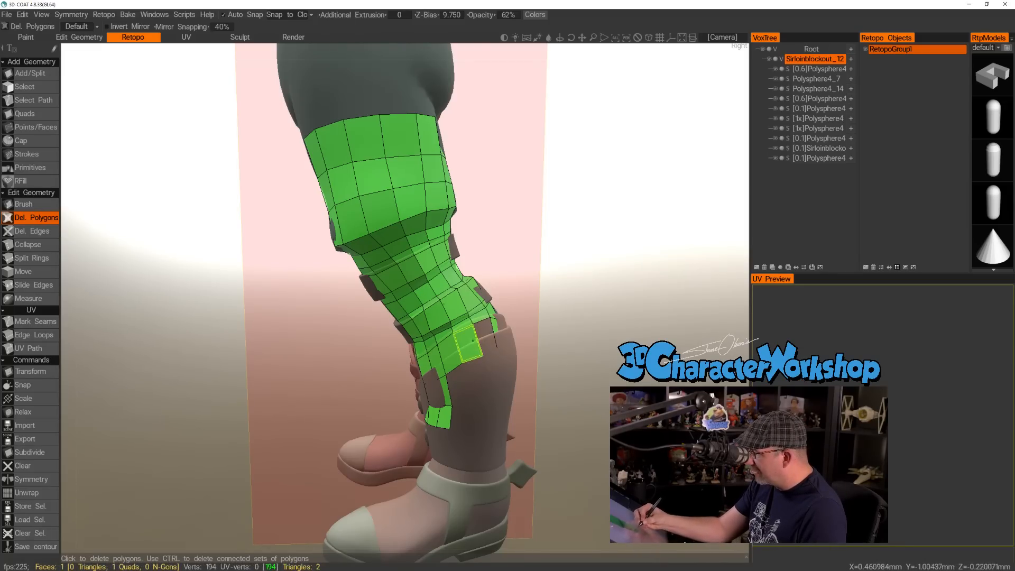
{"action": "left_click", "coordinate": [474, 341]}
{"action": "left_click", "coordinate": [448, 351]}
{"action": "left_click", "coordinate": [445, 336]}
{"action": "left_click", "coordinate": [462, 323]}
{"action": "left_click", "coordinate": [454, 308]}
{"action": "left_click", "coordinate": [438, 315]}
{"action": "left_click", "coordinate": [441, 327]}
{"action": "left_click", "coordinate": [438, 300]}
{"action": "left_click", "coordinate": [440, 284]}
{"action": "left_click", "coordinate": [425, 293]}
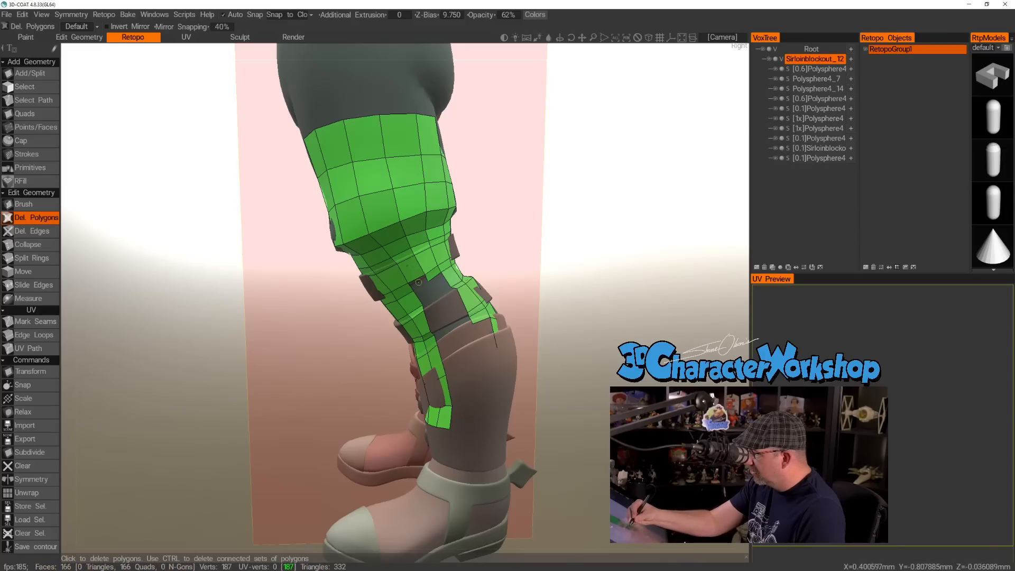
Delete the polygons on the outer side of the knee from above the lower strap up to the thigh section.
{"action": "left_click", "coordinate": [433, 274]}
{"action": "left_click", "coordinate": [427, 262]}
{"action": "left_click", "coordinate": [411, 270]}
{"action": "left_click", "coordinate": [404, 256]}
{"action": "left_click", "coordinate": [422, 250]}
{"action": "left_click", "coordinate": [418, 241]}
{"action": "left_click", "coordinate": [397, 246]}
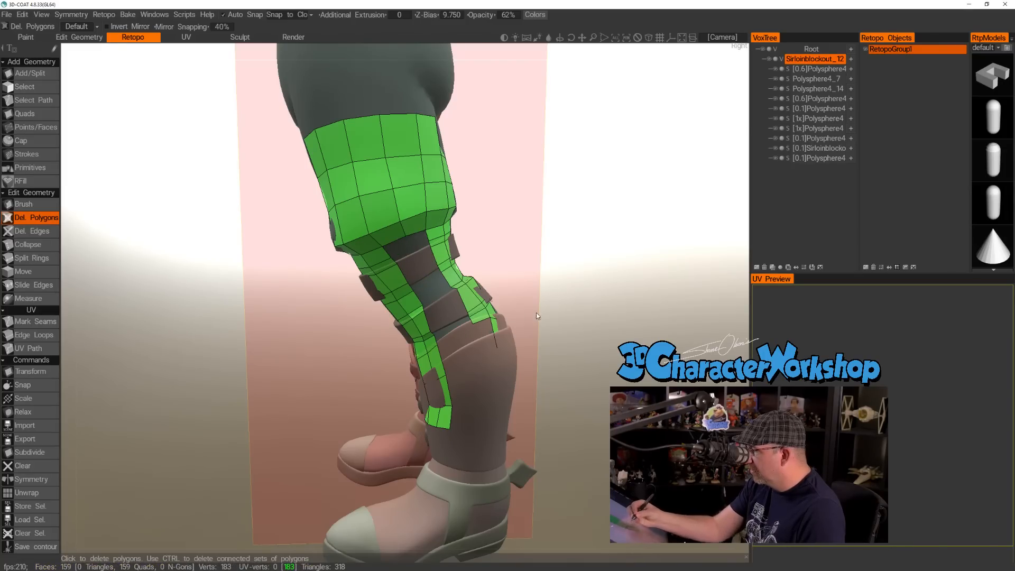
Delete the polygon columns along the outer back of the leg between the thigh section and the boot cuff.
{"action": "left_click_drag", "start_coordinate": [526, 313], "coordinate": [450, 308]}
{"action": "left_click", "coordinate": [450, 247]}
{"action": "left_click", "coordinate": [454, 271]}
{"action": "left_click", "coordinate": [462, 291]}
{"action": "left_click", "coordinate": [468, 307]}
{"action": "left_click", "coordinate": [473, 316]}
{"action": "left_click", "coordinate": [485, 286]}
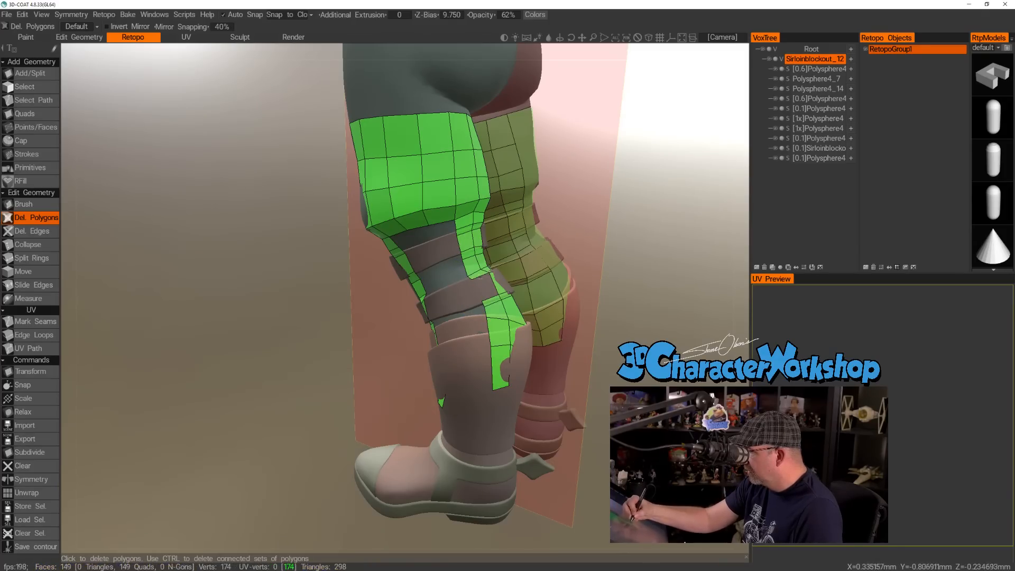
{"action": "left_click", "coordinate": [471, 266]}
{"action": "left_click", "coordinate": [465, 242]}
{"action": "left_click", "coordinate": [464, 230]}
{"action": "left_click", "coordinate": [467, 254]}
Delete the polygons on the back of the leg over the calf, lower strap and knee up to the thigh section.
{"action": "left_click_drag", "start_coordinate": [506, 279], "coordinate": [453, 292], "text": "alt"}
{"action": "left_click", "coordinate": [469, 294]}
{"action": "left_click", "coordinate": [469, 306]}
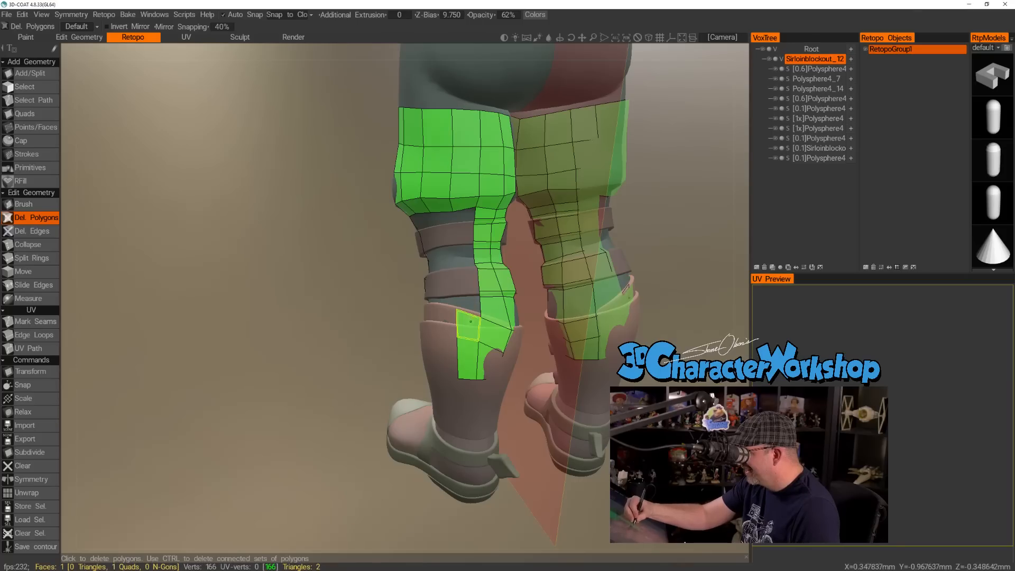
{"action": "left_click", "coordinate": [468, 326]}
{"action": "left_click", "coordinate": [469, 356]}
{"action": "left_click", "coordinate": [483, 352]}
{"action": "left_click", "coordinate": [491, 333]}
{"action": "left_click", "coordinate": [492, 306]}
{"action": "left_click", "coordinate": [486, 281]}
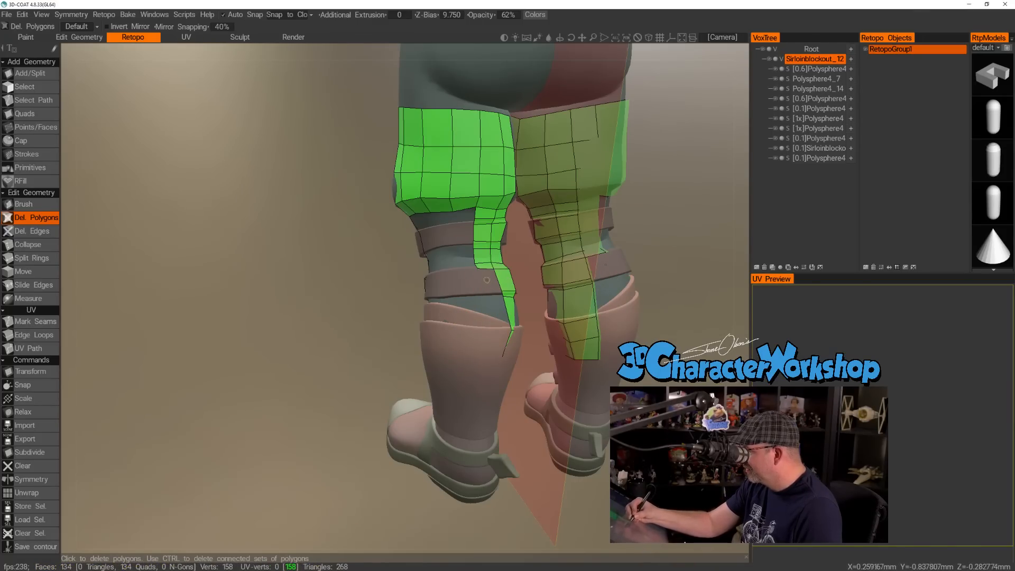
{"action": "left_click", "coordinate": [482, 245]}
{"action": "left_click", "coordinate": [483, 233]}
{"action": "left_click", "coordinate": [483, 221]}
{"action": "left_click", "coordinate": [485, 213]}
Delete the remaining polygon strips along the inner side of the leg below the thigh section.
{"action": "left_click_drag", "start_coordinate": [553, 304], "coordinate": [489, 296], "text": "alt"}
{"action": "left_click_drag", "start_coordinate": [509, 199], "coordinate": [467, 327]}
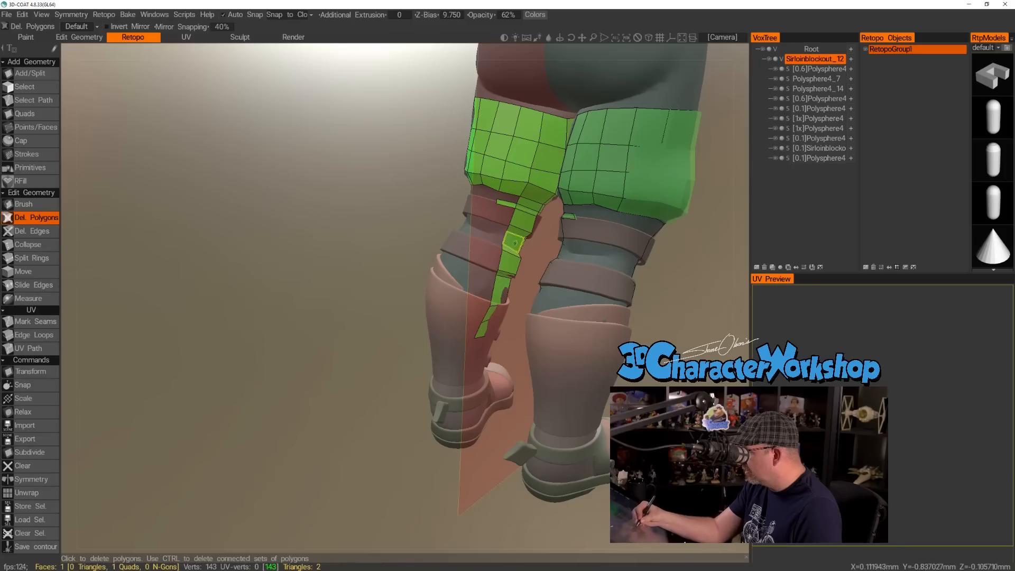
{"action": "mouse_move", "coordinate": [515, 206]}
{"action": "left_mouse_down"}
{"action": "mouse_move", "coordinate": [530, 205]}
{"action": "mouse_move", "coordinate": [480, 334]}
{"action": "mouse_move", "coordinate": [314, 392]}
{"action": "mouse_move", "coordinate": [443, 245]}
{"action": "left_mouse_up"}
{"action": "mouse_move", "coordinate": [436, 184]}
{"action": "left_mouse_down"}
{"action": "mouse_move", "coordinate": [429, 280]}
{"action": "mouse_move", "coordinate": [443, 297]}
{"action": "left_mouse_up"}
{"action": "left_click_drag", "start_coordinate": [459, 186], "coordinate": [448, 320]}
{"action": "left_click_drag", "start_coordinate": [475, 189], "coordinate": [460, 323]}
Delete the leftover polygon strips on the front of the leg so only the thigh section remains.
{"action": "left_click_drag", "start_coordinate": [544, 336], "coordinate": [402, 322], "text": "alt"}
{"action": "left_click_drag", "start_coordinate": [442, 198], "coordinate": [471, 320]}
{"action": "left_click_drag", "start_coordinate": [461, 194], "coordinate": [482, 335]}
{"action": "left_click_drag", "start_coordinate": [551, 335], "coordinate": [576, 354], "text": "alt"}
{"action": "right_click_drag", "start_coordinate": [555, 358], "coordinate": [601, 356], "text": "alt"}
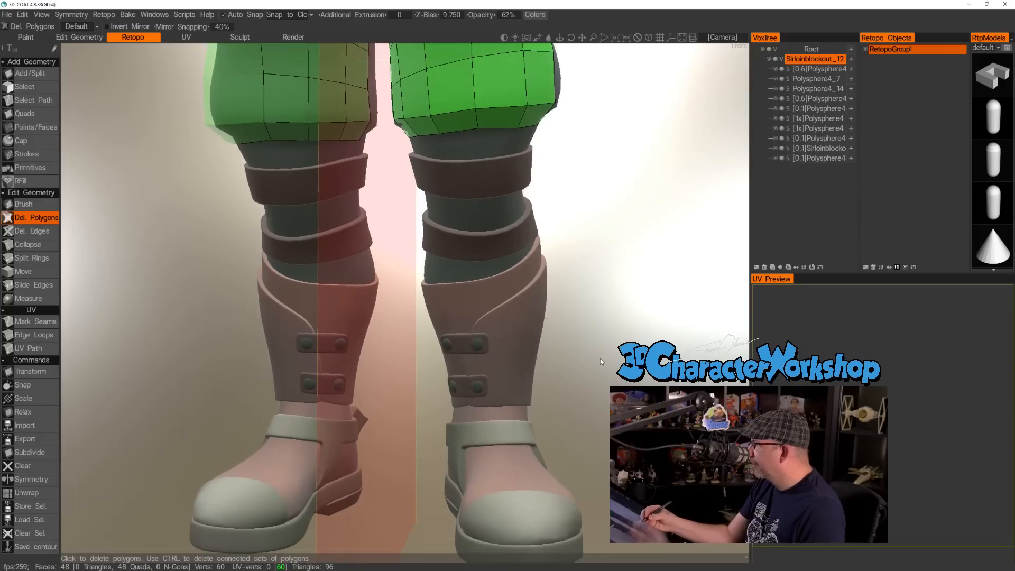
Delete the bottom ring of polygons around the thigh section where it tapers in above the knee.
{"action": "left_click_drag", "start_coordinate": [601, 357], "coordinate": [584, 367], "text": "alt"}
{"action": "left_click_drag", "start_coordinate": [560, 316], "coordinate": [574, 279], "text": "alt"}
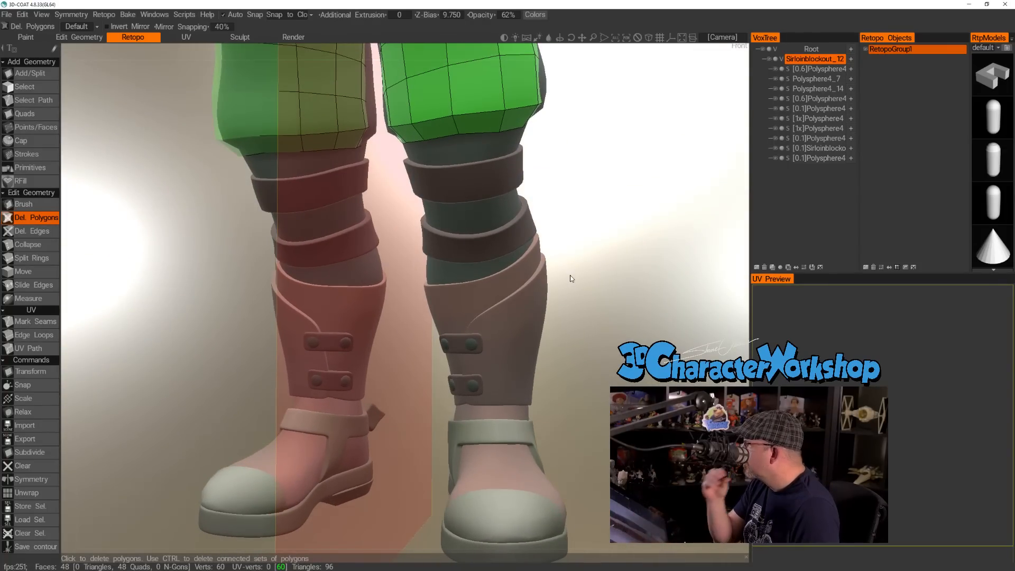
{"action": "middle_click_drag", "start_coordinate": [614, 190], "coordinate": [549, 246]}
{"action": "left_click_drag", "start_coordinate": [554, 298], "coordinate": [564, 264], "text": "alt"}
{"action": "left_click_drag", "start_coordinate": [538, 201], "coordinate": [522, 233], "text": "alt"}
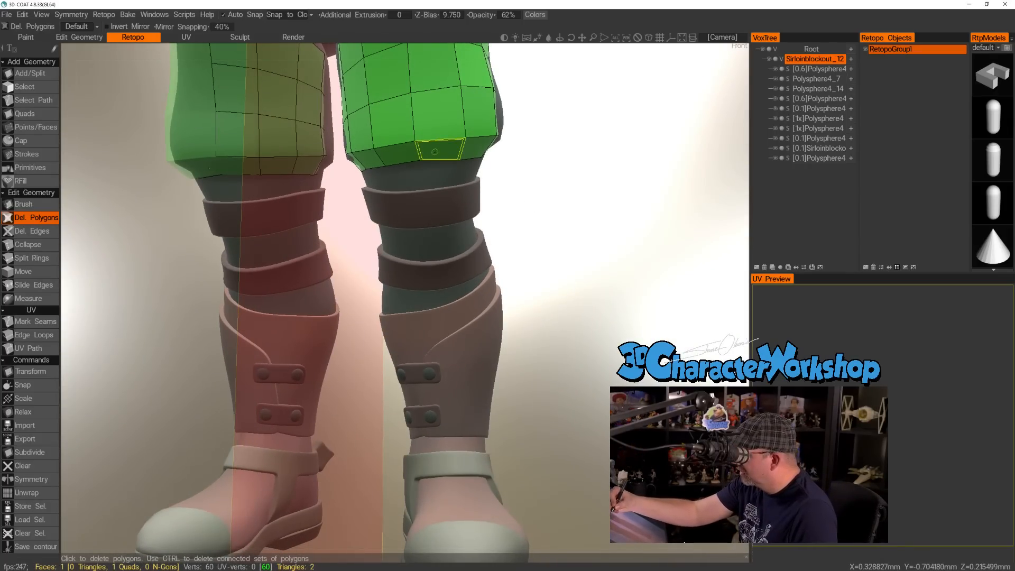
{"action": "left_click_drag", "start_coordinate": [364, 159], "coordinate": [439, 150]}
{"action": "mouse_move", "coordinate": [570, 231]}
{"action": "left_mouse_down", "text": "alt"}
{"action": "mouse_move", "coordinate": [500, 170]}
{"action": "mouse_move", "coordinate": [498, 143]}
{"action": "mouse_move", "coordinate": [514, 137]}
{"action": "left_mouse_up", "text": "alt"}
{"action": "left_click_drag", "start_coordinate": [606, 214], "coordinate": [483, 227], "text": "alt"}
{"action": "left_click_drag", "start_coordinate": [500, 143], "coordinate": [567, 141]}
{"action": "left_click_drag", "start_coordinate": [573, 193], "coordinate": [366, 327], "text": "alt"}
{"action": "left_click_drag", "start_coordinate": [596, 164], "coordinate": [624, 164]}
{"action": "left_click_drag", "start_coordinate": [423, 343], "coordinate": [698, 324], "text": "alt"}
{"action": "left_click", "coordinate": [392, 121]}
Place rows of points with Points/Faces below the thigh section and along the upper strap's top and bottom edges.
{"action": "left_click_drag", "start_coordinate": [564, 274], "coordinate": [540, 290], "text": "alt"}
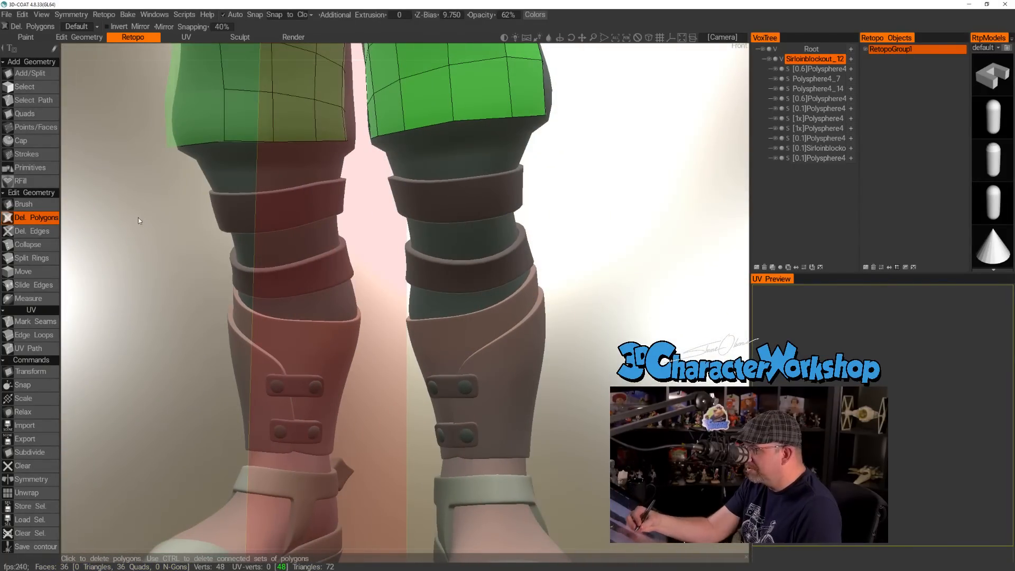
{"action": "left_click_drag", "start_coordinate": [570, 260], "coordinate": [589, 244], "text": "alt"}
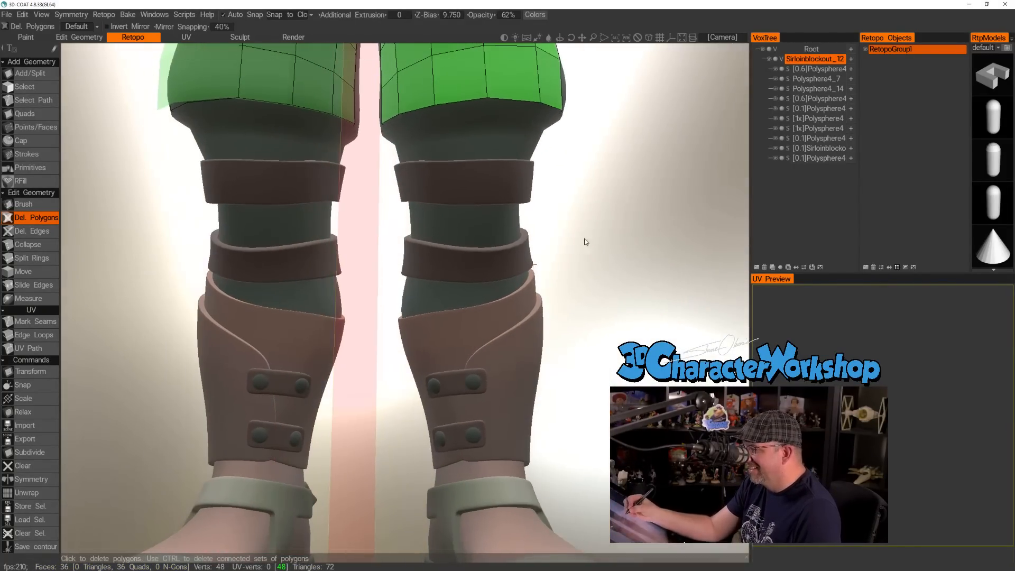
{"action": "left_click", "coordinate": [50, 127]}
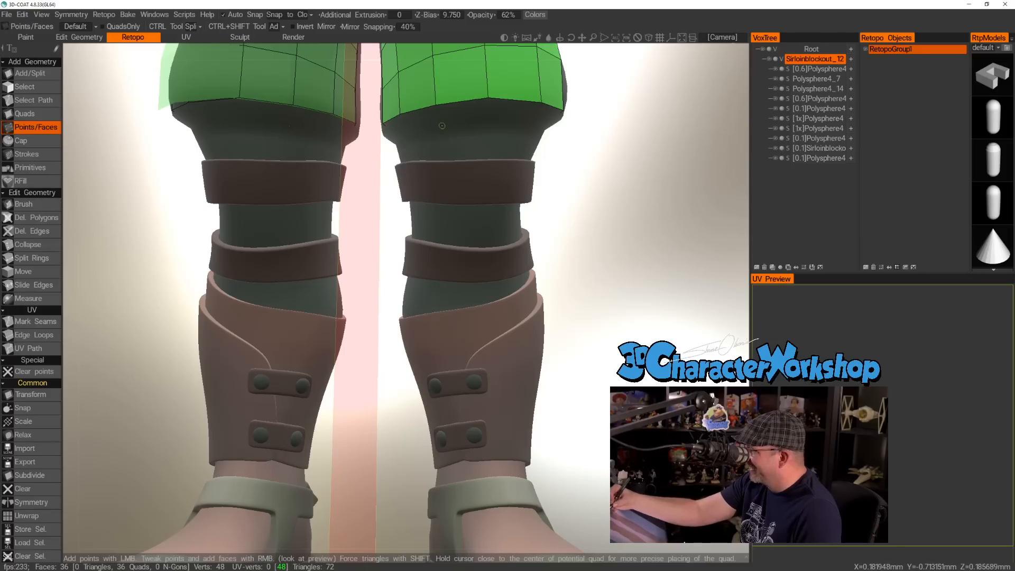
{"action": "left_click_drag", "start_coordinate": [602, 233], "coordinate": [627, 232], "text": "alt"}
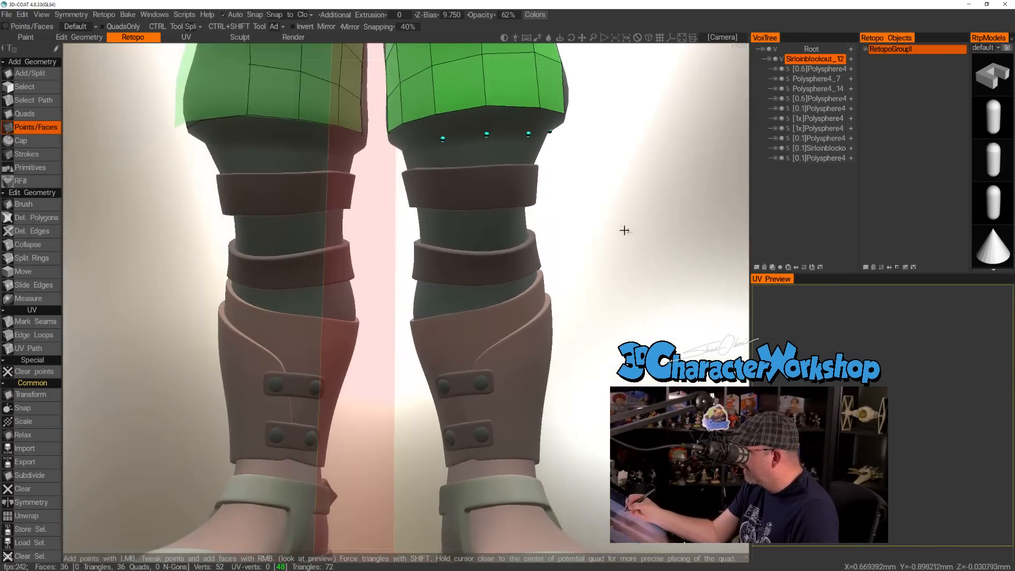
{"action": "left_click_drag", "start_coordinate": [476, 176], "coordinate": [488, 211], "text": "alt"}
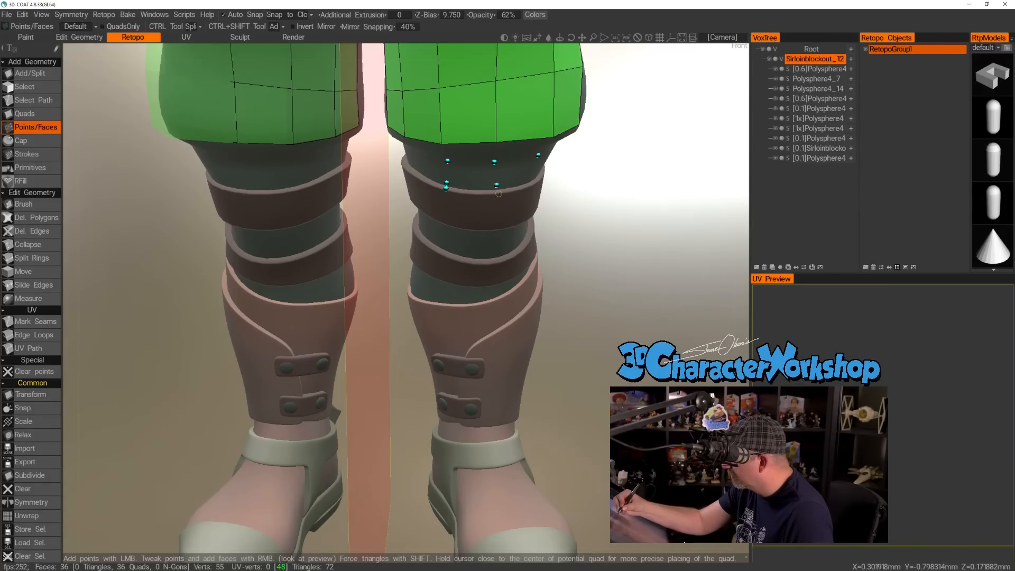
{"action": "left_click_drag", "start_coordinate": [582, 265], "coordinate": [561, 240], "text": "alt"}
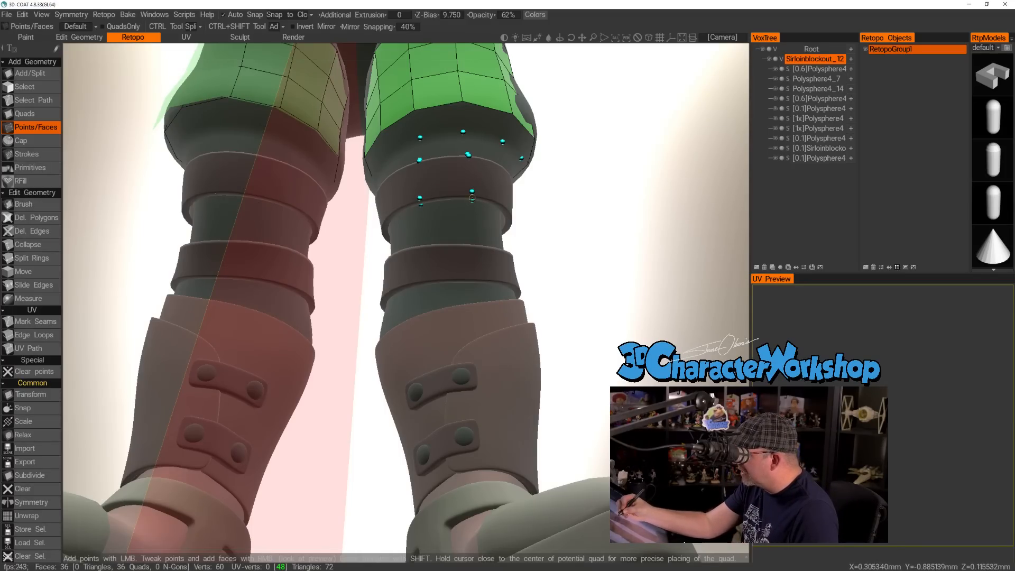
Switch the viewport to flat shading and examine the thigh polygons and the points around the upper strap.
{"action": "key", "text": "2"}
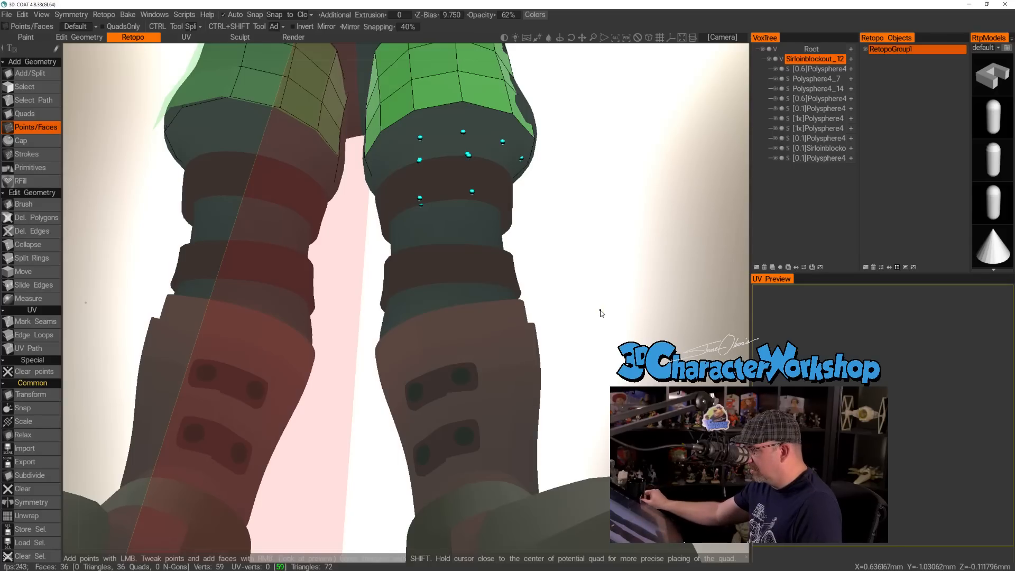
{"action": "left_click_drag", "start_coordinate": [636, 199], "coordinate": [633, 228]}
{"action": "middle_click_drag", "start_coordinate": [597, 221], "coordinate": [592, 338]}
{"action": "mouse_move", "coordinate": [592, 337]}
{"action": "right_mouse_down"}
{"action": "mouse_move", "coordinate": [578, 340]}
{"action": "mouse_move", "coordinate": [589, 347]}
{"action": "right_mouse_up"}
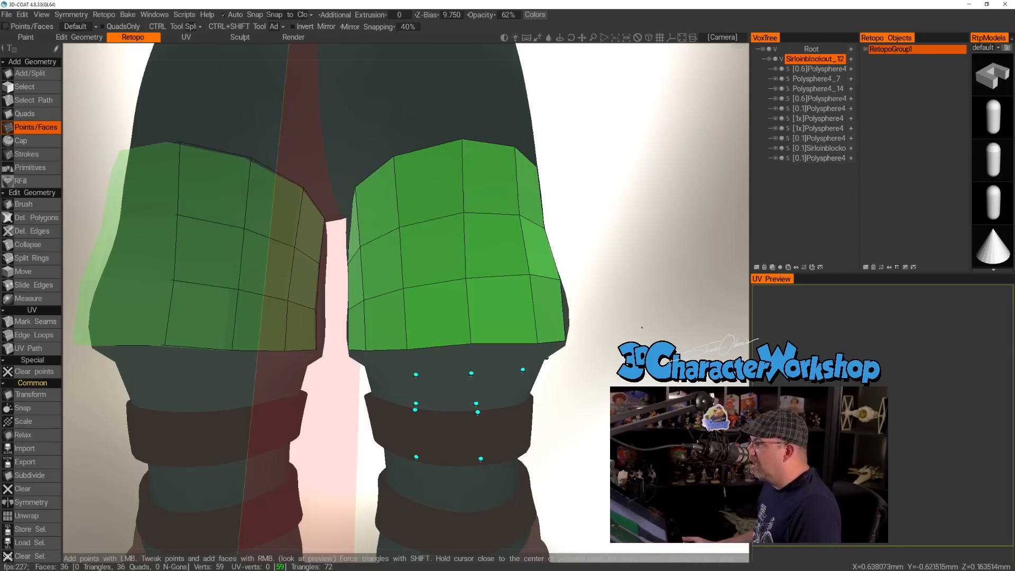
{"action": "left_click_drag", "start_coordinate": [653, 170], "coordinate": [649, 156]}
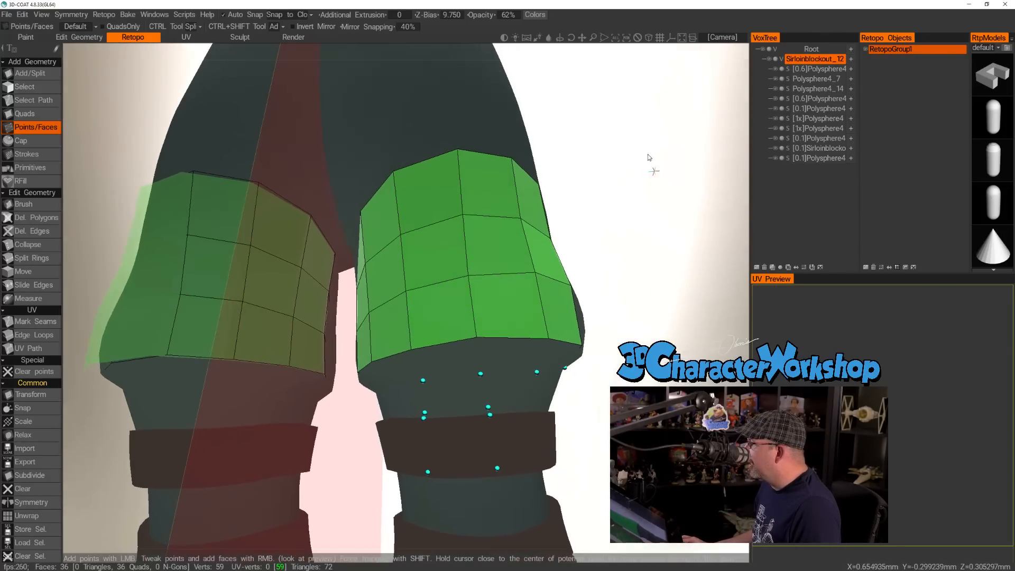
{"action": "middle_click_drag", "start_coordinate": [662, 151], "coordinate": [625, 156]}
{"action": "right_click_drag", "start_coordinate": [584, 174], "coordinate": [596, 178]}
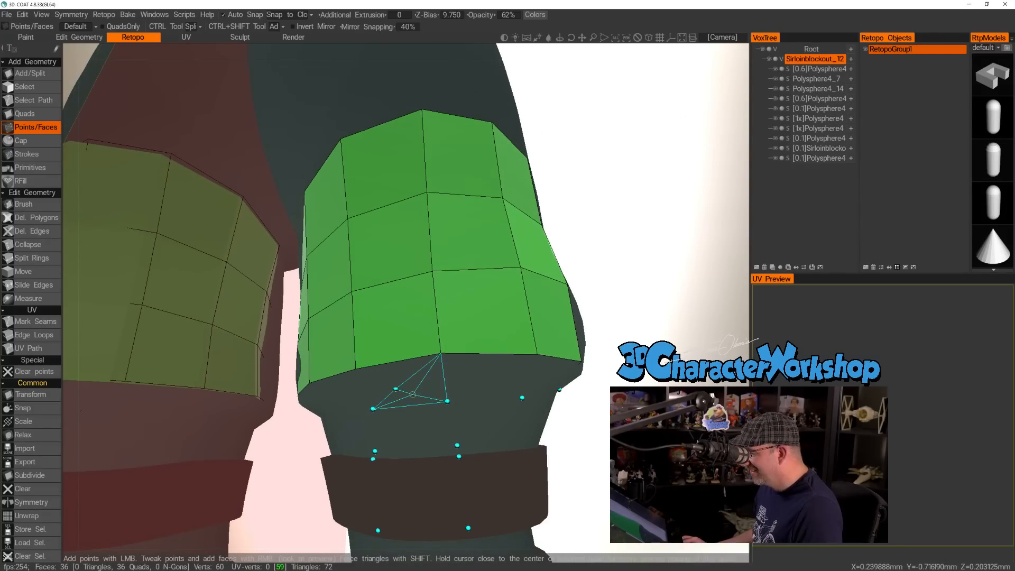
Frame both legs from the front and switch the sculpt to wireframe display to examine its mesh.
{"action": "right_click_drag", "start_coordinate": [621, 275], "coordinate": [587, 255]}
{"action": "left_click_drag", "start_coordinate": [586, 255], "coordinate": [613, 264]}
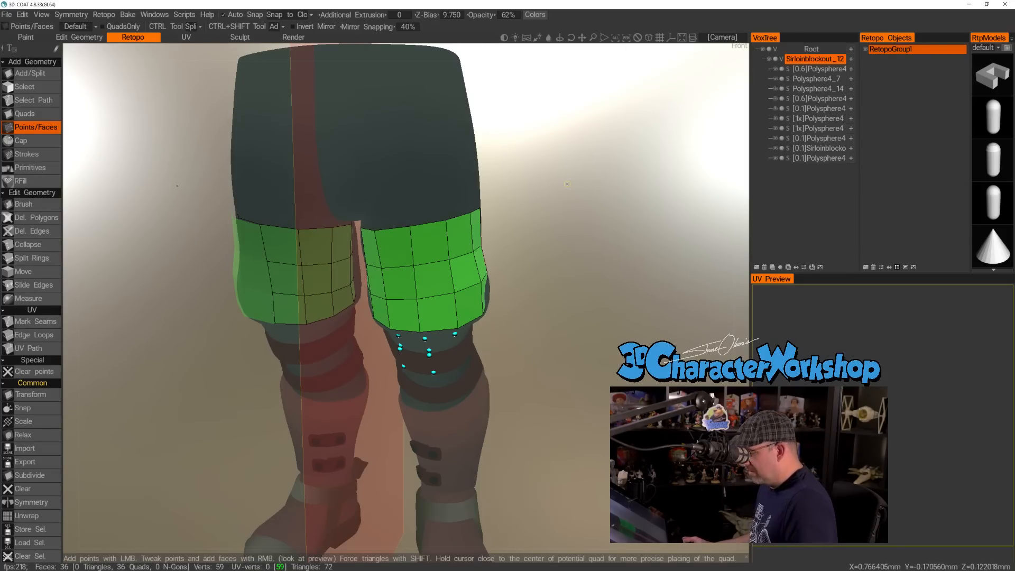
{"action": "key", "text": "2"}
{"action": "key", "text": "6"}
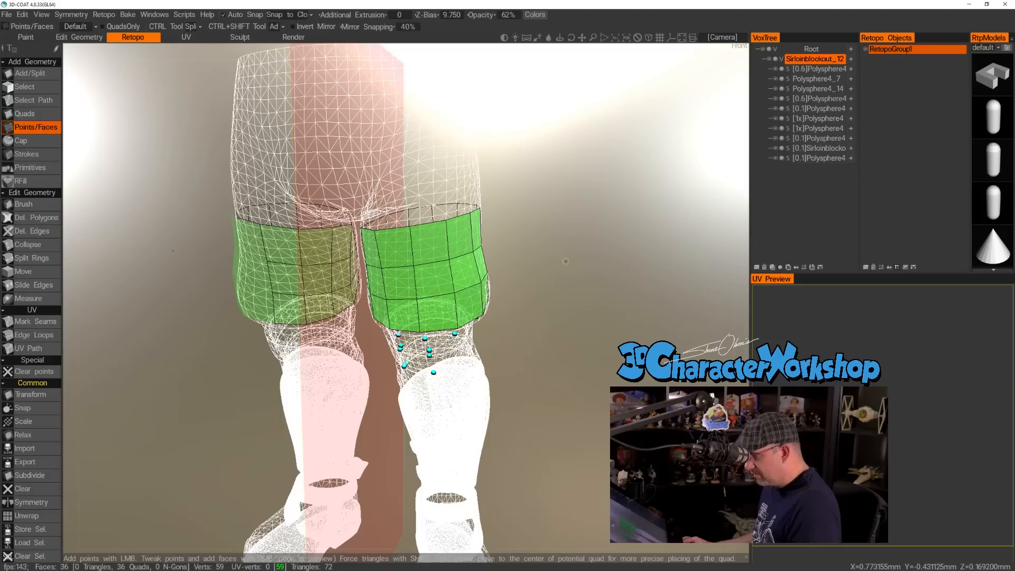
Return the sculpt from wireframe display to its regular shaded display with material colours.
{"action": "key", "text": "5"}
{"action": "key", "text": "4"}
{"action": "key", "text": "3"}
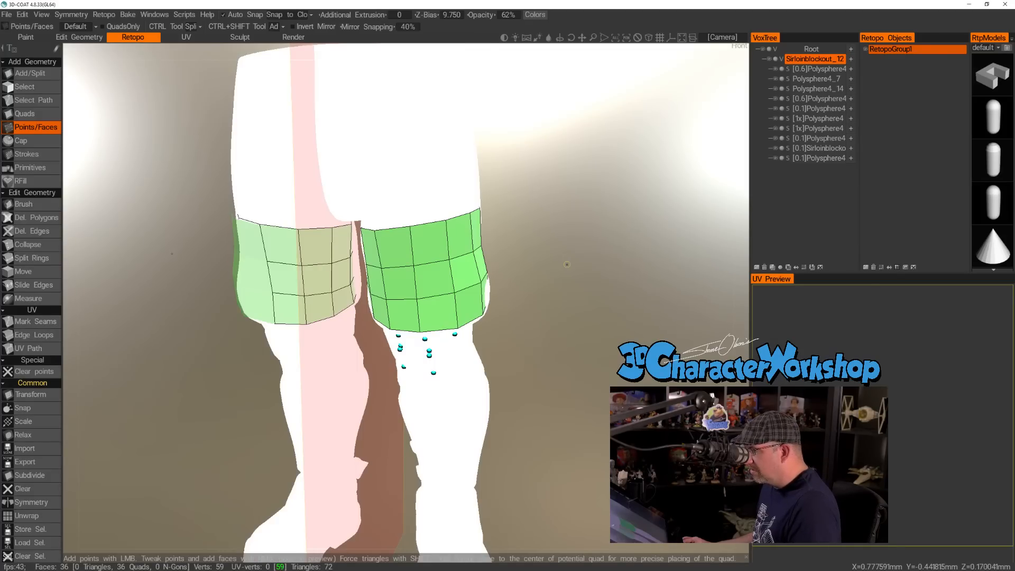
{"action": "key", "text": "5"}
{"action": "key", "text": "3"}
{"action": "key", "text": "1"}
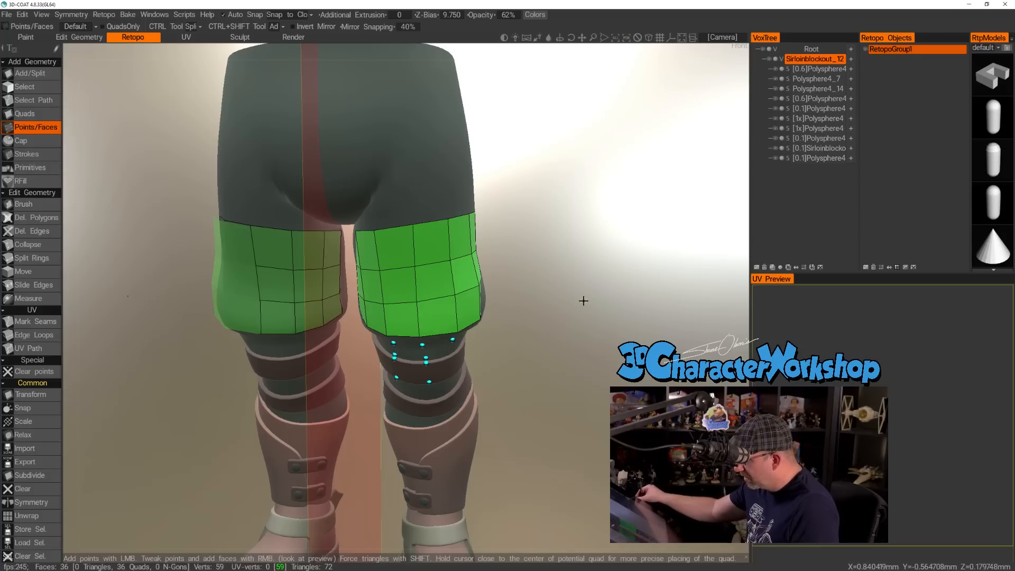
Fill four quads between the front of the thigh section's bottom edge and the points just above the upper strap.
{"action": "left_click_drag", "start_coordinate": [512, 384], "coordinate": [557, 340]}
{"action": "right_click_drag", "start_coordinate": [557, 340], "coordinate": [573, 417]}
{"action": "left_click_drag", "start_coordinate": [574, 417], "coordinate": [572, 396]}
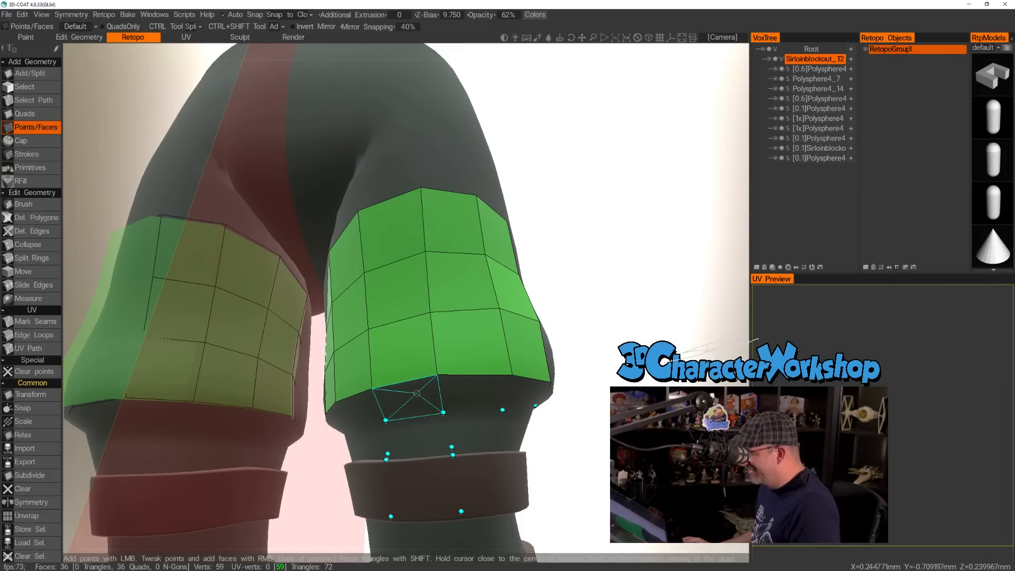
{"action": "right_click", "coordinate": [415, 395]}
{"action": "right_click", "coordinate": [473, 395]}
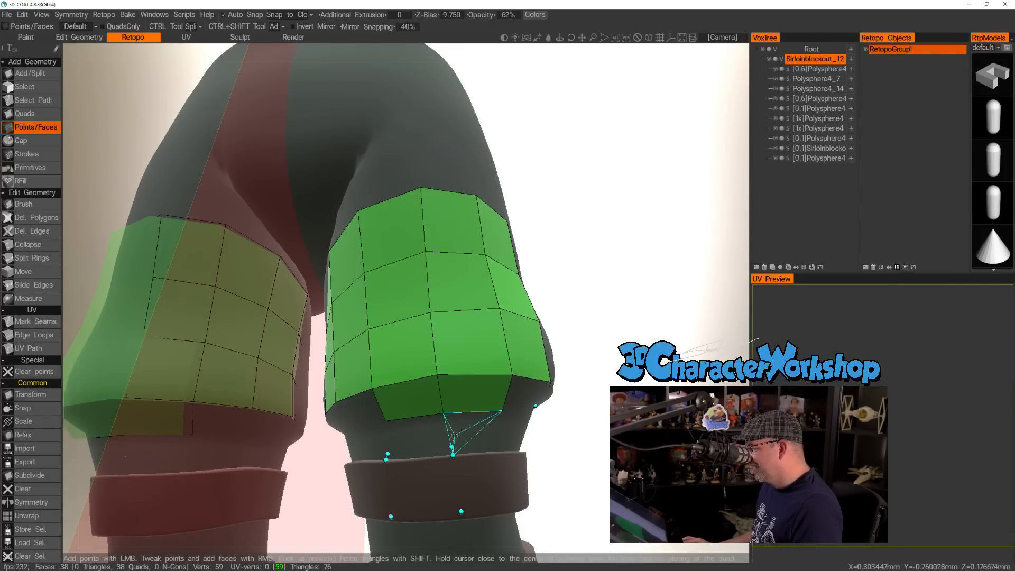
{"action": "right_click", "coordinate": [417, 433]}
{"action": "left_click_drag", "start_coordinate": [576, 418], "coordinate": [598, 423]}
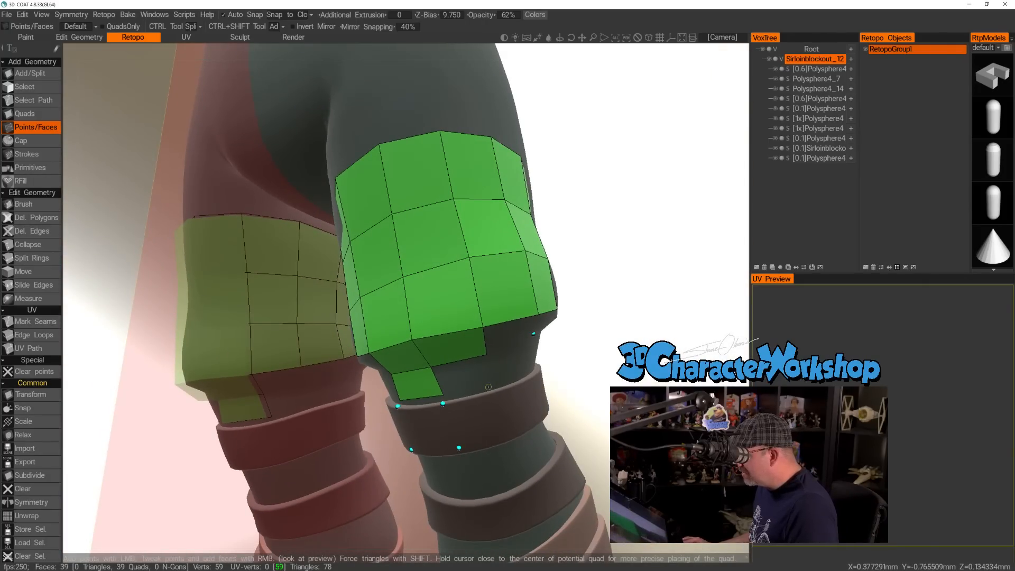
{"action": "right_click", "coordinate": [453, 378]}
Add a point on the upper strap's top edge and fill two thin quads over the strap's upper lip.
{"action": "left_click_drag", "start_coordinate": [494, 382], "coordinate": [522, 384]}
{"action": "left_click", "coordinate": [486, 378]}
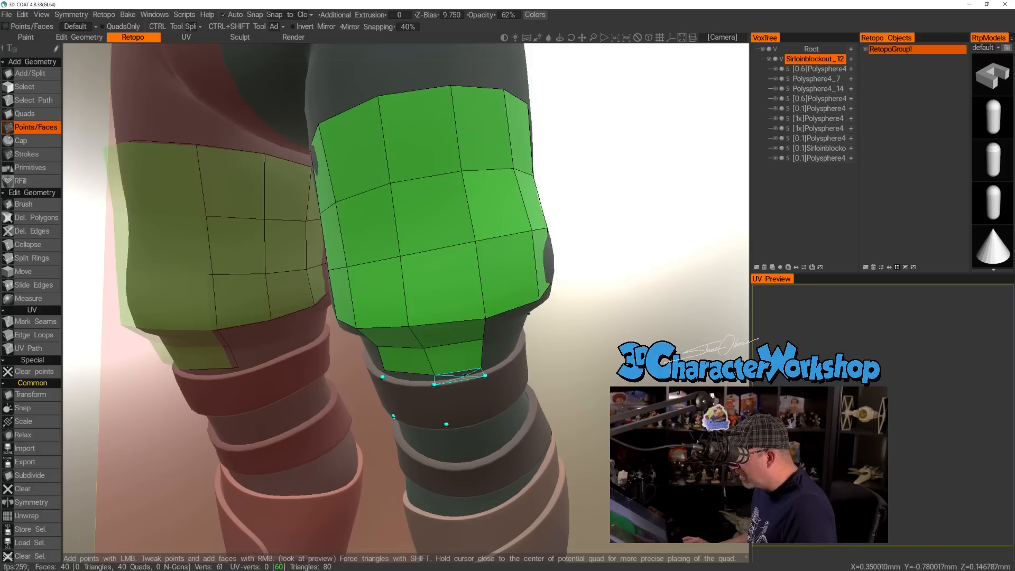
{"action": "right_click", "coordinate": [458, 377]}
{"action": "right_click", "coordinate": [410, 380]}
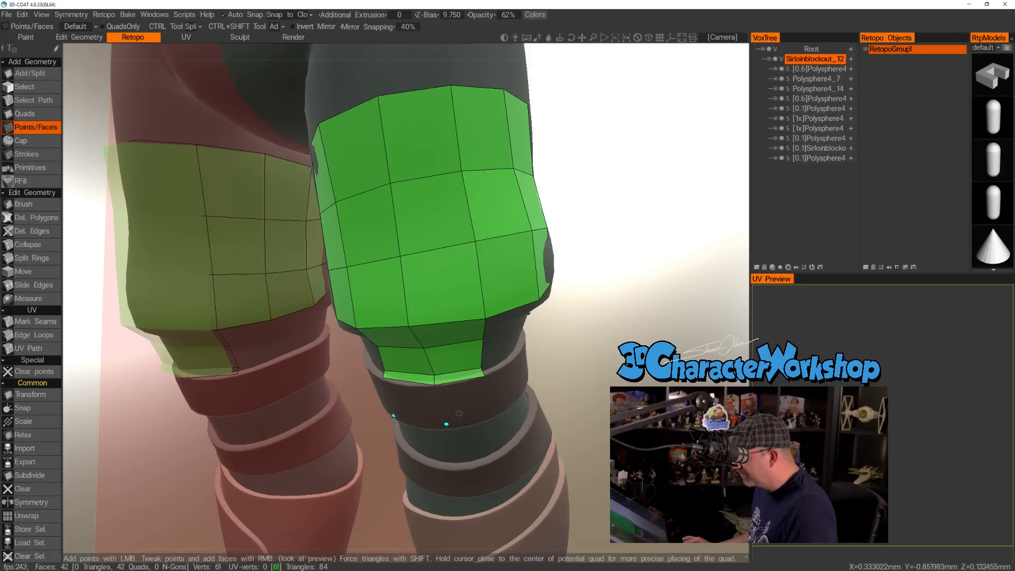
Add a point on the upper strap's bottom edge and fill two quads across the front of the strap.
{"action": "left_click", "coordinate": [489, 416]}
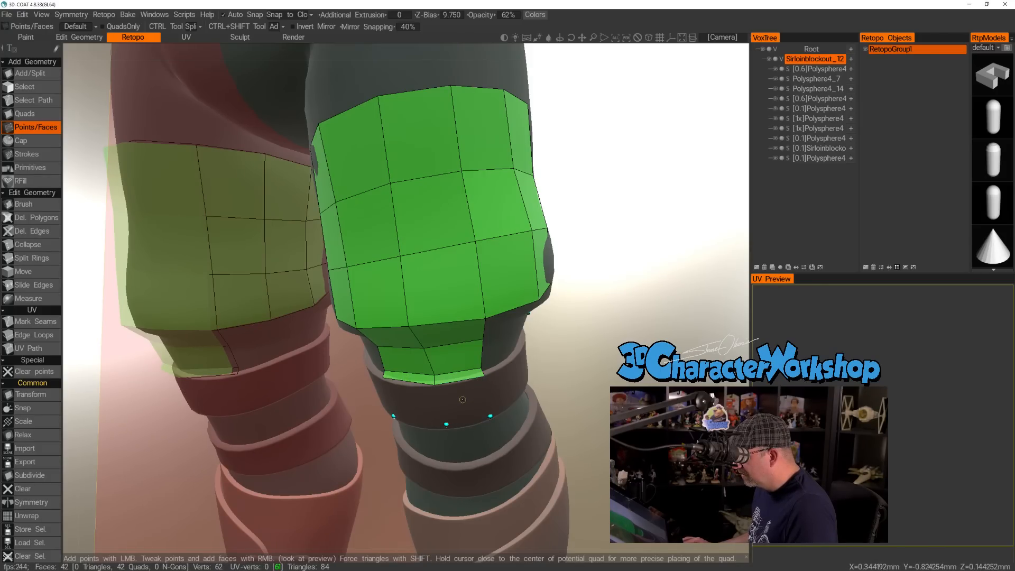
{"action": "right_click_drag", "start_coordinate": [463, 400], "coordinate": [471, 399]}
{"action": "right_click", "coordinate": [465, 411]}
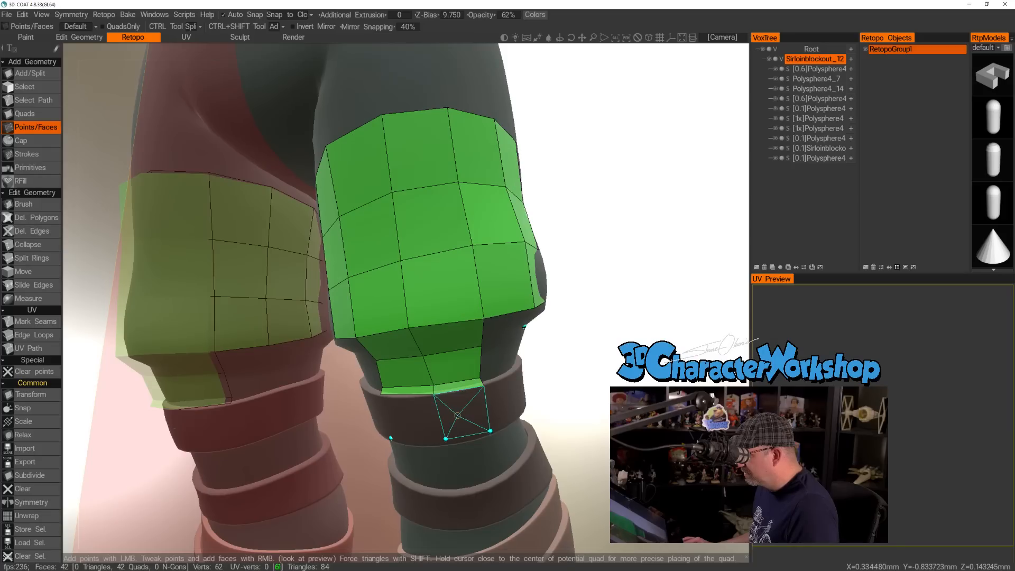
{"action": "right_click", "coordinate": [413, 416]}
Place points beneath the upper strap's bottom edge and fill two quads that wrap under it at the front.
{"action": "left_click_drag", "start_coordinate": [616, 350], "coordinate": [363, 389]}
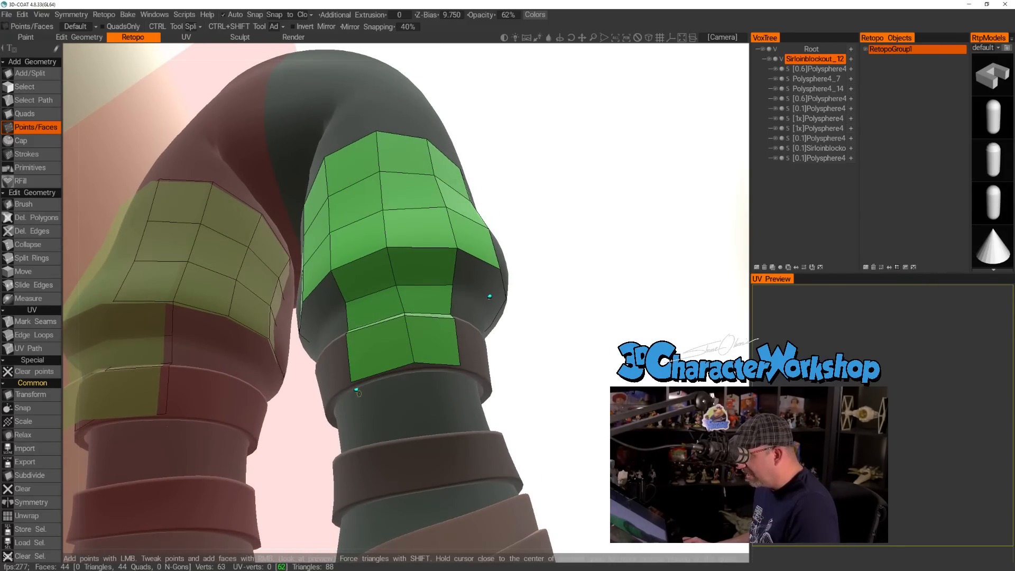
{"action": "left_click", "coordinate": [356, 392]}
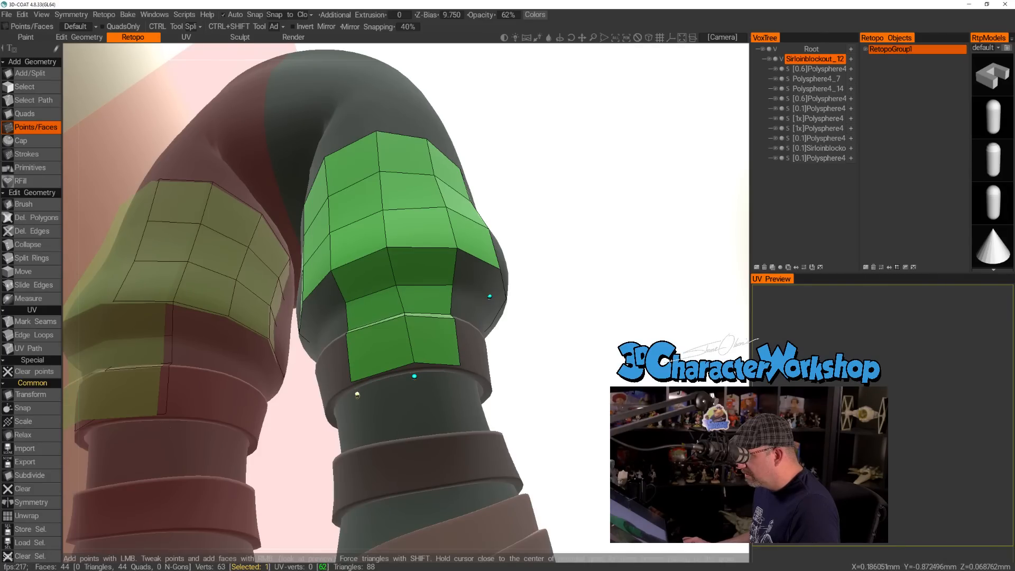
{"action": "right_click", "coordinate": [380, 381]}
{"action": "left_click_drag", "start_coordinate": [608, 376], "coordinate": [466, 403]}
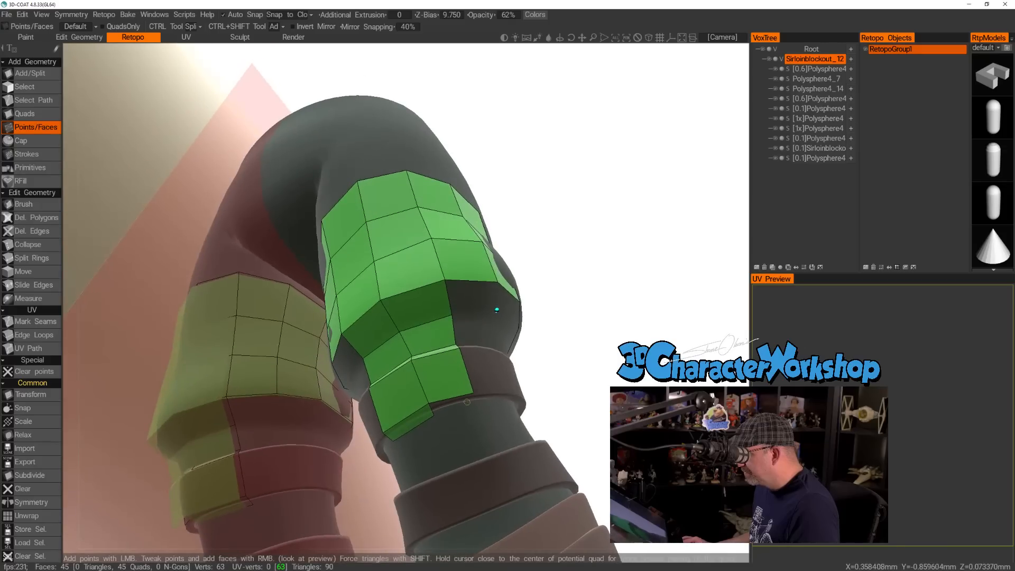
{"action": "right_click", "coordinate": [476, 405]}
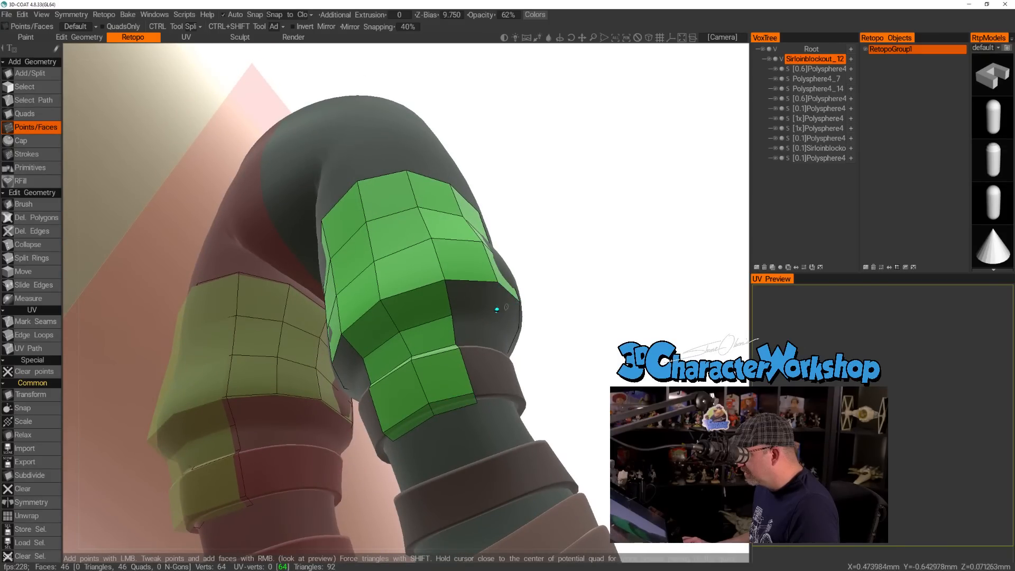
Continue the quad row beneath the thigh section around the leg's outer side, adjusting the corner vertex and adding points.
{"action": "right_click", "coordinate": [497, 309]}
{"action": "left_click_drag", "start_coordinate": [608, 317], "coordinate": [488, 286]}
{"action": "left_click", "coordinate": [424, 262]}
{"action": "left_click_drag", "start_coordinate": [511, 281], "coordinate": [435, 291]}
{"action": "scroll", "coordinate": [435, 291], "scroll_direction": "up", "scroll_amount": 2}
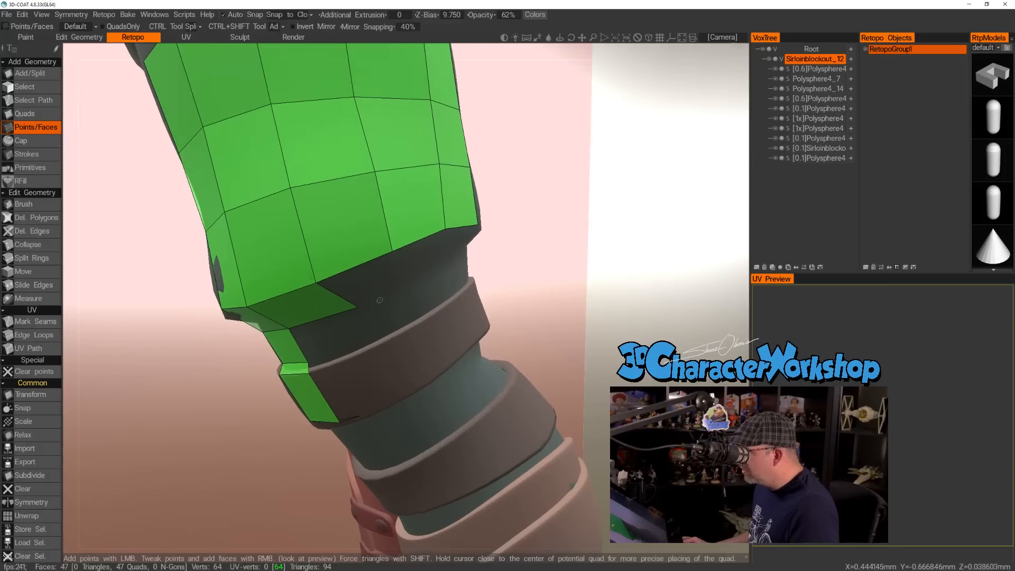
{"action": "left_click", "coordinate": [345, 309]}
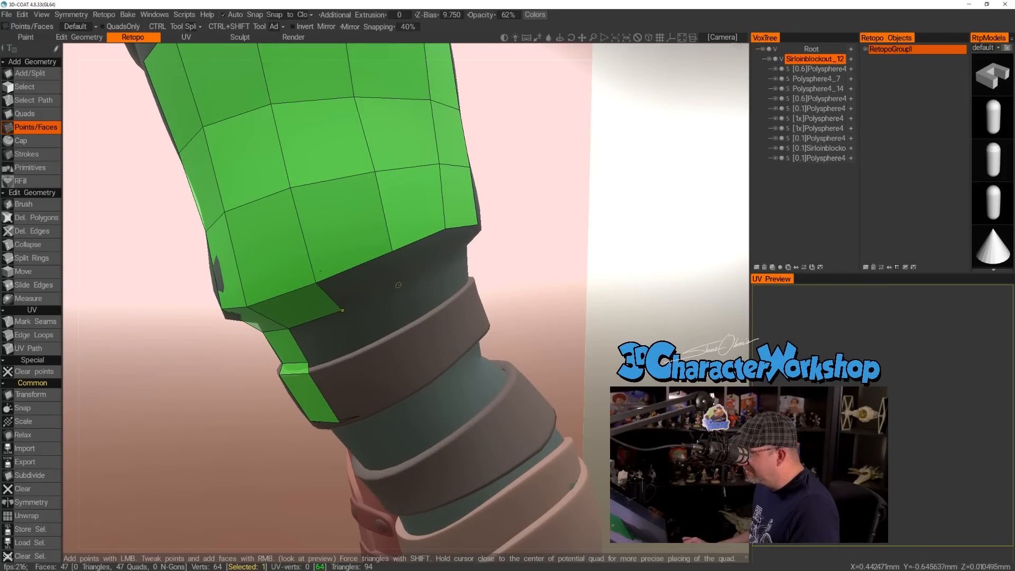
{"action": "left_click", "coordinate": [370, 285]}
{"action": "left_click_drag", "start_coordinate": [400, 288], "coordinate": [534, 251]}
{"action": "left_click", "coordinate": [534, 250]}
Place points along the upper strap's top edge on the outer side and fill quads down to the strap and over its lip.
{"action": "left_click_drag", "start_coordinate": [492, 278], "coordinate": [444, 319]}
{"action": "left_click", "coordinate": [445, 321]}
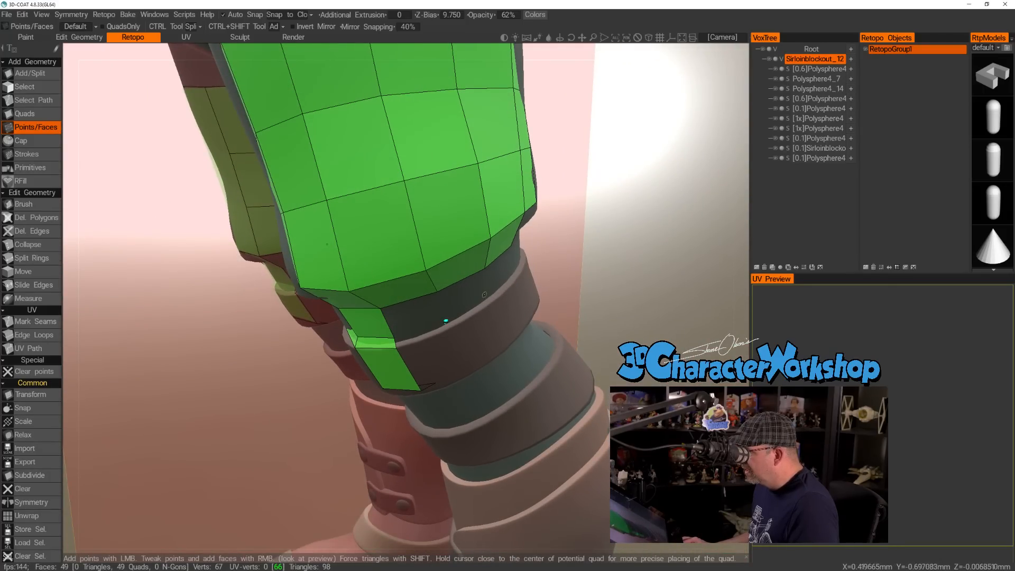
{"action": "left_click", "coordinate": [490, 292]}
{"action": "right_click", "coordinate": [464, 299]}
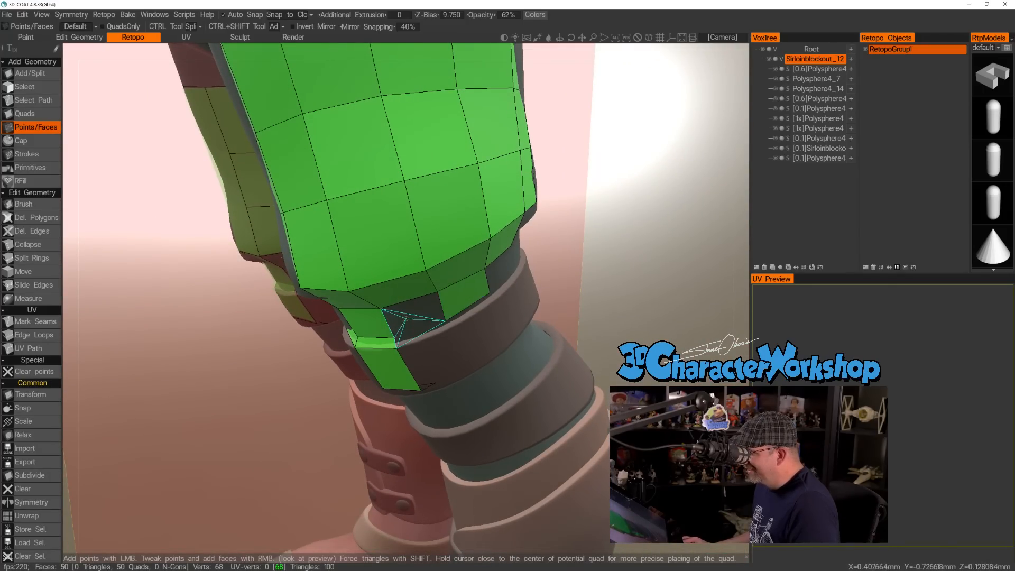
{"action": "right_click", "coordinate": [415, 314]}
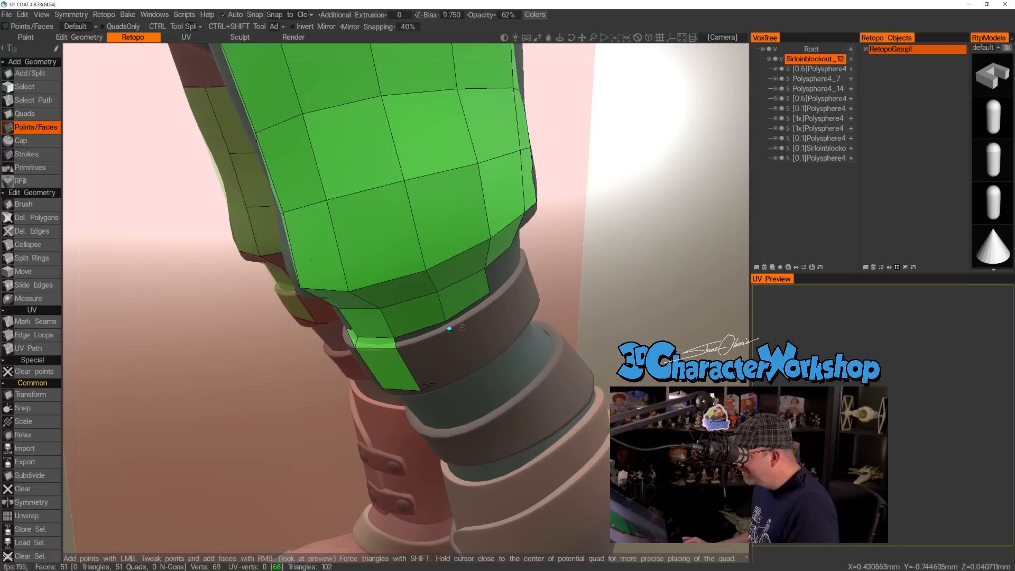
{"action": "right_click", "coordinate": [471, 309]}
{"action": "right_click", "coordinate": [421, 333]}
Place two points on the upper strap's bottom edge on the outer side and fill two quads across the band.
{"action": "left_click_drag", "start_coordinate": [598, 297], "coordinate": [573, 346]}
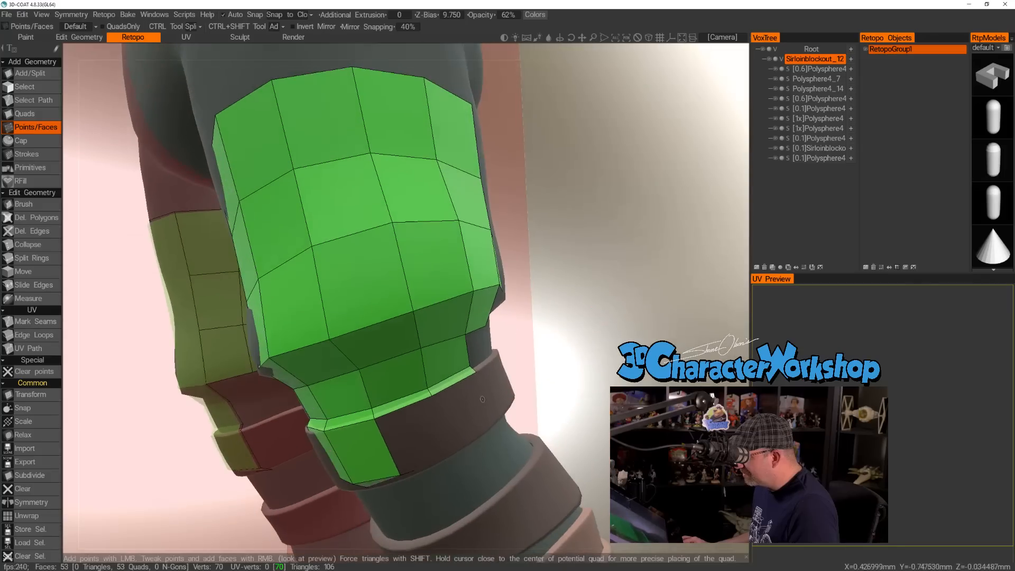
{"action": "left_click", "coordinate": [454, 450]}
{"action": "left_click_drag", "start_coordinate": [459, 446], "coordinate": [561, 398]}
{"action": "left_click", "coordinate": [581, 411]}
{"action": "middle_click_drag", "start_coordinate": [572, 361], "coordinate": [461, 330]}
{"action": "left_click_drag", "start_coordinate": [456, 330], "coordinate": [422, 346]}
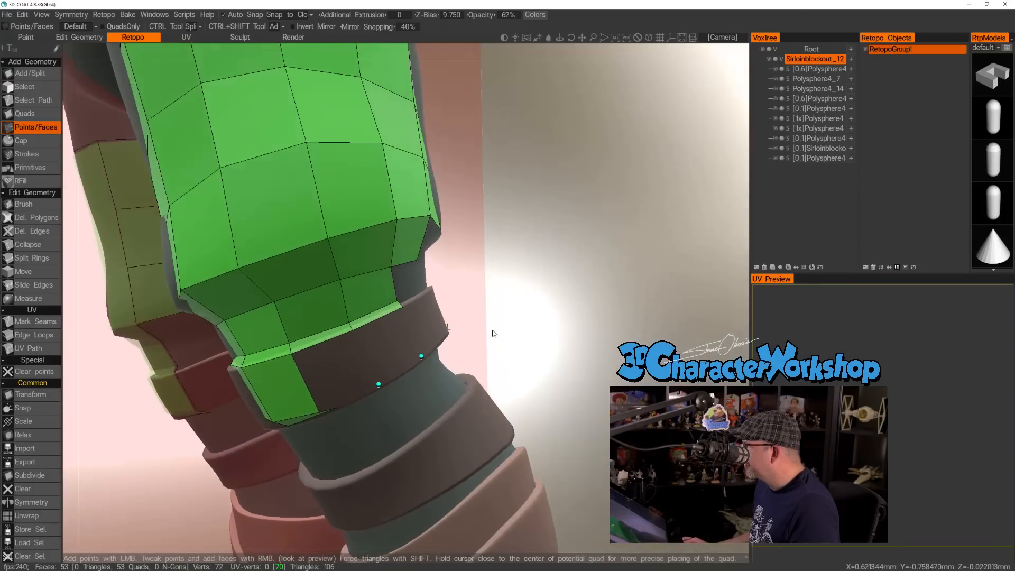
{"action": "right_click", "coordinate": [333, 363]}
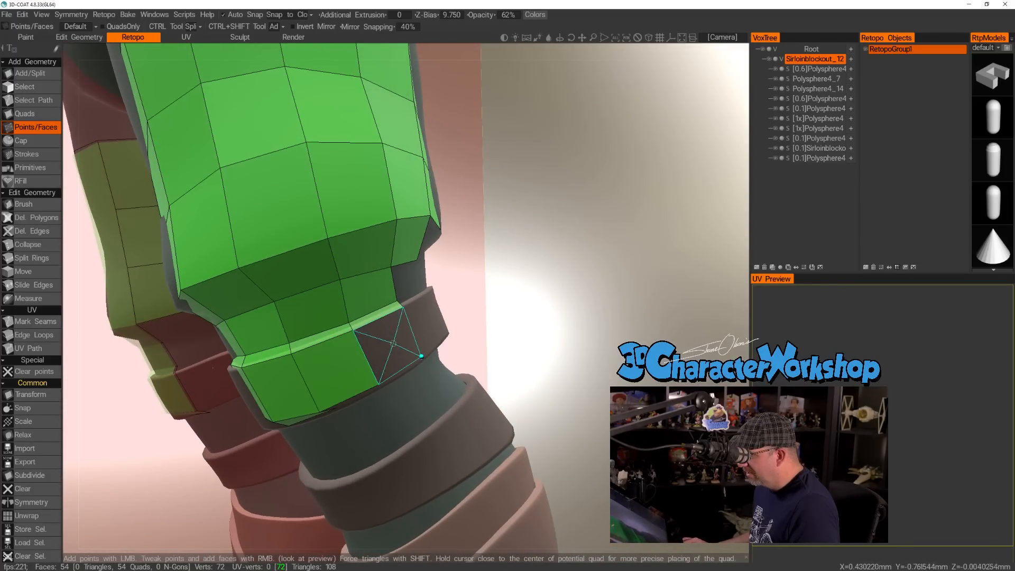
{"action": "right_click", "coordinate": [387, 346]}
Add a point beneath the upper strap on the outer side and fill two quads wrapping under its bottom edge.
{"action": "left_click_drag", "start_coordinate": [518, 336], "coordinate": [465, 335]}
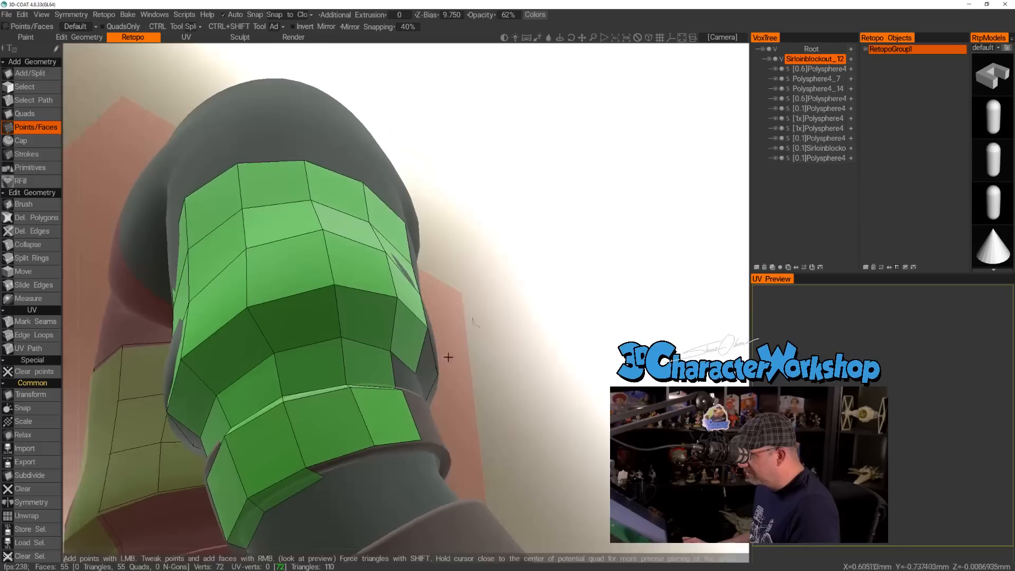
{"action": "left_click", "coordinate": [416, 452]}
{"action": "right_click", "coordinate": [401, 449]}
{"action": "right_click", "coordinate": [350, 464]}
Place points toward the back of the upper strap and fill the next column of four quads from above the strap to beneath it.
{"action": "left_click_drag", "start_coordinate": [608, 359], "coordinate": [399, 354]}
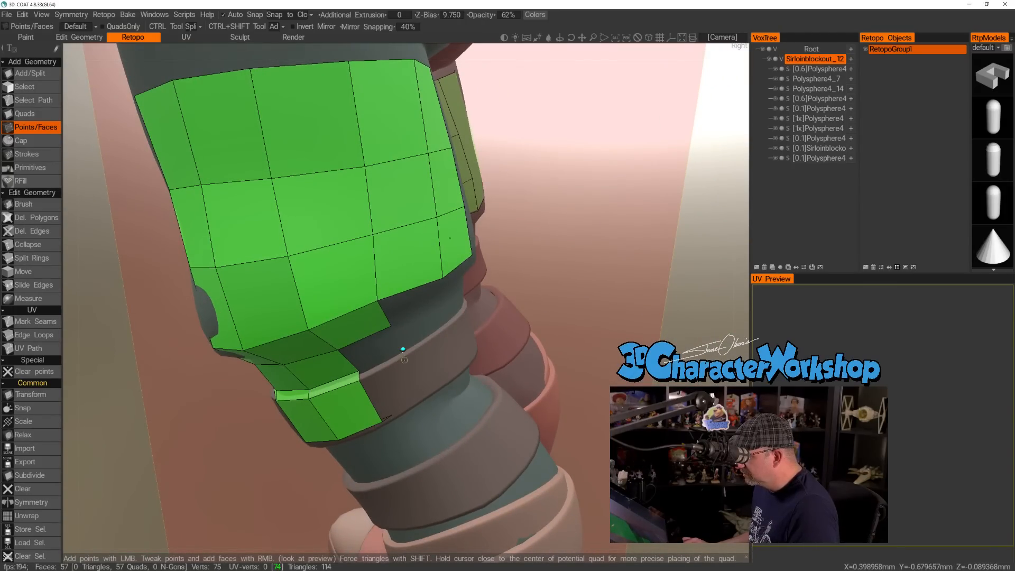
{"action": "left_click_drag", "start_coordinate": [496, 373], "coordinate": [451, 457]}
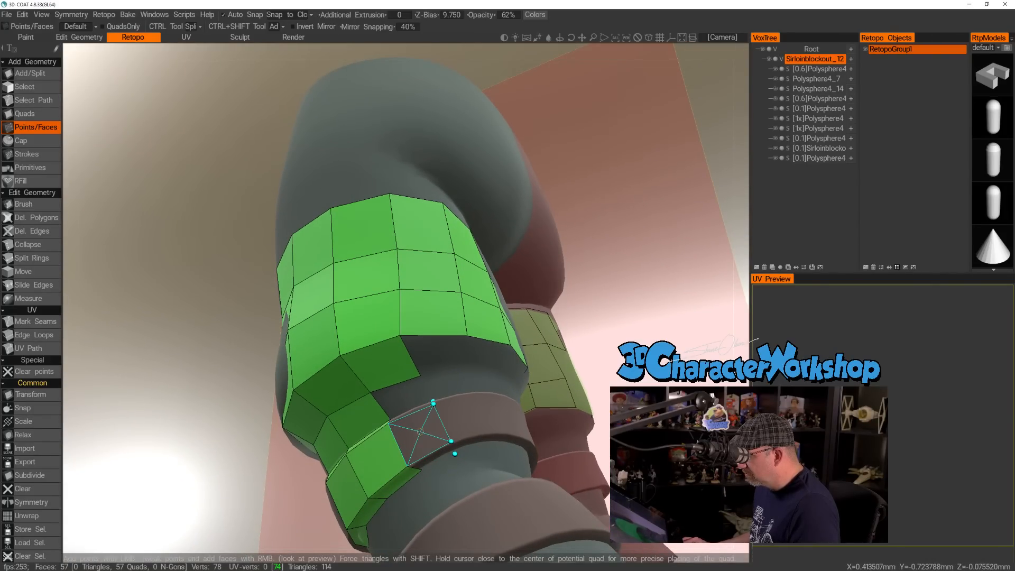
{"action": "left_click", "coordinate": [417, 432]}
{"action": "right_click", "coordinate": [430, 458]}
{"action": "left_click_drag", "start_coordinate": [445, 368], "coordinate": [481, 380], "text": "alt"}
{"action": "right_click", "coordinate": [407, 443]}
{"action": "right_click", "coordinate": [394, 427]}
Place points below the back of the thigh section and fill two quads along its tapering underside.
{"action": "left_click_drag", "start_coordinate": [483, 417], "coordinate": [328, 311], "text": "alt"}
{"action": "scroll", "coordinate": [336, 315], "scroll_direction": "up", "scroll_amount": 4}
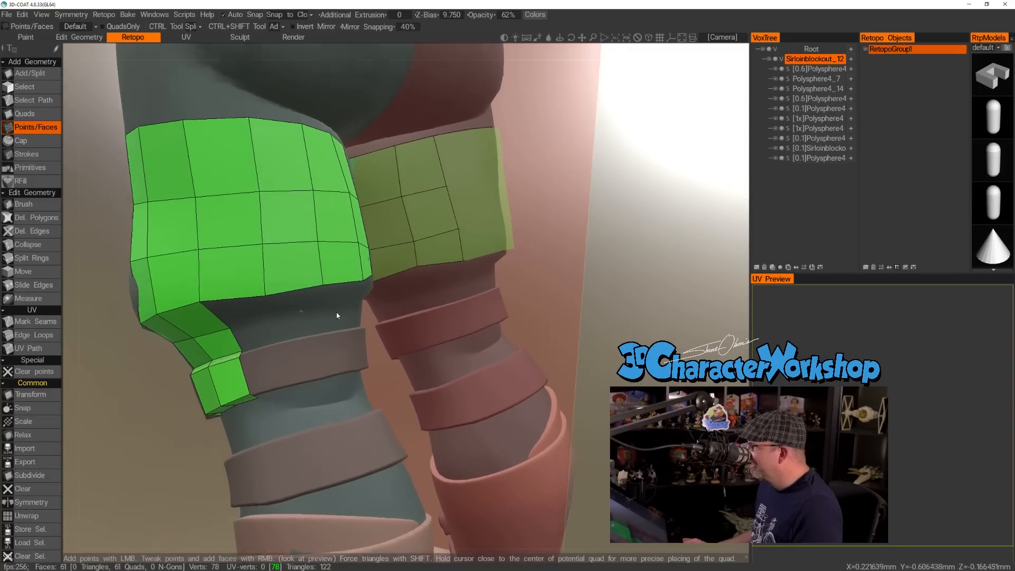
{"action": "left_click", "coordinate": [308, 313]}
{"action": "right_click", "coordinate": [276, 303]}
{"action": "right_click", "coordinate": [208, 313]}
Extend the underside quad row with two more quads from the back toward the inner side of the thigh section.
{"action": "left_click_drag", "start_coordinate": [370, 319], "coordinate": [302, 314], "text": "alt"}
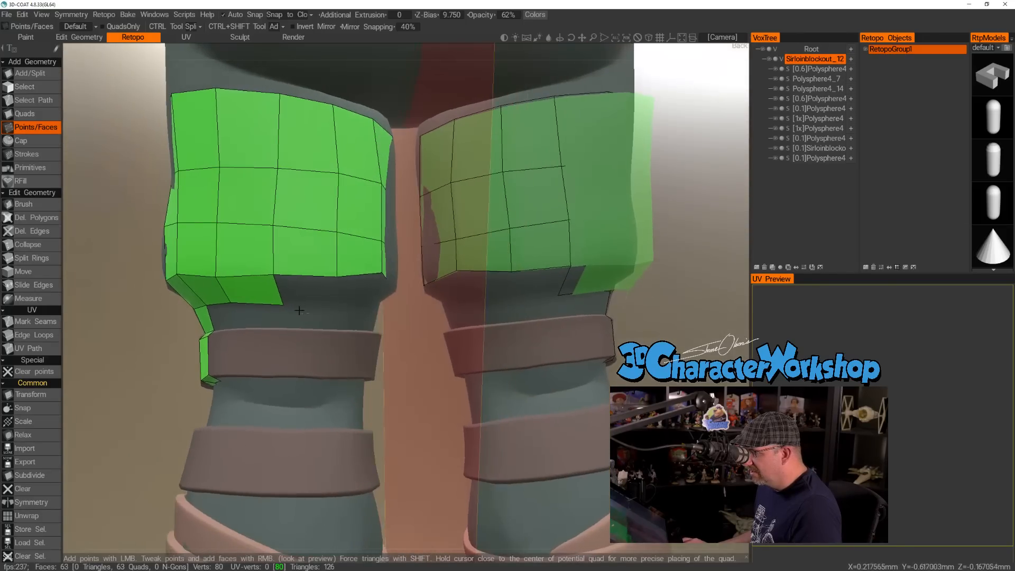
{"action": "left_click", "coordinate": [214, 274]}
{"action": "left_click", "coordinate": [334, 306]}
{"action": "right_click", "coordinate": [307, 291]}
{"action": "left_click_drag", "start_coordinate": [299, 291], "coordinate": [359, 296], "text": "alt"}
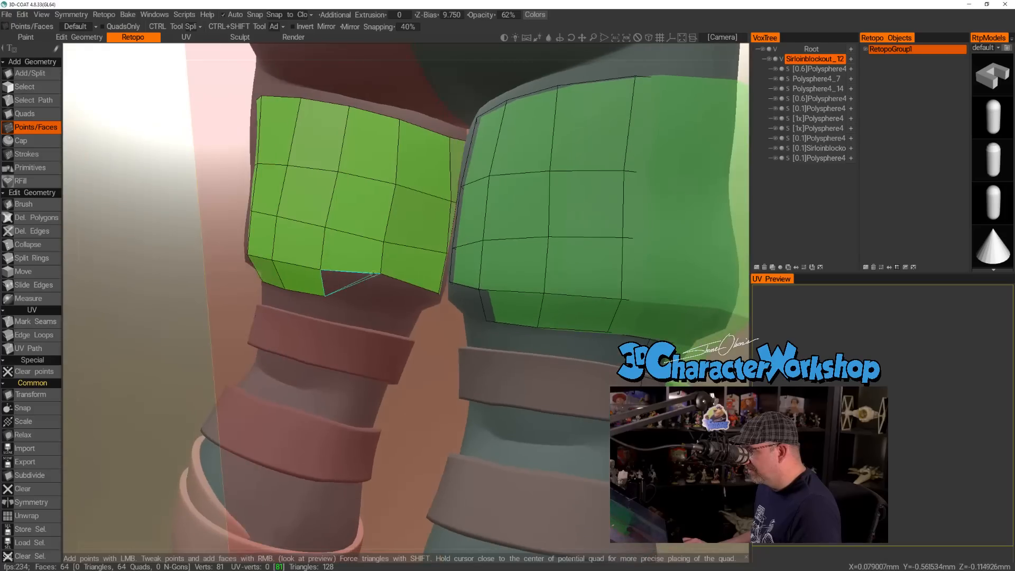
{"action": "left_click", "coordinate": [374, 302]}
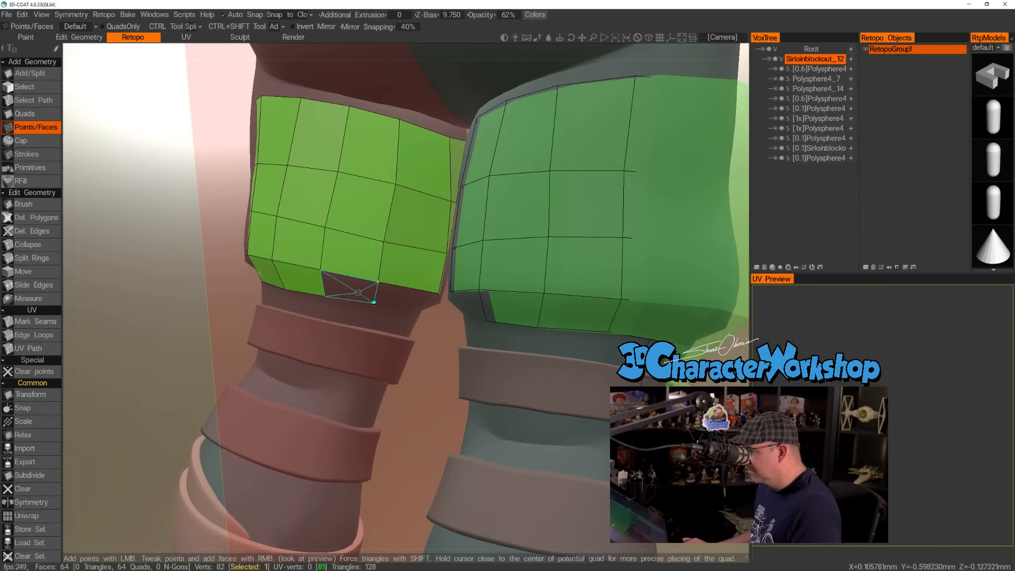
{"action": "right_click", "coordinate": [357, 292]}
{"action": "left_click_drag", "start_coordinate": [358, 292], "coordinate": [401, 311], "text": "alt"}
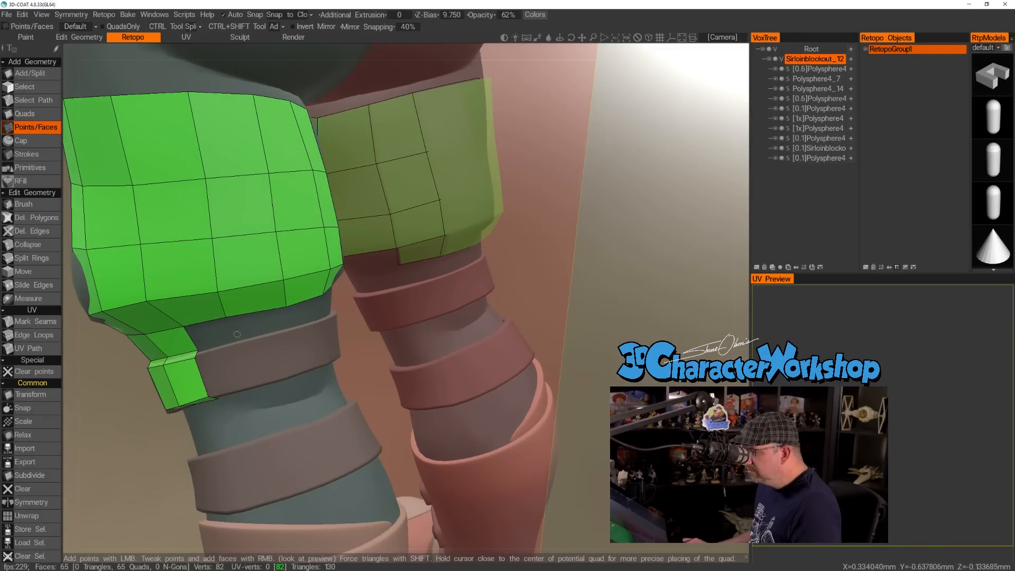
Place two points just above the upper strap at the back and fill two quads between them and the thigh underside.
{"action": "left_click_drag", "start_coordinate": [237, 334], "coordinate": [239, 338], "text": "alt"}
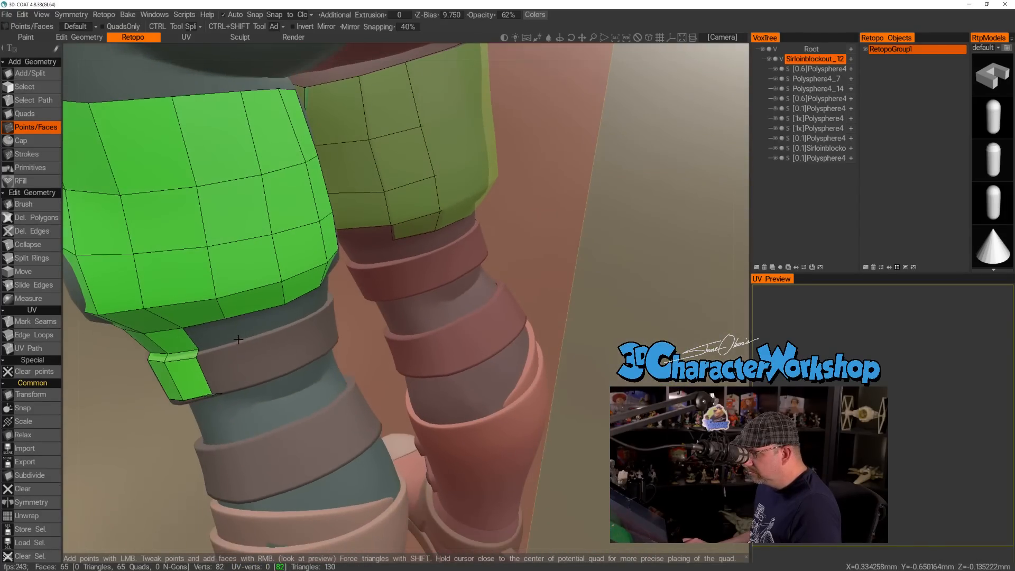
{"action": "left_click", "coordinate": [286, 324]}
{"action": "right_click", "coordinate": [259, 322]}
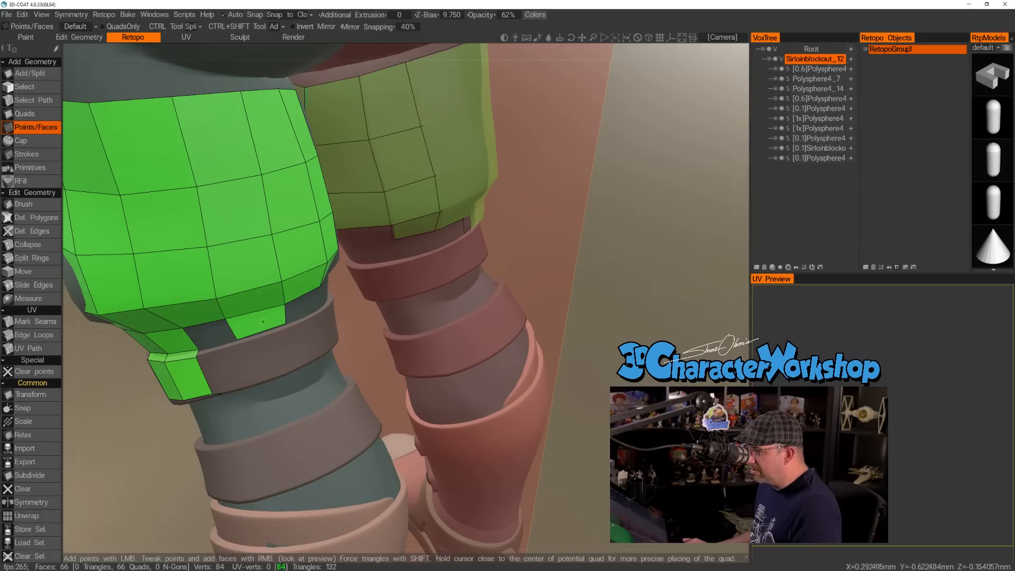
{"action": "right_click", "coordinate": [212, 334]}
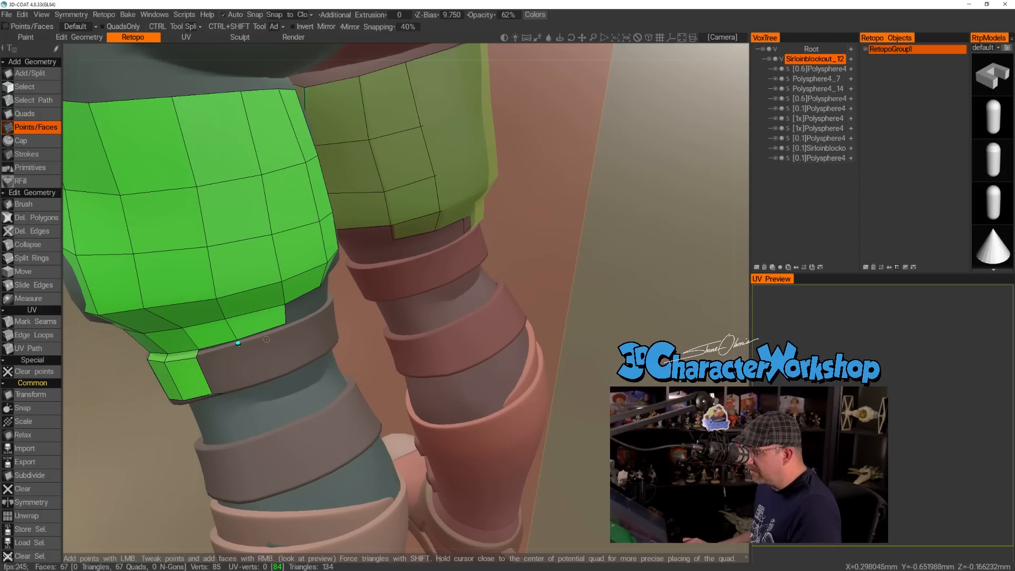
Place points along the upper strap's top and bottom edges at the back and fill two quads across the band.
{"action": "left_click_drag", "start_coordinate": [285, 328], "coordinate": [259, 319], "text": "alt"}
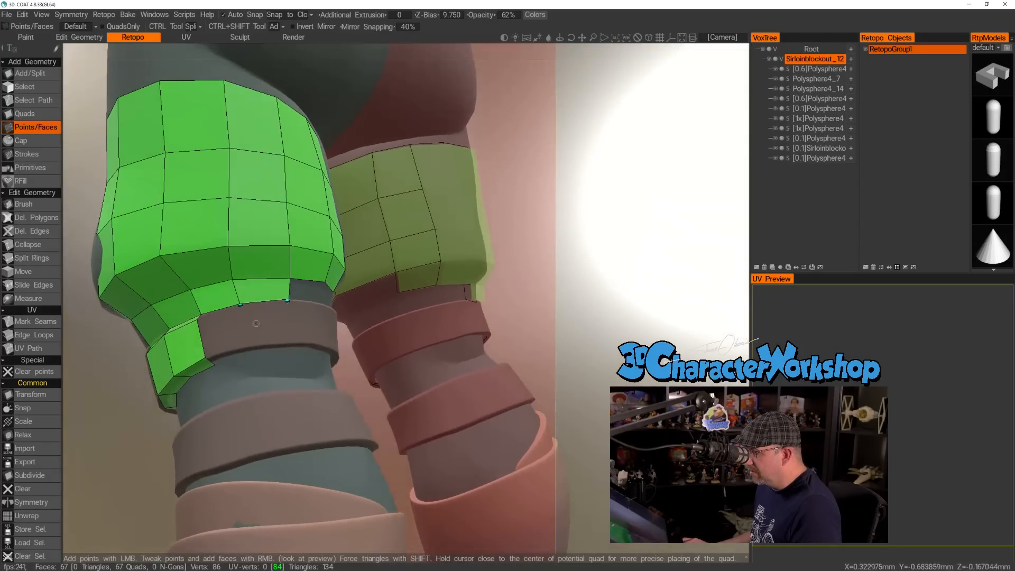
{"action": "left_click", "coordinate": [247, 345]}
{"action": "left_click", "coordinate": [295, 343]}
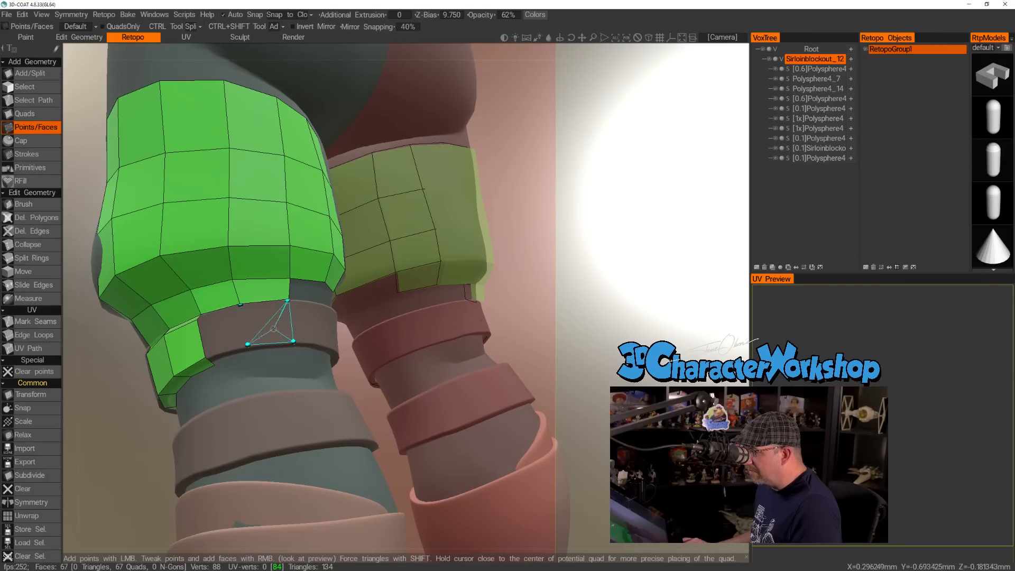
{"action": "right_click", "coordinate": [267, 323]}
{"action": "right_click", "coordinate": [221, 331]}
{"action": "left_click_drag", "start_coordinate": [259, 279], "coordinate": [232, 264], "text": "alt"}
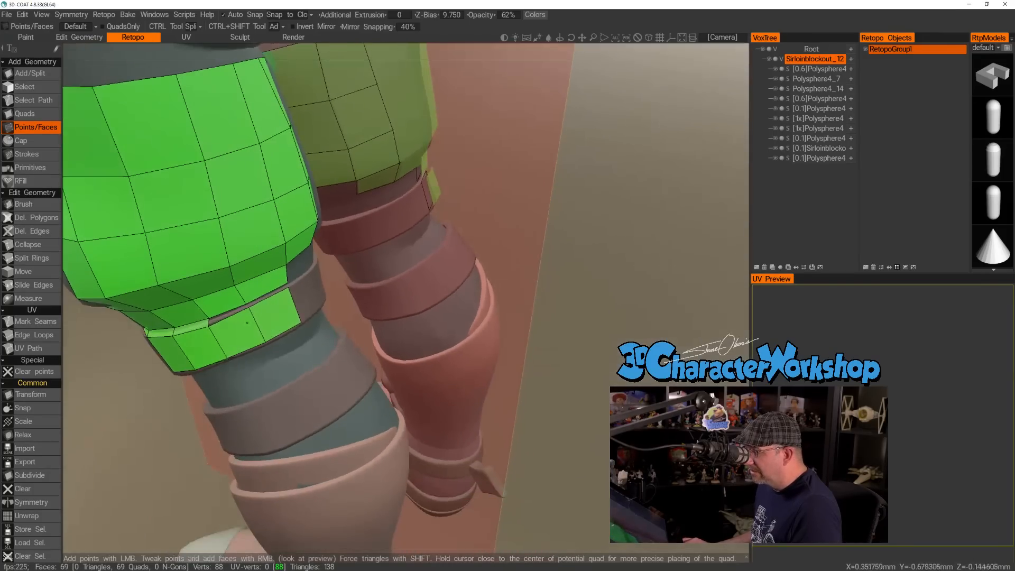
Fill two quads bridging the section above to the upper strap's top edge at the back, and two more under its lower edge.
{"action": "right_click", "coordinate": [235, 312]}
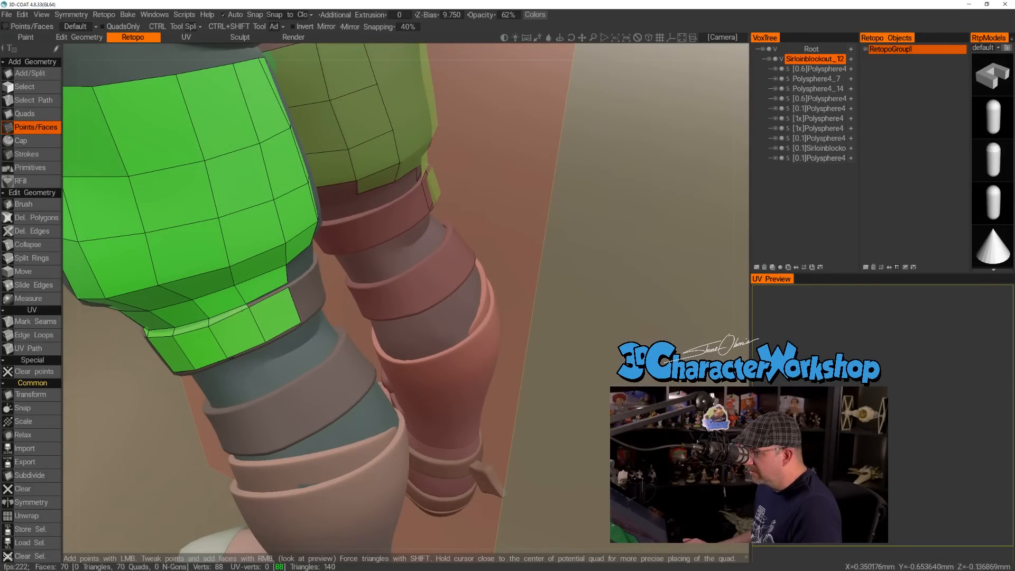
{"action": "right_click", "coordinate": [264, 297]}
{"action": "left_click_drag", "start_coordinate": [265, 296], "coordinate": [243, 259], "text": "alt"}
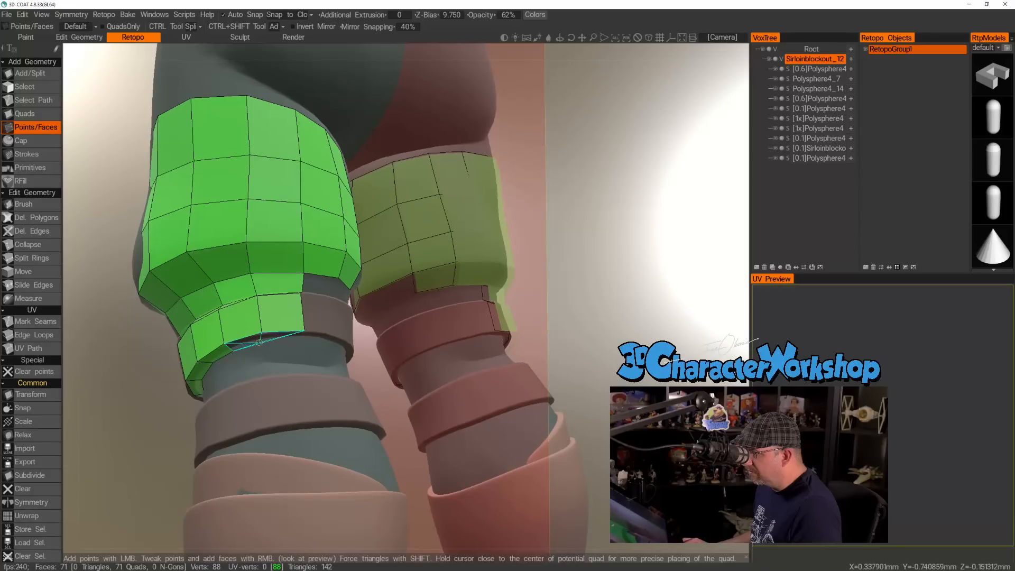
{"action": "left_click", "coordinate": [264, 340]}
{"action": "right_click", "coordinate": [285, 337]}
{"action": "right_click", "coordinate": [246, 344]}
Place points just above the upper strap and on its top rim toward the inner side, filling two quads in each row.
{"action": "left_click_drag", "start_coordinate": [320, 283], "coordinate": [282, 315], "text": "alt"}
{"action": "left_click_drag", "start_coordinate": [351, 277], "coordinate": [334, 274], "text": "alt"}
{"action": "right_click_drag", "start_coordinate": [334, 274], "coordinate": [349, 278], "text": "alt"}
{"action": "left_click_drag", "start_coordinate": [349, 278], "coordinate": [292, 314], "text": "alt"}
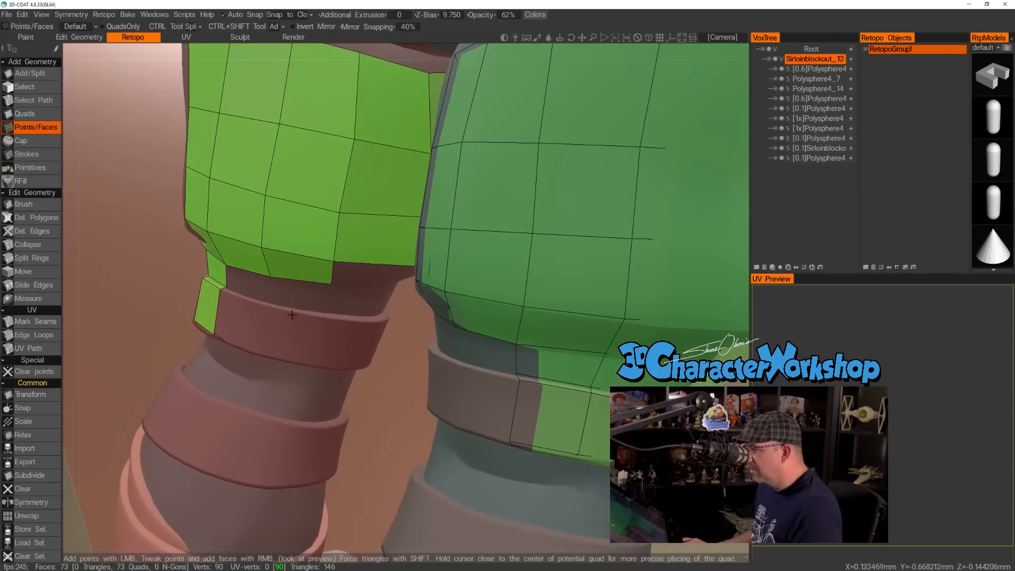
{"action": "left_click", "coordinate": [272, 301]}
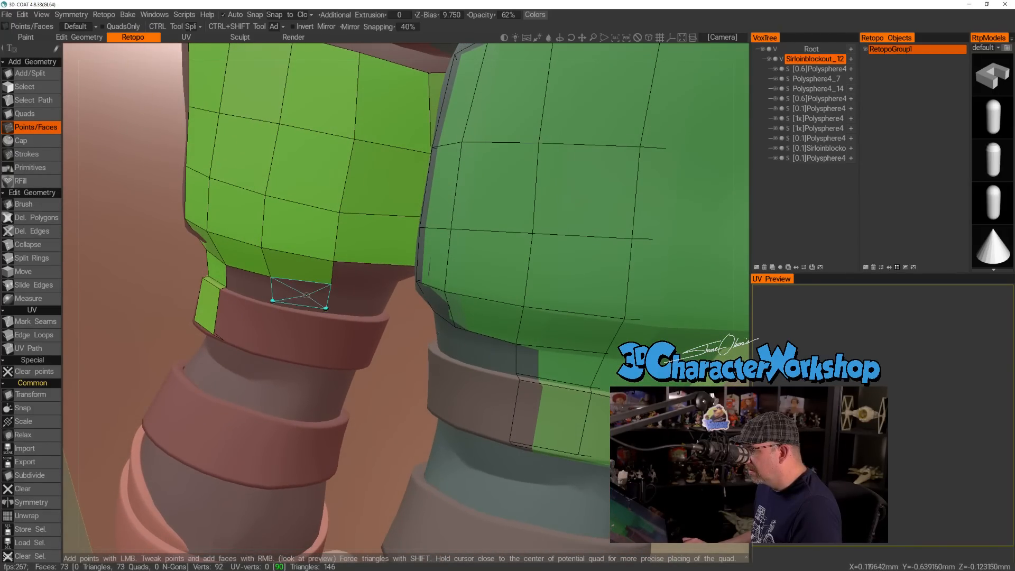
{"action": "left_click", "coordinate": [325, 306]}
{"action": "left_click_drag", "start_coordinate": [272, 306], "coordinate": [269, 304], "text": "alt"}
{"action": "left_click", "coordinate": [322, 315]}
{"action": "right_click", "coordinate": [251, 296]}
Place points along the upper strap's lower edge on the inner side and fill two quads across the band.
{"action": "left_click_drag", "start_coordinate": [276, 326], "coordinate": [313, 260], "text": "alt"}
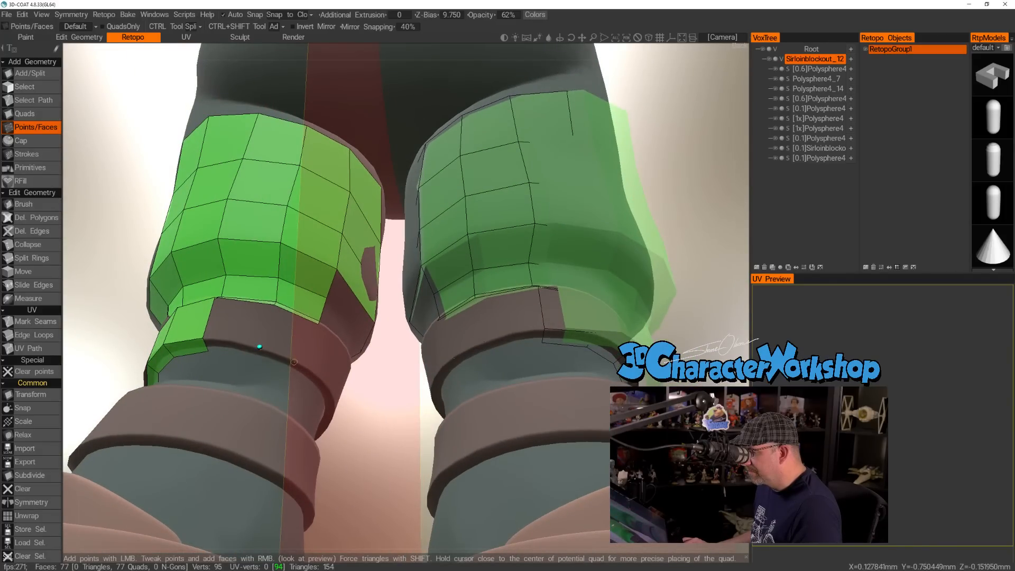
{"action": "right_click", "coordinate": [287, 335]}
{"action": "right_click", "coordinate": [239, 323]}
Place points beneath the front of the thigh section and fill three quads to close its tapering underside row.
{"action": "left_click_drag", "start_coordinate": [241, 323], "coordinate": [190, 206], "text": "alt"}
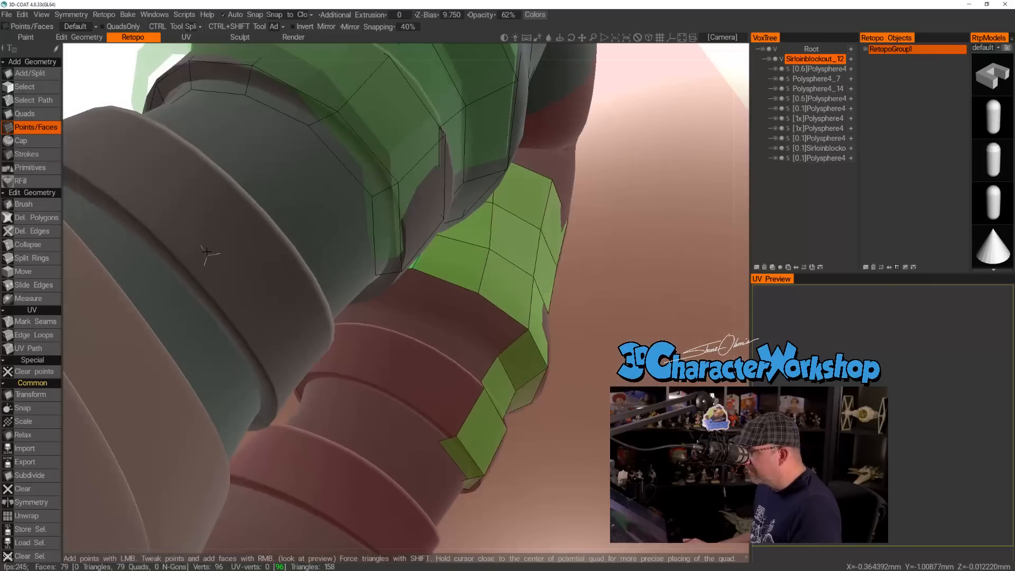
{"action": "left_click_drag", "start_coordinate": [434, 304], "coordinate": [405, 309], "text": "alt"}
{"action": "left_click", "coordinate": [395, 307]}
{"action": "right_click", "coordinate": [495, 328]}
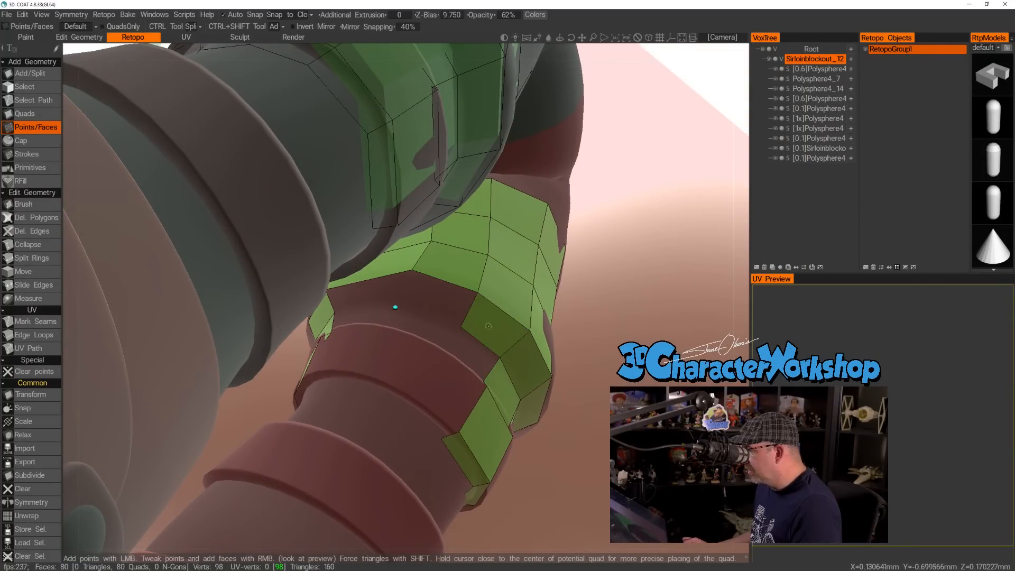
{"action": "right_click", "coordinate": [434, 299]}
{"action": "left_click_drag", "start_coordinate": [362, 293], "coordinate": [483, 329], "text": "alt"}
{"action": "left_click_drag", "start_coordinate": [373, 277], "coordinate": [349, 234], "text": "alt"}
{"action": "left_click_drag", "start_coordinate": [365, 275], "coordinate": [383, 349], "text": "alt"}
{"action": "right_click", "coordinate": [365, 279]}
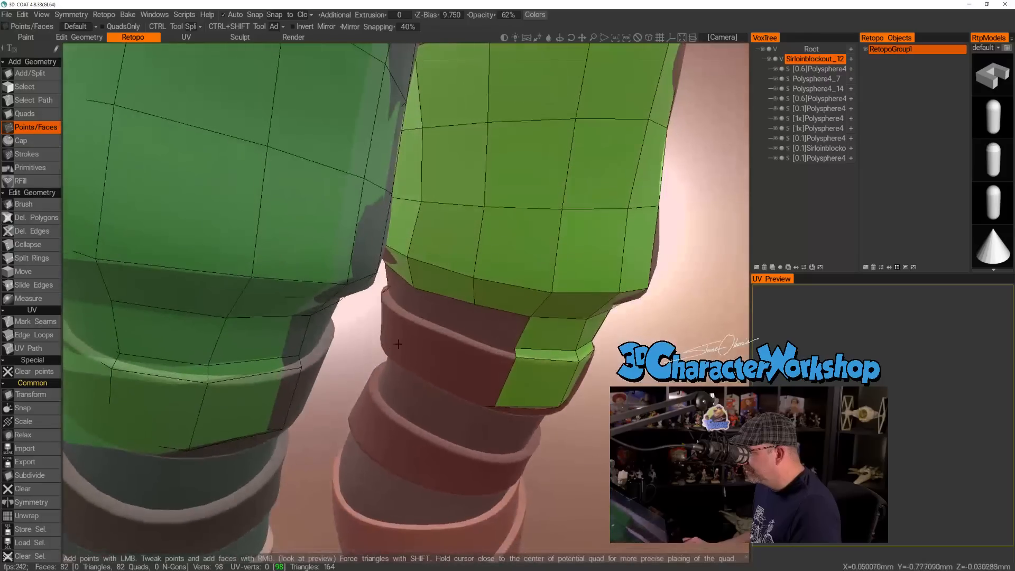
Place two points just above the upper strap at the front and fill two quads between them and the thigh underside.
{"action": "left_click", "coordinate": [409, 311]}
{"action": "left_click", "coordinate": [463, 333]}
{"action": "right_click", "coordinate": [497, 327]}
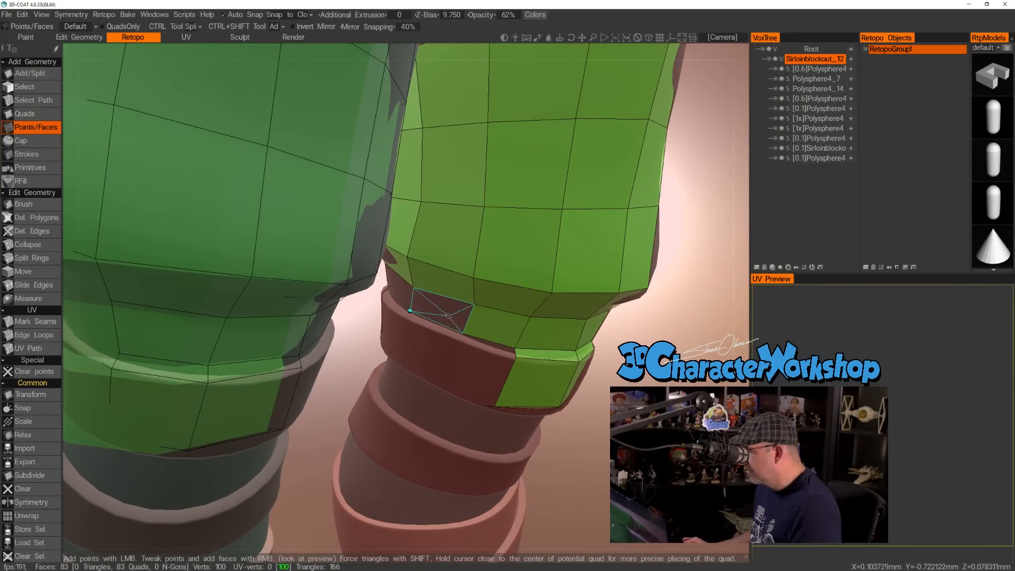
{"action": "right_click", "coordinate": [439, 313]}
Place two points along the upper strap's top rim at the front and fill two narrow quads along the rim.
{"action": "mouse_move", "coordinate": [546, 242]}
{"action": "left_mouse_down", "text": "alt"}
{"action": "mouse_move", "coordinate": [537, 254]}
{"action": "mouse_move", "coordinate": [533, 236]}
{"action": "left_mouse_up", "text": "alt"}
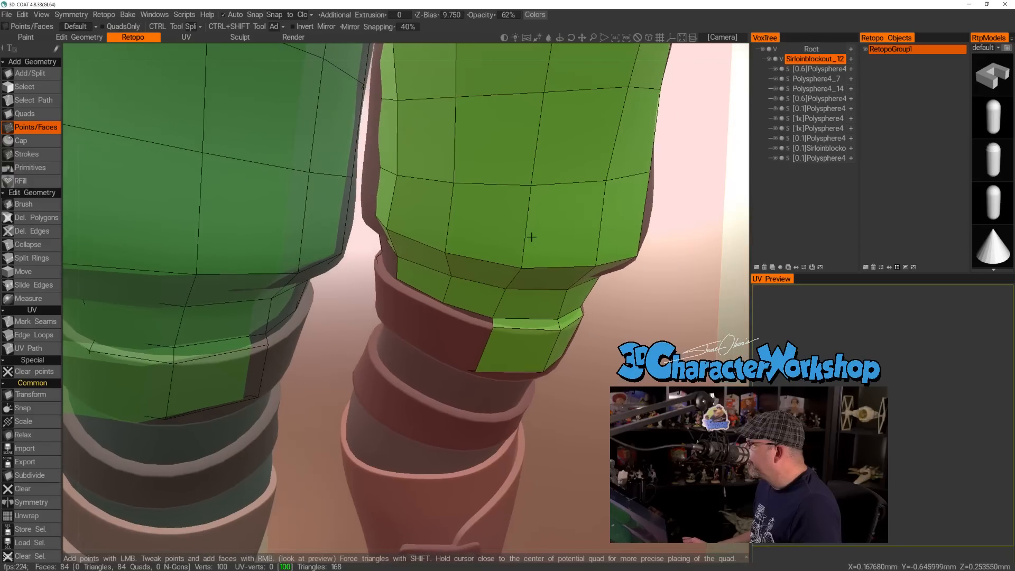
{"action": "right_click_drag", "start_coordinate": [532, 236], "coordinate": [528, 269], "text": "alt"}
{"action": "left_click_drag", "start_coordinate": [528, 269], "coordinate": [521, 243], "text": "alt"}
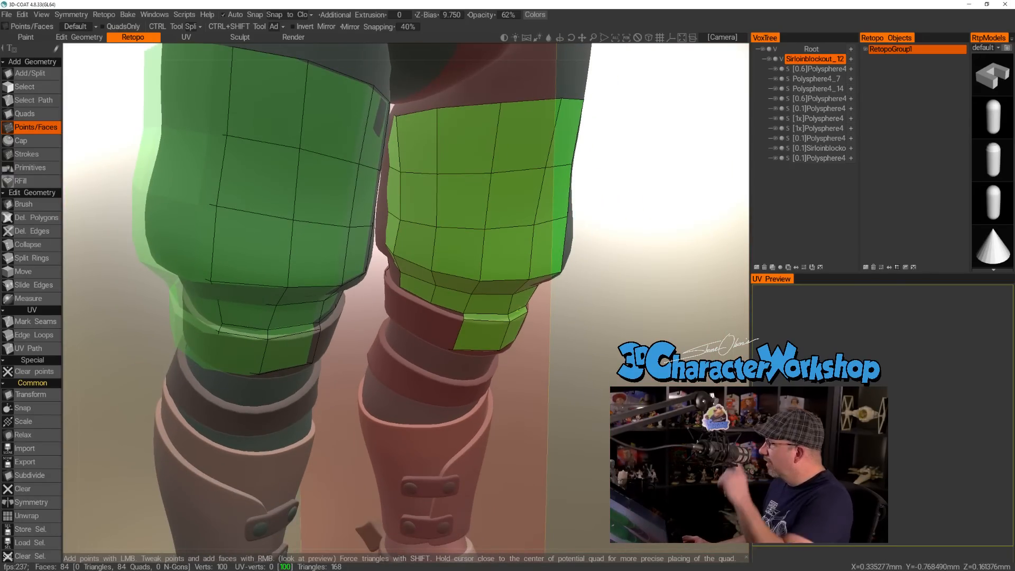
{"action": "right_click_drag", "start_coordinate": [550, 319], "coordinate": [539, 360], "text": "alt"}
{"action": "left_click", "coordinate": [459, 313]}
{"action": "left_click_drag", "start_coordinate": [460, 312], "coordinate": [499, 301], "text": "alt"}
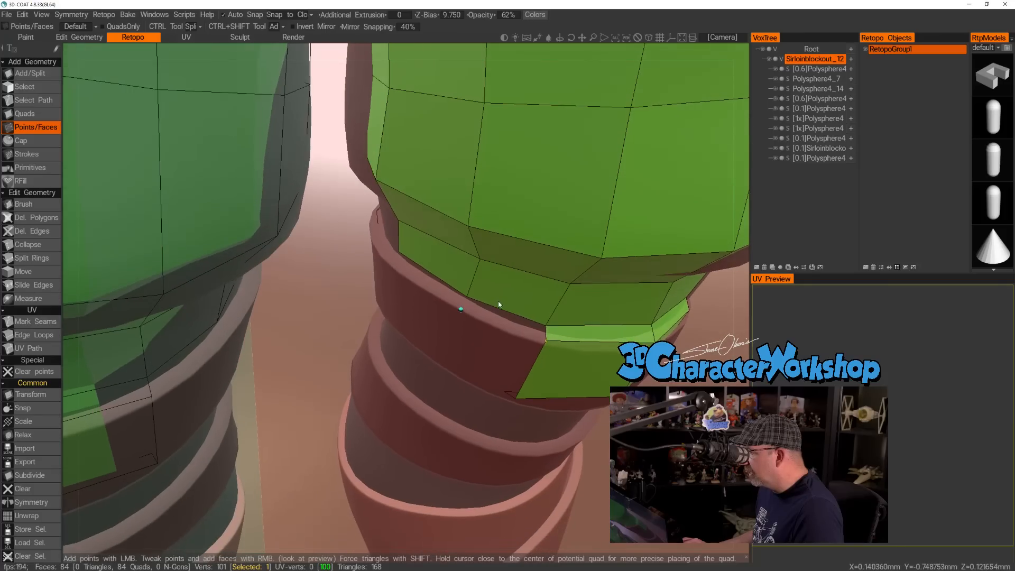
{"action": "right_click", "coordinate": [503, 319]}
{"action": "left_click", "coordinate": [389, 264]}
{"action": "right_click", "coordinate": [427, 278]}
Place two points along the upper strap's bottom edge at the front and fill two quads down across the band.
{"action": "left_click_drag", "start_coordinate": [491, 336], "coordinate": [485, 290], "text": "alt"}
{"action": "left_click", "coordinate": [448, 407]}
{"action": "left_click_drag", "start_coordinate": [447, 408], "coordinate": [368, 398], "text": "alt"}
{"action": "left_click", "coordinate": [361, 391]}
{"action": "left_click_drag", "start_coordinate": [441, 356], "coordinate": [408, 279], "text": "alt"}
{"action": "right_click", "coordinate": [500, 361]}
{"action": "right_click", "coordinate": [438, 351]}
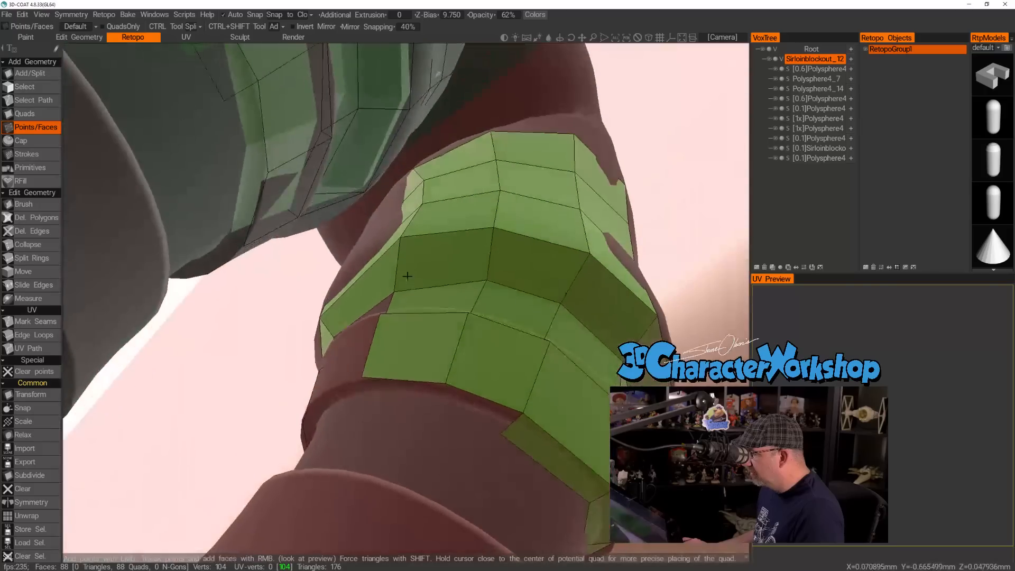
Place two points under the upper strap's lower edge at the front and fill two quads wrapping beneath it.
{"action": "left_click", "coordinate": [441, 405]}
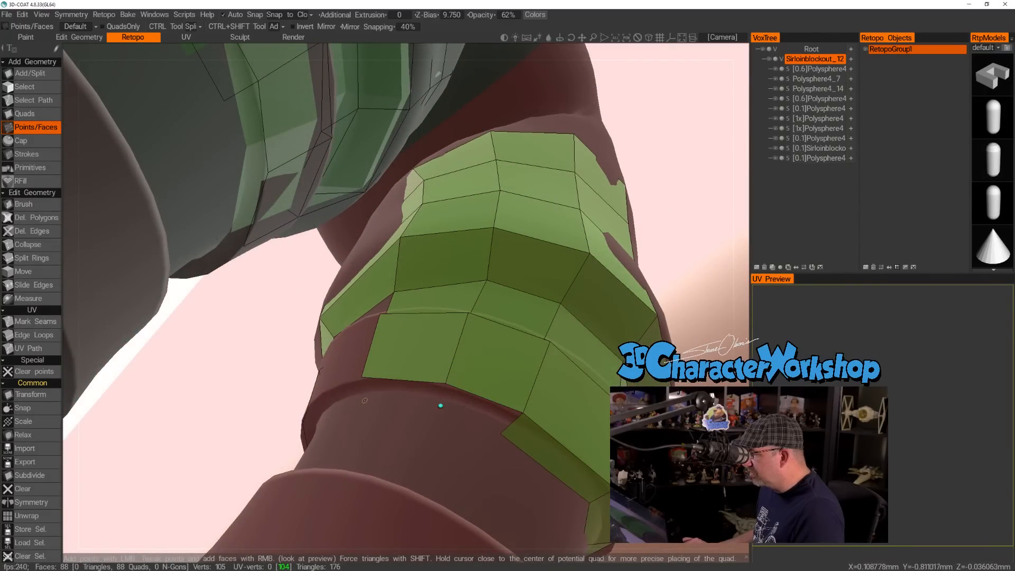
{"action": "left_click", "coordinate": [371, 397]}
{"action": "right_click", "coordinate": [370, 396]}
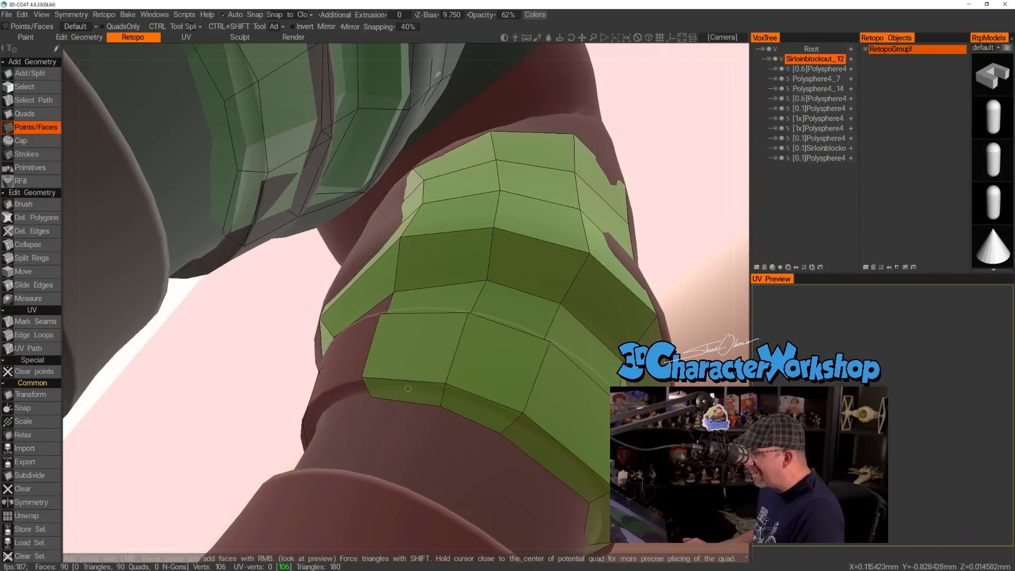
Close the remaining inner-side gaps above the upper strap, along its top rim and across its band with one quad each.
{"action": "left_click_drag", "start_coordinate": [405, 295], "coordinate": [354, 296], "text": "alt"}
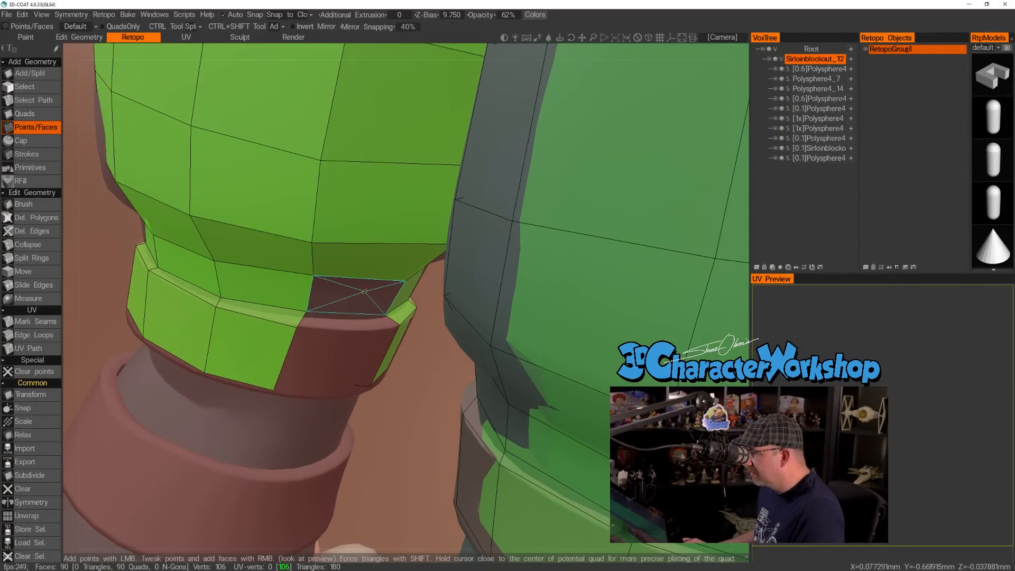
{"action": "right_click", "coordinate": [354, 295]}
{"action": "right_click", "coordinate": [353, 322]}
{"action": "left_click_drag", "start_coordinate": [349, 347], "coordinate": [308, 299], "text": "alt"}
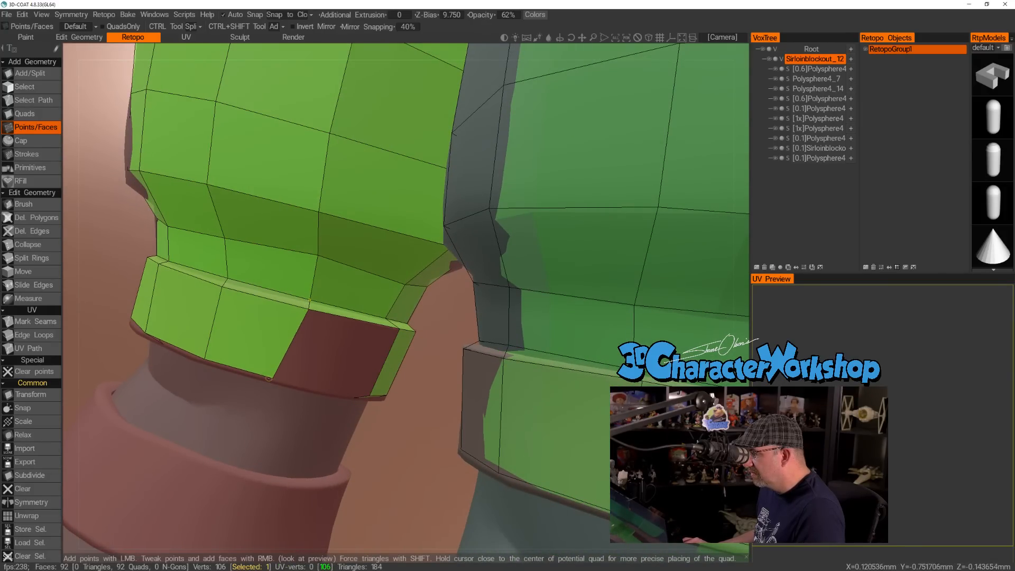
{"action": "mouse_move", "coordinate": [338, 343]}
{"action": "left_mouse_down", "text": "alt"}
{"action": "mouse_move", "coordinate": [362, 295]}
{"action": "mouse_move", "coordinate": [350, 349]}
{"action": "left_mouse_up", "text": "alt"}
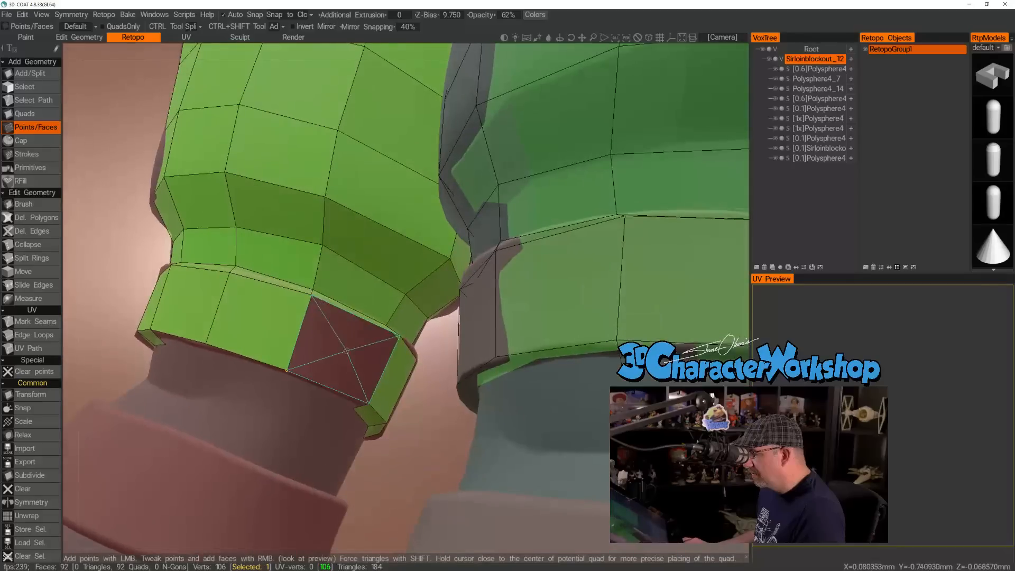
{"action": "left_click_drag", "start_coordinate": [341, 355], "coordinate": [347, 328], "text": "alt"}
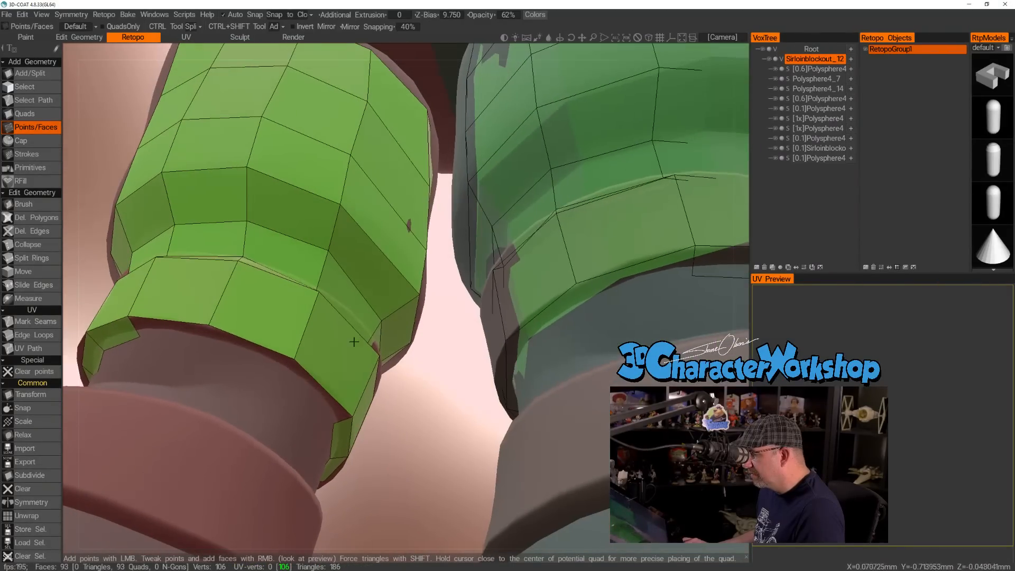
Place two points under the upper strap's lower edge on the inner side and fill three quads to close the underside ring.
{"action": "left_click", "coordinate": [286, 372]}
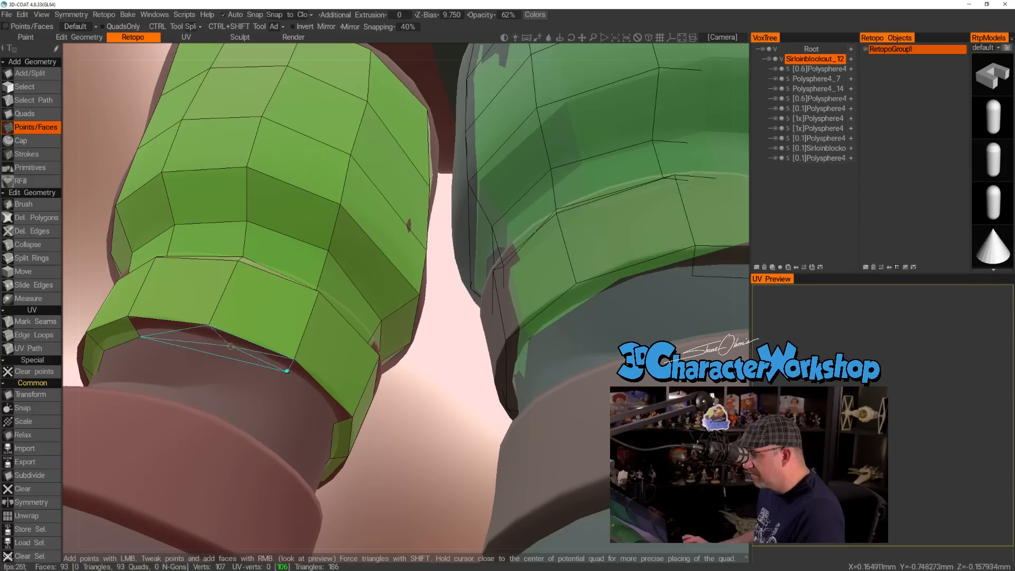
{"action": "left_click", "coordinate": [208, 339]}
{"action": "right_click", "coordinate": [232, 339]}
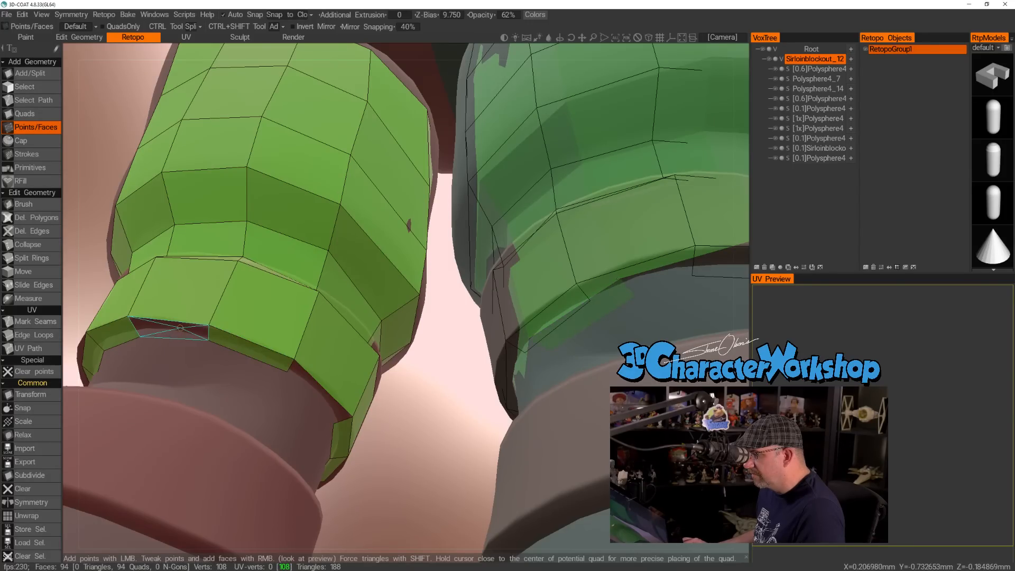
{"action": "right_click", "coordinate": [177, 328]}
{"action": "right_click", "coordinate": [319, 392]}
Place points along the lower strap's top edge on the inner side and fill the first two quads between the straps.
{"action": "left_click_drag", "start_coordinate": [246, 341], "coordinate": [229, 408], "text": "alt"}
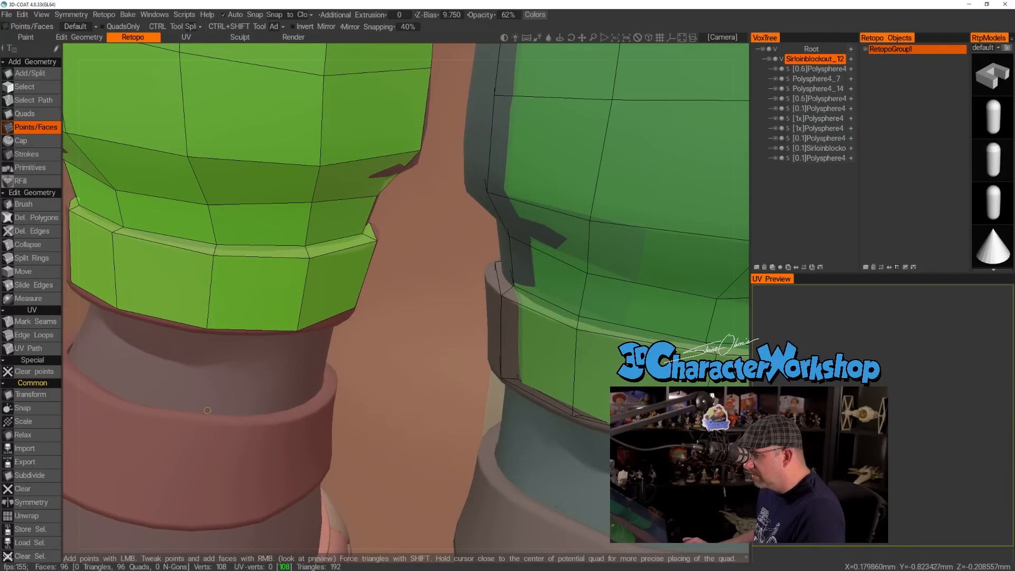
{"action": "left_click", "coordinate": [279, 408]}
{"action": "left_click_drag", "start_coordinate": [343, 371], "coordinate": [325, 324], "text": "alt"}
{"action": "right_click", "coordinate": [239, 231]}
{"action": "mouse_move", "coordinate": [320, 256]}
{"action": "left_mouse_down", "text": "alt"}
{"action": "mouse_move", "coordinate": [232, 208]}
{"action": "mouse_move", "coordinate": [304, 260]}
{"action": "mouse_move", "coordinate": [313, 306]}
{"action": "mouse_move", "coordinate": [319, 260]}
{"action": "left_mouse_up", "text": "alt"}
{"action": "left_click", "coordinate": [305, 295]}
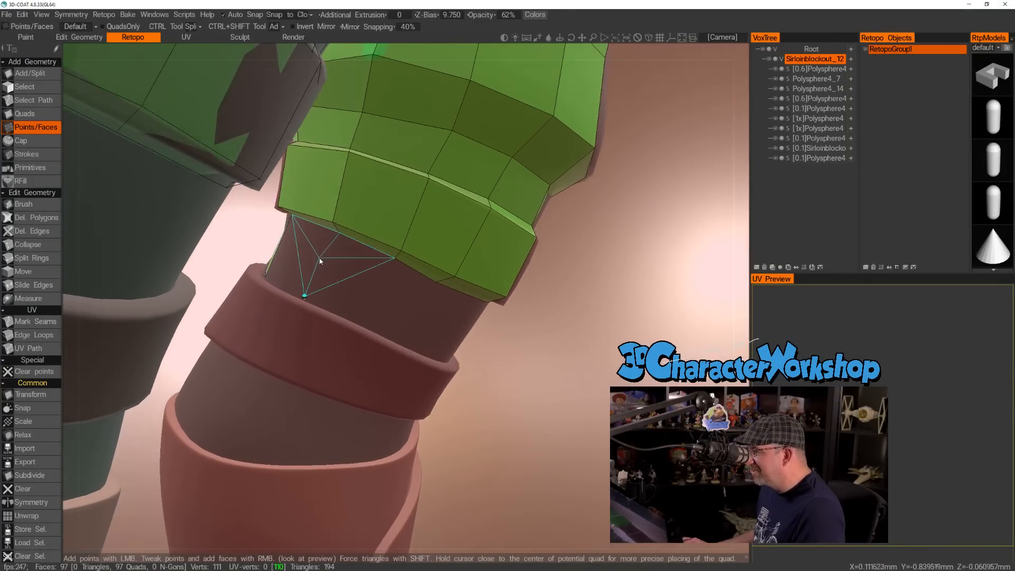
{"action": "right_click", "coordinate": [301, 253]}
Extend the quad row between the two straps toward the front with two more points and quads.
{"action": "left_click_drag", "start_coordinate": [410, 321], "coordinate": [391, 290], "text": "alt"}
{"action": "left_click", "coordinate": [362, 320]}
{"action": "right_click", "coordinate": [352, 282]}
{"action": "left_click_drag", "start_coordinate": [423, 339], "coordinate": [421, 312], "text": "alt"}
{"action": "left_click", "coordinate": [410, 344]}
{"action": "right_click", "coordinate": [395, 308]}
Continue the row between the straps around the front to the outer side, placing points above the lower strap and filling four quads.
{"action": "left_click", "coordinate": [492, 355]}
{"action": "left_click", "coordinate": [461, 328]}
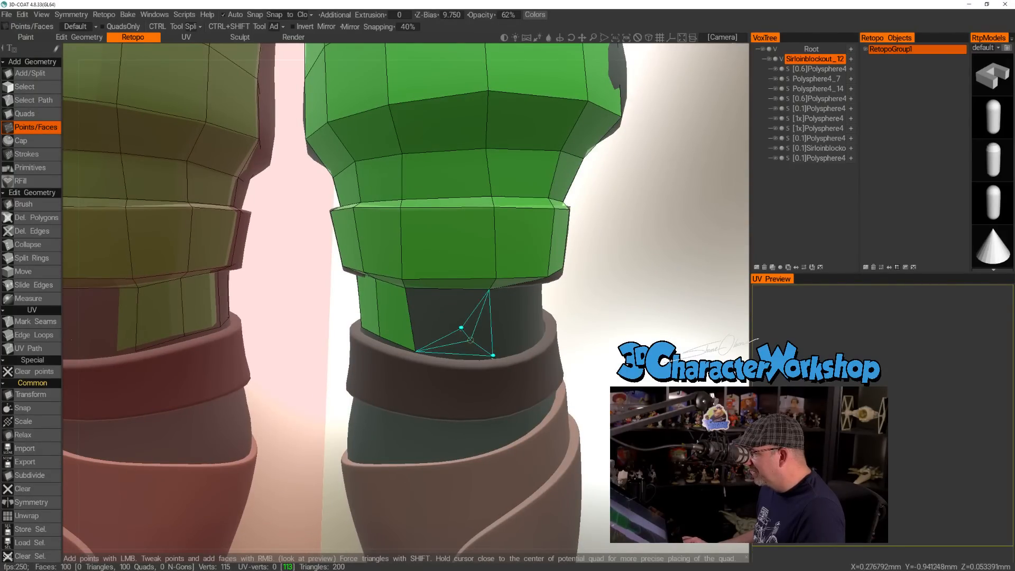
{"action": "right_click", "coordinate": [469, 338]}
{"action": "left_click_drag", "start_coordinate": [468, 339], "coordinate": [448, 357], "text": "alt"}
{"action": "left_click", "coordinate": [478, 358]}
{"action": "right_click", "coordinate": [473, 346]}
{"action": "left_click", "coordinate": [507, 335]}
{"action": "right_click", "coordinate": [506, 334]}
{"action": "left_click", "coordinate": [540, 320]}
{"action": "right_click", "coordinate": [539, 321]}
Add one more quad to the row between the straps on the outer back side and adjust its lower corner point.
{"action": "right_click_drag", "start_coordinate": [449, 358], "coordinate": [393, 370], "text": "alt"}
{"action": "left_click_drag", "start_coordinate": [393, 370], "coordinate": [387, 413], "text": "alt"}
{"action": "left_click", "coordinate": [390, 441]}
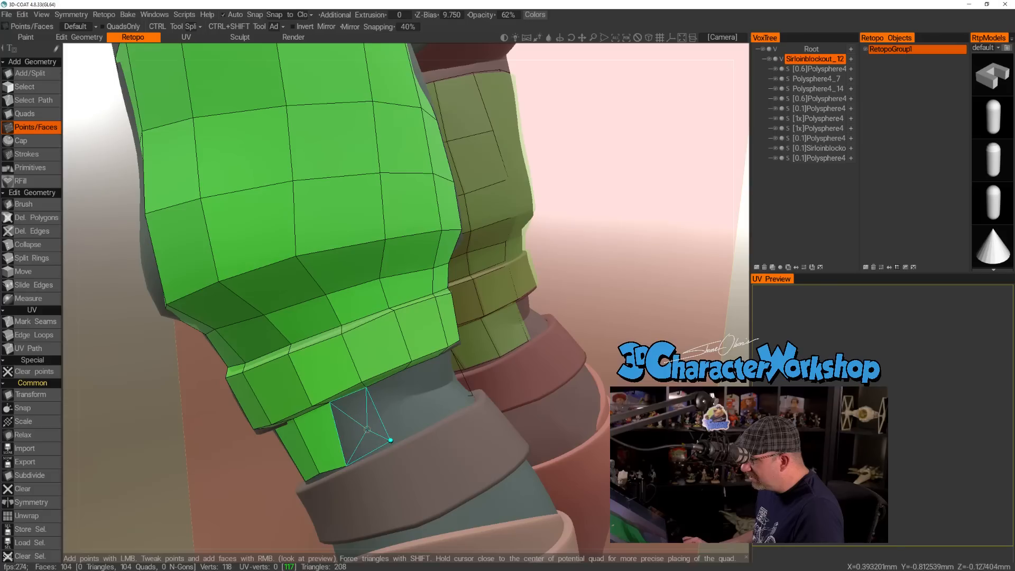
{"action": "right_click", "coordinate": [366, 426]}
{"action": "left_click", "coordinate": [348, 464]}
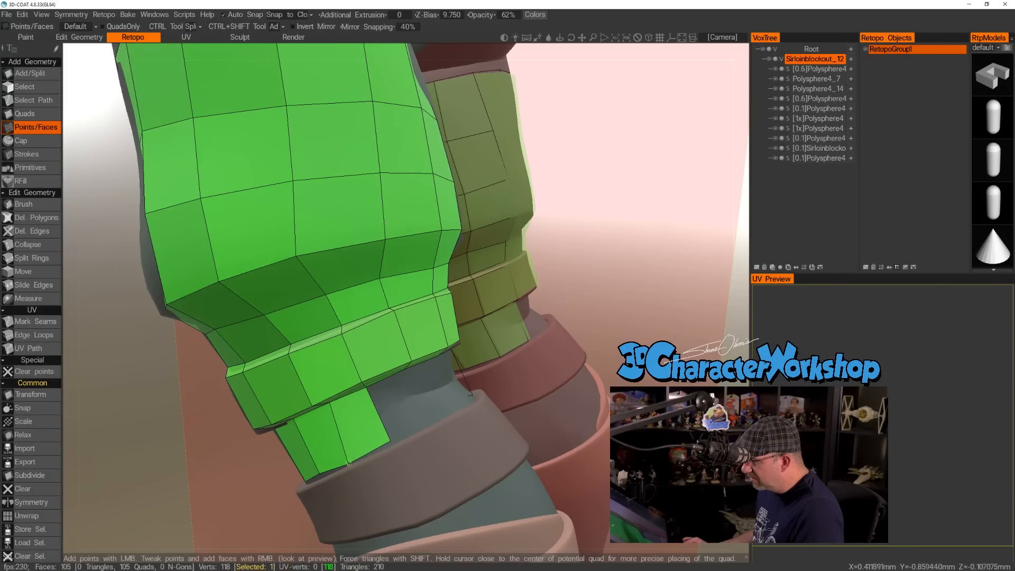
Place two points above the lower strap at the back and fill three quads to close the ring between the straps.
{"action": "left_click_drag", "start_coordinate": [405, 421], "coordinate": [422, 427], "text": "alt"}
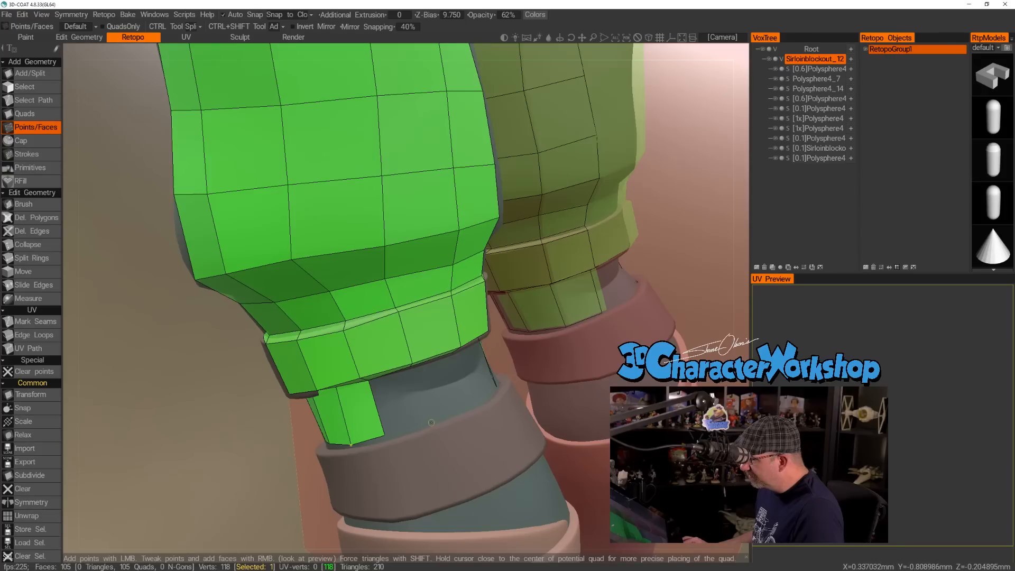
{"action": "left_click", "coordinate": [477, 402]}
{"action": "right_click", "coordinate": [477, 371]}
{"action": "left_click_drag", "start_coordinate": [473, 372], "coordinate": [428, 379], "text": "alt"}
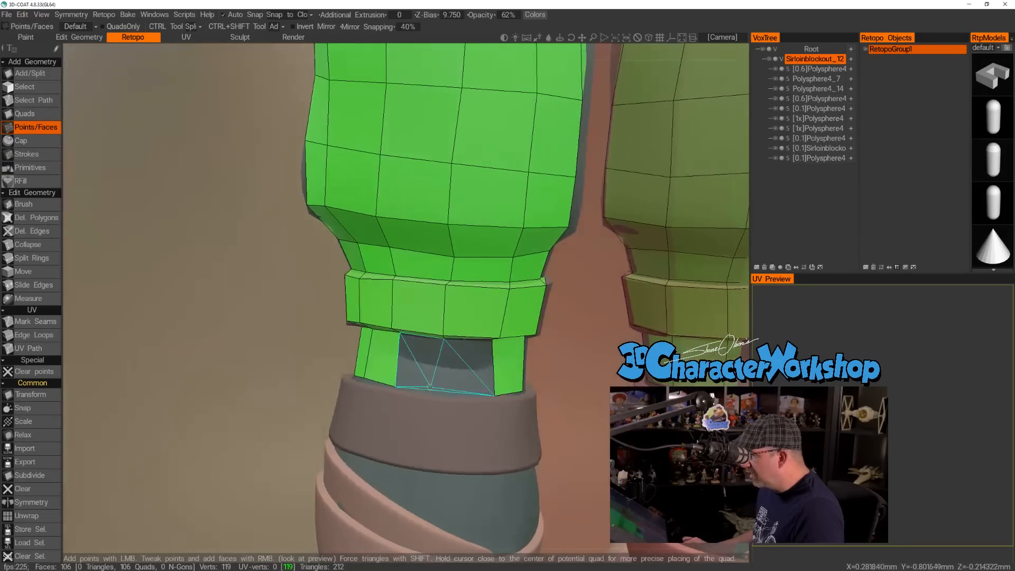
{"action": "left_click", "coordinate": [445, 395]}
{"action": "right_click", "coordinate": [463, 368]}
{"action": "right_click", "coordinate": [422, 364]}
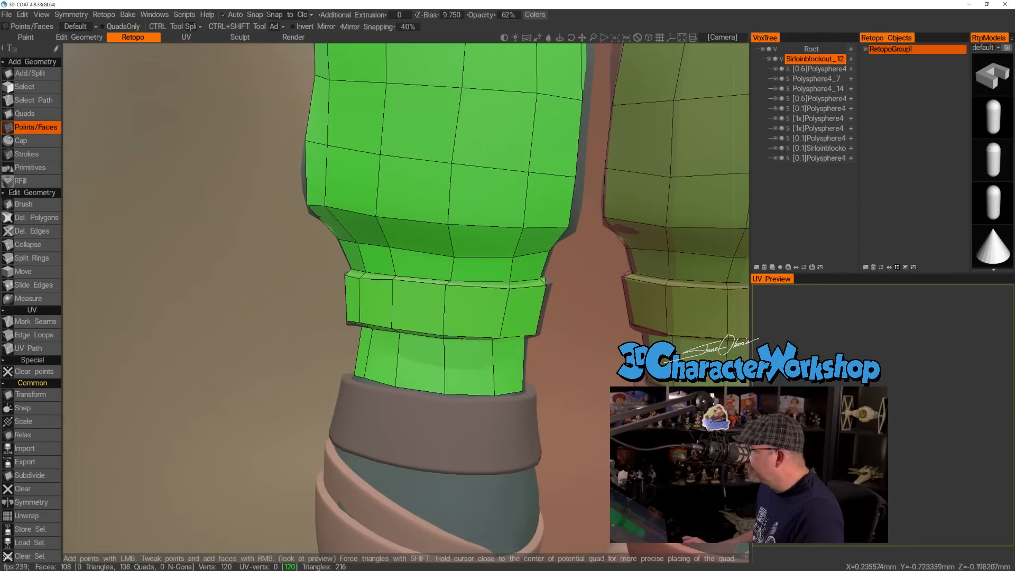
Inspect the quad rings on both legs from the back, front and sides, comparing them with the uncovered straps and boots.
{"action": "left_click_drag", "start_coordinate": [463, 338], "coordinate": [487, 340], "text": "alt"}
{"action": "right_click_drag", "start_coordinate": [486, 339], "coordinate": [478, 339], "text": "alt"}
{"action": "left_click_drag", "start_coordinate": [478, 339], "coordinate": [385, 354], "text": "alt"}
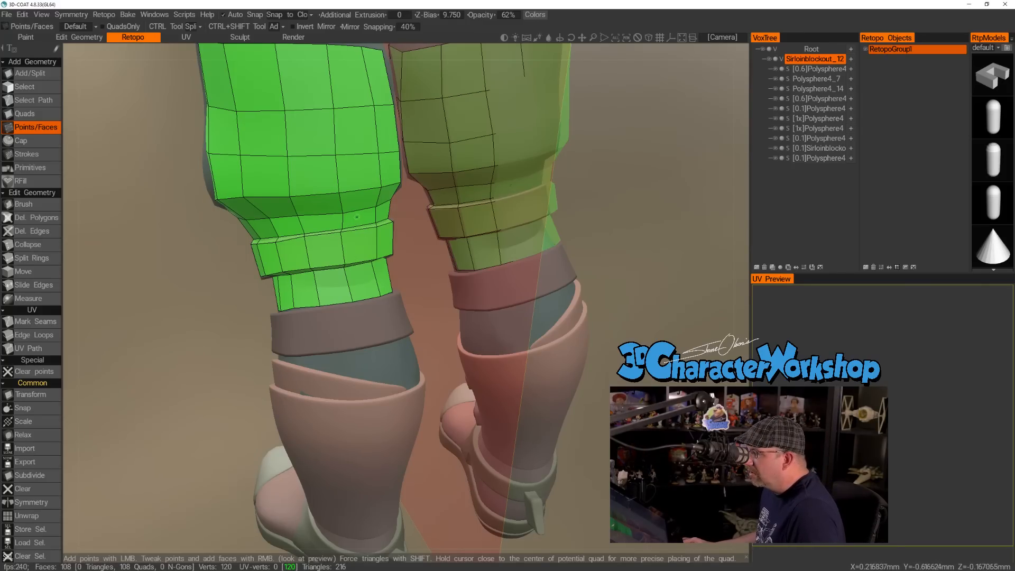
{"action": "left_click", "coordinate": [341, 213]}
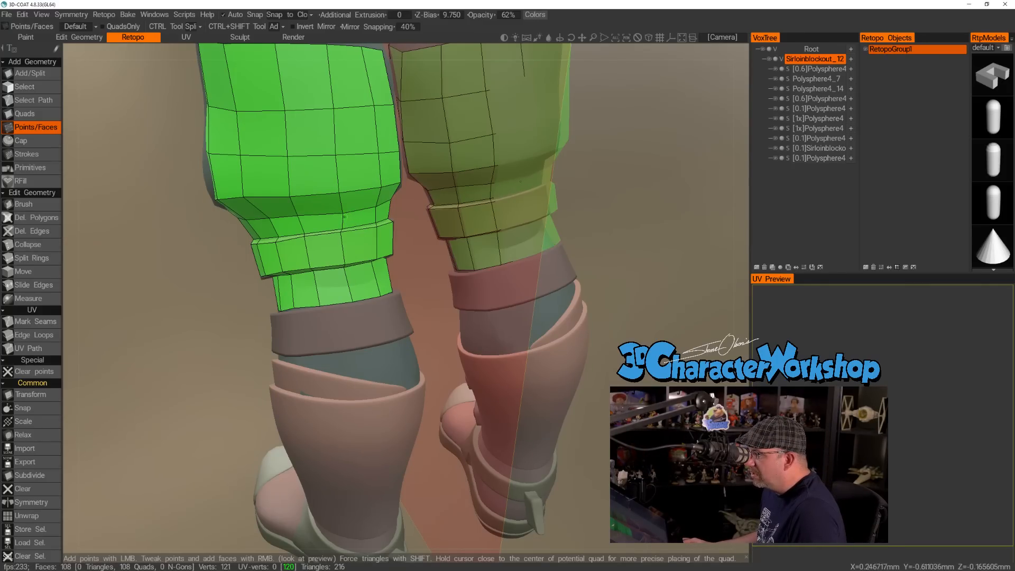
{"action": "left_click", "coordinate": [342, 211]}
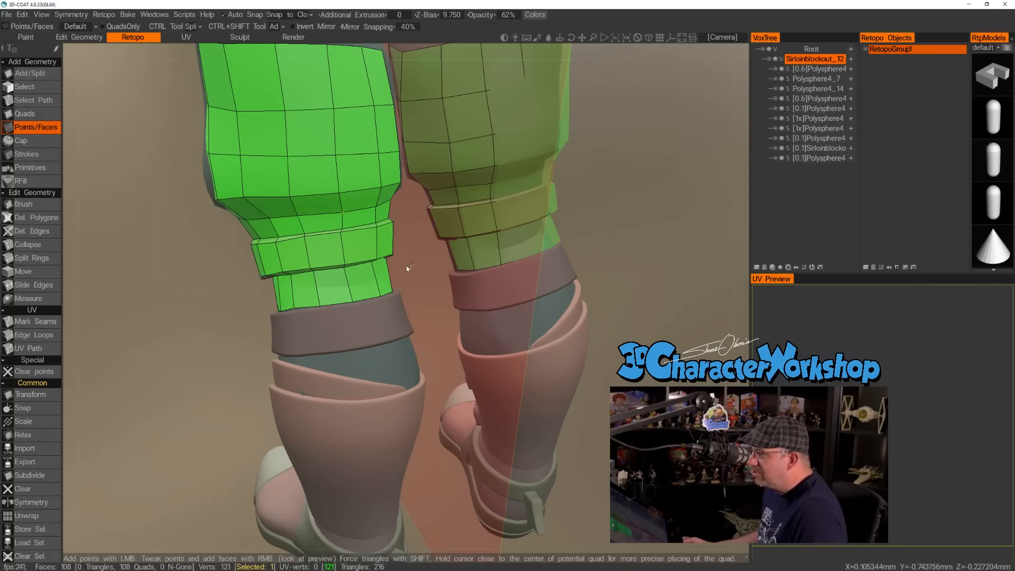
{"action": "right_click_drag", "start_coordinate": [410, 265], "coordinate": [321, 319], "text": "alt"}
{"action": "left_click_drag", "start_coordinate": [269, 340], "coordinate": [434, 274], "text": "alt"}
{"action": "middle_click_drag", "start_coordinate": [179, 312], "coordinate": [404, 287], "text": "alt"}
{"action": "right_click_drag", "start_coordinate": [415, 293], "coordinate": [544, 315], "text": "alt"}
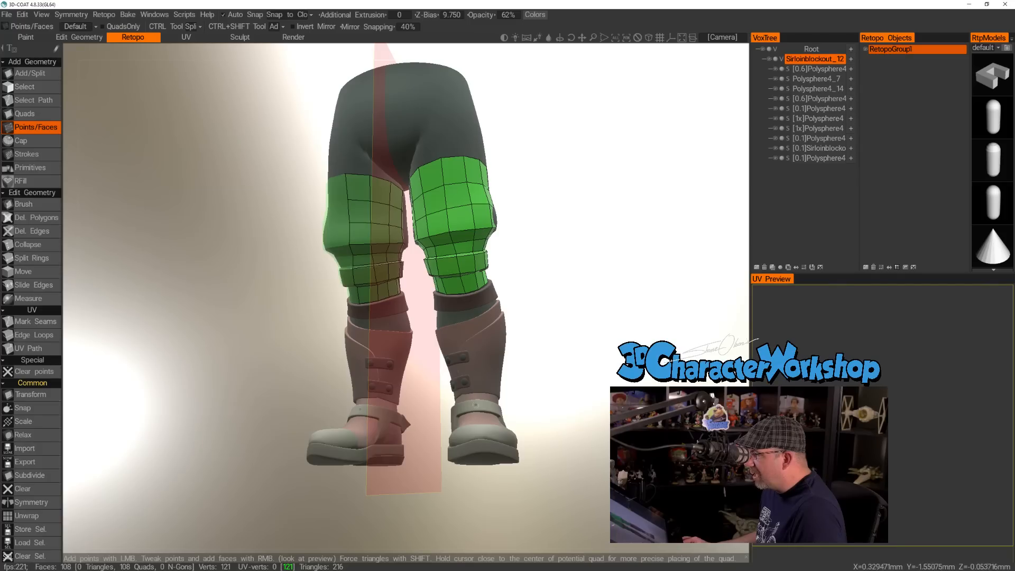
{"action": "left_click_drag", "start_coordinate": [472, 412], "coordinate": [497, 399], "text": "alt"}
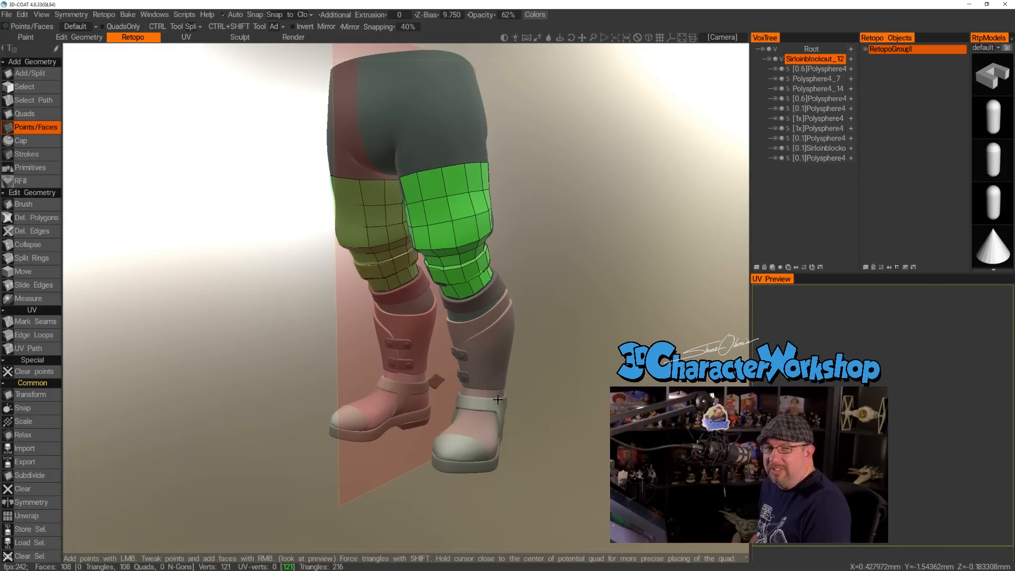
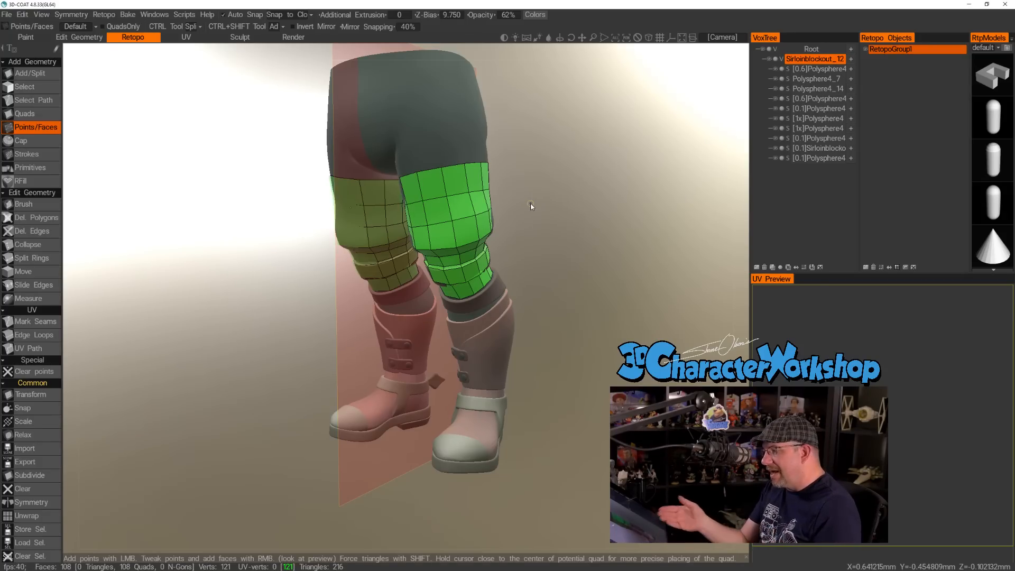
Place points along the upper rim of the lower strap on the outer front and start filling the narrow ledge quads.
{"action": "left_click_drag", "start_coordinate": [537, 222], "coordinate": [502, 225], "text": "alt"}
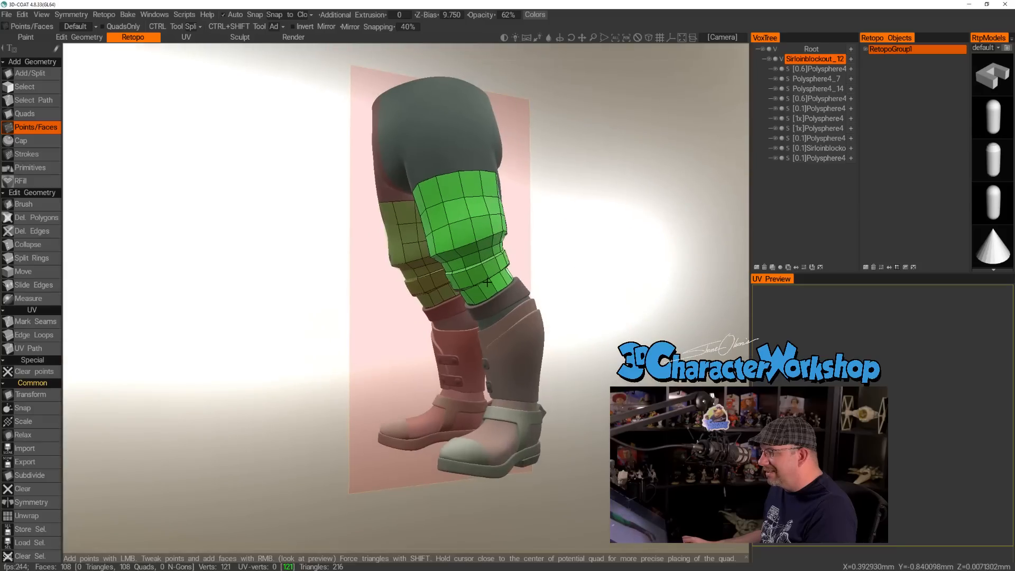
{"action": "right_click_drag", "start_coordinate": [502, 227], "coordinate": [523, 288], "text": "alt"}
{"action": "left_click_drag", "start_coordinate": [522, 288], "coordinate": [369, 282], "text": "alt"}
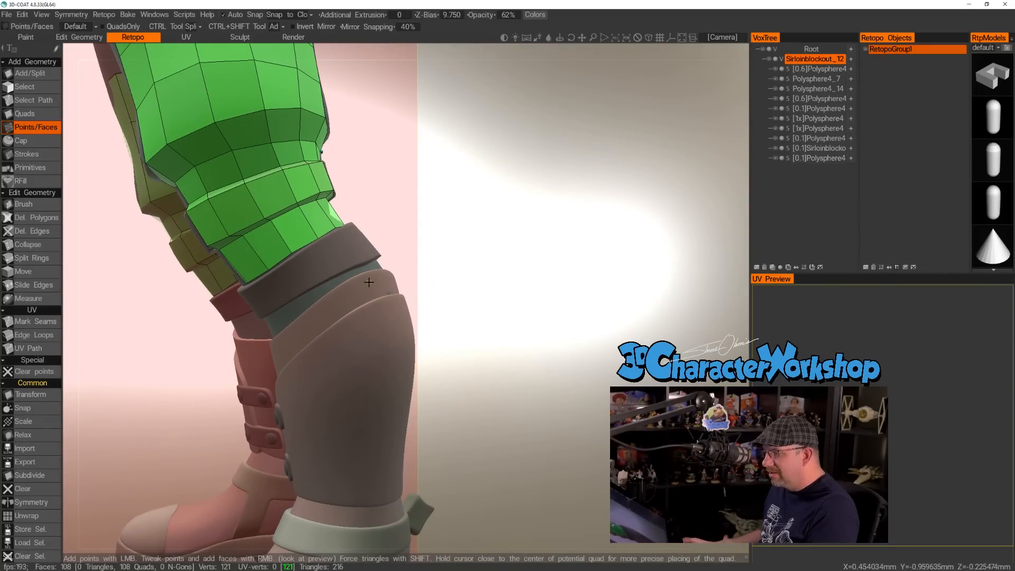
{"action": "left_click_drag", "start_coordinate": [369, 282], "coordinate": [388, 268], "text": "alt"}
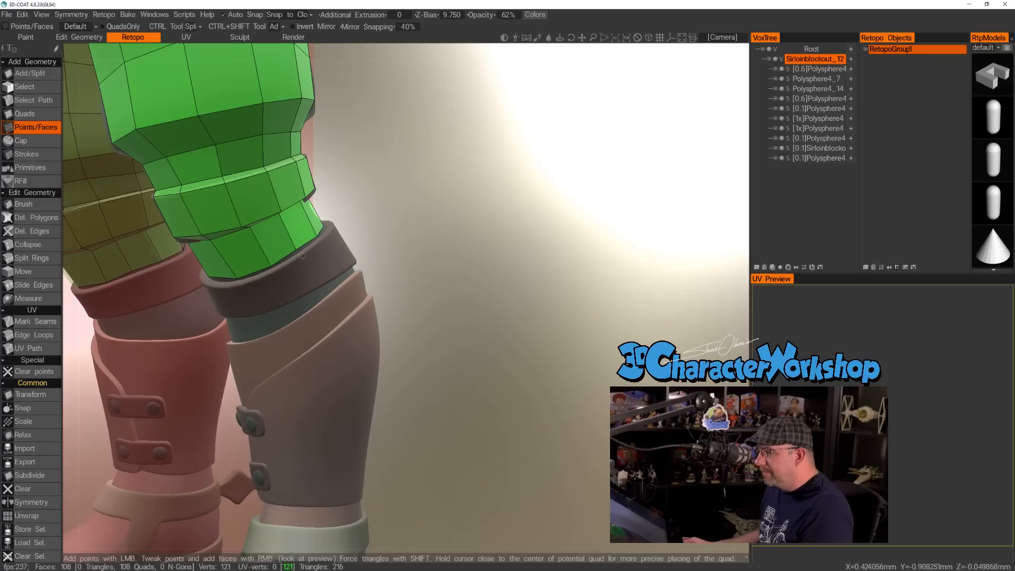
{"action": "middle_click_drag", "start_coordinate": [339, 252], "coordinate": [378, 287]}
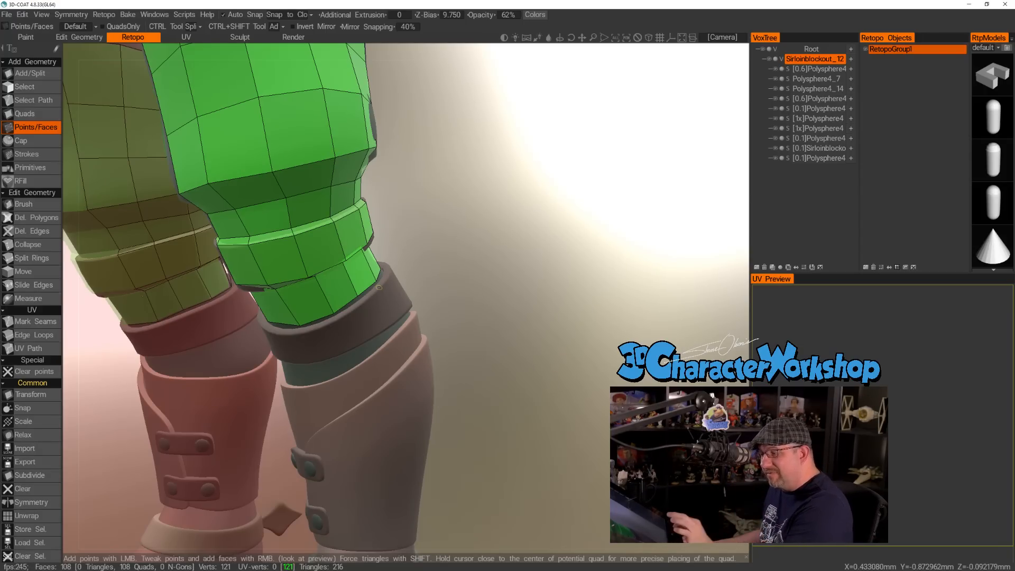
{"action": "left_click_drag", "start_coordinate": [328, 228], "coordinate": [298, 223], "text": "alt"}
{"action": "right_click_drag", "start_coordinate": [322, 297], "coordinate": [334, 315], "text": "alt"}
{"action": "middle_click_drag", "start_coordinate": [334, 315], "coordinate": [342, 290], "text": "alt"}
{"action": "left_click", "coordinate": [323, 298]}
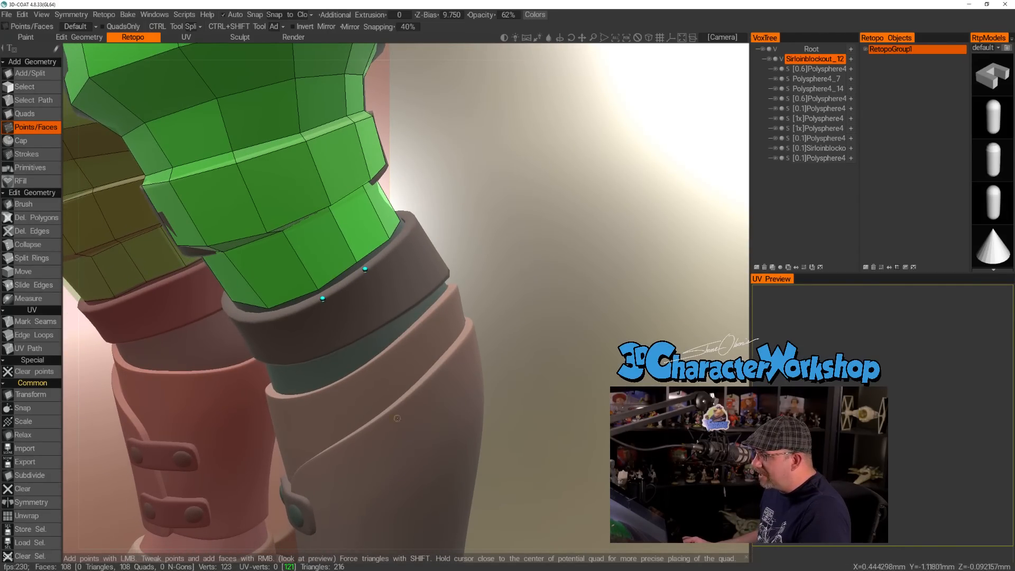
{"action": "left_click_drag", "start_coordinate": [354, 403], "coordinate": [398, 415], "text": "alt"}
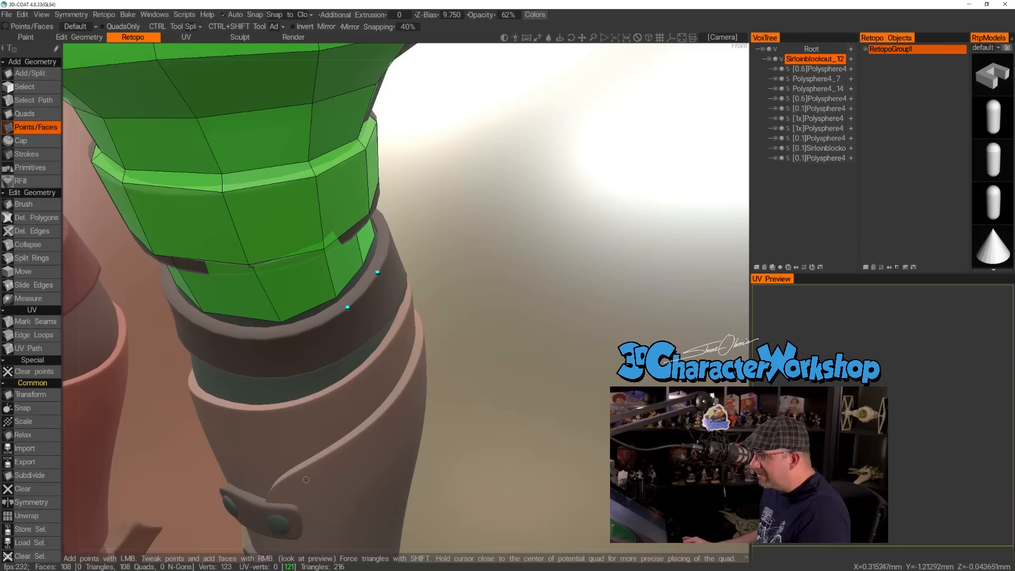
{"action": "mouse_move", "coordinate": [353, 362]}
{"action": "left_mouse_down", "text": "alt"}
{"action": "mouse_move", "coordinate": [388, 370]}
{"action": "mouse_move", "coordinate": [360, 364]}
{"action": "left_mouse_up", "text": "alt"}
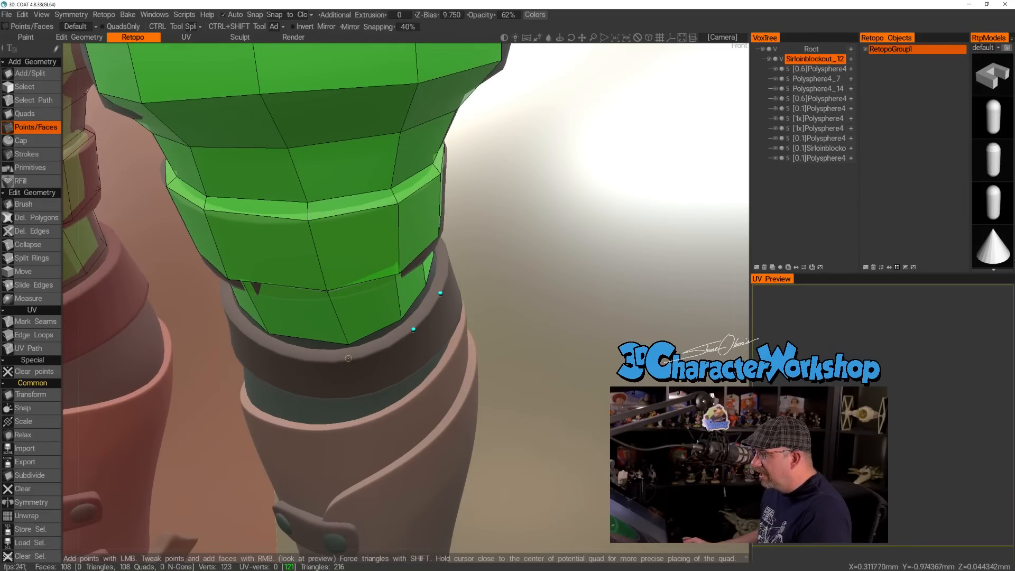
{"action": "left_click", "coordinate": [267, 349]}
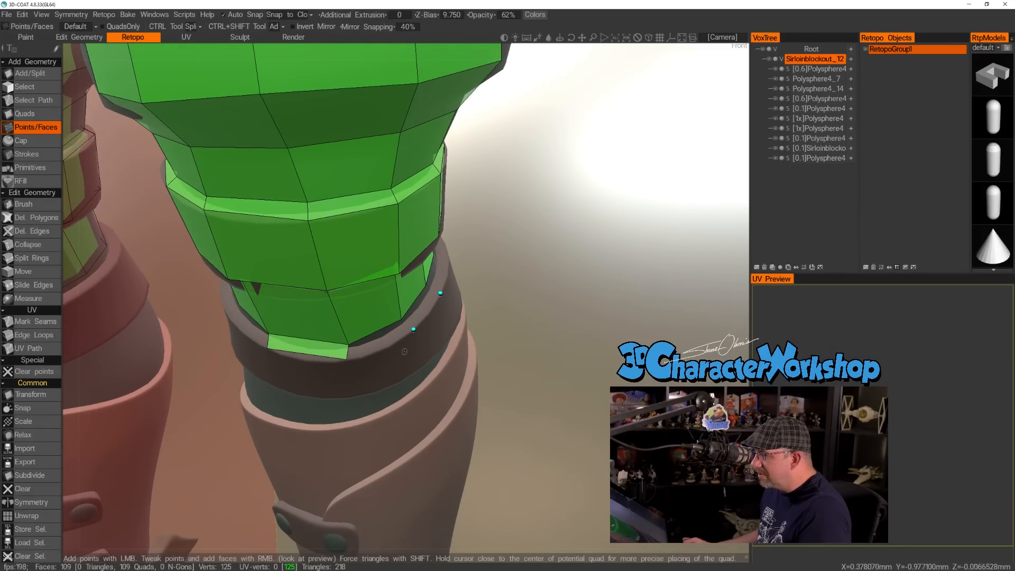
{"action": "left_click", "coordinate": [378, 338]}
Continue the narrow ledge quads above the lower strap around the outer side toward the back.
{"action": "left_click_drag", "start_coordinate": [489, 328], "coordinate": [440, 337], "text": "alt"}
{"action": "right_click", "coordinate": [448, 289]}
{"action": "left_click_drag", "start_coordinate": [509, 246], "coordinate": [441, 271], "text": "alt"}
{"action": "left_click", "coordinate": [397, 339]}
{"action": "right_click", "coordinate": [442, 271]}
{"action": "left_click_drag", "start_coordinate": [438, 334], "coordinate": [377, 173], "text": "alt"}
Place the remaining rim points around the back and inner side and close the ledge ring above the lower strap.
{"action": "left_click", "coordinate": [357, 339]}
{"action": "left_click", "coordinate": [355, 351]}
{"action": "left_click", "coordinate": [378, 306]}
{"action": "left_click", "coordinate": [427, 250]}
{"action": "left_click", "coordinate": [472, 252]}
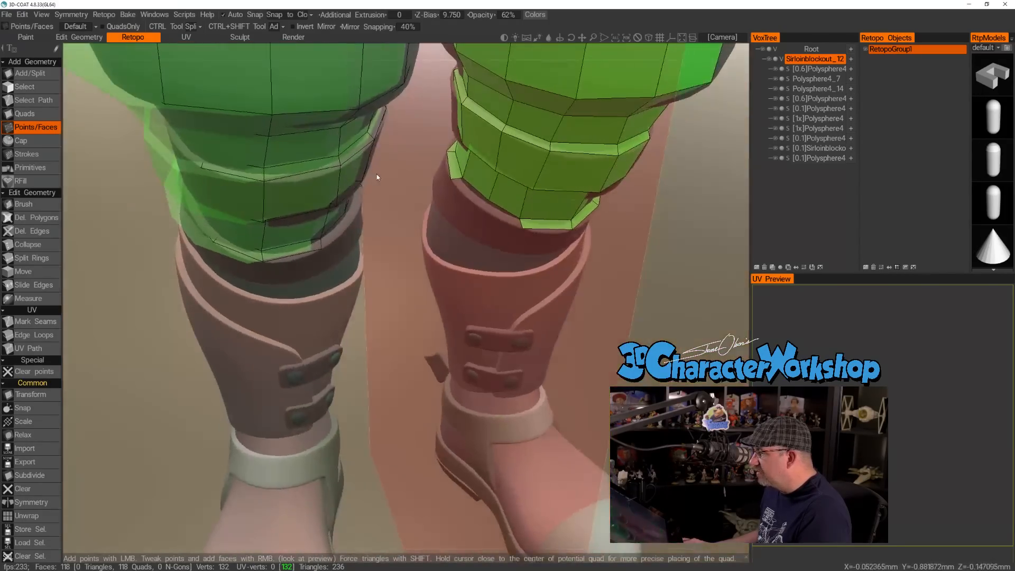
{"action": "left_click", "coordinate": [495, 208]}
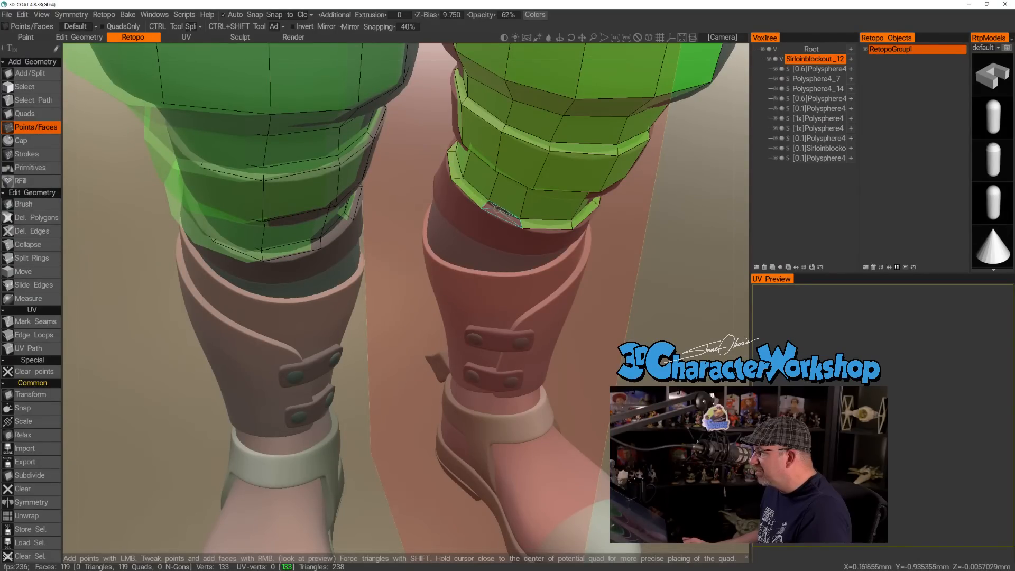
{"action": "right_click", "coordinate": [511, 216]}
Place three points along the bottom edge of the lower strap on its inner side and fill two quads down the strap face.
{"action": "left_click_drag", "start_coordinate": [500, 243], "coordinate": [458, 231], "text": "alt"}
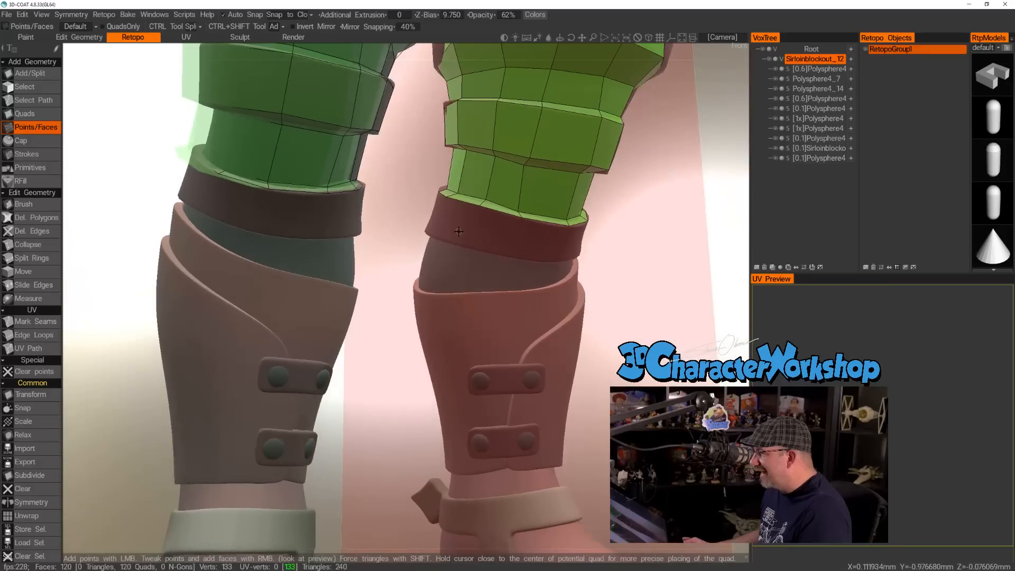
{"action": "scroll", "coordinate": [470, 233], "scroll_direction": "up", "scroll_amount": 5}
{"action": "left_click", "coordinate": [517, 197]}
{"action": "left_click", "coordinate": [589, 213]}
{"action": "left_click_drag", "start_coordinate": [590, 213], "coordinate": [469, 170], "text": "alt"}
{"action": "left_click", "coordinate": [449, 168]}
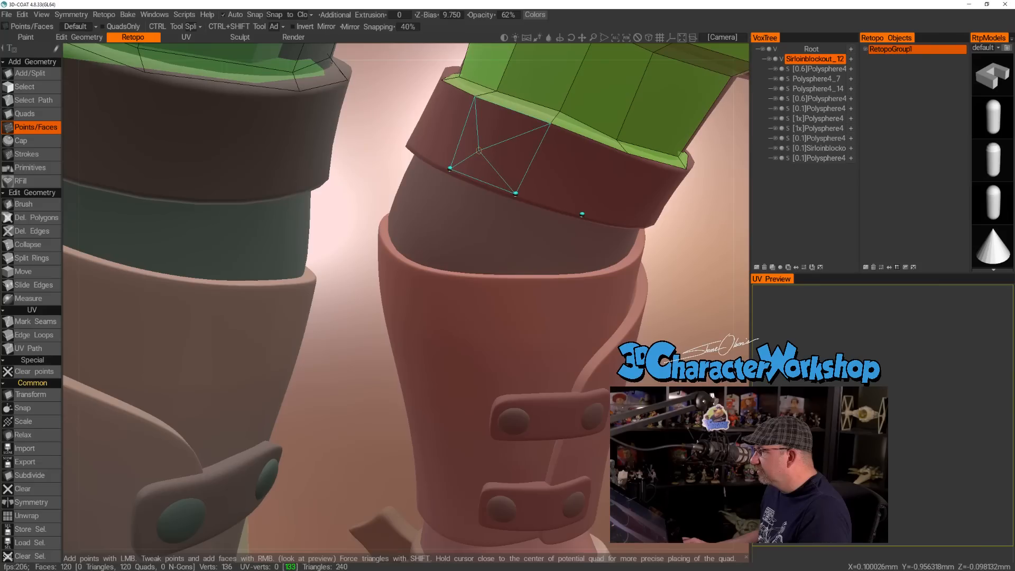
{"action": "right_click", "coordinate": [478, 150]}
{"action": "right_click", "coordinate": [571, 170]}
Place one point on the lower strap's bottom edge at the front and fill the adjoining quad.
{"action": "left_click_drag", "start_coordinate": [616, 172], "coordinate": [486, 288], "text": "alt"}
{"action": "left_click", "coordinate": [485, 276]}
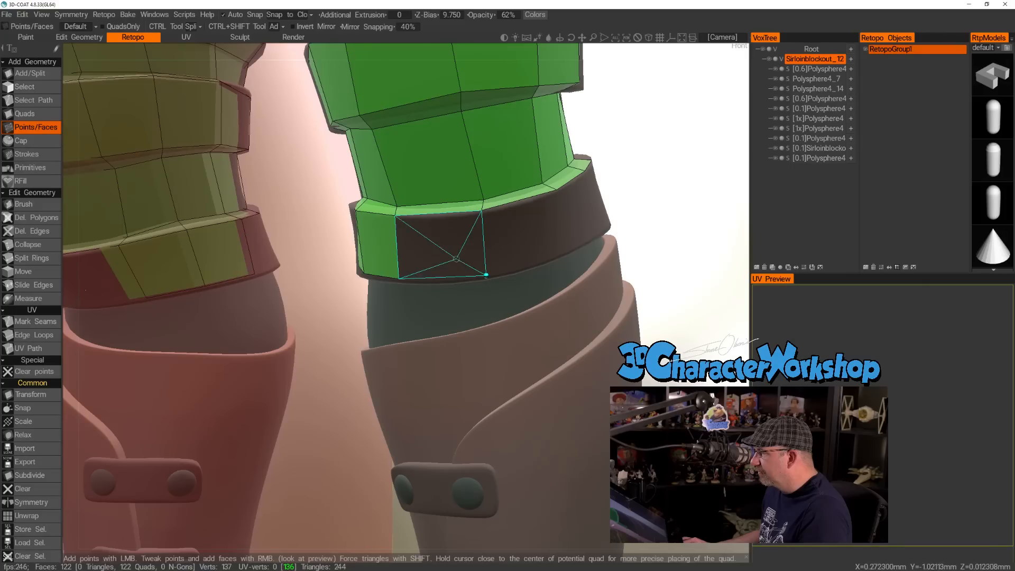
{"action": "right_click", "coordinate": [447, 248]}
Add bottom-edge points along the outer front of the lower strap and fill three more quads on its face.
{"action": "left_click_drag", "start_coordinate": [514, 230], "coordinate": [476, 222], "text": "alt"}
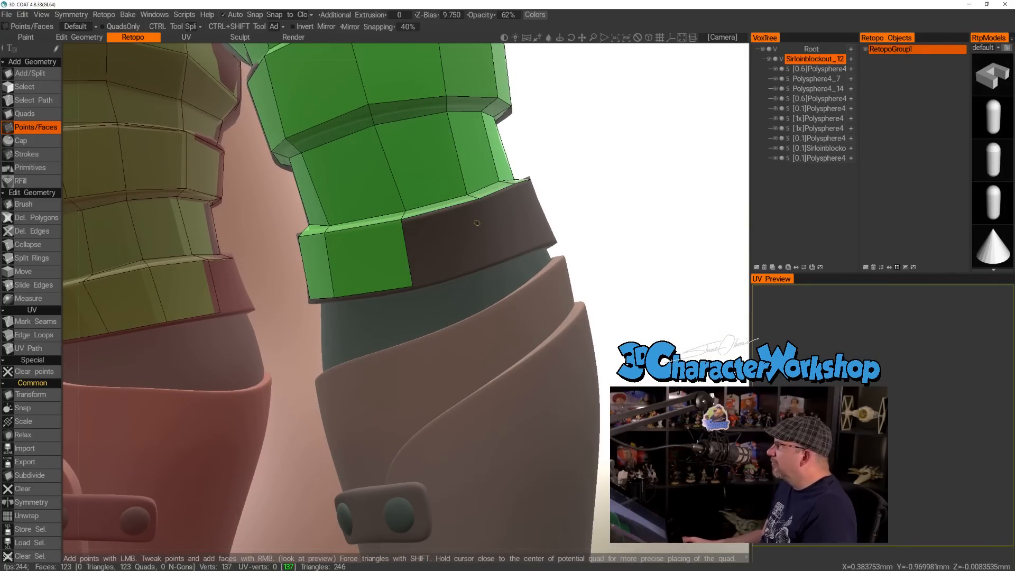
{"action": "left_click_drag", "start_coordinate": [477, 223], "coordinate": [489, 303], "text": "alt"}
{"action": "middle_click_drag", "start_coordinate": [489, 303], "coordinate": [470, 333], "text": "alt"}
{"action": "mouse_move", "coordinate": [470, 333]}
{"action": "right_mouse_down", "text": "alt"}
{"action": "mouse_move", "coordinate": [480, 337]}
{"action": "mouse_move", "coordinate": [469, 347]}
{"action": "right_mouse_up", "text": "alt"}
{"action": "left_click_drag", "start_coordinate": [468, 347], "coordinate": [421, 387], "text": "alt"}
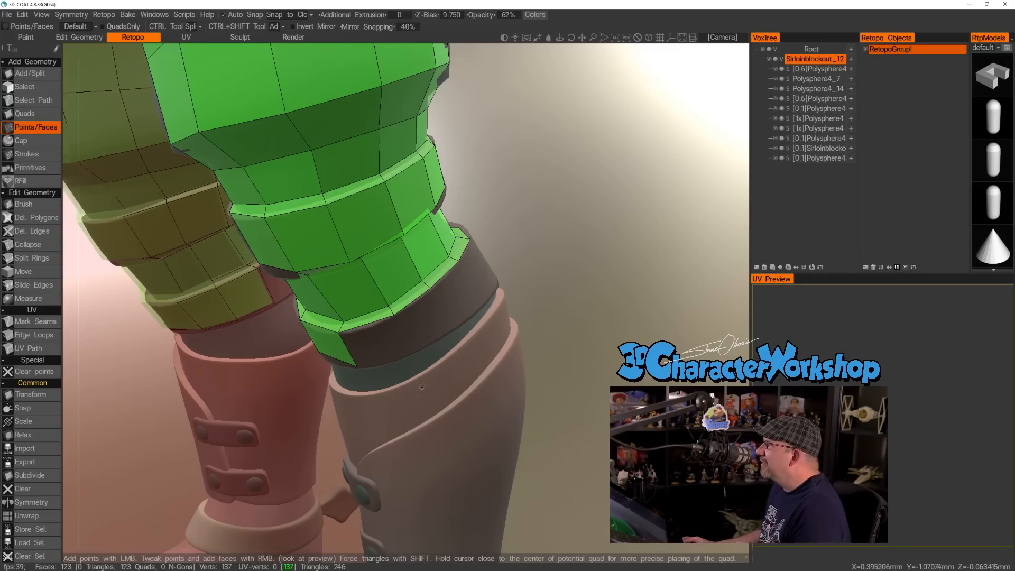
{"action": "left_click", "coordinate": [406, 354]}
{"action": "right_click", "coordinate": [379, 349]}
{"action": "left_click_drag", "start_coordinate": [379, 349], "coordinate": [412, 319], "text": "alt"}
{"action": "right_click", "coordinate": [417, 318]}
{"action": "right_click", "coordinate": [478, 302]}
Extend the lower strap's face row around the outer side toward the back with three more quads.
{"action": "left_click", "coordinate": [397, 364]}
{"action": "right_click", "coordinate": [370, 350]}
{"action": "mouse_move", "coordinate": [370, 350]}
{"action": "left_mouse_down", "text": "alt"}
{"action": "mouse_move", "coordinate": [417, 327]}
{"action": "mouse_move", "coordinate": [427, 299]}
{"action": "mouse_move", "coordinate": [412, 305]}
{"action": "mouse_move", "coordinate": [386, 366]}
{"action": "mouse_move", "coordinate": [383, 343]}
{"action": "left_mouse_up", "text": "alt"}
{"action": "left_click", "coordinate": [429, 342]}
{"action": "right_click", "coordinate": [401, 324]}
{"action": "left_click", "coordinate": [396, 374]}
{"action": "right_click", "coordinate": [372, 351]}
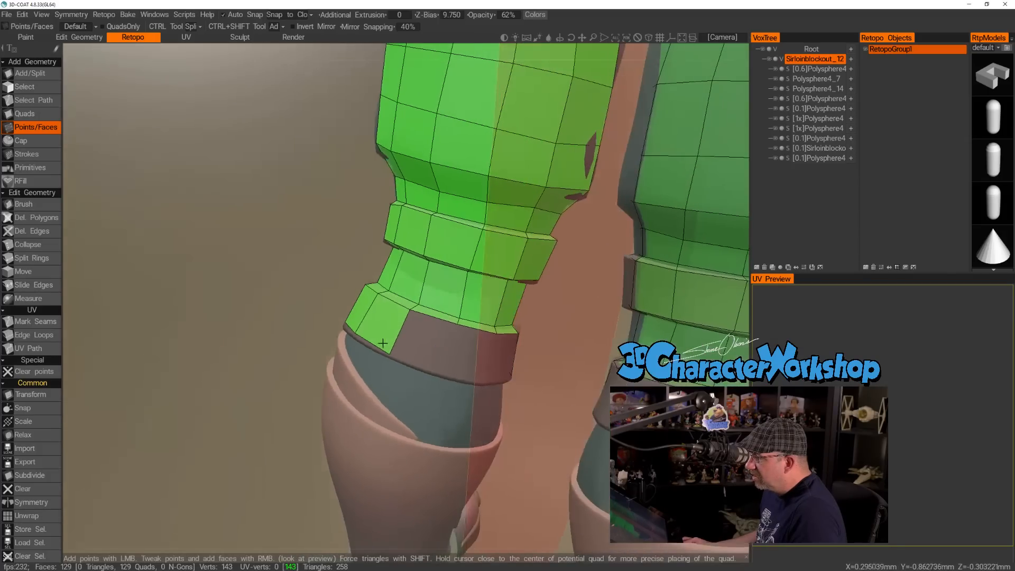
Place the last bottom-edge points at the back of the lower strap and fill three quads to close its face ring.
{"action": "left_click", "coordinate": [440, 373]}
{"action": "right_click", "coordinate": [421, 344]}
{"action": "left_click_drag", "start_coordinate": [512, 355], "coordinate": [404, 363], "text": "alt"}
{"action": "left_click", "coordinate": [478, 370]}
{"action": "right_click", "coordinate": [509, 362]}
{"action": "right_click", "coordinate": [470, 340]}
Place points where the lower strap's underside meets the leg at the back and fill four narrow quads toward the inner side.
{"action": "scroll", "coordinate": [412, 368], "scroll_direction": "up", "scroll_amount": 3}
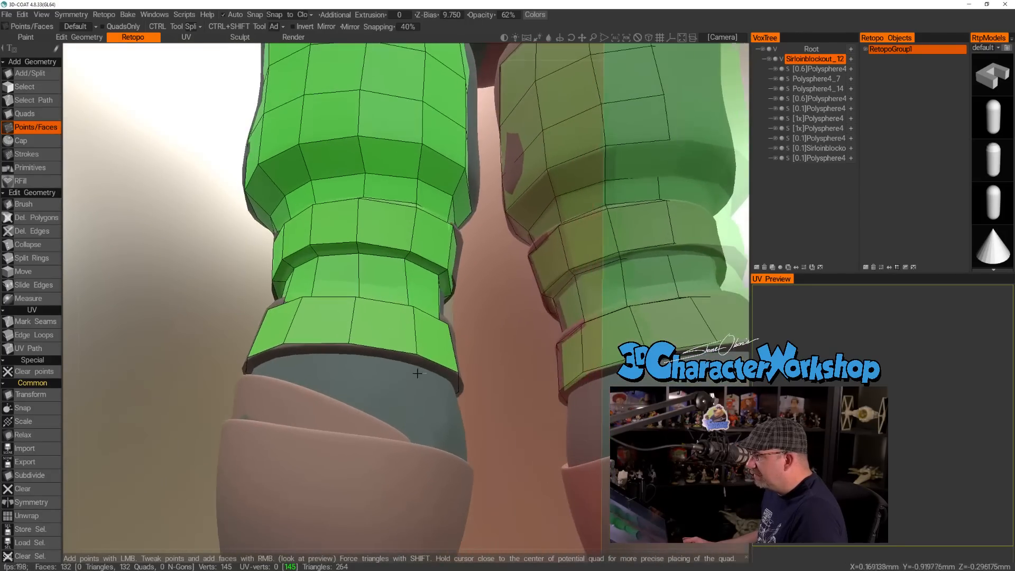
{"action": "left_click", "coordinate": [410, 363]}
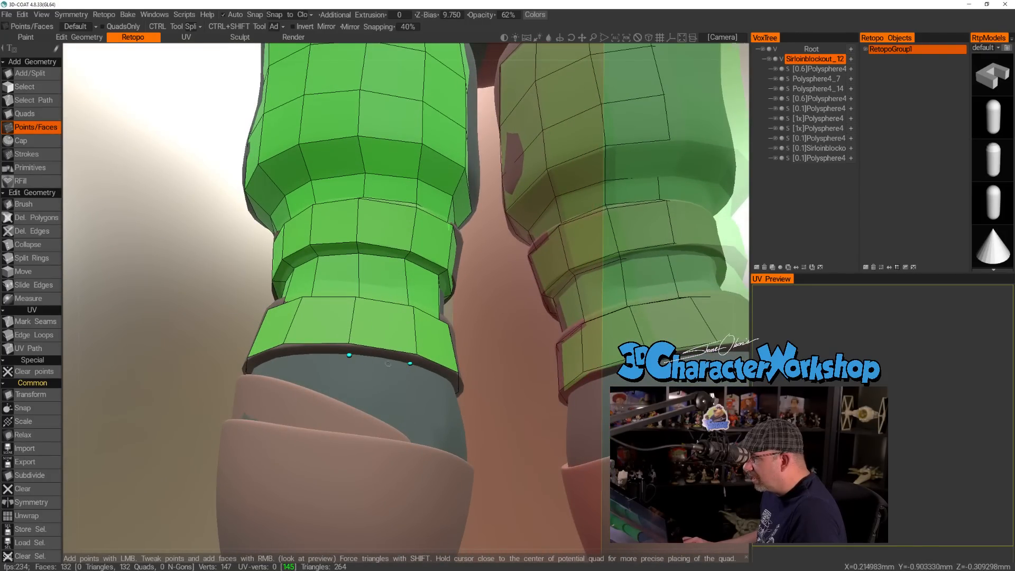
{"action": "left_click", "coordinate": [289, 355]}
{"action": "right_click", "coordinate": [319, 350]}
{"action": "right_click", "coordinate": [380, 354]}
{"action": "left_click_drag", "start_coordinate": [379, 356], "coordinate": [257, 336], "text": "alt"}
{"action": "right_click", "coordinate": [459, 394]}
{"action": "left_click_drag", "start_coordinate": [462, 396], "coordinate": [438, 342], "text": "alt"}
{"action": "right_click", "coordinate": [505, 422]}
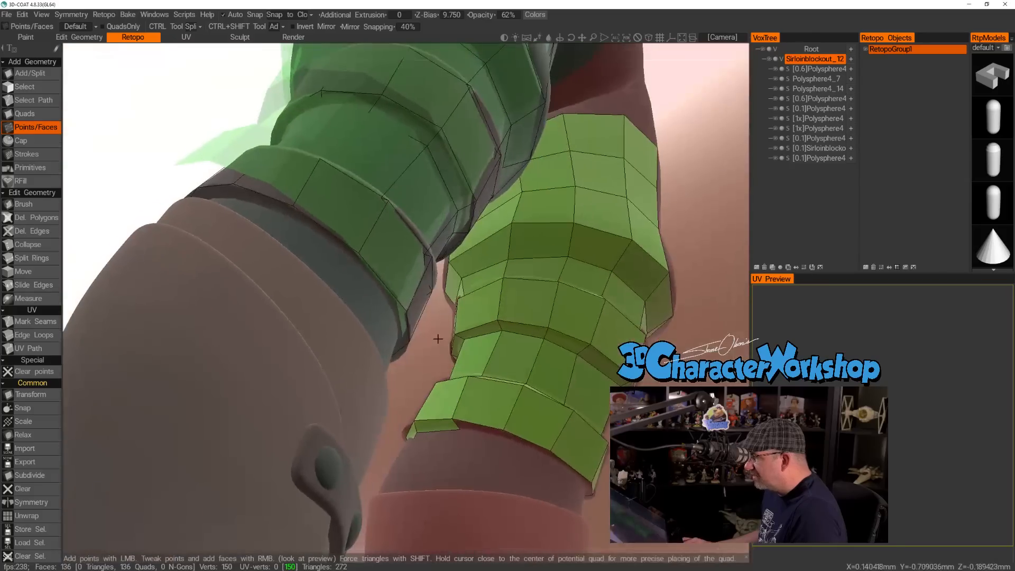
Continue the underside row of the lower strap around the leg with three more quads.
{"action": "right_click", "coordinate": [496, 451]}
{"action": "left_click_drag", "start_coordinate": [496, 451], "coordinate": [527, 380], "text": "alt"}
{"action": "left_click", "coordinate": [511, 363]}
{"action": "right_click", "coordinate": [511, 363]}
{"action": "right_click", "coordinate": [565, 394]}
Place another underside point and fill five quads to close the ring beneath the lower strap.
{"action": "left_click", "coordinate": [492, 396]}
{"action": "right_click", "coordinate": [492, 396]}
{"action": "right_click", "coordinate": [519, 382]}
{"action": "right_click", "coordinate": [538, 418]}
{"action": "right_click", "coordinate": [584, 402]}
{"action": "right_click", "coordinate": [601, 386]}
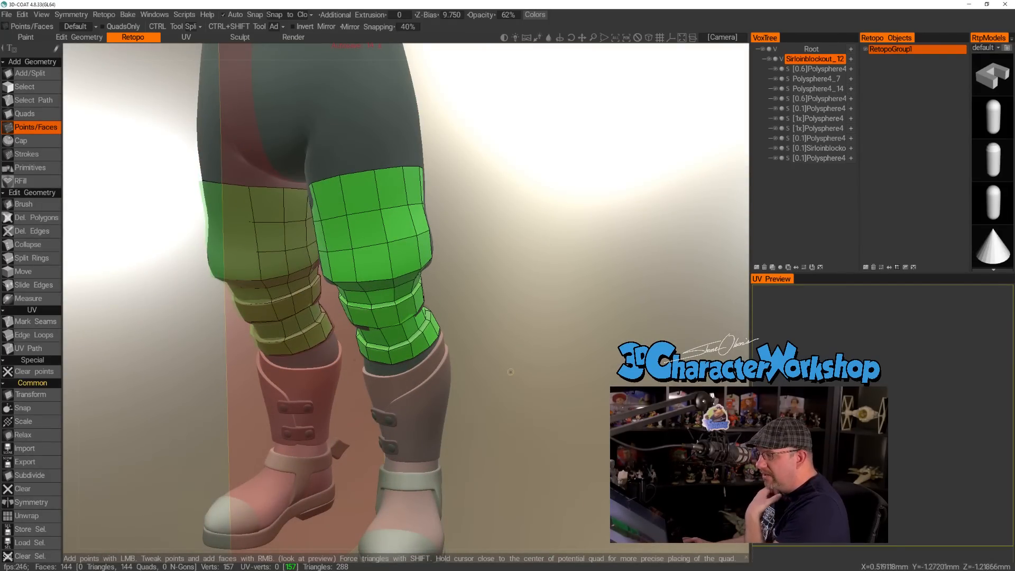
Nudge and even out the strap ring vertices at the front of the leg with the retopo Brush.
{"action": "mouse_move", "coordinate": [477, 376]}
{"action": "left_mouse_down", "text": "alt"}
{"action": "mouse_move", "coordinate": [498, 374]}
{"action": "mouse_move", "coordinate": [485, 374]}
{"action": "left_mouse_up", "text": "alt"}
{"action": "left_click_drag", "start_coordinate": [477, 320], "coordinate": [427, 367], "text": "alt"}
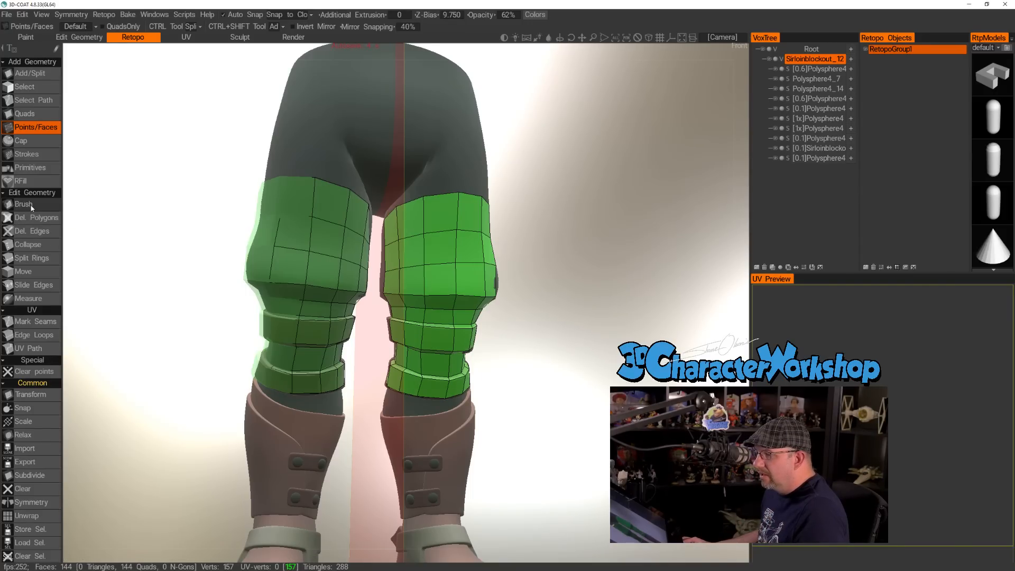
{"action": "left_click", "coordinate": [23, 204]}
{"action": "scroll", "coordinate": [295, 298], "scroll_direction": "up", "scroll_amount": 3}
{"action": "scroll", "coordinate": [295, 298], "scroll_direction": "up", "scroll_amount": 2}
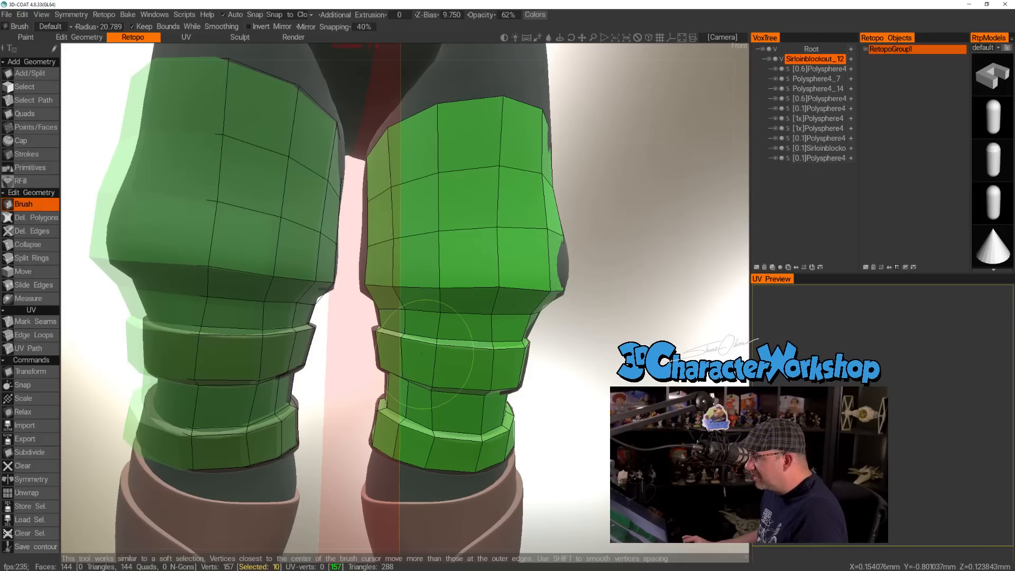
{"action": "right_click_drag", "start_coordinate": [424, 362], "coordinate": [415, 363]}
{"action": "left_click_drag", "start_coordinate": [436, 350], "coordinate": [441, 351]}
{"action": "left_click_drag", "start_coordinate": [434, 393], "coordinate": [443, 394]}
{"action": "left_click_drag", "start_coordinate": [434, 433], "coordinate": [430, 469]}
{"action": "middle_click_drag", "start_coordinate": [432, 468], "coordinate": [436, 432]}
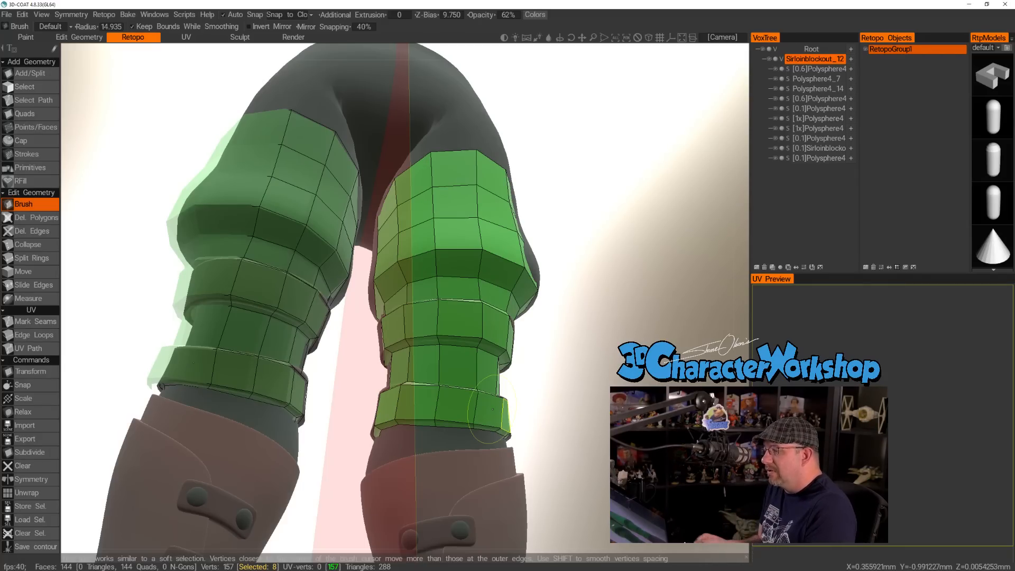
Reduce the brush radius to 12.125 and refine the vertex spacing around the lower strap's front and outer side.
{"action": "mouse_move", "coordinate": [570, 359]}
{"action": "left_mouse_down"}
{"action": "mouse_move", "coordinate": [542, 386]}
{"action": "mouse_move", "coordinate": [525, 386]}
{"action": "left_mouse_up"}
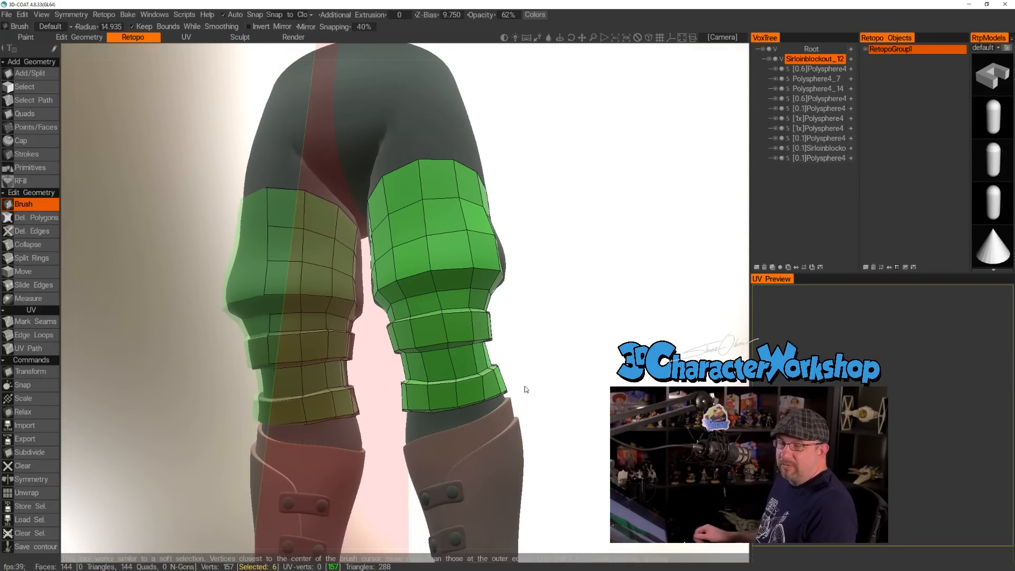
{"action": "left_click_drag", "start_coordinate": [550, 361], "coordinate": [457, 396]}
{"action": "right_click_drag", "start_coordinate": [457, 395], "coordinate": [468, 401], "text": "alt"}
{"action": "left_click_drag", "start_coordinate": [468, 401], "coordinate": [476, 437], "text": "alt"}
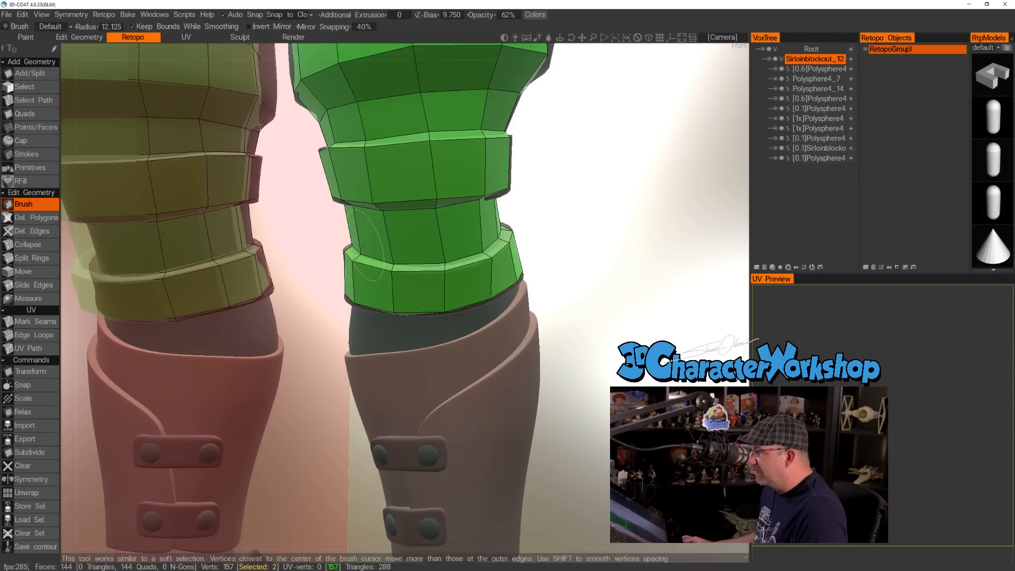
{"action": "left_click_drag", "start_coordinate": [541, 312], "coordinate": [415, 320], "text": "alt"}
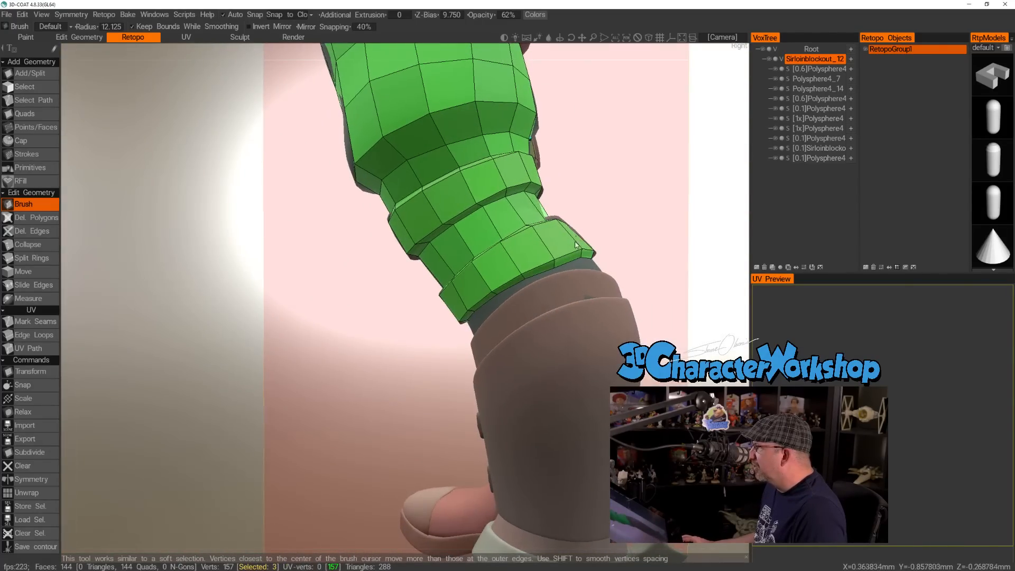
{"action": "middle_click_drag", "start_coordinate": [613, 244], "coordinate": [515, 308], "text": "alt"}
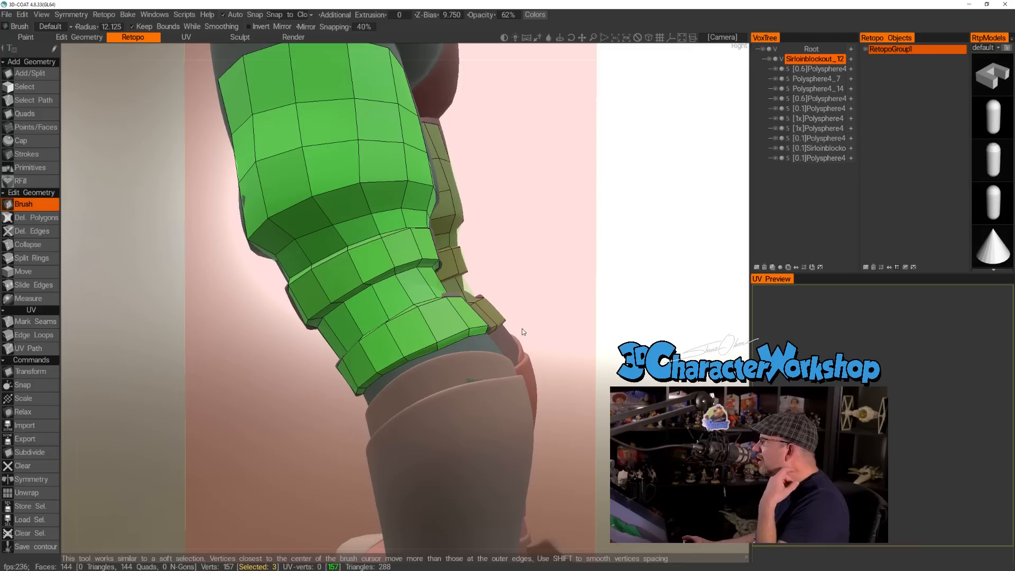
{"action": "left_click_drag", "start_coordinate": [494, 290], "coordinate": [593, 274], "text": "alt"}
{"action": "left_click_drag", "start_coordinate": [524, 363], "coordinate": [587, 295], "text": "alt"}
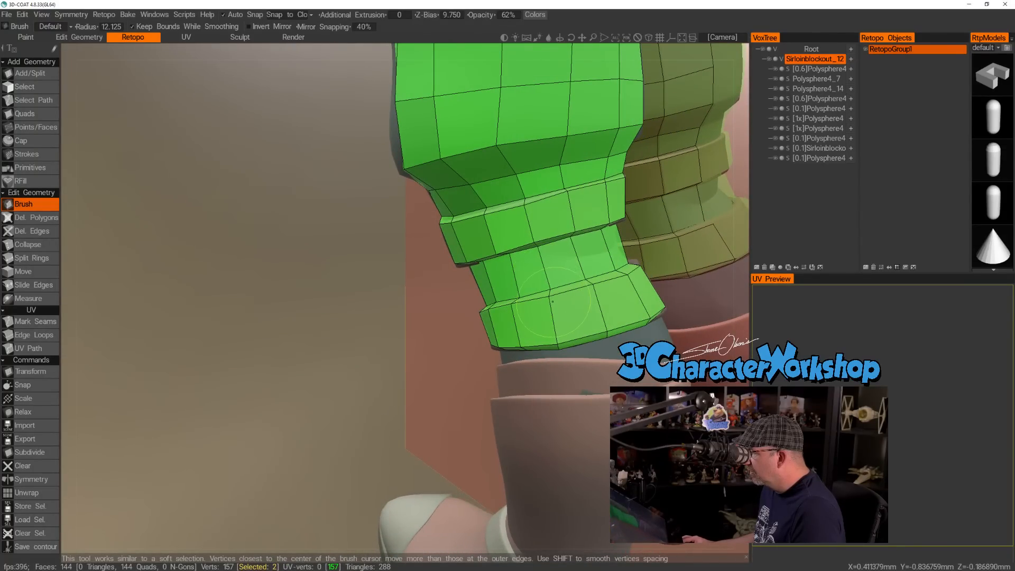
Brush the vertices on the back of the strap rings and the thigh section into more even spacing.
{"action": "left_click_drag", "start_coordinate": [603, 323], "coordinate": [587, 318], "text": "alt"}
{"action": "right_click_drag", "start_coordinate": [587, 319], "coordinate": [531, 300], "text": "alt"}
{"action": "left_click_drag", "start_coordinate": [531, 300], "coordinate": [475, 286], "text": "alt"}
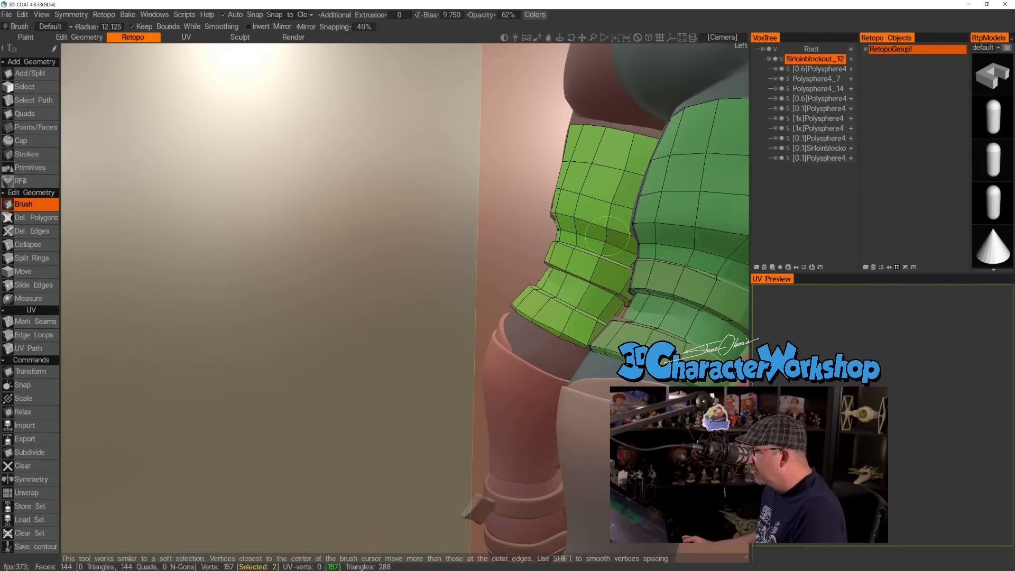
{"action": "left_click_drag", "start_coordinate": [617, 173], "coordinate": [627, 211], "text": "alt"}
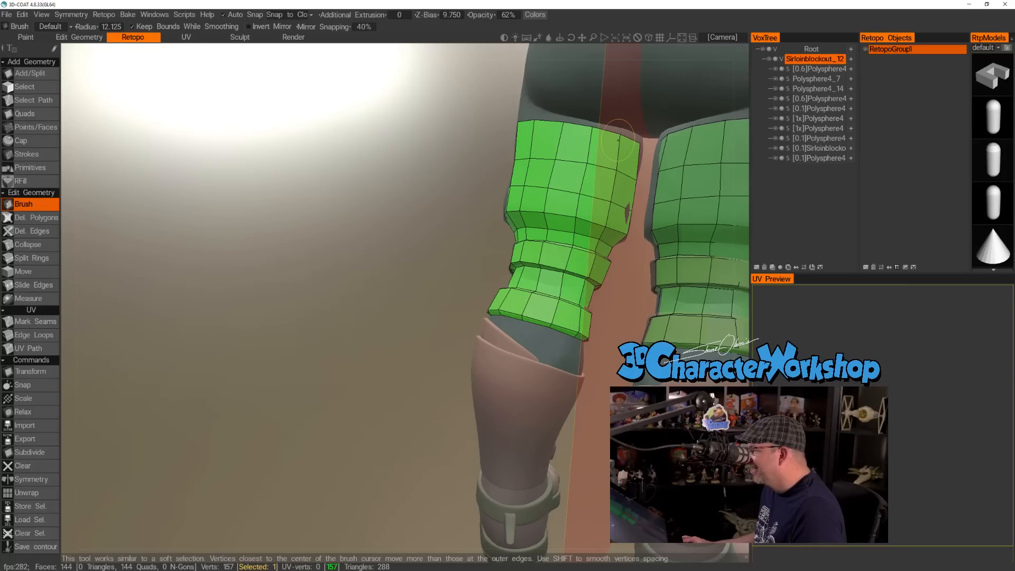
{"action": "mouse_move", "coordinate": [521, 154]}
{"action": "left_mouse_down", "text": "alt"}
{"action": "mouse_move", "coordinate": [718, 135]}
{"action": "mouse_move", "coordinate": [534, 163]}
{"action": "left_mouse_up", "text": "alt"}
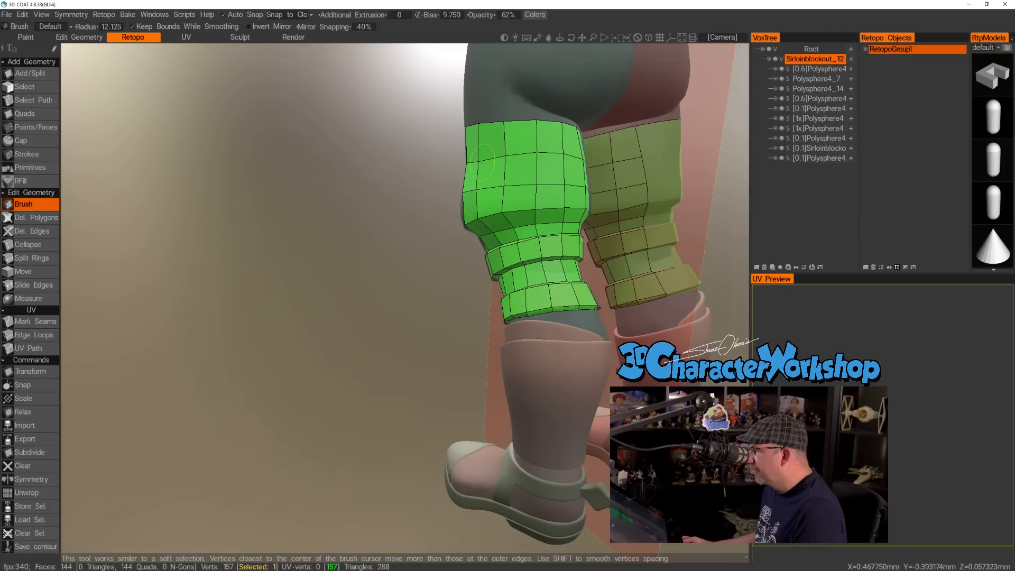
{"action": "left_click_drag", "start_coordinate": [482, 156], "coordinate": [516, 156], "text": "alt"}
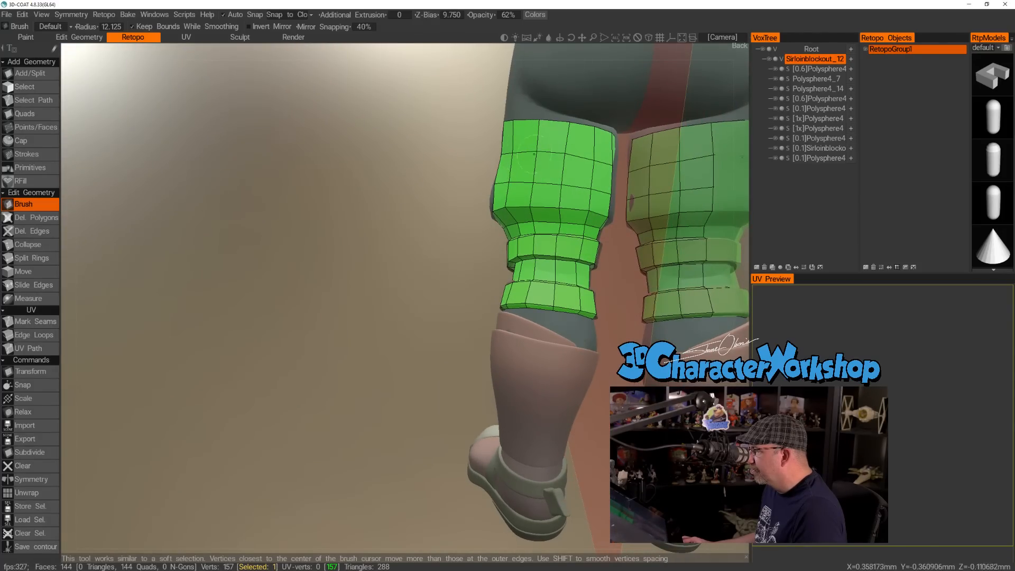
Return to Points/Faces and insert an extra edge loop around the quad ring between the two straps.
{"action": "mouse_move", "coordinate": [337, 198]}
{"action": "left_mouse_down", "text": "alt"}
{"action": "mouse_move", "coordinate": [420, 167]}
{"action": "mouse_move", "coordinate": [354, 183]}
{"action": "mouse_move", "coordinate": [370, 182]}
{"action": "left_mouse_up", "text": "alt"}
{"action": "left_click_drag", "start_coordinate": [406, 231], "coordinate": [214, 239], "text": "alt"}
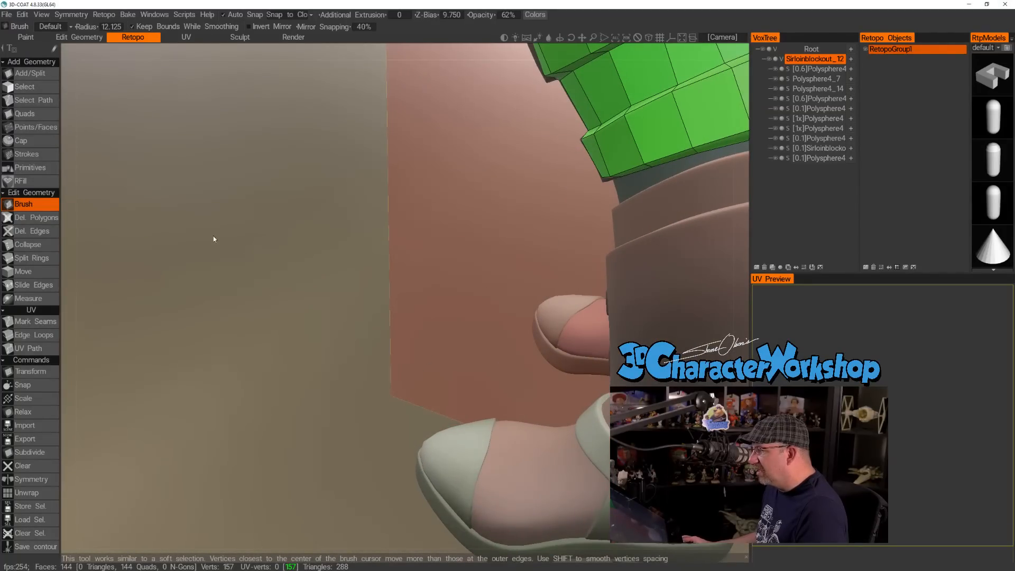
{"action": "left_click", "coordinate": [27, 127]}
{"action": "left_click_drag", "start_coordinate": [358, 158], "coordinate": [235, 236], "text": "alt"}
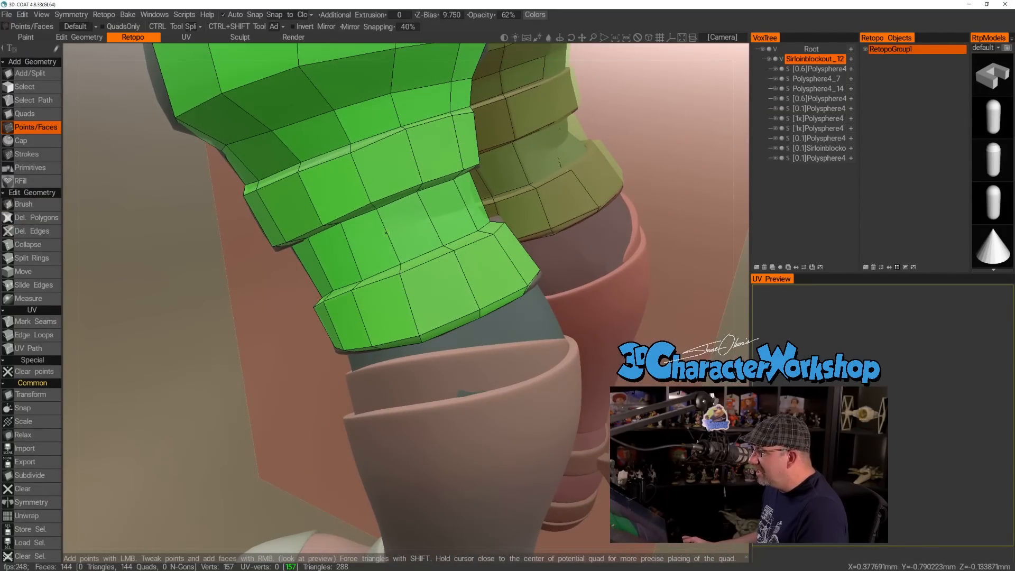
{"action": "left_click", "coordinate": [388, 237]}
{"action": "left_click_drag", "start_coordinate": [248, 304], "coordinate": [341, 209], "text": "alt"}
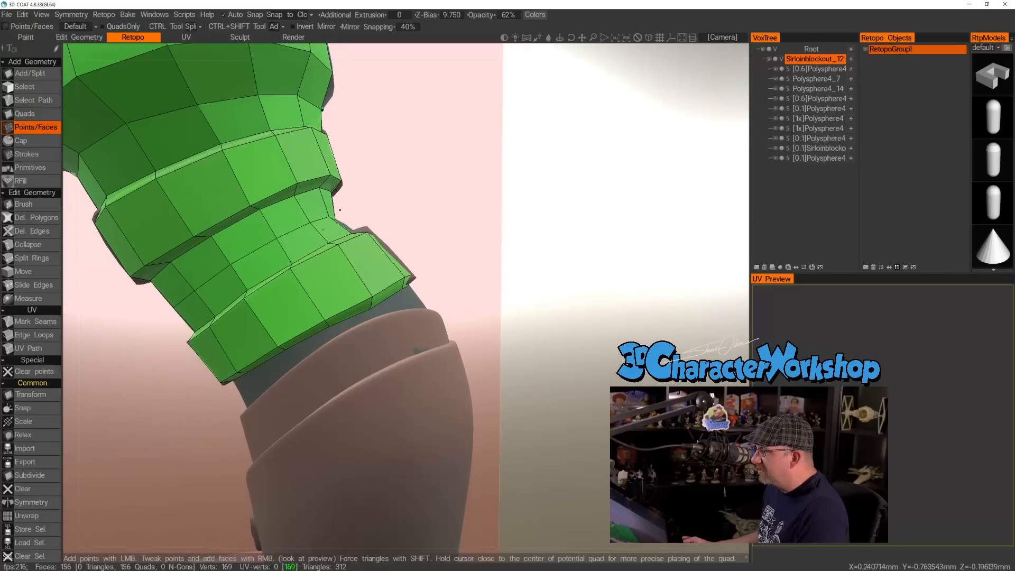
Add the first quads on the bare leg at the front, between the lower strap's bottom edge and the boot cuff.
{"action": "right_click_drag", "start_coordinate": [365, 236], "coordinate": [317, 249], "text": "alt"}
{"action": "left_click_drag", "start_coordinate": [317, 248], "coordinate": [455, 284], "text": "alt"}
{"action": "right_click_drag", "start_coordinate": [456, 284], "coordinate": [521, 290], "text": "alt"}
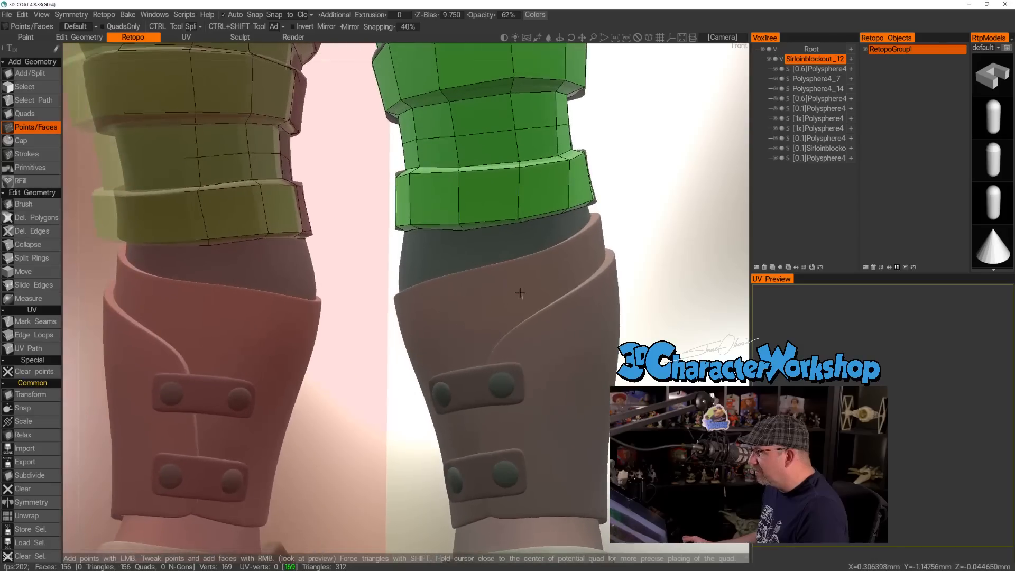
{"action": "left_click_drag", "start_coordinate": [521, 290], "coordinate": [529, 275], "text": "alt"}
{"action": "middle_click_drag", "start_coordinate": [530, 275], "coordinate": [499, 311], "text": "alt"}
{"action": "left_click_drag", "start_coordinate": [499, 311], "coordinate": [482, 333], "text": "alt"}
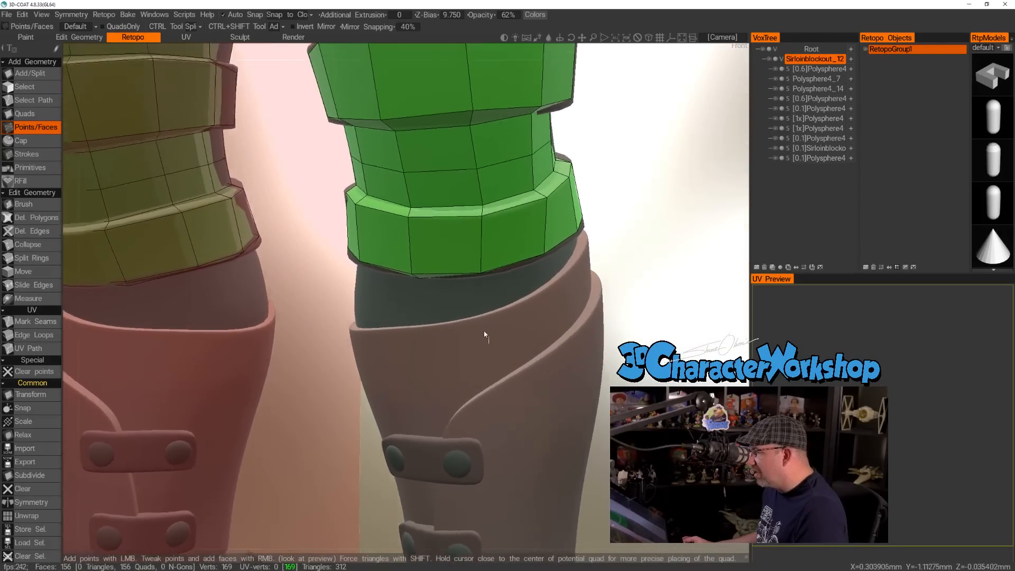
{"action": "right_click_drag", "start_coordinate": [482, 333], "coordinate": [521, 314], "text": "alt"}
{"action": "left_click_drag", "start_coordinate": [505, 338], "coordinate": [465, 350], "text": "alt"}
{"action": "left_click", "coordinate": [437, 337]}
{"action": "right_click", "coordinate": [481, 299]}
{"action": "left_click", "coordinate": [601, 291]}
{"action": "right_click", "coordinate": [562, 289]}
Fill the gap between the lower strap and the boot cuff with quads along the leg's outer side.
{"action": "right_click", "coordinate": [479, 329]}
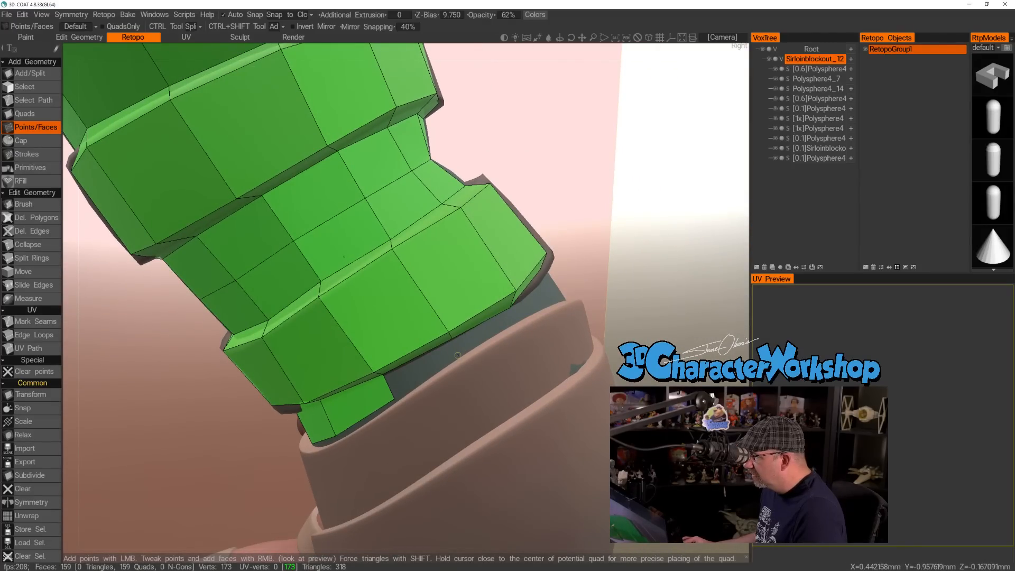
{"action": "right_click", "coordinate": [495, 327]}
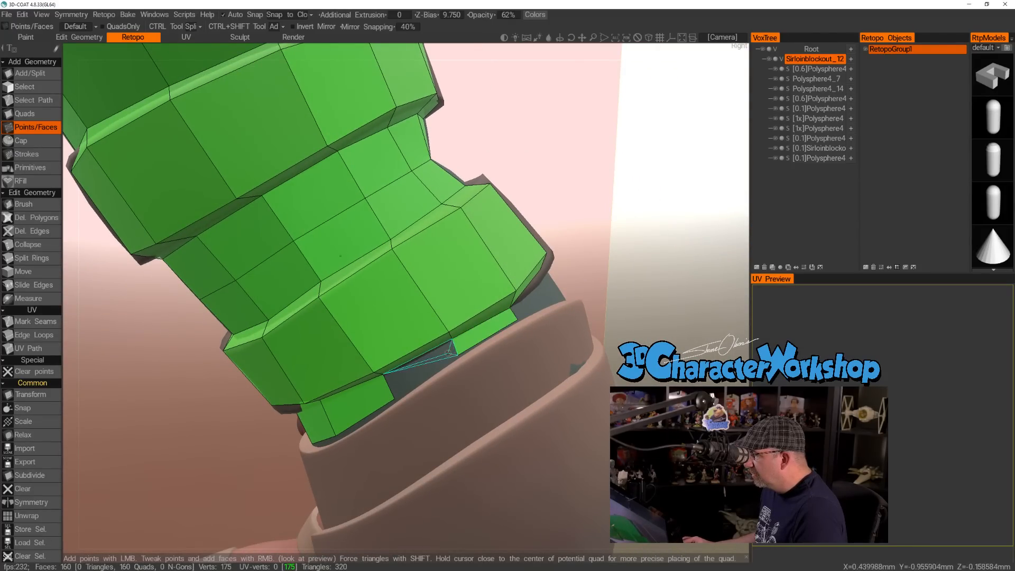
{"action": "right_click", "coordinate": [419, 362]}
{"action": "left_click_drag", "start_coordinate": [419, 362], "coordinate": [411, 456], "text": "alt"}
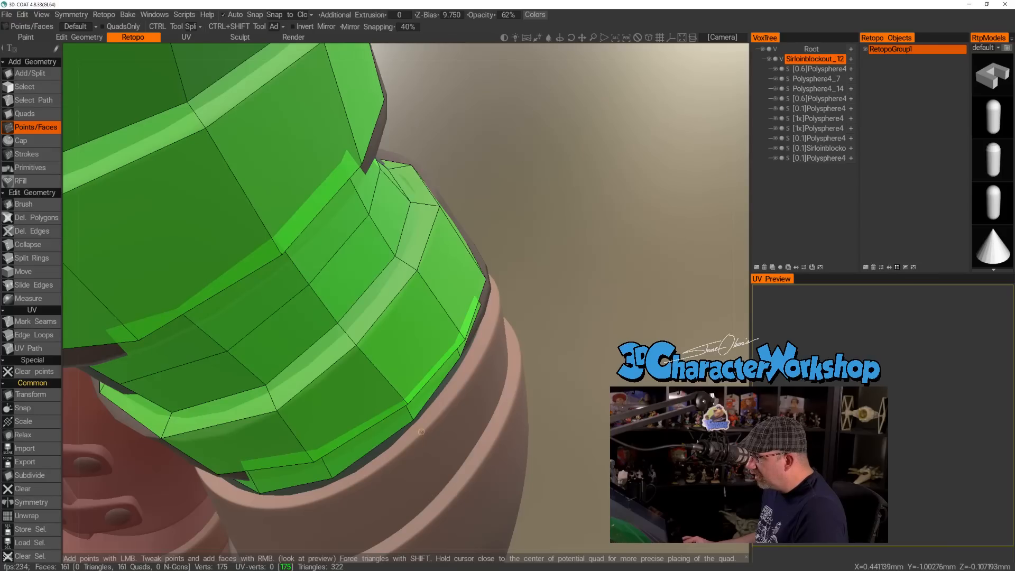
Place four points along the boot cuff's rim at the front outer side and fill three quads from the leg out onto it.
{"action": "left_click_drag", "start_coordinate": [446, 412], "coordinate": [452, 402], "text": "alt"}
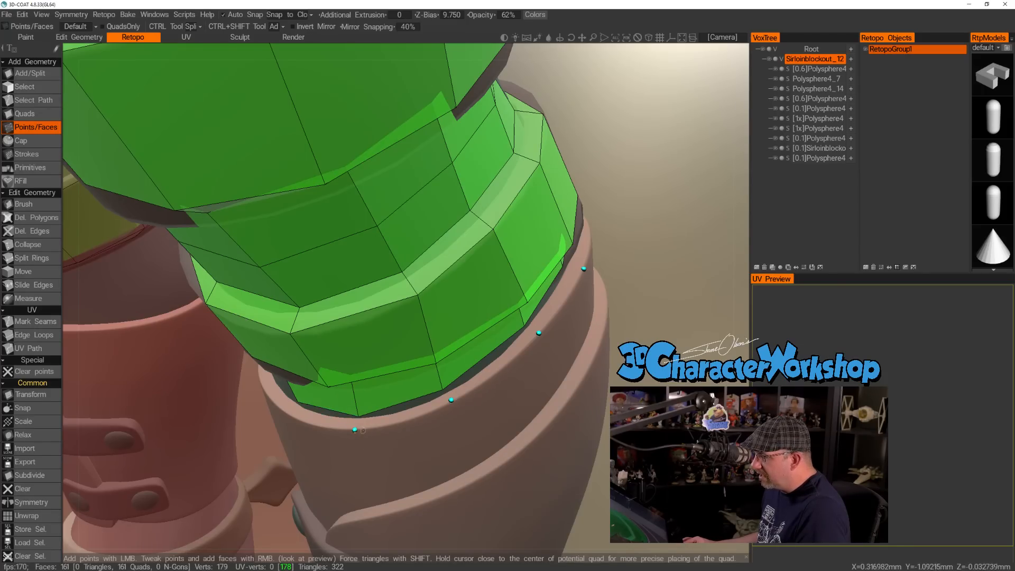
{"action": "right_click", "coordinate": [402, 411]}
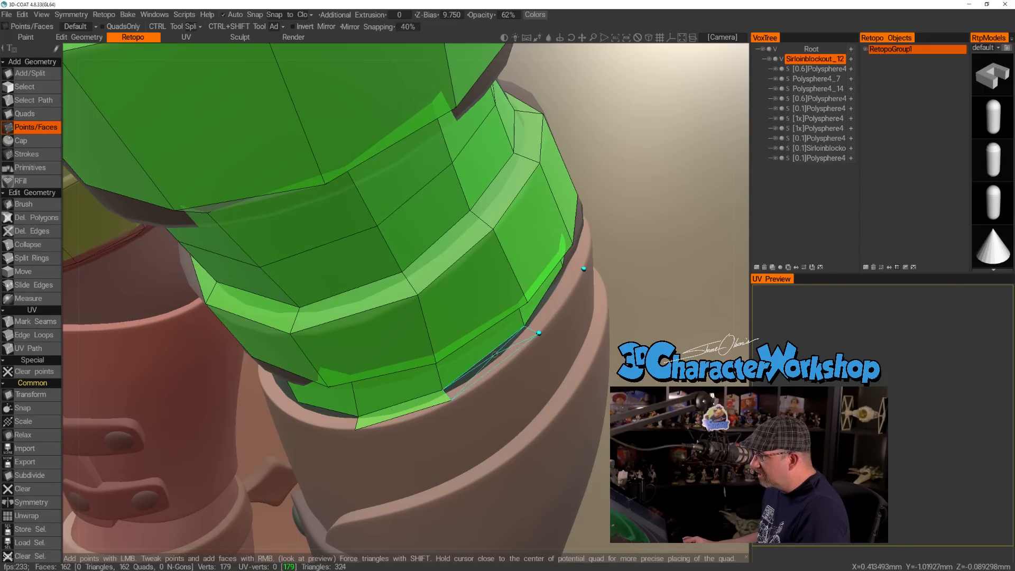
{"action": "right_click", "coordinate": [495, 354]}
{"action": "right_click", "coordinate": [554, 300]}
{"action": "left_click_drag", "start_coordinate": [623, 291], "coordinate": [552, 270], "text": "alt"}
Continue the quads on the leg and cuff rim around the outer side towards the back.
{"action": "left_click_drag", "start_coordinate": [548, 233], "coordinate": [432, 396], "text": "alt"}
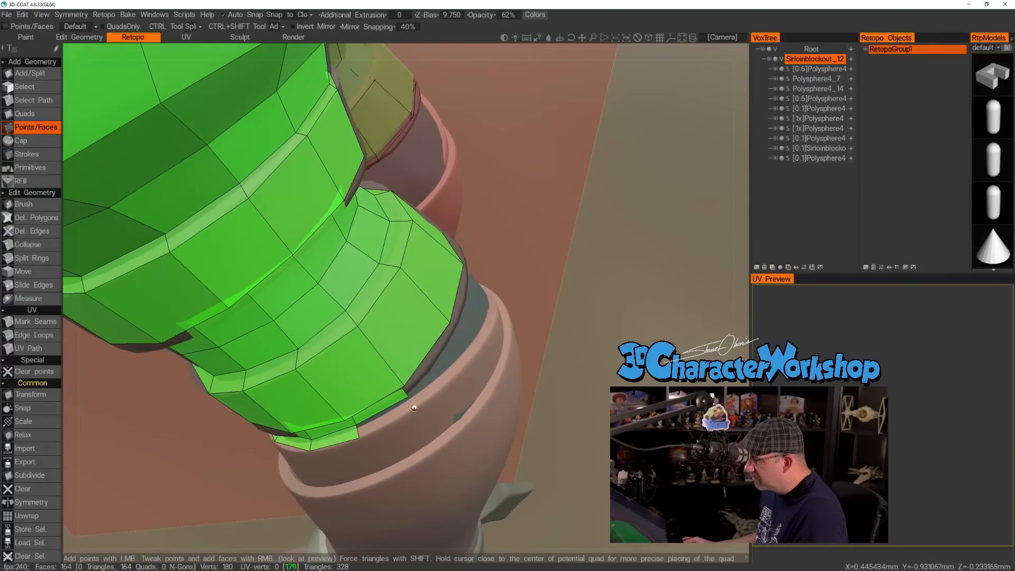
{"action": "right_click", "coordinate": [381, 416]}
{"action": "left_click_drag", "start_coordinate": [380, 415], "coordinate": [498, 368], "text": "alt"}
{"action": "left_click", "coordinate": [489, 376]}
{"action": "mouse_move", "coordinate": [461, 368]}
{"action": "left_mouse_down", "text": "alt"}
{"action": "mouse_move", "coordinate": [450, 350]}
{"action": "mouse_move", "coordinate": [452, 377]}
{"action": "left_mouse_up", "text": "alt"}
{"action": "right_click", "coordinate": [444, 369]}
{"action": "mouse_move", "coordinate": [540, 326]}
{"action": "left_mouse_down", "text": "alt"}
{"action": "mouse_move", "coordinate": [500, 352]}
{"action": "mouse_move", "coordinate": [553, 330]}
{"action": "left_mouse_up", "text": "alt"}
Extend the outer-side strip with two more quads under the strap and along the cuff rim towards the back.
{"action": "left_click_drag", "start_coordinate": [568, 369], "coordinate": [562, 377], "text": "alt"}
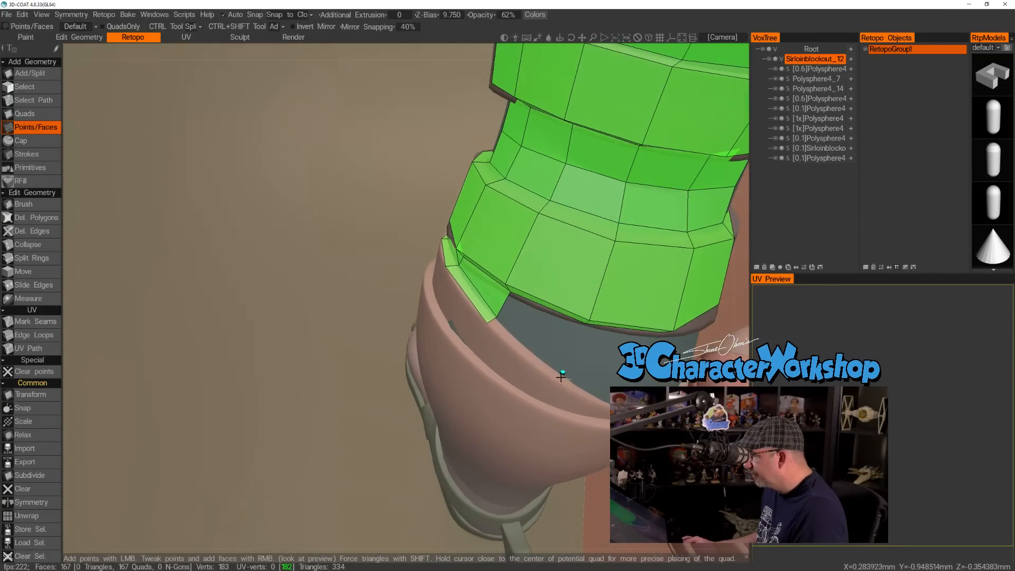
{"action": "left_click", "coordinate": [558, 381]}
{"action": "key", "text": "ctrl+z"}
{"action": "right_click", "coordinate": [548, 335]}
{"action": "left_click_drag", "start_coordinate": [546, 367], "coordinate": [637, 366], "text": "alt"}
{"action": "right_click", "coordinate": [531, 354]}
{"action": "middle_click_drag", "start_coordinate": [637, 366], "coordinate": [526, 369], "text": "alt"}
{"action": "left_click_drag", "start_coordinate": [527, 366], "coordinate": [500, 359], "text": "alt"}
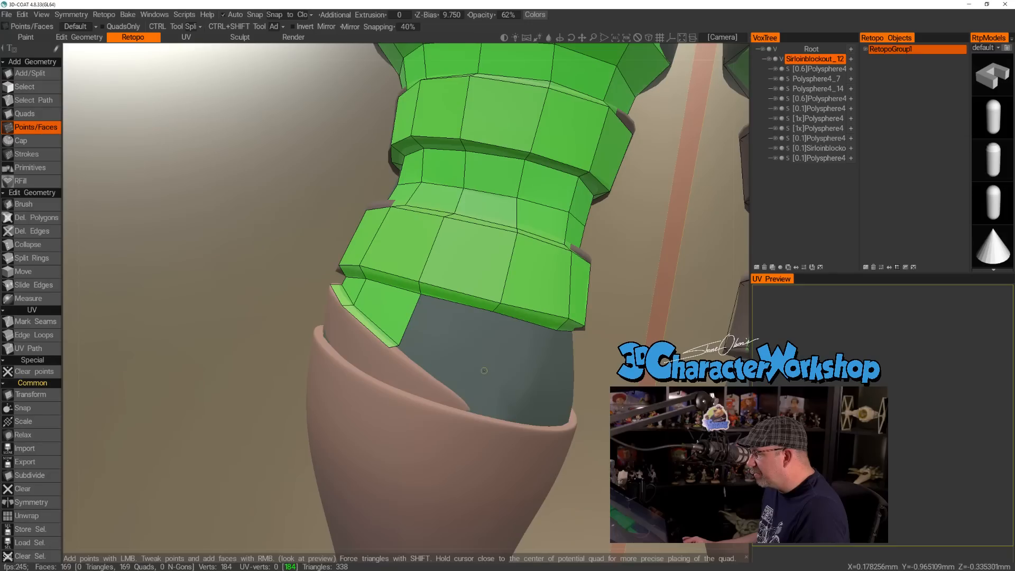
Add a quad under the strap at the back and two triangles converging on the point where the cuff flaps overlap.
{"action": "left_click", "coordinate": [484, 368]}
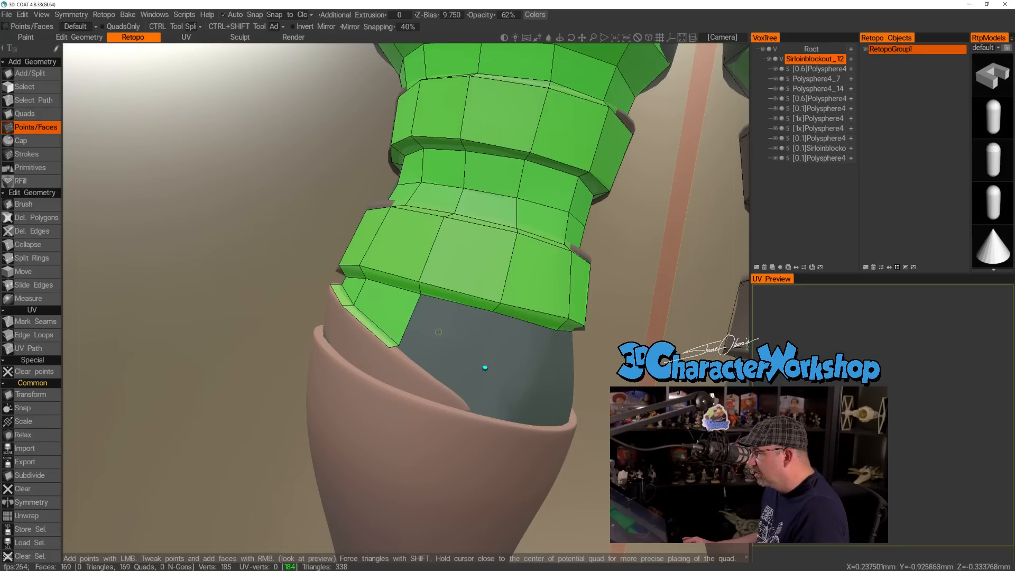
{"action": "right_click", "coordinate": [458, 333]}
{"action": "left_click_drag", "start_coordinate": [483, 405], "coordinate": [466, 403], "text": "alt"}
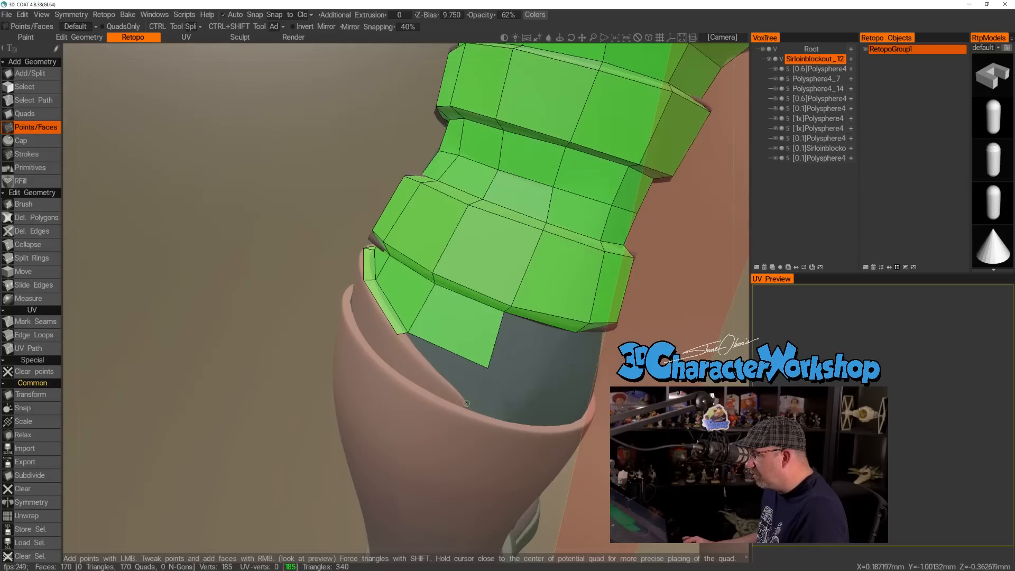
{"action": "left_click", "coordinate": [467, 406]}
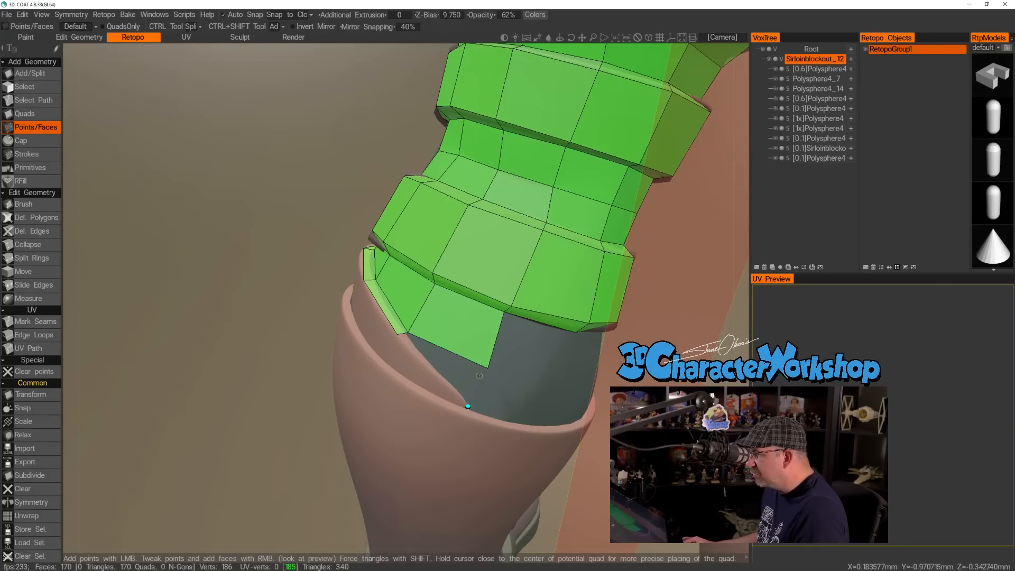
{"action": "left_click_drag", "start_coordinate": [491, 379], "coordinate": [470, 389], "text": "alt"}
{"action": "right_click_drag", "start_coordinate": [470, 388], "coordinate": [496, 405], "text": "alt"}
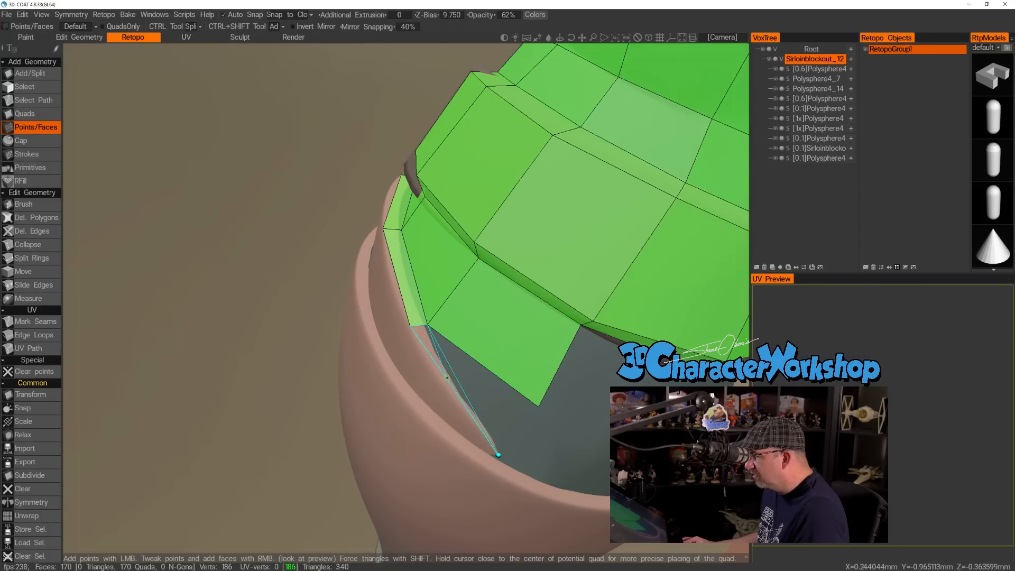
{"action": "right_click", "coordinate": [447, 378]}
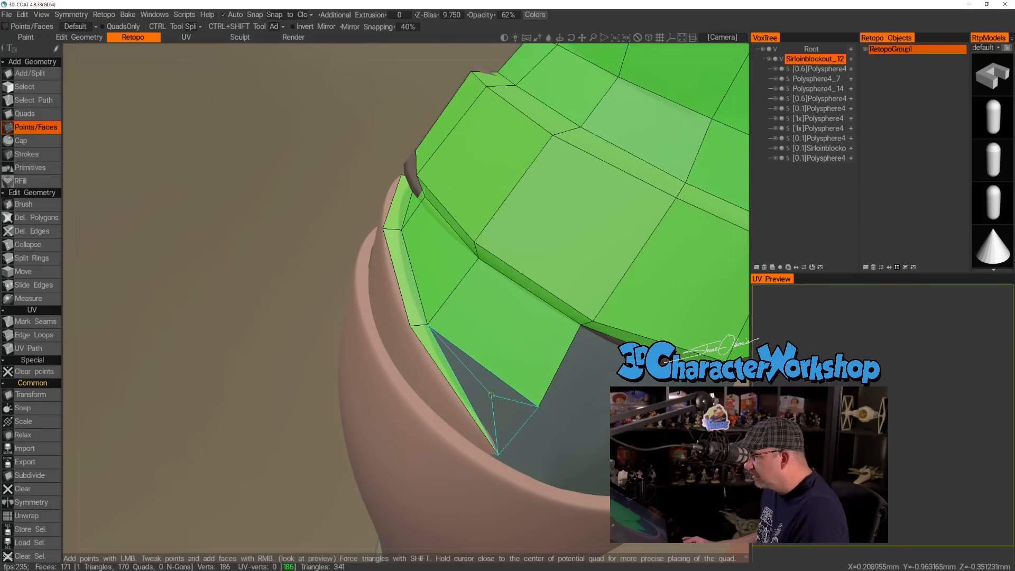
{"action": "right_click", "coordinate": [486, 391]}
Adjust the vertex beside the cuff overlap and add two more quads on the back of the leg towards the inner side.
{"action": "left_click_drag", "start_coordinate": [590, 426], "coordinate": [409, 389], "text": "alt"}
{"action": "left_click", "coordinate": [411, 350]}
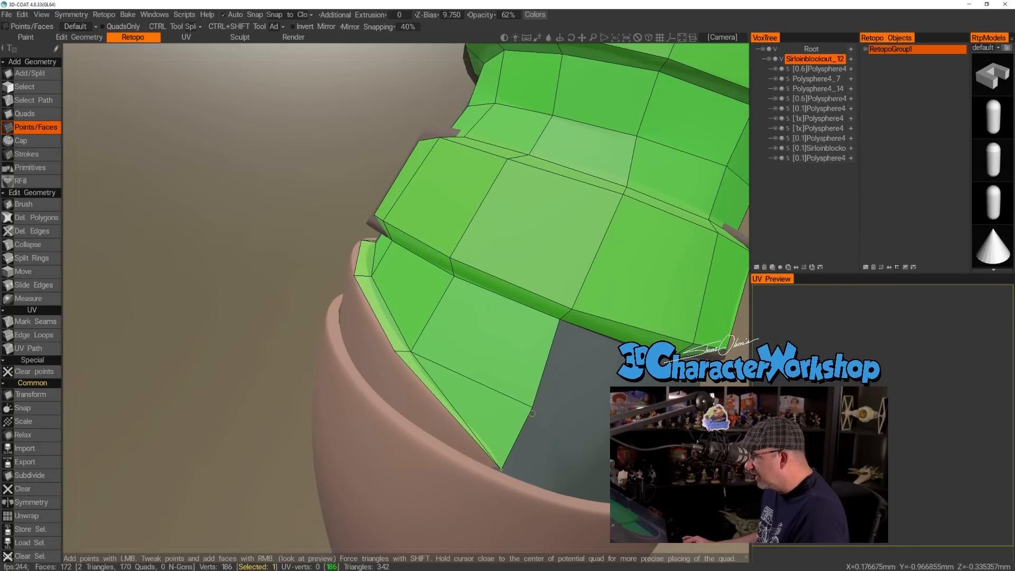
{"action": "right_click_drag", "start_coordinate": [532, 407], "coordinate": [527, 405]}
{"action": "left_click_drag", "start_coordinate": [628, 404], "coordinate": [561, 344], "text": "alt"}
{"action": "left_click", "coordinate": [542, 339]}
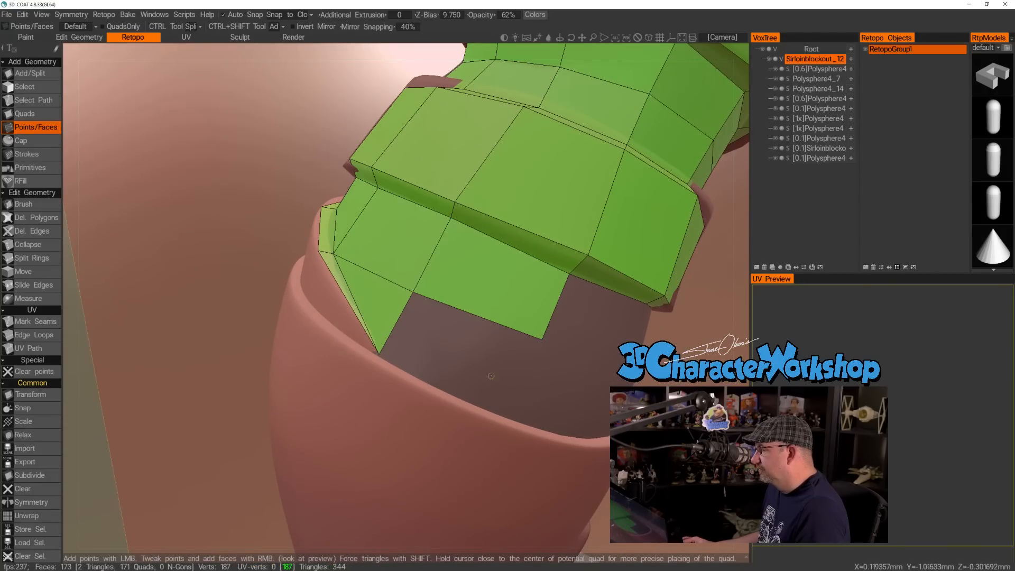
{"action": "left_click_drag", "start_coordinate": [531, 380], "coordinate": [510, 397], "text": "alt"}
{"action": "left_click", "coordinate": [514, 414]}
{"action": "right_click", "coordinate": [470, 342]}
Place two points on the inner front of the leg and fill two stacked quads from the strap to the cuff.
{"action": "left_click_drag", "start_coordinate": [591, 376], "coordinate": [465, 363], "text": "alt"}
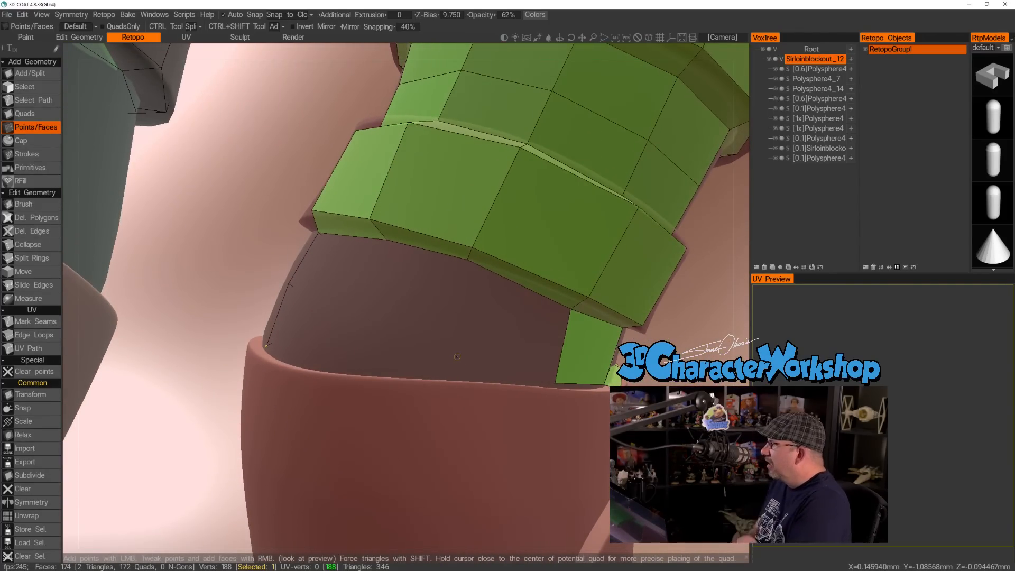
{"action": "left_click_drag", "start_coordinate": [489, 357], "coordinate": [497, 364], "text": "alt"}
{"action": "left_click_drag", "start_coordinate": [390, 293], "coordinate": [386, 297], "text": "alt"}
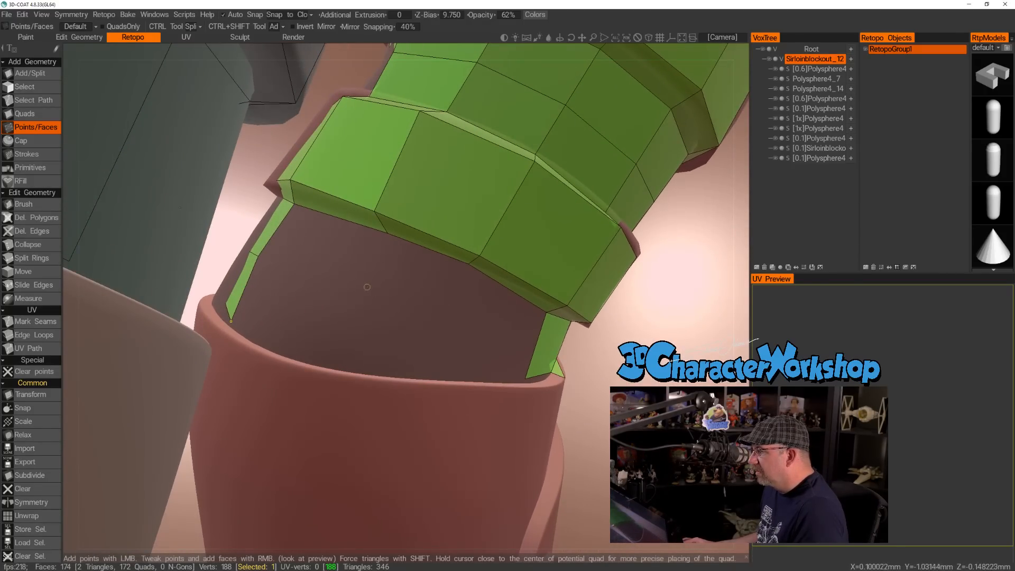
{"action": "left_click_drag", "start_coordinate": [346, 348], "coordinate": [349, 370], "text": "alt"}
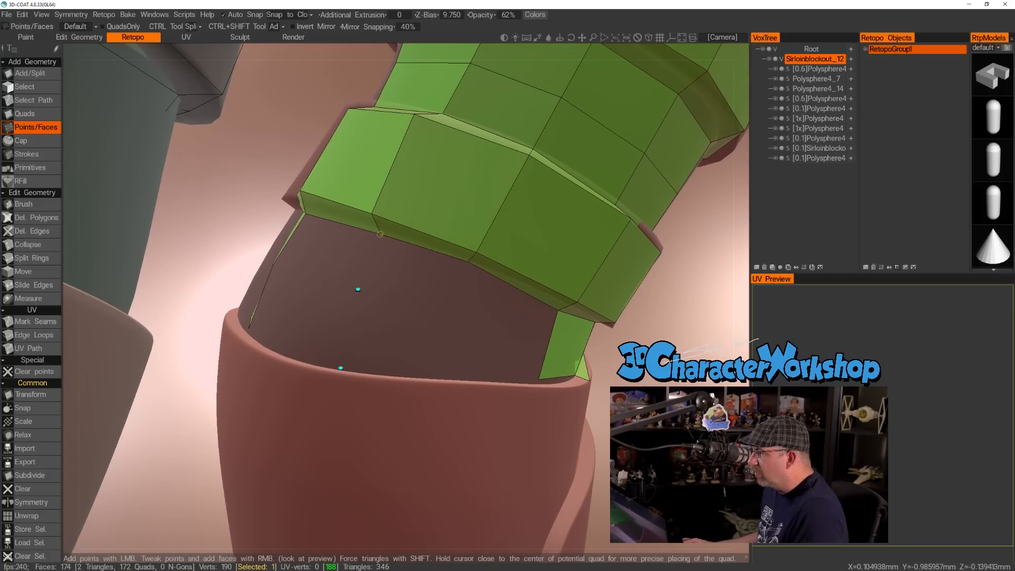
{"action": "right_click", "coordinate": [328, 251]}
{"action": "right_click", "coordinate": [344, 316]}
{"action": "left_click_drag", "start_coordinate": [344, 316], "coordinate": [445, 313], "text": "alt"}
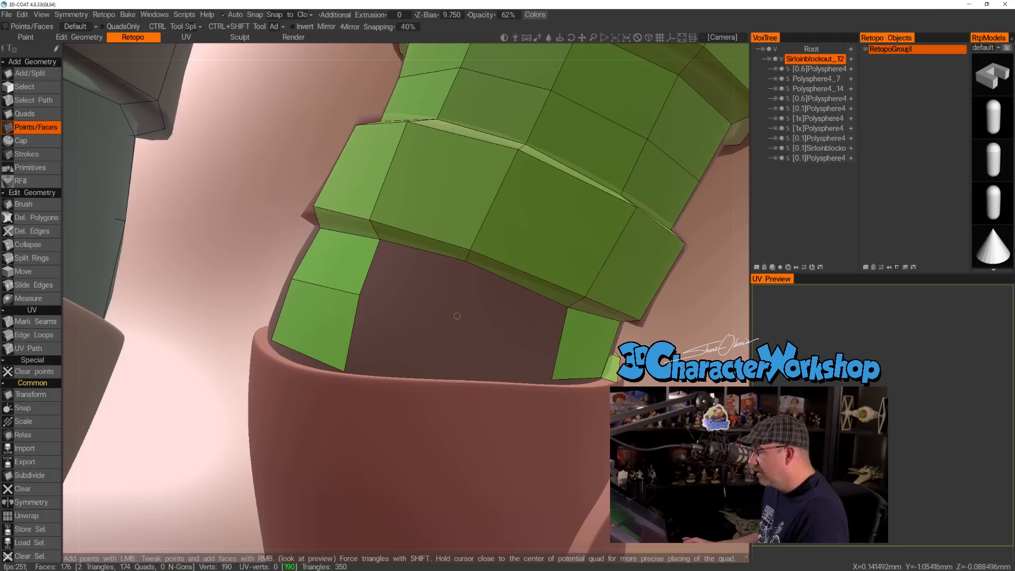
Close the remaining inner-side gap between strap and cuff with a triangle and quads, then tweak the vertices at the cuff.
{"action": "left_click", "coordinate": [456, 307]}
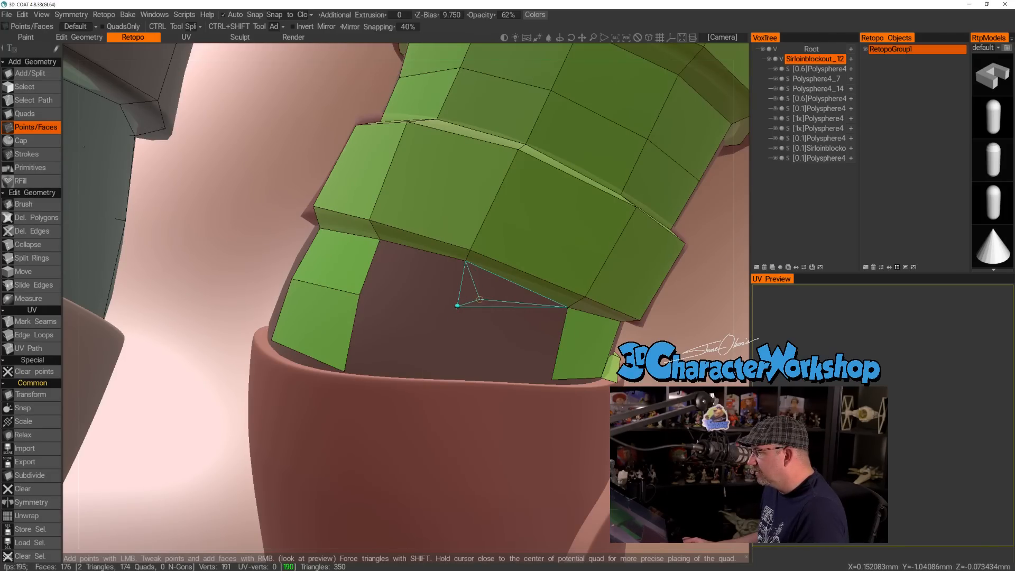
{"action": "right_click", "coordinate": [479, 299]}
{"action": "right_click", "coordinate": [405, 275]}
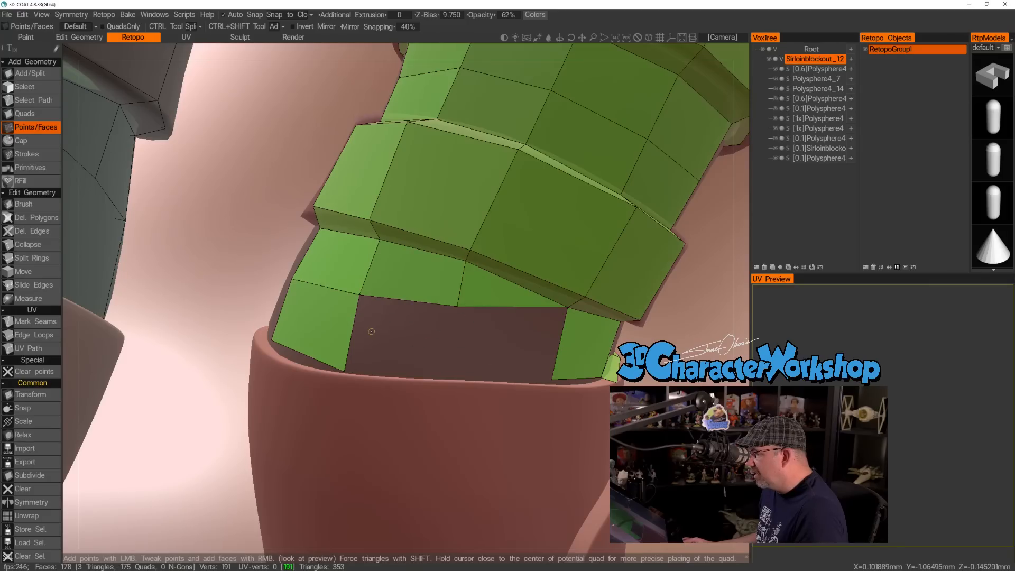
{"action": "left_click", "coordinate": [449, 378]}
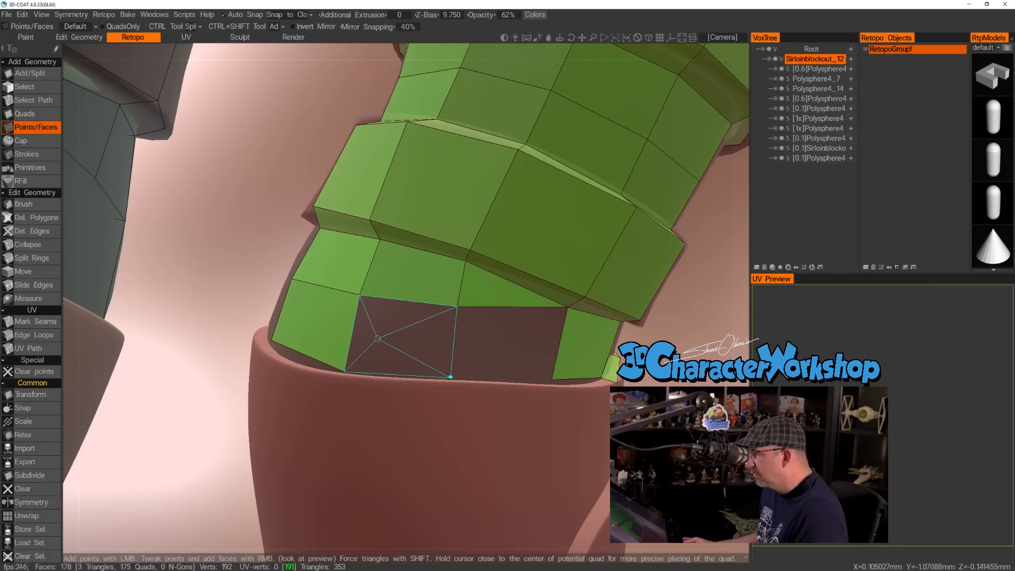
{"action": "right_click", "coordinate": [395, 336]}
{"action": "left_click_drag", "start_coordinate": [495, 339], "coordinate": [560, 357], "text": "alt"}
{"action": "right_click", "coordinate": [492, 334]}
{"action": "right_click_drag", "start_coordinate": [564, 375], "coordinate": [563, 378]}
Build three quads onto the boot cuff's rim along the inner side of the leg.
{"action": "left_click_drag", "start_coordinate": [460, 359], "coordinate": [494, 406], "text": "alt"}
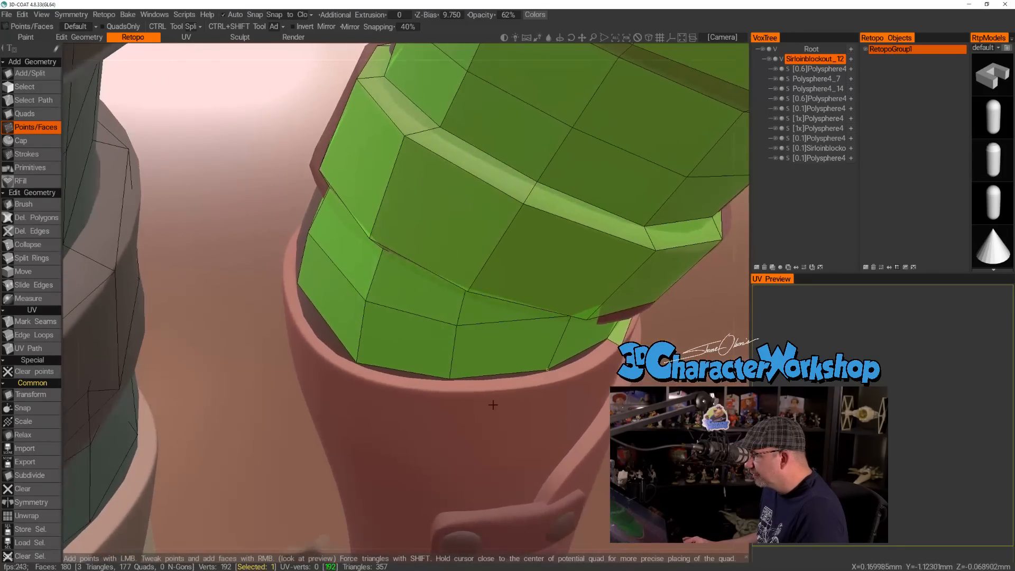
{"action": "left_click", "coordinate": [451, 390]}
{"action": "right_click", "coordinate": [500, 379]}
{"action": "right_click", "coordinate": [581, 360]}
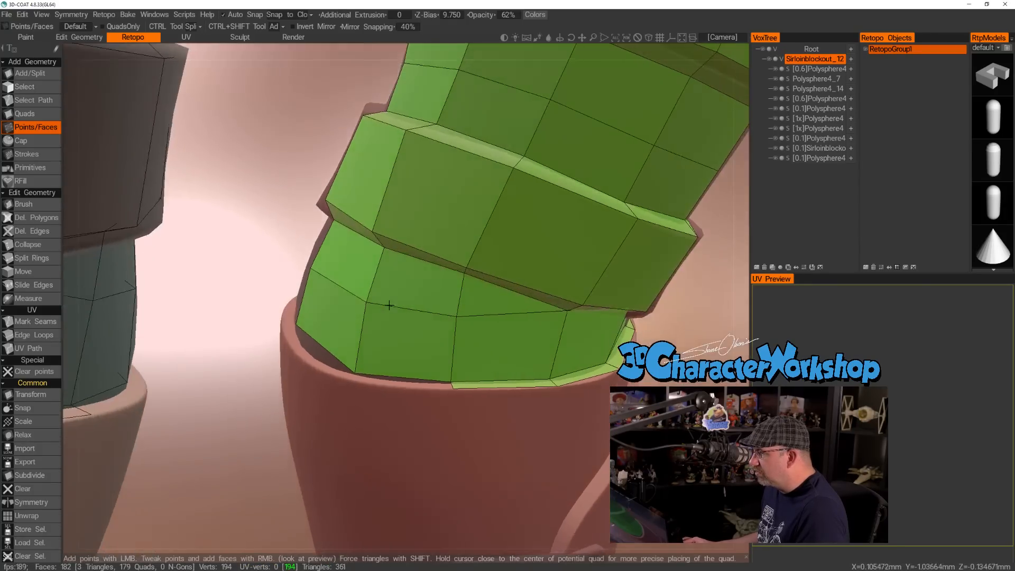
{"action": "left_click_drag", "start_coordinate": [384, 336], "coordinate": [306, 263], "text": "alt"}
{"action": "left_click_drag", "start_coordinate": [289, 347], "coordinate": [325, 366], "text": "alt"}
{"action": "left_click", "coordinate": [349, 365]}
{"action": "right_click", "coordinate": [390, 368]}
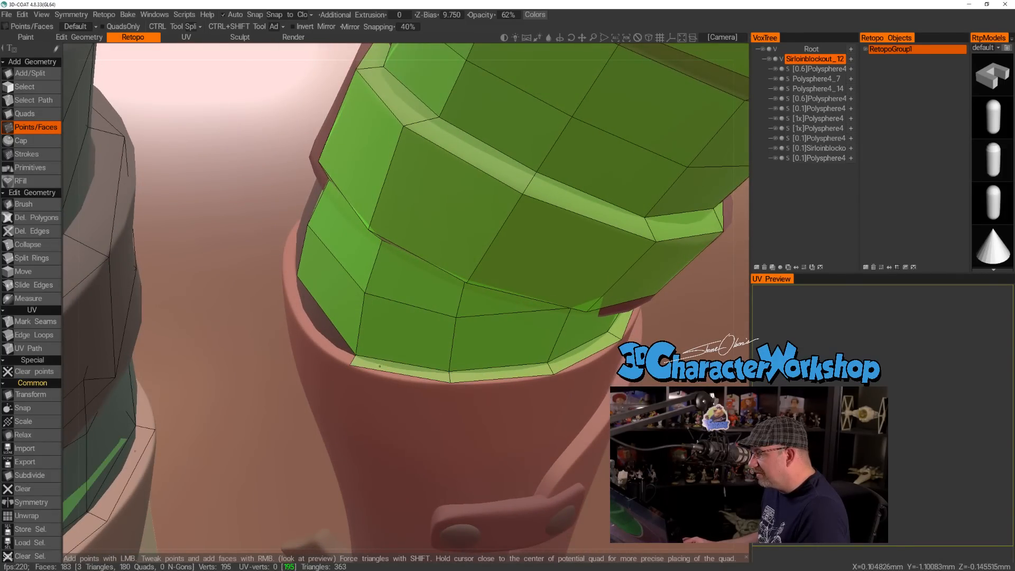
Continue the cuff rim quads around the inner back to the point where the cuff flaps overlap.
{"action": "left_click_drag", "start_coordinate": [290, 304], "coordinate": [415, 334], "text": "alt"}
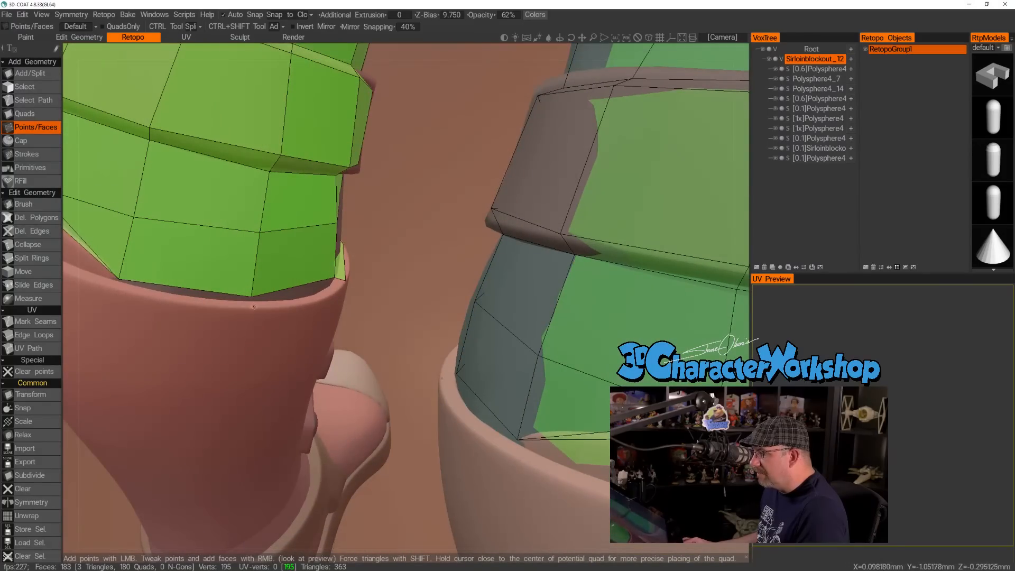
{"action": "left_click_drag", "start_coordinate": [255, 311], "coordinate": [383, 333], "text": "alt"}
{"action": "right_click", "coordinate": [297, 288]}
{"action": "left_click", "coordinate": [389, 334]}
{"action": "right_click", "coordinate": [435, 311]}
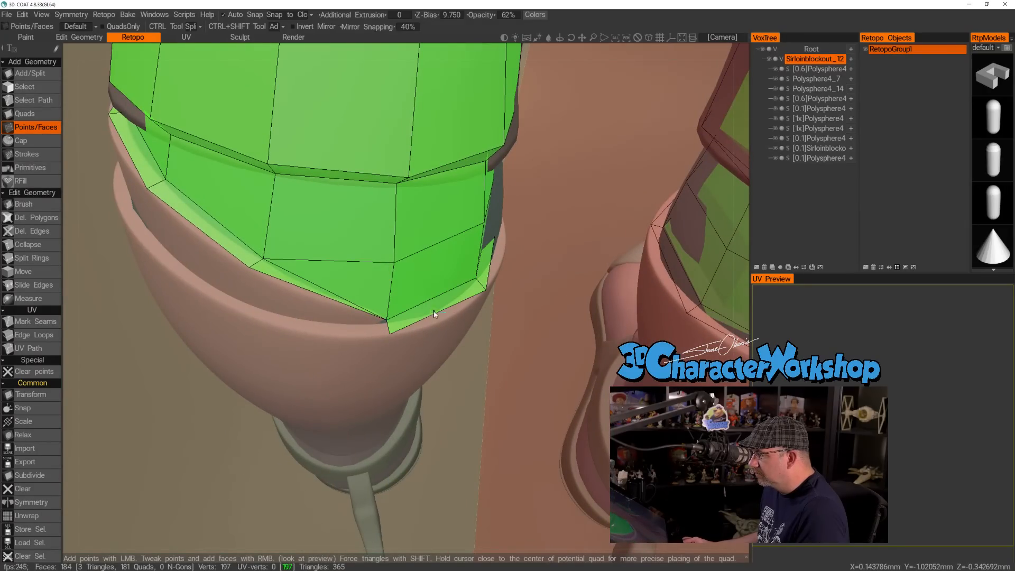
Add a triangle and an adjoining quad between the two cuff flaps at the back, and position the new rim vertex.
{"action": "left_click", "coordinate": [245, 302]}
{"action": "left_click_drag", "start_coordinate": [245, 302], "coordinate": [231, 320], "text": "alt"}
{"action": "right_click", "coordinate": [280, 294]}
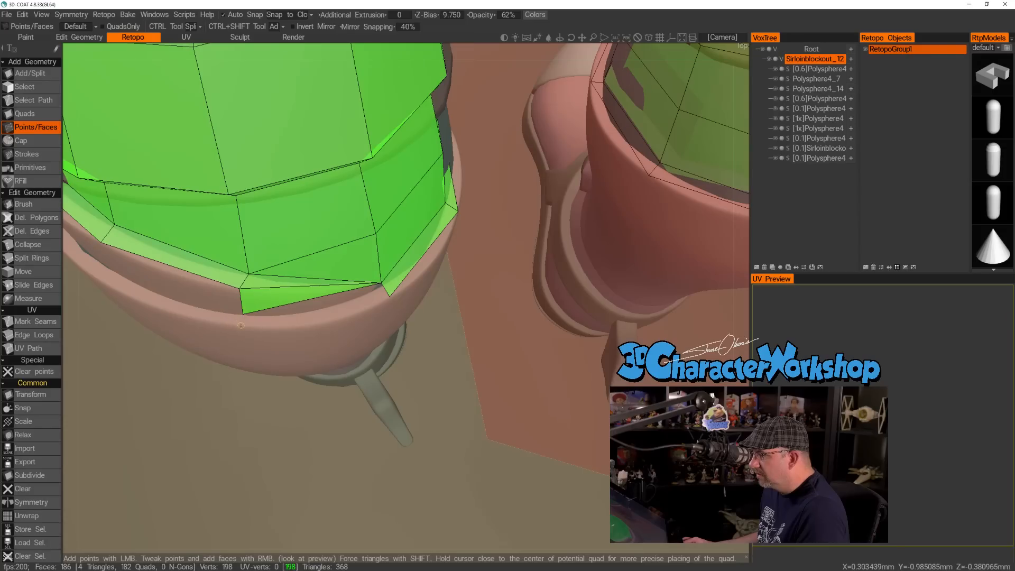
{"action": "left_click_drag", "start_coordinate": [312, 300], "coordinate": [243, 332], "text": "alt"}
{"action": "right_click", "coordinate": [328, 302]}
{"action": "left_click", "coordinate": [247, 333]}
{"action": "key", "text": "ctrl+z"}
{"action": "left_click_drag", "start_coordinate": [247, 332], "coordinate": [252, 334]}
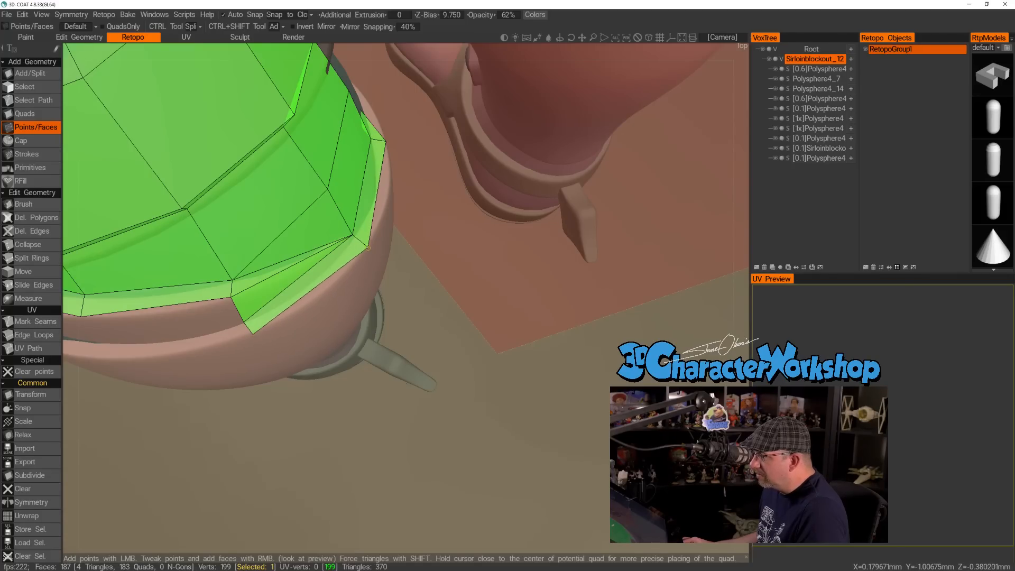
Add a quad across the upper cuff flap at the outer back, reaching down to the lower flap's rim.
{"action": "left_click_drag", "start_coordinate": [343, 295], "coordinate": [352, 281], "text": "alt"}
{"action": "right_click_drag", "start_coordinate": [352, 281], "coordinate": [312, 279], "text": "alt"}
{"action": "left_click_drag", "start_coordinate": [312, 278], "coordinate": [342, 273], "text": "alt"}
{"action": "right_click_drag", "start_coordinate": [342, 273], "coordinate": [334, 302], "text": "alt"}
{"action": "left_click_drag", "start_coordinate": [334, 302], "coordinate": [244, 321], "text": "alt"}
{"action": "left_click", "coordinate": [310, 272]}
{"action": "right_click", "coordinate": [323, 241]}
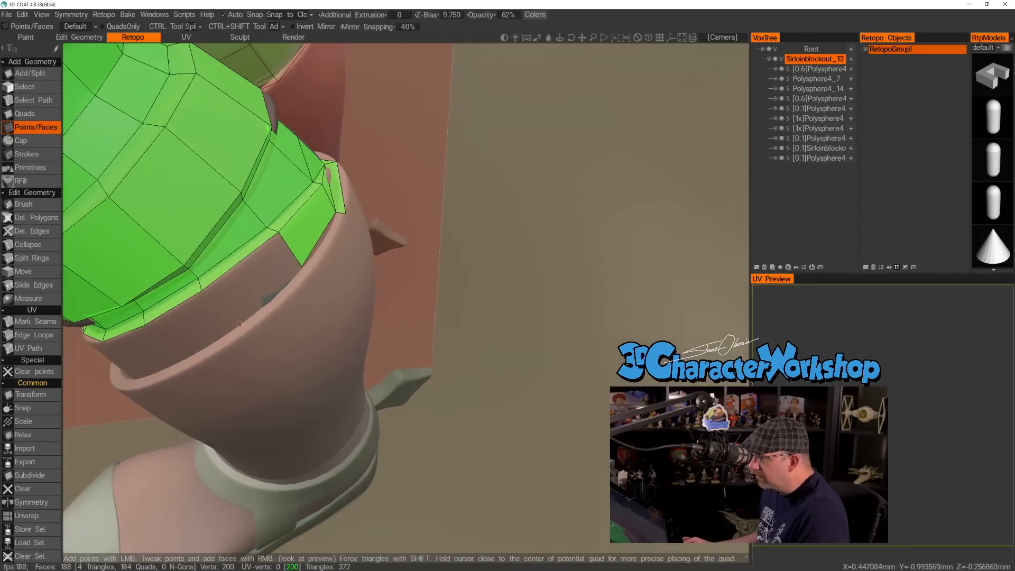
Add another quad on the upper cuff flap at the outer back, and two quads along the lower flap's rim beneath it.
{"action": "left_click", "coordinate": [236, 324]}
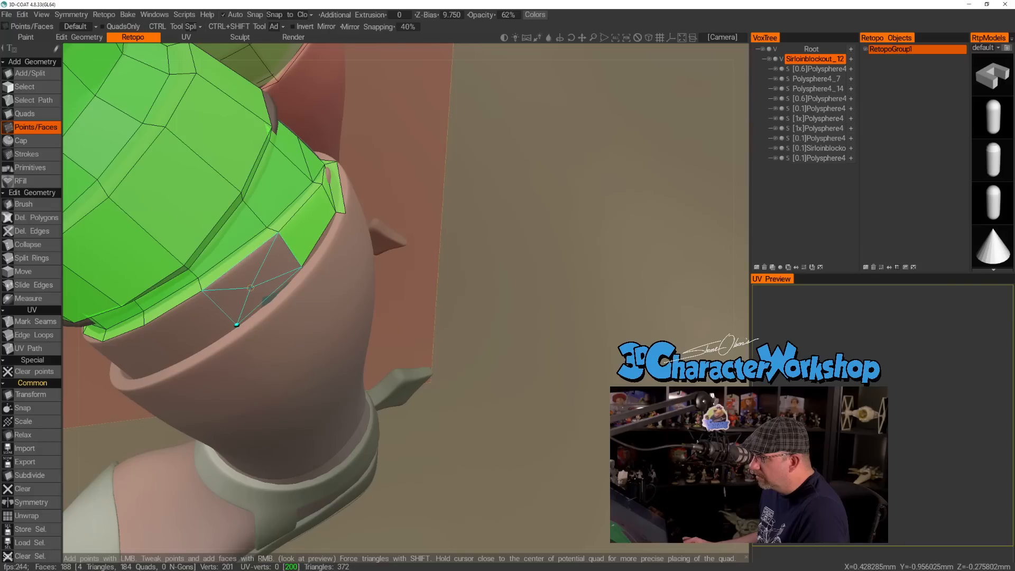
{"action": "right_click", "coordinate": [224, 296]}
{"action": "left_click", "coordinate": [202, 290]}
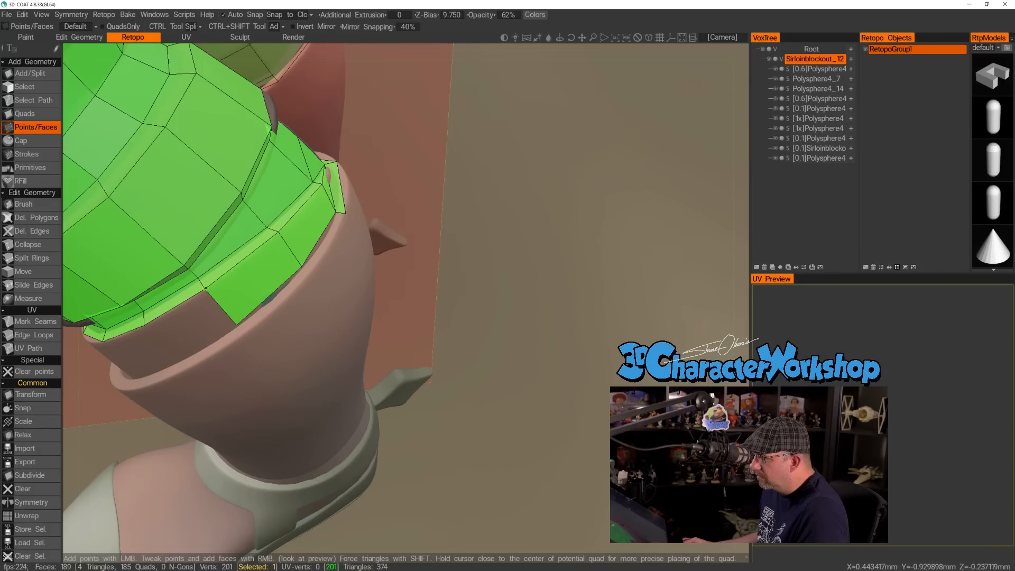
{"action": "left_click_drag", "start_coordinate": [240, 276], "coordinate": [318, 275], "text": "alt"}
{"action": "left_click", "coordinate": [311, 271]}
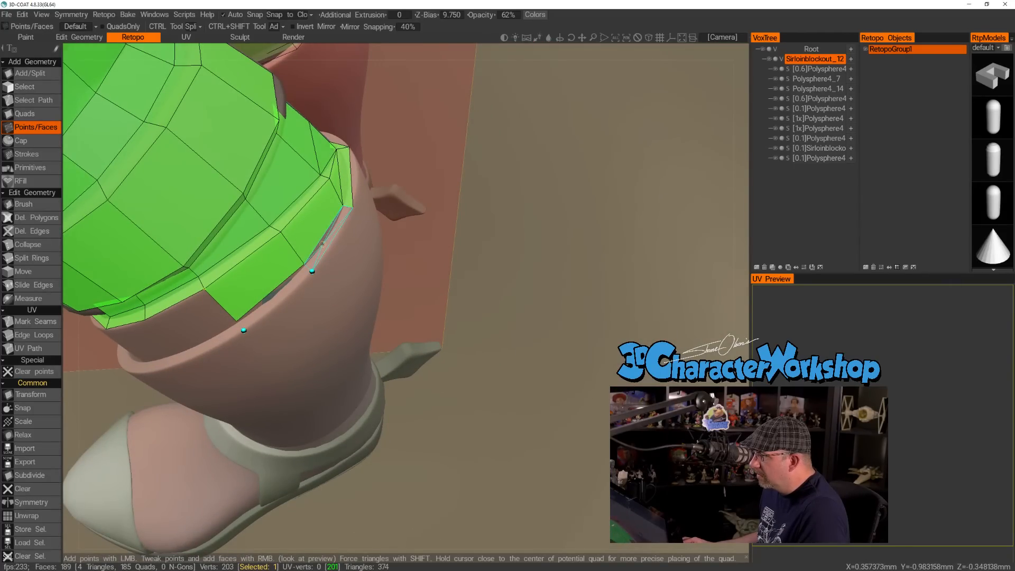
{"action": "right_click", "coordinate": [323, 245]}
{"action": "right_click", "coordinate": [276, 295]}
Continue around the outer side with two more upper flap quads and two matching quads on the lower flap's rim.
{"action": "left_click_drag", "start_coordinate": [275, 297], "coordinate": [357, 320], "text": "alt"}
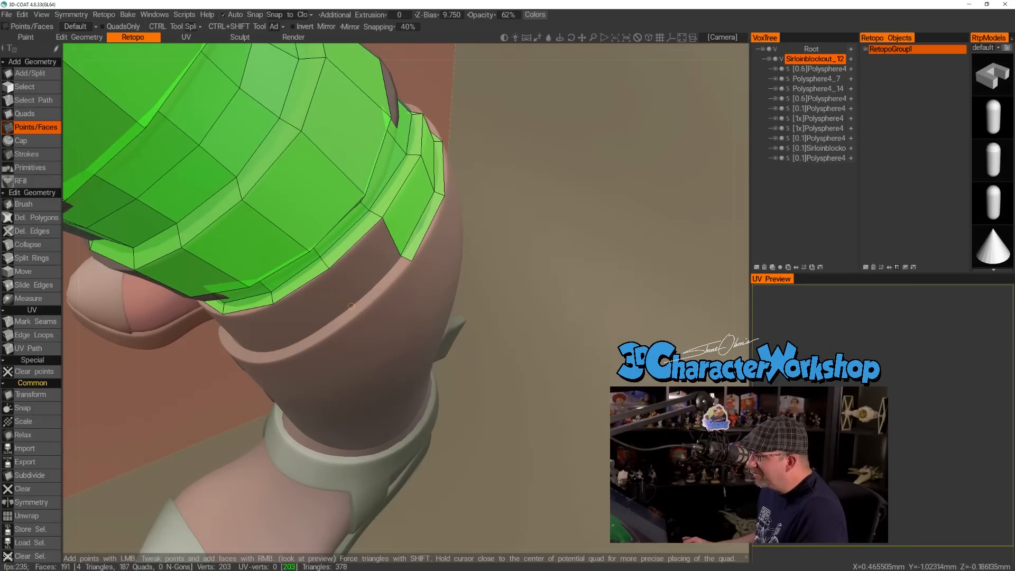
{"action": "left_click", "coordinate": [349, 305]}
{"action": "right_click", "coordinate": [327, 301]}
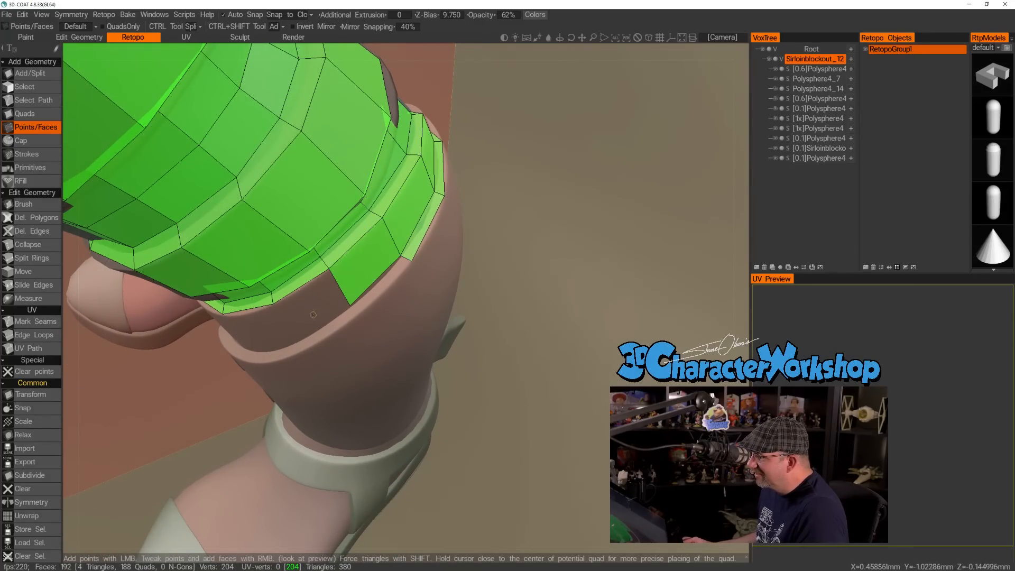
{"action": "left_click", "coordinate": [295, 342]}
{"action": "right_click", "coordinate": [310, 308]}
{"action": "left_click_drag", "start_coordinate": [313, 310], "coordinate": [377, 323], "text": "alt"}
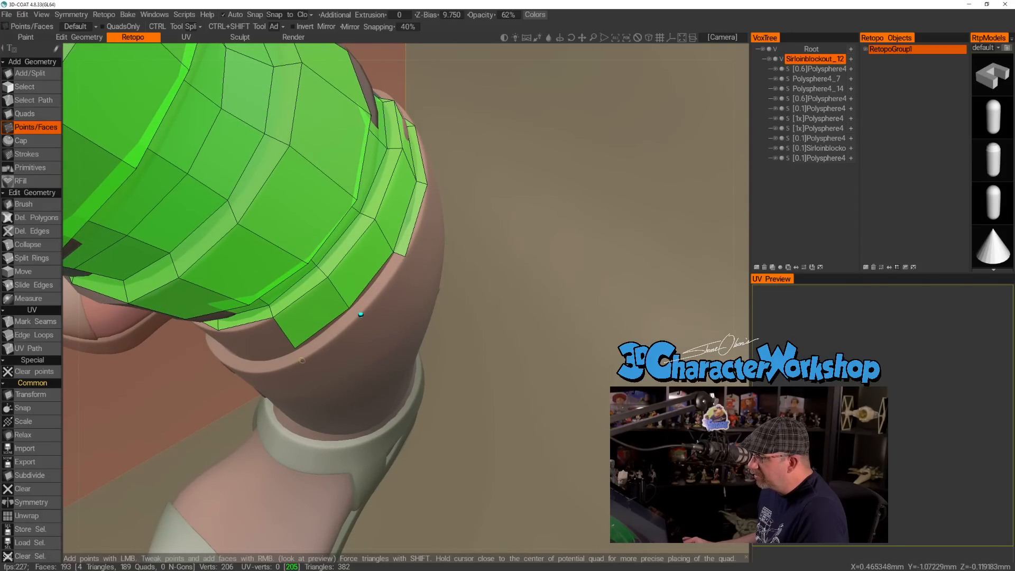
{"action": "left_click", "coordinate": [300, 361]}
{"action": "right_click", "coordinate": [376, 282]}
{"action": "right_click", "coordinate": [328, 333]}
Extend the lower flap's rim strip by one quad toward the front of the leg.
{"action": "left_click_drag", "start_coordinate": [328, 332], "coordinate": [387, 338], "text": "alt"}
{"action": "left_click_drag", "start_coordinate": [293, 361], "coordinate": [340, 334], "text": "alt"}
{"action": "left_click", "coordinate": [345, 339]}
{"action": "left_click", "coordinate": [350, 348]}
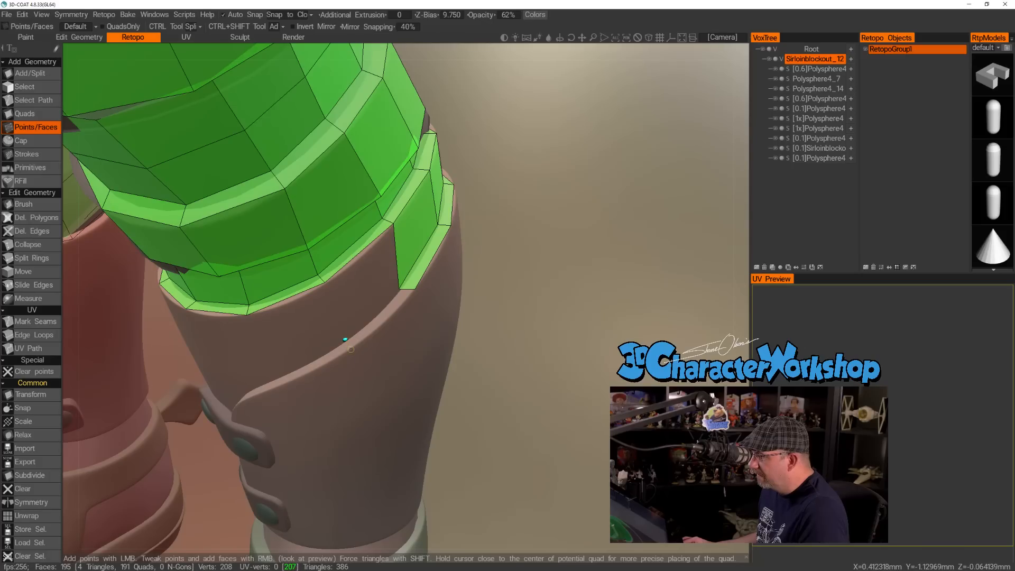
{"action": "mouse_move", "coordinate": [360, 272]}
{"action": "left_mouse_down", "text": "alt"}
{"action": "mouse_move", "coordinate": [351, 335]}
{"action": "mouse_move", "coordinate": [365, 332]}
{"action": "mouse_move", "coordinate": [350, 281]}
{"action": "mouse_move", "coordinate": [340, 286]}
{"action": "mouse_move", "coordinate": [353, 275]}
{"action": "mouse_move", "coordinate": [361, 306]}
{"action": "mouse_move", "coordinate": [351, 285]}
{"action": "left_mouse_up", "text": "alt"}
{"action": "right_click", "coordinate": [365, 327]}
{"action": "right_click_drag", "start_coordinate": [351, 286], "coordinate": [371, 274], "text": "alt"}
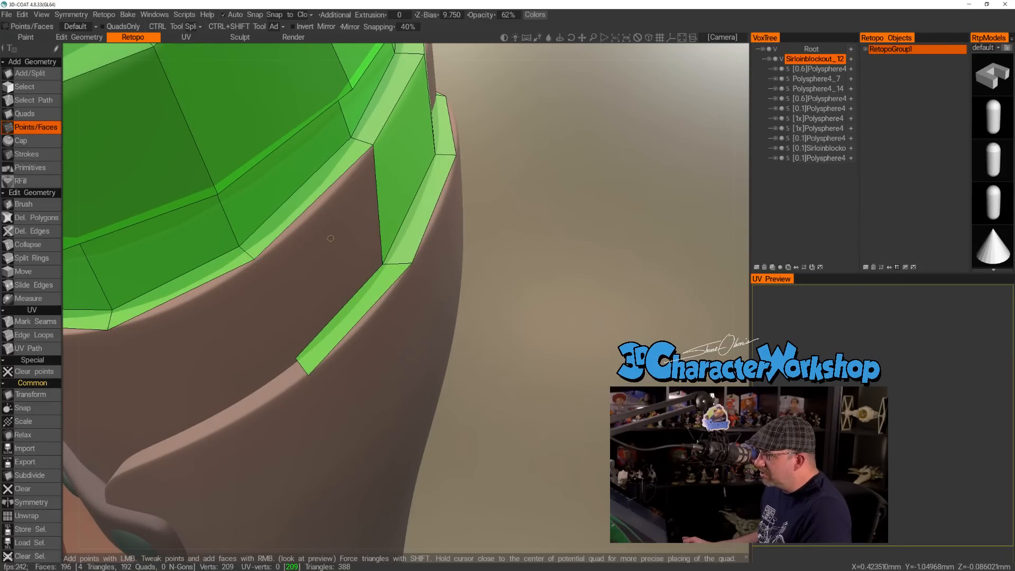
Using the Quads tool, extend the upper flap's row by two quads toward the front, following the lower flap's edge.
{"action": "left_click_drag", "start_coordinate": [325, 251], "coordinate": [334, 288], "text": "alt"}
{"action": "right_click_drag", "start_coordinate": [328, 261], "coordinate": [312, 270], "text": "alt"}
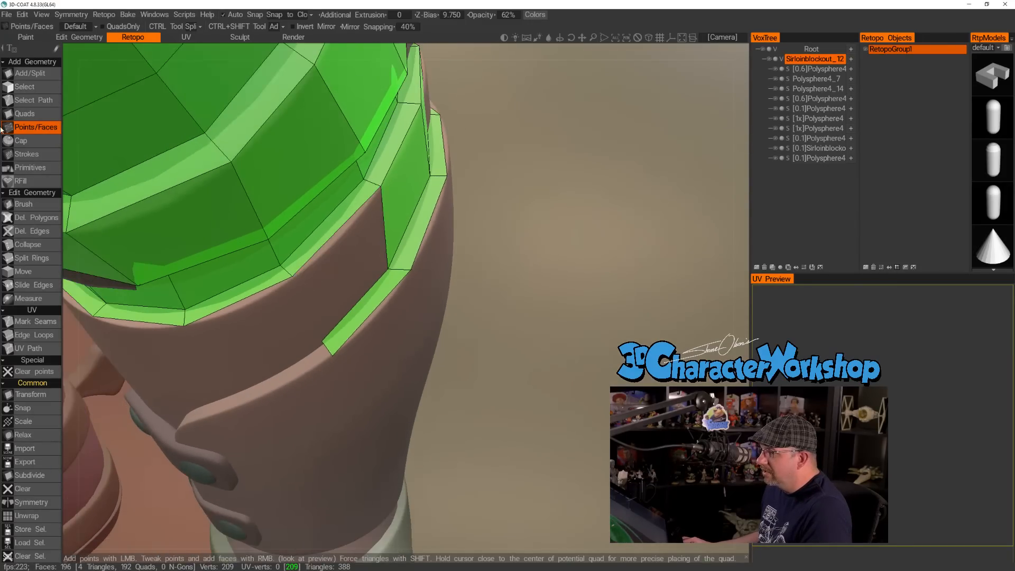
{"action": "left_click", "coordinate": [30, 116]}
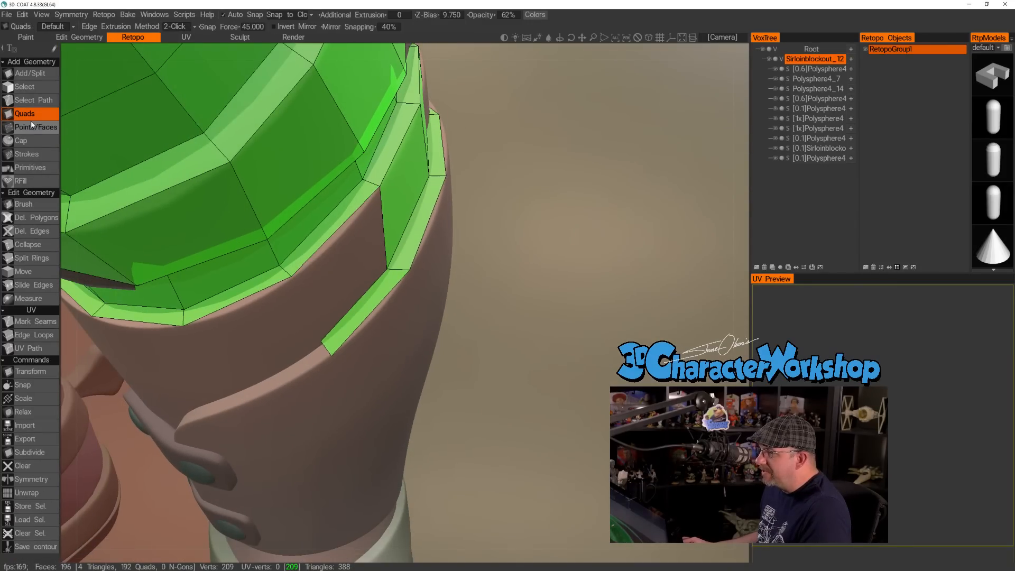
{"action": "left_click", "coordinate": [384, 233]}
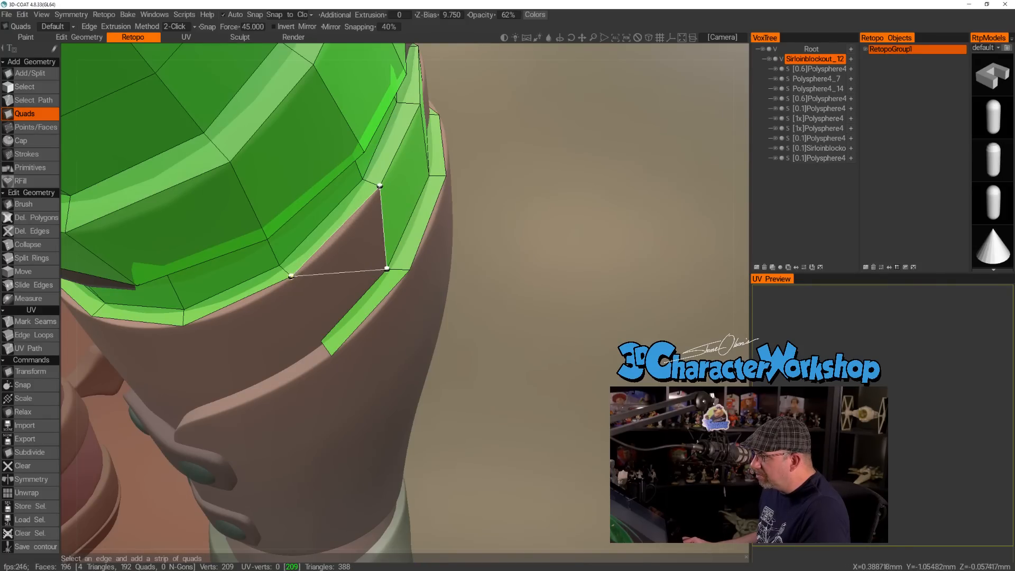
{"action": "left_click", "coordinate": [321, 341]}
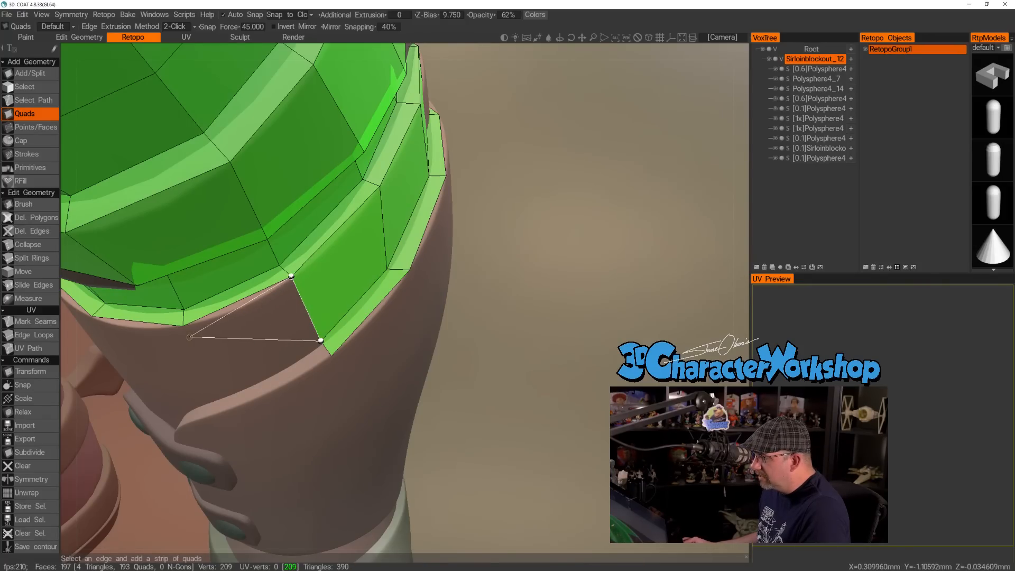
{"action": "left_click", "coordinate": [214, 398]}
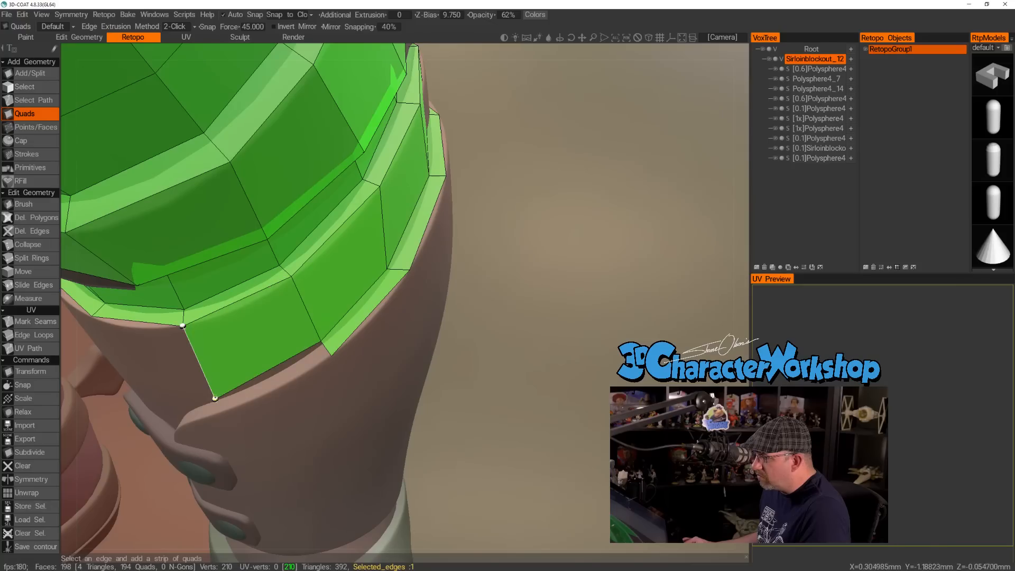
Continue the row below the cuff rim with four quads from the front around the inner side.
{"action": "left_click_drag", "start_coordinate": [161, 367], "coordinate": [183, 355], "text": "alt"}
{"action": "middle_click_drag", "start_coordinate": [113, 362], "coordinate": [279, 331], "text": "alt"}
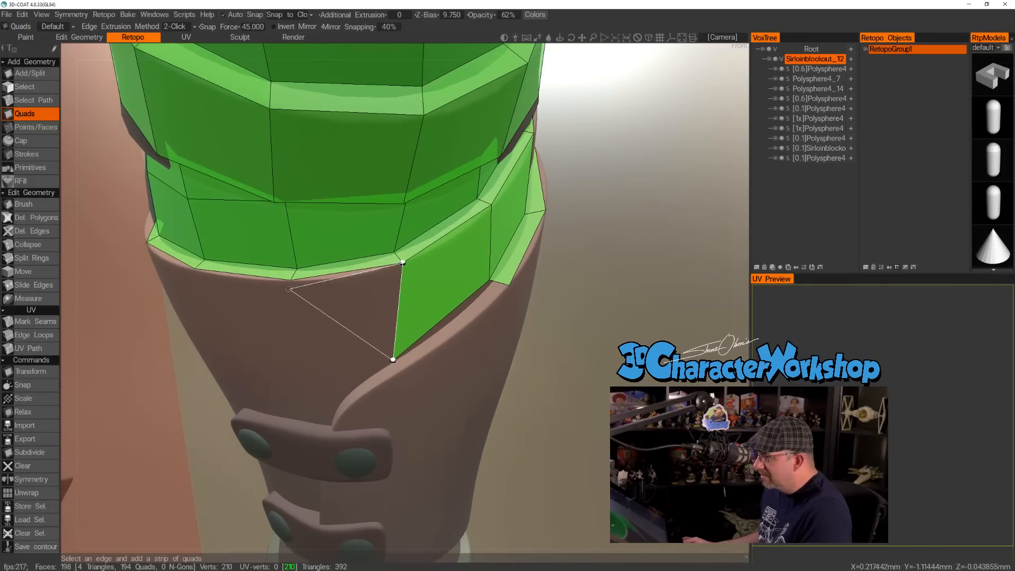
{"action": "left_click", "coordinate": [290, 279]}
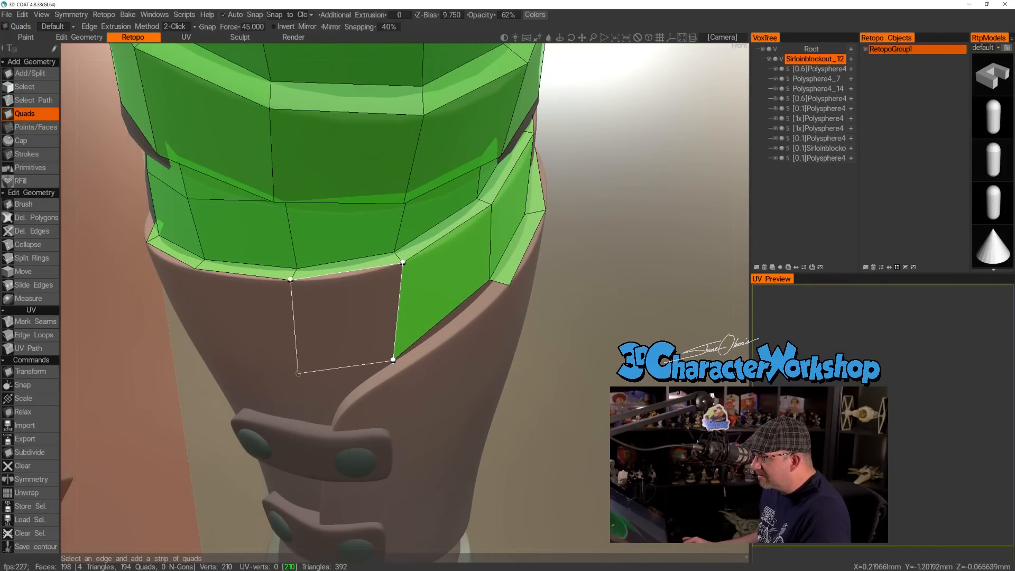
{"action": "left_click", "coordinate": [297, 372]}
{"action": "left_click_drag", "start_coordinate": [242, 353], "coordinate": [350, 340], "text": "alt"}
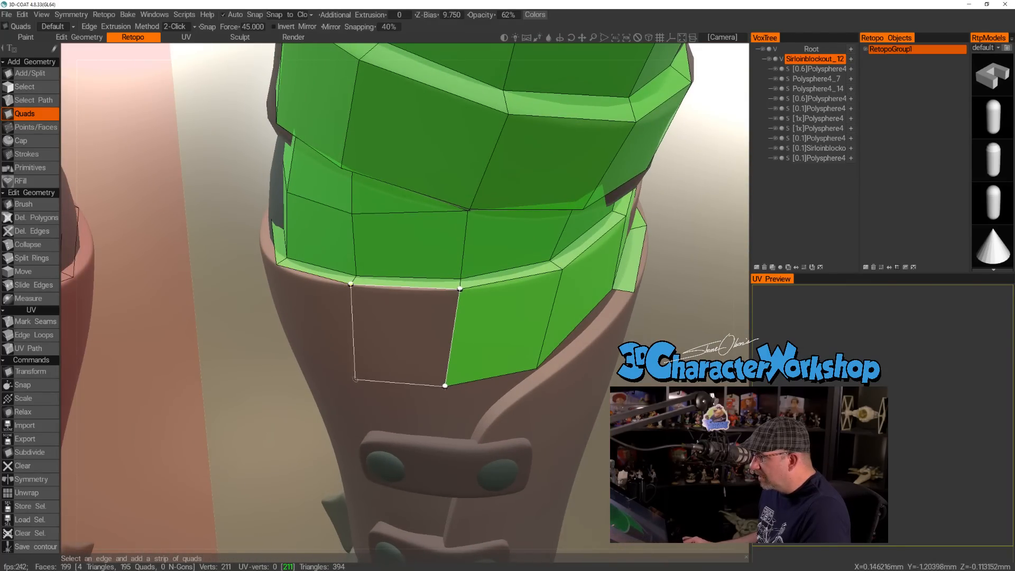
{"action": "left_click", "coordinate": [352, 375]}
{"action": "left_click_drag", "start_coordinate": [311, 340], "coordinate": [384, 350], "text": "alt"}
{"action": "left_click_drag", "start_coordinate": [288, 303], "coordinate": [278, 303], "text": "alt"}
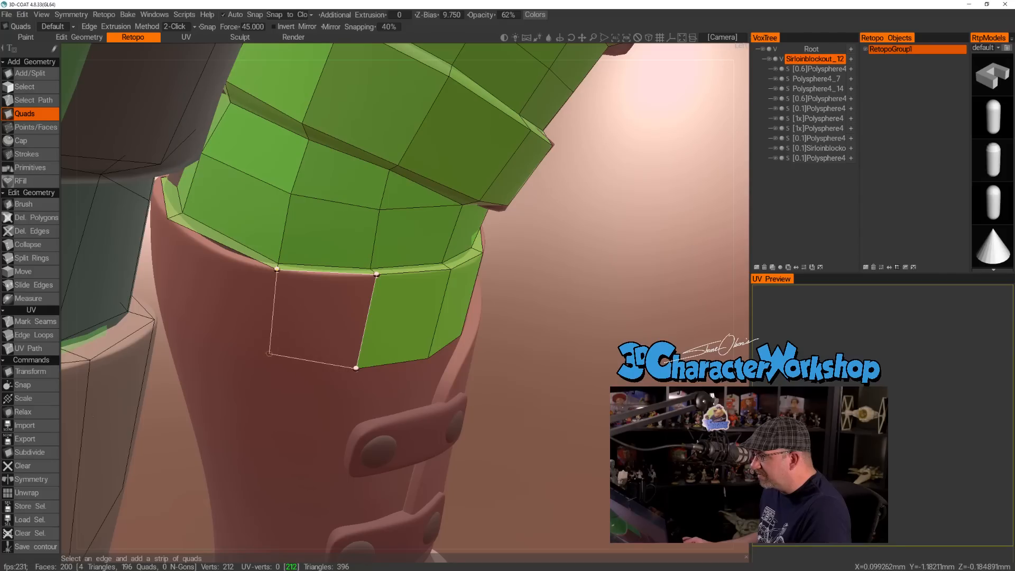
{"action": "left_click", "coordinate": [268, 358]}
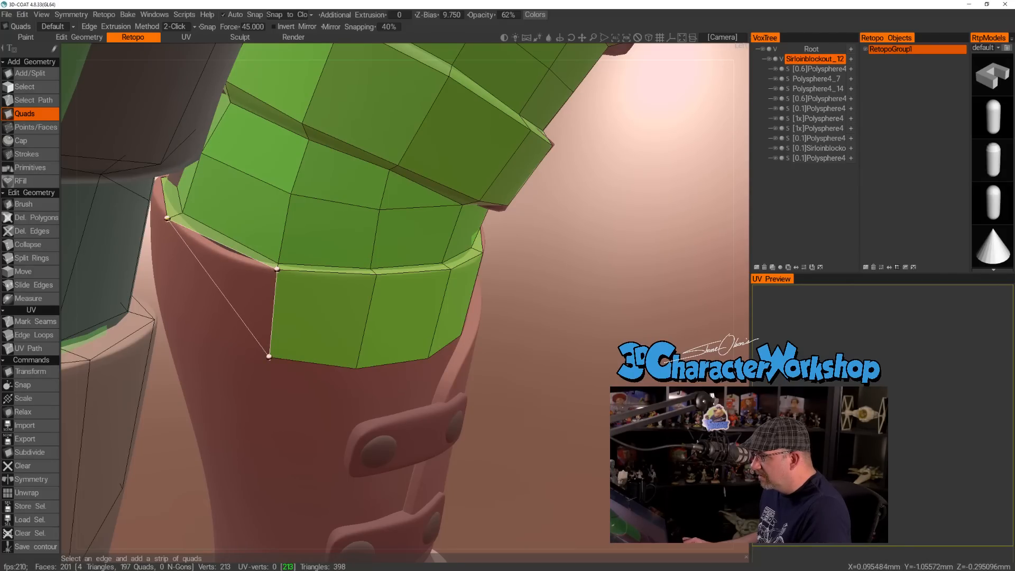
{"action": "left_click", "coordinate": [175, 314]}
Carry the row below the cuff rim around the back of the leg with three more quads.
{"action": "left_click_drag", "start_coordinate": [249, 306], "coordinate": [365, 297], "text": "alt"}
{"action": "left_click_drag", "start_coordinate": [220, 283], "coordinate": [452, 291], "text": "alt"}
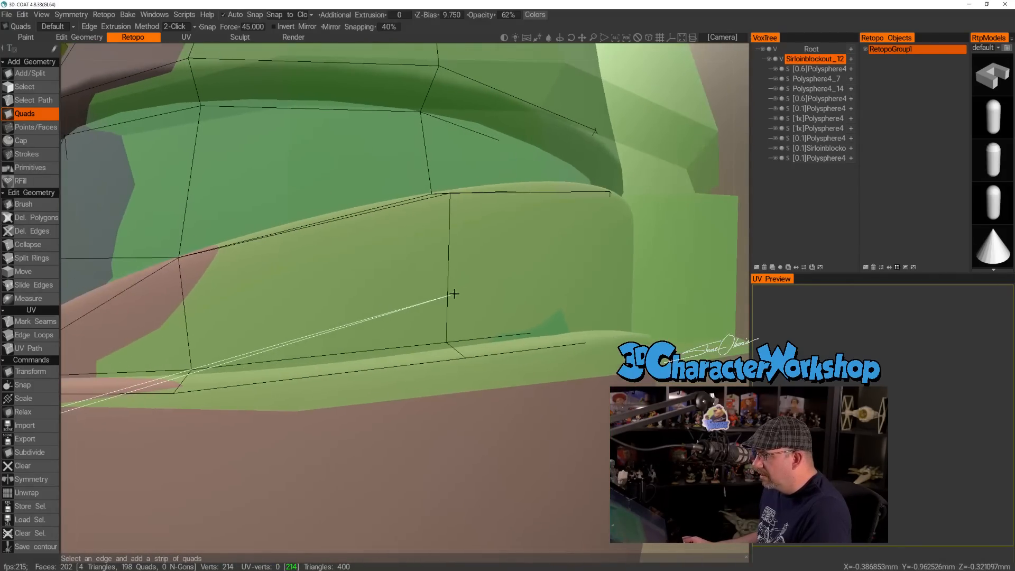
{"action": "right_click_drag", "start_coordinate": [389, 283], "coordinate": [264, 296], "text": "alt"}
{"action": "left_click_drag", "start_coordinate": [193, 259], "coordinate": [261, 317], "text": "alt"}
{"action": "middle_click_drag", "start_coordinate": [260, 317], "coordinate": [317, 318], "text": "alt"}
{"action": "right_click_drag", "start_coordinate": [317, 319], "coordinate": [359, 332], "text": "alt"}
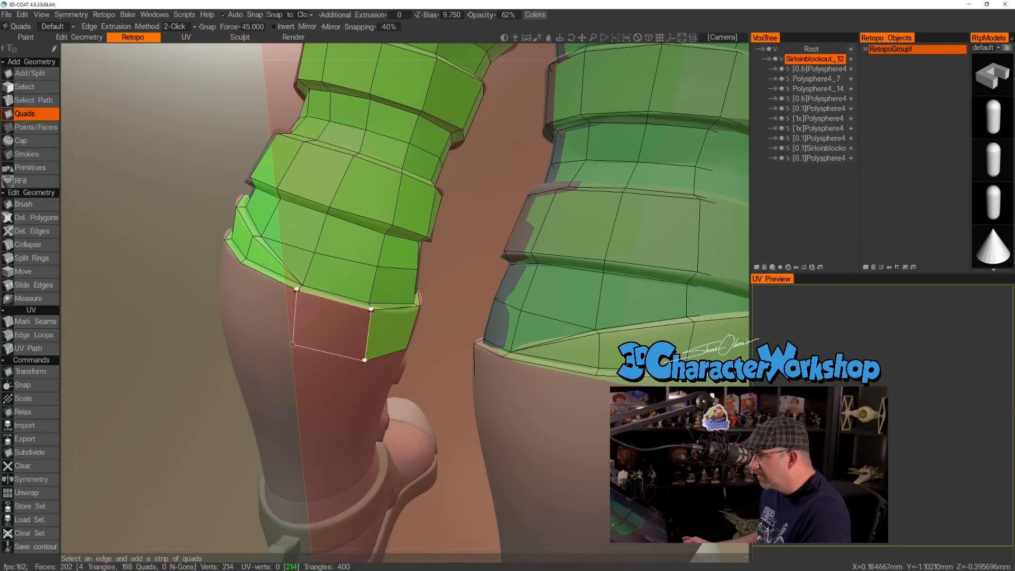
{"action": "left_click", "coordinate": [290, 344]}
{"action": "left_click_drag", "start_coordinate": [232, 330], "coordinate": [307, 290], "text": "alt"}
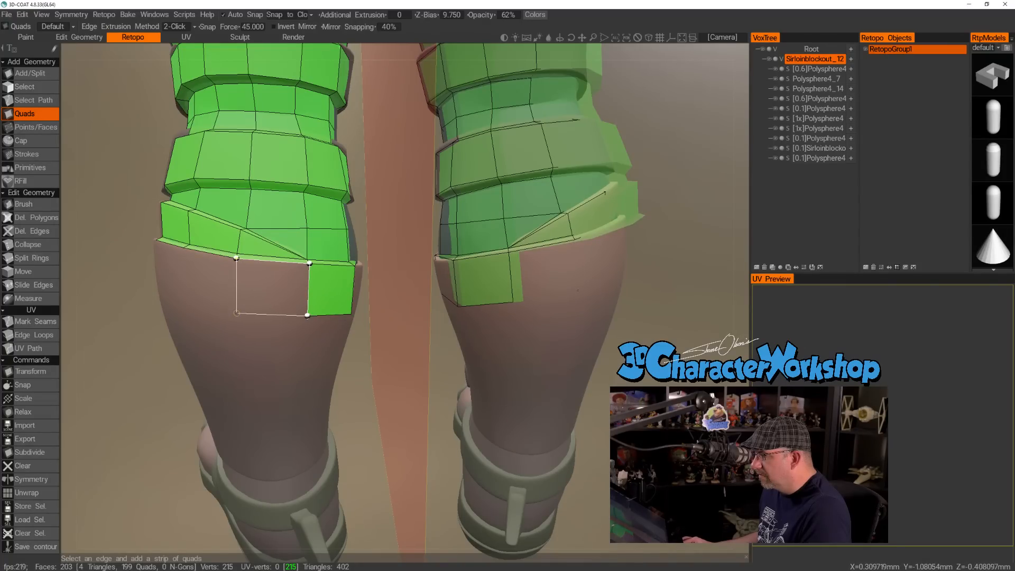
{"action": "left_click", "coordinate": [236, 313]}
{"action": "left_click_drag", "start_coordinate": [198, 296], "coordinate": [184, 302], "text": "alt"}
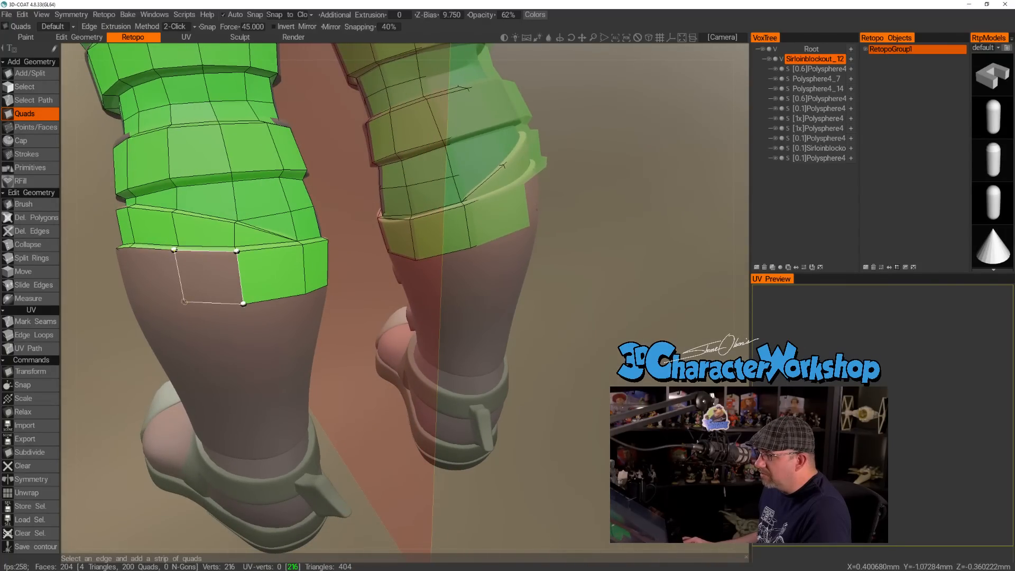
{"action": "left_click", "coordinate": [180, 305]}
Continue the row with four quads around the outer side, below the overlapping flap's rim.
{"action": "left_click_drag", "start_coordinate": [179, 306], "coordinate": [292, 293], "text": "alt"}
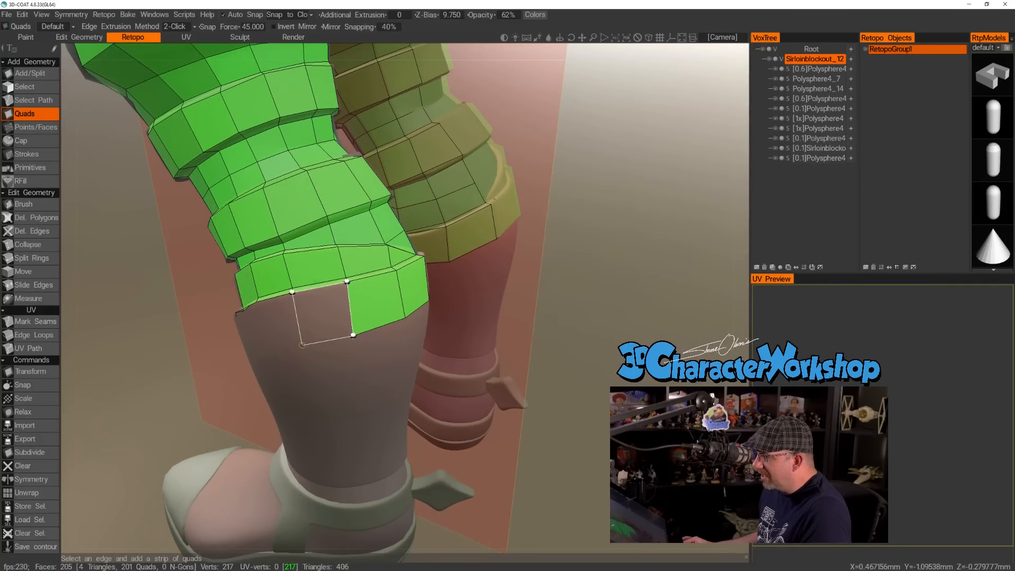
{"action": "left_click", "coordinate": [303, 344]}
{"action": "left_click_drag", "start_coordinate": [302, 345], "coordinate": [353, 309], "text": "alt"}
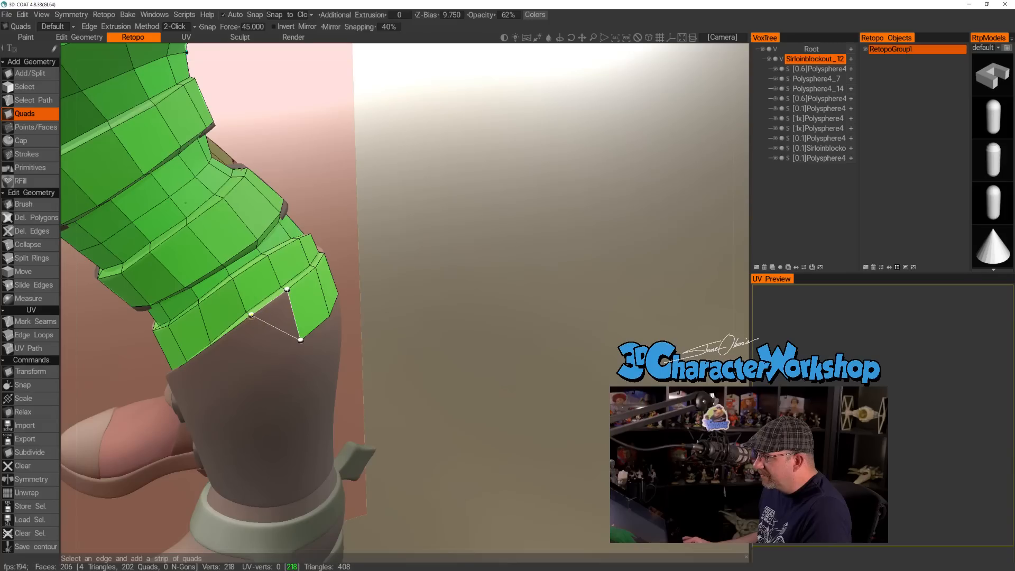
{"action": "left_click", "coordinate": [261, 359]}
{"action": "left_click_drag", "start_coordinate": [261, 359], "coordinate": [207, 357], "text": "alt"}
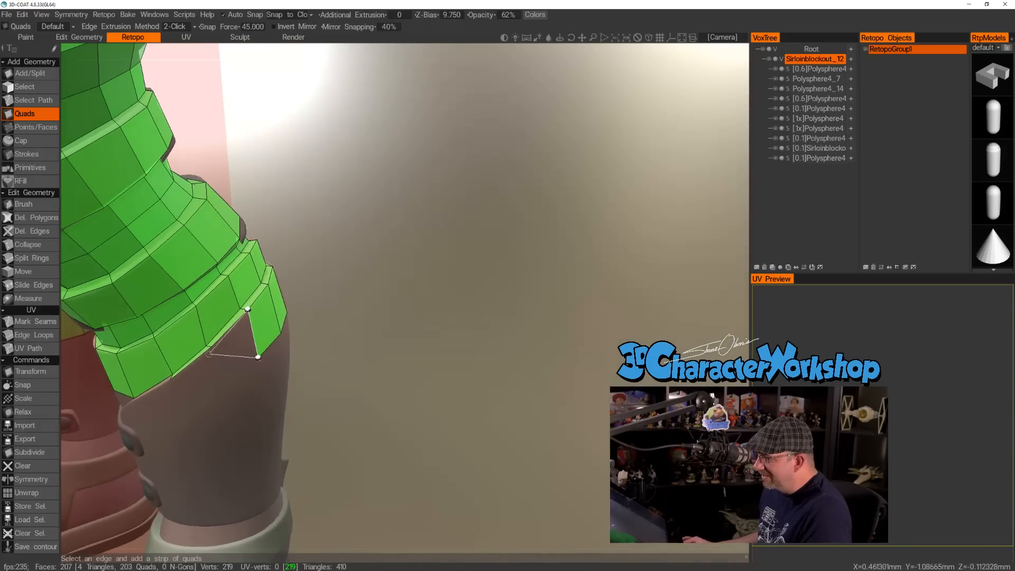
{"action": "left_click", "coordinate": [226, 390]}
{"action": "left_click_drag", "start_coordinate": [226, 389], "coordinate": [393, 383], "text": "alt"}
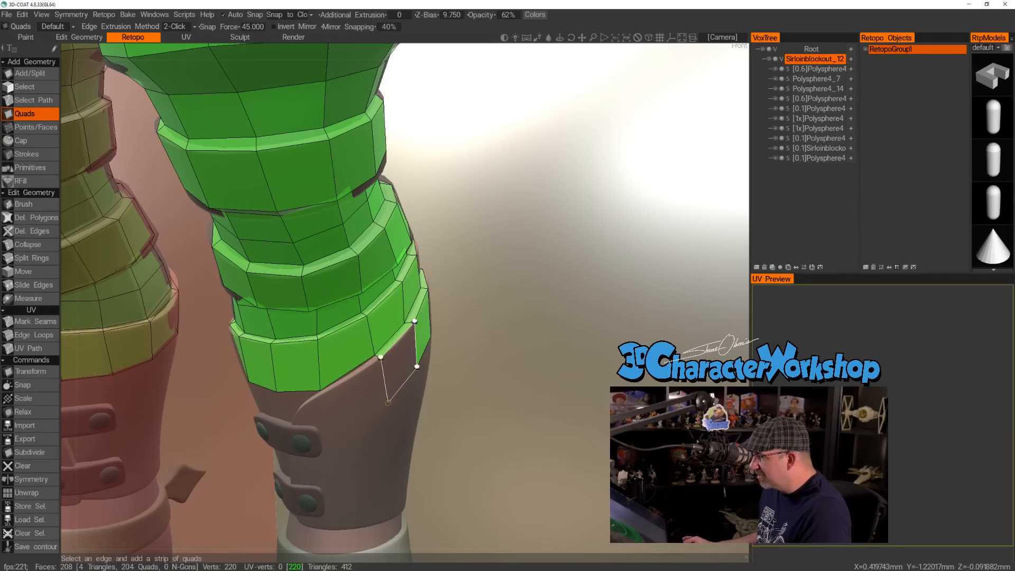
{"action": "left_click", "coordinate": [388, 402]}
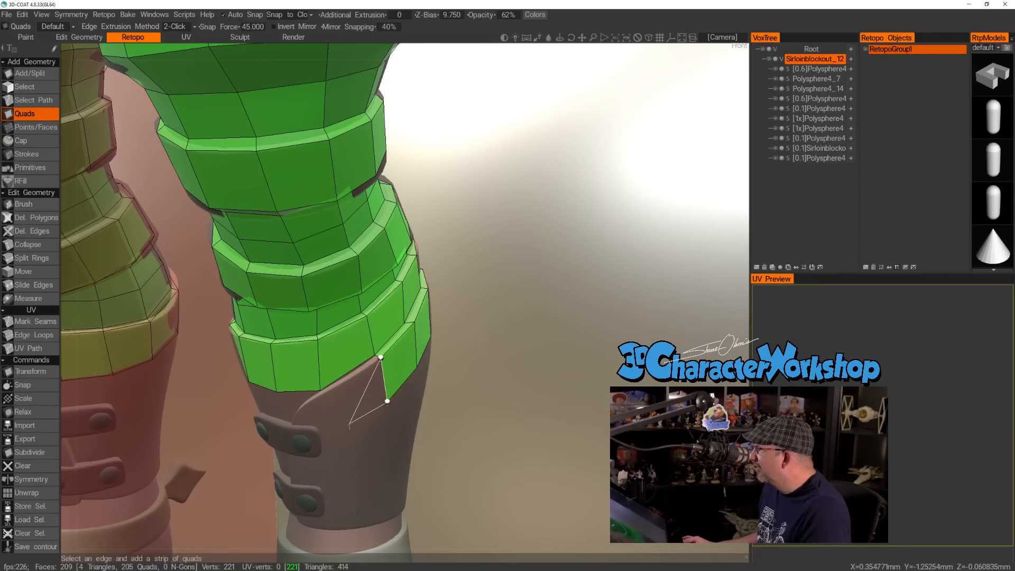
Add a quad on the overlapping flap toward the front, and bridge its upper edge to the row above with a rim quad.
{"action": "left_click_drag", "start_coordinate": [349, 424], "coordinate": [342, 412], "text": "alt"}
{"action": "right_click_drag", "start_coordinate": [342, 413], "coordinate": [353, 413], "text": "alt"}
{"action": "left_click_drag", "start_coordinate": [351, 418], "coordinate": [312, 436], "text": "alt"}
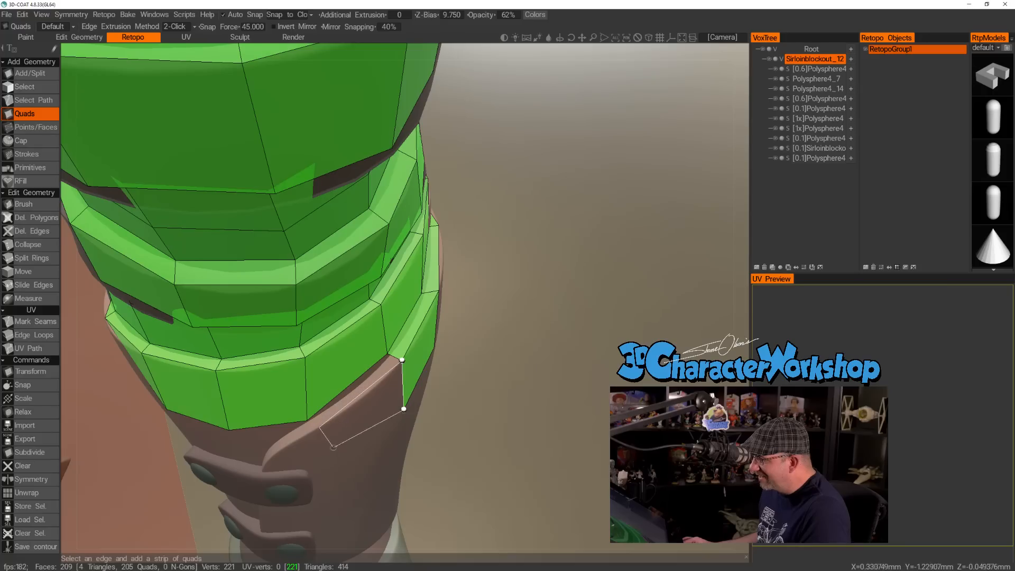
{"action": "left_click", "coordinate": [331, 475]}
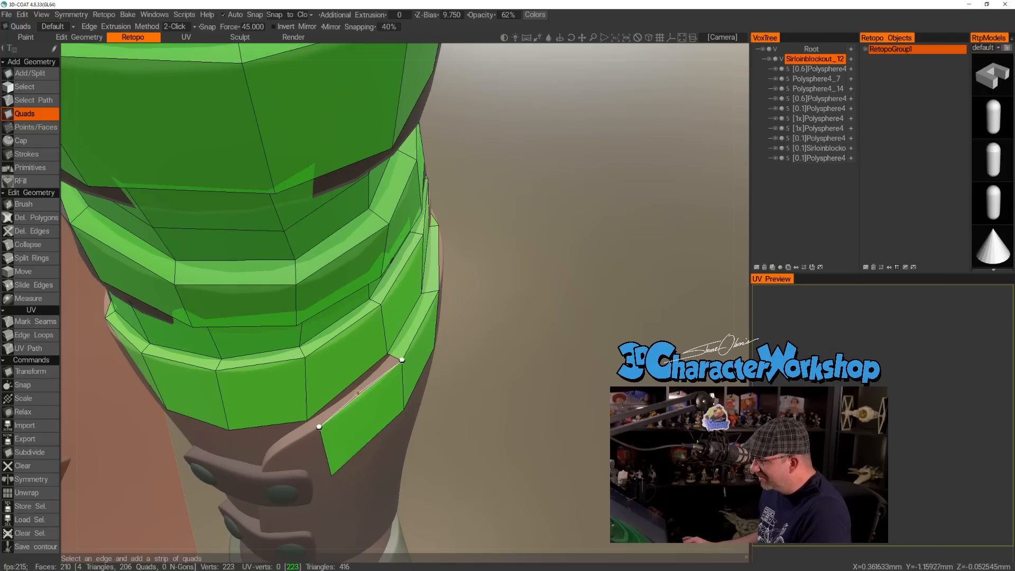
{"action": "left_click", "coordinate": [388, 353]}
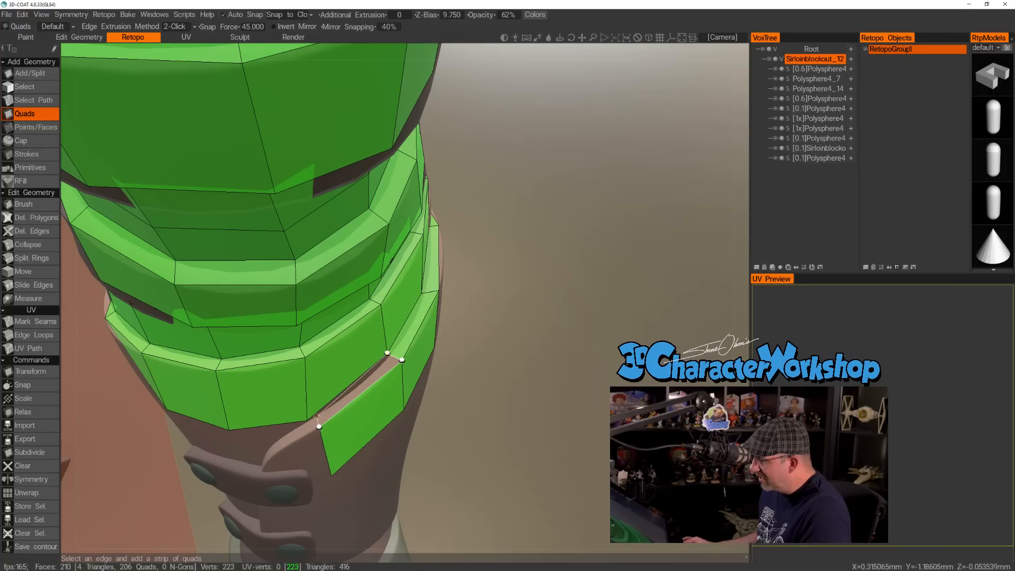
{"action": "left_click", "coordinate": [308, 420]}
Add a triangle below the front quad row against the flap's edge, and a rim quad running down beside it.
{"action": "left_click_drag", "start_coordinate": [294, 405], "coordinate": [339, 352], "text": "alt"}
{"action": "left_click_drag", "start_coordinate": [281, 381], "coordinate": [333, 365], "text": "alt"}
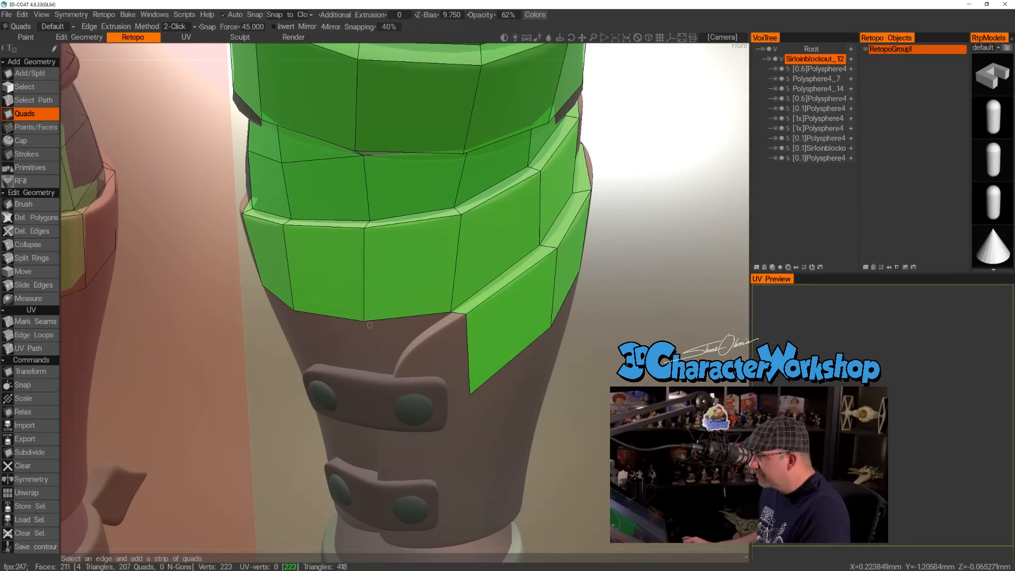
{"action": "left_click_drag", "start_coordinate": [363, 321], "coordinate": [417, 336]}
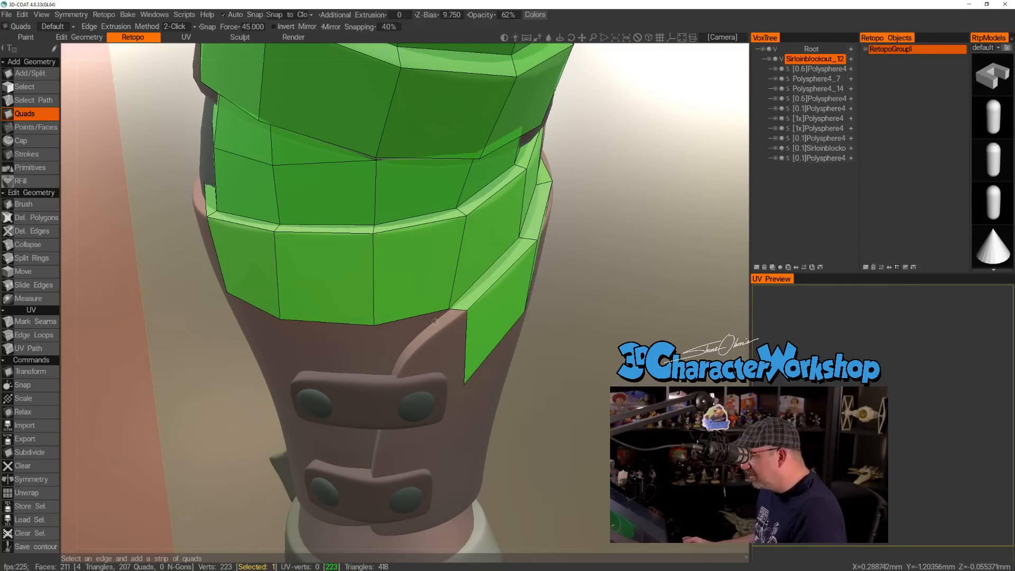
{"action": "left_click_drag", "start_coordinate": [389, 377], "coordinate": [410, 318], "text": "alt"}
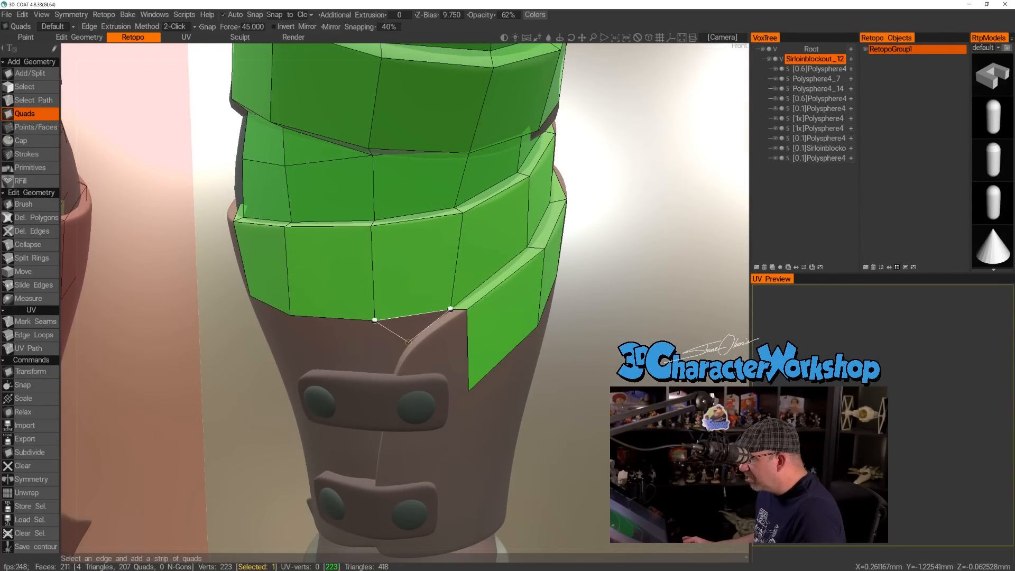
{"action": "left_click", "coordinate": [408, 342]}
{"action": "mouse_move", "coordinate": [414, 353]}
{"action": "left_mouse_down", "text": "alt"}
{"action": "mouse_move", "coordinate": [467, 361]}
{"action": "mouse_move", "coordinate": [433, 360]}
{"action": "left_mouse_up", "text": "alt"}
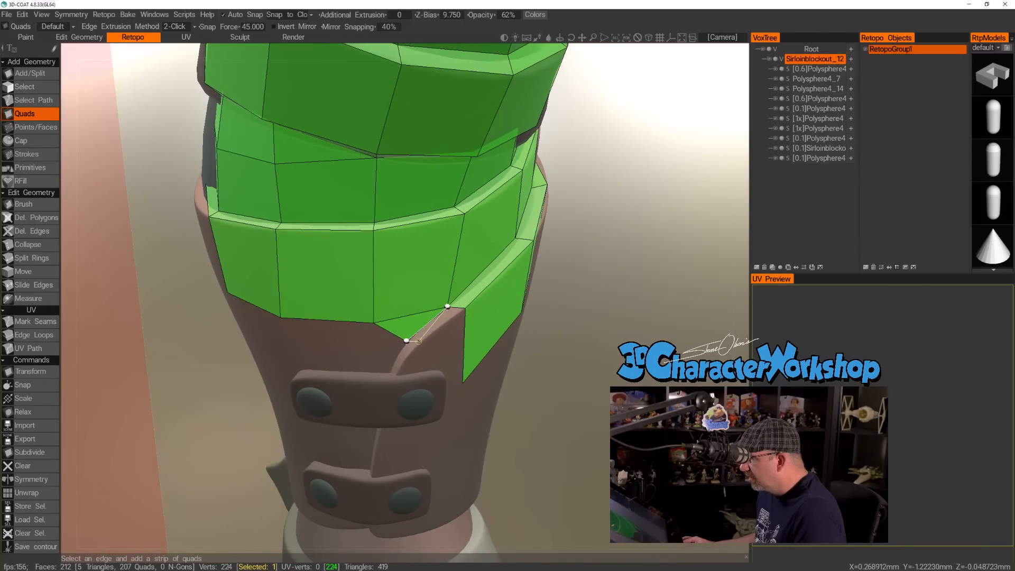
{"action": "left_click", "coordinate": [460, 309]}
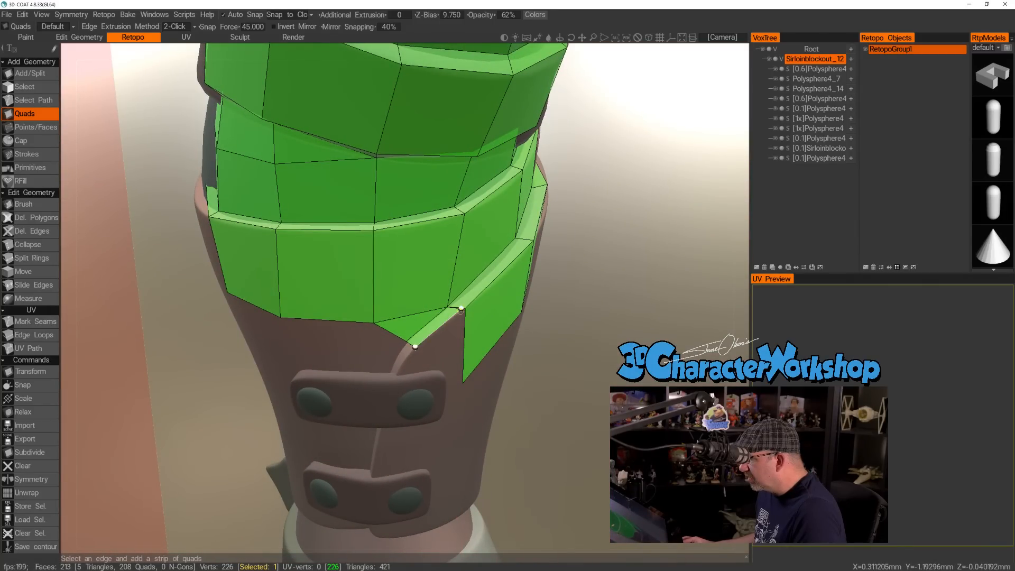
Undo the last face filled on the overlapping flap and the rim quad beside the front triangle.
{"action": "left_click_drag", "start_coordinate": [448, 348], "coordinate": [417, 344], "text": "alt"}
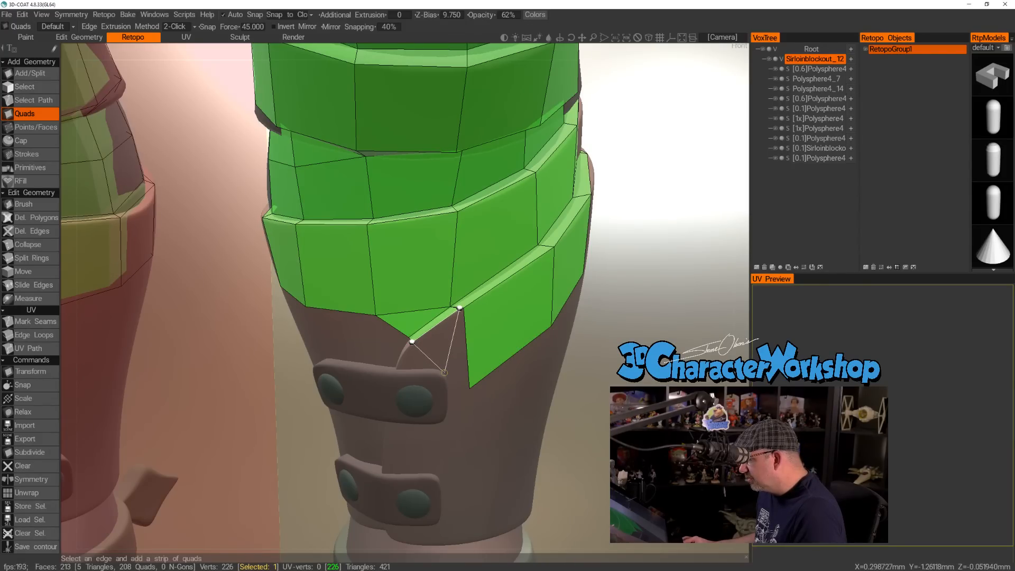
{"action": "left_click_drag", "start_coordinate": [471, 404], "coordinate": [466, 392], "text": "alt"}
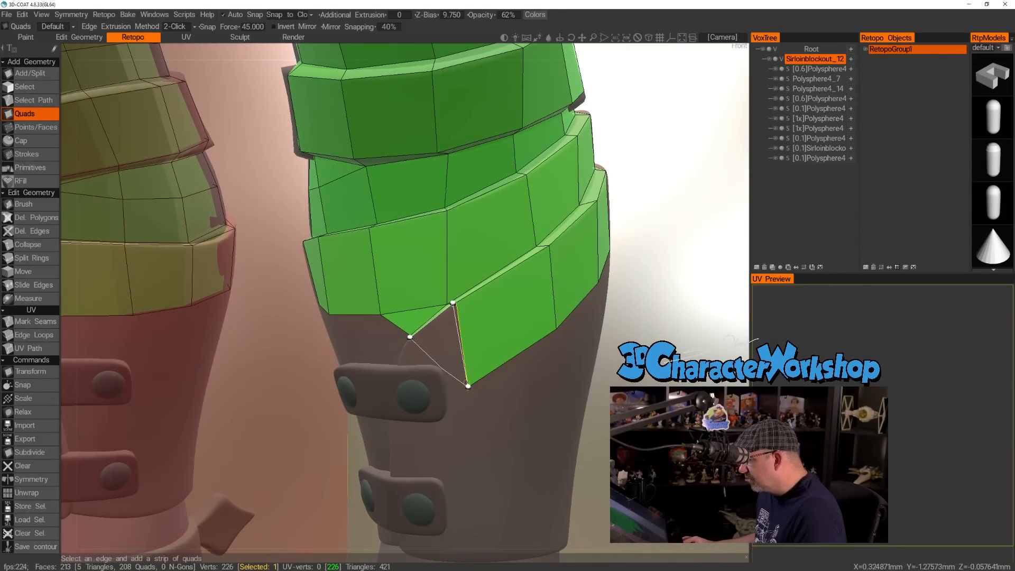
{"action": "left_click", "coordinate": [468, 387]}
{"action": "left_click_drag", "start_coordinate": [444, 334], "coordinate": [413, 332], "text": "alt"}
{"action": "key", "text": "ctrl+z"}
{"action": "key", "text": "ctrl+z"}
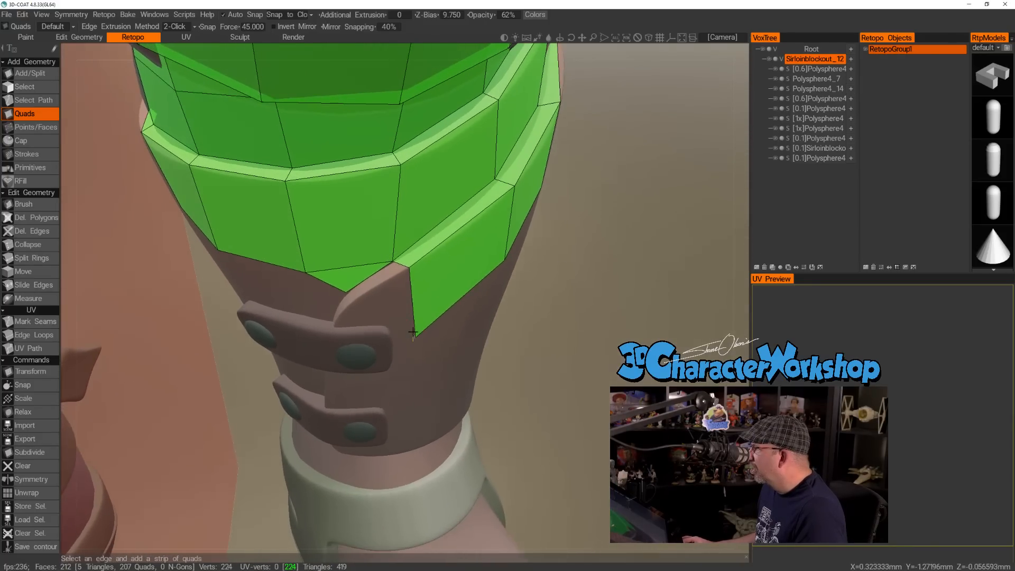
Rebuild the rim quad along the flap's edge, ending it as a narrow strip beside the front triangle.
{"action": "scroll", "coordinate": [412, 332], "scroll_direction": "down", "scroll_amount": 2}
{"action": "left_click", "coordinate": [378, 282]}
{"action": "left_click", "coordinate": [408, 275]}
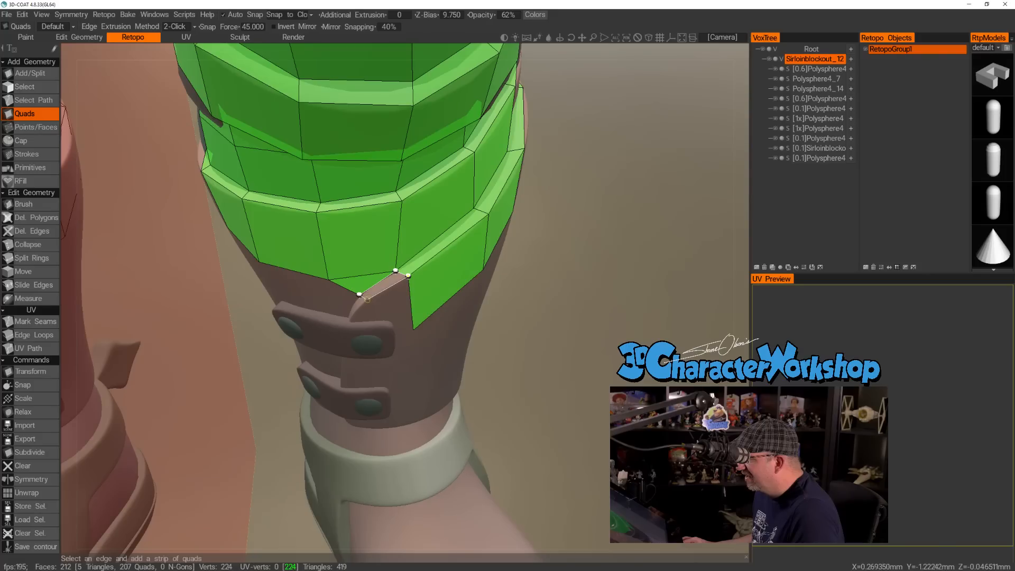
{"action": "left_click", "coordinate": [366, 299]}
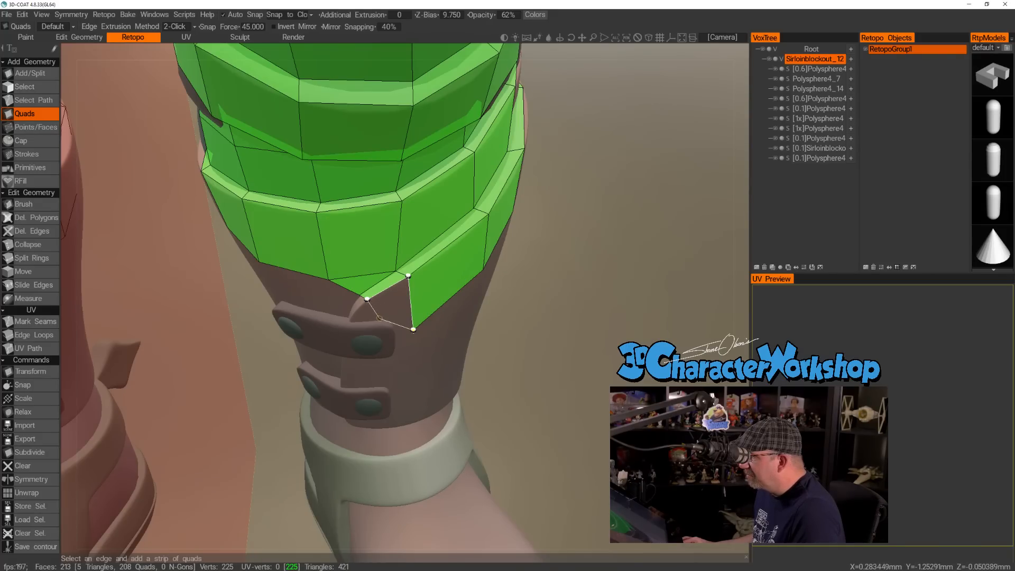
{"action": "right_click", "coordinate": [390, 321]}
{"action": "left_click_drag", "start_coordinate": [363, 319], "coordinate": [351, 256], "text": "alt"}
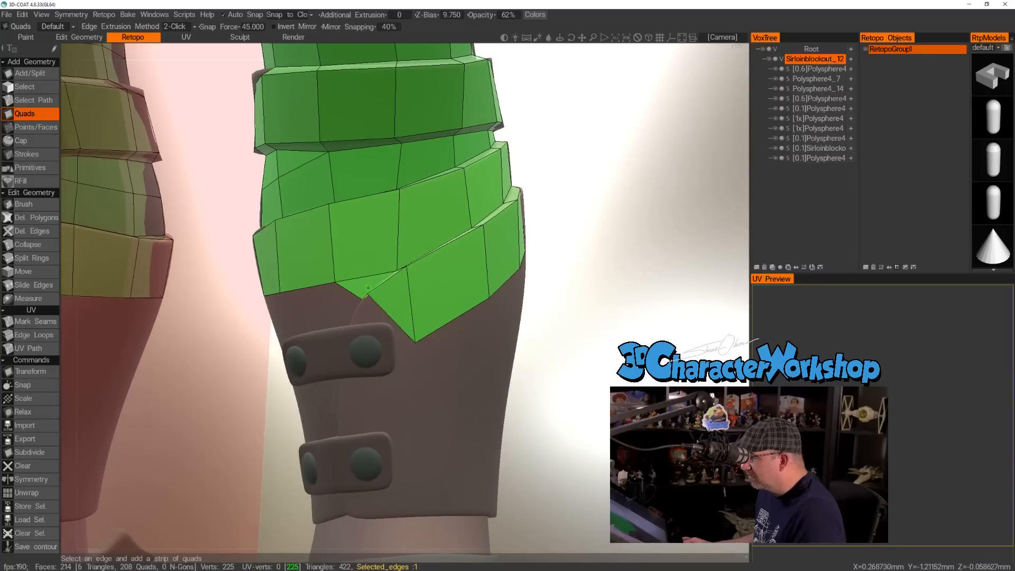
{"action": "key", "text": "ctrl+z"}
Fill the flap's front corner with a triangle between the rim quad and the neighbouring flap quad.
{"action": "scroll", "coordinate": [396, 343], "scroll_direction": "up", "scroll_amount": 5}
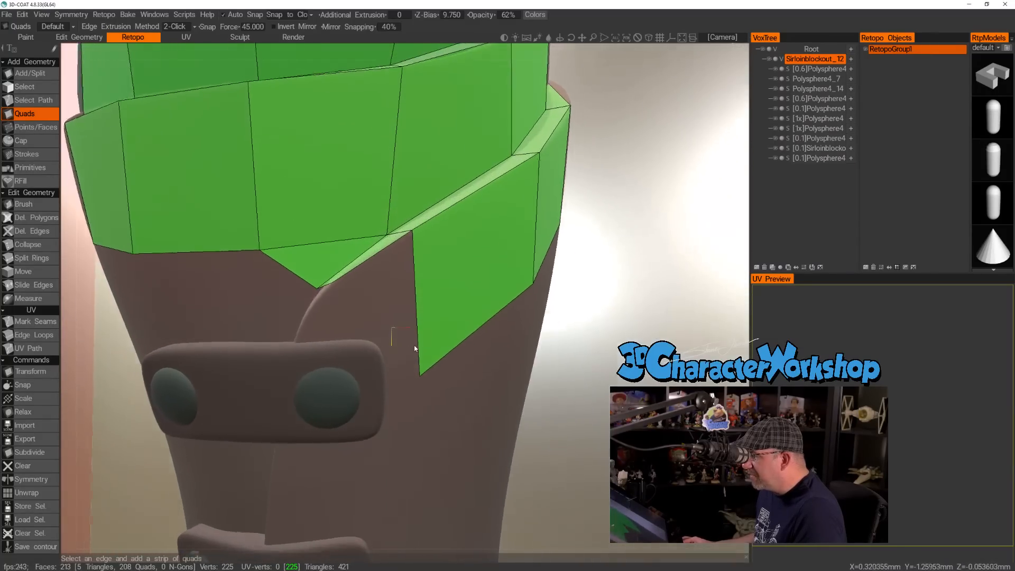
{"action": "left_click", "coordinate": [368, 258]}
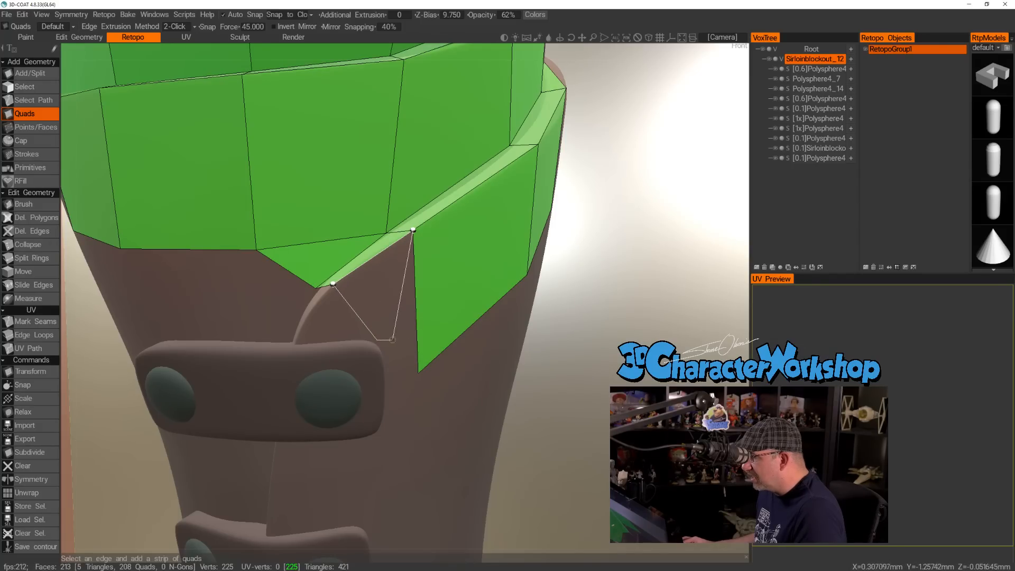
{"action": "left_click", "coordinate": [417, 370]}
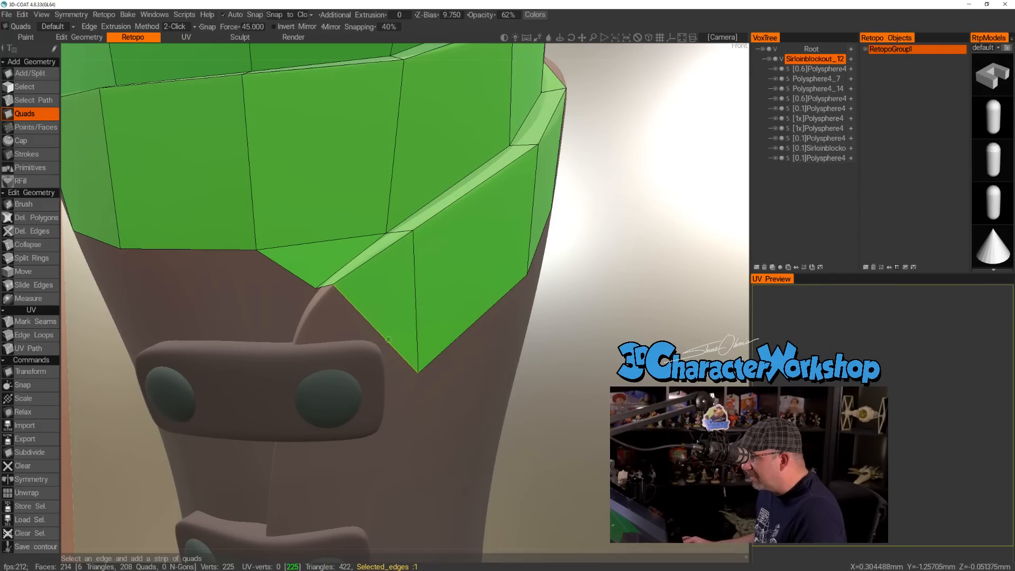
Add a triangle beneath the front quad row, running beside the flap's edge down to the upper buckled strap.
{"action": "scroll", "coordinate": [305, 320], "scroll_direction": "down", "scroll_amount": 5}
{"action": "left_click_drag", "start_coordinate": [355, 311], "coordinate": [335, 328], "text": "alt"}
{"action": "scroll", "coordinate": [320, 318], "scroll_direction": "up", "scroll_amount": 5}
{"action": "scroll", "coordinate": [326, 322], "scroll_direction": "down", "scroll_amount": 1}
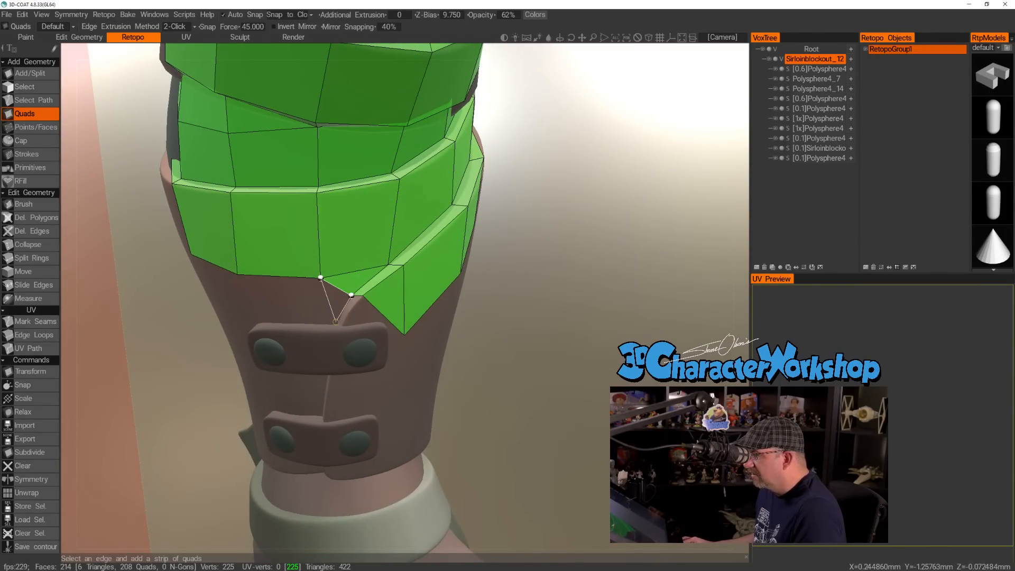
{"action": "left_click", "coordinate": [335, 321]}
{"action": "left_click_drag", "start_coordinate": [335, 321], "coordinate": [328, 312], "text": "alt"}
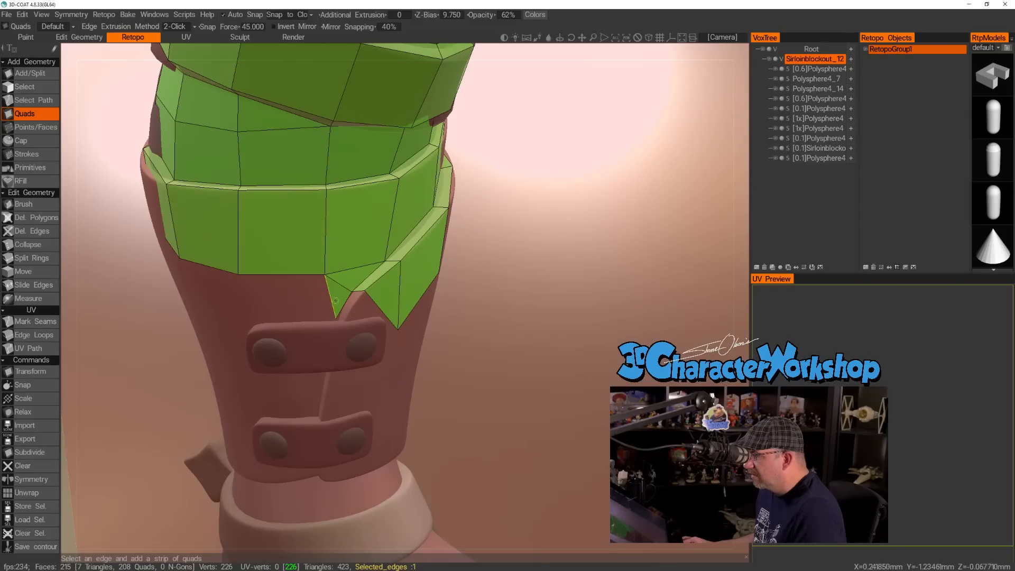
Start a new row above the upper strap with three quads running around the inner side of the leg.
{"action": "left_click", "coordinate": [237, 274]}
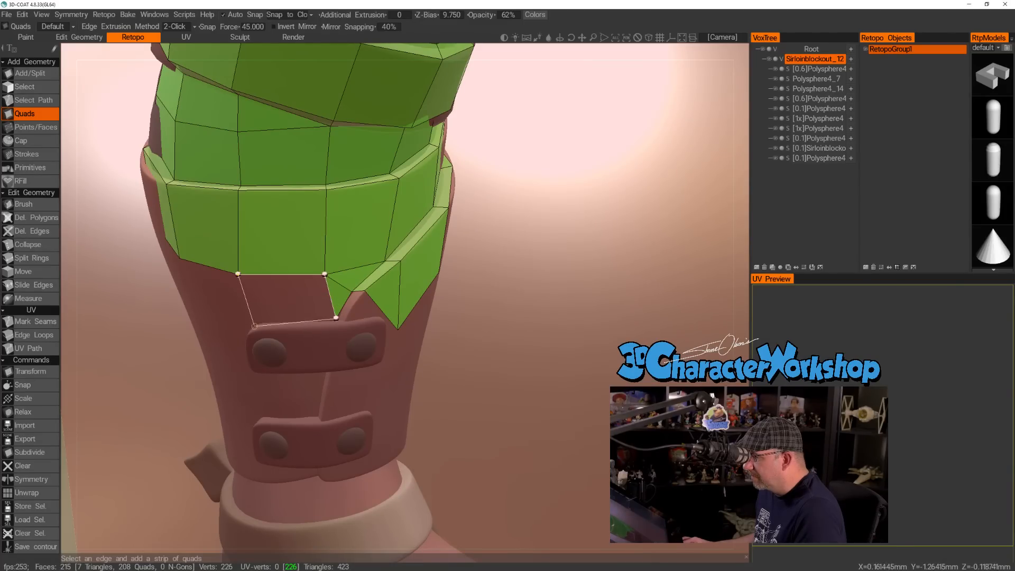
{"action": "left_click", "coordinate": [250, 322]}
{"action": "left_click_drag", "start_coordinate": [196, 316], "coordinate": [225, 296], "text": "alt"}
{"action": "middle_click_drag", "start_coordinate": [221, 280], "coordinate": [237, 293], "text": "alt"}
{"action": "left_click_drag", "start_coordinate": [253, 290], "coordinate": [243, 285], "text": "alt"}
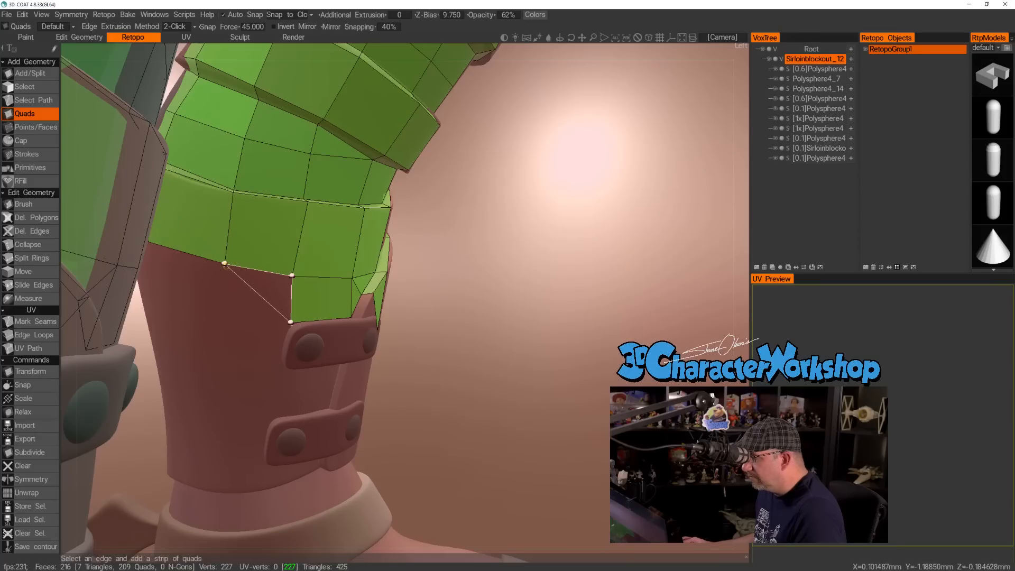
{"action": "left_click", "coordinate": [215, 325]}
{"action": "left_click_drag", "start_coordinate": [202, 297], "coordinate": [172, 272], "text": "alt"}
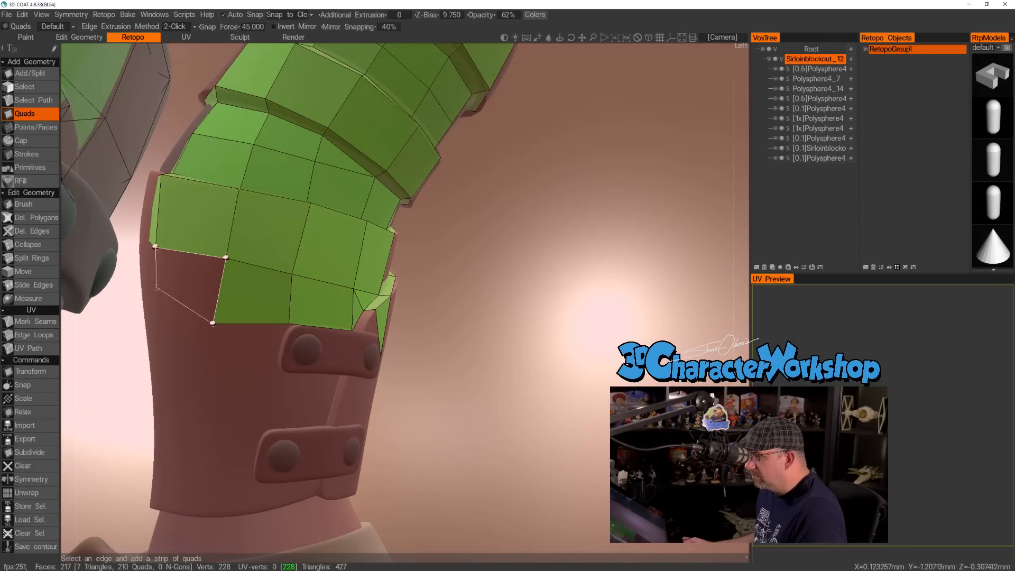
{"action": "left_click", "coordinate": [157, 313]}
Carry the new row across the back of the leg with three more quads.
{"action": "left_click_drag", "start_coordinate": [172, 320], "coordinate": [312, 320], "text": "alt"}
{"action": "left_click_drag", "start_coordinate": [129, 277], "coordinate": [268, 306], "text": "alt"}
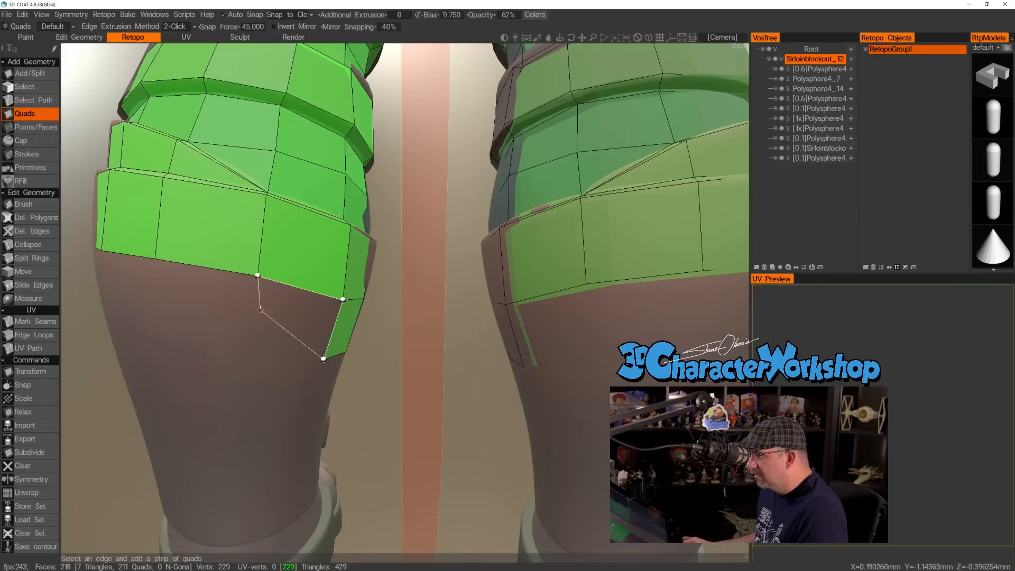
{"action": "left_click", "coordinate": [248, 357]}
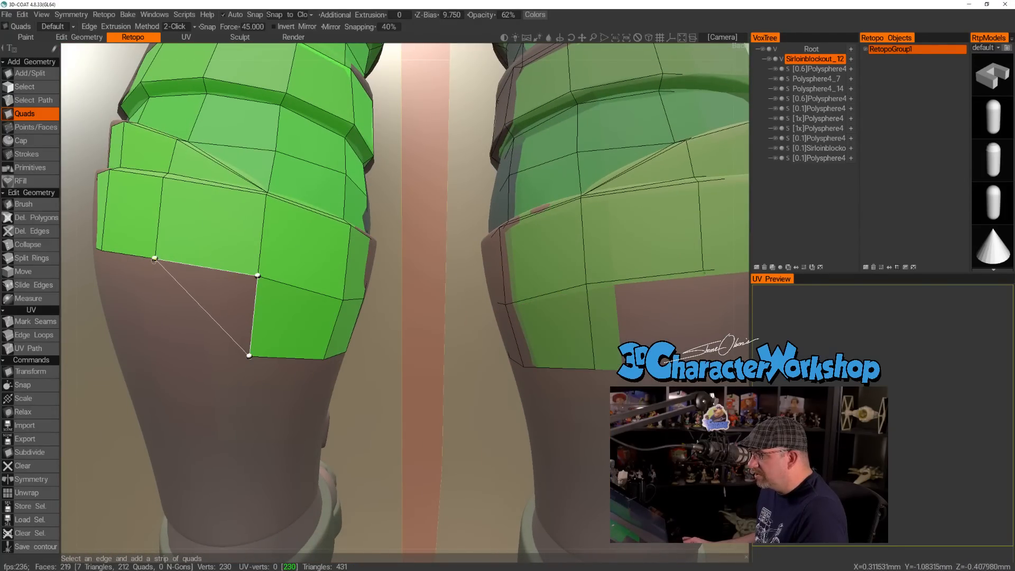
{"action": "left_click", "coordinate": [155, 347]}
{"action": "left_click_drag", "start_coordinate": [154, 347], "coordinate": [290, 264], "text": "alt"}
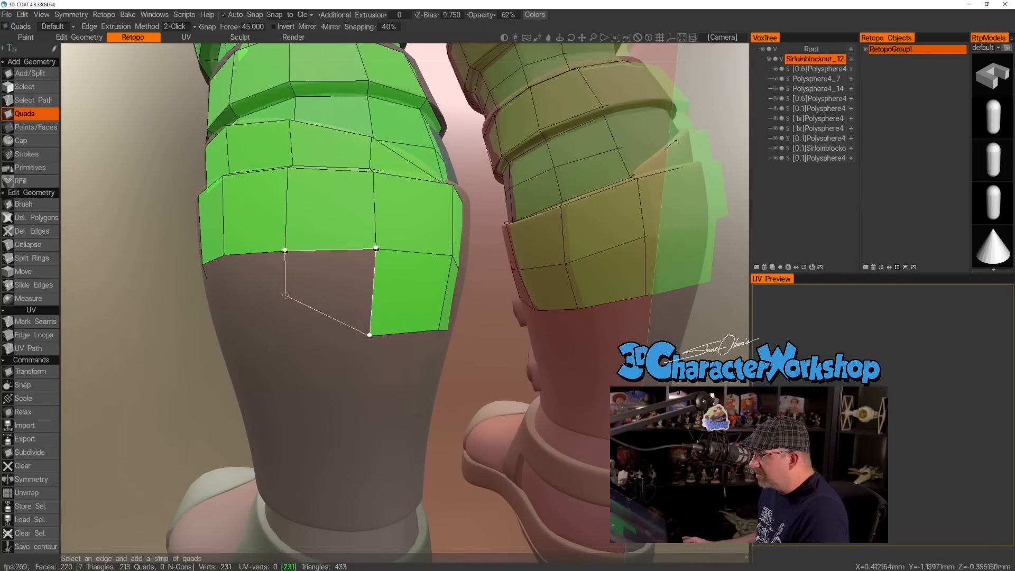
{"action": "left_click", "coordinate": [292, 340]}
{"action": "left_click_drag", "start_coordinate": [292, 340], "coordinate": [300, 328], "text": "alt"}
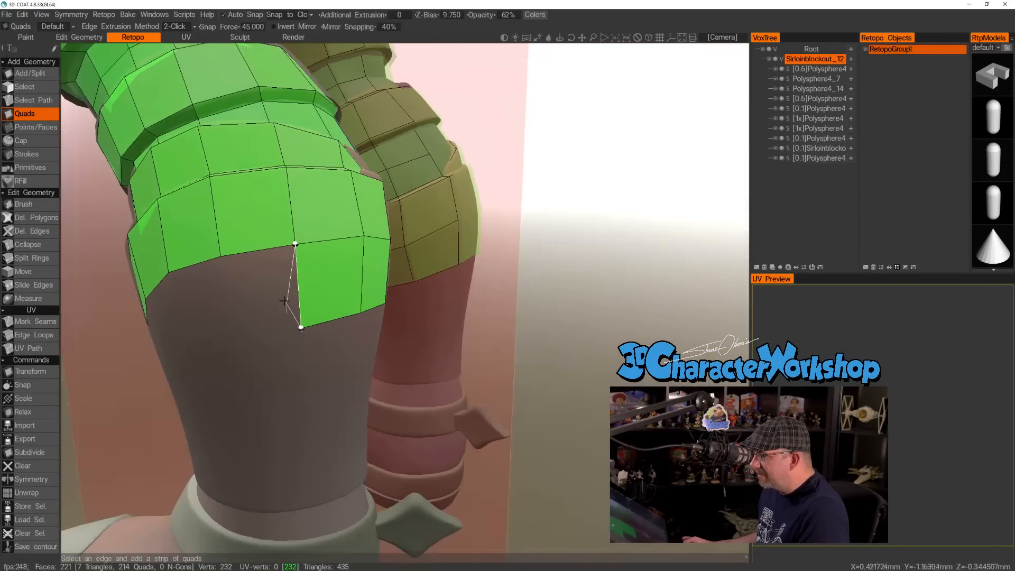
Continue the row around the outer side of the leg with four quads toward the overlapping flap.
{"action": "left_click", "coordinate": [300, 327]}
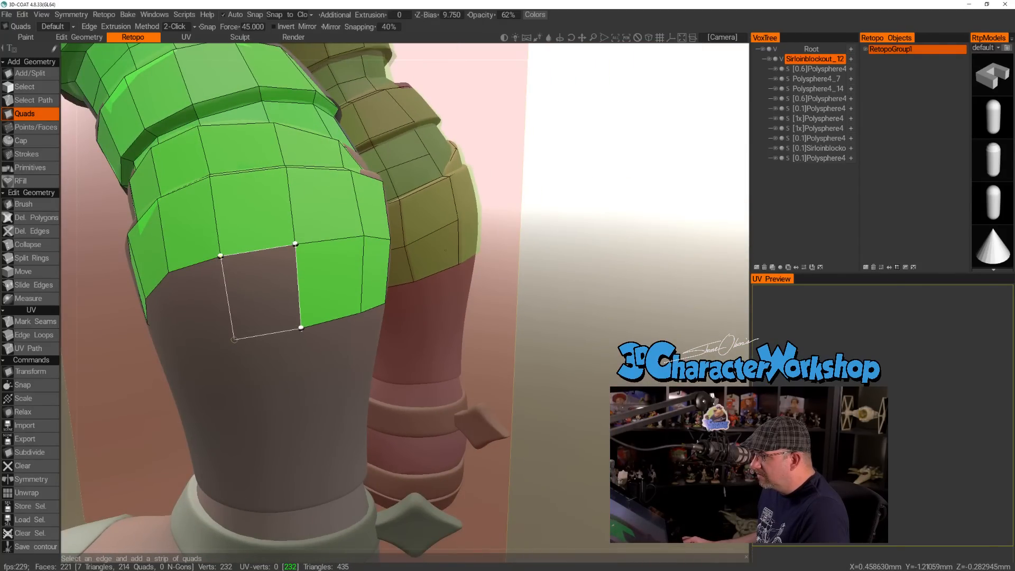
{"action": "left_click", "coordinate": [234, 339]}
{"action": "left_click_drag", "start_coordinate": [192, 295], "coordinate": [317, 268], "text": "alt"}
{"action": "left_click", "coordinate": [325, 263]}
{"action": "left_click", "coordinate": [338, 333]}
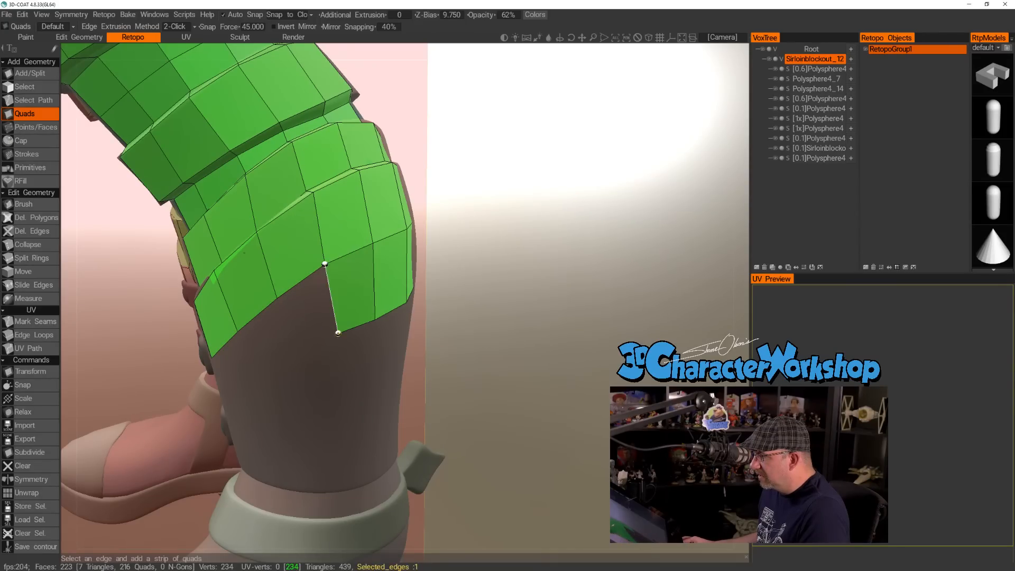
{"action": "left_click", "coordinate": [291, 347]}
{"action": "left_click", "coordinate": [247, 365]}
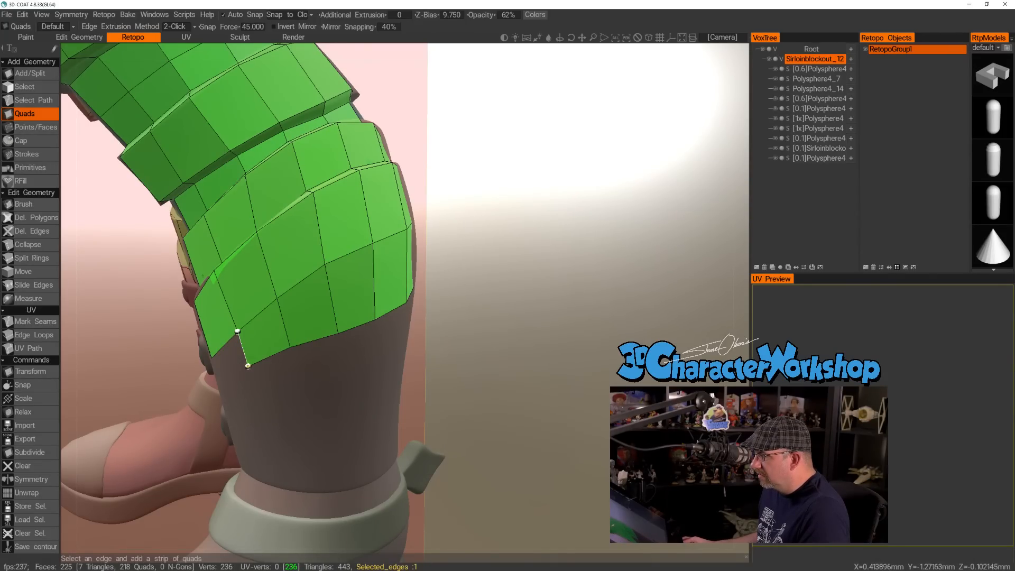
Close the row with a triangle against the lower edge of the flap's front quad.
{"action": "left_click_drag", "start_coordinate": [259, 319], "coordinate": [281, 320], "text": "alt"}
{"action": "middle_click_drag", "start_coordinate": [281, 319], "coordinate": [391, 288], "text": "alt"}
{"action": "left_click_drag", "start_coordinate": [335, 317], "coordinate": [400, 343], "text": "alt"}
{"action": "left_click", "coordinate": [337, 317]}
Use the Brush tool to shift the flap's lower front vertices and even out the mesh border above the straps.
{"action": "mouse_move", "coordinate": [307, 346]}
{"action": "left_mouse_down", "text": "alt"}
{"action": "mouse_move", "coordinate": [370, 348]}
{"action": "mouse_move", "coordinate": [310, 344]}
{"action": "mouse_move", "coordinate": [305, 362]}
{"action": "left_mouse_up", "text": "alt"}
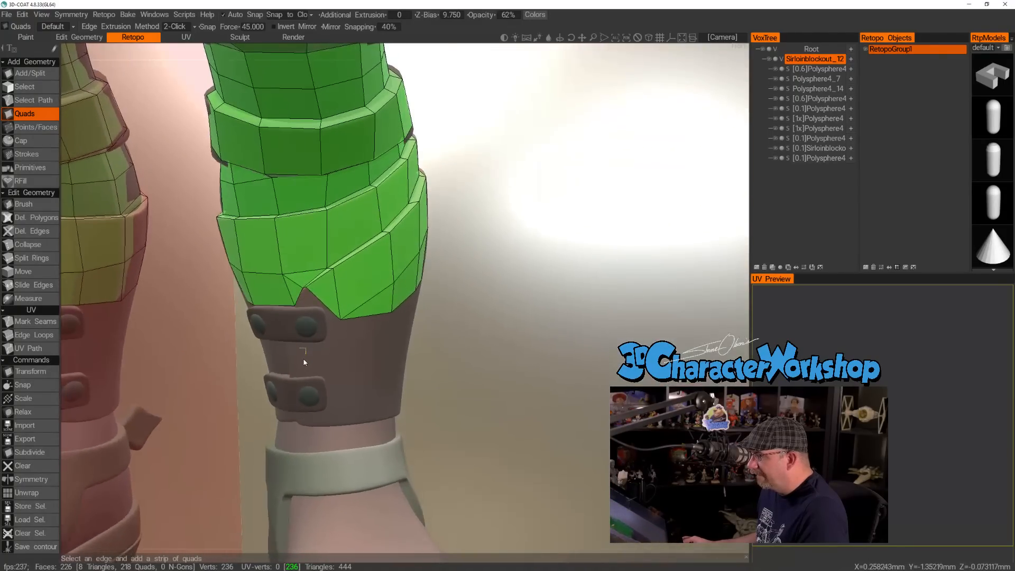
{"action": "right_click_drag", "start_coordinate": [306, 348], "coordinate": [315, 352], "text": "alt"}
{"action": "left_click_drag", "start_coordinate": [315, 353], "coordinate": [279, 349], "text": "alt"}
{"action": "mouse_move", "coordinate": [399, 348]}
{"action": "right_mouse_down", "text": "alt"}
{"action": "mouse_move", "coordinate": [345, 347]}
{"action": "mouse_move", "coordinate": [417, 350]}
{"action": "right_mouse_up", "text": "alt"}
{"action": "left_click_drag", "start_coordinate": [417, 351], "coordinate": [370, 338], "text": "alt"}
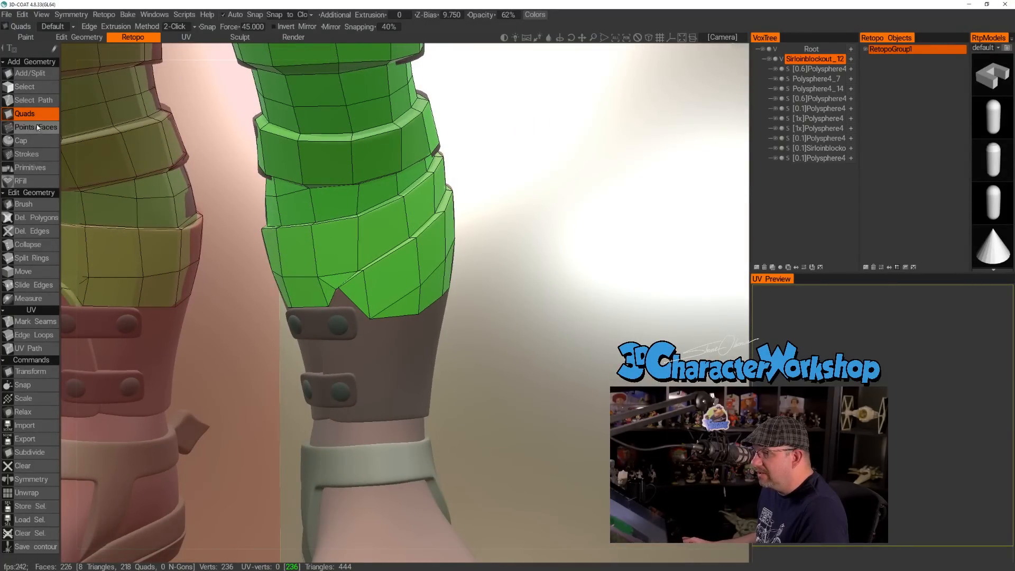
{"action": "left_click", "coordinate": [24, 203]}
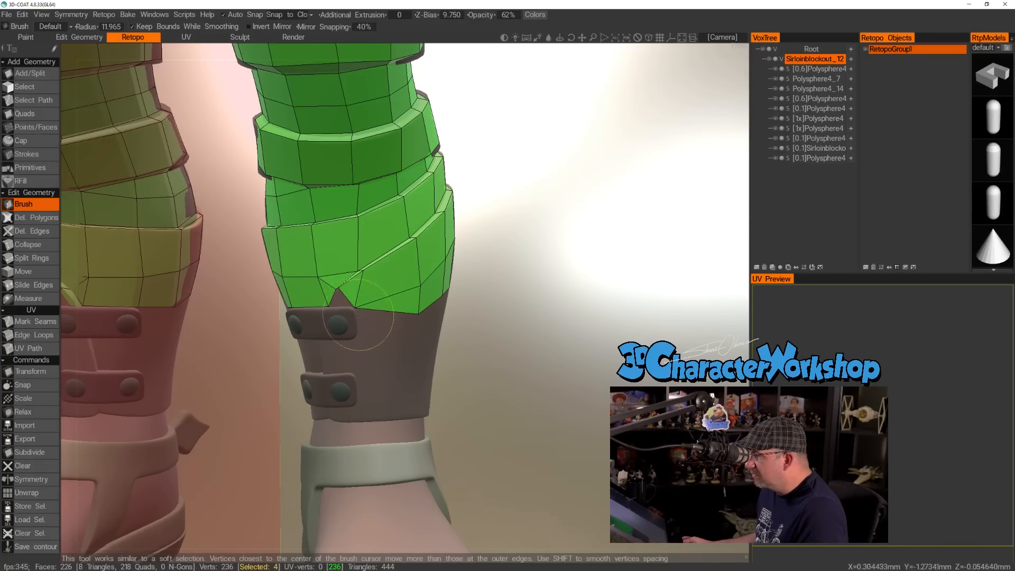
{"action": "left_click_drag", "start_coordinate": [417, 311], "coordinate": [372, 337]}
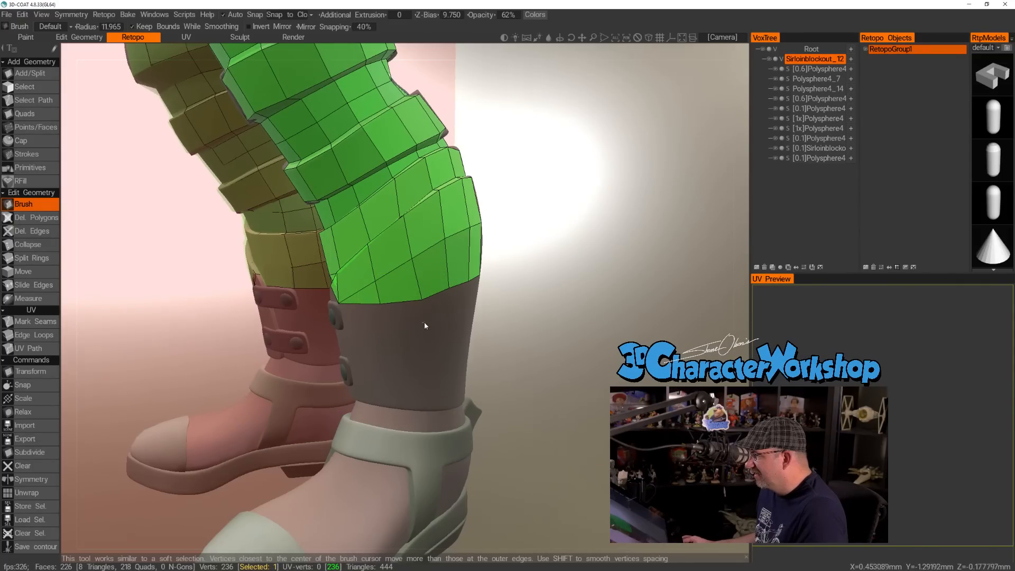
Level the mesh's lower border vertices around the outer side and back of the leg with the Brush tool.
{"action": "left_click_drag", "start_coordinate": [425, 324], "coordinate": [369, 321], "text": "alt"}
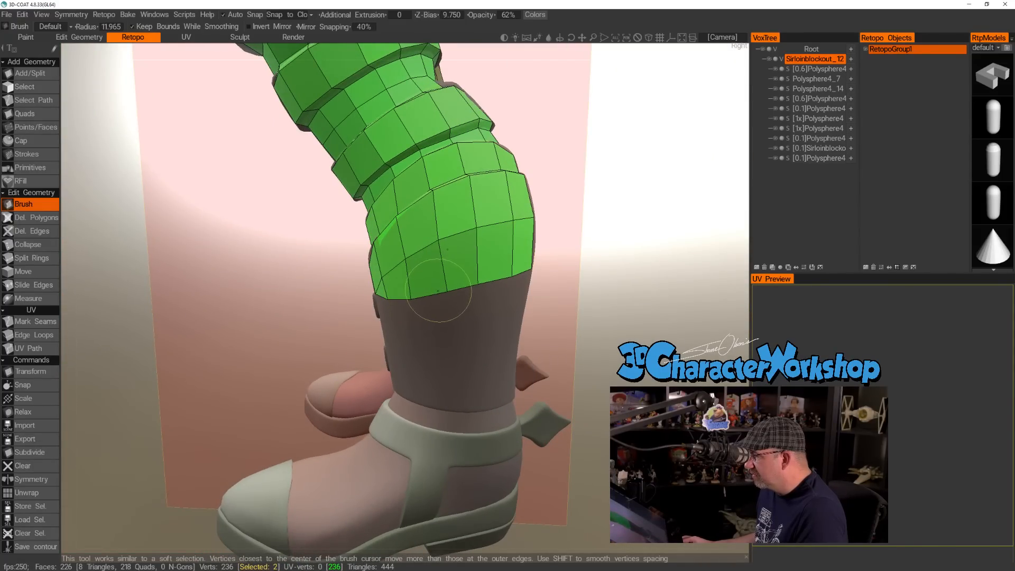
{"action": "left_click_drag", "start_coordinate": [464, 282], "coordinate": [518, 275], "text": "alt"}
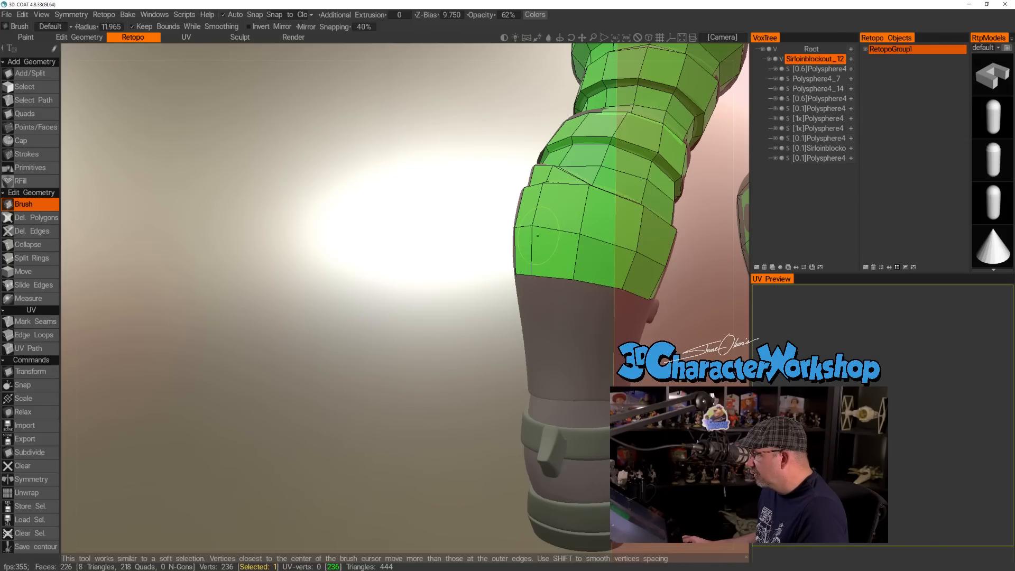
{"action": "left_click_drag", "start_coordinate": [498, 281], "coordinate": [569, 294], "text": "alt"}
Examine the quad layout on both legs from the back, sides and front, down to the boot cuff and flap.
{"action": "left_click_drag", "start_coordinate": [370, 312], "coordinate": [268, 301], "text": "alt"}
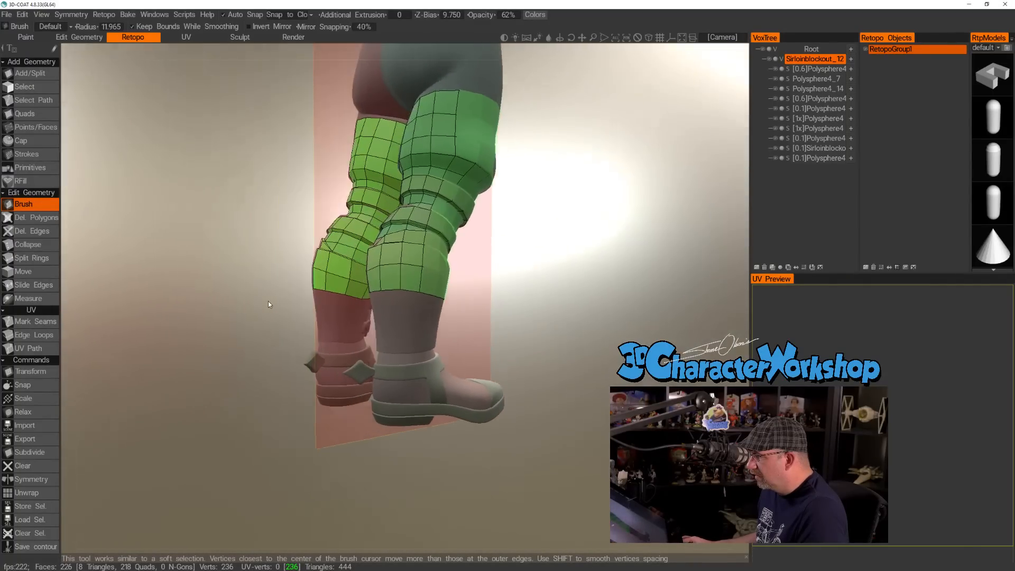
{"action": "scroll", "coordinate": [267, 303], "scroll_direction": "up", "scroll_amount": 4}
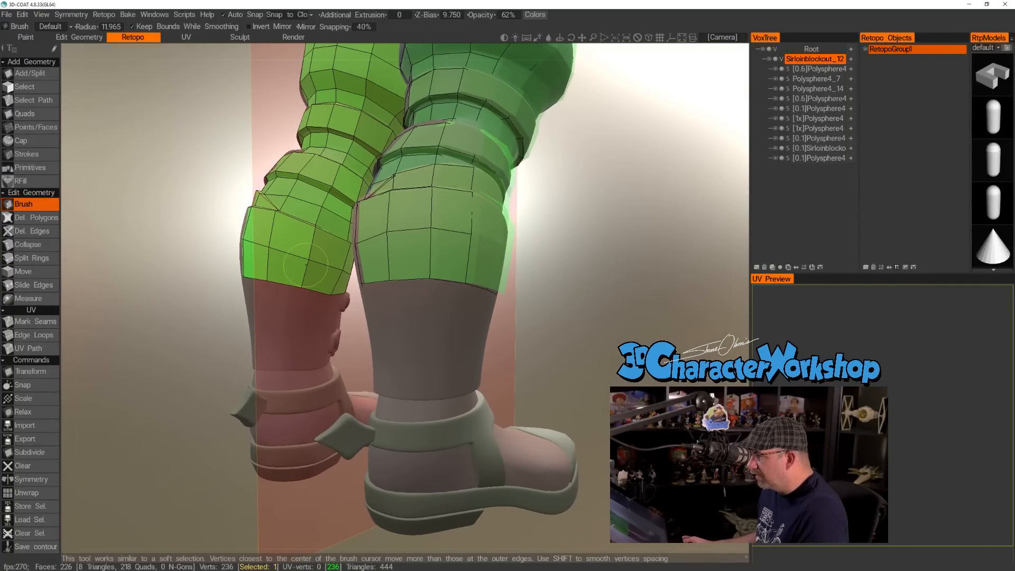
{"action": "scroll", "coordinate": [283, 277], "scroll_direction": "down", "scroll_amount": 5}
{"action": "mouse_move", "coordinate": [283, 277]}
{"action": "left_mouse_down", "text": "alt"}
{"action": "mouse_move", "coordinate": [392, 287]}
{"action": "mouse_move", "coordinate": [352, 324]}
{"action": "mouse_move", "coordinate": [473, 322]}
{"action": "mouse_move", "coordinate": [493, 344]}
{"action": "mouse_move", "coordinate": [516, 328]}
{"action": "left_mouse_up", "text": "alt"}
{"action": "scroll", "coordinate": [369, 309], "scroll_direction": "down", "scroll_amount": 4}
{"action": "right_click_drag", "start_coordinate": [398, 316], "coordinate": [492, 329], "text": "alt"}
{"action": "middle_click_drag", "start_coordinate": [533, 329], "coordinate": [461, 335], "text": "alt"}
{"action": "left_click_drag", "start_coordinate": [461, 335], "coordinate": [480, 347], "text": "alt"}
{"action": "right_click_drag", "start_coordinate": [480, 347], "coordinate": [483, 369], "text": "alt"}
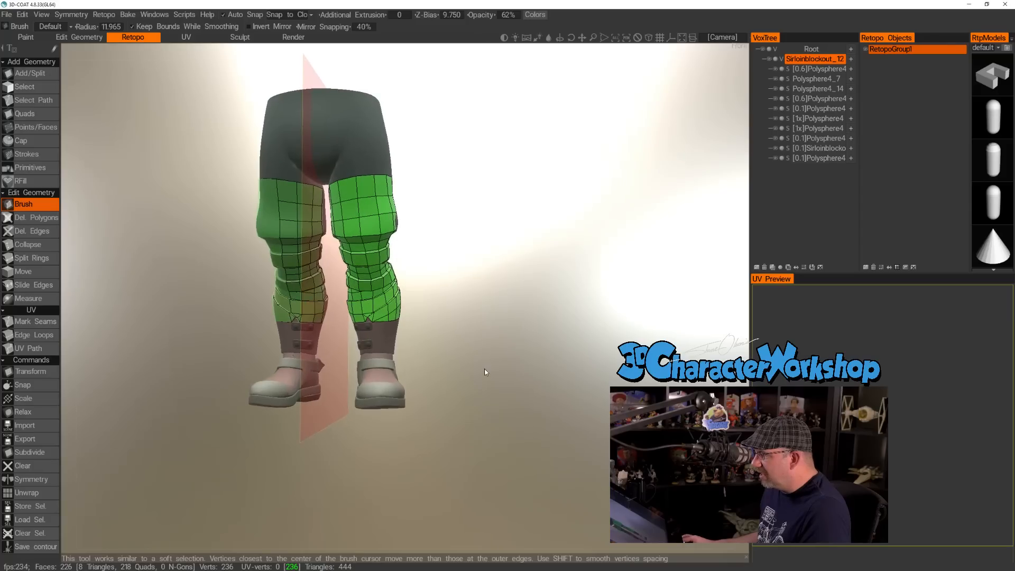
{"action": "left_click_drag", "start_coordinate": [482, 369], "coordinate": [493, 366], "text": "alt"}
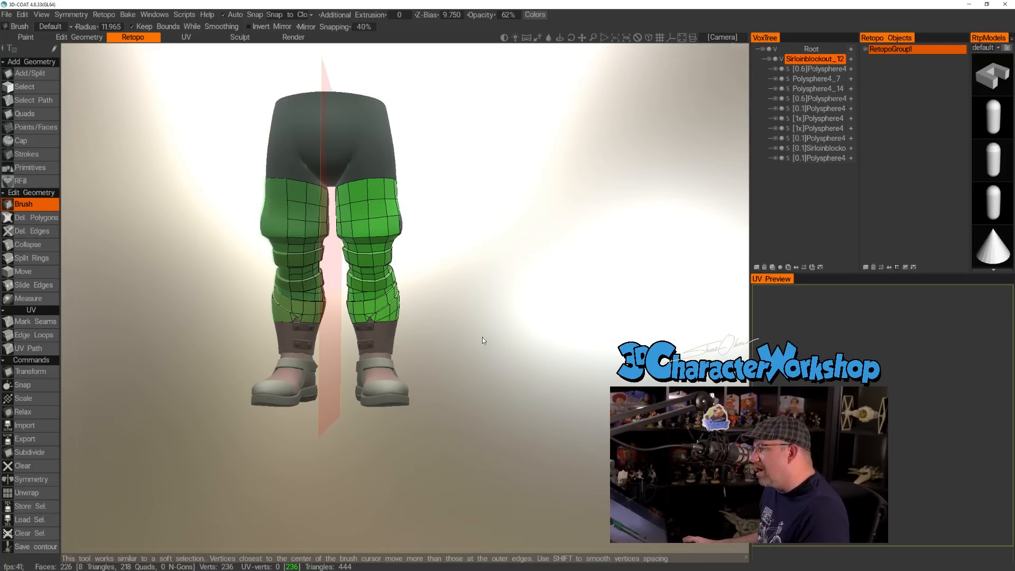
{"action": "left_click_drag", "start_coordinate": [484, 341], "coordinate": [468, 339], "text": "alt"}
{"action": "right_click_drag", "start_coordinate": [468, 339], "coordinate": [469, 365], "text": "alt"}
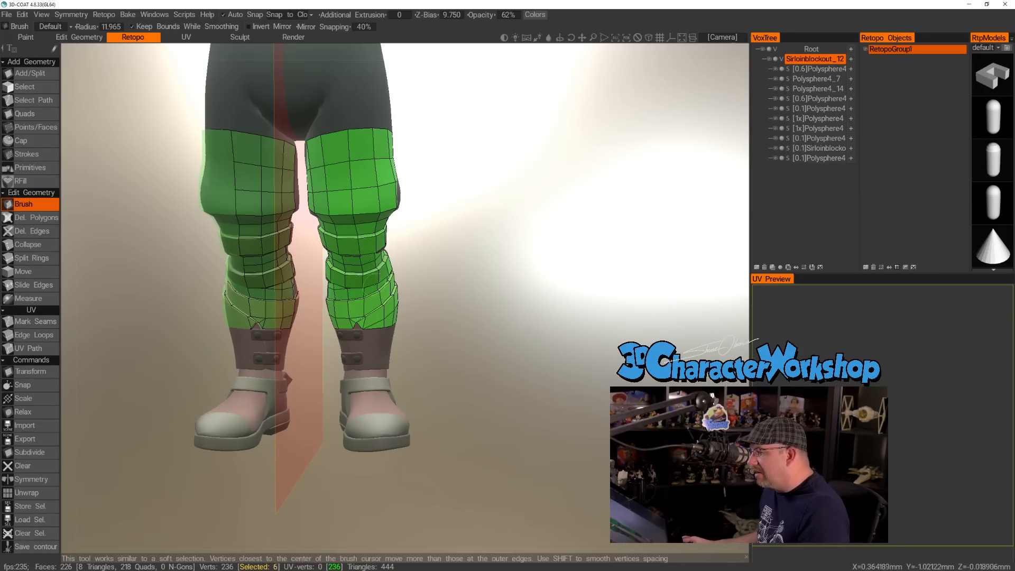
{"action": "middle_click_drag", "start_coordinate": [519, 200], "coordinate": [409, 332]}
{"action": "right_click_drag", "start_coordinate": [333, 336], "coordinate": [480, 334]}
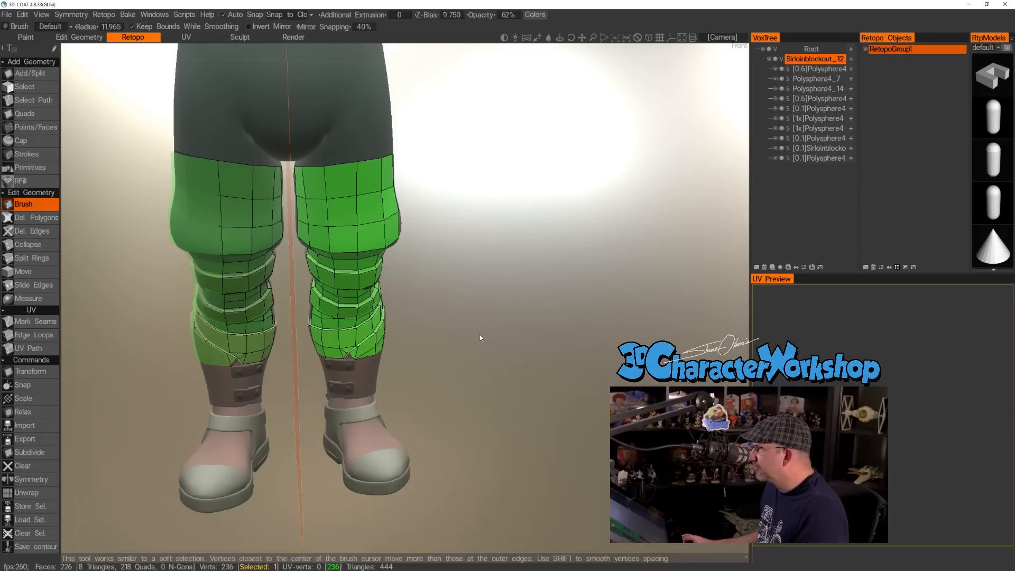
{"action": "scroll", "coordinate": [458, 336], "scroll_direction": "up", "scroll_amount": 3}
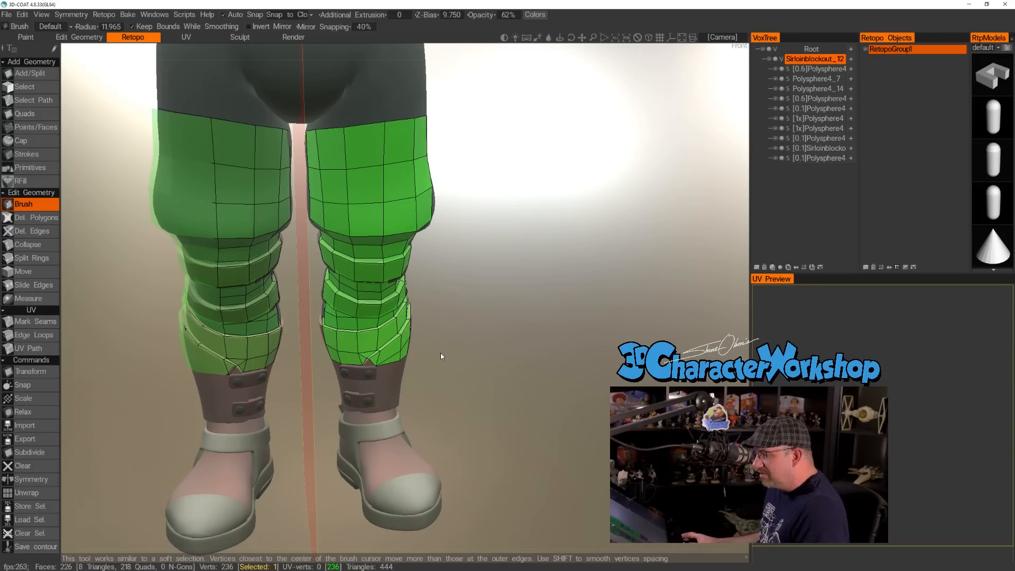
{"action": "scroll", "coordinate": [399, 388], "scroll_direction": "up", "scroll_amount": 5}
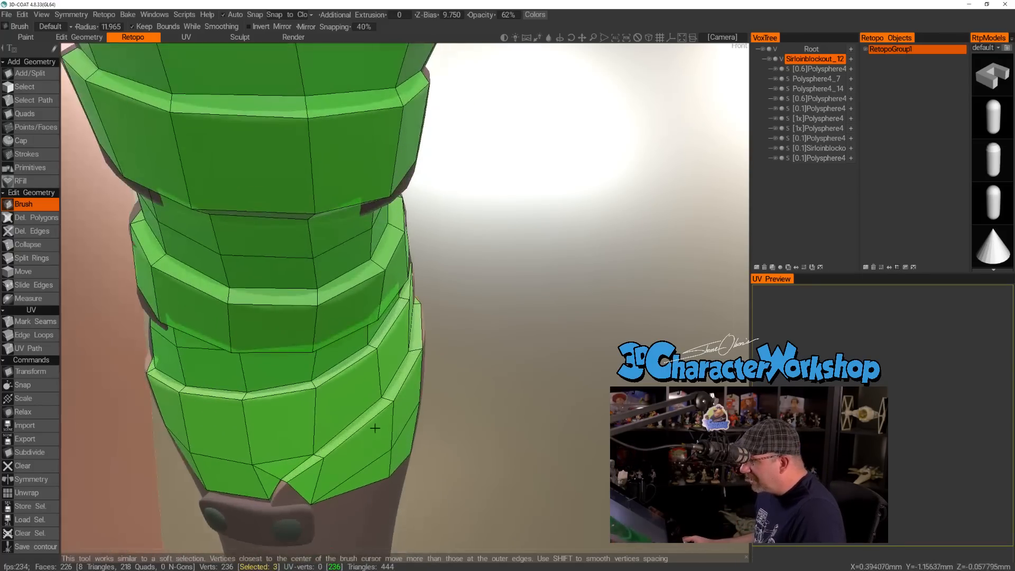
Close the gap beneath the flap's tip with a quad and a triangle using Points/Faces, nudging the strip's lower vertex onto the mesh border.
{"action": "middle_click_drag", "start_coordinate": [377, 433], "coordinate": [404, 378], "text": "alt"}
{"action": "left_click_drag", "start_coordinate": [401, 386], "coordinate": [429, 415], "text": "alt"}
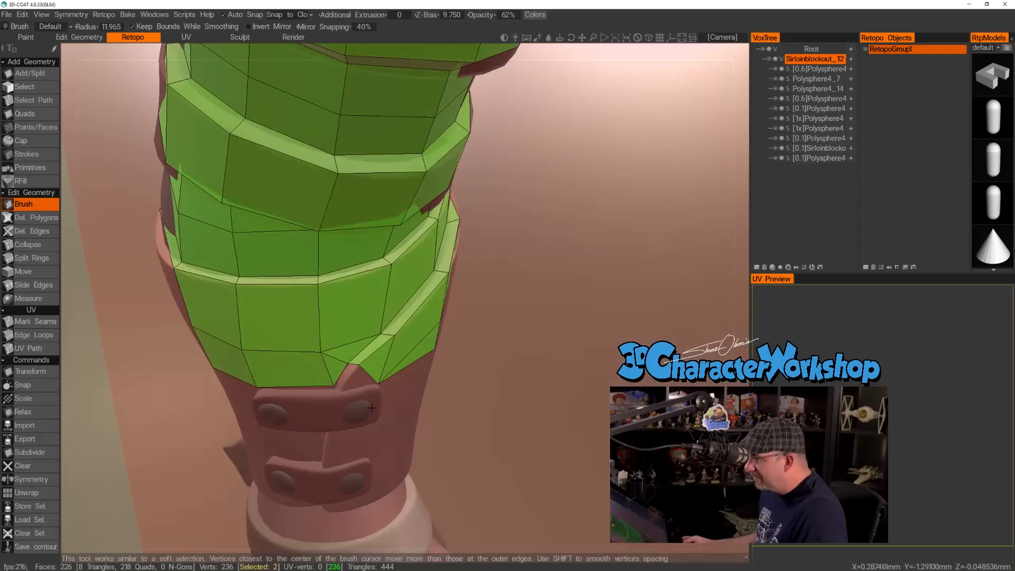
{"action": "left_click_drag", "start_coordinate": [346, 398], "coordinate": [335, 392], "text": "alt"}
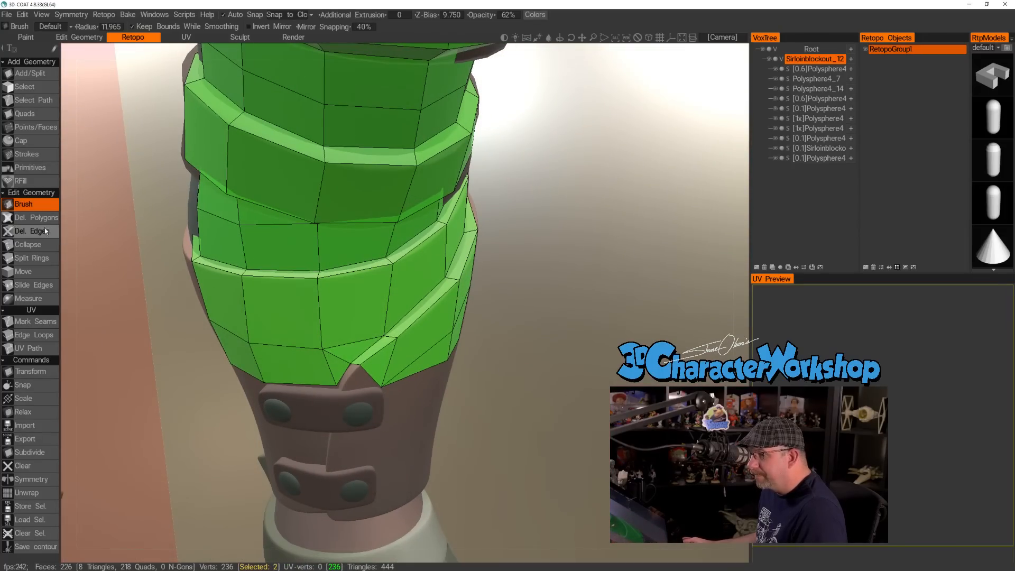
{"action": "left_click", "coordinate": [21, 128]}
{"action": "mouse_move", "coordinate": [129, 247]}
{"action": "left_mouse_down", "text": "alt"}
{"action": "mouse_move", "coordinate": [142, 255]}
{"action": "mouse_move", "coordinate": [135, 260]}
{"action": "left_mouse_up", "text": "alt"}
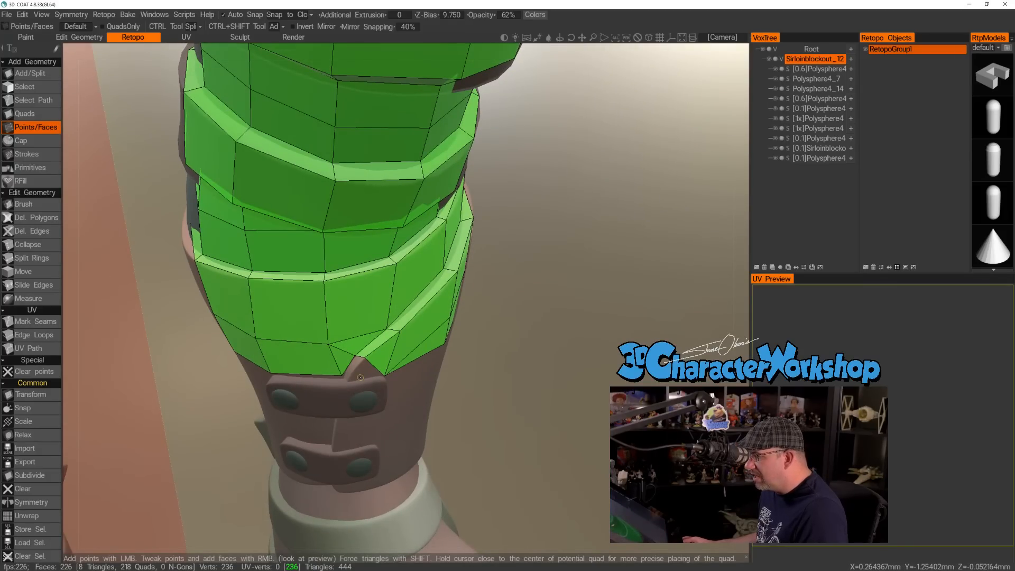
{"action": "left_click", "coordinate": [351, 376]}
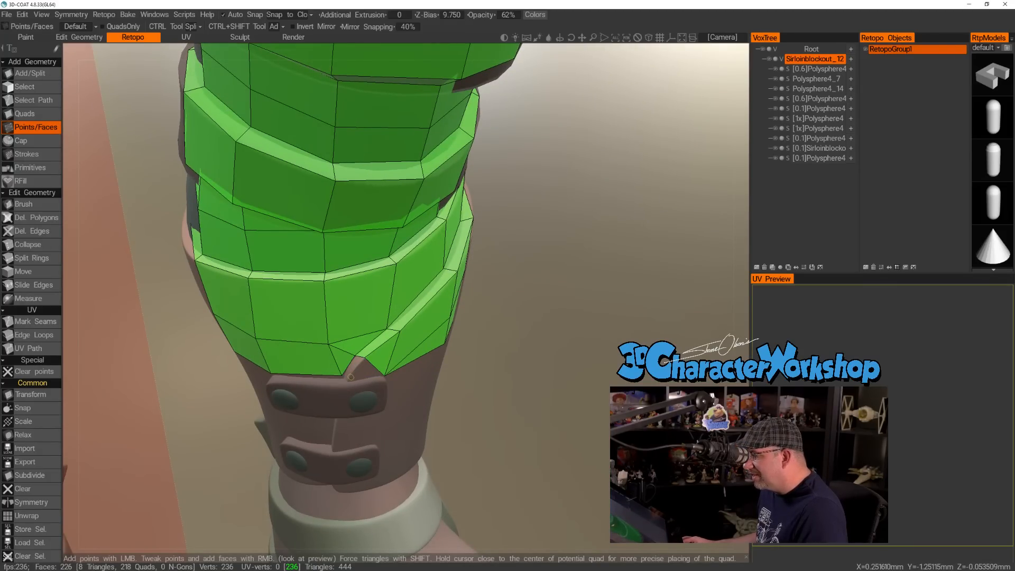
{"action": "right_click", "coordinate": [353, 365]}
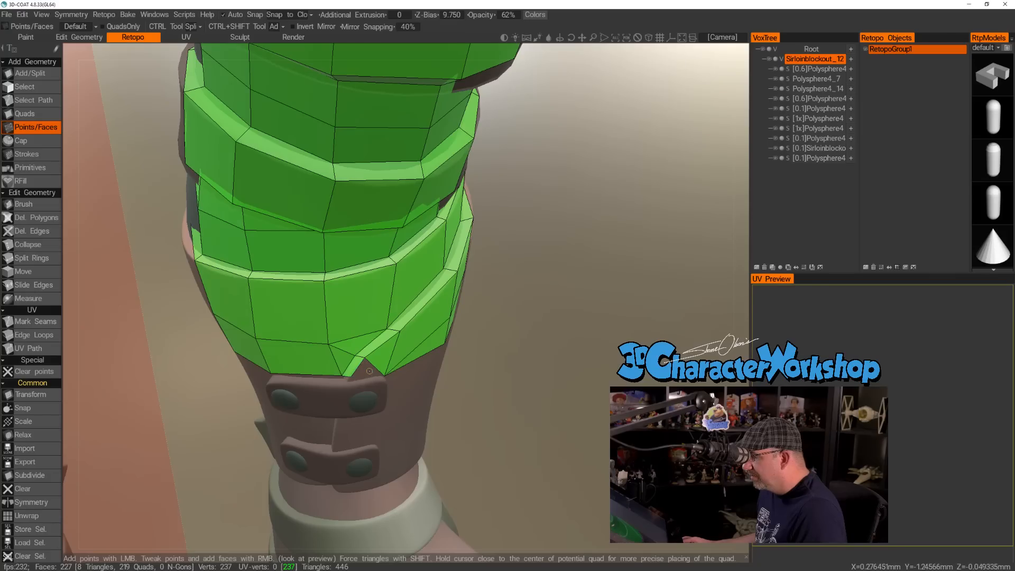
{"action": "right_click", "coordinate": [365, 364]}
{"action": "mouse_move", "coordinate": [482, 376]}
{"action": "left_mouse_down"}
{"action": "mouse_move", "coordinate": [464, 399]}
{"action": "mouse_move", "coordinate": [440, 340]}
{"action": "mouse_move", "coordinate": [469, 340]}
{"action": "mouse_move", "coordinate": [485, 372]}
{"action": "left_mouse_up"}
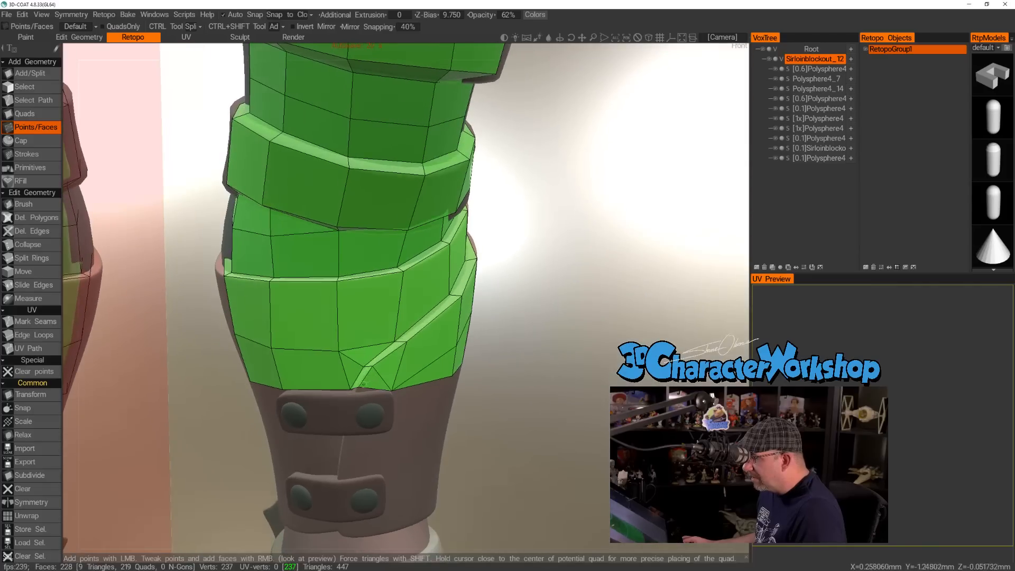
{"action": "left_click", "coordinate": [357, 387]}
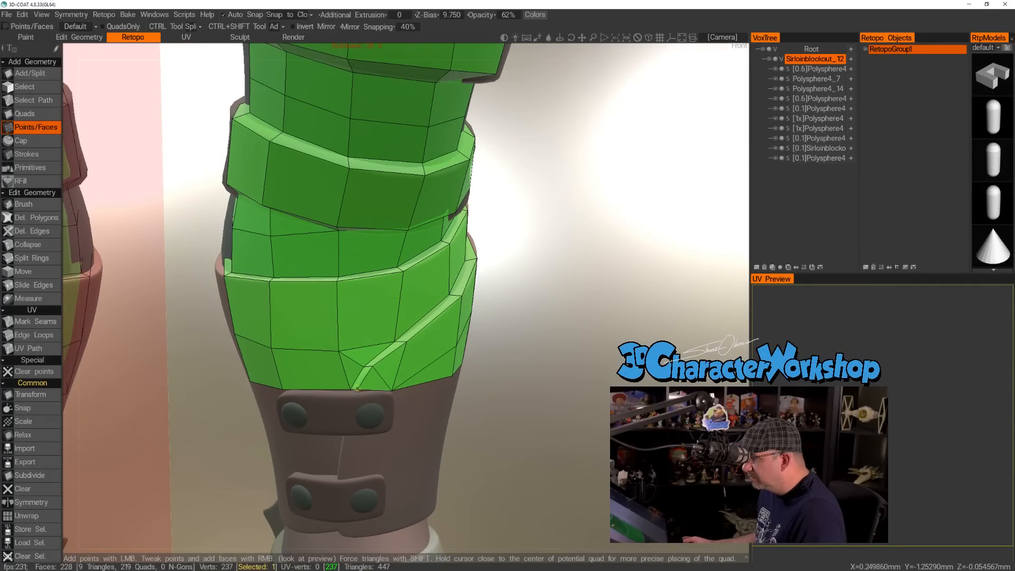
Place points on the upper strap's top edge, at its inner corner and beneath the flap's tip.
{"action": "scroll", "coordinate": [495, 369], "scroll_direction": "down", "scroll_amount": 2}
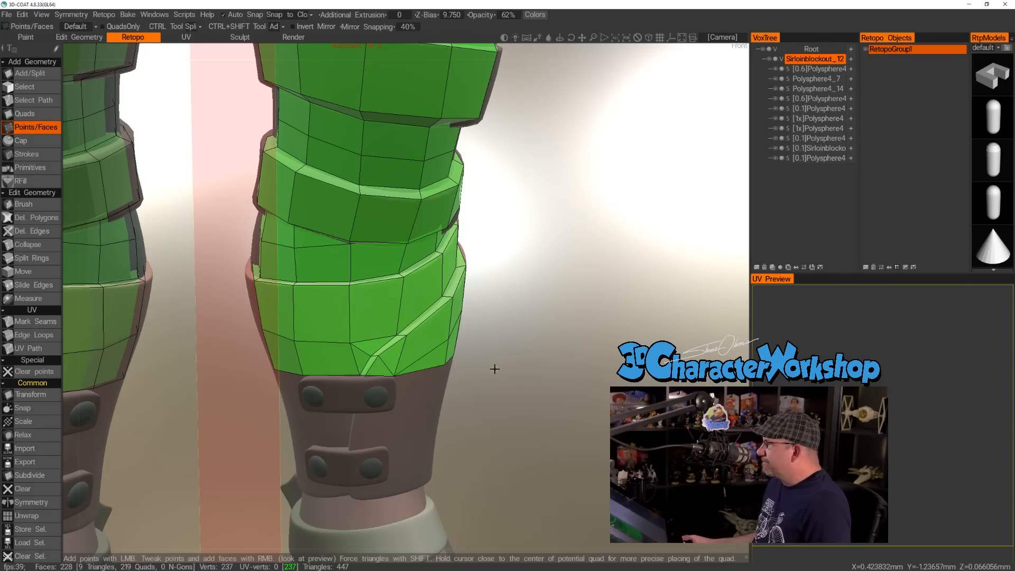
{"action": "left_click_drag", "start_coordinate": [495, 368], "coordinate": [513, 336]}
{"action": "scroll", "coordinate": [349, 389], "scroll_direction": "up", "scroll_amount": 5}
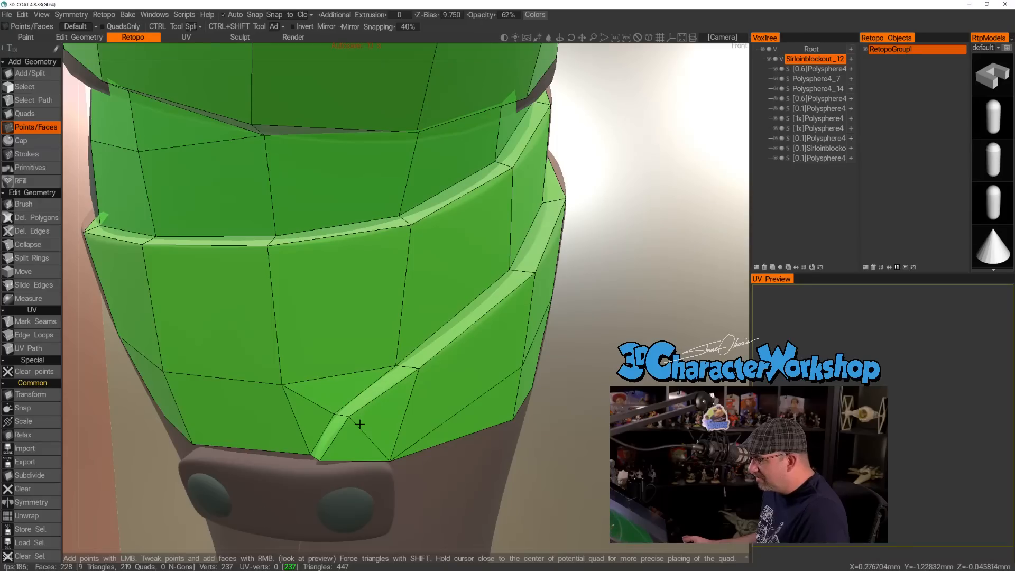
{"action": "mouse_move", "coordinate": [393, 437]}
{"action": "left_mouse_down"}
{"action": "mouse_move", "coordinate": [403, 459]}
{"action": "mouse_move", "coordinate": [442, 464]}
{"action": "mouse_move", "coordinate": [497, 442]}
{"action": "mouse_move", "coordinate": [515, 420]}
{"action": "mouse_move", "coordinate": [429, 453]}
{"action": "mouse_move", "coordinate": [404, 445]}
{"action": "left_mouse_up"}
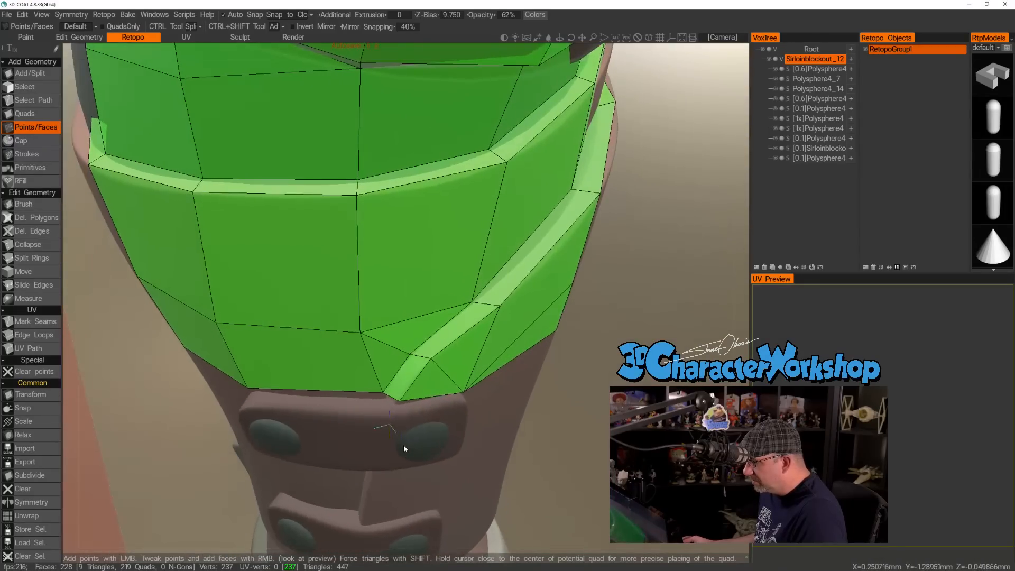
{"action": "mouse_move", "coordinate": [253, 410]}
{"action": "left_mouse_down", "text": "alt"}
{"action": "mouse_move", "coordinate": [267, 411]}
{"action": "mouse_move", "coordinate": [251, 409]}
{"action": "left_mouse_up", "text": "alt"}
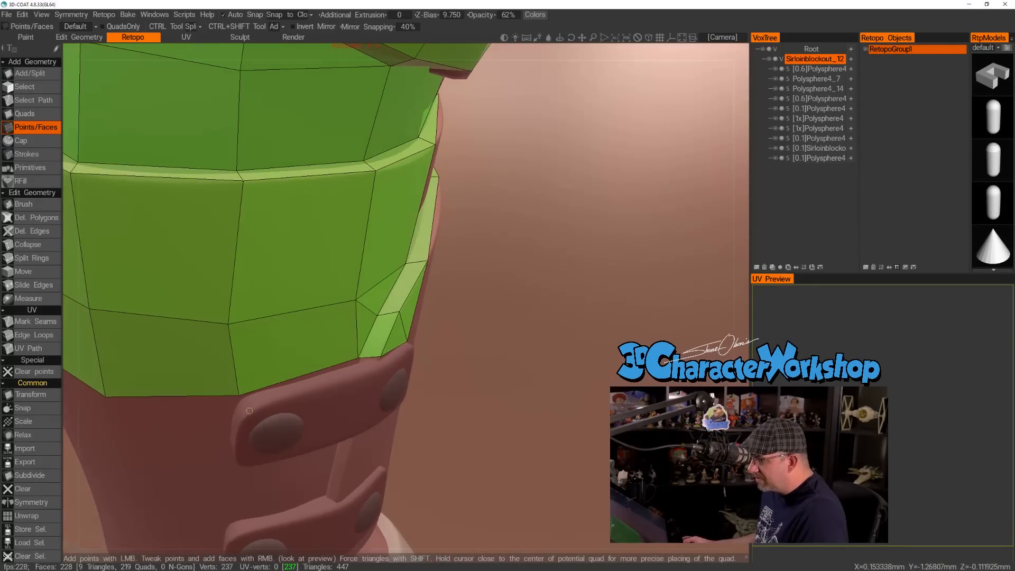
{"action": "left_click_drag", "start_coordinate": [324, 388], "coordinate": [280, 402], "text": "alt"}
{"action": "left_click", "coordinate": [244, 396]}
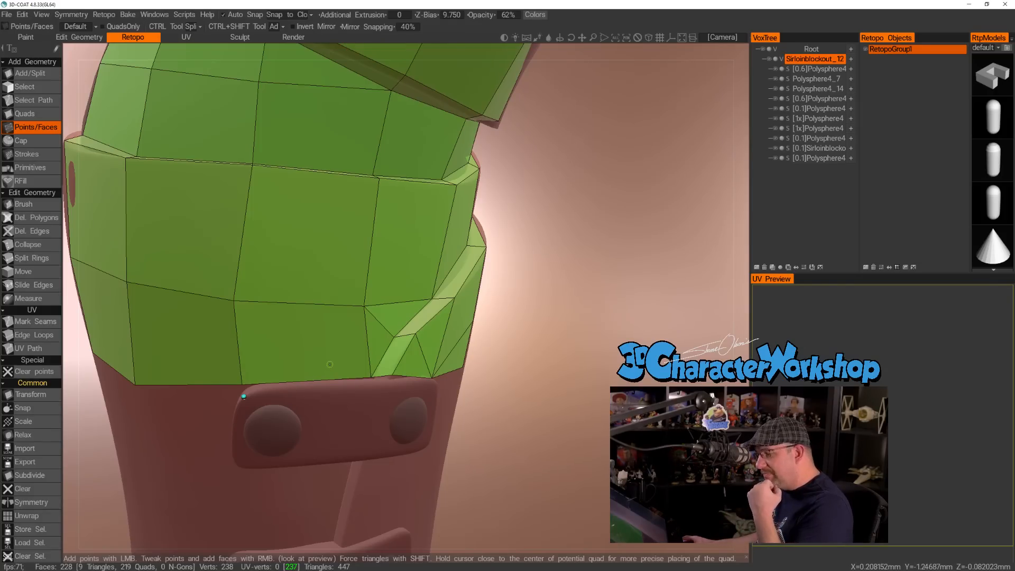
{"action": "left_click_drag", "start_coordinate": [393, 353], "coordinate": [352, 397], "text": "alt"}
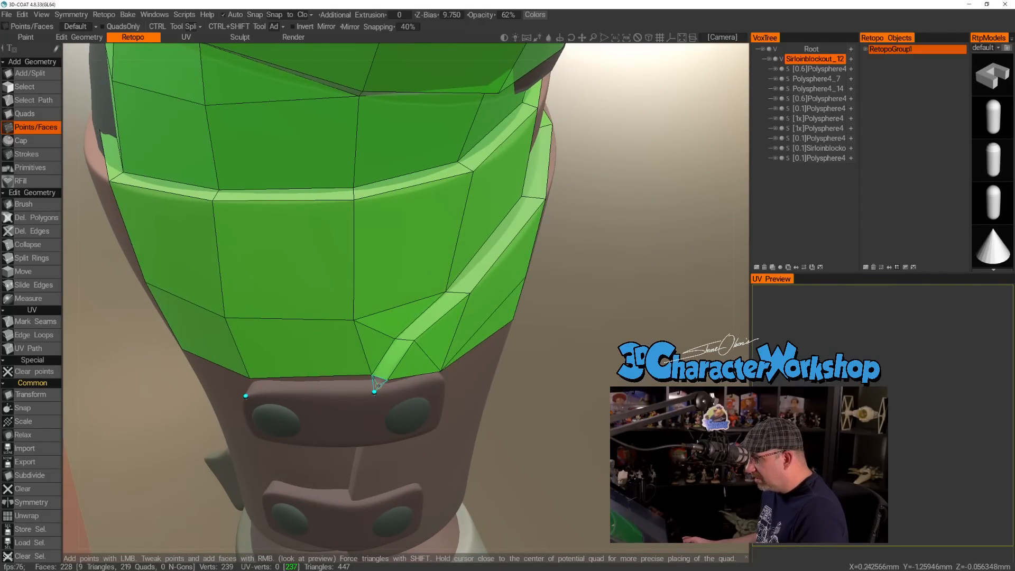
{"action": "mouse_move", "coordinate": [413, 407]}
{"action": "left_mouse_down", "text": "alt"}
{"action": "mouse_move", "coordinate": [412, 370]}
{"action": "mouse_move", "coordinate": [412, 410]}
{"action": "left_mouse_up", "text": "alt"}
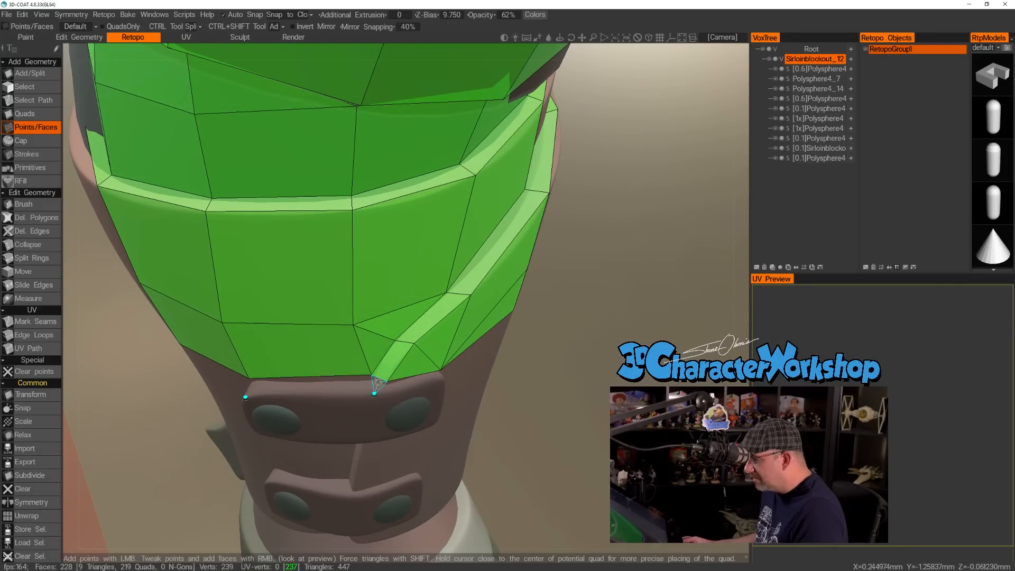
Fill the narrow strip along the upper strap's top edge with two quads and a triangle.
{"action": "right_click", "coordinate": [378, 381]}
{"action": "mouse_move", "coordinate": [349, 405]}
{"action": "left_mouse_down", "text": "alt"}
{"action": "mouse_move", "coordinate": [363, 427]}
{"action": "mouse_move", "coordinate": [331, 410]}
{"action": "mouse_move", "coordinate": [392, 426]}
{"action": "mouse_move", "coordinate": [303, 398]}
{"action": "mouse_move", "coordinate": [335, 412]}
{"action": "left_mouse_up", "text": "alt"}
{"action": "right_click", "coordinate": [422, 400]}
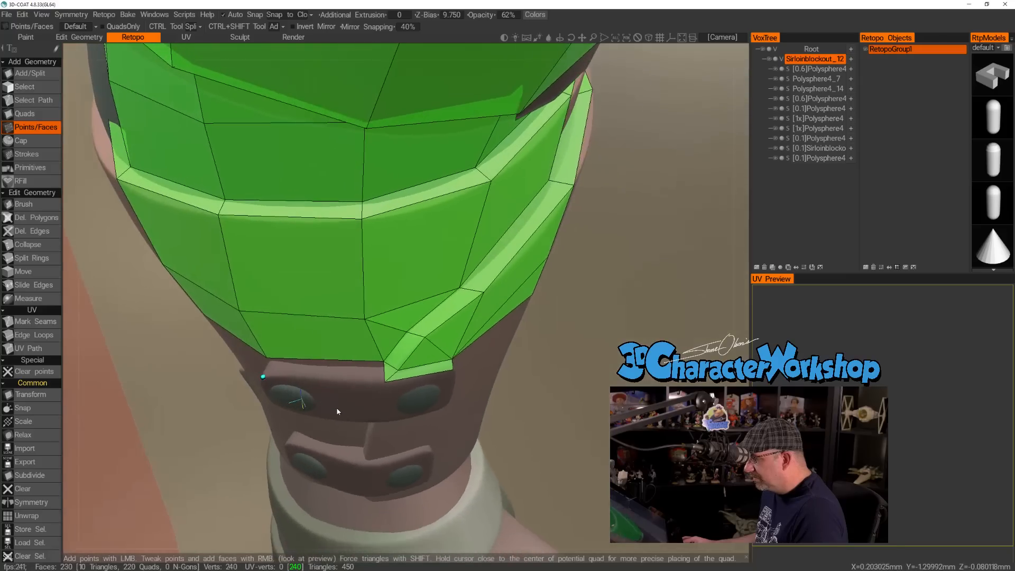
{"action": "right_click", "coordinate": [322, 373]}
{"action": "left_click_drag", "start_coordinate": [322, 373], "coordinate": [365, 358], "text": "alt"}
{"action": "left_click", "coordinate": [394, 347]}
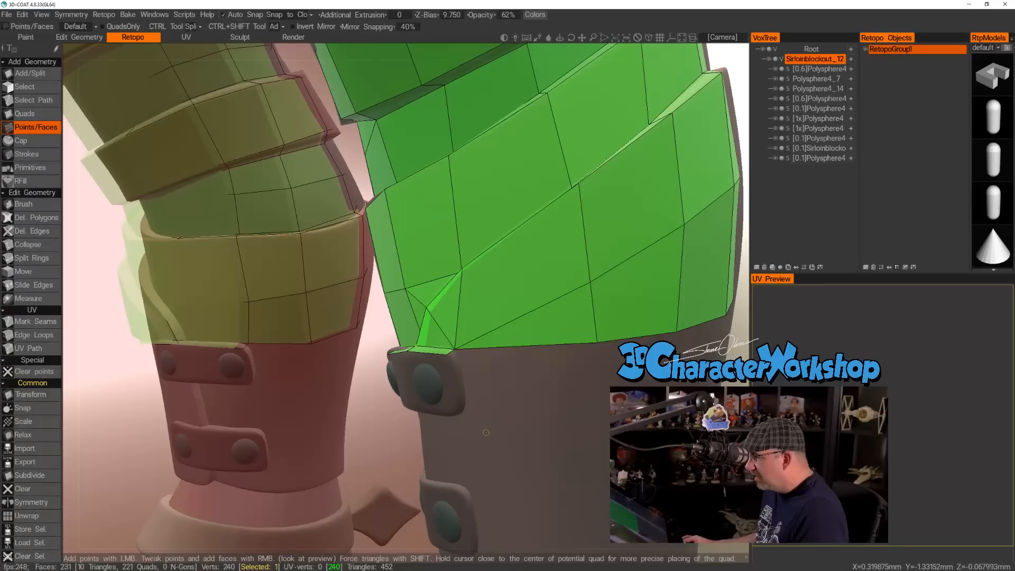
Add a narrow quad down the outer end of the upper strap, from its top corner to its bottom corner.
{"action": "left_click_drag", "start_coordinate": [487, 432], "coordinate": [455, 417], "text": "alt"}
{"action": "left_click", "coordinate": [455, 417]}
{"action": "left_click", "coordinate": [465, 417]}
{"action": "left_click_drag", "start_coordinate": [461, 381], "coordinate": [510, 438], "text": "alt"}
{"action": "right_click", "coordinate": [456, 385]}
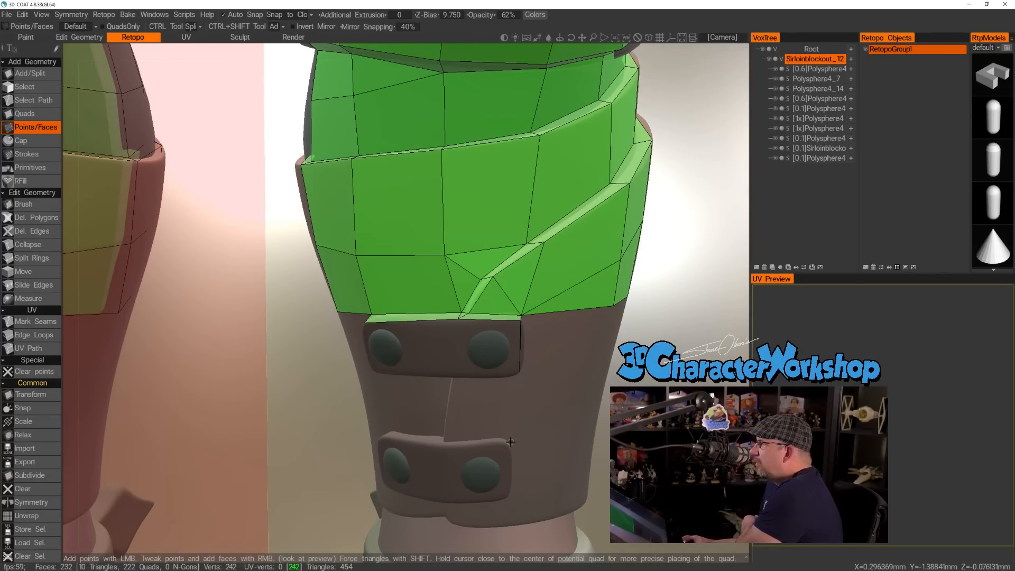
Try covering the thickness of the upper strap's inner end with one long quad.
{"action": "left_click_drag", "start_coordinate": [447, 400], "coordinate": [433, 322], "text": "alt"}
{"action": "right_click_drag", "start_coordinate": [434, 323], "coordinate": [373, 369], "text": "alt"}
{"action": "left_click_drag", "start_coordinate": [373, 370], "coordinate": [368, 372], "text": "alt"}
{"action": "left_click", "coordinate": [372, 402]}
{"action": "left_click", "coordinate": [386, 395]}
{"action": "mouse_move", "coordinate": [386, 395]}
{"action": "left_mouse_down", "text": "alt"}
{"action": "mouse_move", "coordinate": [403, 386]}
{"action": "mouse_move", "coordinate": [400, 404]}
{"action": "left_mouse_up", "text": "alt"}
{"action": "right_click", "coordinate": [388, 353]}
{"action": "left_click_drag", "start_coordinate": [388, 353], "coordinate": [454, 363], "text": "alt"}
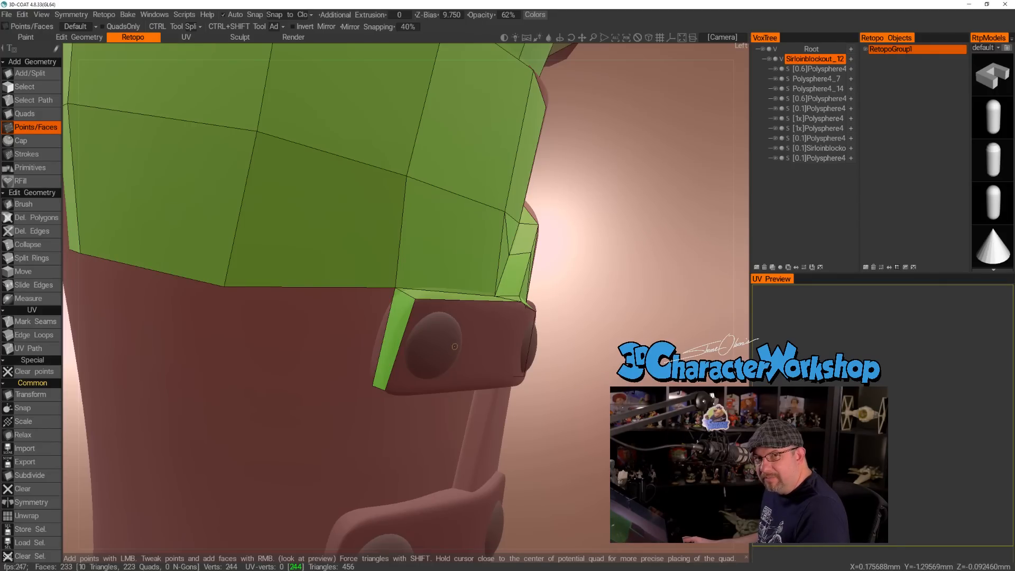
Undo the long quad on the upper strap's inner end along with its points.
{"action": "left_click", "coordinate": [387, 342], "text": "ctrl"}
{"action": "left_click_drag", "start_coordinate": [465, 352], "coordinate": [423, 363], "text": "alt"}
{"action": "key", "text": "ctrl+z"}
{"action": "key", "text": "ctrl+z"}
{"action": "key", "text": "ctrl+z"}
{"action": "key", "text": "ctrl+z"}
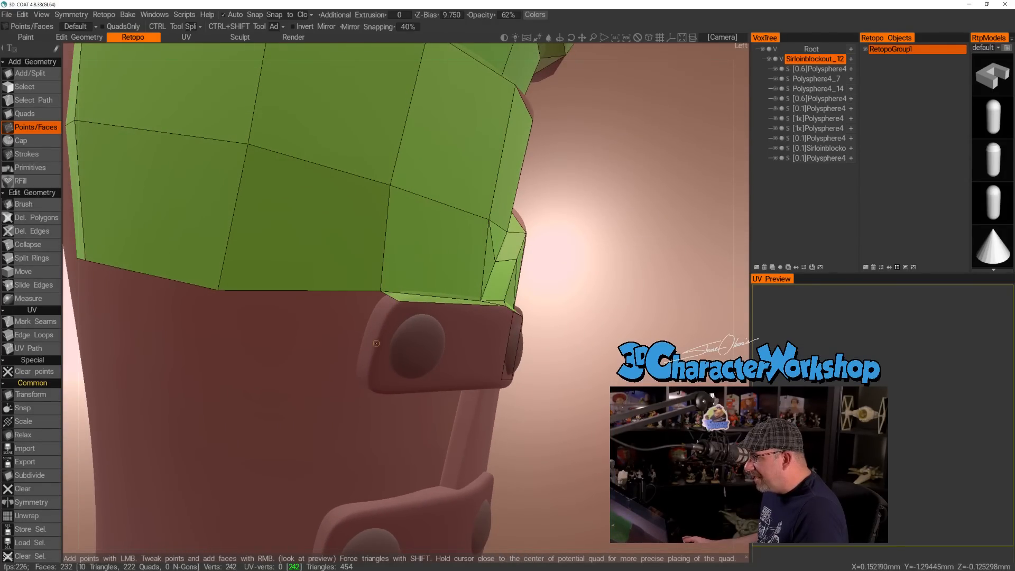
Try covering the upper strap's inner end with two shorter quads that follow its rounded corner.
{"action": "left_click", "coordinate": [363, 336]}
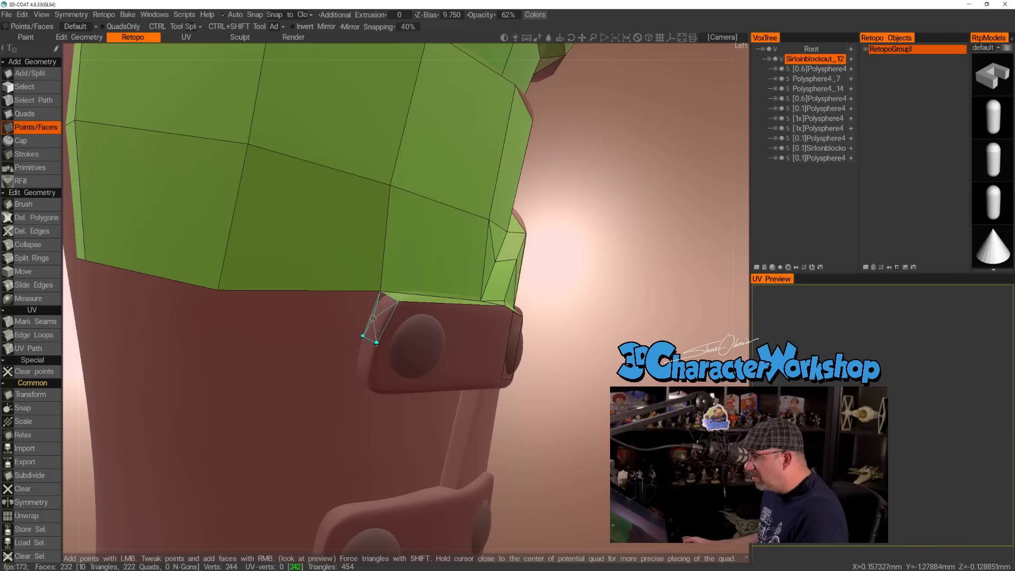
{"action": "left_click_drag", "start_coordinate": [370, 335], "coordinate": [386, 360], "text": "alt"}
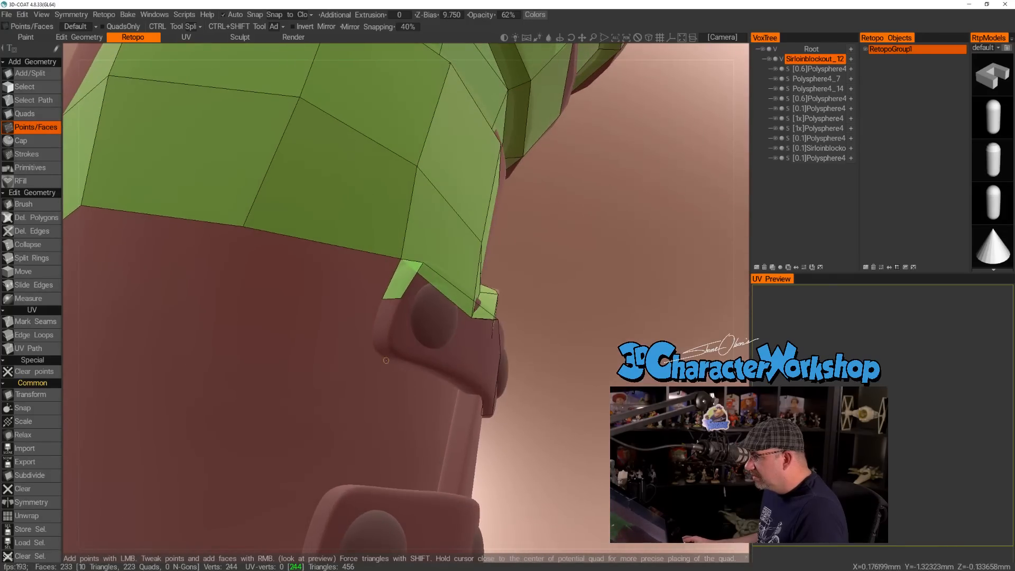
{"action": "left_click", "coordinate": [375, 347]}
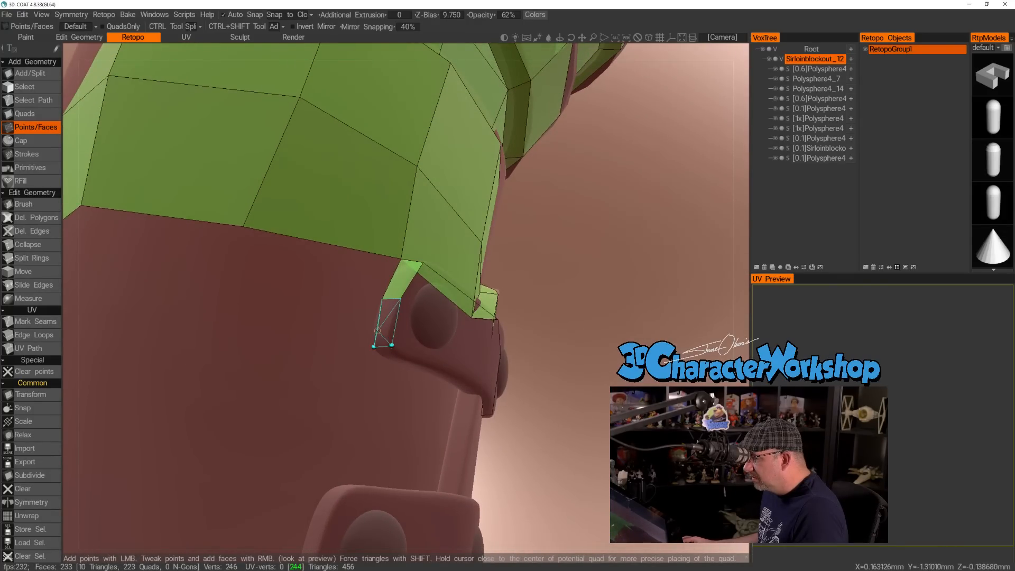
{"action": "left_click_drag", "start_coordinate": [375, 347], "coordinate": [468, 322], "text": "alt"}
Mark the centre of the upper strap's inner button with a trial point and examine the quad layout around both straps.
{"action": "left_click", "coordinate": [404, 346]}
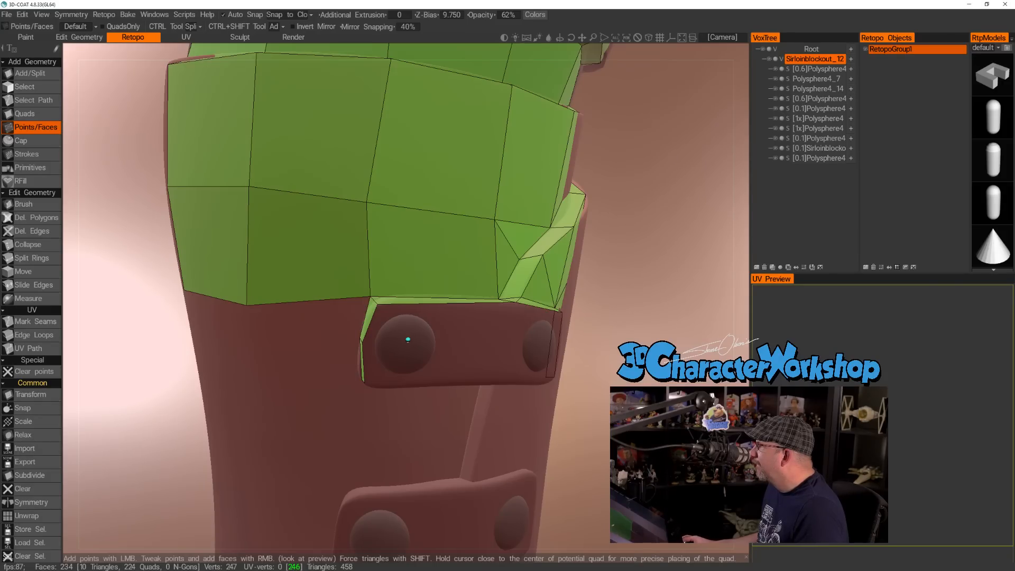
{"action": "scroll", "coordinate": [694, 232], "scroll_direction": "down", "scroll_amount": 5}
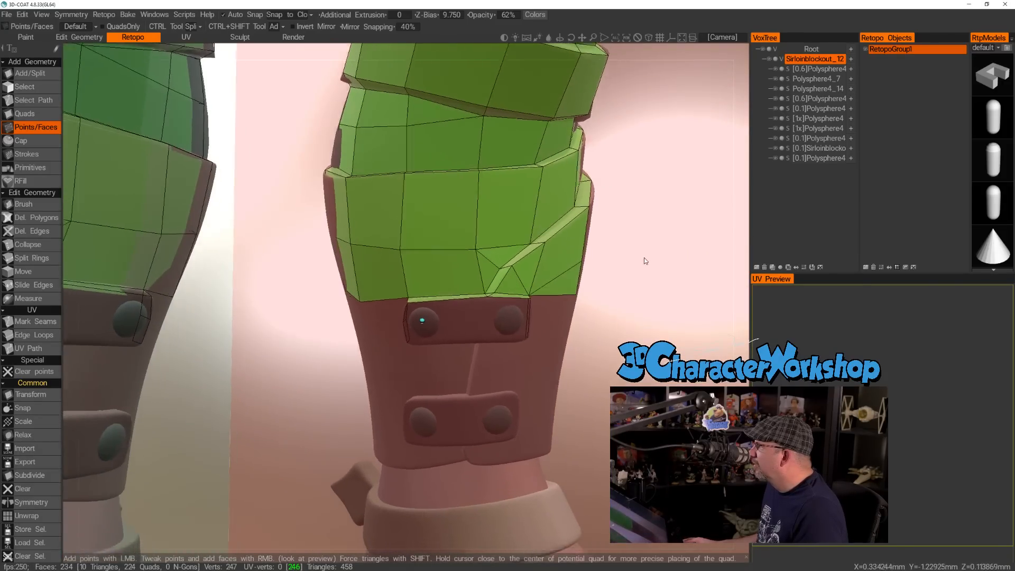
{"action": "middle_click_drag", "start_coordinate": [644, 258], "coordinate": [611, 249]}
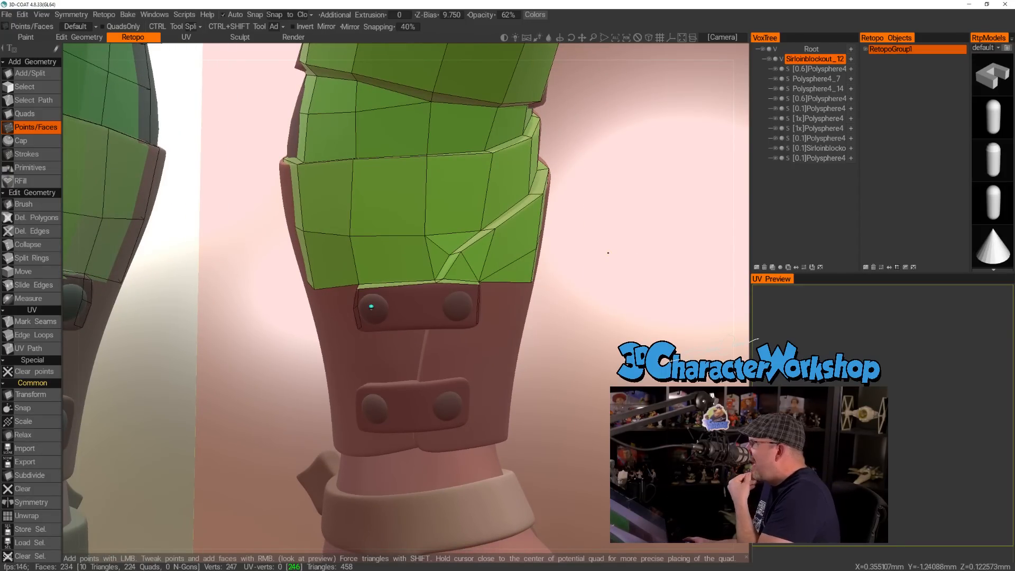
{"action": "left_click_drag", "start_coordinate": [608, 252], "coordinate": [555, 256], "text": "alt"}
{"action": "right_click_drag", "start_coordinate": [398, 277], "coordinate": [432, 287], "text": "alt"}
{"action": "left_click_drag", "start_coordinate": [432, 287], "coordinate": [505, 274], "text": "alt"}
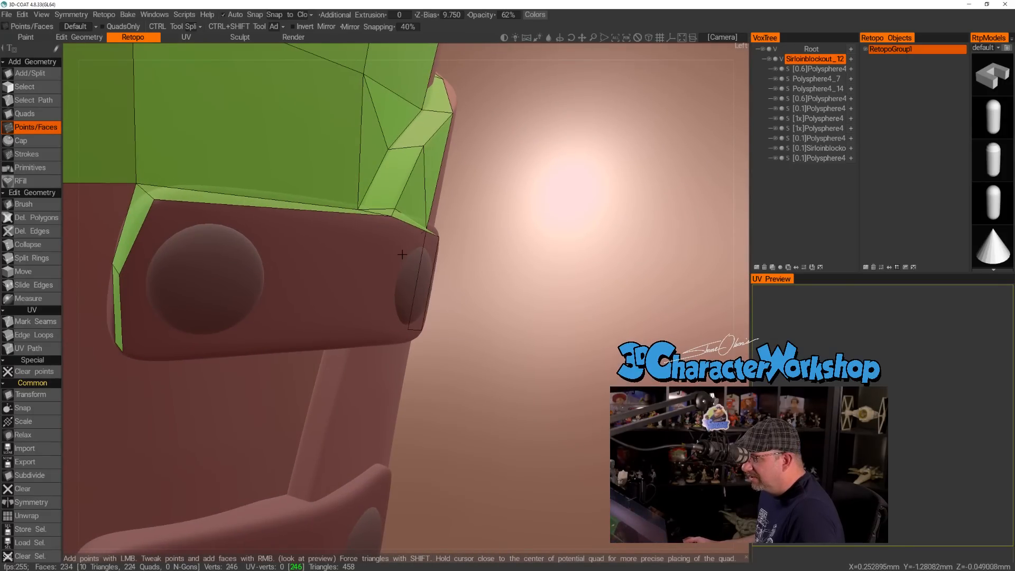
{"action": "right_click_drag", "start_coordinate": [504, 274], "coordinate": [312, 282], "text": "alt"}
{"action": "mouse_move", "coordinate": [299, 282]}
{"action": "left_mouse_down", "text": "alt"}
{"action": "mouse_move", "coordinate": [311, 283]}
{"action": "mouse_move", "coordinate": [286, 289]}
{"action": "left_mouse_up", "text": "alt"}
{"action": "right_click_drag", "start_coordinate": [293, 277], "coordinate": [360, 278], "text": "alt"}
{"action": "left_click_drag", "start_coordinate": [341, 260], "coordinate": [342, 278], "text": "alt"}
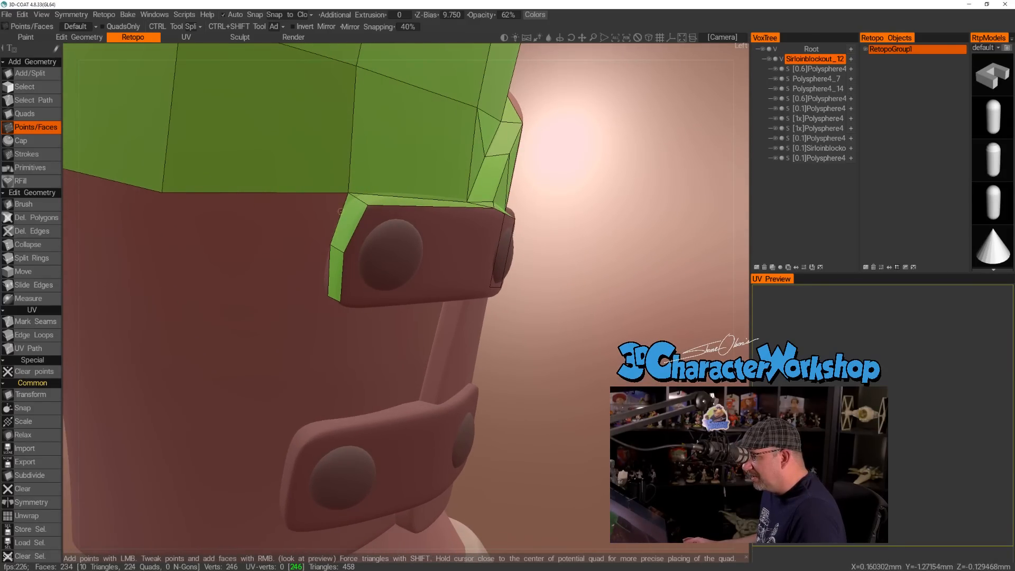
Try shifting the vertex at the strap's inner top corner, and undo back past the two short end quads.
{"action": "right_click_drag", "start_coordinate": [350, 193], "coordinate": [344, 190]}
{"action": "left_click_drag", "start_coordinate": [362, 230], "coordinate": [342, 252], "text": "alt"}
{"action": "key", "text": "ctrl+z"}
{"action": "key", "text": "ctrl+z"}
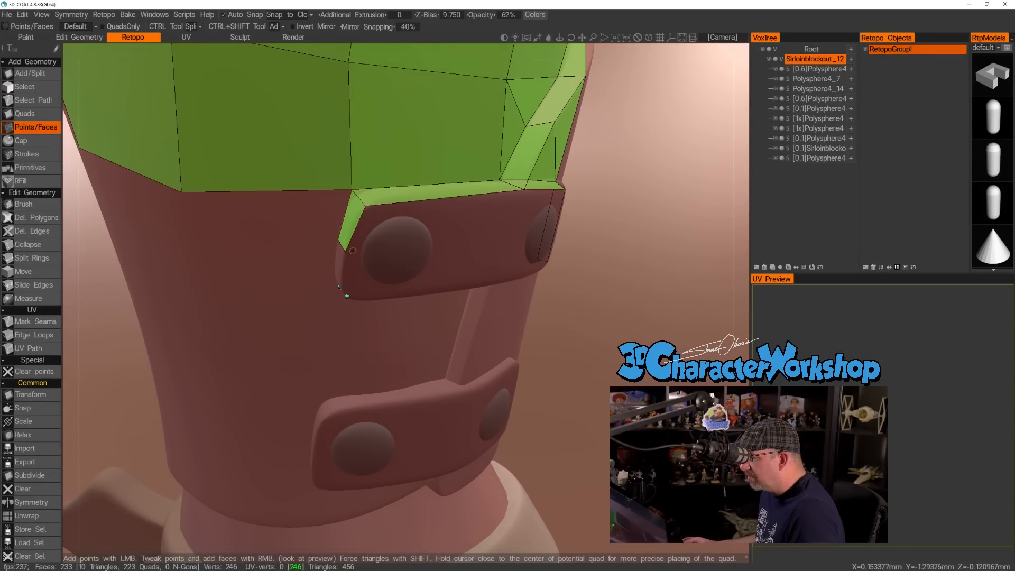
{"action": "key", "text": "ctrl+z"}
{"action": "key", "text": "ctrl+z"}
{"action": "key", "text": "ctrl+z"}
{"action": "key", "text": "ctrl+z"}
{"action": "key", "text": "ctrl+z"}
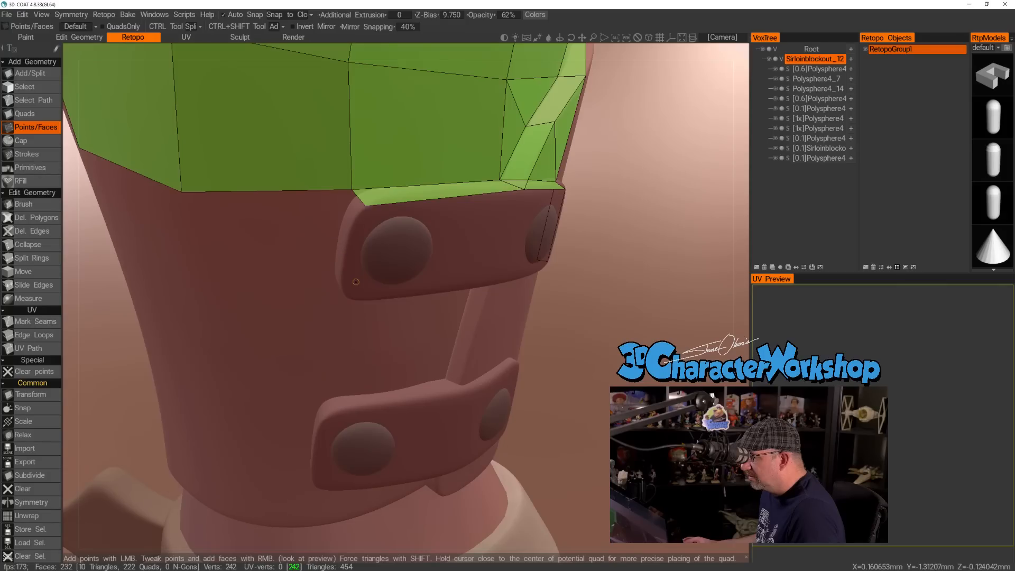
Build a single quad down the upper strap's inner end and adjust its lower corners at the strap's bottom edge.
{"action": "left_click_drag", "start_coordinate": [354, 253], "coordinate": [346, 248], "text": "alt"}
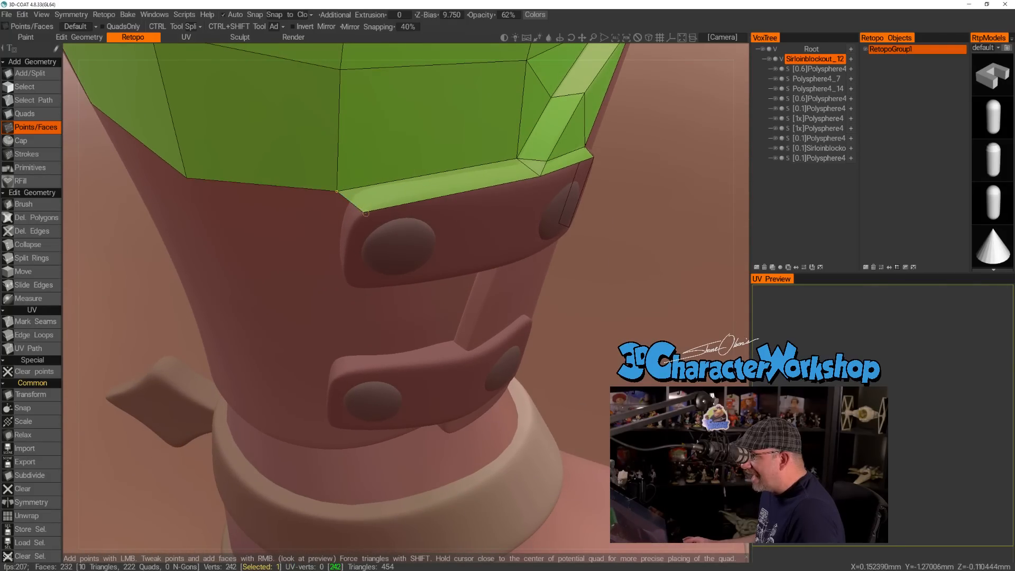
{"action": "left_click_drag", "start_coordinate": [388, 280], "coordinate": [373, 221], "text": "alt"}
{"action": "left_click_drag", "start_coordinate": [348, 294], "coordinate": [374, 233], "text": "alt"}
{"action": "left_click", "coordinate": [342, 276]}
{"action": "left_click", "coordinate": [329, 284]}
{"action": "right_click", "coordinate": [341, 220]}
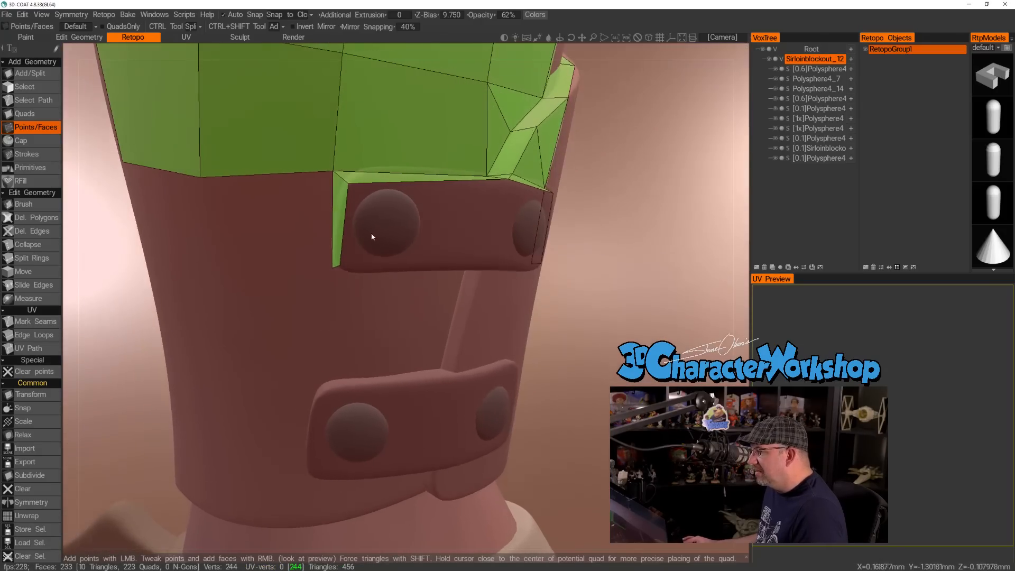
{"action": "mouse_move", "coordinate": [332, 266]}
{"action": "left_mouse_down"}
{"action": "mouse_move", "coordinate": [325, 273]}
{"action": "mouse_move", "coordinate": [342, 267]}
{"action": "left_mouse_up"}
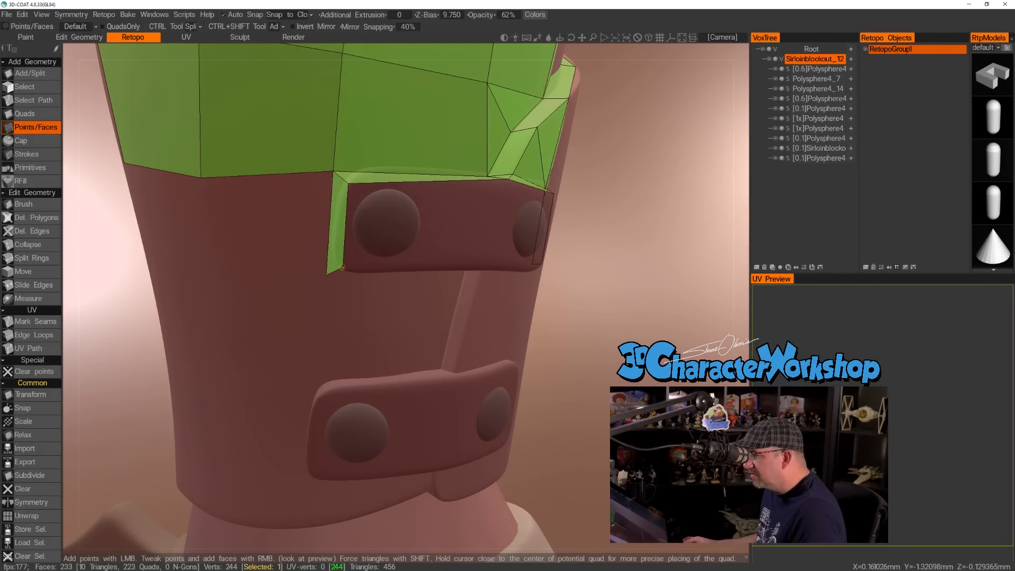
Place points under the upper strap and build a quad along its bottom edge from the inner end to the vertical seam.
{"action": "left_click_drag", "start_coordinate": [386, 224], "coordinate": [378, 256], "text": "alt"}
{"action": "left_click_drag", "start_coordinate": [443, 255], "coordinate": [474, 259], "text": "alt"}
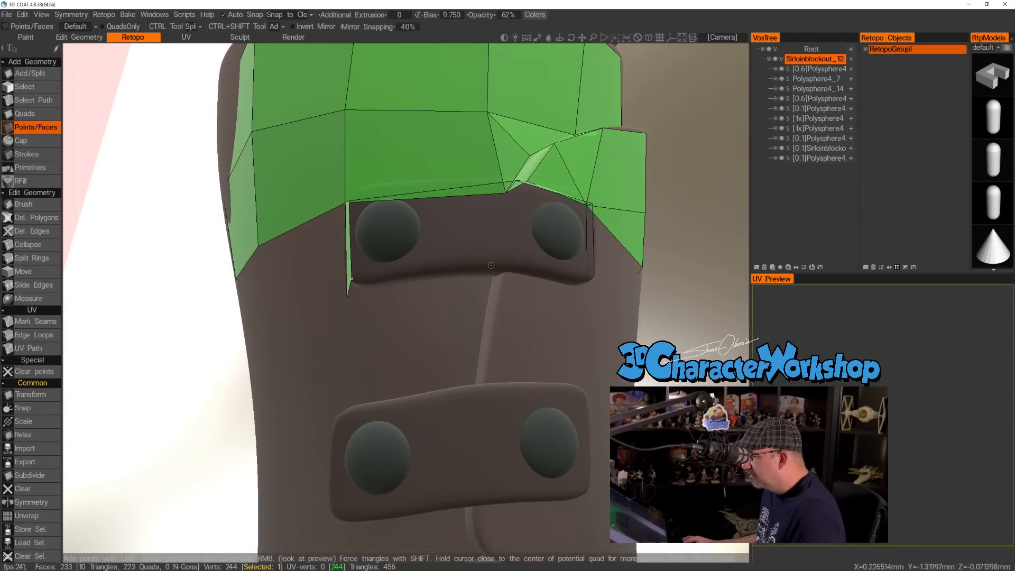
{"action": "left_click", "coordinate": [488, 262]}
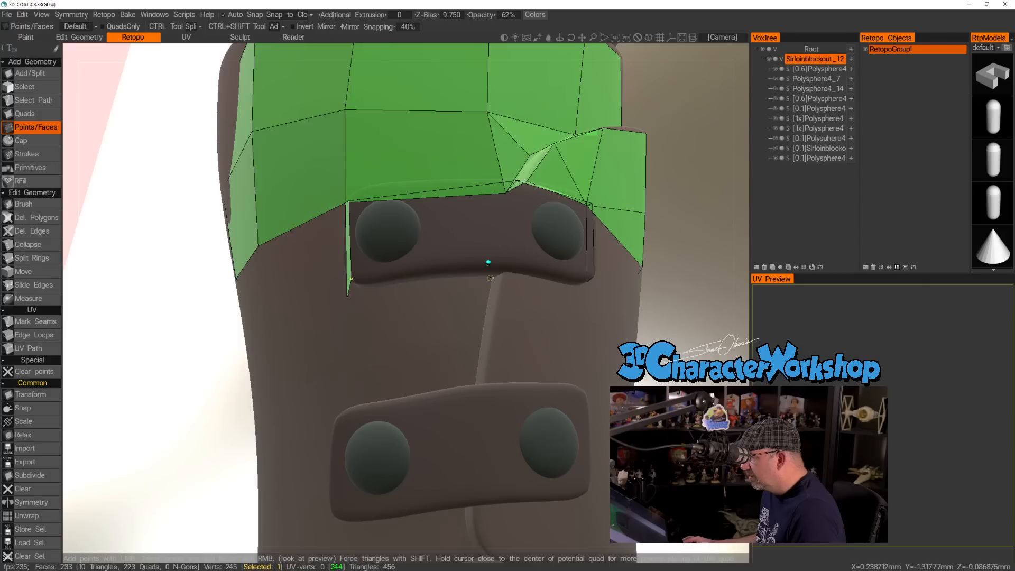
{"action": "left_click_drag", "start_coordinate": [460, 287], "coordinate": [549, 311], "text": "alt"}
{"action": "left_click_drag", "start_coordinate": [534, 353], "coordinate": [474, 295], "text": "alt"}
{"action": "right_click_drag", "start_coordinate": [474, 294], "coordinate": [469, 284], "text": "alt"}
{"action": "left_click_drag", "start_coordinate": [548, 272], "coordinate": [565, 270], "text": "alt"}
{"action": "left_click", "coordinate": [582, 245]}
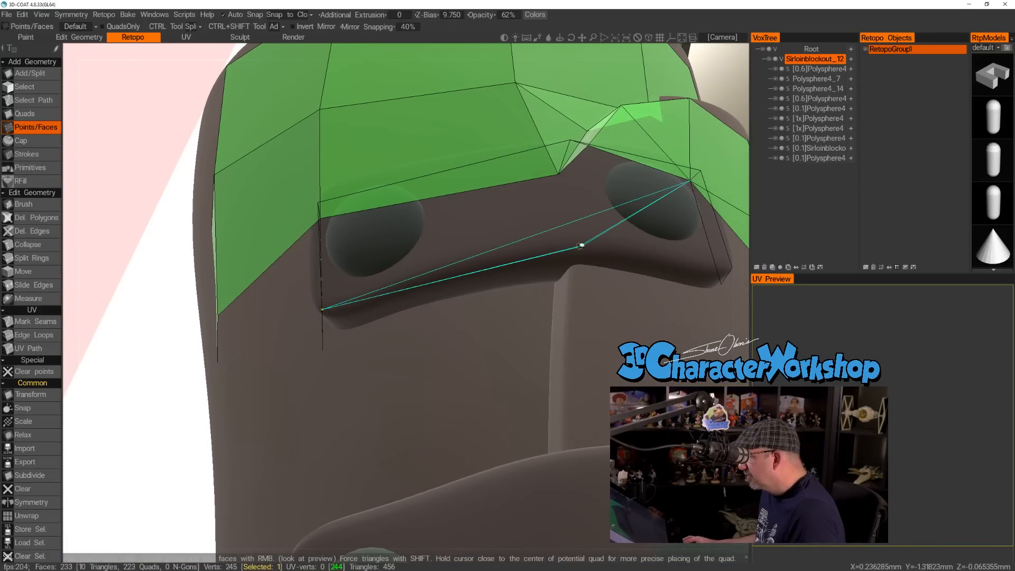
{"action": "mouse_move", "coordinate": [497, 282]}
{"action": "left_mouse_down", "text": "alt"}
{"action": "mouse_move", "coordinate": [487, 285]}
{"action": "mouse_move", "coordinate": [518, 277]}
{"action": "mouse_move", "coordinate": [477, 286]}
{"action": "left_mouse_up", "text": "alt"}
{"action": "left_click", "coordinate": [477, 286]}
{"action": "left_click_drag", "start_coordinate": [529, 250], "coordinate": [448, 344], "text": "alt"}
{"action": "left_click_drag", "start_coordinate": [292, 438], "coordinate": [322, 421], "text": "alt"}
{"action": "mouse_move", "coordinate": [418, 420]}
{"action": "left_mouse_down", "text": "alt"}
{"action": "mouse_move", "coordinate": [453, 426]}
{"action": "mouse_move", "coordinate": [420, 415]}
{"action": "left_mouse_up", "text": "alt"}
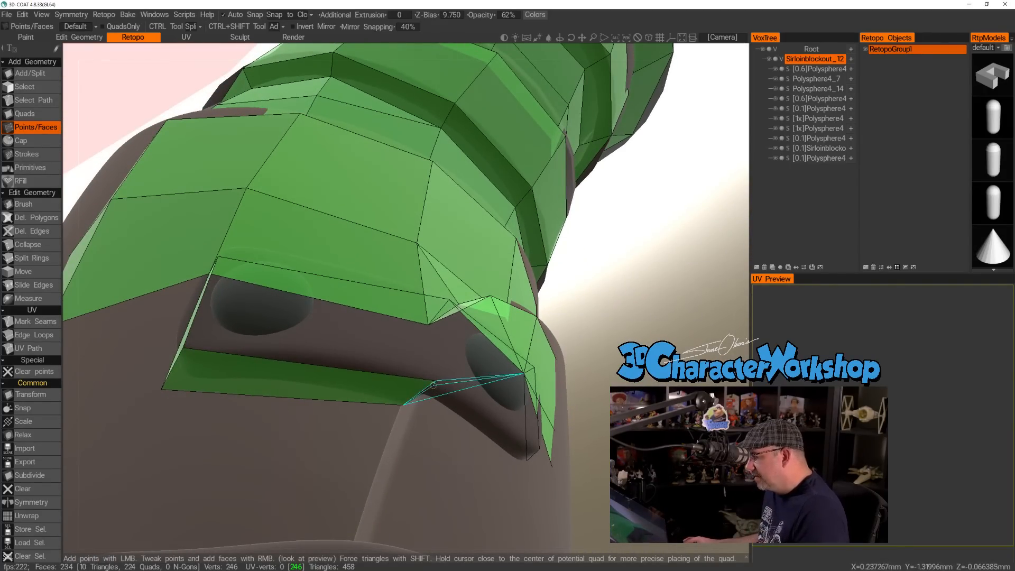
Add a point on the upper strap's face above the seam and fill a triangle from it to the bottom-edge quad.
{"action": "mouse_move", "coordinate": [434, 381]}
{"action": "left_mouse_down", "text": "alt"}
{"action": "mouse_move", "coordinate": [465, 404]}
{"action": "mouse_move", "coordinate": [458, 377]}
{"action": "mouse_move", "coordinate": [421, 395]}
{"action": "left_mouse_up", "text": "alt"}
{"action": "left_click", "coordinate": [431, 380]}
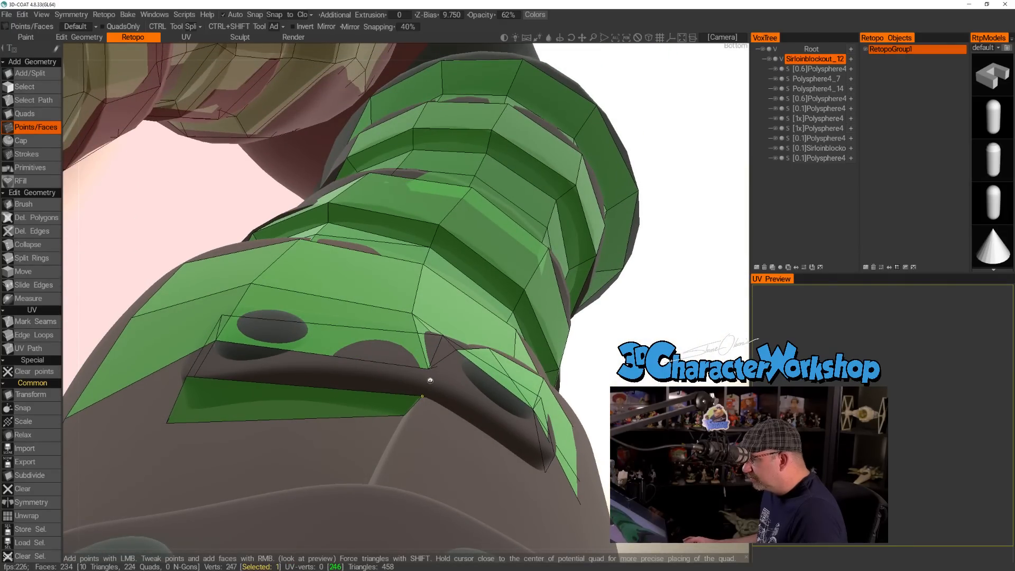
{"action": "mouse_move", "coordinate": [363, 383]}
{"action": "left_mouse_down", "text": "alt"}
{"action": "mouse_move", "coordinate": [389, 396]}
{"action": "mouse_move", "coordinate": [368, 390]}
{"action": "left_mouse_up", "text": "alt"}
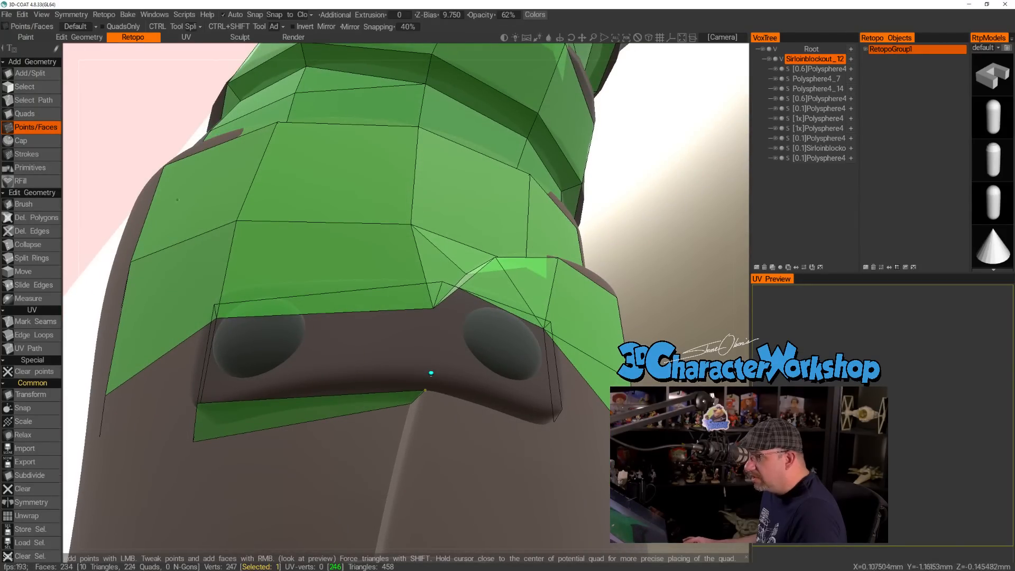
{"action": "left_click", "coordinate": [24, 114]}
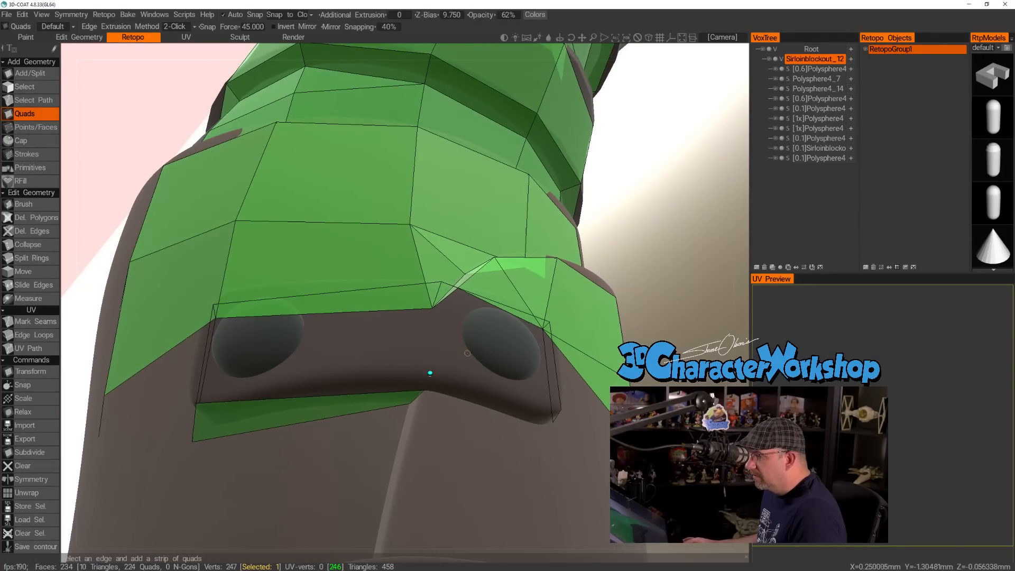
{"action": "left_click", "coordinate": [381, 392]}
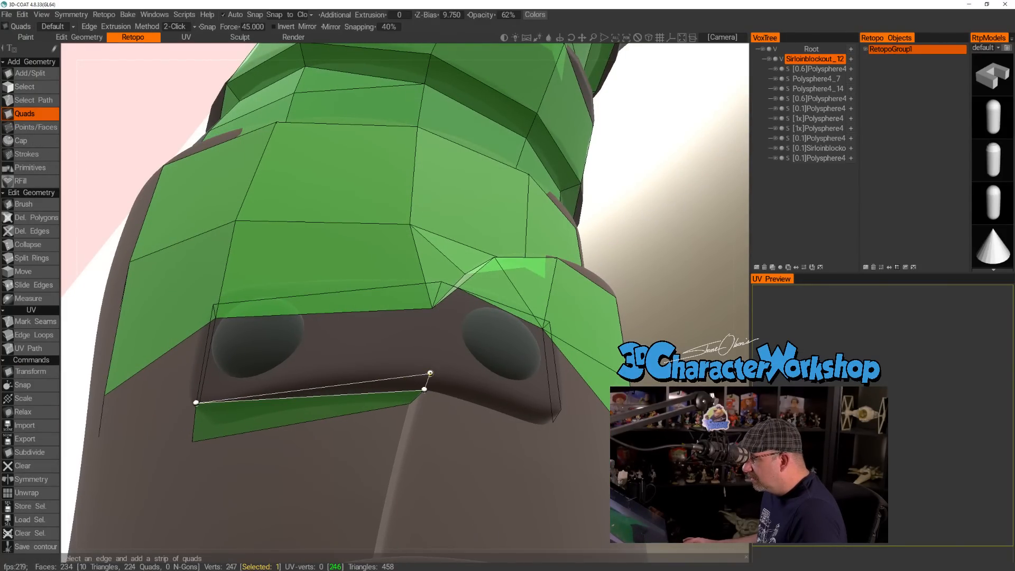
{"action": "left_click", "coordinate": [430, 373]}
{"action": "left_click_drag", "start_coordinate": [472, 338], "coordinate": [466, 409], "text": "alt"}
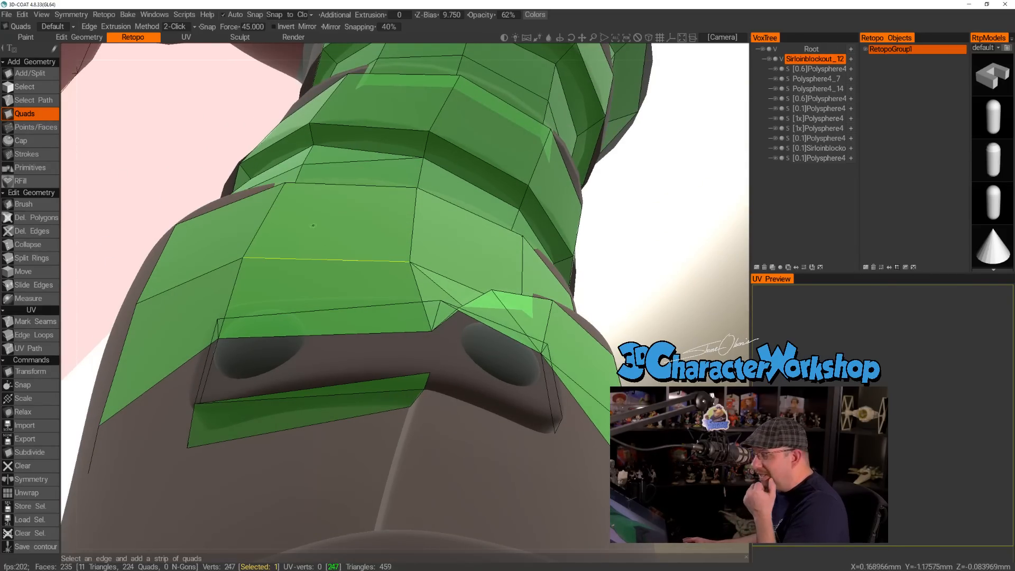
Bridge the upper strap's bottom edge with a quad from the seam to the end quad at its front end.
{"action": "left_click_drag", "start_coordinate": [526, 334], "coordinate": [461, 381], "text": "alt"}
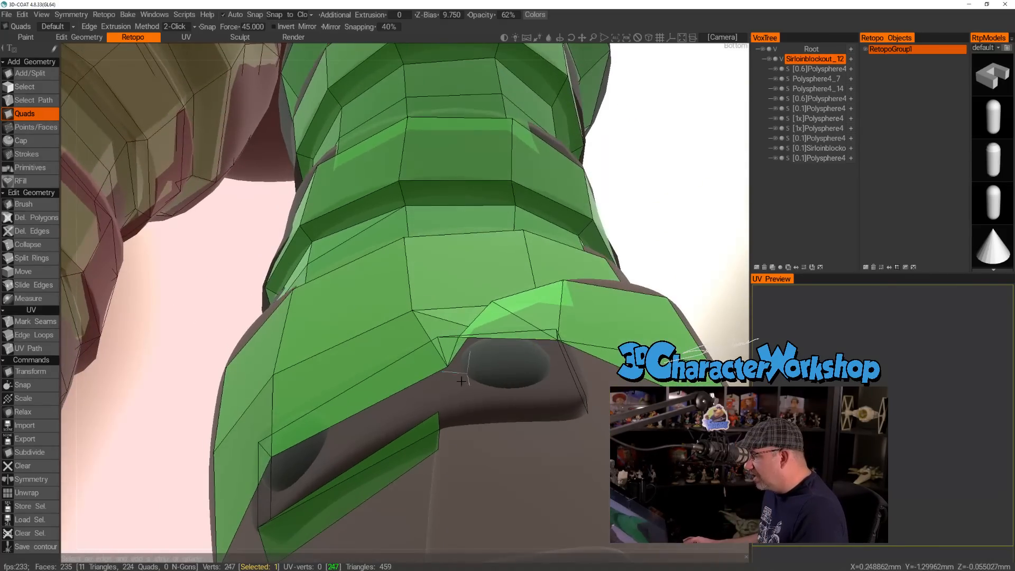
{"action": "left_click", "coordinate": [439, 417]}
{"action": "left_click_drag", "start_coordinate": [543, 381], "coordinate": [469, 410], "text": "alt"}
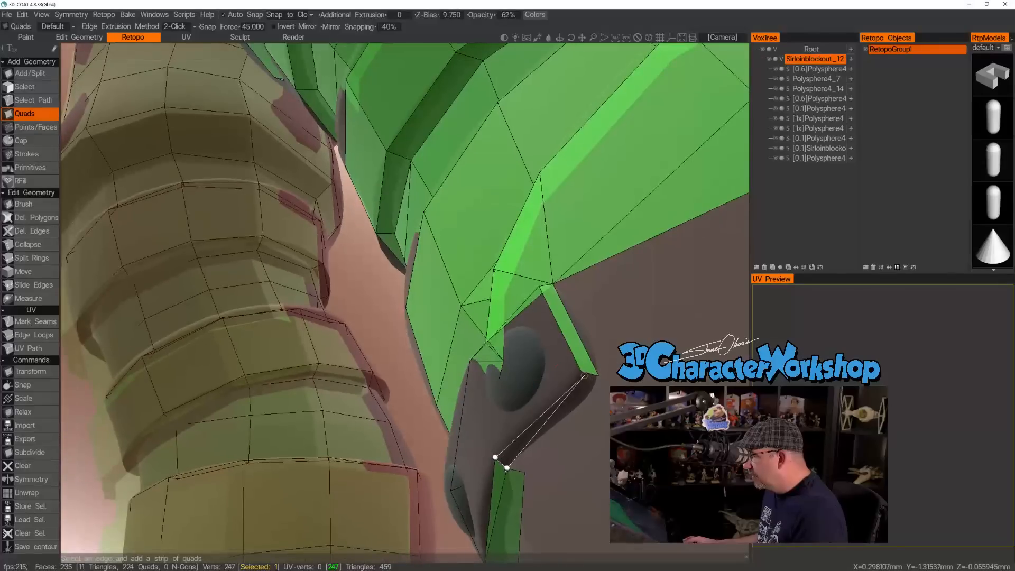
{"action": "left_click", "coordinate": [581, 372]}
{"action": "left_click", "coordinate": [599, 375]}
{"action": "left_click_drag", "start_coordinate": [598, 376], "coordinate": [663, 339], "text": "alt"}
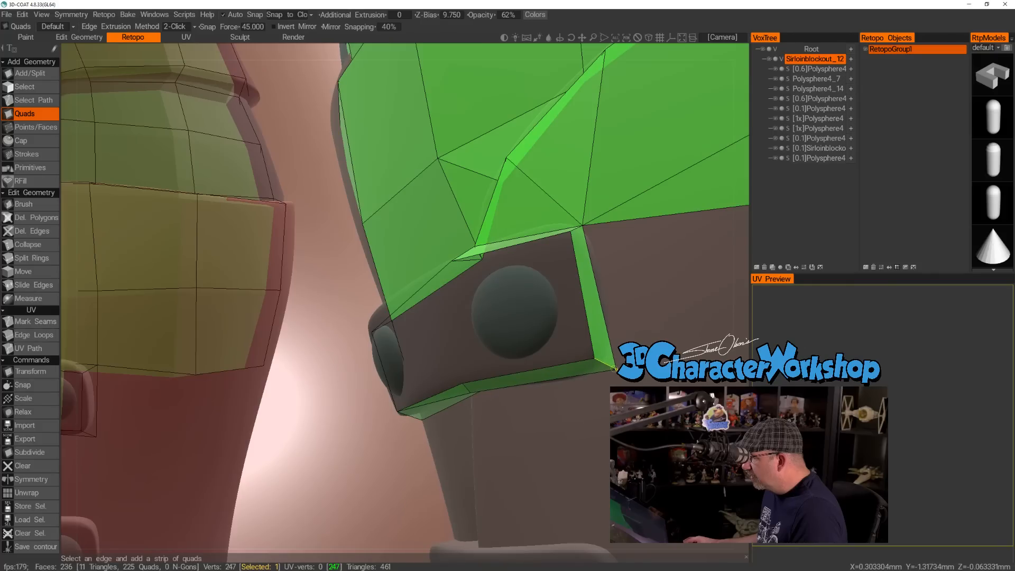
Fill the front half of the upper strap's face, over the front button, with one quad.
{"action": "left_click_drag", "start_coordinate": [508, 311], "coordinate": [555, 317], "text": "alt"}
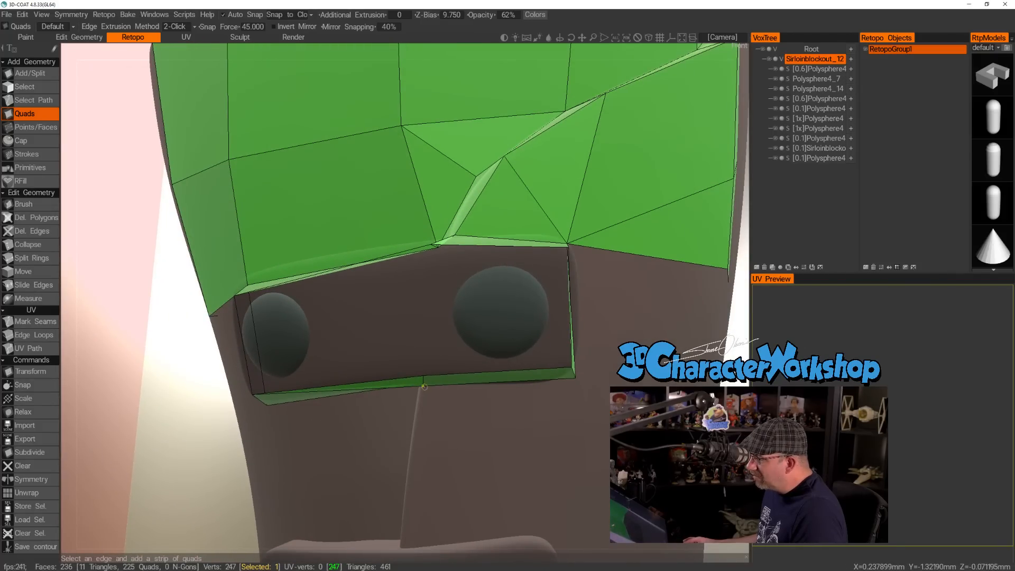
{"action": "left_click_drag", "start_coordinate": [413, 339], "coordinate": [431, 299], "text": "alt"}
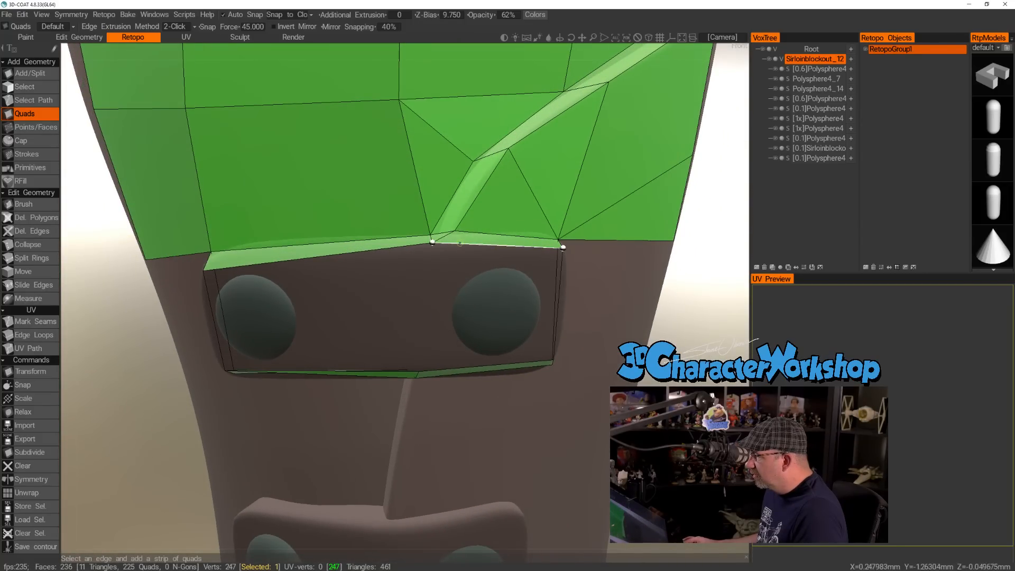
{"action": "left_click", "coordinate": [419, 370]}
{"action": "left_click_drag", "start_coordinate": [538, 346], "coordinate": [493, 350], "text": "alt"}
{"action": "left_click", "coordinate": [560, 361]}
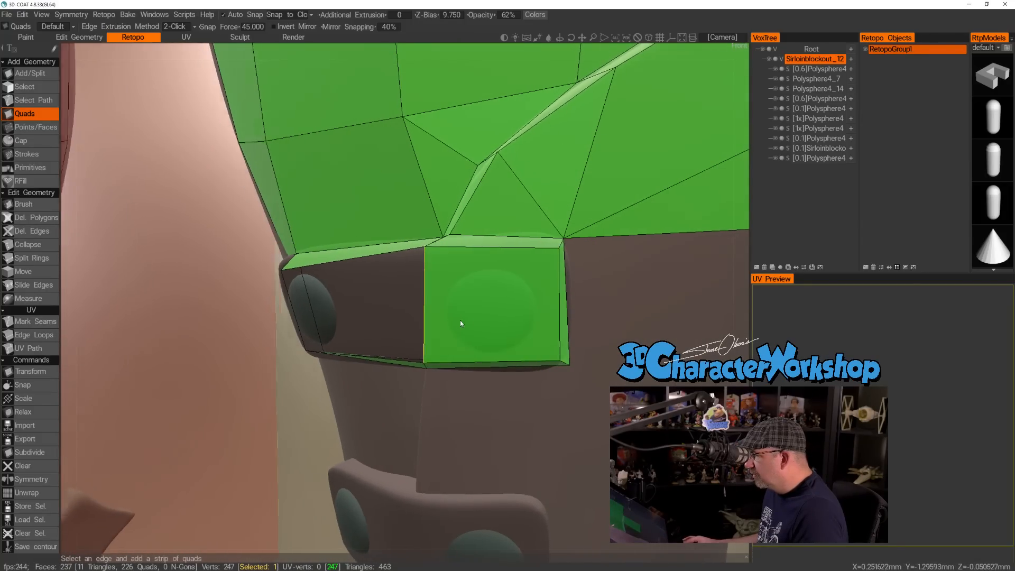
Fill the remaining inner half of the upper strap's face, over the inner button, with one quad.
{"action": "right_click_drag", "start_coordinate": [456, 320], "coordinate": [440, 305], "text": "alt"}
{"action": "left_click_drag", "start_coordinate": [440, 304], "coordinate": [358, 294], "text": "alt"}
{"action": "right_click_drag", "start_coordinate": [358, 293], "coordinate": [372, 300], "text": "alt"}
{"action": "left_click_drag", "start_coordinate": [378, 271], "coordinate": [414, 285], "text": "alt"}
{"action": "right_click_drag", "start_coordinate": [414, 285], "coordinate": [419, 294], "text": "alt"}
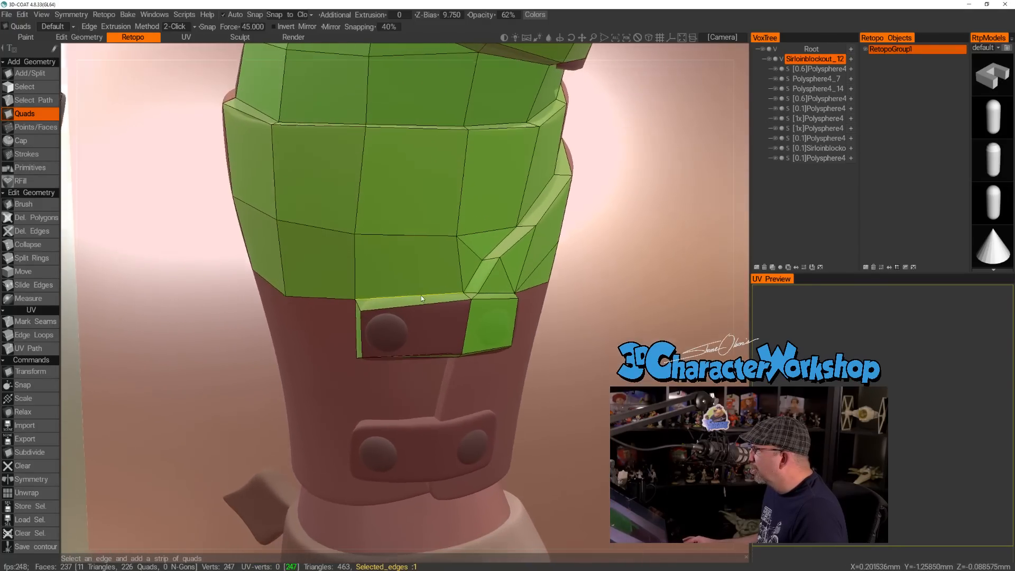
{"action": "left_click_drag", "start_coordinate": [420, 296], "coordinate": [425, 298], "text": "alt"}
{"action": "left_click", "coordinate": [467, 316]}
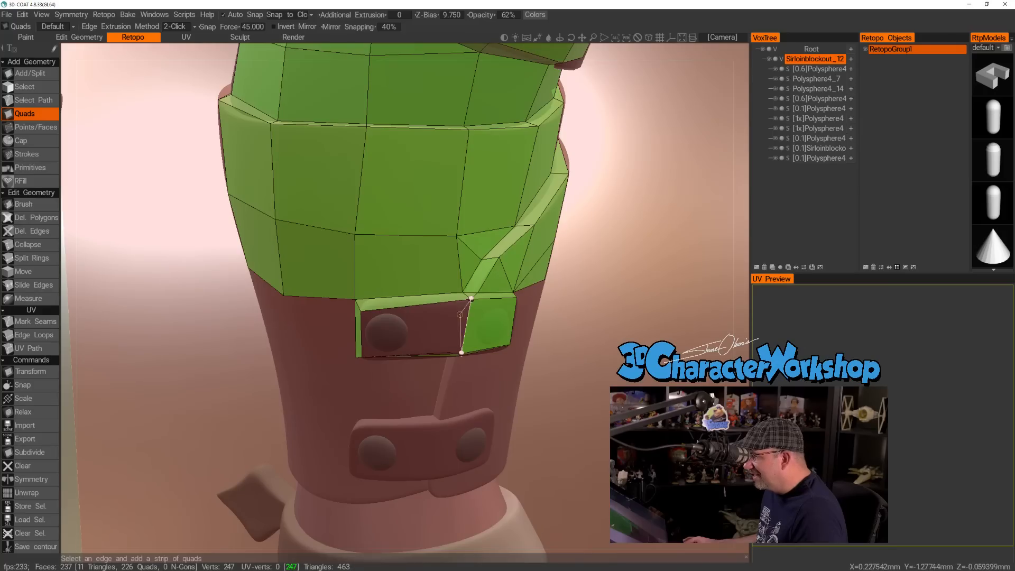
{"action": "left_click_drag", "start_coordinate": [398, 327], "coordinate": [419, 318], "text": "alt"}
{"action": "left_click", "coordinate": [363, 357]}
{"action": "left_click_drag", "start_coordinate": [364, 357], "coordinate": [378, 342], "text": "alt"}
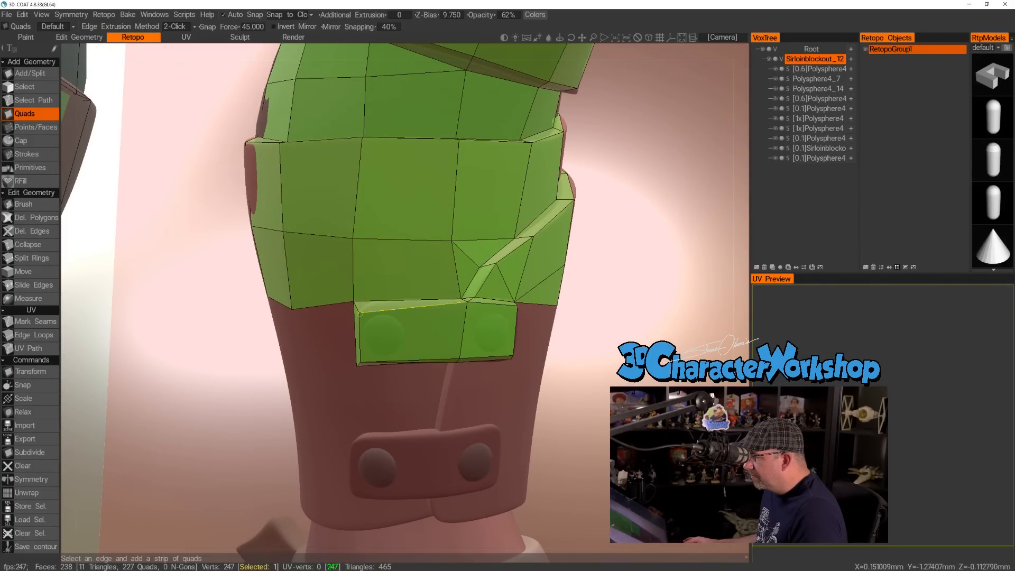
Place points along the lower strap's top edge and build two quads down the seam and front flap between the straps.
{"action": "right_click_drag", "start_coordinate": [417, 306], "coordinate": [427, 296], "text": "alt"}
{"action": "mouse_move", "coordinate": [427, 296]}
{"action": "left_mouse_down", "text": "alt"}
{"action": "mouse_move", "coordinate": [500, 297]}
{"action": "mouse_move", "coordinate": [403, 302]}
{"action": "mouse_move", "coordinate": [394, 256]}
{"action": "mouse_move", "coordinate": [443, 297]}
{"action": "left_mouse_up", "text": "alt"}
{"action": "right_click_drag", "start_coordinate": [442, 297], "coordinate": [437, 392], "text": "alt"}
{"action": "left_click_drag", "start_coordinate": [438, 392], "coordinate": [446, 358], "text": "alt"}
{"action": "right_click_drag", "start_coordinate": [446, 358], "coordinate": [439, 379], "text": "alt"}
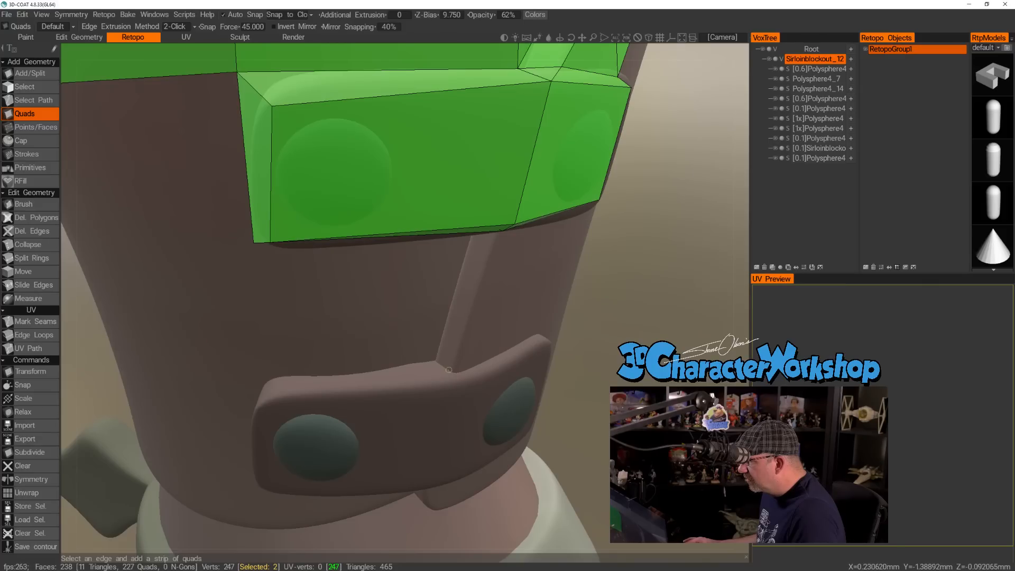
{"action": "left_click", "coordinate": [32, 127]}
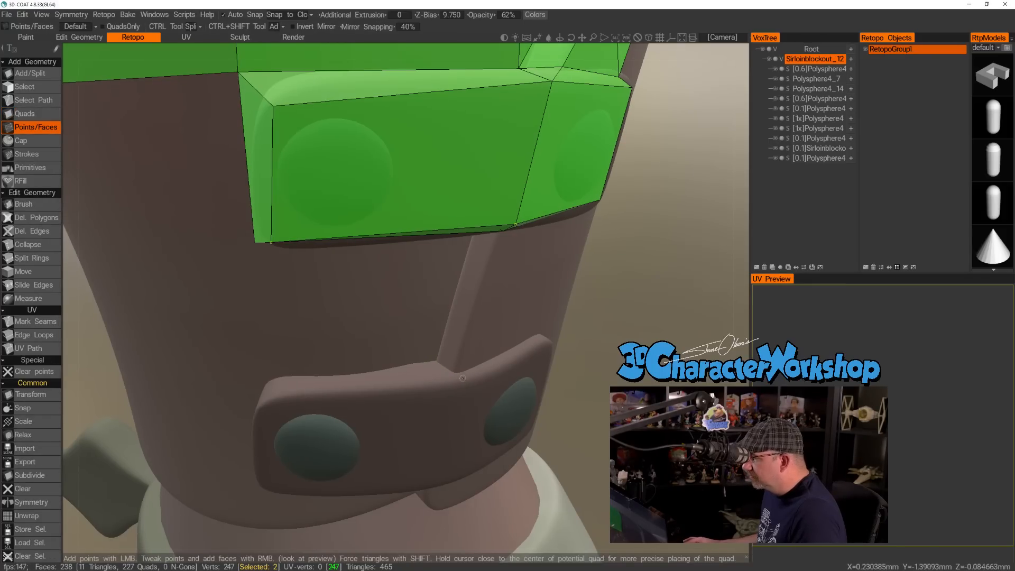
{"action": "left_click", "coordinate": [434, 362]}
{"action": "left_click", "coordinate": [453, 367]}
{"action": "left_click_drag", "start_coordinate": [453, 367], "coordinate": [503, 318], "text": "alt"}
{"action": "right_click", "coordinate": [467, 290]}
{"action": "right_click", "coordinate": [514, 302]}
{"action": "left_click_drag", "start_coordinate": [406, 343], "coordinate": [416, 354], "text": "alt"}
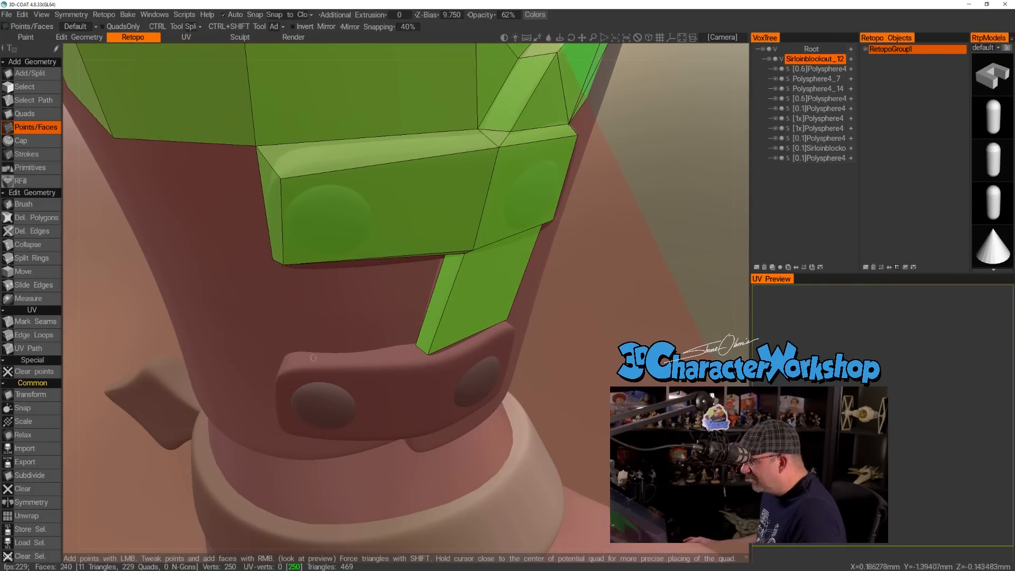
Build a quad along the inner part of the lower strap's top edge and add a narrow triangle beneath it at the seam.
{"action": "left_click", "coordinate": [283, 373]}
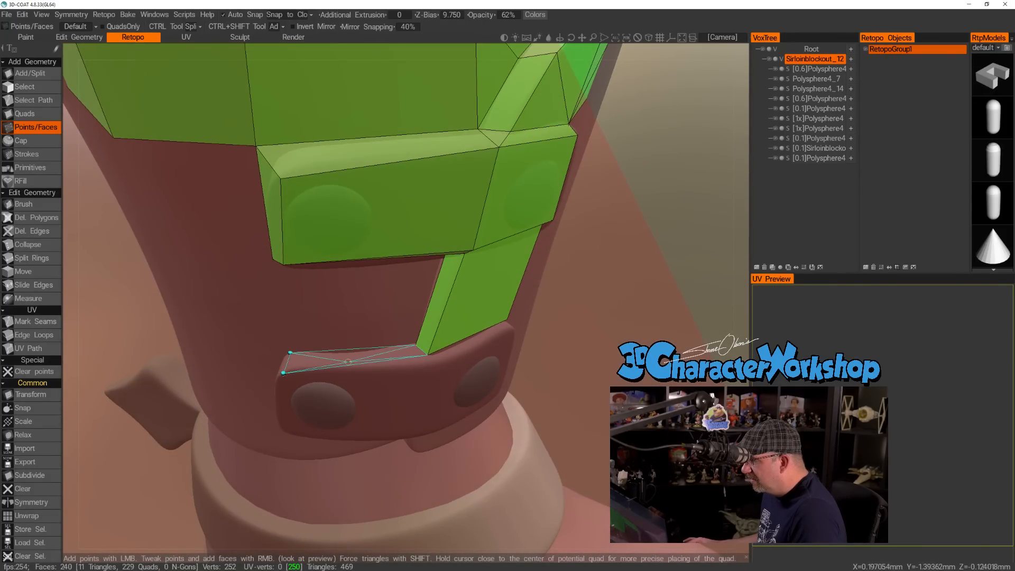
{"action": "right_click", "coordinate": [388, 363]}
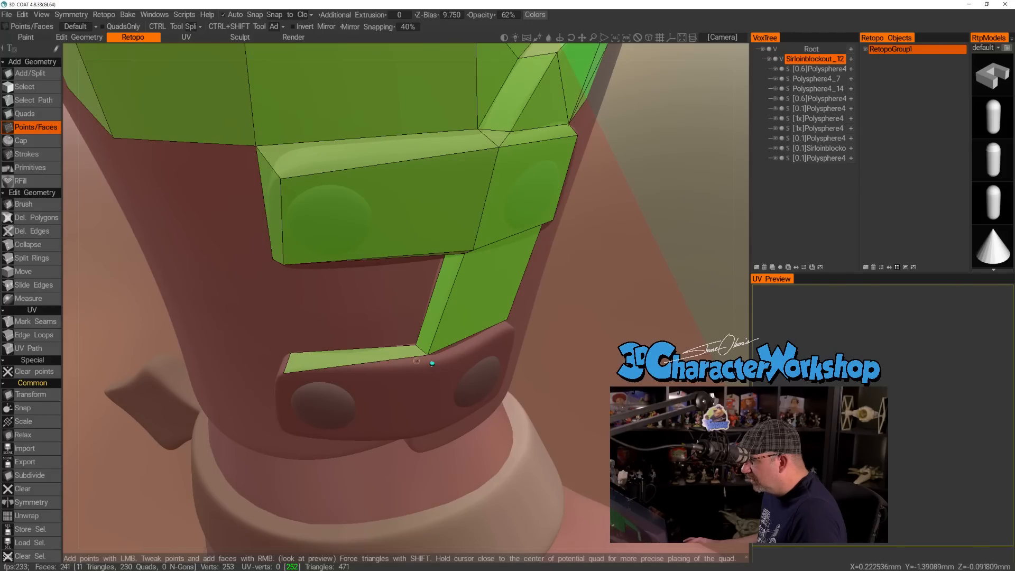
{"action": "mouse_move", "coordinate": [430, 364]}
{"action": "left_mouse_down", "text": "alt"}
{"action": "mouse_move", "coordinate": [471, 363]}
{"action": "mouse_move", "coordinate": [428, 362]}
{"action": "left_mouse_up", "text": "alt"}
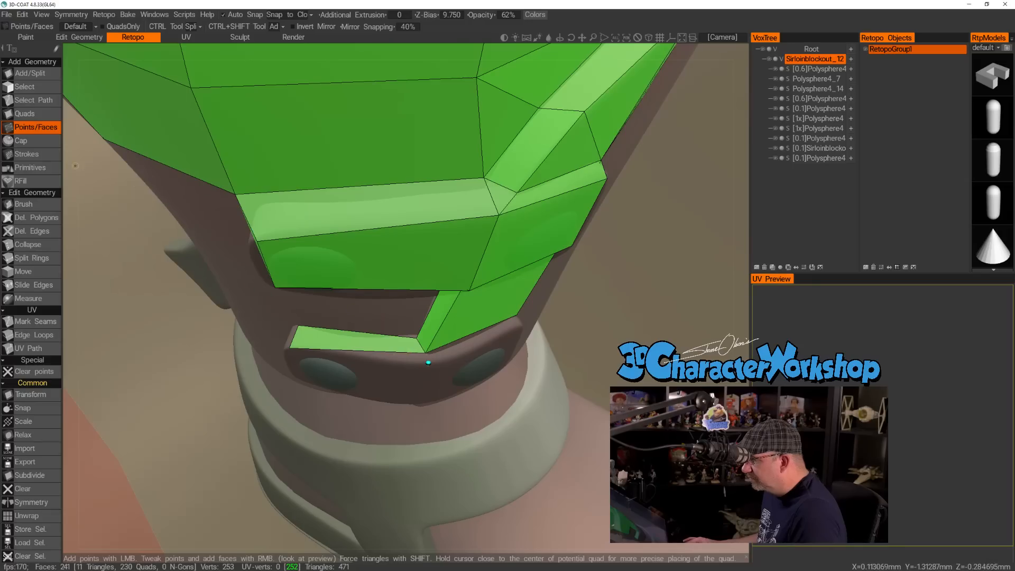
{"action": "left_click", "coordinate": [25, 114]}
{"action": "left_click", "coordinate": [368, 337]}
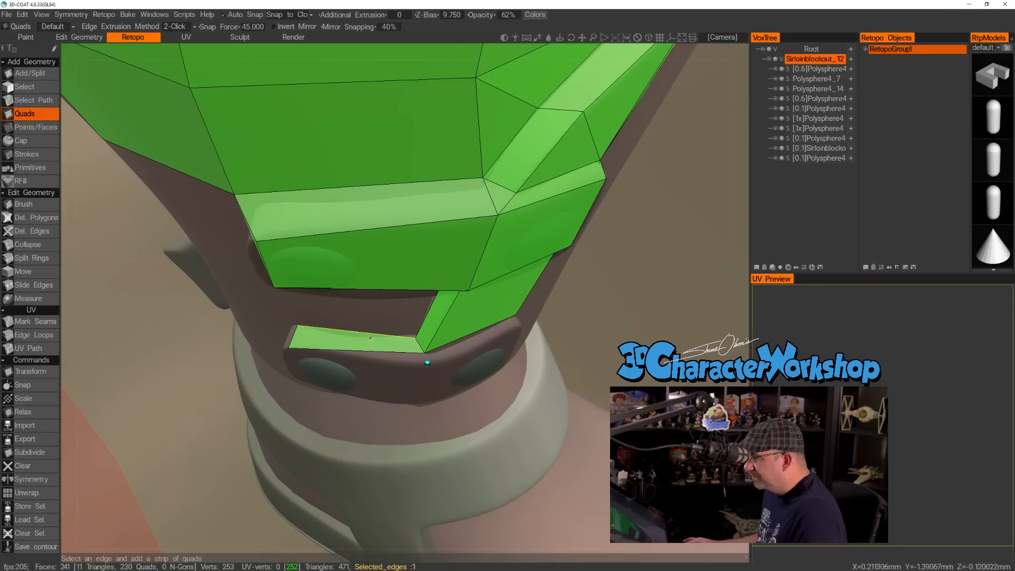
{"action": "left_click", "coordinate": [427, 363]}
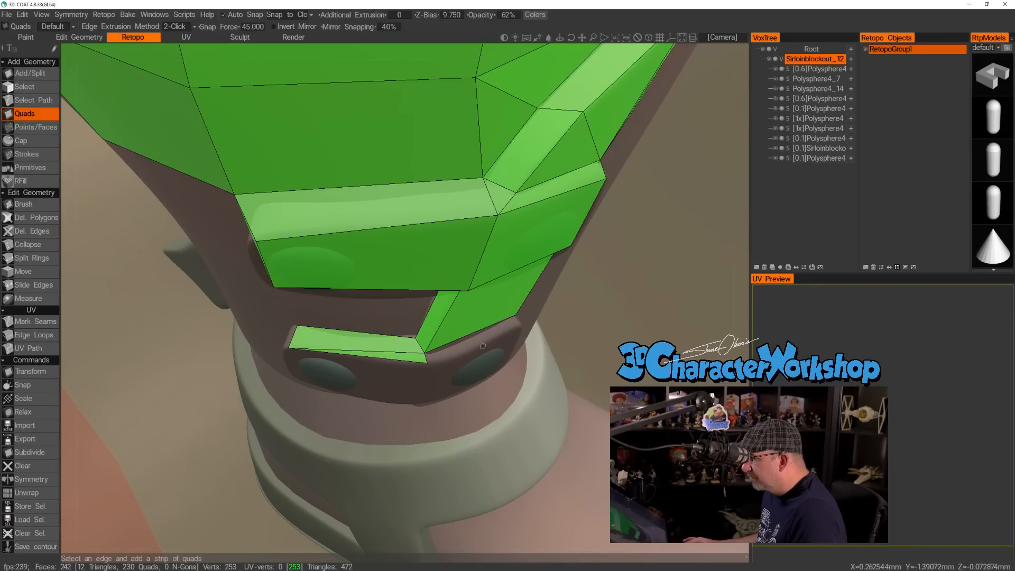
Continue the lower strap's border with a quad from the seam to its front end and another down that end.
{"action": "left_click_drag", "start_coordinate": [429, 365], "coordinate": [432, 344], "text": "alt"}
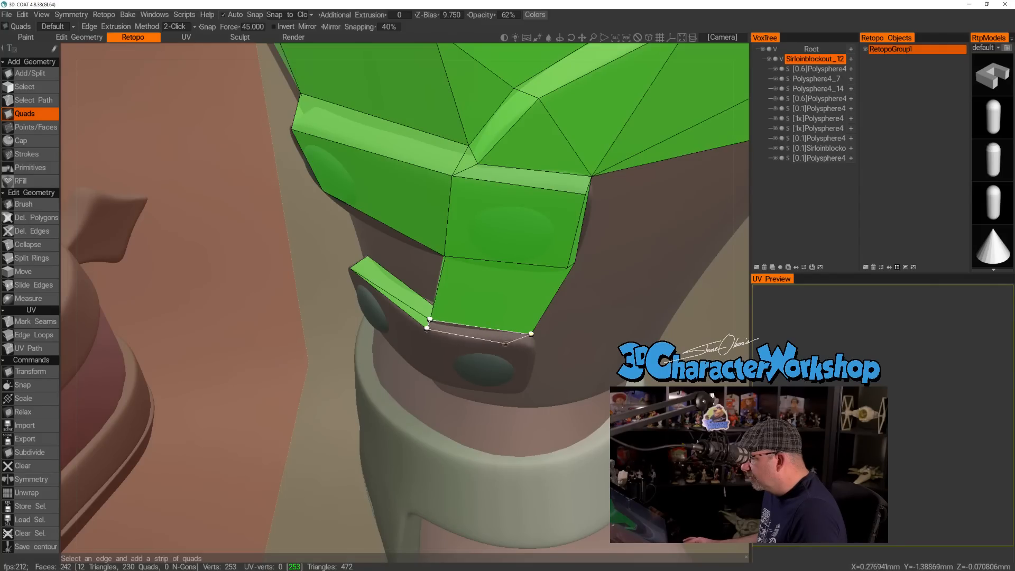
{"action": "left_click", "coordinate": [528, 348]}
{"action": "left_click_drag", "start_coordinate": [570, 412], "coordinate": [525, 323], "text": "alt"}
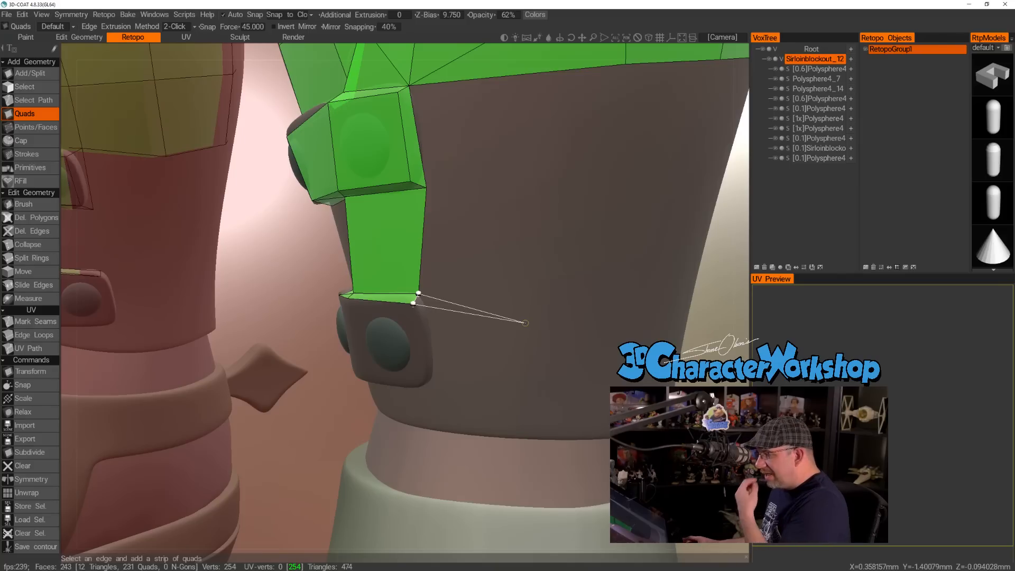
{"action": "left_click_drag", "start_coordinate": [481, 355], "coordinate": [431, 364], "text": "alt"}
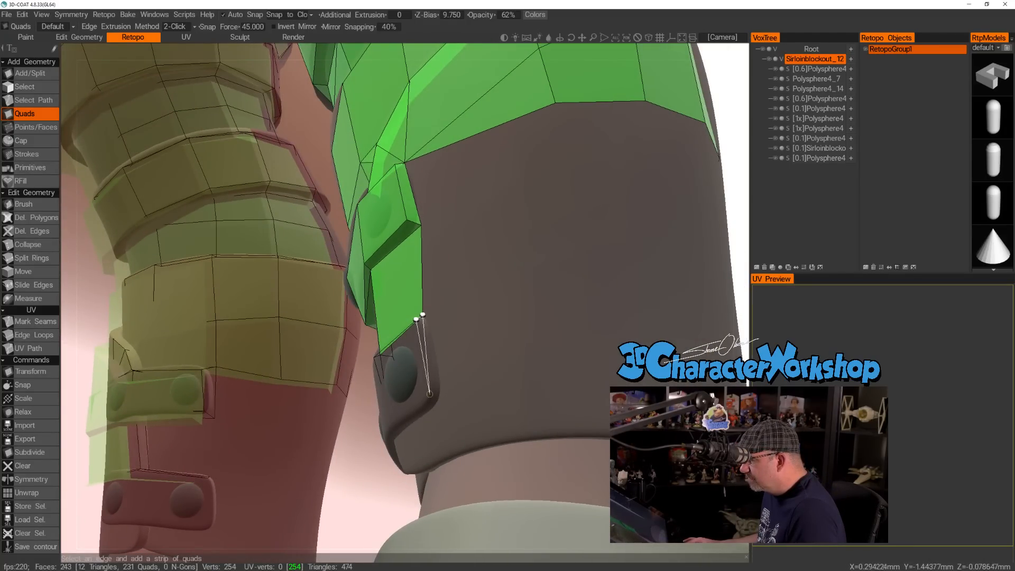
{"action": "left_click", "coordinate": [441, 399]}
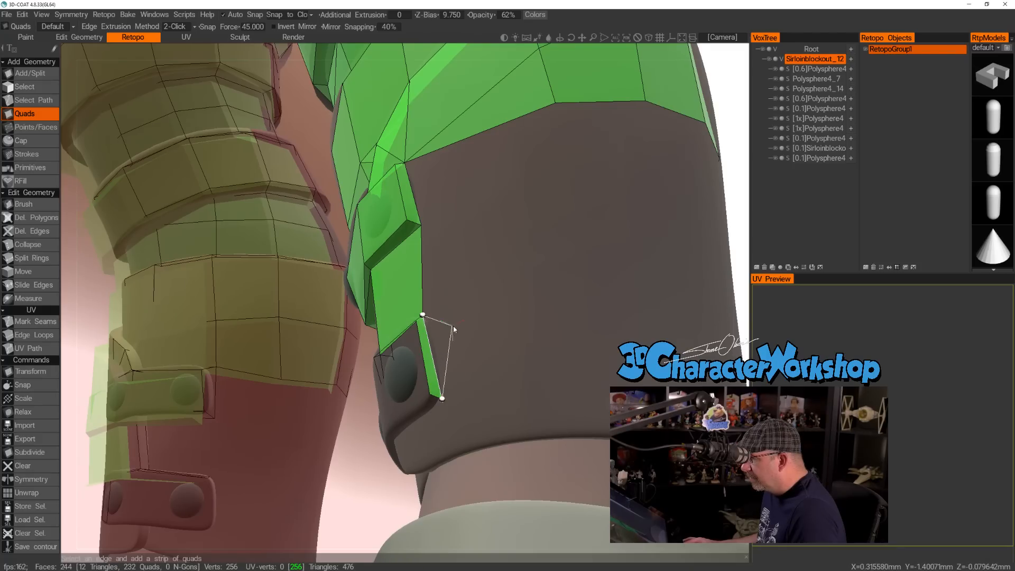
Extend two stacked quads onto the front of the boot, beside the lower strap's front end and the flap above it.
{"action": "left_click_drag", "start_coordinate": [451, 325], "coordinate": [478, 357], "text": "alt"}
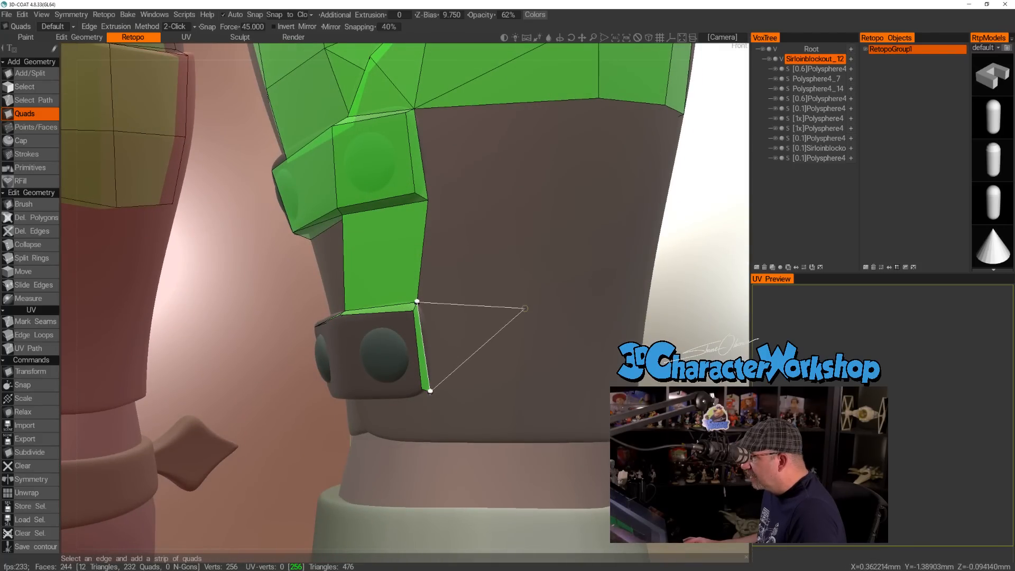
{"action": "right_click_drag", "start_coordinate": [573, 311], "coordinate": [523, 316], "text": "alt"}
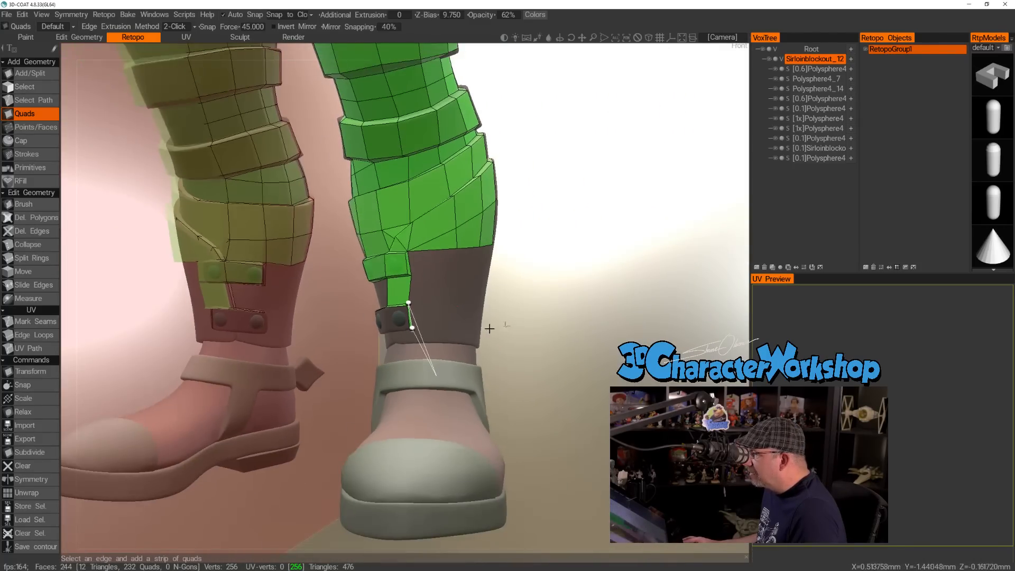
{"action": "right_click_drag", "start_coordinate": [450, 302], "coordinate": [465, 310], "text": "alt"}
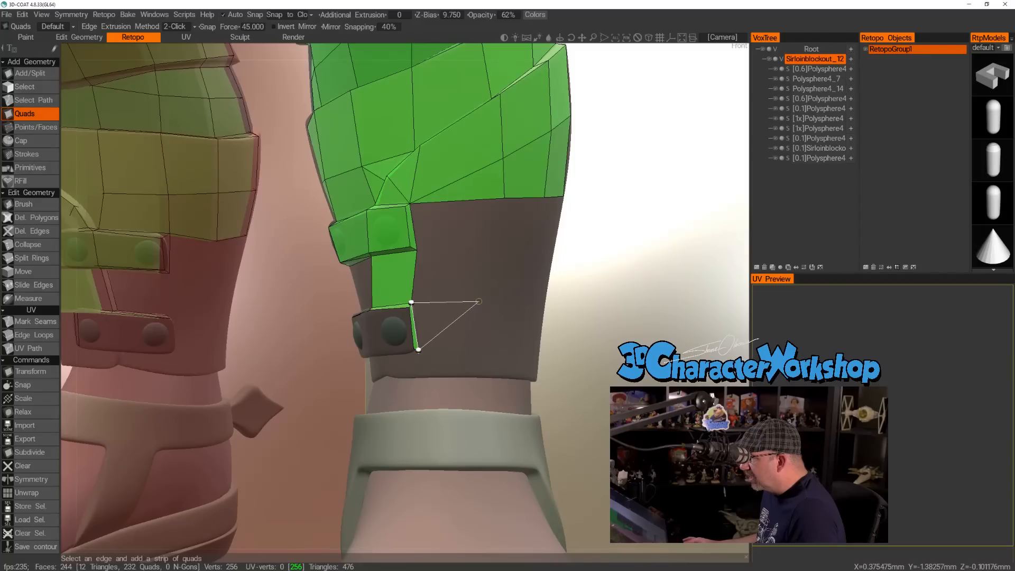
{"action": "left_click", "coordinate": [481, 354]}
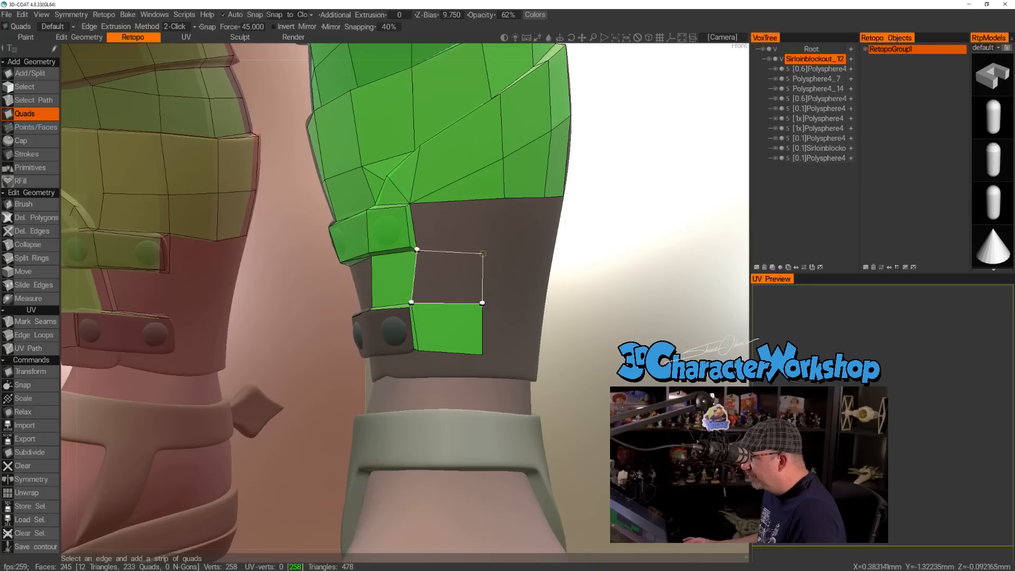
{"action": "left_click", "coordinate": [489, 252]}
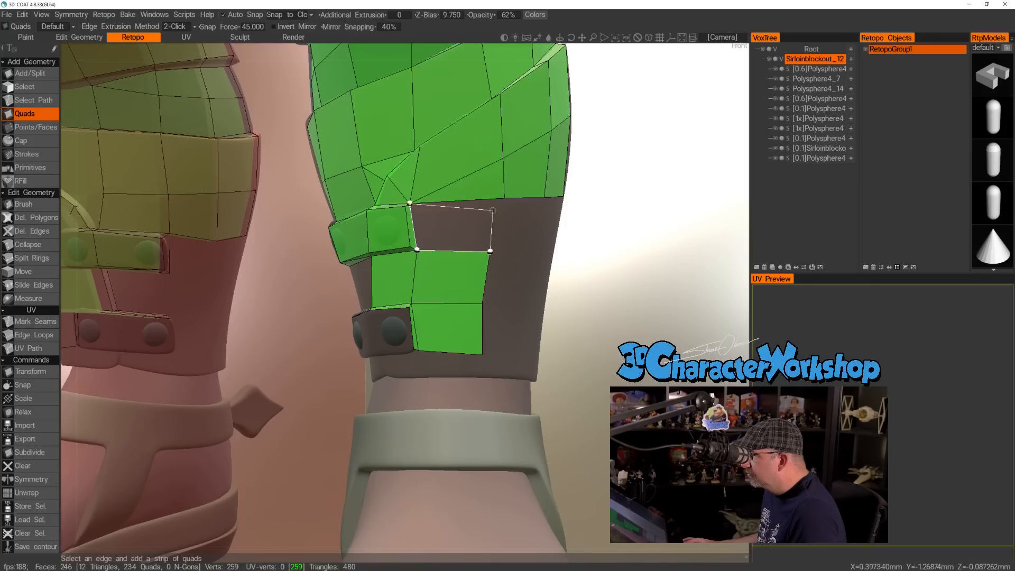
Add a quad beside the upper strap's front end and another filling the gap between the two straps behind the seam.
{"action": "left_click", "coordinate": [505, 199]}
{"action": "left_click_drag", "start_coordinate": [425, 264], "coordinate": [446, 261], "text": "alt"}
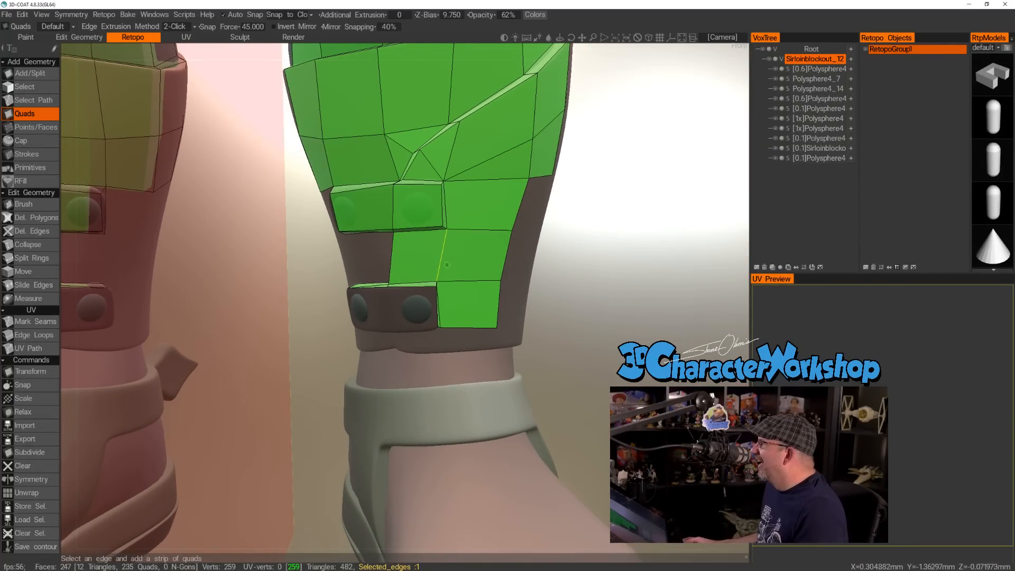
{"action": "left_click_drag", "start_coordinate": [391, 308], "coordinate": [445, 293], "text": "alt"}
{"action": "right_click_drag", "start_coordinate": [445, 292], "coordinate": [369, 290], "text": "alt"}
{"action": "left_click_drag", "start_coordinate": [369, 291], "coordinate": [358, 220], "text": "alt"}
{"action": "left_click", "coordinate": [339, 272]}
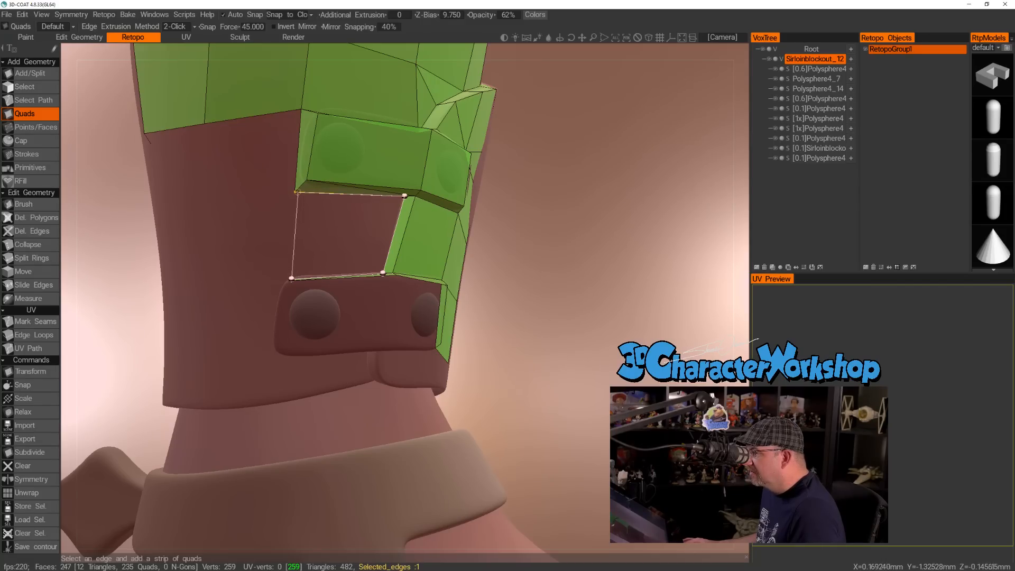
{"action": "left_click", "coordinate": [298, 193]}
Build a narrow quad down the rear end of the lower strap, from its top corner to its bottom corner.
{"action": "left_click_drag", "start_coordinate": [311, 204], "coordinate": [362, 252], "text": "alt"}
{"action": "mouse_move", "coordinate": [363, 251]}
{"action": "right_mouse_down", "text": "alt"}
{"action": "mouse_move", "coordinate": [395, 249]}
{"action": "mouse_move", "coordinate": [363, 253]}
{"action": "right_mouse_up", "text": "alt"}
{"action": "left_click_drag", "start_coordinate": [362, 252], "coordinate": [364, 251], "text": "alt"}
{"action": "left_click_drag", "start_coordinate": [280, 315], "coordinate": [280, 244], "text": "alt"}
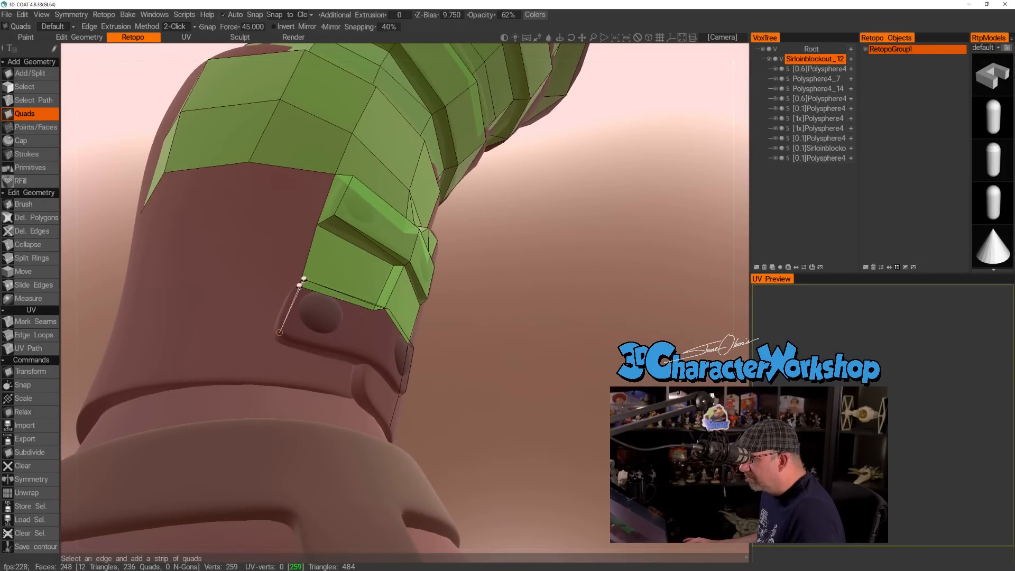
{"action": "left_click", "coordinate": [268, 336]}
Stack three quads on the boot behind the straps' rear ends, from the lower strap up to the existing mesh.
{"action": "left_click_drag", "start_coordinate": [255, 296], "coordinate": [245, 346], "text": "alt"}
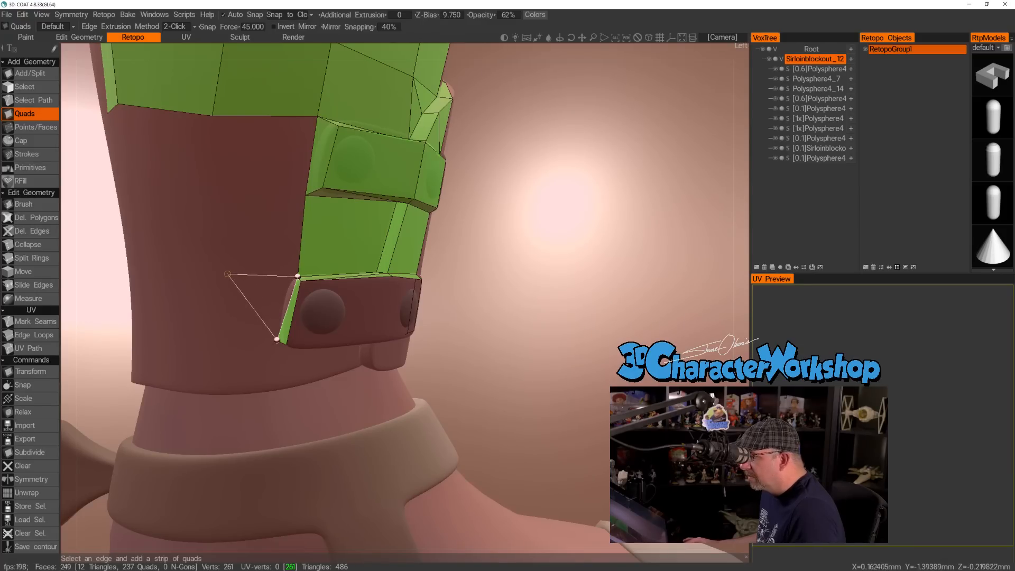
{"action": "left_click", "coordinate": [205, 273]}
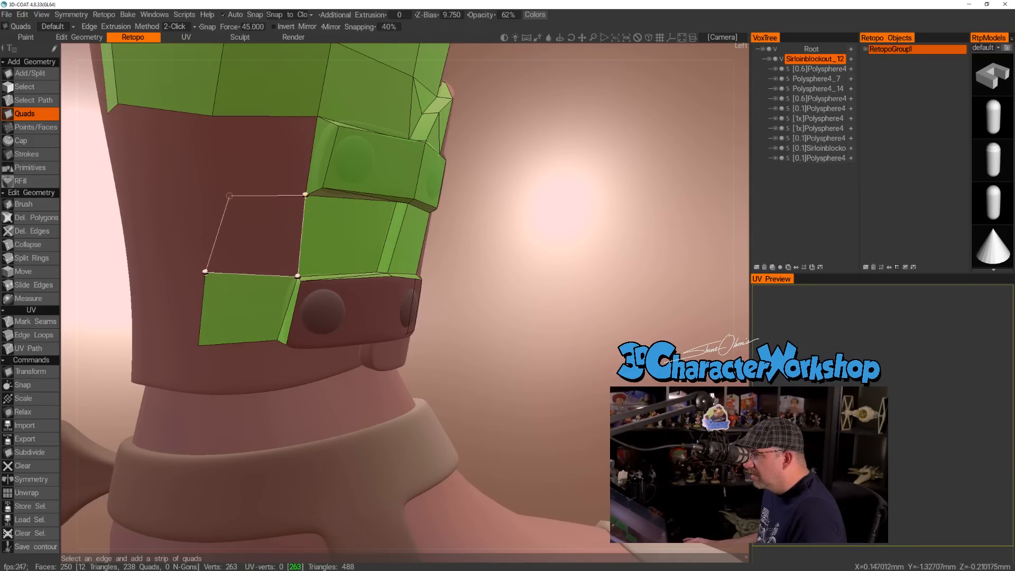
{"action": "left_click", "coordinate": [210, 190]}
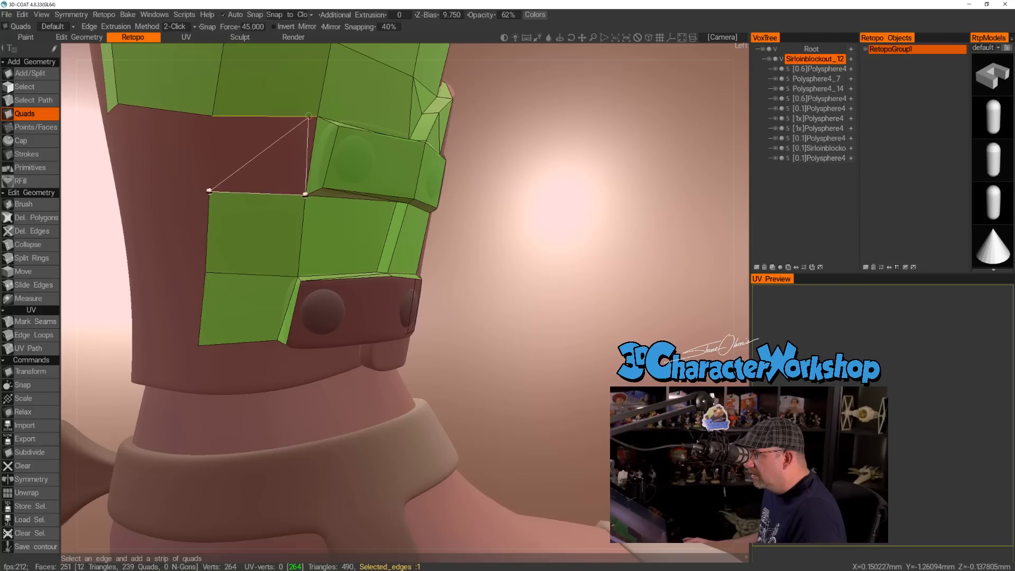
{"action": "left_click", "coordinate": [261, 154]}
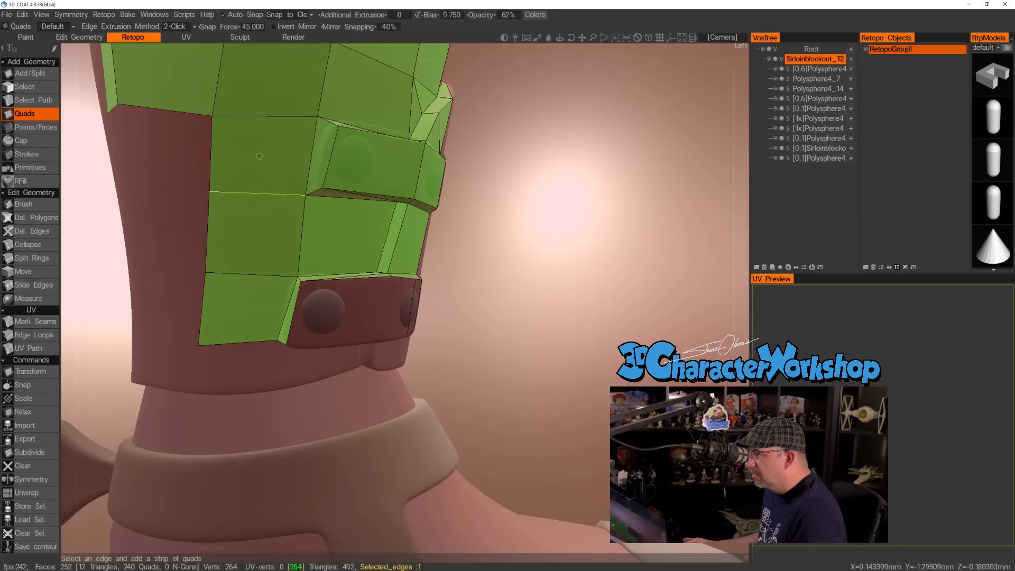
Cover the lower strap's outer face with two quads meeting at the seam, one over each buckle stud.
{"action": "right_click_drag", "start_coordinate": [298, 276], "coordinate": [288, 272]}
{"action": "left_click_drag", "start_coordinate": [303, 275], "coordinate": [285, 302], "text": "alt"}
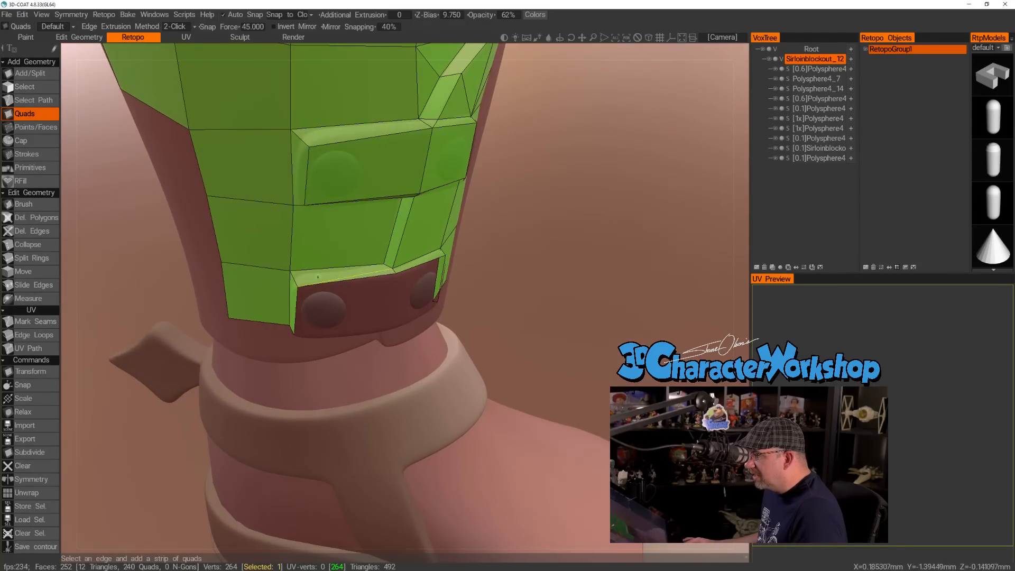
{"action": "left_click_drag", "start_coordinate": [403, 289], "coordinate": [332, 301], "text": "alt"}
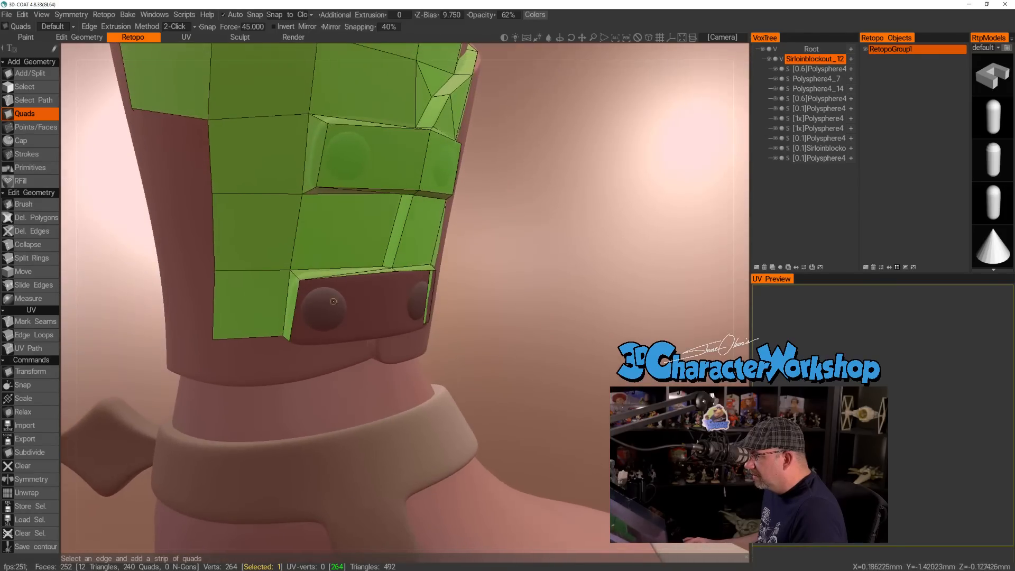
{"action": "left_click", "coordinate": [294, 300]}
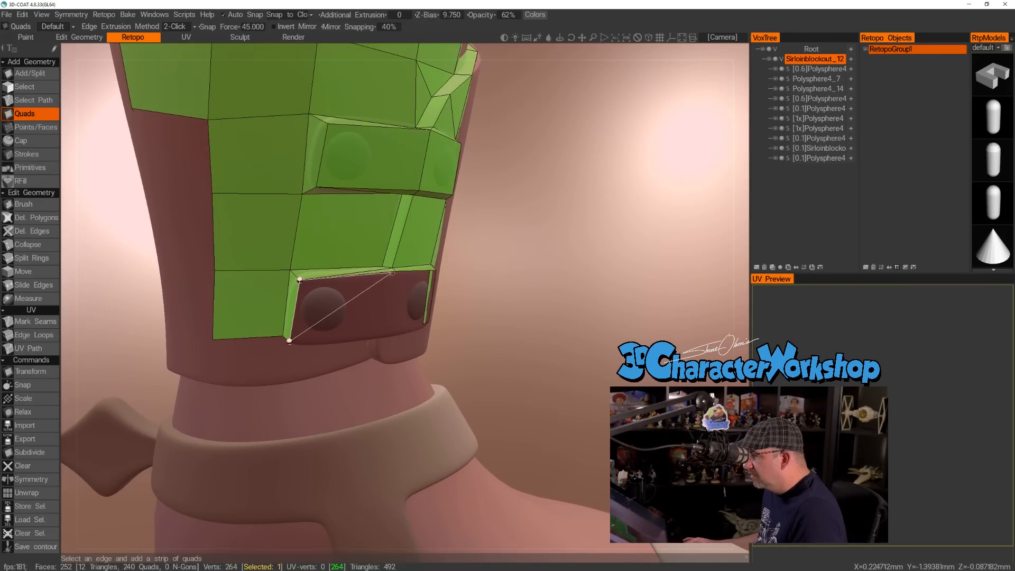
{"action": "left_click", "coordinate": [396, 271]}
{"action": "left_click_drag", "start_coordinate": [388, 319], "coordinate": [366, 290], "text": "alt"}
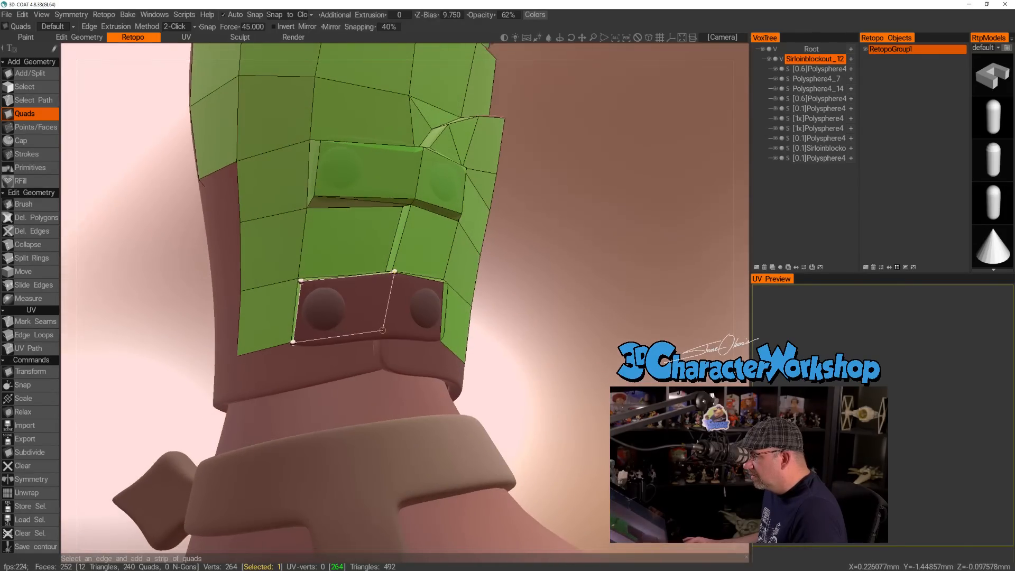
{"action": "left_click", "coordinate": [383, 335]}
{"action": "left_click_drag", "start_coordinate": [383, 335], "coordinate": [392, 296], "text": "alt"}
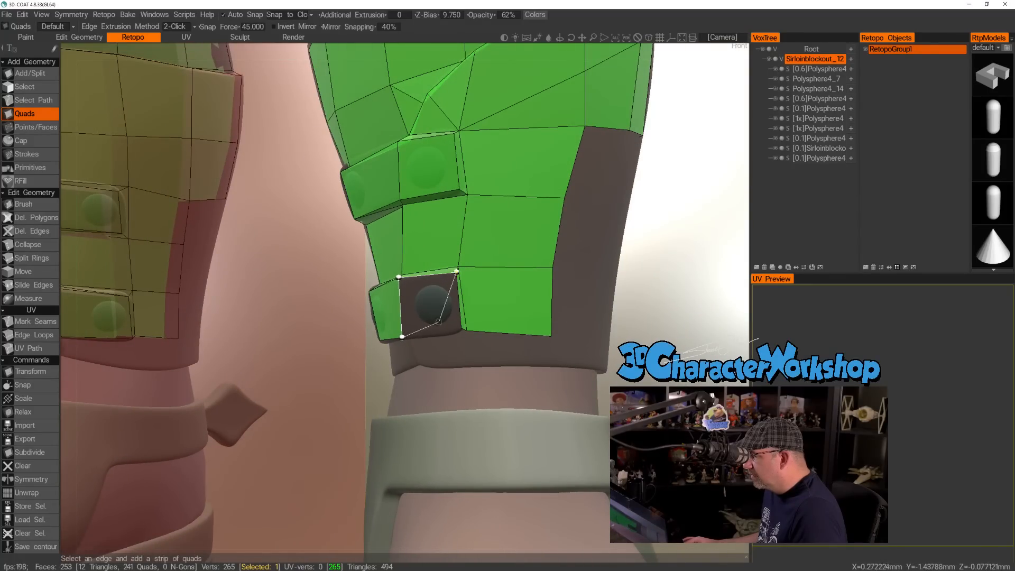
{"action": "left_click", "coordinate": [458, 327]}
Add a narrow quad along the underside of the lower strap's front part, from the seam to its front end.
{"action": "left_click_drag", "start_coordinate": [428, 318], "coordinate": [469, 282], "text": "alt"}
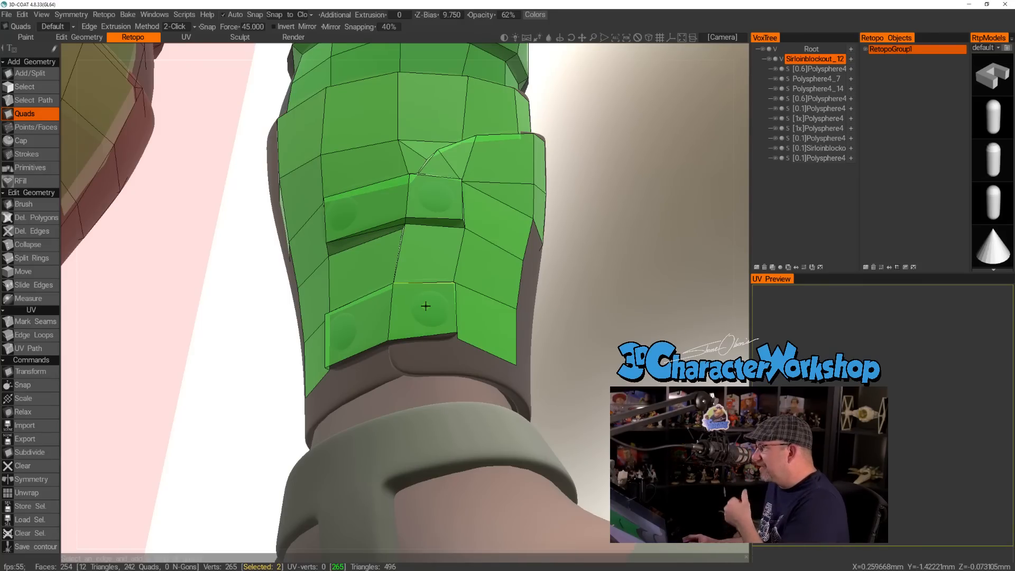
{"action": "left_click_drag", "start_coordinate": [403, 353], "coordinate": [390, 355], "text": "alt"}
{"action": "right_click_drag", "start_coordinate": [390, 355], "coordinate": [407, 368], "text": "alt"}
{"action": "middle_click_drag", "start_coordinate": [430, 374], "coordinate": [455, 302], "text": "alt"}
{"action": "left_click_drag", "start_coordinate": [455, 364], "coordinate": [490, 362], "text": "alt"}
{"action": "left_click", "coordinate": [478, 343]}
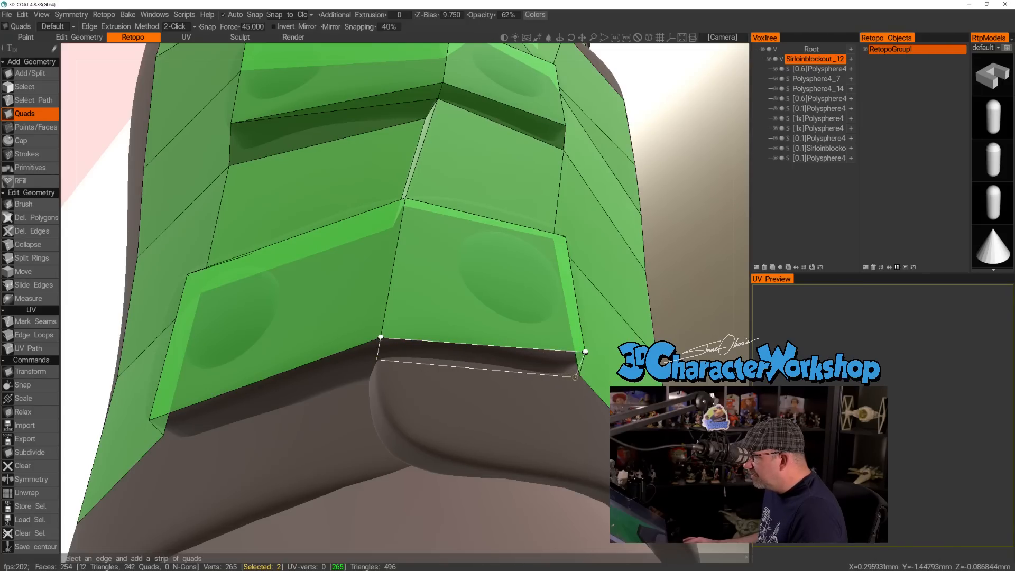
{"action": "left_click", "coordinate": [580, 374]}
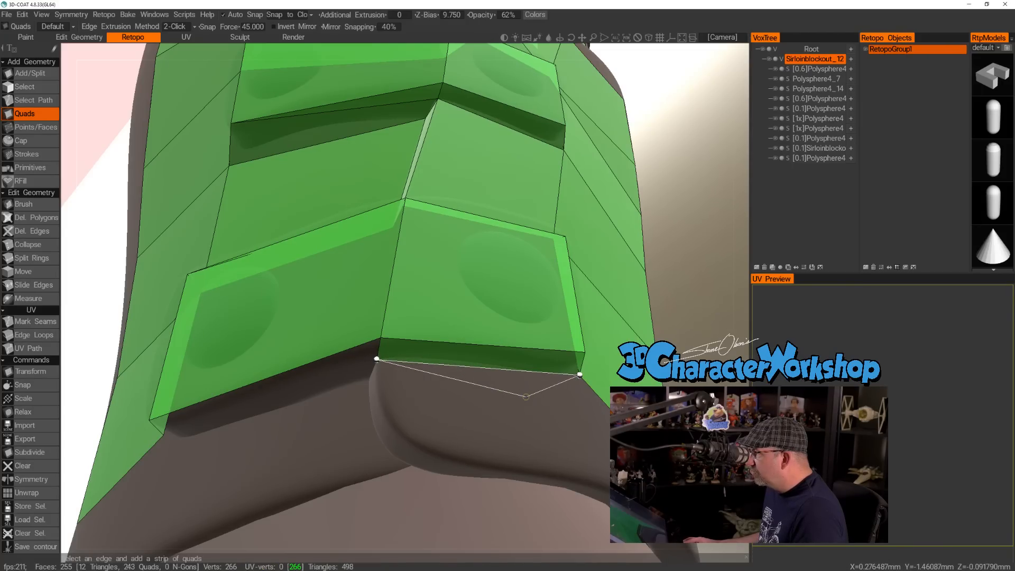
Build a quad on the front flap below the lower strap and another beside it along the boot's bottom edge.
{"action": "left_click_drag", "start_coordinate": [503, 387], "coordinate": [560, 411], "text": "alt"}
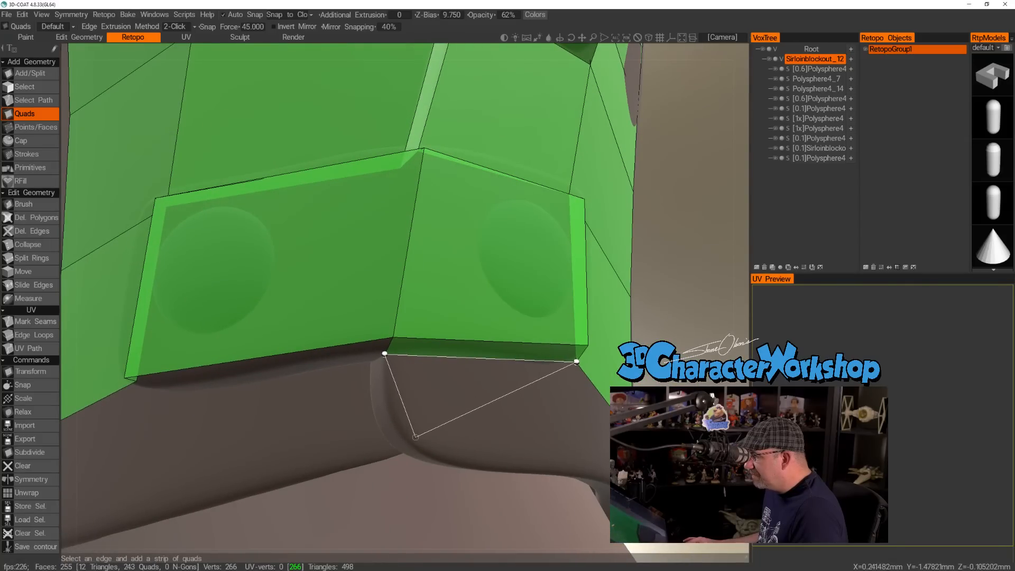
{"action": "left_click", "coordinate": [404, 437]}
{"action": "left_click_drag", "start_coordinate": [530, 447], "coordinate": [587, 452], "text": "alt"}
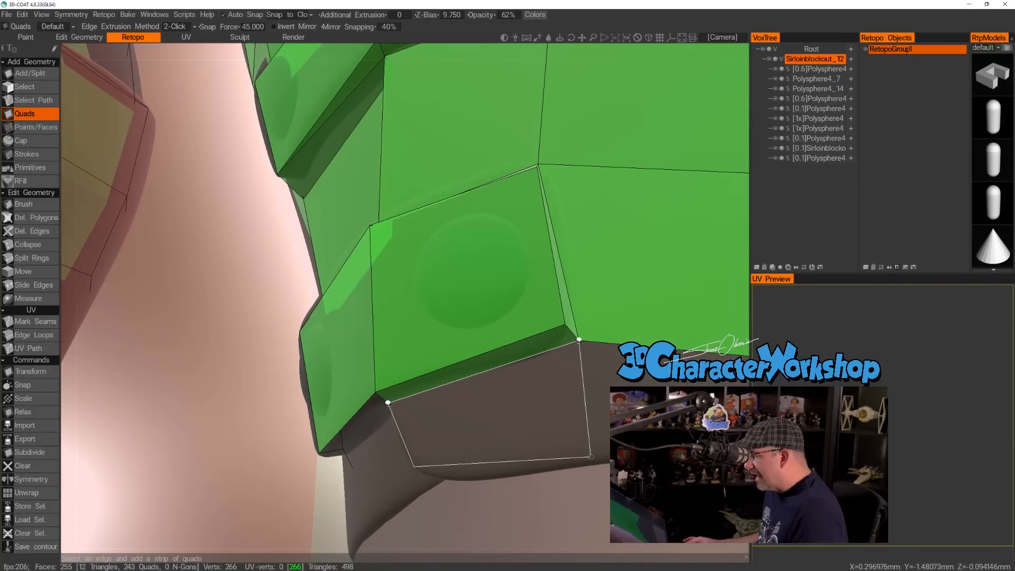
{"action": "left_click", "coordinate": [592, 453]}
{"action": "right_click_drag", "start_coordinate": [515, 424], "coordinate": [486, 409], "text": "alt"}
{"action": "left_click_drag", "start_coordinate": [586, 353], "coordinate": [521, 370], "text": "alt"}
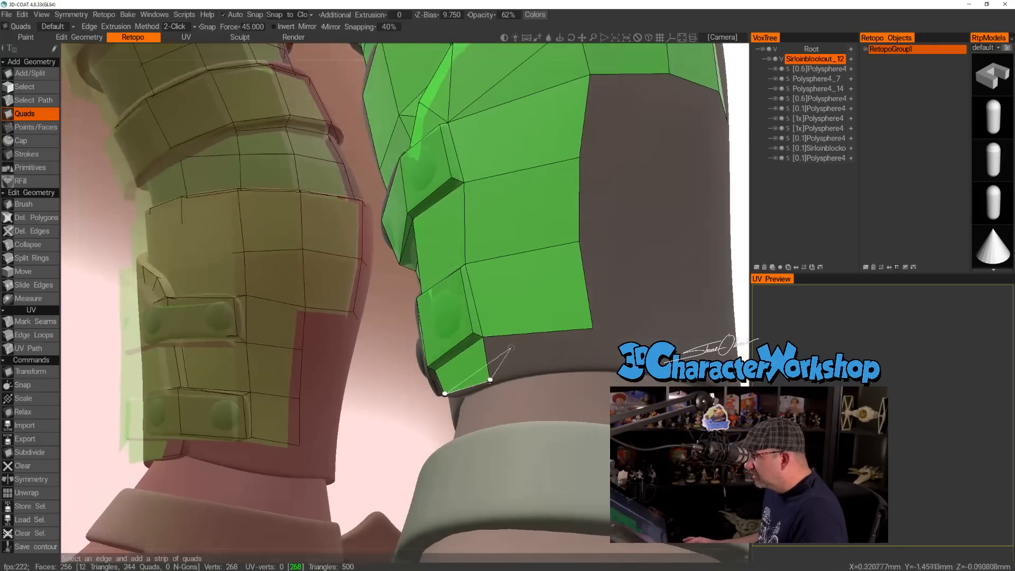
{"action": "left_click", "coordinate": [593, 328]}
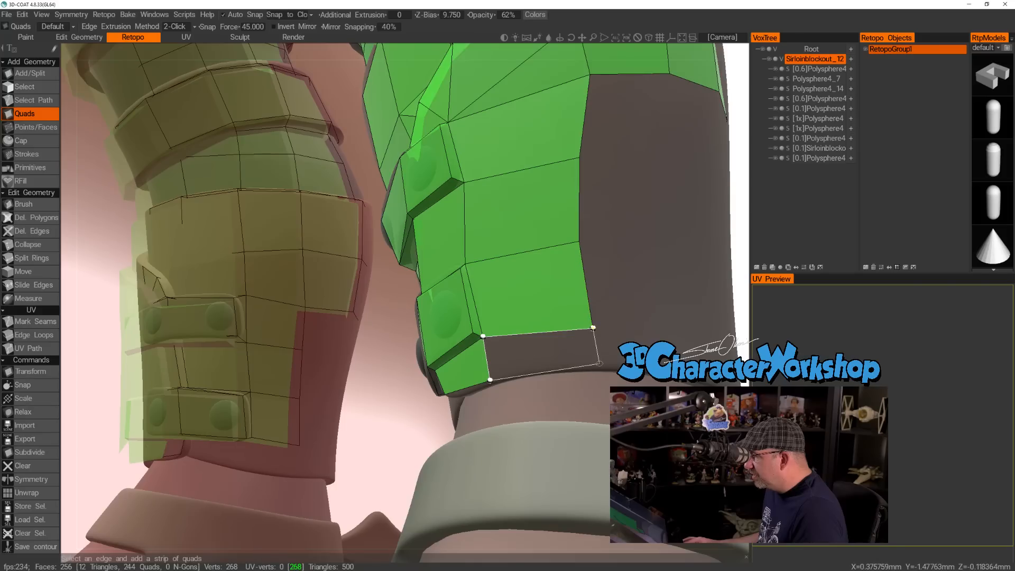
{"action": "left_click", "coordinate": [596, 364]}
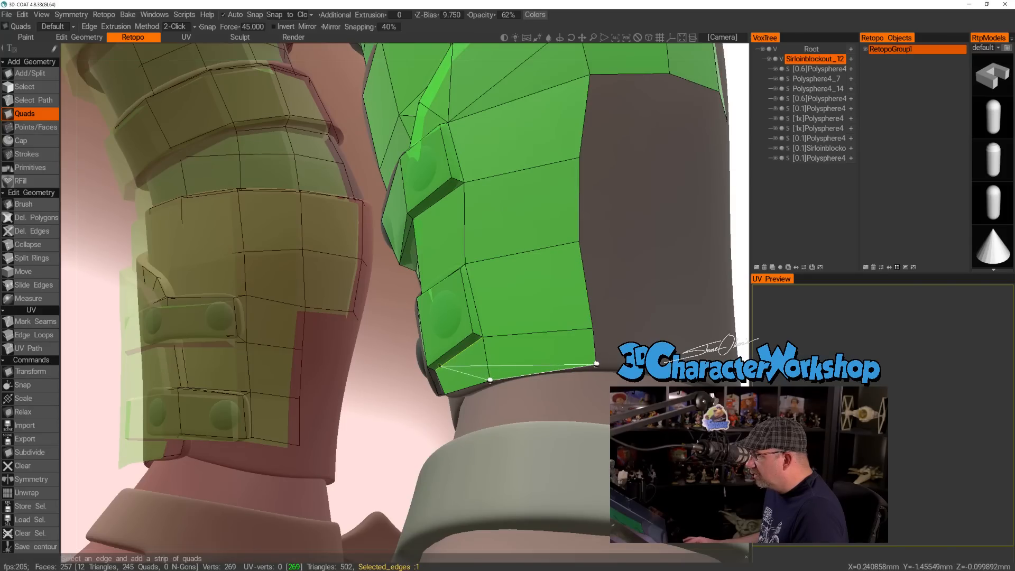
{"action": "left_click_drag", "start_coordinate": [452, 379], "coordinate": [553, 366], "text": "alt"}
{"action": "right_click_drag", "start_coordinate": [460, 415], "coordinate": [452, 417], "text": "alt"}
{"action": "left_click_drag", "start_coordinate": [452, 419], "coordinate": [479, 414], "text": "alt"}
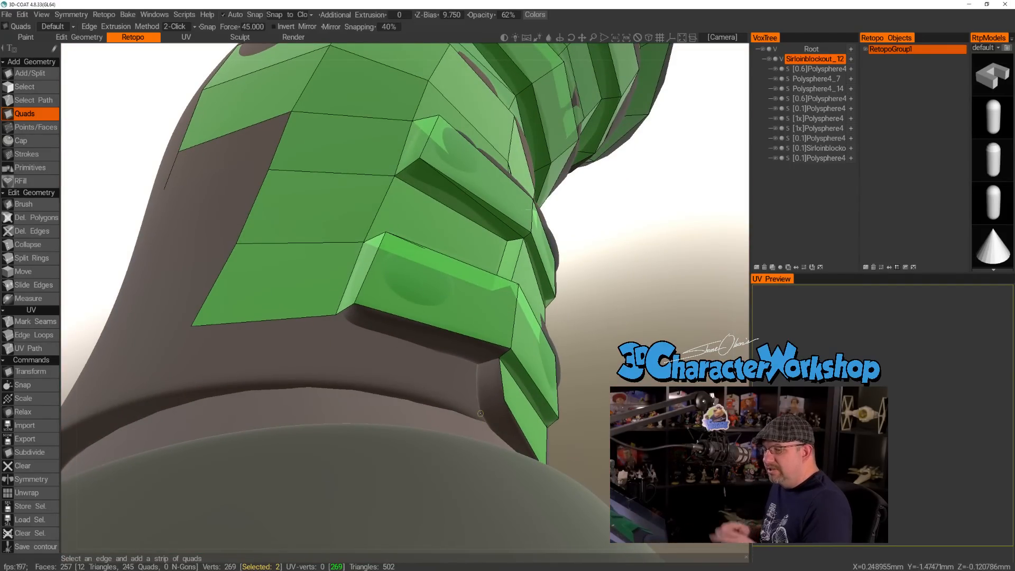
{"action": "mouse_move", "coordinate": [430, 354]}
{"action": "left_mouse_down", "text": "alt"}
{"action": "mouse_move", "coordinate": [439, 358]}
{"action": "mouse_move", "coordinate": [429, 354]}
{"action": "left_mouse_up", "text": "alt"}
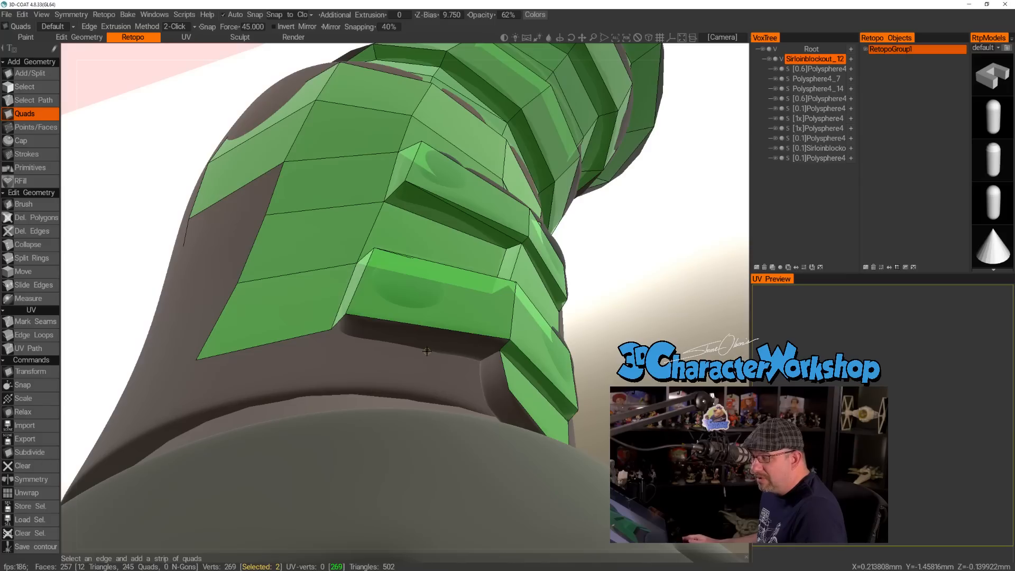
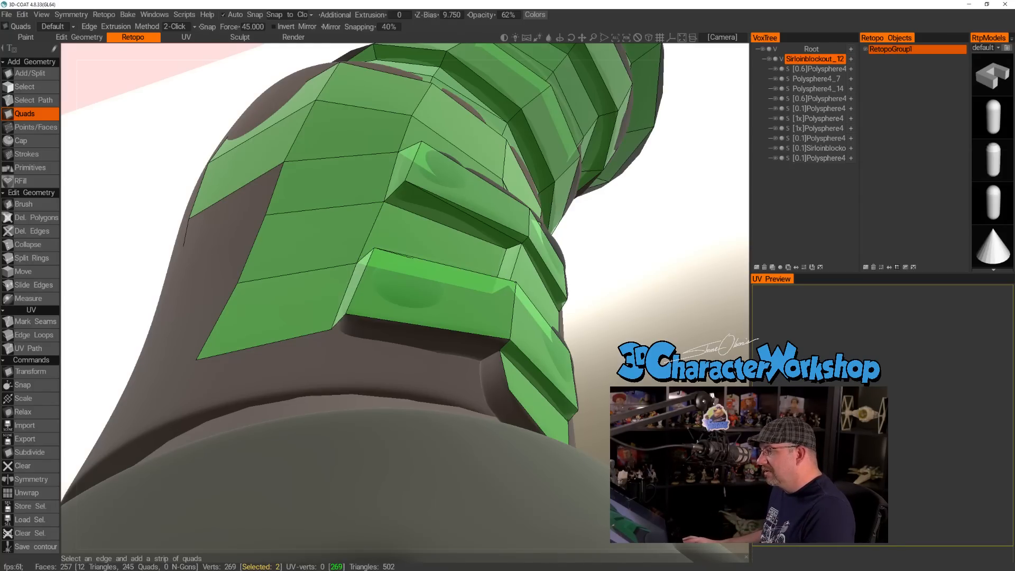
Close the underside of the lower raised pad with a triangle and an adjoining quad using the Quads tool.
{"action": "right_click_drag", "start_coordinate": [607, 295], "coordinate": [613, 360]}
{"action": "left_click_drag", "start_coordinate": [613, 360], "coordinate": [597, 327]}
{"action": "right_click_drag", "start_coordinate": [499, 364], "coordinate": [507, 303], "text": "alt"}
{"action": "left_click_drag", "start_coordinate": [389, 364], "coordinate": [552, 372], "text": "alt"}
{"action": "left_click_drag", "start_coordinate": [500, 390], "coordinate": [498, 403], "text": "alt"}
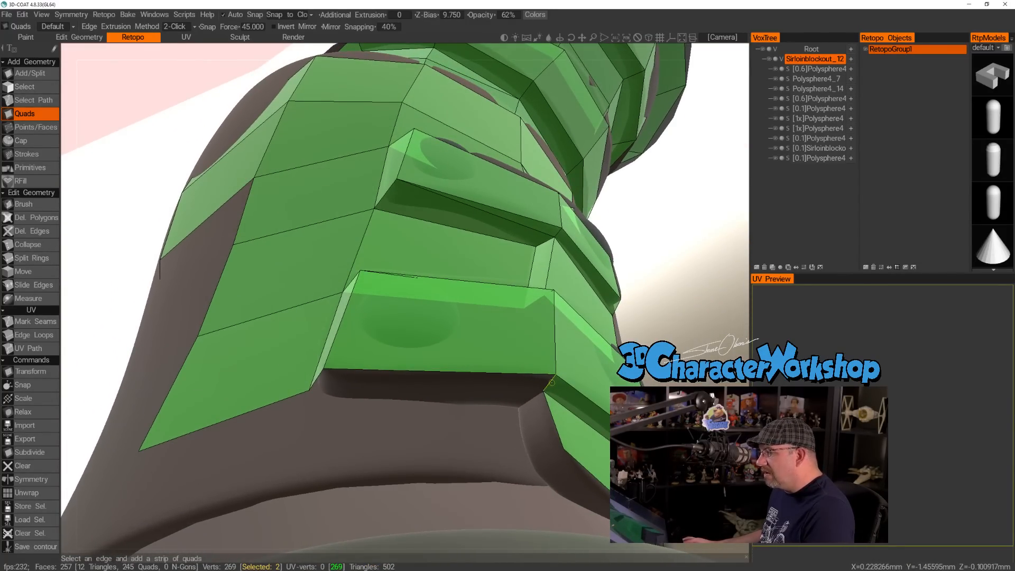
{"action": "left_click", "coordinate": [551, 381]}
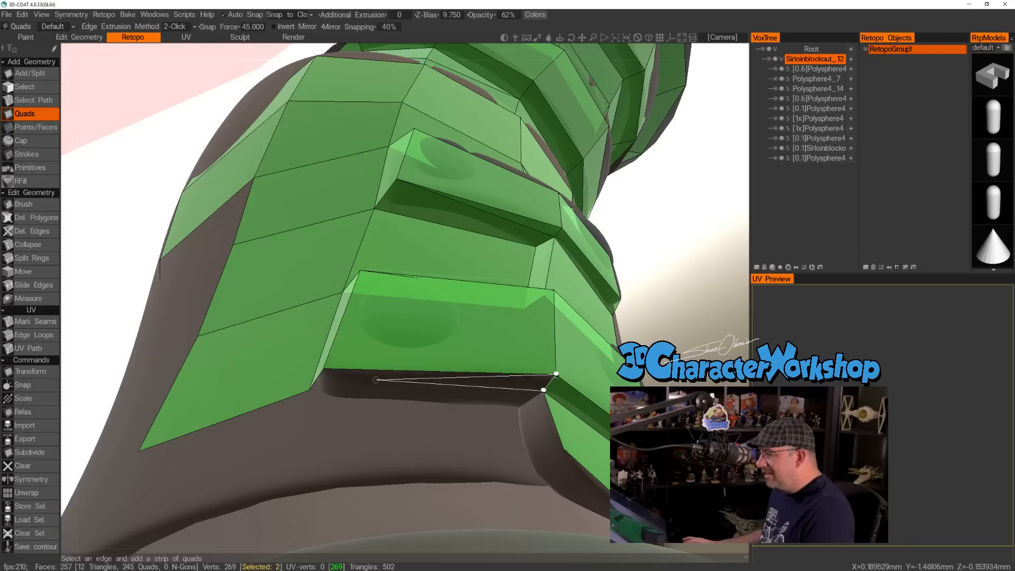
{"action": "left_click", "coordinate": [544, 390]}
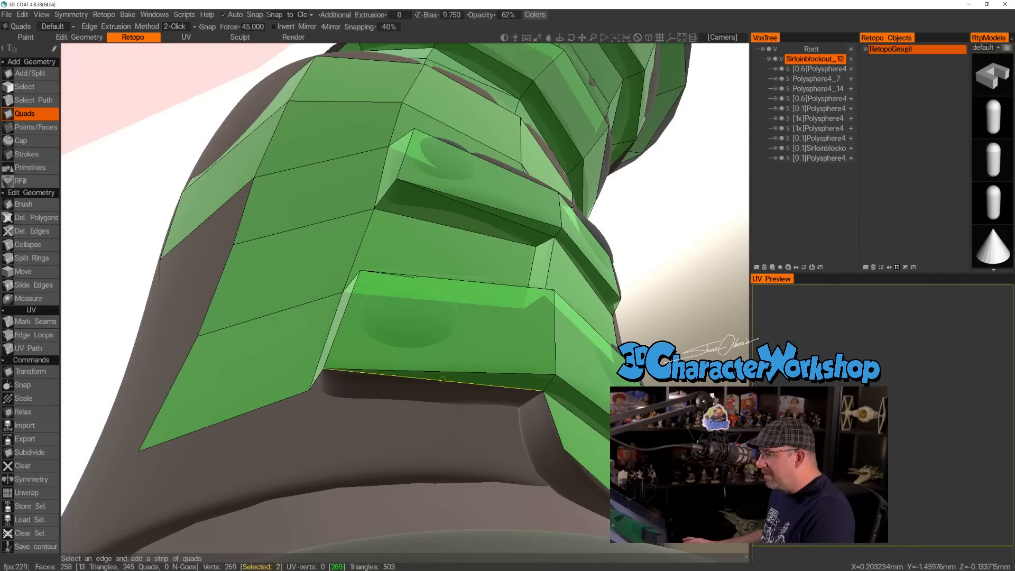
{"action": "left_click", "coordinate": [518, 406]}
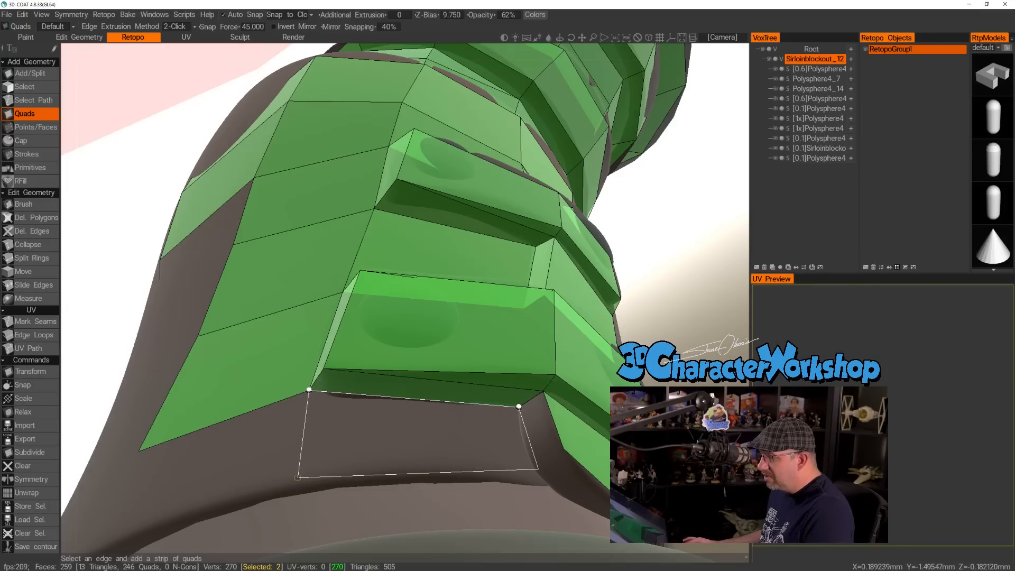
Add two adjacent quads below the lower raised pad, extending the mesh down to the limb's bottom rim.
{"action": "left_click", "coordinate": [297, 477]}
{"action": "left_click_drag", "start_coordinate": [263, 443], "coordinate": [281, 464], "text": "alt"}
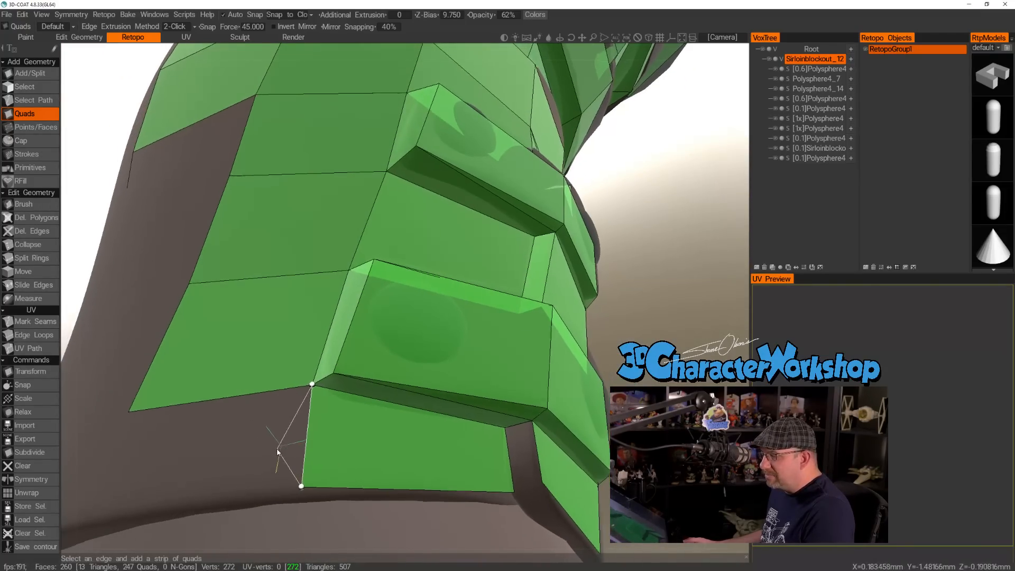
{"action": "scroll", "coordinate": [279, 449], "scroll_direction": "down", "scroll_amount": 5}
{"action": "left_click_drag", "start_coordinate": [283, 410], "coordinate": [309, 395], "text": "alt"}
{"action": "left_click", "coordinate": [266, 348]}
{"action": "left_click", "coordinate": [262, 396]}
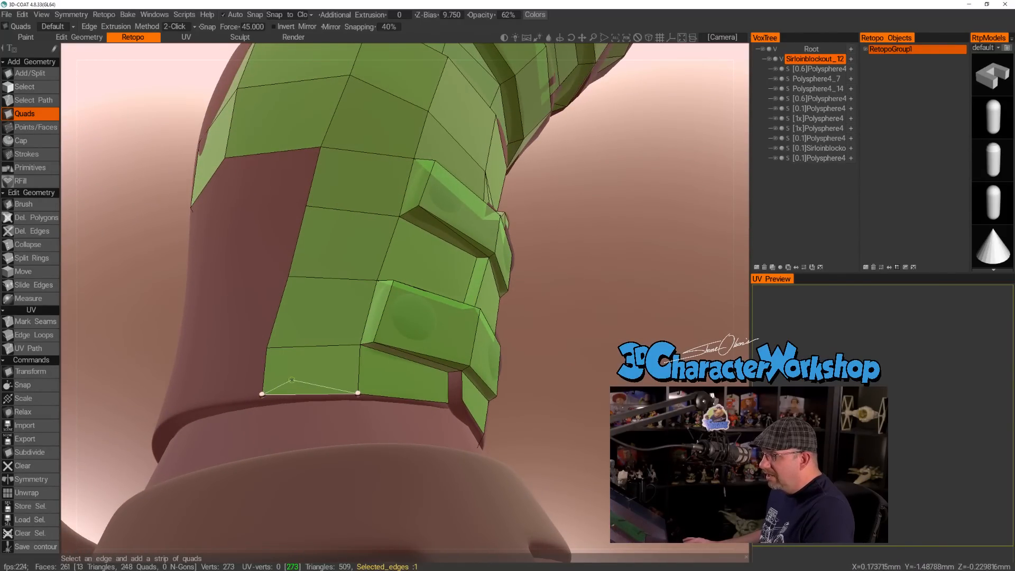
{"action": "left_click_drag", "start_coordinate": [307, 370], "coordinate": [310, 367], "text": "alt"}
{"action": "key", "text": "Escape"}
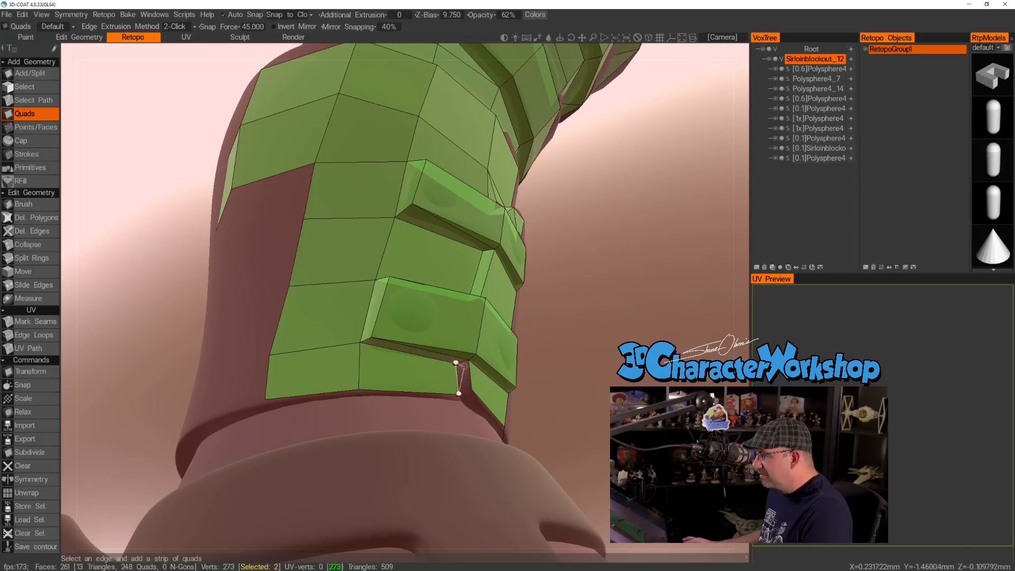
Fill the narrow gap between the new bottom quads and the neighbouring strip with one quad.
{"action": "left_click", "coordinate": [468, 388]}
{"action": "left_click_drag", "start_coordinate": [468, 387], "coordinate": [446, 371], "text": "alt"}
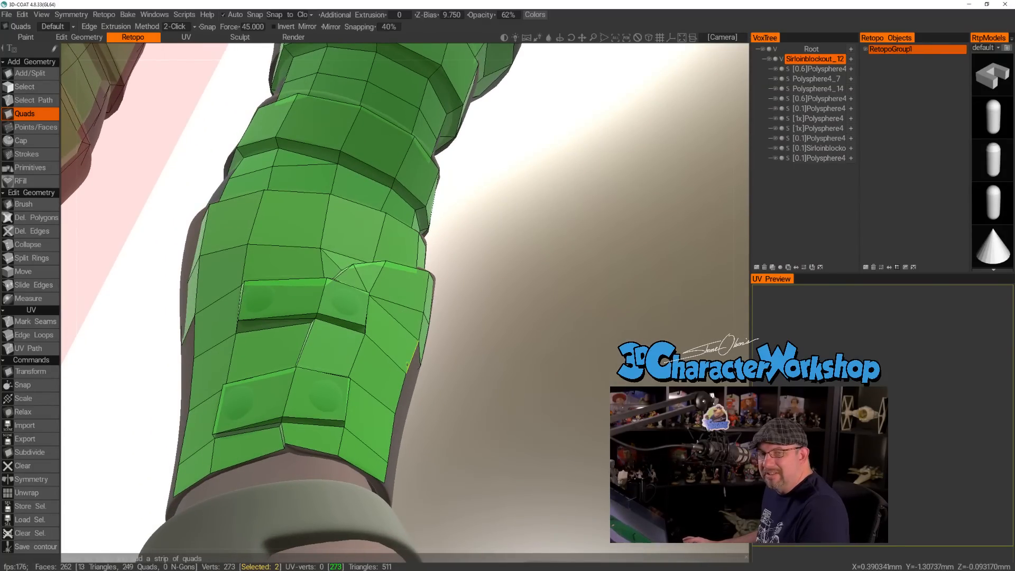
{"action": "left_click_drag", "start_coordinate": [343, 394], "coordinate": [376, 420], "text": "alt"}
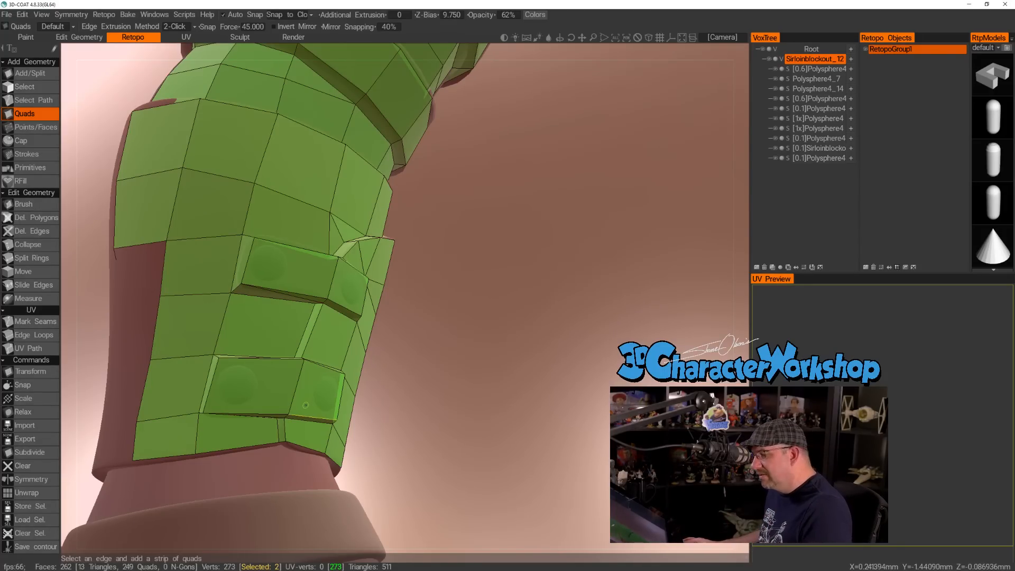
Build a column of four quads beside the padded section, from the existing upper mesh down to the bottom rim.
{"action": "left_click_drag", "start_coordinate": [267, 378], "coordinate": [501, 427], "text": "alt"}
{"action": "left_click", "coordinate": [370, 263]}
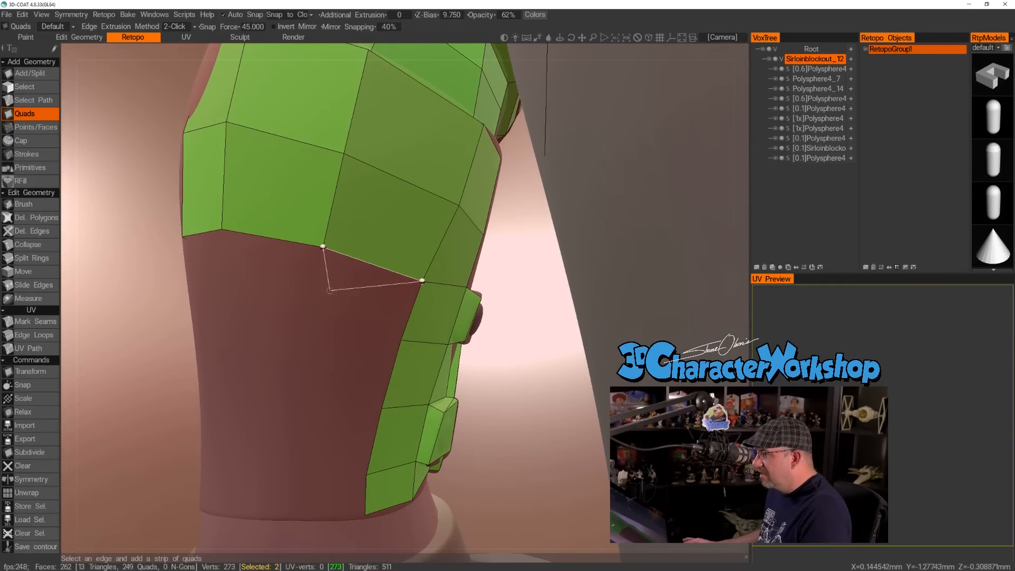
{"action": "left_click", "coordinate": [309, 319]}
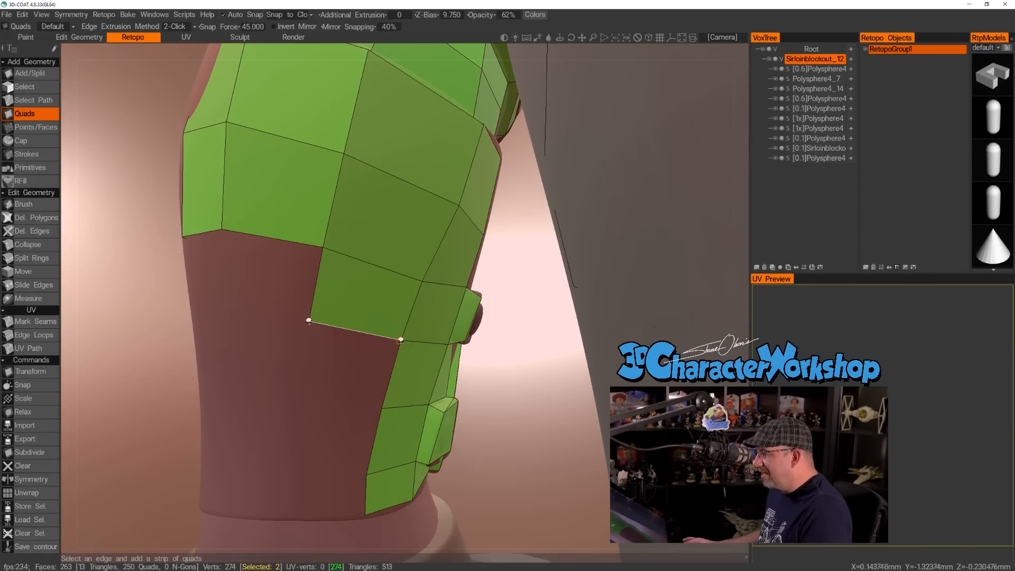
{"action": "left_click_drag", "start_coordinate": [331, 385], "coordinate": [316, 361], "text": "alt"}
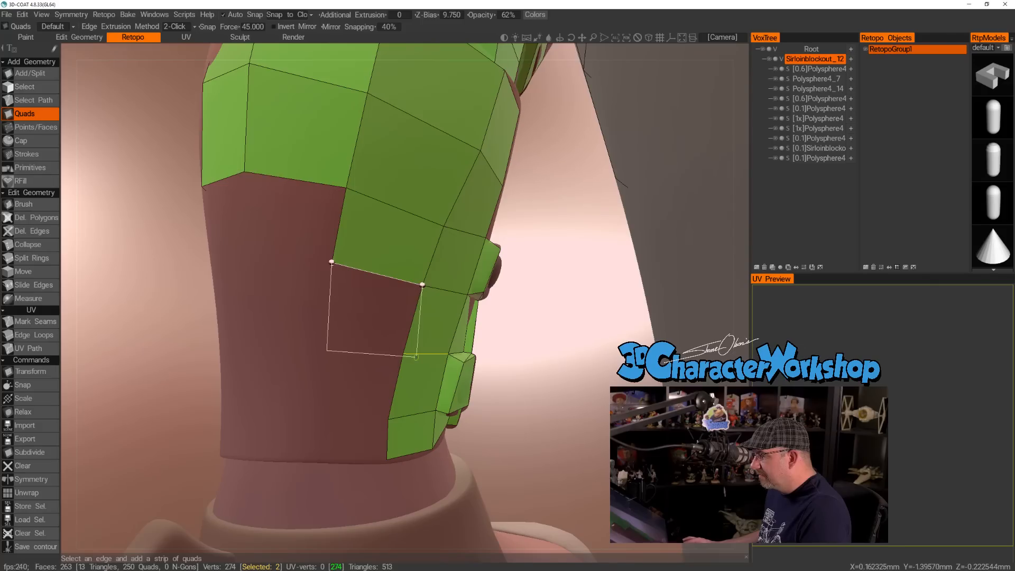
{"action": "left_click", "coordinate": [326, 349]}
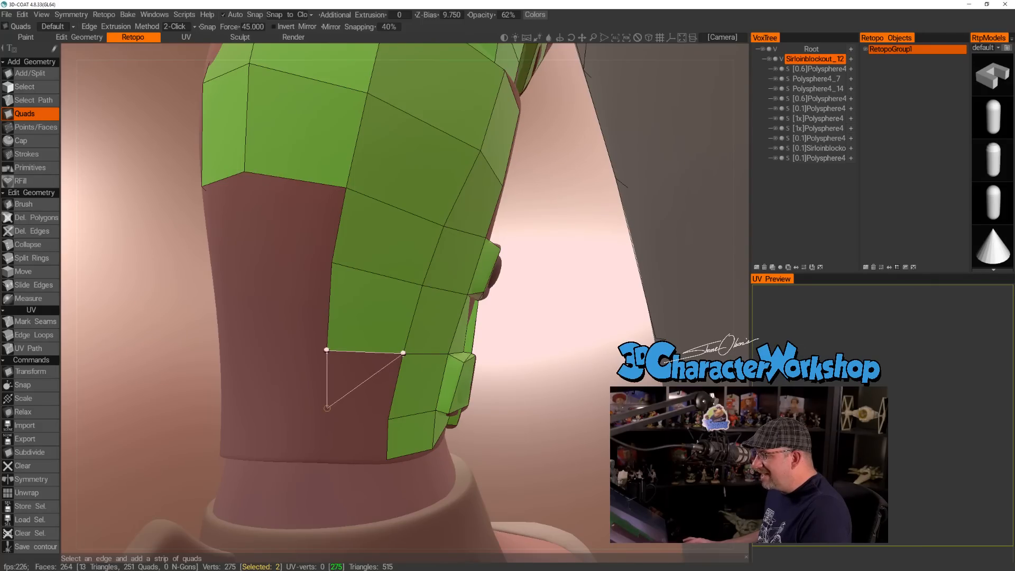
{"action": "left_click", "coordinate": [388, 418]}
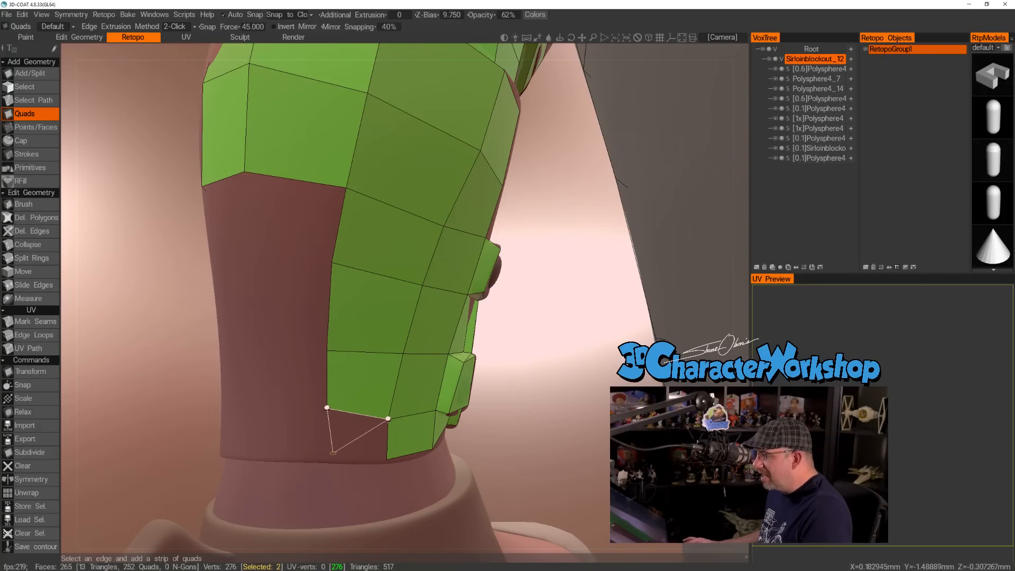
{"action": "left_click", "coordinate": [327, 457]}
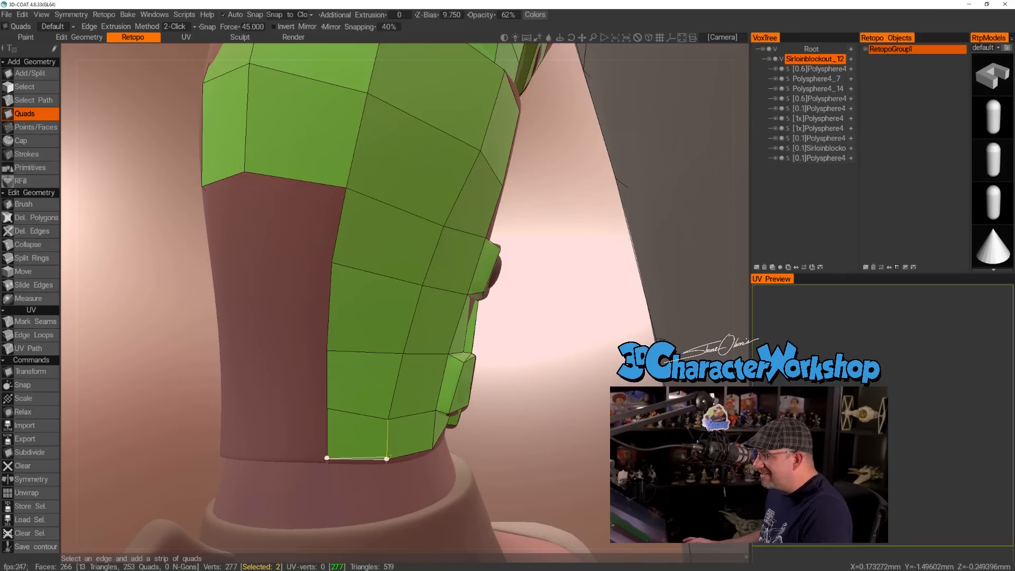
Add the next column of four quads around the limb, working from the bottom rim up to the existing mesh.
{"action": "left_click_drag", "start_coordinate": [258, 390], "coordinate": [291, 396], "text": "alt"}
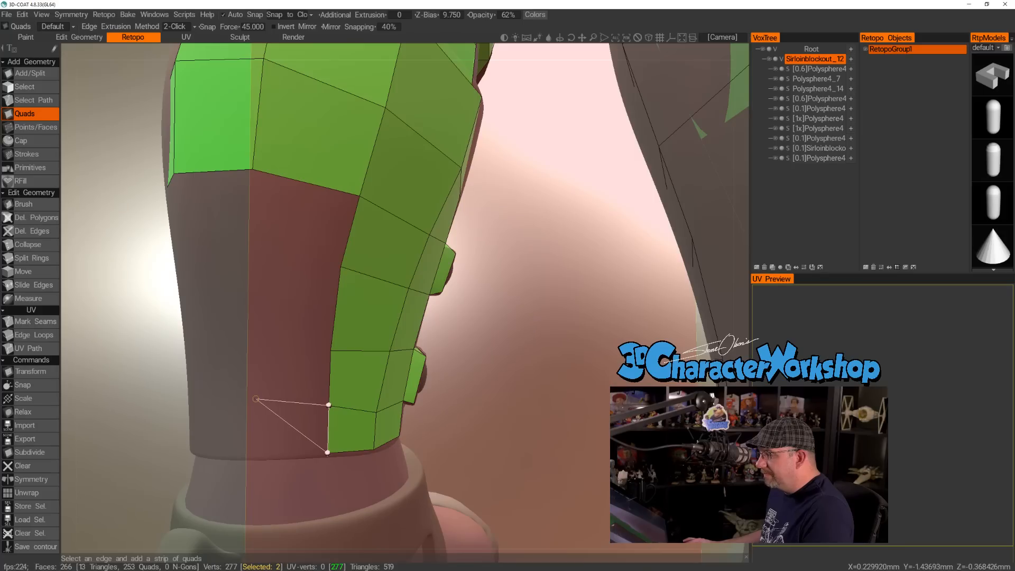
{"action": "left_click", "coordinate": [256, 454]}
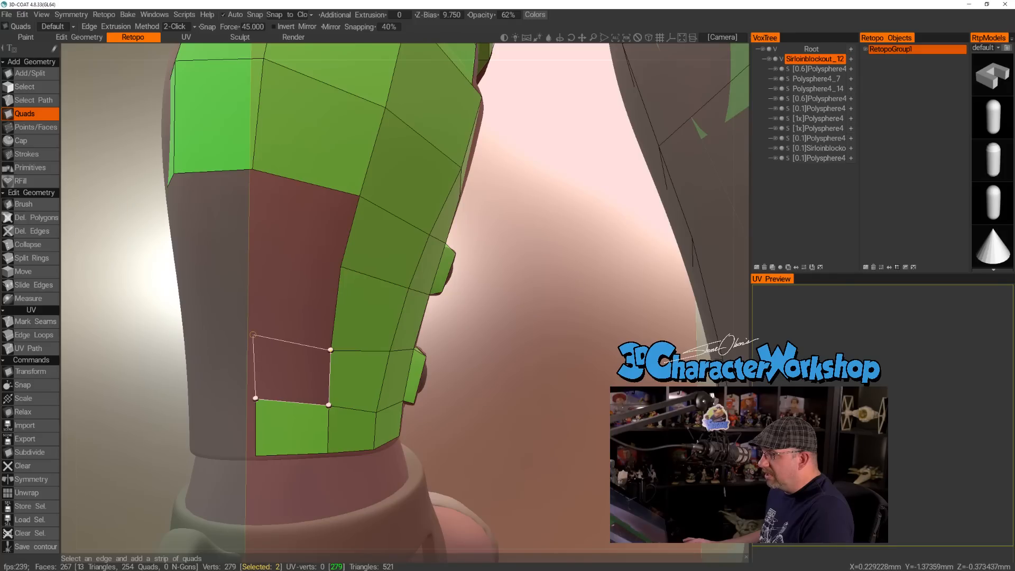
{"action": "left_click", "coordinate": [253, 337]}
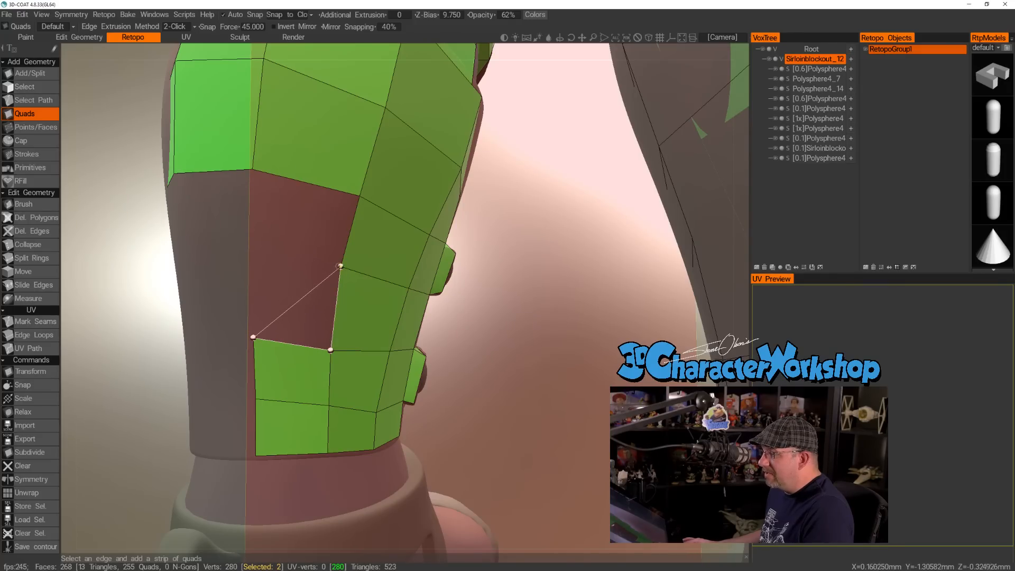
{"action": "left_click", "coordinate": [360, 197]}
{"action": "left_click", "coordinate": [251, 171]}
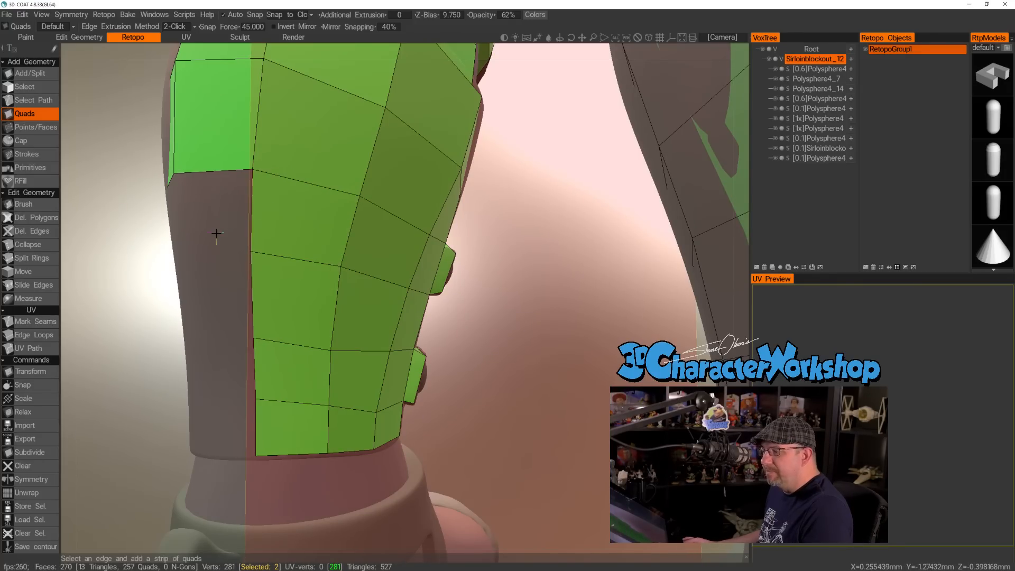
Continue around the back of the limb with another column of four quads, working down to the bottom rim.
{"action": "left_click_drag", "start_coordinate": [217, 233], "coordinate": [240, 240], "text": "alt"}
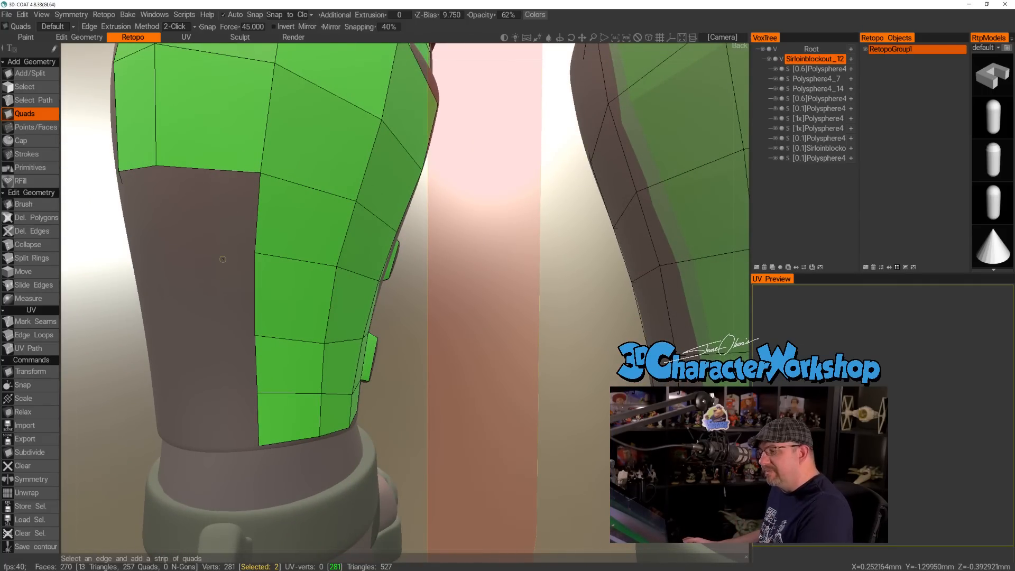
{"action": "left_click_drag", "start_coordinate": [212, 266], "coordinate": [245, 266], "text": "alt"}
{"action": "middle_click_drag", "start_coordinate": [233, 260], "coordinate": [336, 310], "text": "alt"}
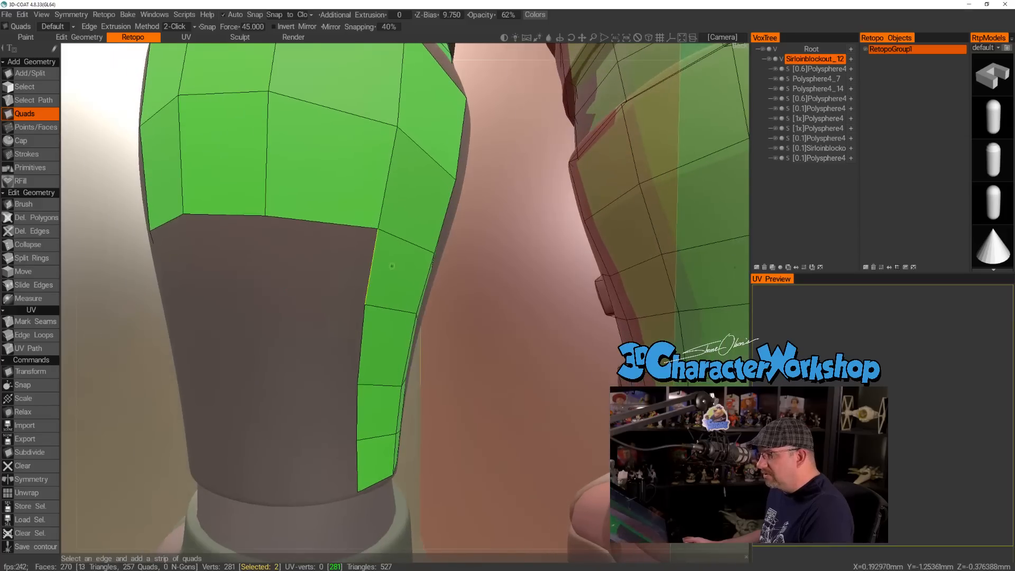
{"action": "left_click", "coordinate": [373, 254]}
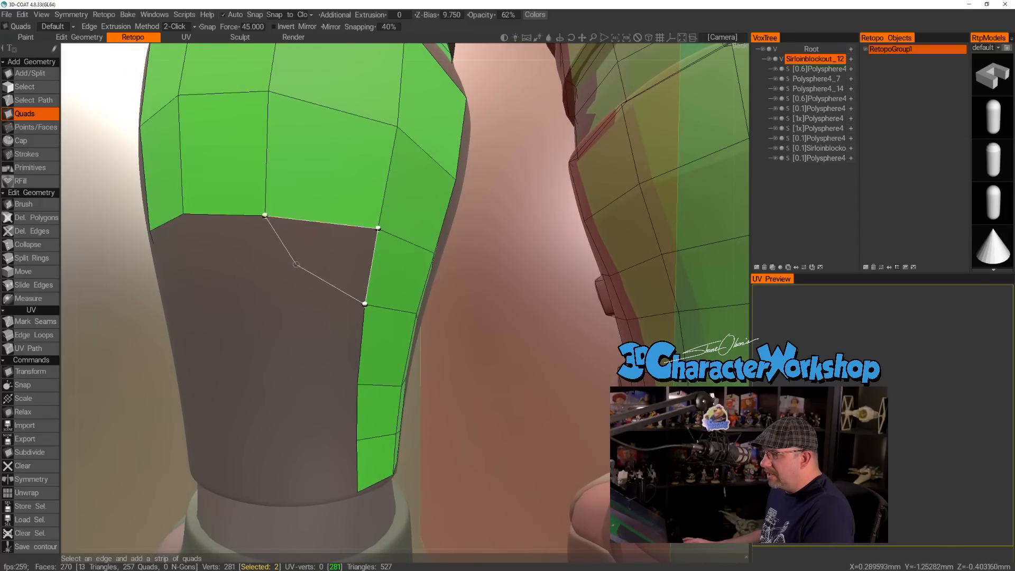
{"action": "left_click", "coordinate": [265, 293]}
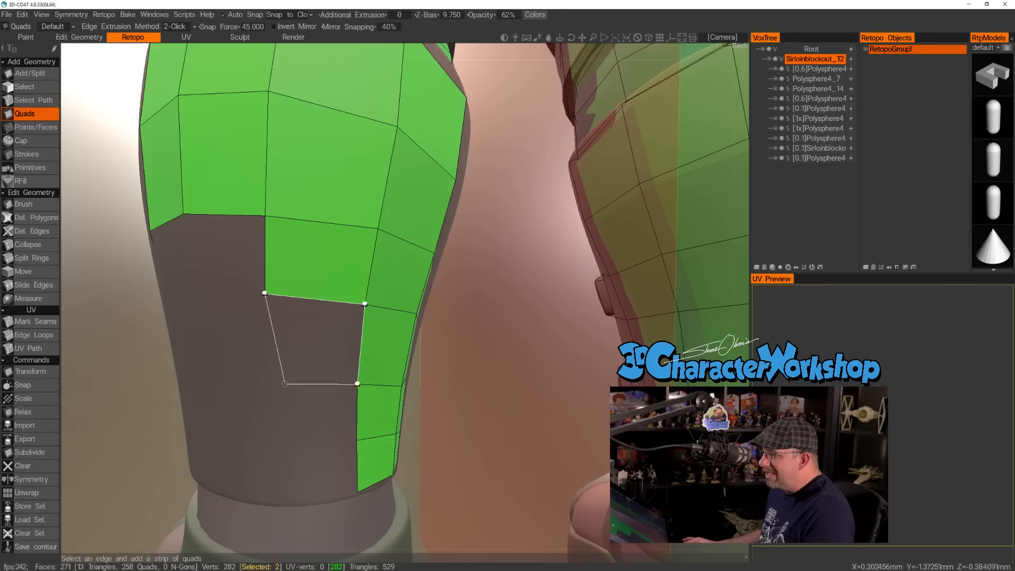
{"action": "left_click", "coordinate": [272, 383]}
{"action": "left_click_drag", "start_coordinate": [296, 369], "coordinate": [336, 318], "text": "alt"}
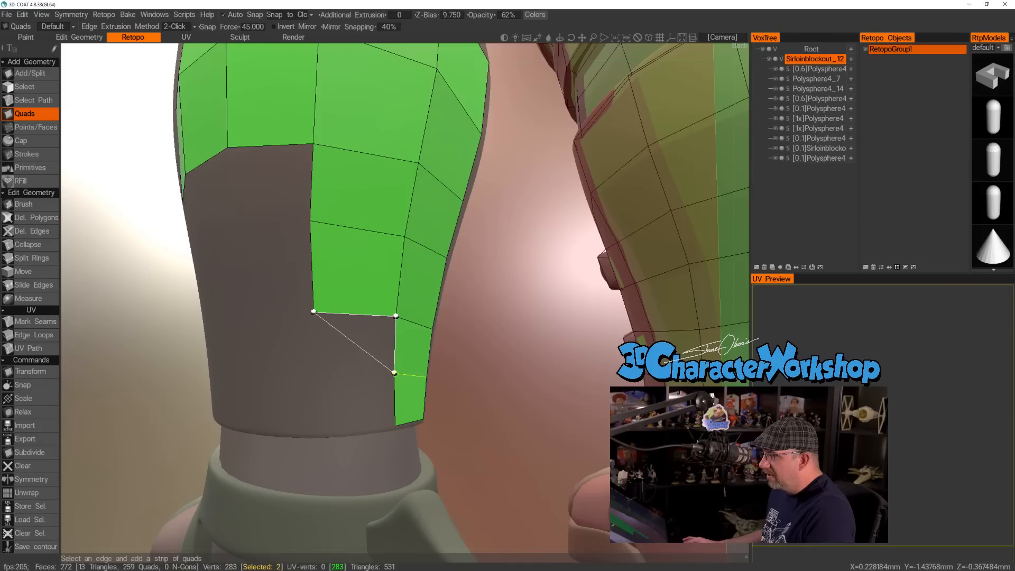
{"action": "left_click", "coordinate": [315, 370]}
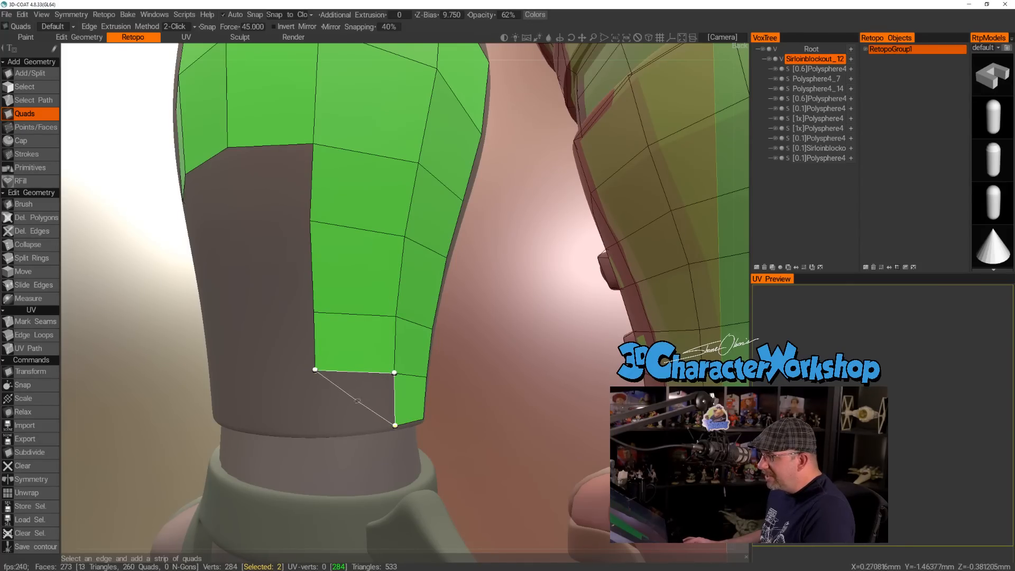
{"action": "left_click", "coordinate": [316, 435]}
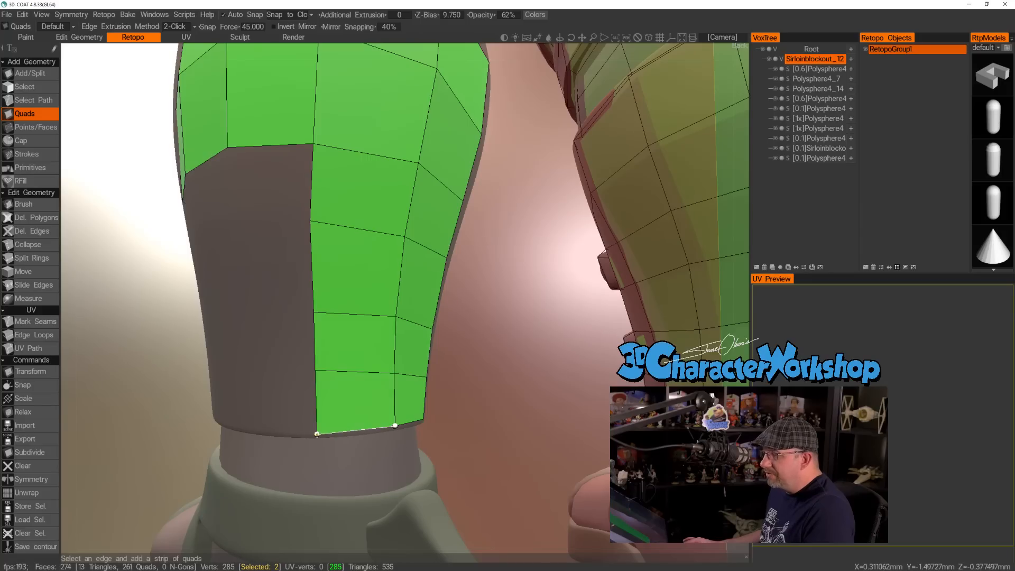
Add a further column of four quads on the back of the limb, working upward to join the upper mesh.
{"action": "left_click_drag", "start_coordinate": [243, 311], "coordinate": [266, 318], "text": "alt"}
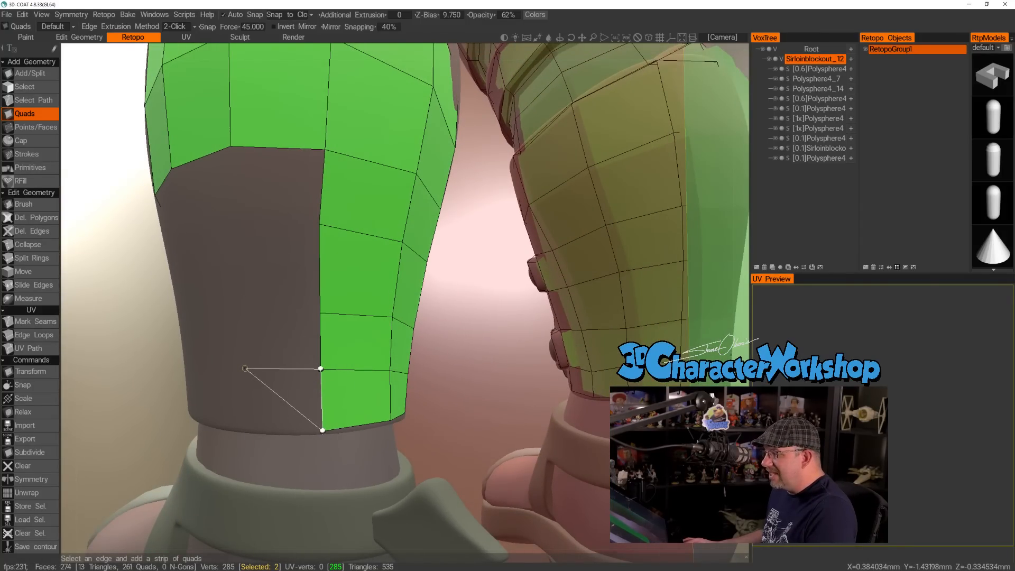
{"action": "left_click", "coordinate": [243, 426]}
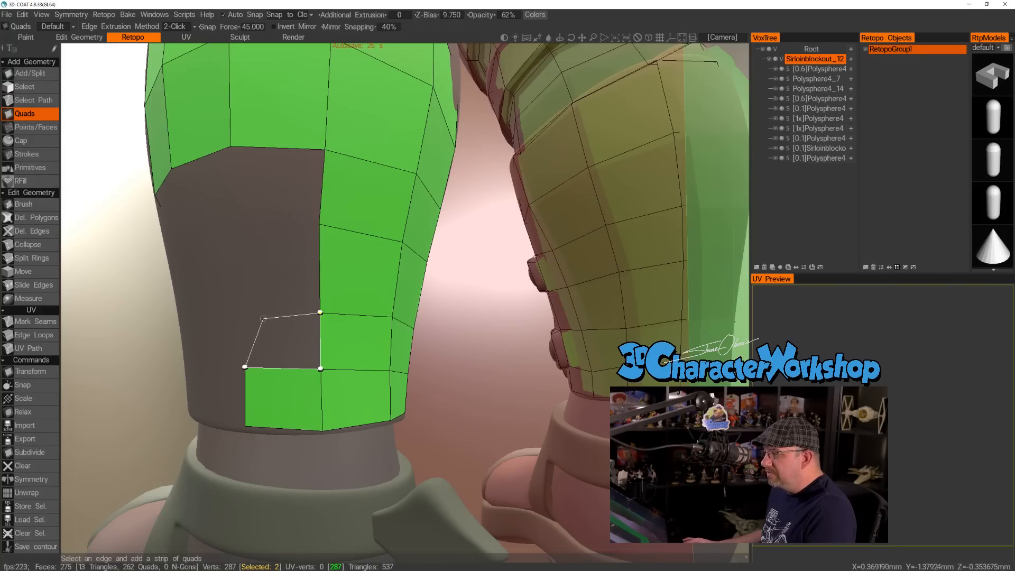
{"action": "left_click", "coordinate": [244, 309]}
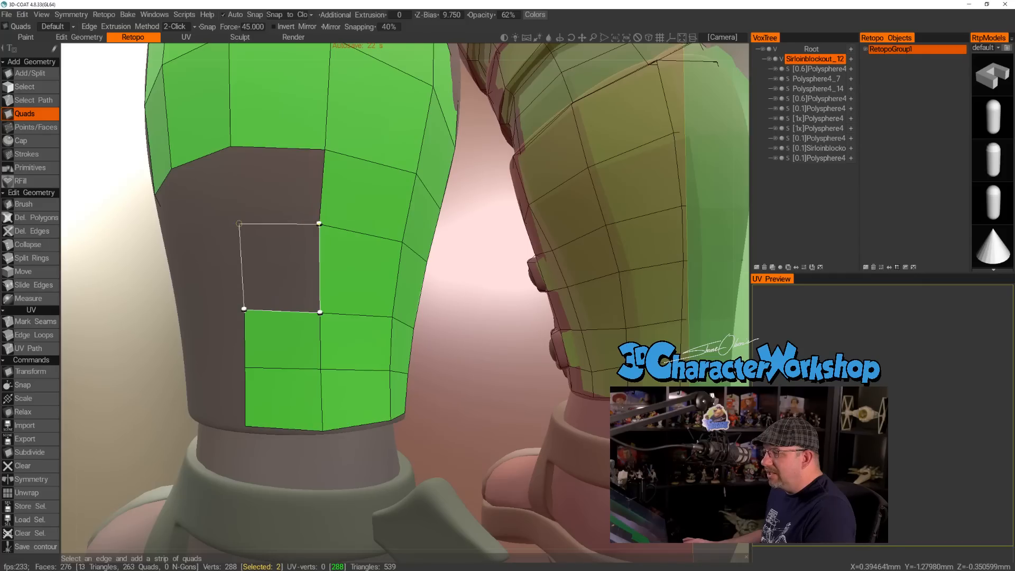
{"action": "left_click", "coordinate": [239, 223]}
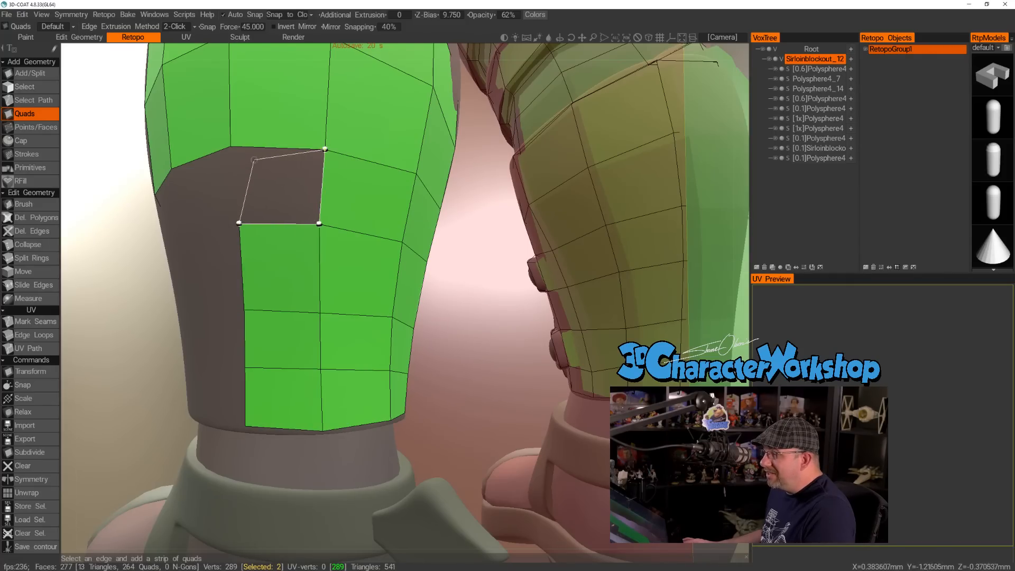
{"action": "left_click", "coordinate": [214, 179]}
Extend the mesh around the back of the limb with two quads in each of the top two rows of the gap.
{"action": "middle_click_drag", "start_coordinate": [175, 216], "coordinate": [341, 238]}
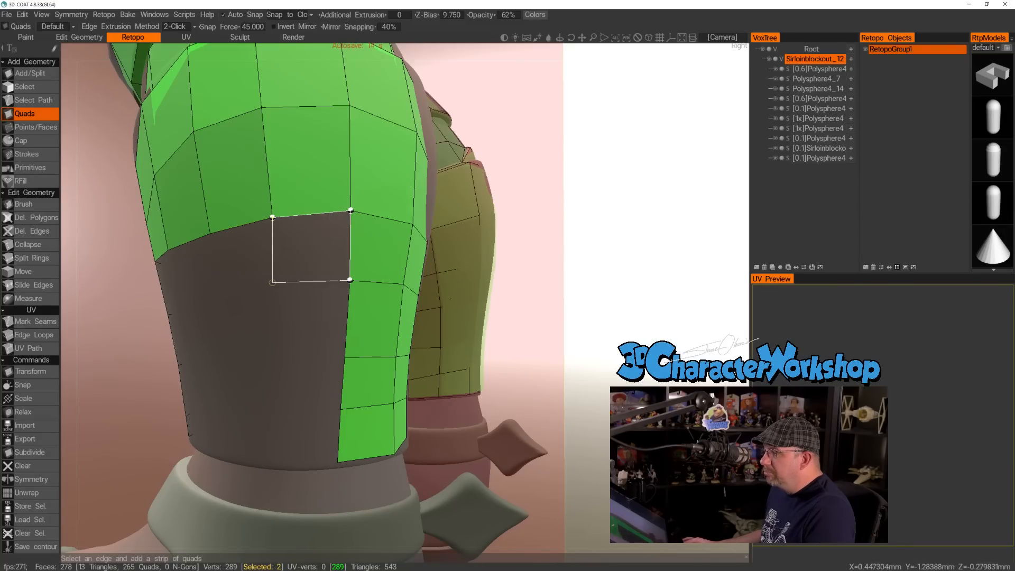
{"action": "left_click", "coordinate": [278, 283]}
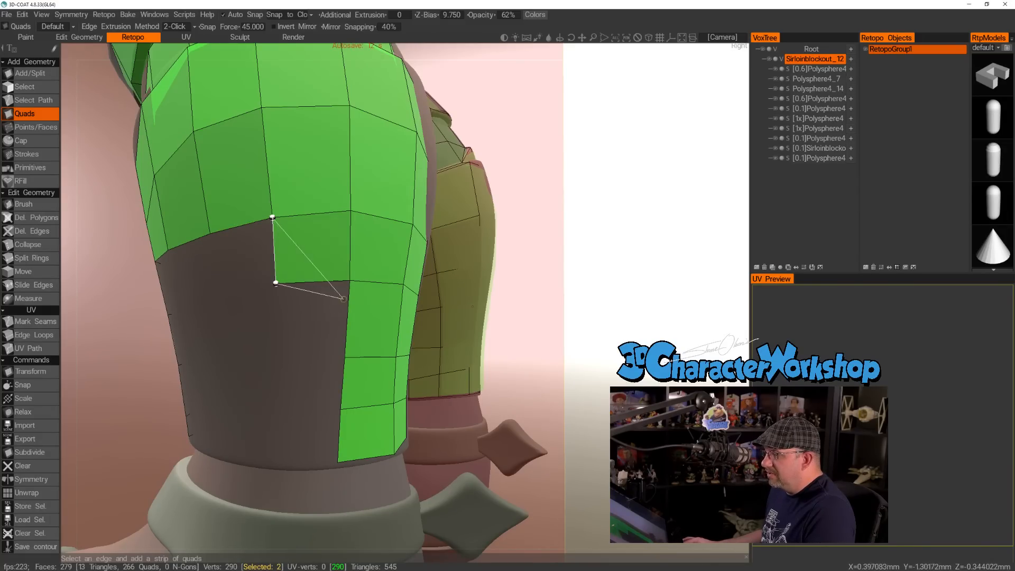
{"action": "middle_click_drag", "start_coordinate": [193, 313], "coordinate": [251, 244]}
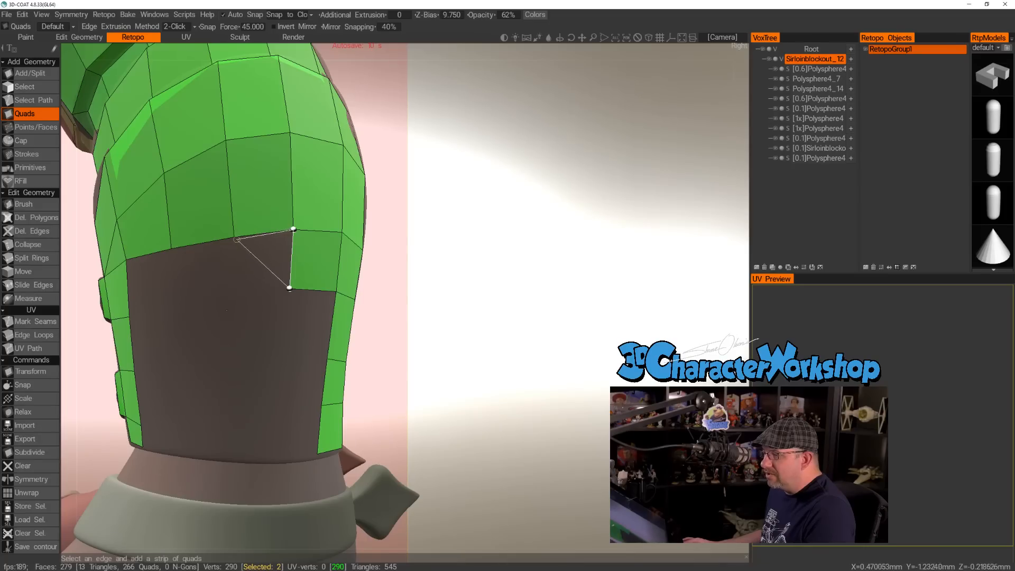
{"action": "left_click", "coordinate": [236, 294]}
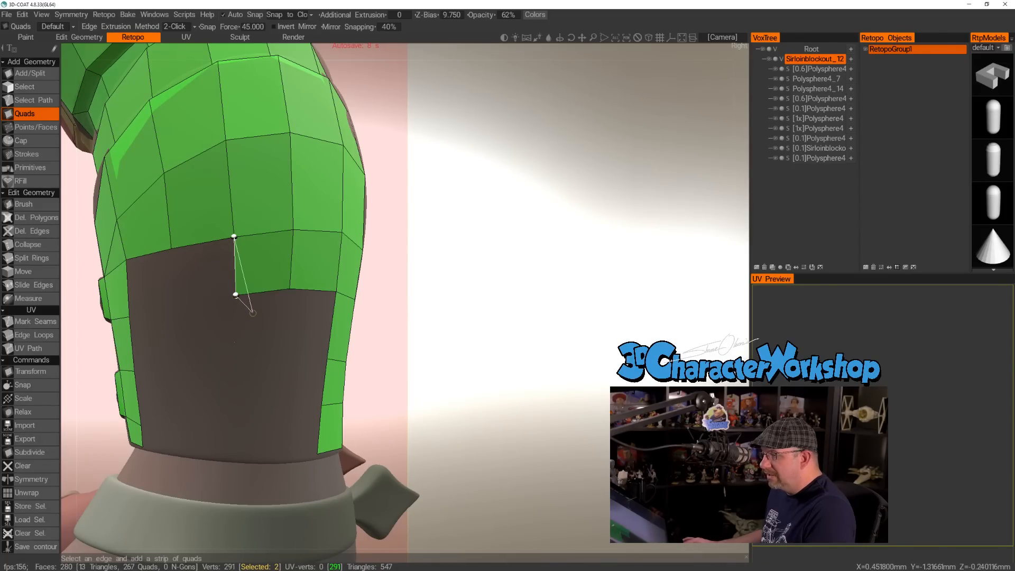
{"action": "middle_click_drag", "start_coordinate": [276, 338], "coordinate": [289, 354]}
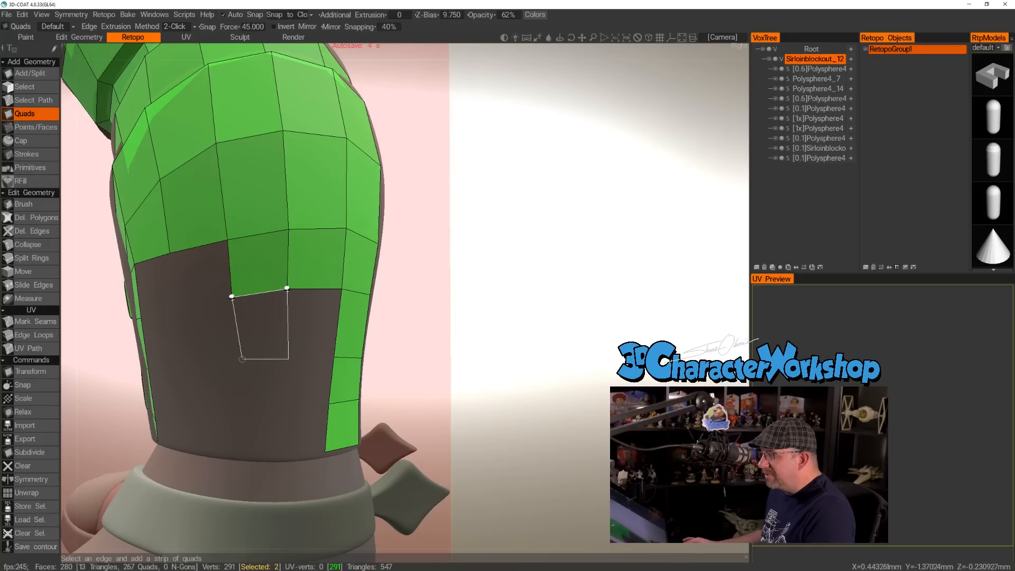
{"action": "left_click", "coordinate": [233, 358]}
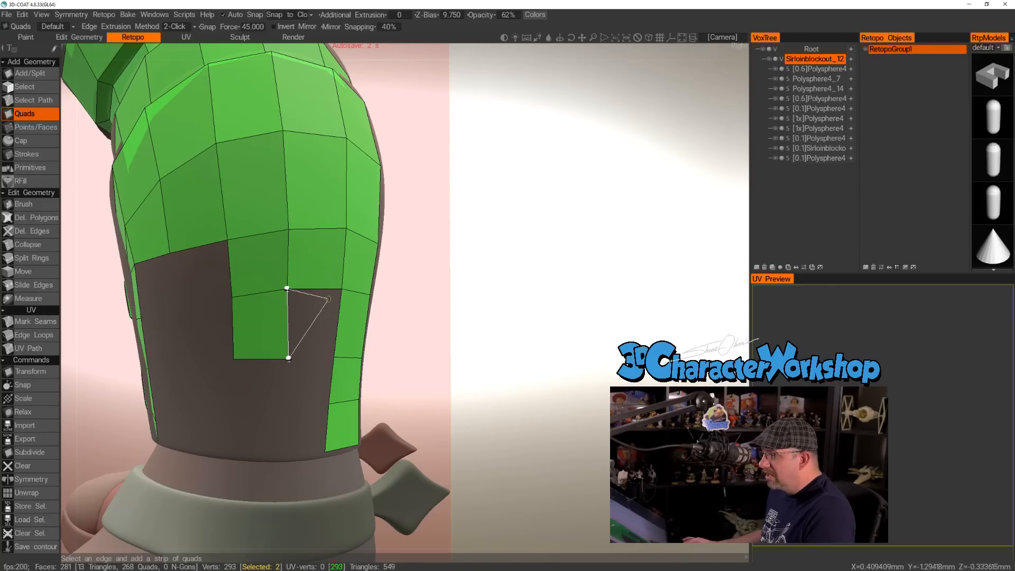
{"action": "left_click", "coordinate": [342, 288]}
{"action": "left_click", "coordinate": [334, 357]}
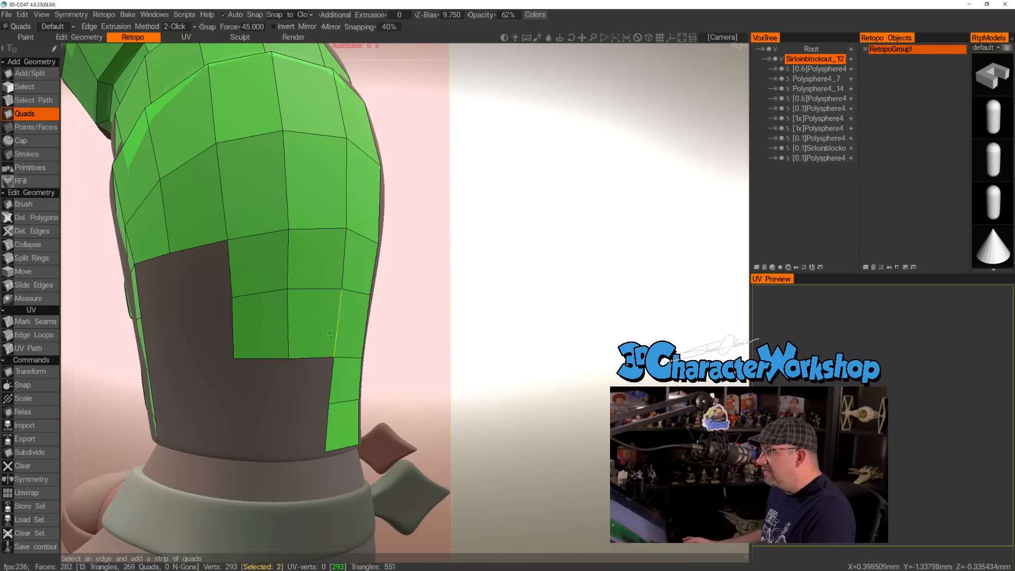
Complete these two columns down to the bottom rim with two quads in each of the lower two rows.
{"action": "left_click_drag", "start_coordinate": [343, 332], "coordinate": [317, 326], "text": "alt"}
{"action": "middle_click_drag", "start_coordinate": [317, 326], "coordinate": [340, 295], "text": "alt"}
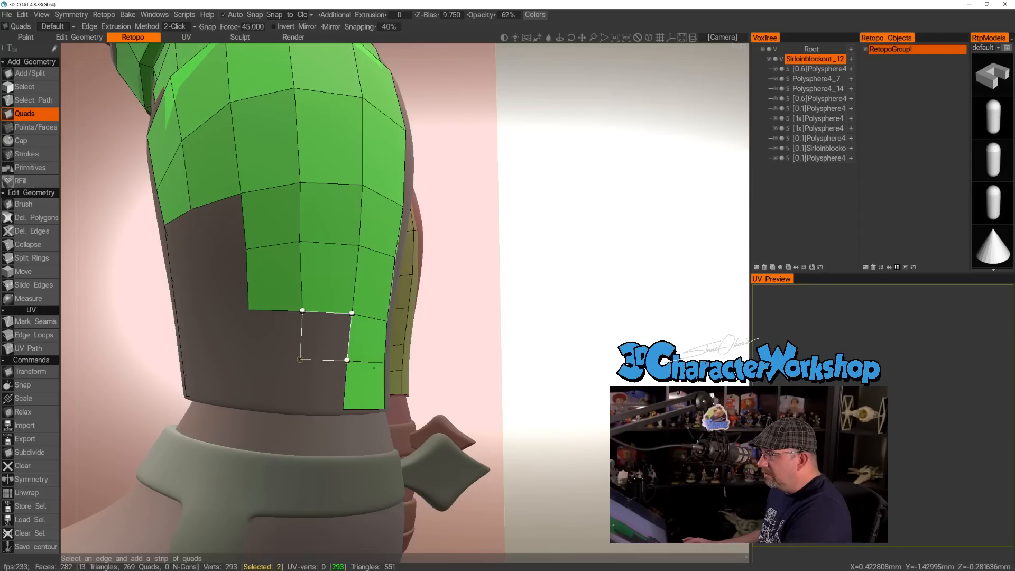
{"action": "left_click", "coordinate": [300, 359]}
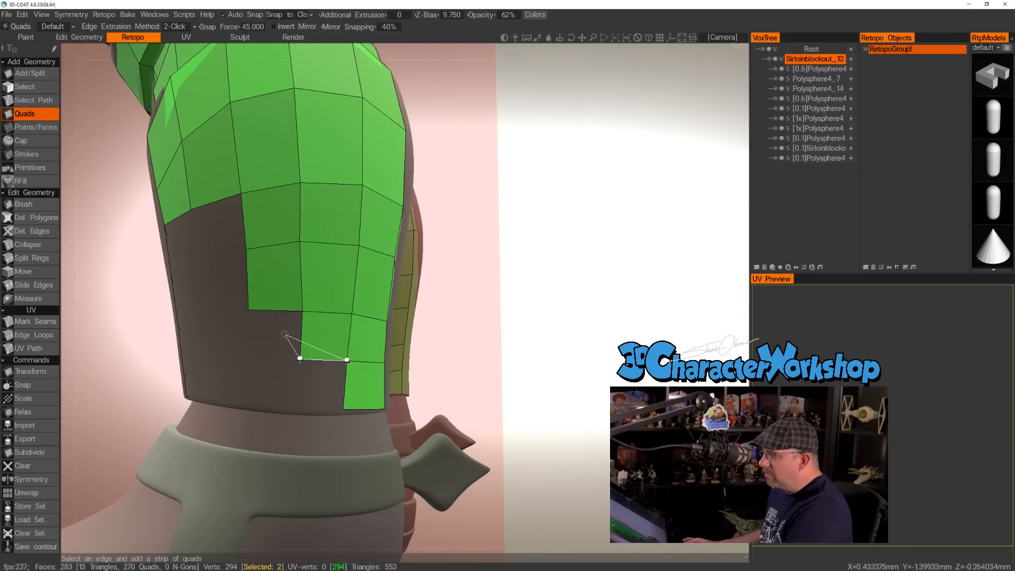
{"action": "left_click", "coordinate": [249, 356]}
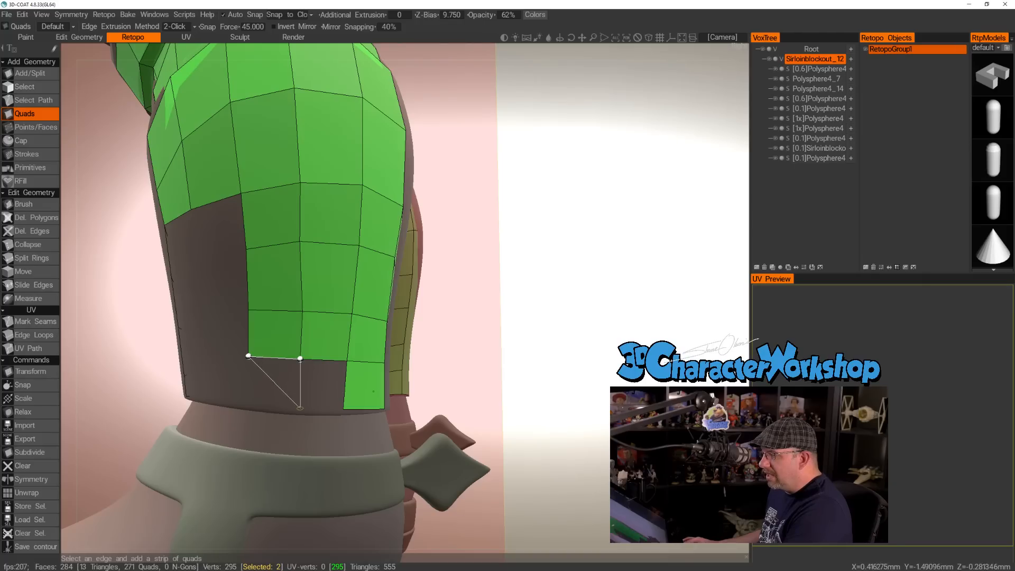
{"action": "left_click", "coordinate": [299, 410]}
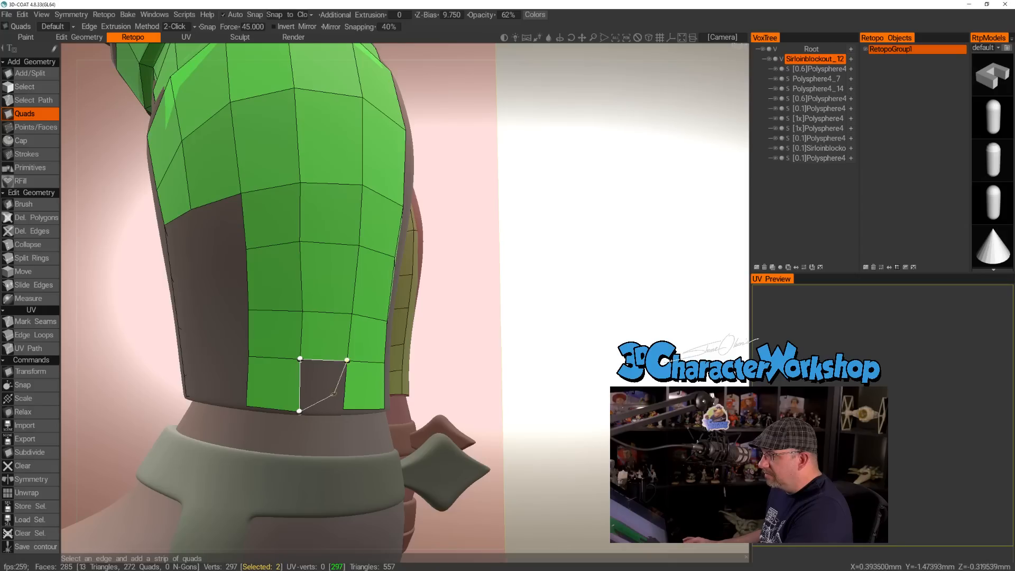
{"action": "left_click", "coordinate": [333, 392]}
Add one more column of four quads inside the remaining gap, from the upper mesh down to the bottom rim.
{"action": "left_click_drag", "start_coordinate": [231, 289], "coordinate": [289, 284], "text": "alt"}
{"action": "middle_click_drag", "start_coordinate": [235, 262], "coordinate": [284, 248], "text": "alt"}
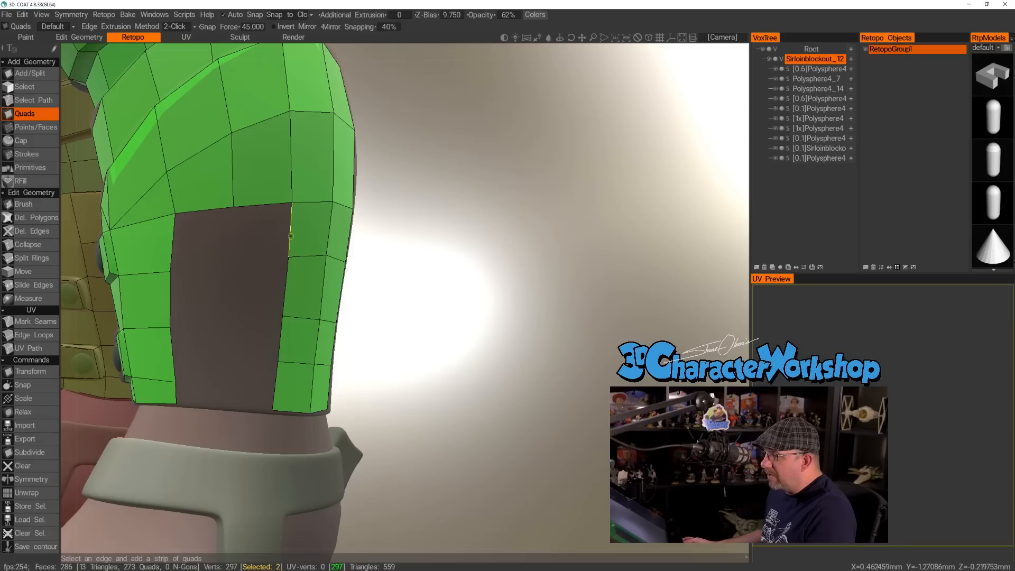
{"action": "left_click", "coordinate": [231, 262]}
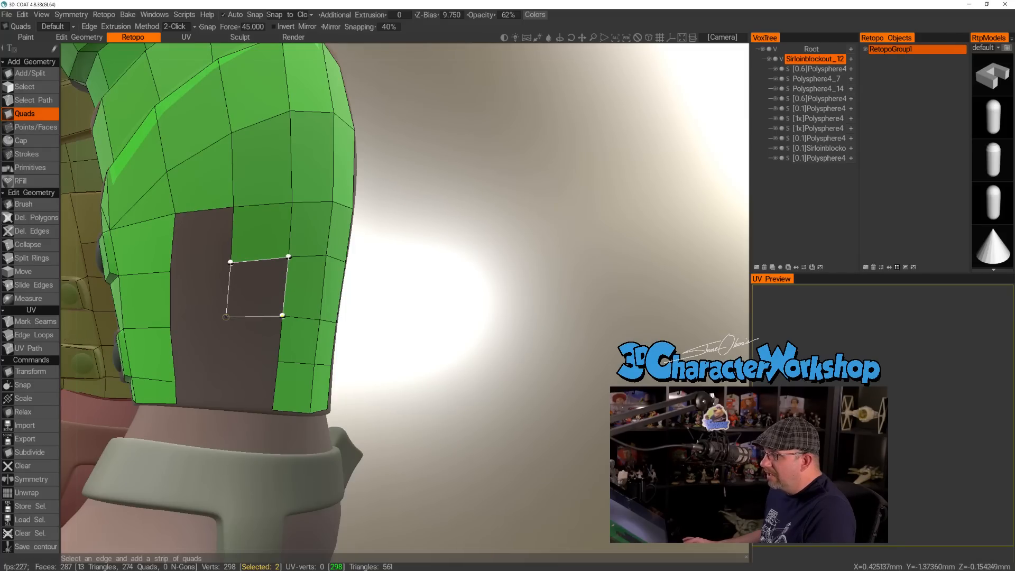
{"action": "left_click", "coordinate": [227, 318]}
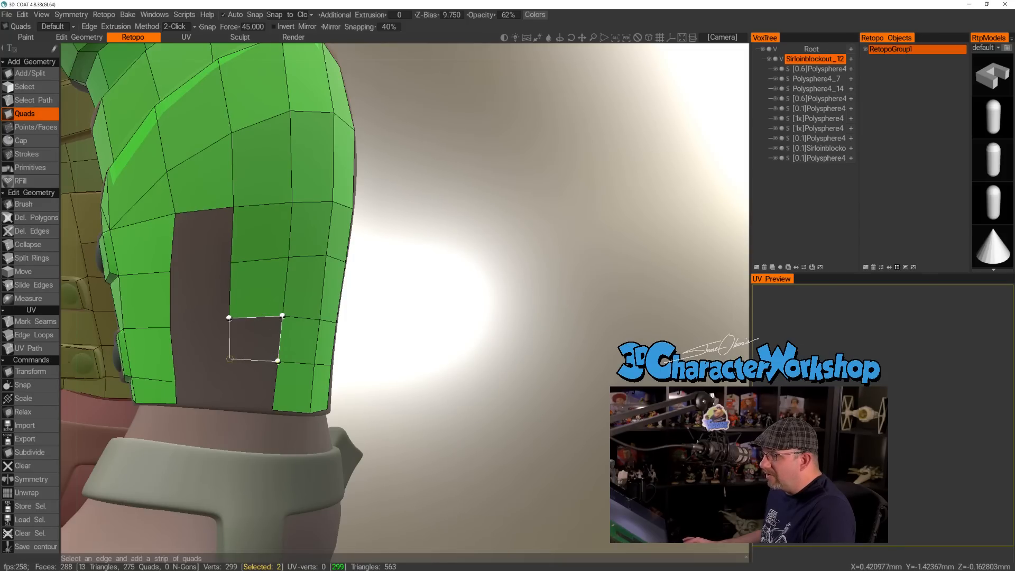
{"action": "left_click", "coordinate": [228, 360]}
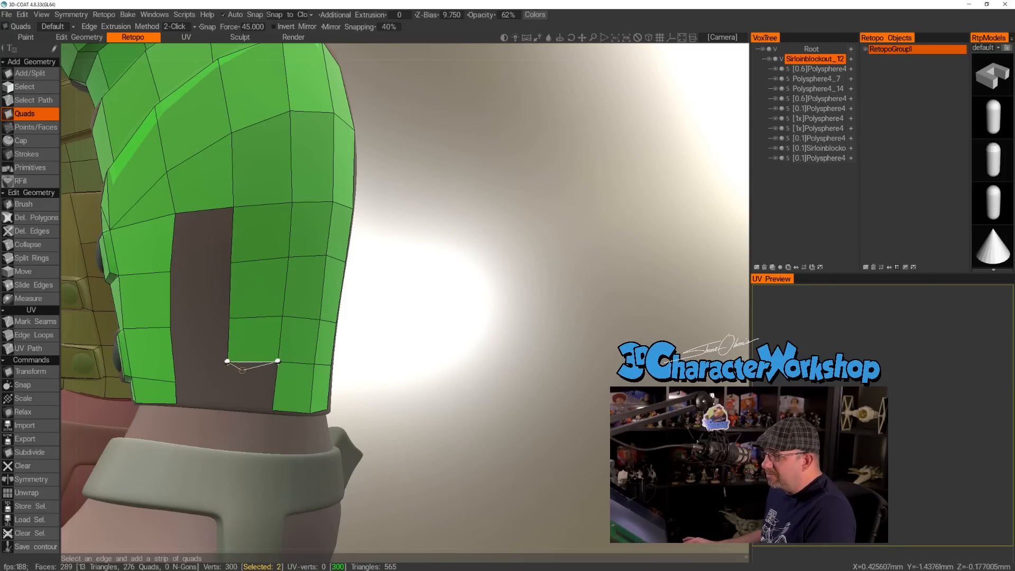
{"action": "left_click", "coordinate": [223, 405]}
{"action": "key", "text": "Escape"}
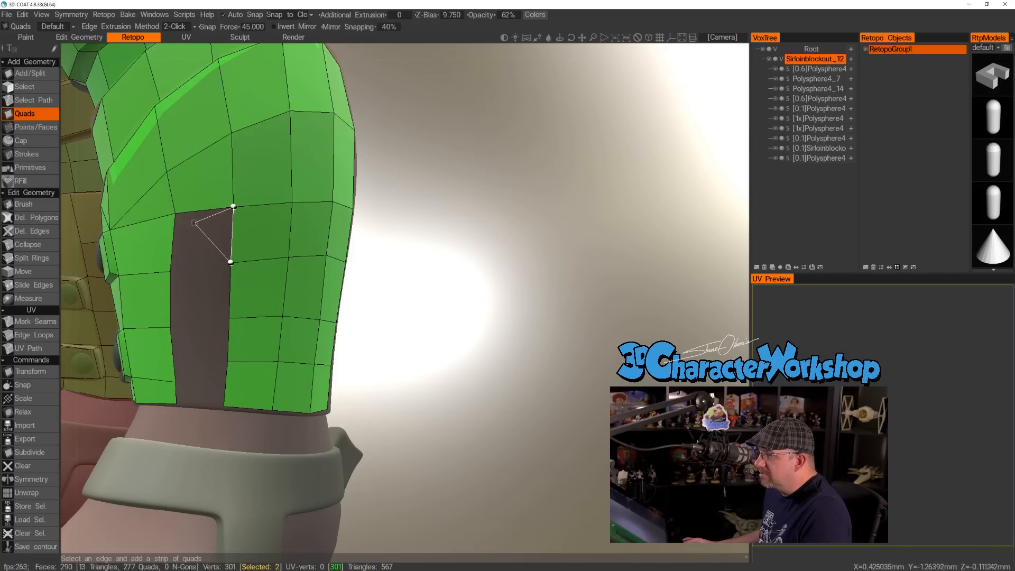
Close the last open strip of the limb with four quads joining the columns on both sides, aligning the lowest row's edge.
{"action": "left_click", "coordinate": [171, 270]}
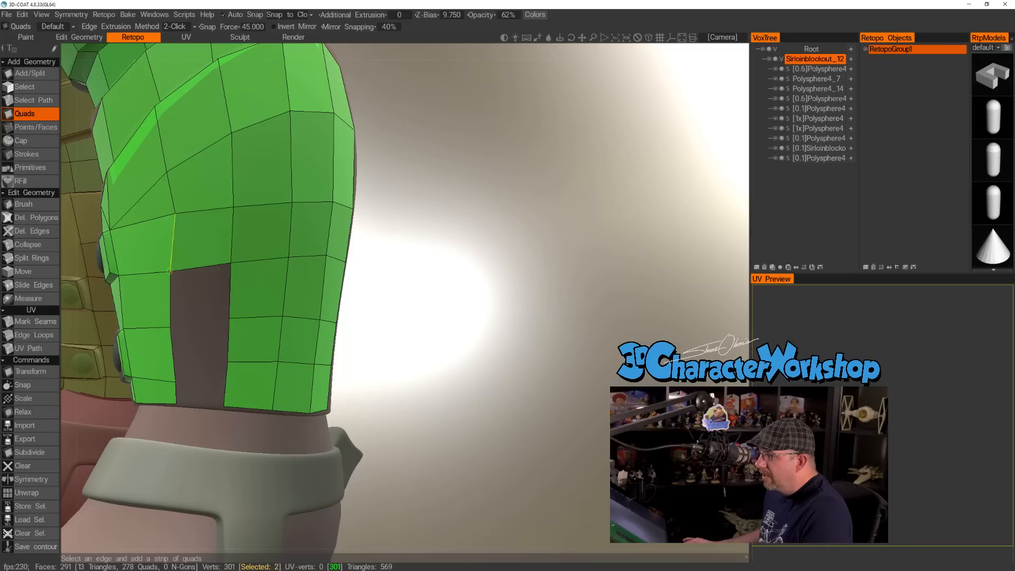
{"action": "left_click", "coordinate": [229, 305]}
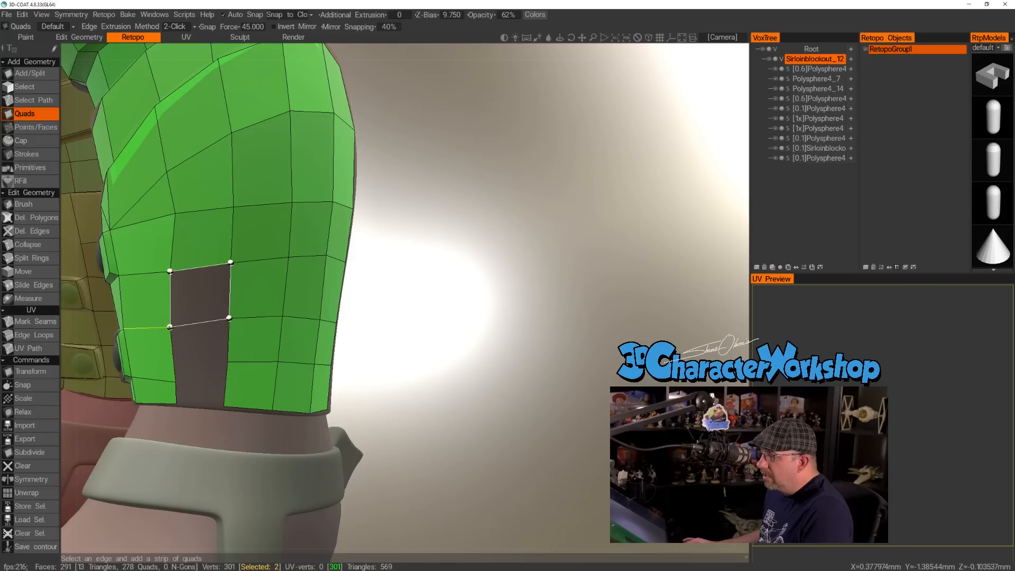
{"action": "left_click", "coordinate": [178, 327]}
{"action": "left_click", "coordinate": [206, 320]}
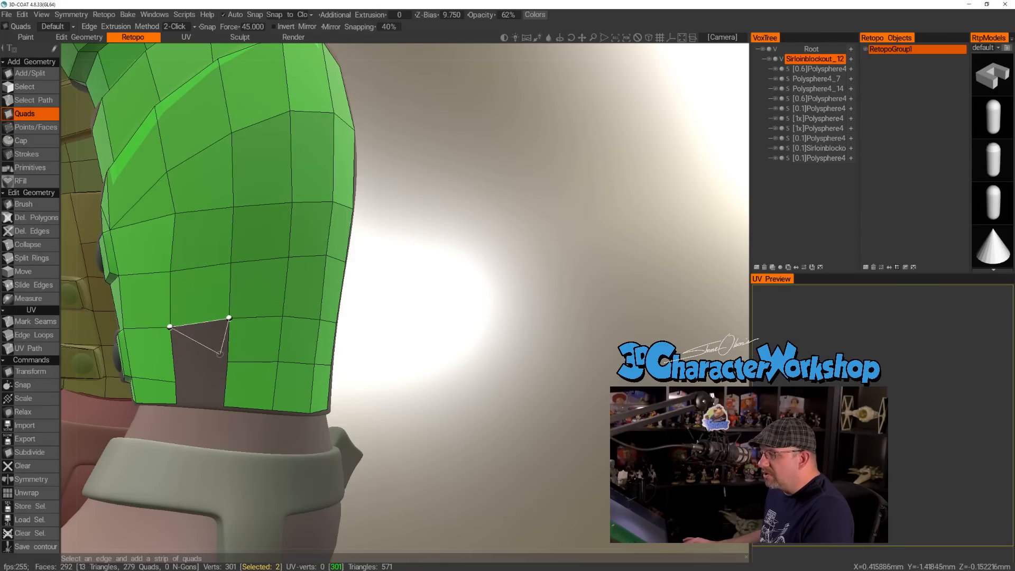
{"action": "left_click", "coordinate": [175, 381]}
{"action": "left_click", "coordinate": [201, 371]}
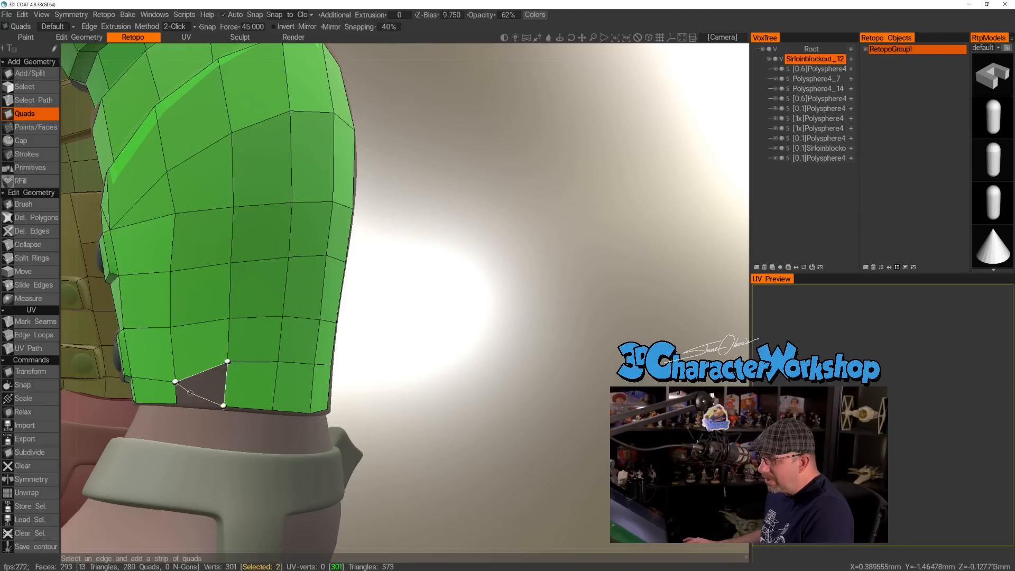
{"action": "left_click", "coordinate": [227, 361]}
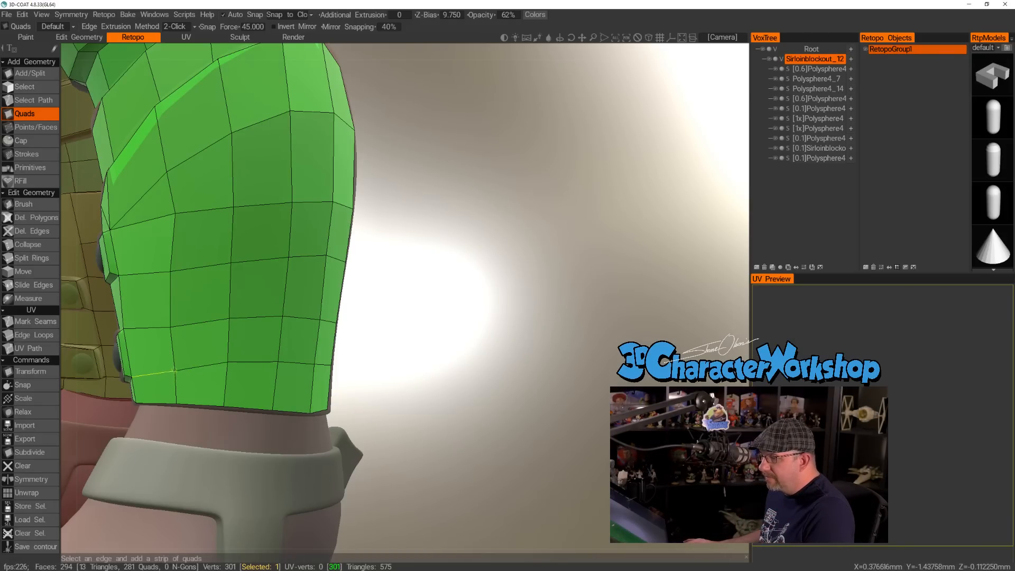
Examine the finished lower-limb mesh from several sides, including the padded front and the bottom rim.
{"action": "right_click_drag", "start_coordinate": [253, 360], "coordinate": [255, 350], "text": "alt"}
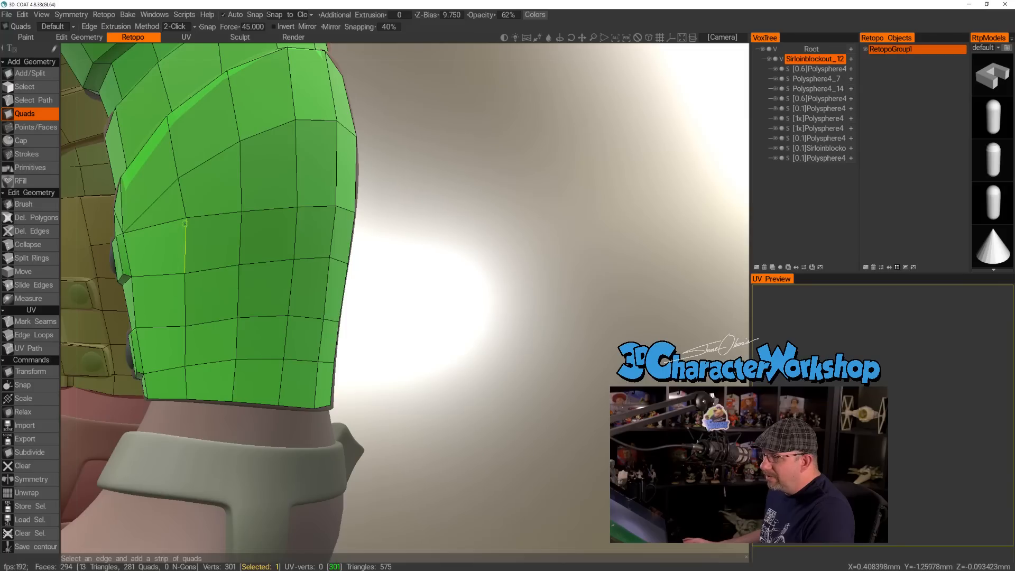
{"action": "right_click_drag", "start_coordinate": [300, 254], "coordinate": [299, 242], "text": "alt"}
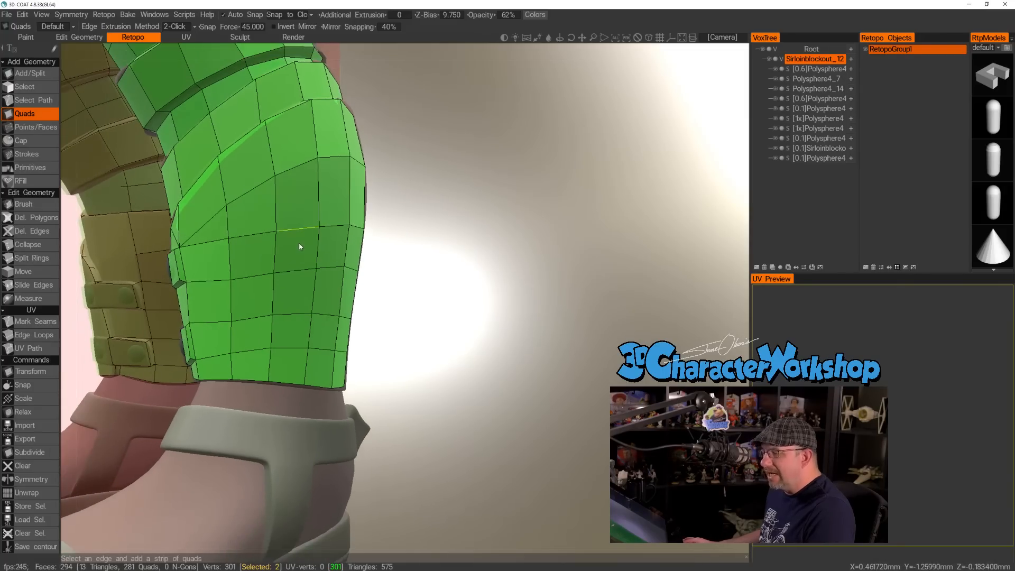
{"action": "left_click_drag", "start_coordinate": [279, 269], "coordinate": [275, 276], "text": "alt"}
{"action": "right_click_drag", "start_coordinate": [275, 276], "coordinate": [262, 272], "text": "alt"}
{"action": "left_click_drag", "start_coordinate": [269, 288], "coordinate": [256, 314], "text": "alt"}
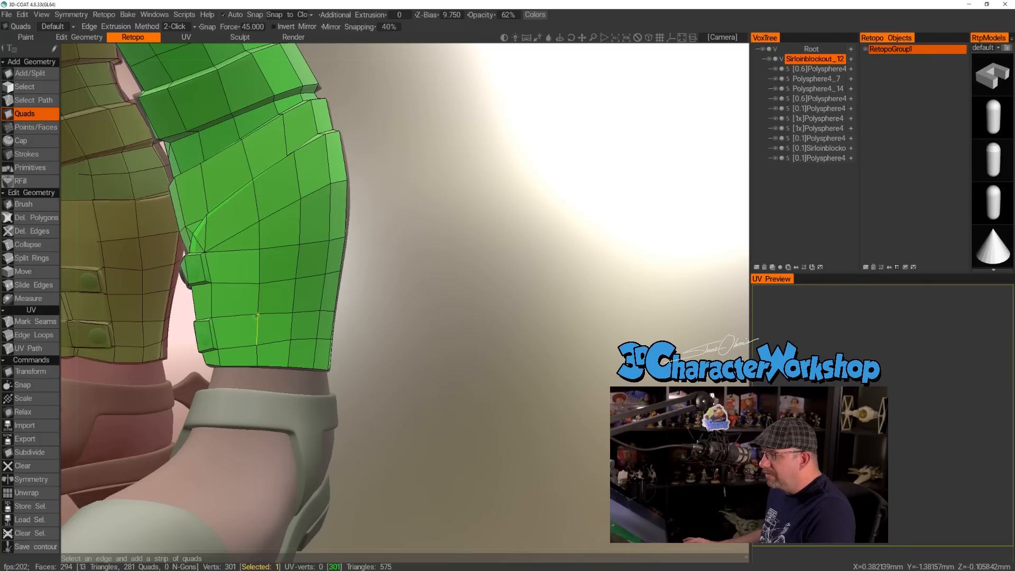
{"action": "right_click_drag", "start_coordinate": [263, 281], "coordinate": [288, 299], "text": "alt"}
{"action": "left_click_drag", "start_coordinate": [287, 299], "coordinate": [394, 281], "text": "alt"}
{"action": "left_click_drag", "start_coordinate": [258, 336], "coordinate": [335, 326], "text": "alt"}
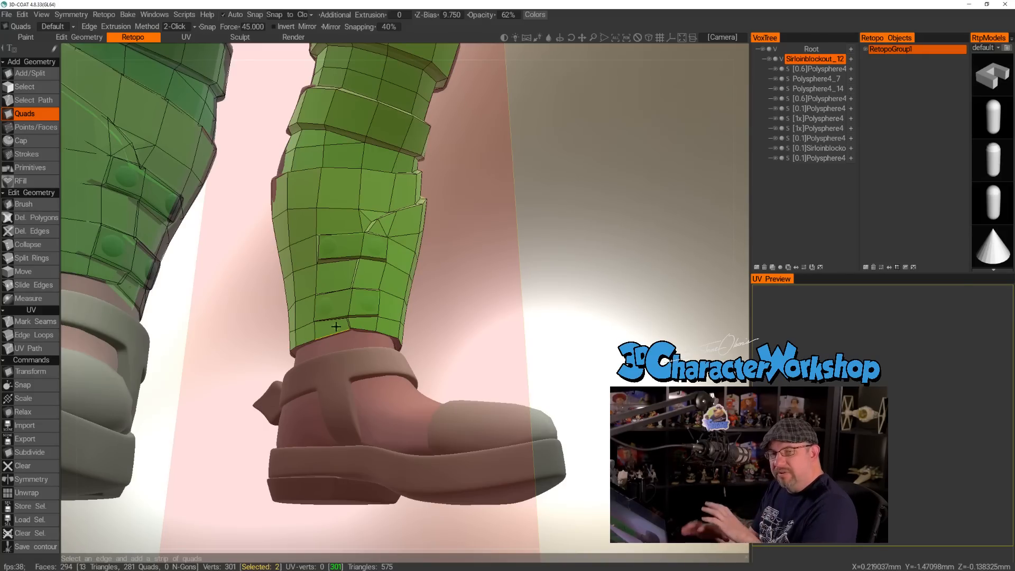
{"action": "scroll", "coordinate": [337, 321], "scroll_direction": "up", "scroll_amount": 5}
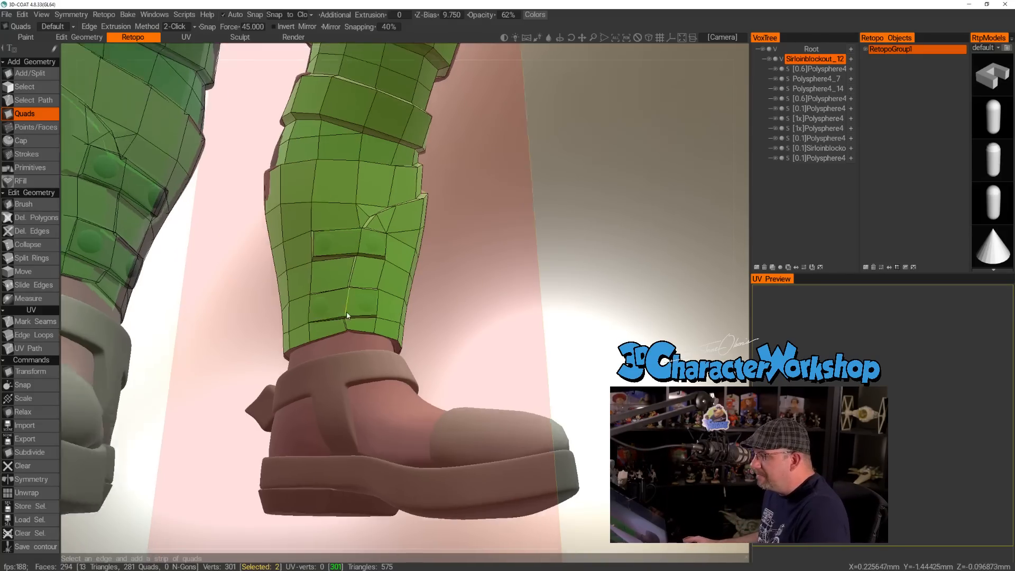
{"action": "scroll", "coordinate": [335, 342], "scroll_direction": "down", "scroll_amount": 3}
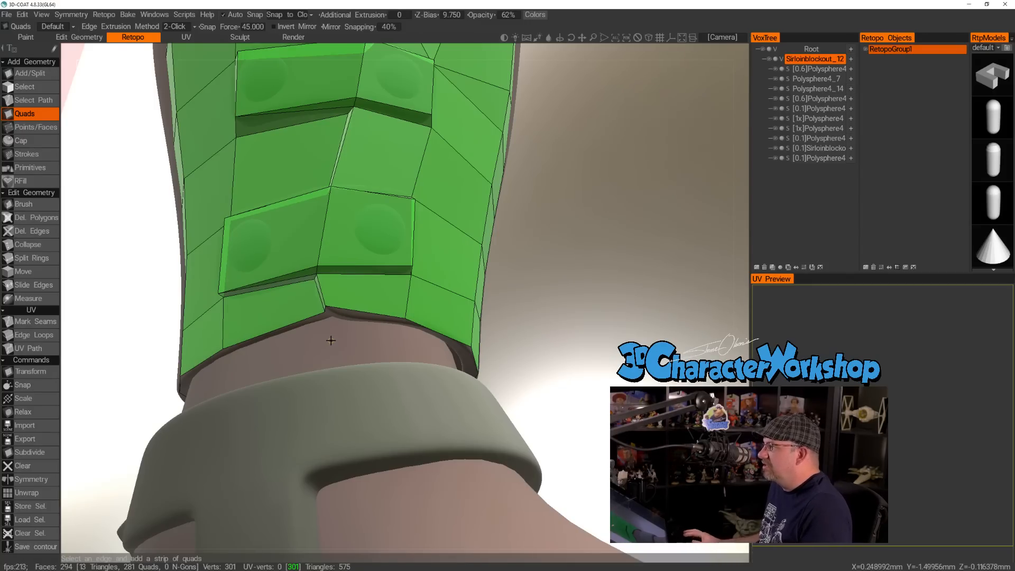
Add a narrow quad under the rim below the lower pad, and extend a quad from it down the ankle to the shoe strap.
{"action": "left_click_drag", "start_coordinate": [307, 361], "coordinate": [337, 360], "text": "alt"}
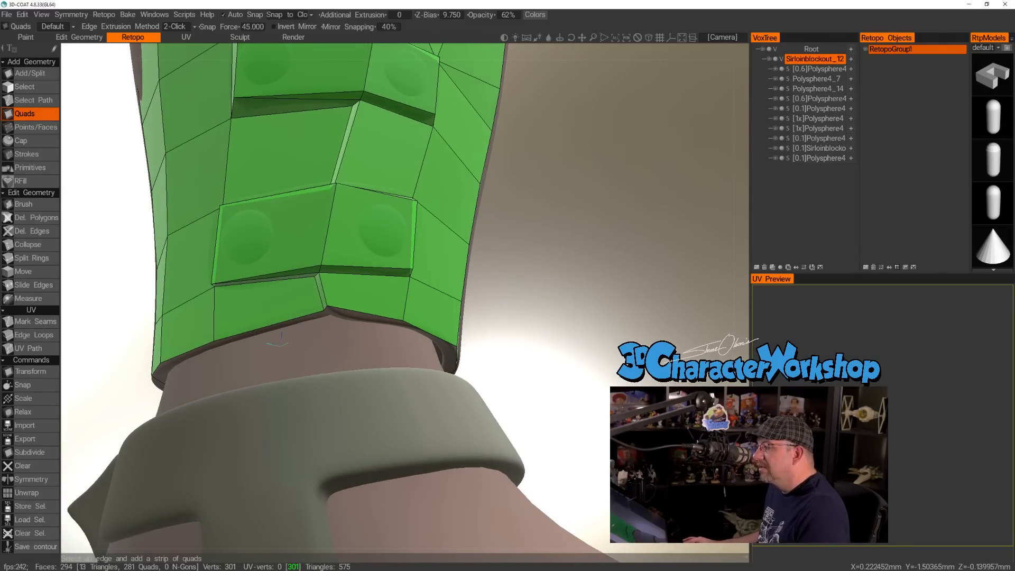
{"action": "right_click_drag", "start_coordinate": [281, 343], "coordinate": [295, 344], "text": "alt"}
{"action": "middle_click_drag", "start_coordinate": [295, 344], "coordinate": [309, 340], "text": "alt"}
{"action": "left_click", "coordinate": [307, 333]}
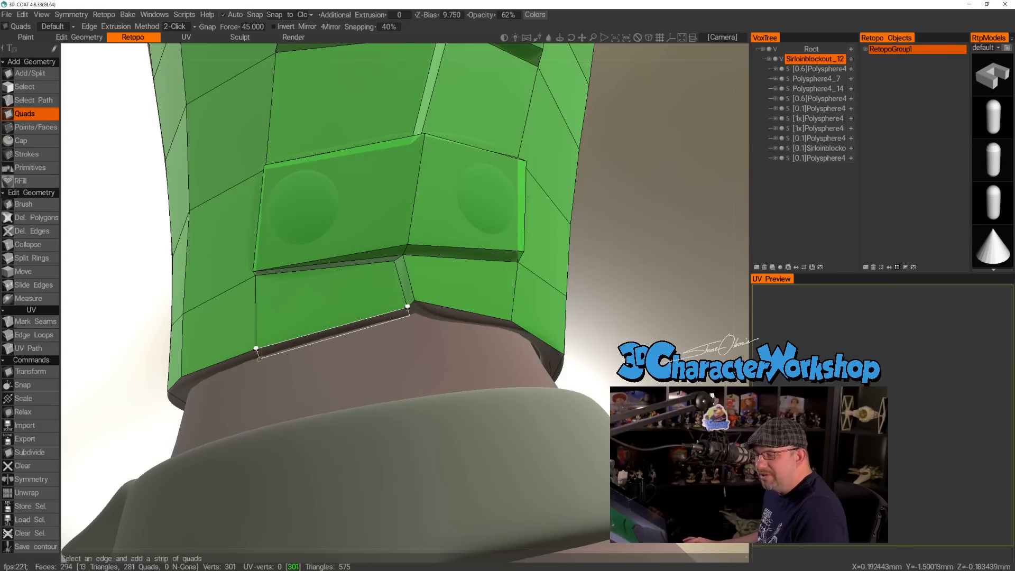
{"action": "left_click", "coordinate": [261, 358]}
{"action": "left_click_drag", "start_coordinate": [340, 365], "coordinate": [416, 404], "text": "alt"}
{"action": "left_click", "coordinate": [426, 418]}
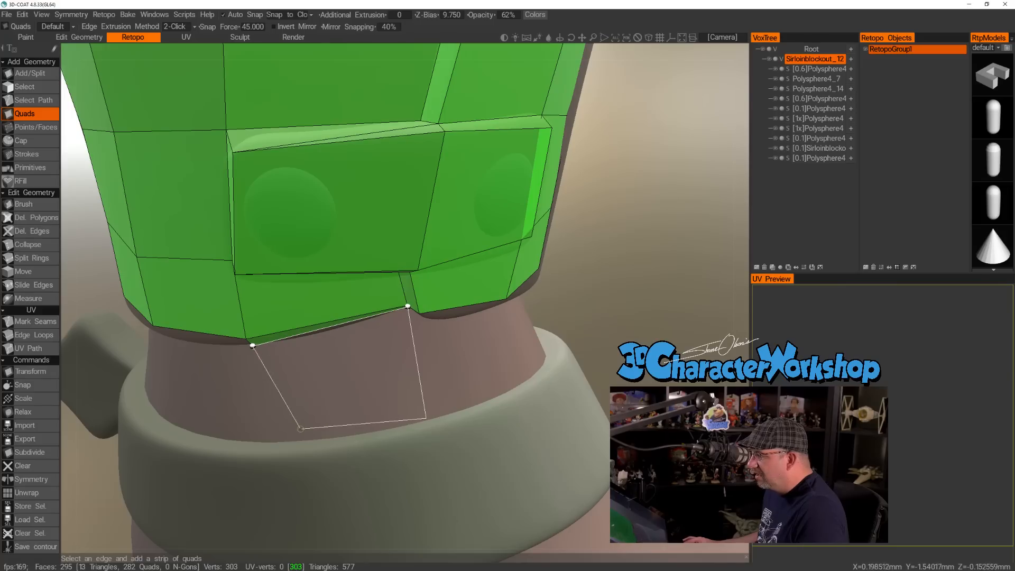
{"action": "left_click", "coordinate": [261, 439]}
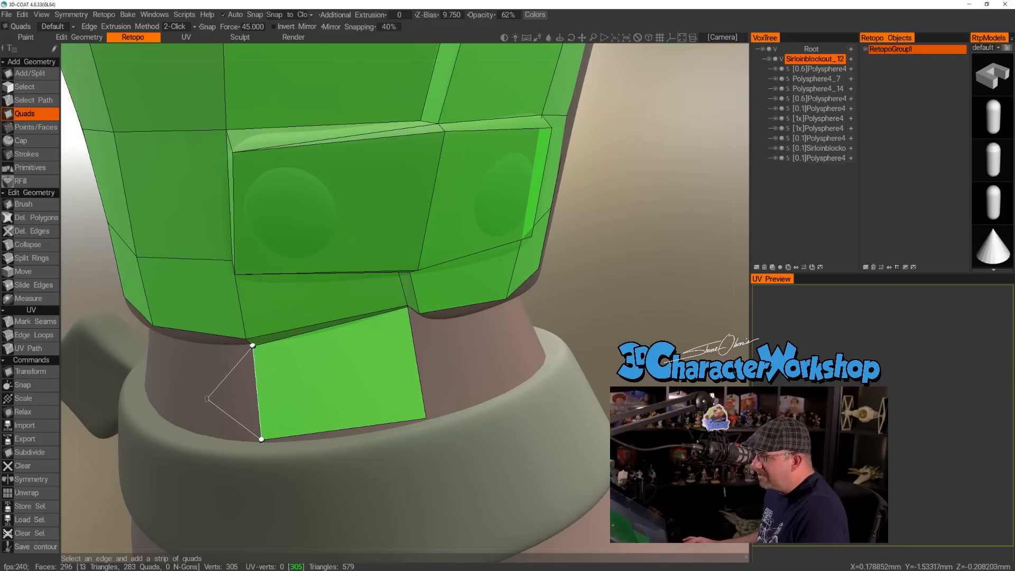
Add the neighbouring ankle quad down to the strap and bridge its upper edge to the rim with a narrow quad.
{"action": "left_click_drag", "start_coordinate": [209, 399], "coordinate": [291, 373], "text": "alt"}
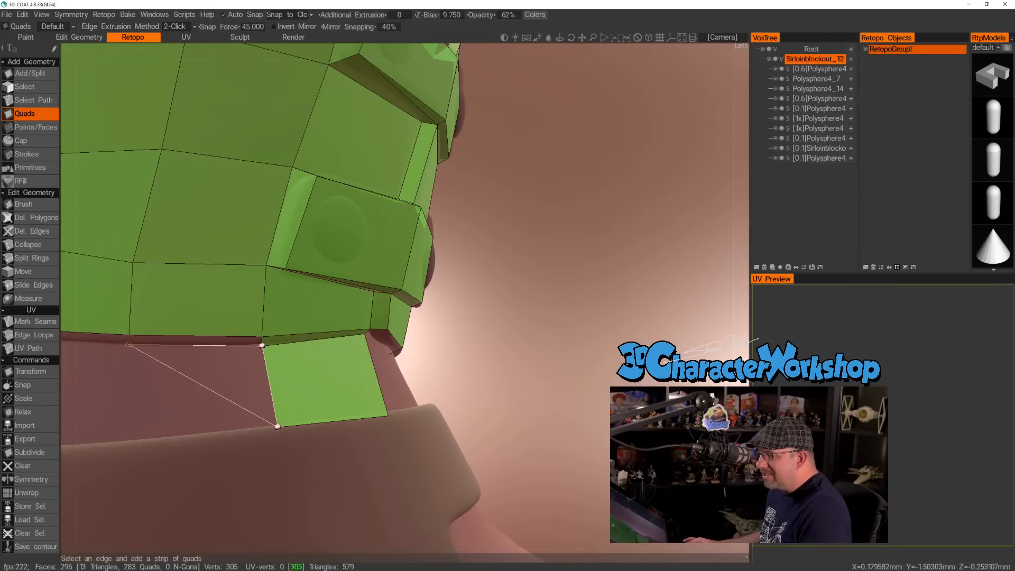
{"action": "left_click_drag", "start_coordinate": [144, 374], "coordinate": [181, 364], "text": "alt"}
{"action": "left_click", "coordinate": [134, 435]}
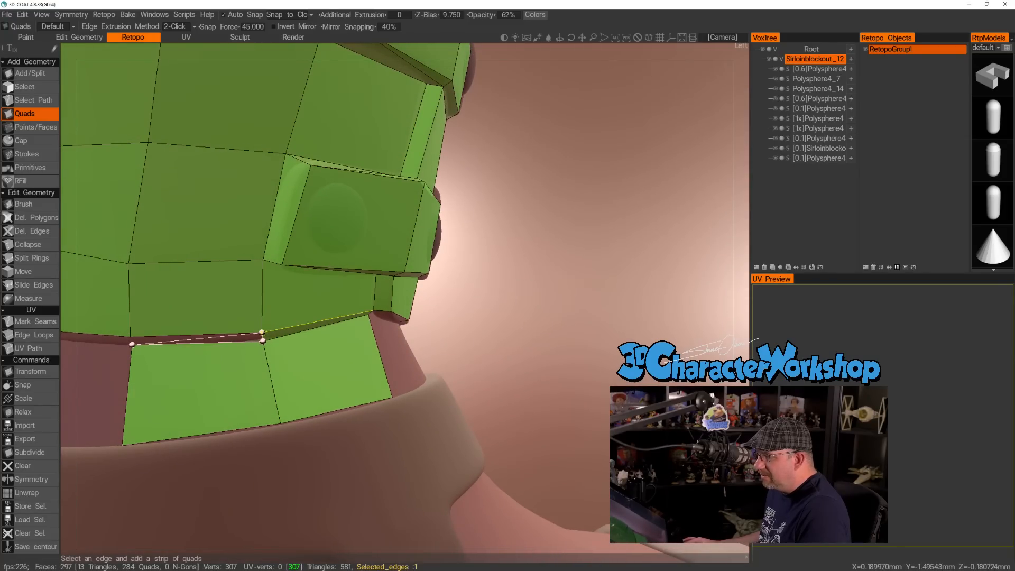
{"action": "left_click", "coordinate": [130, 337]}
{"action": "left_click_drag", "start_coordinate": [319, 316], "coordinate": [386, 349], "text": "alt"}
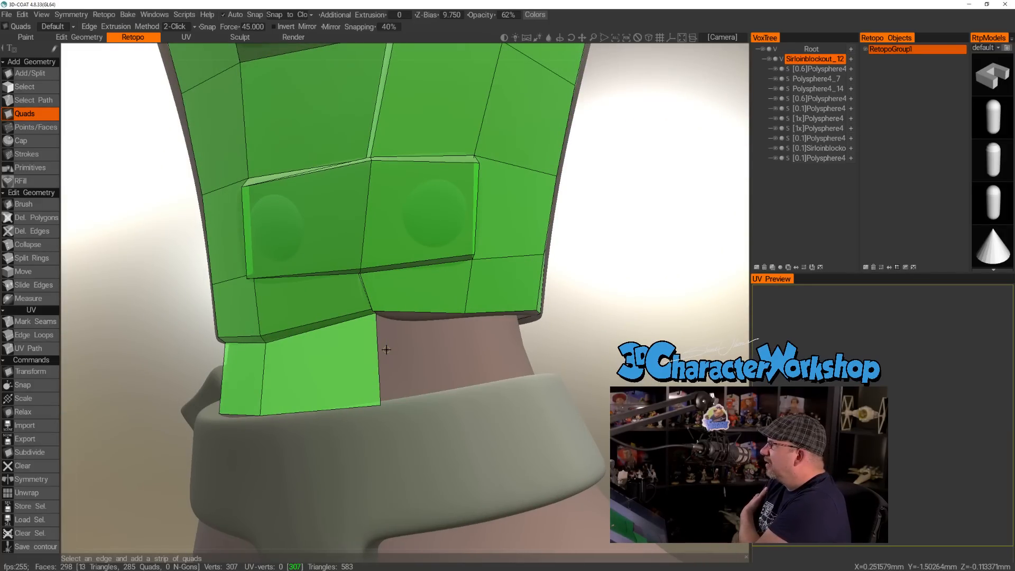
{"action": "mouse_move", "coordinate": [440, 343]}
{"action": "left_mouse_down", "text": "alt"}
{"action": "mouse_move", "coordinate": [459, 331]}
{"action": "mouse_move", "coordinate": [431, 326]}
{"action": "left_mouse_up", "text": "alt"}
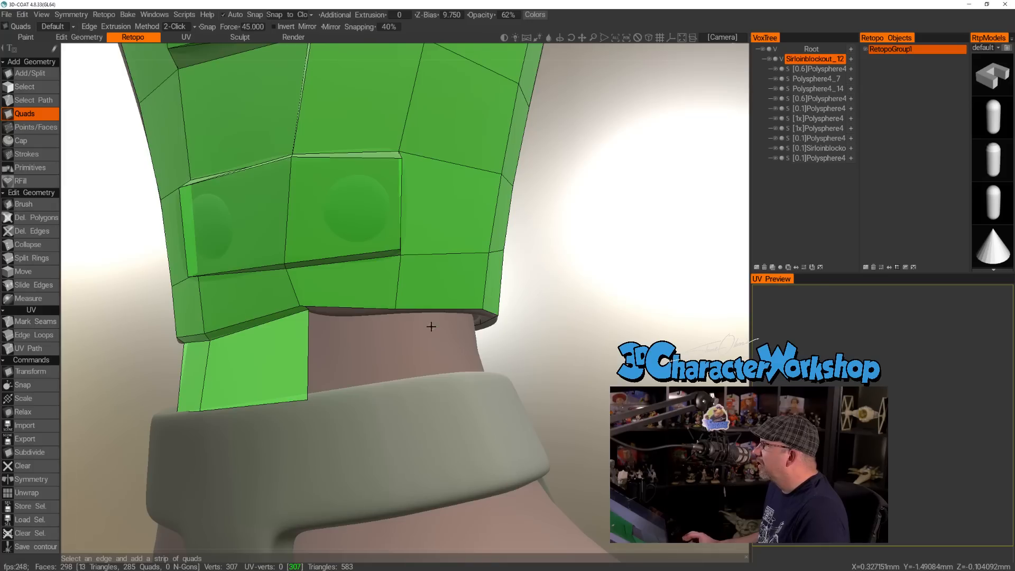
Fill the small triangular gap at the ankle quad's upper corner and add a narrow quad under the adjoining rim edge.
{"action": "left_click", "coordinate": [444, 310]}
{"action": "left_click_drag", "start_coordinate": [444, 309], "coordinate": [468, 303], "text": "alt"}
{"action": "middle_click_drag", "start_coordinate": [466, 310], "coordinate": [427, 293], "text": "alt"}
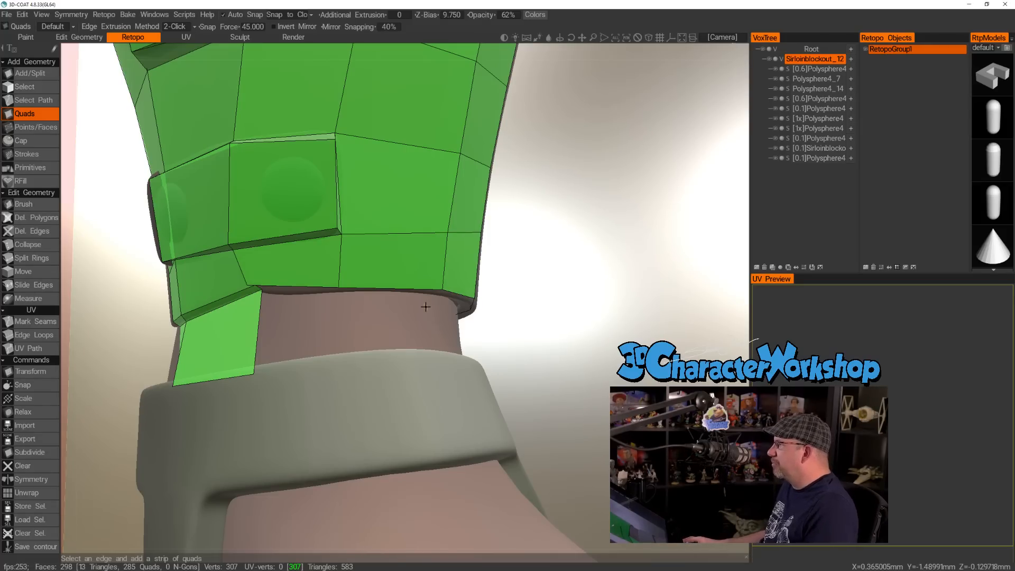
{"action": "left_click_drag", "start_coordinate": [359, 364], "coordinate": [382, 324], "text": "alt"}
{"action": "right_click_drag", "start_coordinate": [272, 333], "coordinate": [312, 338], "text": "alt"}
{"action": "left_click_drag", "start_coordinate": [227, 344], "coordinate": [319, 353], "text": "alt"}
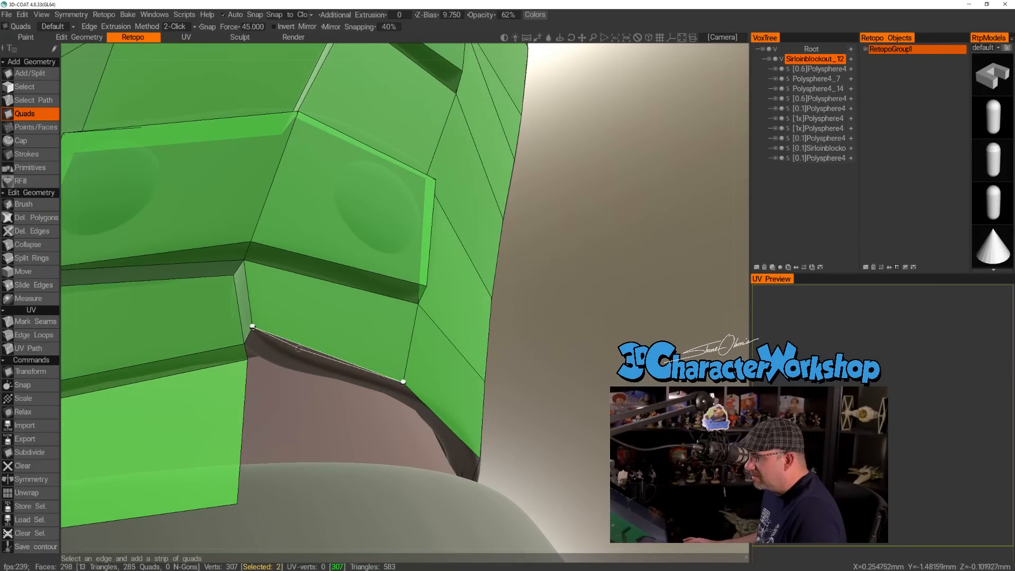
{"action": "left_click", "coordinate": [244, 343]}
{"action": "left_click_drag", "start_coordinate": [290, 371], "coordinate": [292, 360], "text": "alt"}
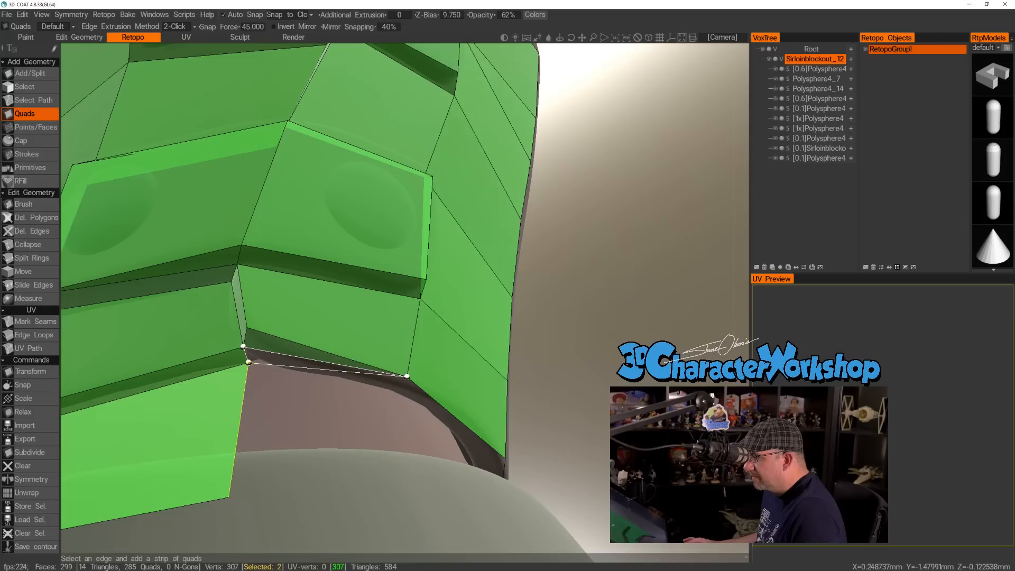
{"action": "left_click", "coordinate": [400, 394]}
{"action": "left_click_drag", "start_coordinate": [400, 394], "coordinate": [354, 460], "text": "alt"}
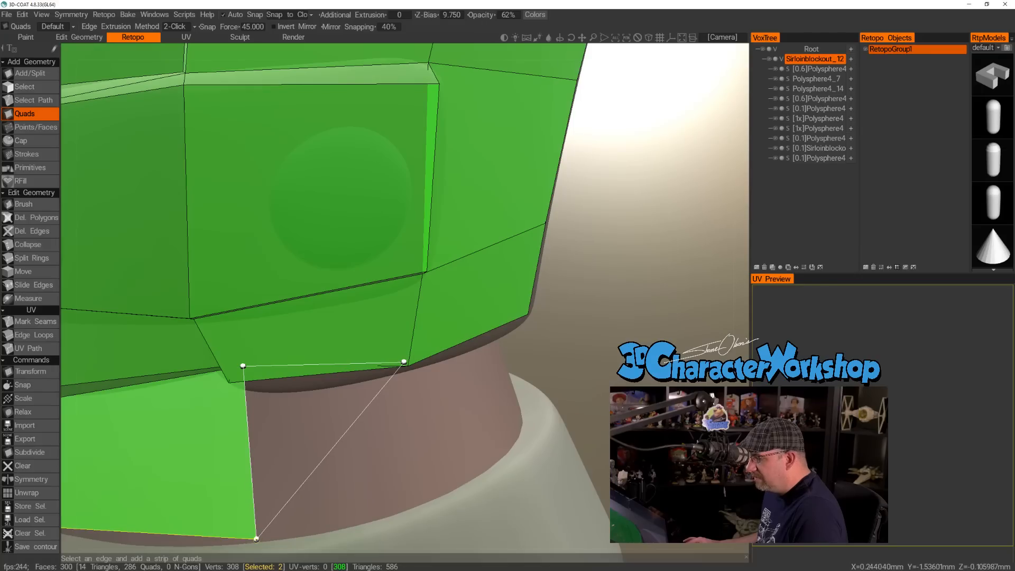
Extend the next ankle quad from the open side edge, between the rim and the shoe strap.
{"action": "left_click", "coordinate": [417, 503]}
{"action": "left_click_drag", "start_coordinate": [417, 503], "coordinate": [446, 395], "text": "alt"}
{"action": "left_click", "coordinate": [442, 438]}
{"action": "left_click_drag", "start_coordinate": [442, 438], "coordinate": [441, 342], "text": "alt"}
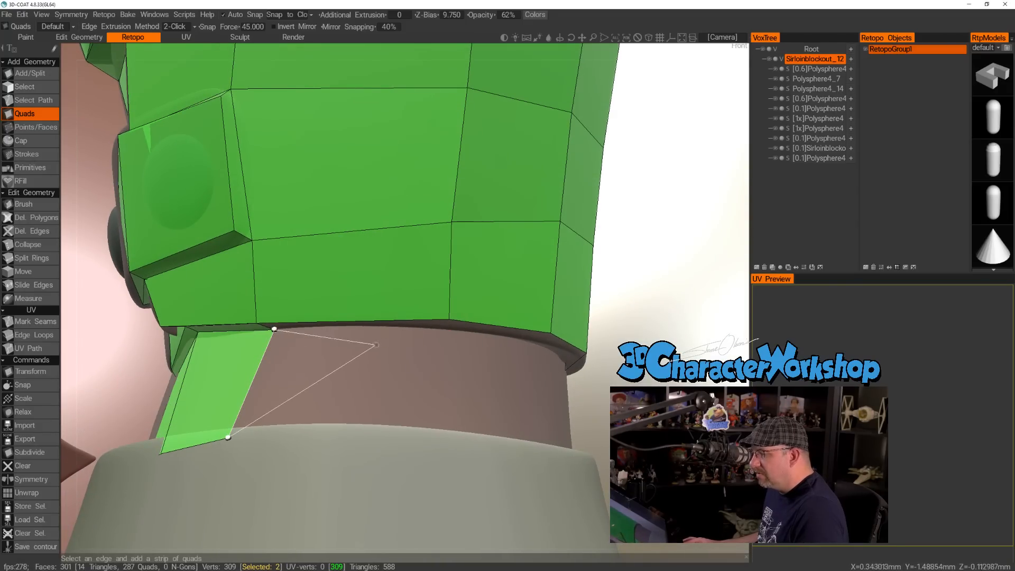
{"action": "left_click", "coordinate": [449, 320]}
{"action": "left_click_drag", "start_coordinate": [439, 387], "coordinate": [379, 342], "text": "alt"}
{"action": "left_click", "coordinate": [443, 443]}
{"action": "key", "text": "ctrl+z"}
Using Points/Faces, place a point beneath the next rim vertex and fill the narrow quad under the rim.
{"action": "left_click", "coordinate": [35, 126]}
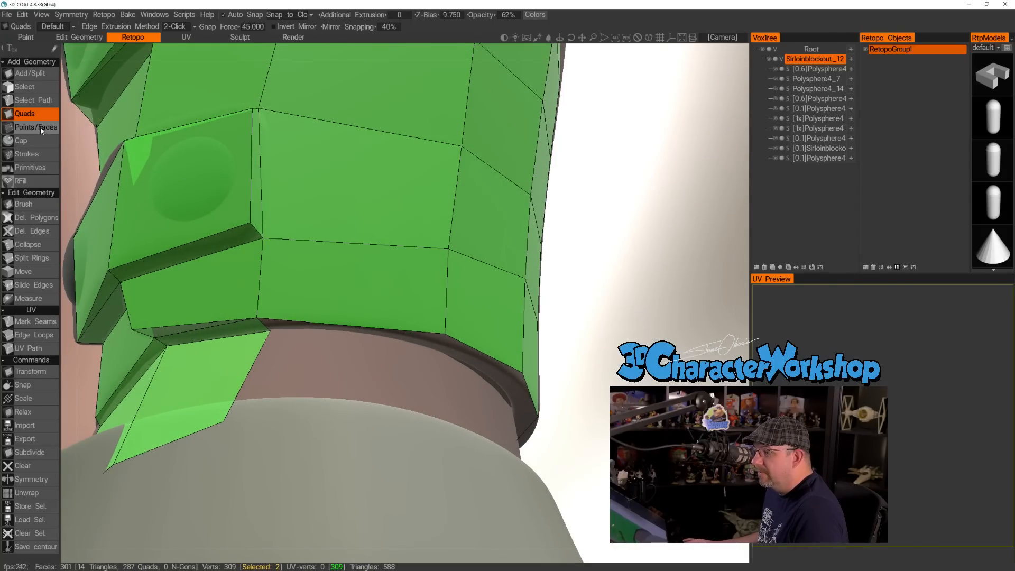
{"action": "left_click", "coordinate": [436, 351]}
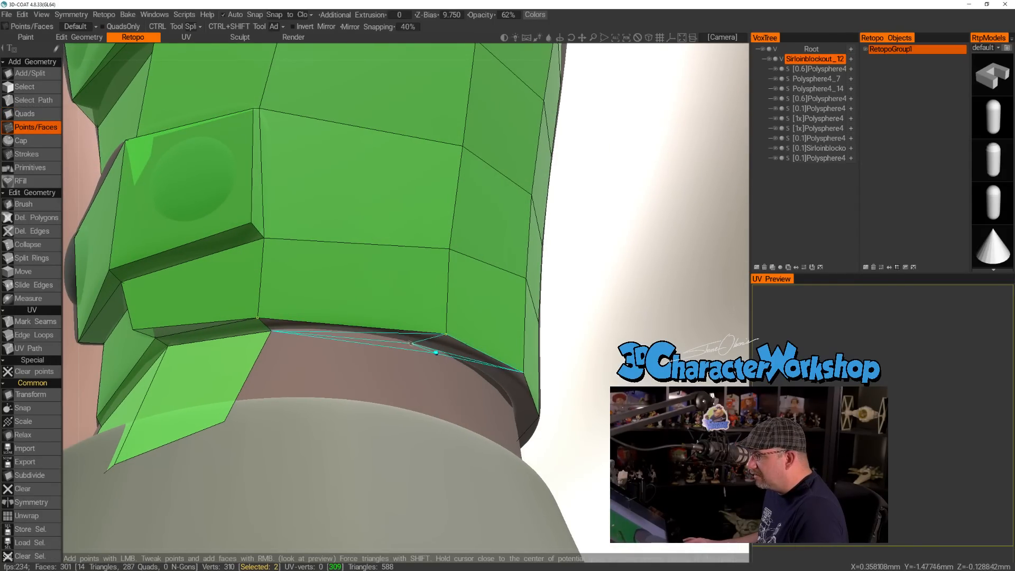
{"action": "right_click", "coordinate": [397, 345]}
{"action": "left_click_drag", "start_coordinate": [394, 363], "coordinate": [358, 385], "text": "alt"}
{"action": "key", "text": "ctrl+z"}
{"action": "left_click_drag", "start_coordinate": [459, 365], "coordinate": [431, 391], "text": "alt"}
{"action": "left_click", "coordinate": [433, 358]}
{"action": "key", "text": "ctrl+z"}
{"action": "key", "text": "ctrl+z"}
{"action": "left_click", "coordinate": [424, 396]}
{"action": "right_click", "coordinate": [361, 373]}
Place a point at the strap's upper edge and fill the ankle quad below the new narrow quad.
{"action": "left_click_drag", "start_coordinate": [361, 373], "coordinate": [428, 471], "text": "alt"}
{"action": "left_click", "coordinate": [411, 483]}
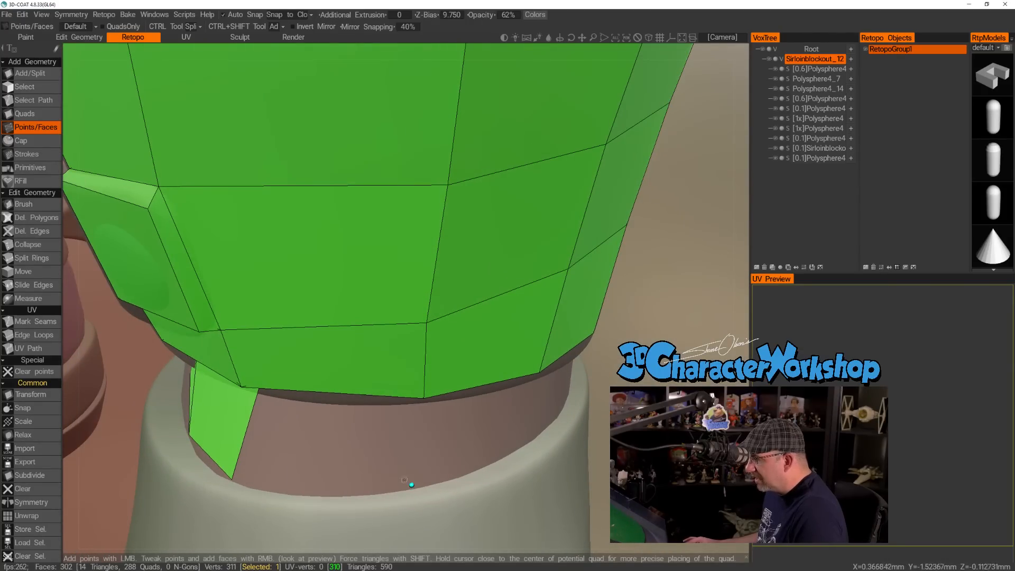
{"action": "left_click_drag", "start_coordinate": [362, 455], "coordinate": [387, 413], "text": "alt"}
{"action": "right_click", "coordinate": [335, 432]}
Place a point under the following rim vertex on the outer side and fill the narrow quad to it.
{"action": "left_click_drag", "start_coordinate": [466, 440], "coordinate": [495, 377], "text": "alt"}
{"action": "left_click", "coordinate": [493, 388]}
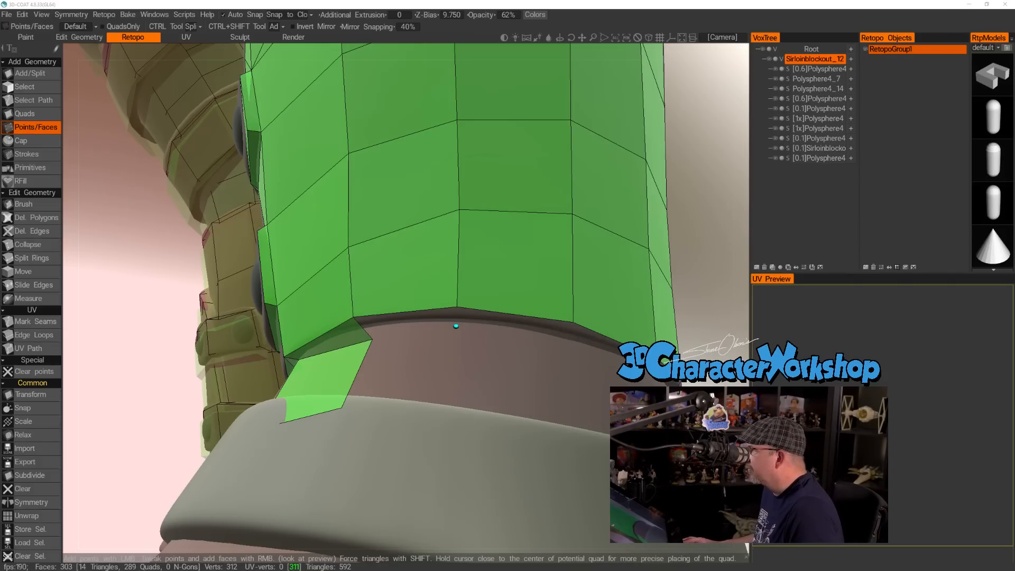
{"action": "left_click_drag", "start_coordinate": [507, 345], "coordinate": [540, 377], "text": "alt"}
{"action": "left_click", "coordinate": [461, 330]}
{"action": "left_click_drag", "start_coordinate": [465, 339], "coordinate": [531, 380], "text": "alt"}
{"action": "right_click", "coordinate": [430, 324]}
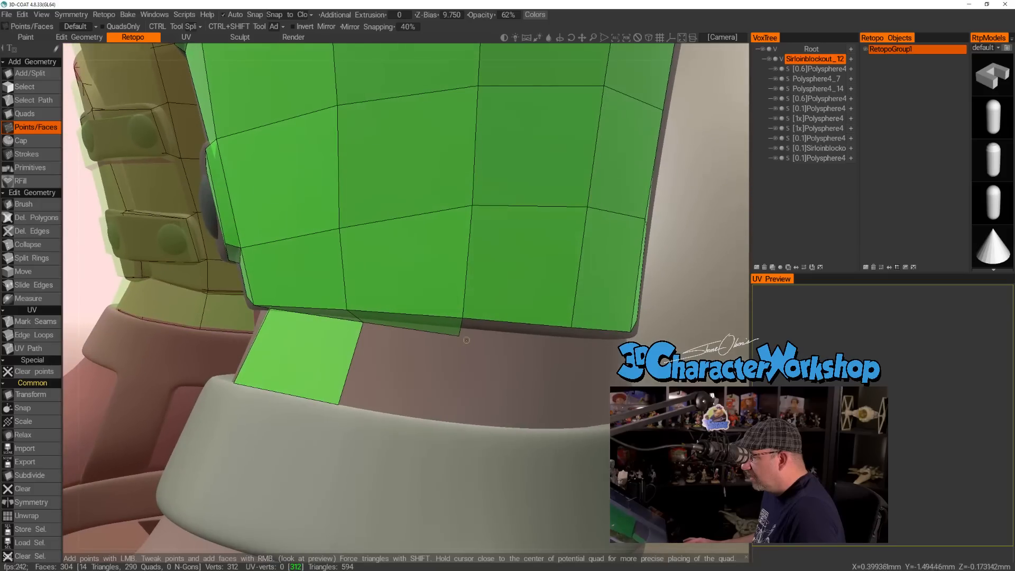
Place points along the rim and strap, then fill two ankle quads and the narrow rim quad above the second.
{"action": "left_click", "coordinate": [460, 333]}
{"action": "left_click_drag", "start_coordinate": [445, 374], "coordinate": [501, 389], "text": "alt"}
{"action": "left_click", "coordinate": [450, 416]}
{"action": "left_click", "coordinate": [499, 397]}
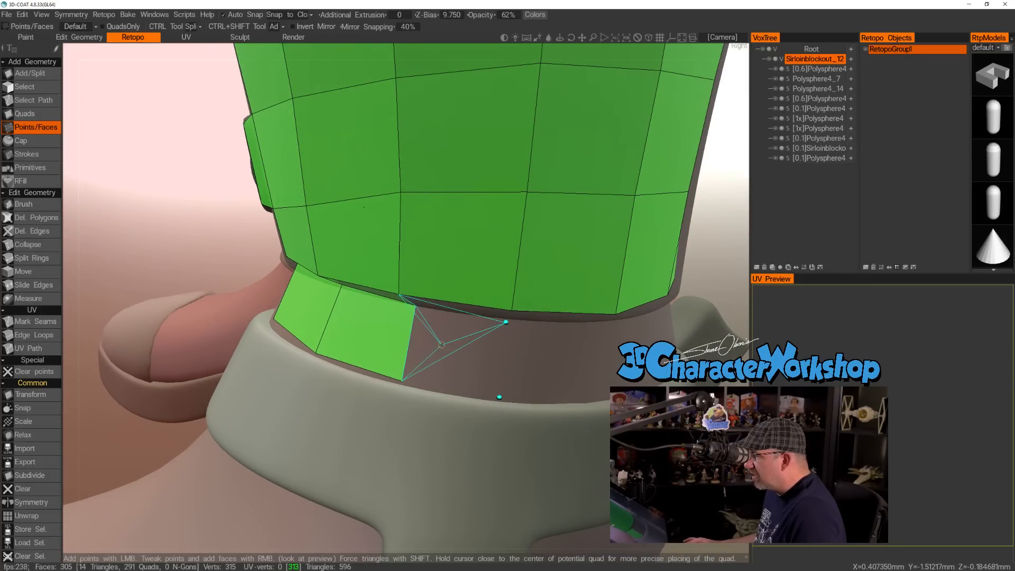
{"action": "right_click", "coordinate": [474, 363]}
{"action": "left_click_drag", "start_coordinate": [474, 363], "coordinate": [428, 297], "text": "alt"}
{"action": "right_click", "coordinate": [474, 310]}
Place two points under the rear rim vertices and fill two more narrow quads beneath the rim.
{"action": "left_click_drag", "start_coordinate": [596, 350], "coordinate": [505, 343], "text": "alt"}
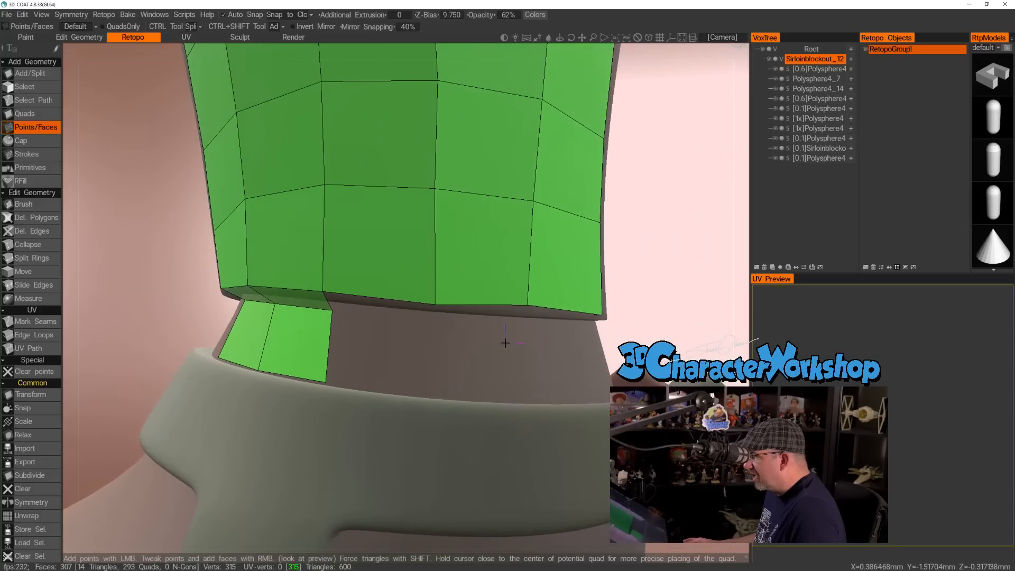
{"action": "left_click", "coordinate": [437, 304]}
{"action": "mouse_move", "coordinate": [438, 327]}
{"action": "left_mouse_down", "text": "alt"}
{"action": "mouse_move", "coordinate": [442, 343]}
{"action": "mouse_move", "coordinate": [435, 319]}
{"action": "left_mouse_up", "text": "alt"}
{"action": "left_click_drag", "start_coordinate": [544, 355], "coordinate": [459, 338], "text": "alt"}
{"action": "left_click", "coordinate": [517, 325]}
{"action": "right_click", "coordinate": [476, 318]}
{"action": "right_click", "coordinate": [373, 310]}
Fill the two ankle quads between those narrow rim quads and the strap.
{"action": "left_click_drag", "start_coordinate": [407, 365], "coordinate": [417, 388], "text": "alt"}
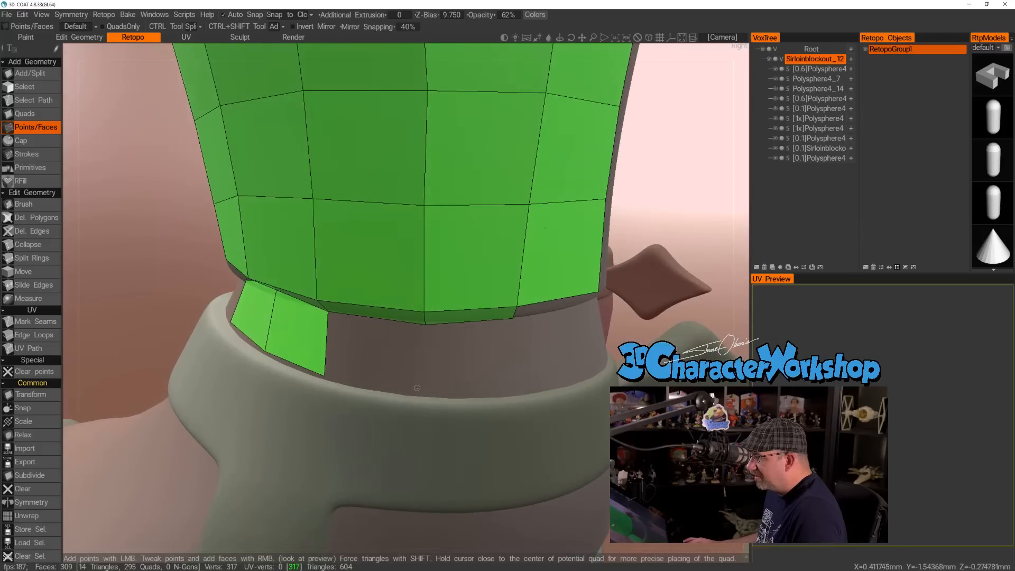
{"action": "right_click", "coordinate": [473, 365]}
{"action": "right_click", "coordinate": [372, 359]}
{"action": "left_click_drag", "start_coordinate": [483, 363], "coordinate": [511, 352], "text": "alt"}
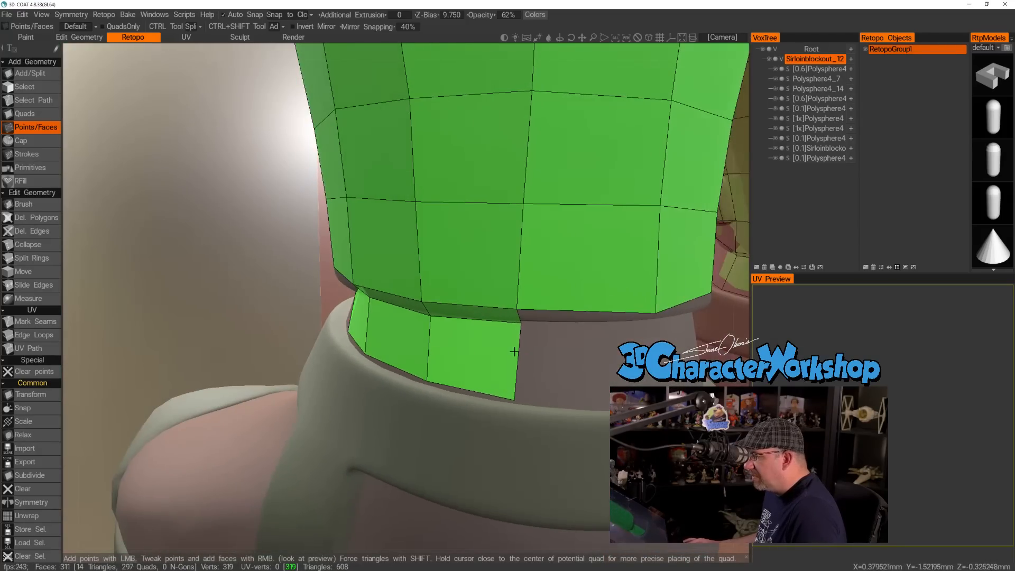
Add the next narrow rim quad at the back of the ankle and the ankle quad below it down to the strap.
{"action": "left_click_drag", "start_coordinate": [612, 374], "coordinate": [511, 389], "text": "alt"}
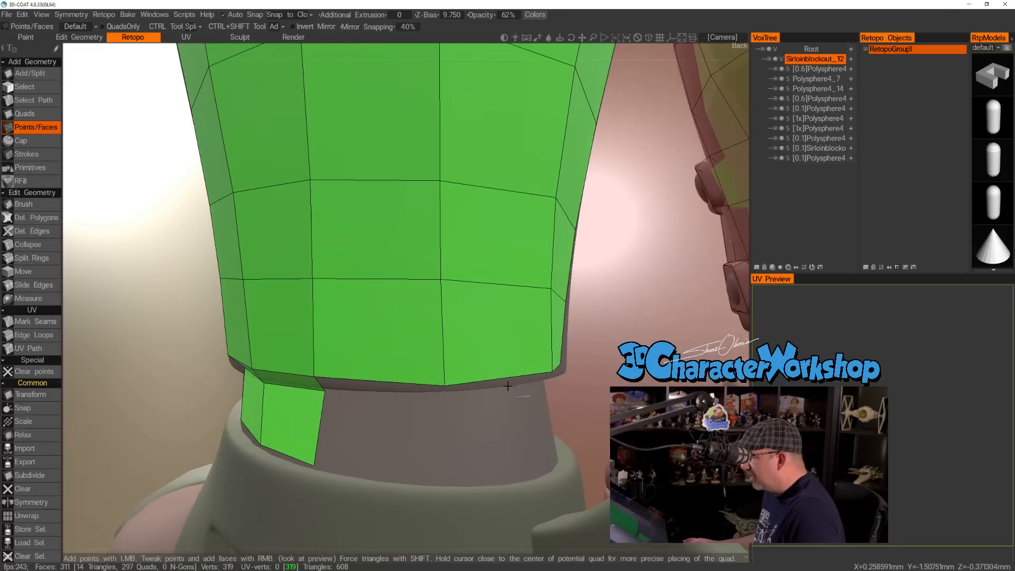
{"action": "right_click_drag", "start_coordinate": [444, 385], "coordinate": [444, 379]}
{"action": "left_click_drag", "start_coordinate": [449, 397], "coordinate": [441, 399], "text": "alt"}
{"action": "left_click", "coordinate": [441, 399]}
{"action": "right_click", "coordinate": [411, 389]}
{"action": "key", "text": "ctrl+z"}
{"action": "right_click", "coordinate": [394, 395]}
{"action": "left_click_drag", "start_coordinate": [423, 423], "coordinate": [450, 430], "text": "alt"}
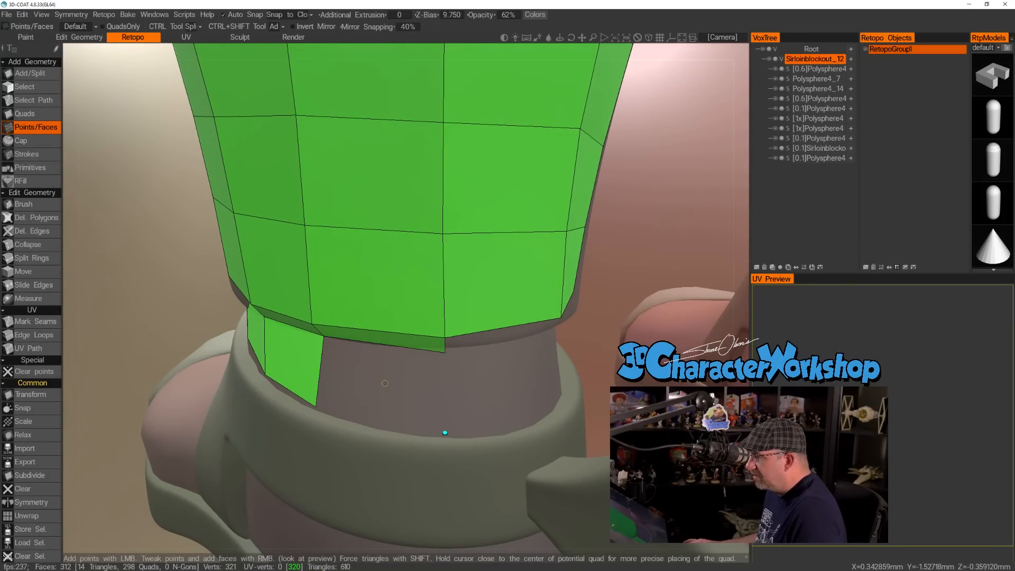
{"action": "right_click", "coordinate": [384, 392]}
Place points on the ankle's inner side and fill the ankle quad and narrow rim quad beside the first ankle strip.
{"action": "left_click_drag", "start_coordinate": [384, 392], "coordinate": [460, 376], "text": "alt"}
{"action": "left_click_drag", "start_coordinate": [590, 369], "coordinate": [437, 421], "text": "alt"}
{"action": "left_click_drag", "start_coordinate": [523, 388], "coordinate": [539, 328], "text": "alt"}
{"action": "left_click", "coordinate": [537, 327]}
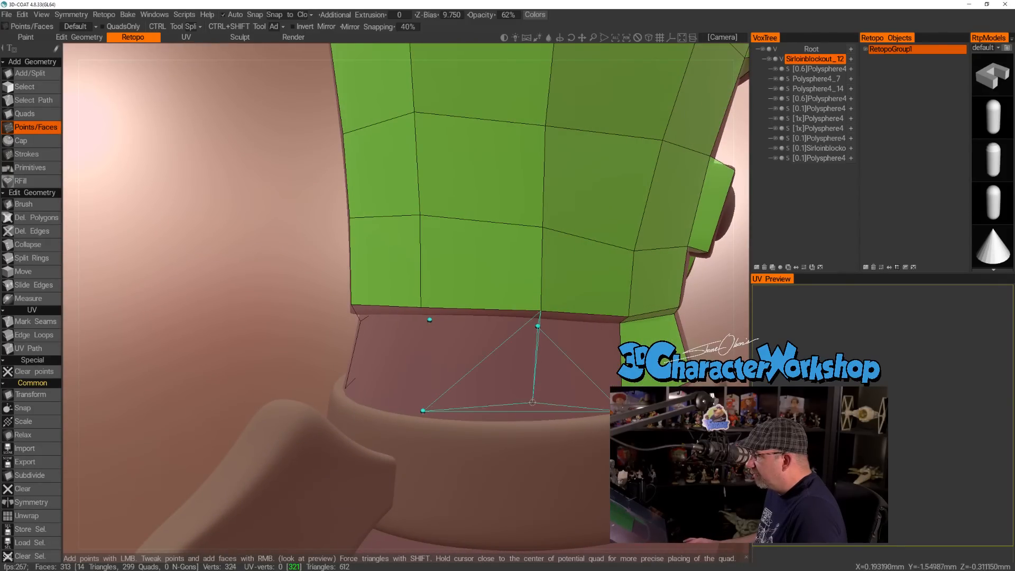
{"action": "left_click", "coordinate": [532, 415]}
{"action": "right_click", "coordinate": [576, 333]}
{"action": "right_click", "coordinate": [575, 319]}
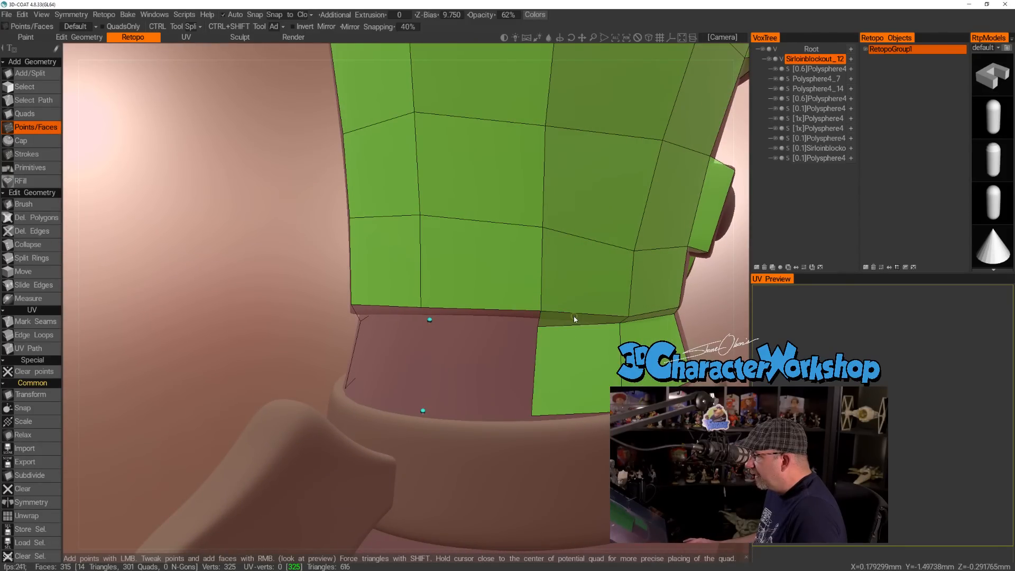
Close the remaining gap around the ankle by filling its last narrow rim quads and ankle quads.
{"action": "right_click", "coordinate": [481, 317]}
{"action": "left_click_drag", "start_coordinate": [468, 363], "coordinate": [370, 328], "text": "alt"}
{"action": "right_click", "coordinate": [499, 376]}
{"action": "right_click", "coordinate": [358, 319]}
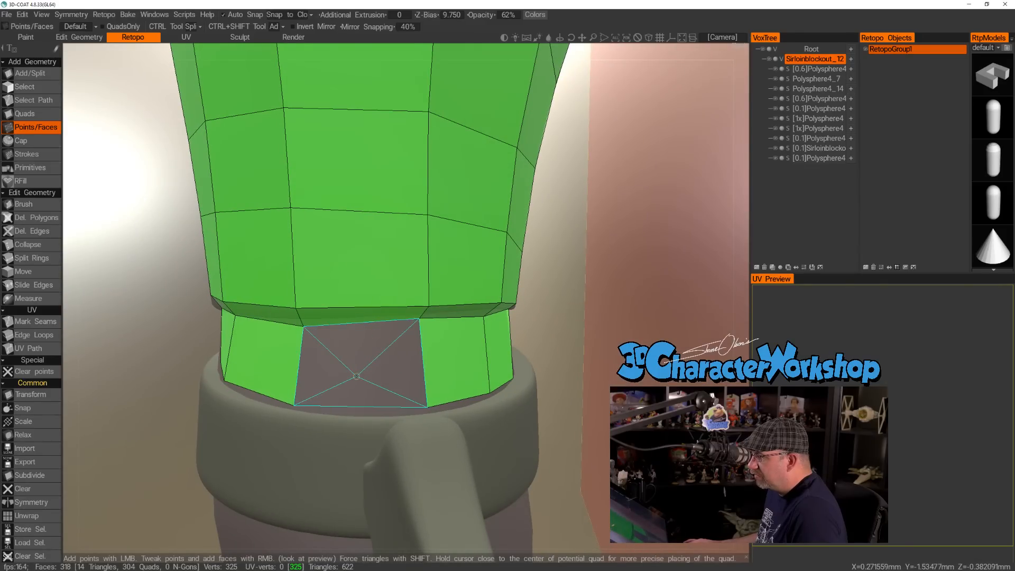
{"action": "right_click", "coordinate": [361, 364]}
Smooth the calf's vertices from the side and back with the Brush tool.
{"action": "left_click_drag", "start_coordinate": [303, 326], "coordinate": [354, 345]}
{"action": "right_click_drag", "start_coordinate": [354, 345], "coordinate": [296, 343], "text": "alt"}
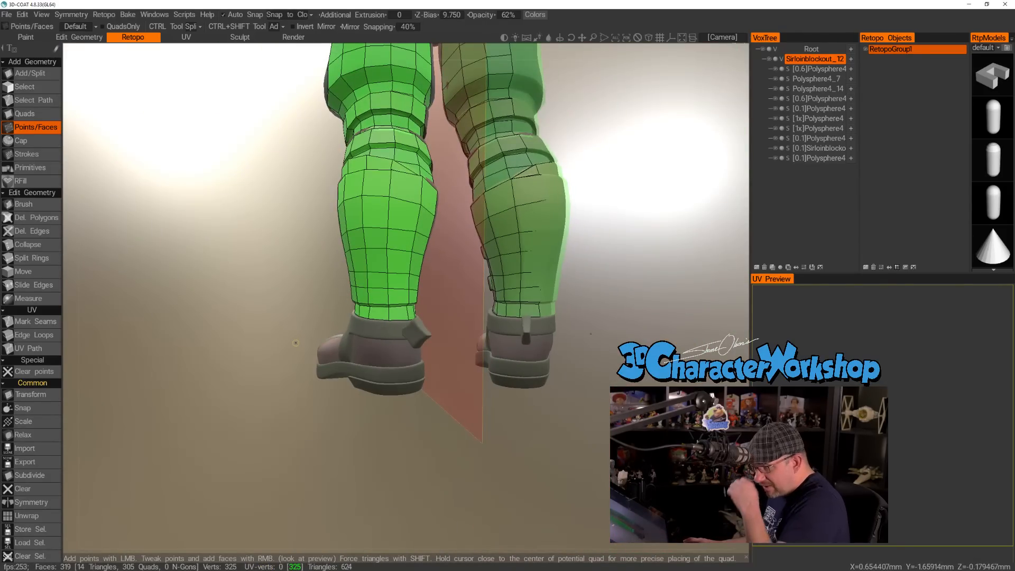
{"action": "left_click_drag", "start_coordinate": [331, 282], "coordinate": [446, 281], "text": "alt"}
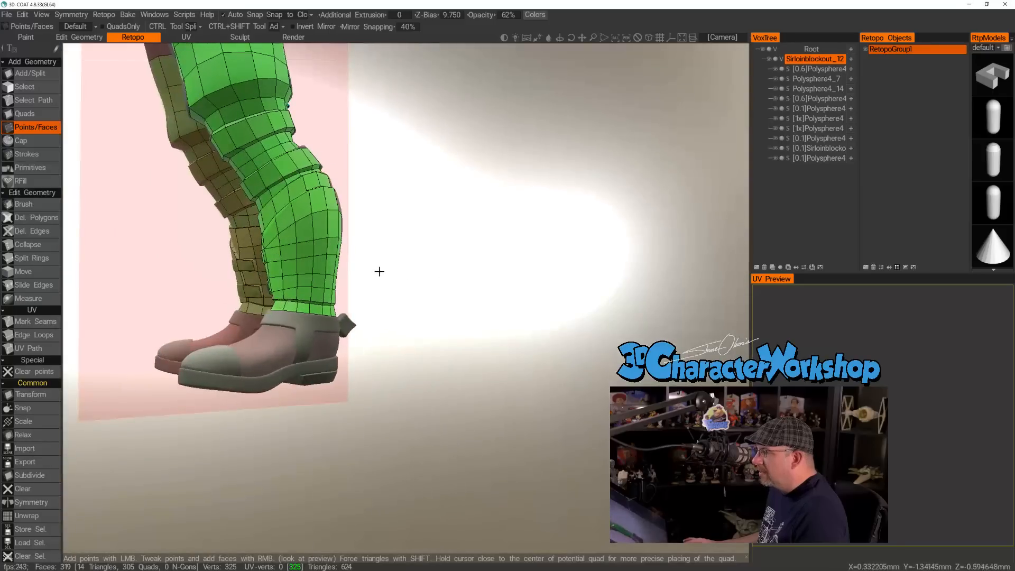
{"action": "middle_click_drag", "start_coordinate": [379, 272], "coordinate": [397, 352], "text": "alt"}
{"action": "left_click_drag", "start_coordinate": [382, 398], "coordinate": [335, 373], "text": "alt"}
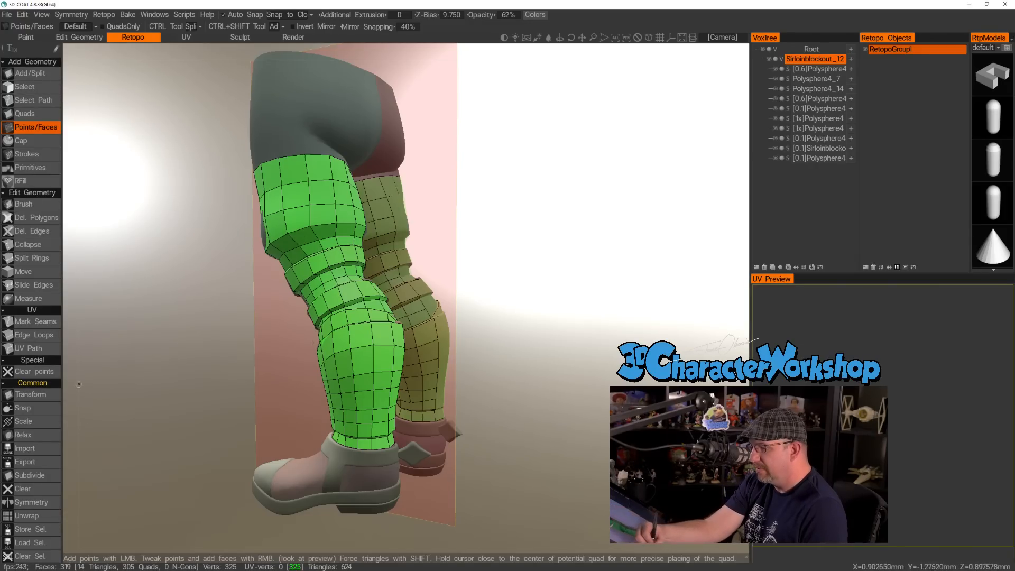
{"action": "left_click", "coordinate": [43, 203]}
{"action": "left_click_drag", "start_coordinate": [558, 362], "coordinate": [494, 385]}
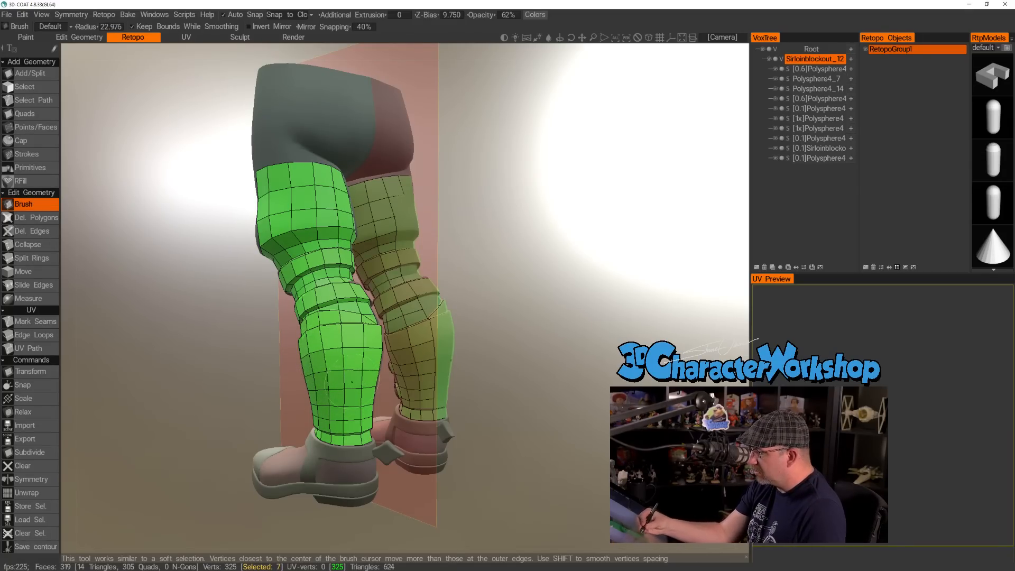
{"action": "mouse_move", "coordinate": [534, 416]}
{"action": "right_mouse_down"}
{"action": "mouse_move", "coordinate": [507, 433]}
{"action": "mouse_move", "coordinate": [532, 452]}
{"action": "right_mouse_up"}
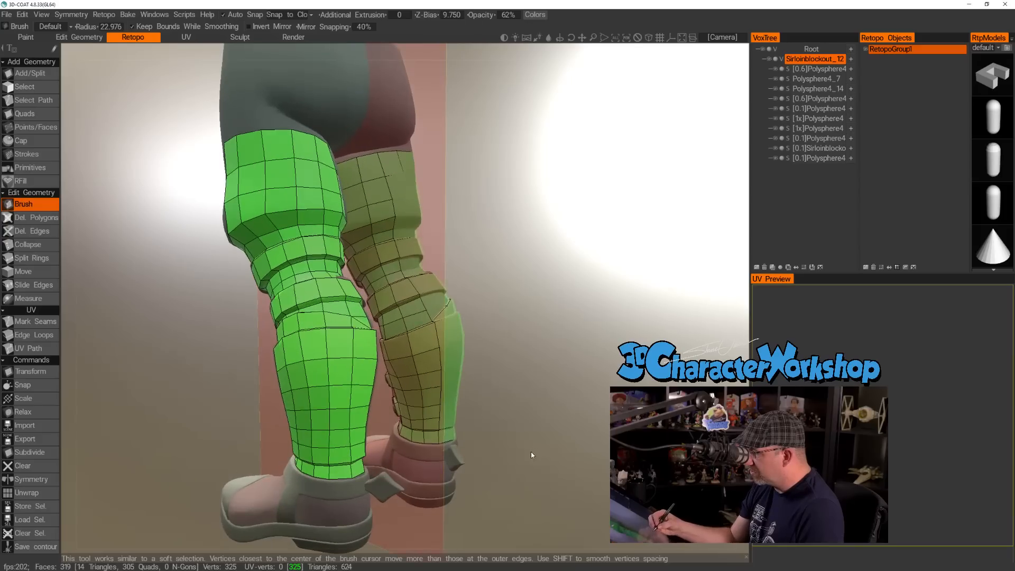
{"action": "left_click_drag", "start_coordinate": [532, 451], "coordinate": [449, 444]}
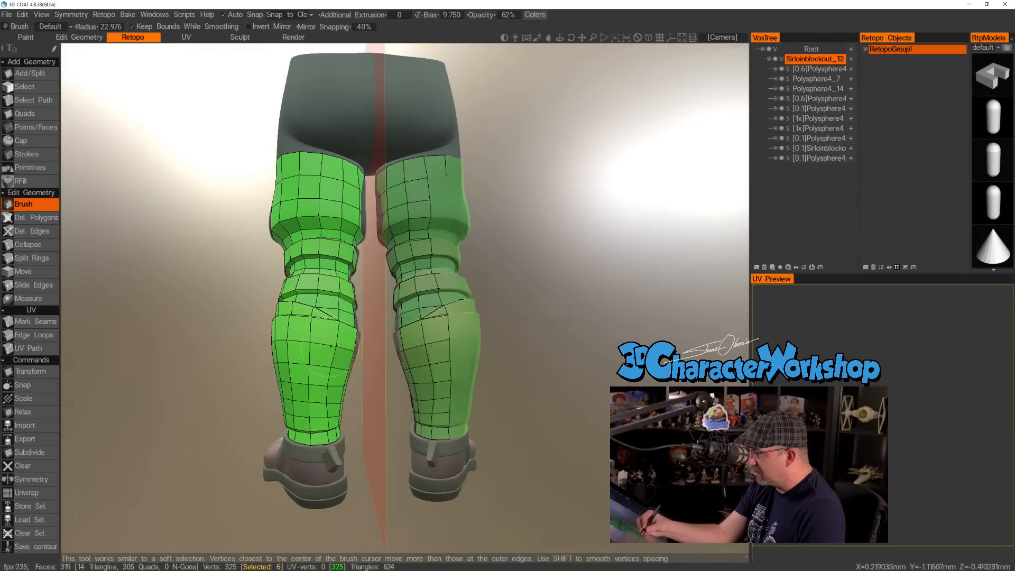
Undo the last three brush strokes on the inner calf.
{"action": "mouse_move", "coordinate": [557, 482]}
{"action": "left_mouse_down"}
{"action": "mouse_move", "coordinate": [555, 461]}
{"action": "mouse_move", "coordinate": [533, 438]}
{"action": "mouse_move", "coordinate": [518, 439]}
{"action": "mouse_move", "coordinate": [595, 416]}
{"action": "mouse_move", "coordinate": [577, 414]}
{"action": "mouse_move", "coordinate": [562, 432]}
{"action": "left_mouse_up"}
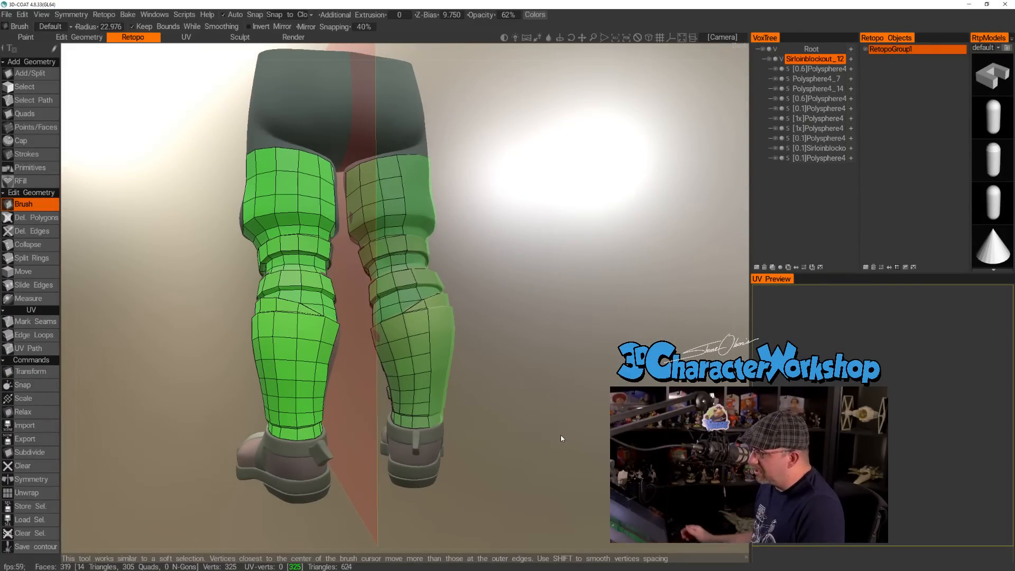
{"action": "right_click_drag", "start_coordinate": [525, 396], "coordinate": [534, 401]}
{"action": "middle_click_drag", "start_coordinate": [534, 401], "coordinate": [550, 361]}
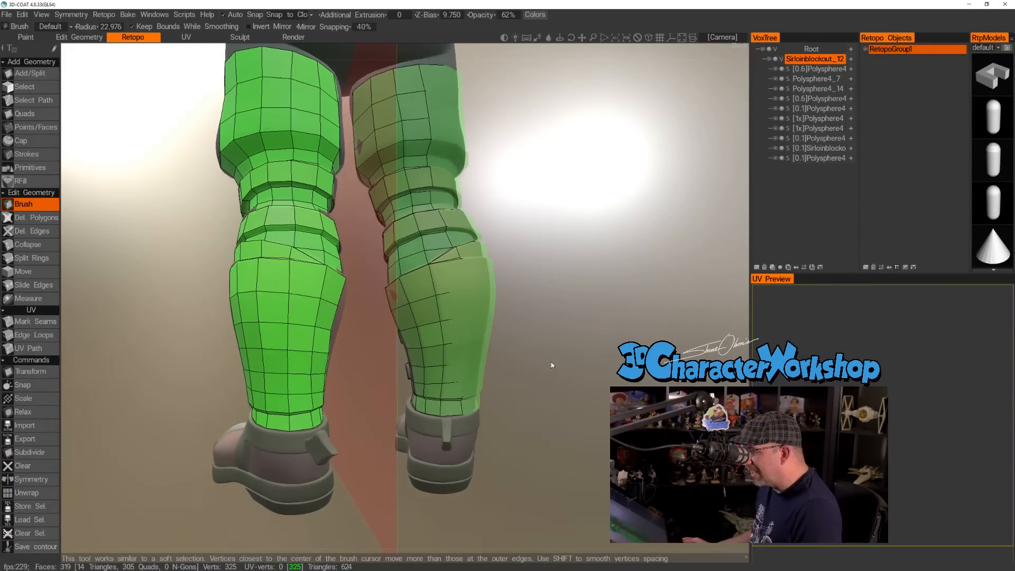
{"action": "left_click_drag", "start_coordinate": [551, 361], "coordinate": [542, 369]}
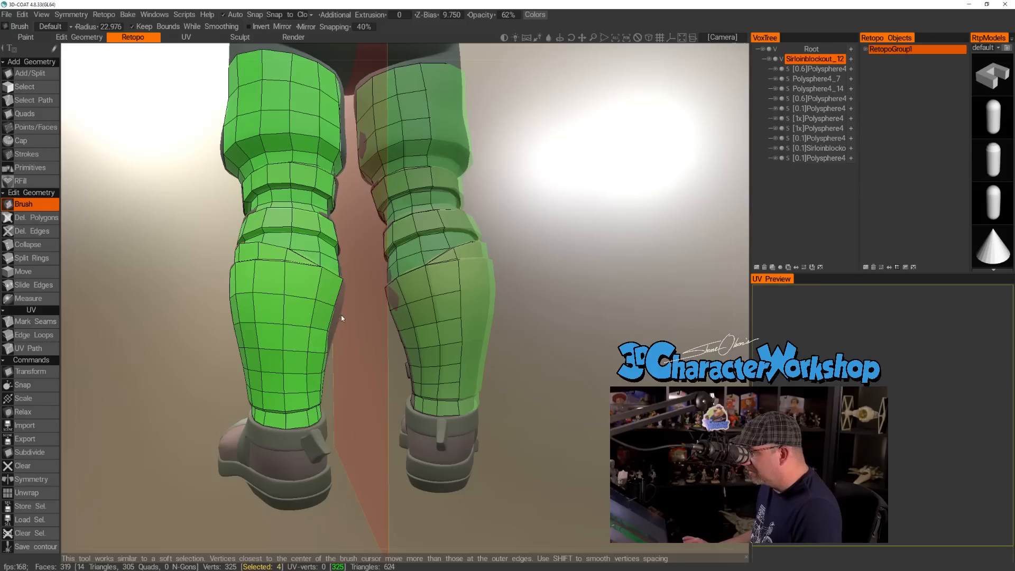
{"action": "key", "text": "ctrl+z"}
{"action": "key", "text": "ctrl+z"}
{"action": "key", "text": "ctrl+z"}
{"action": "key", "text": "ctrl+z"}
{"action": "key", "text": "ctrl+z"}
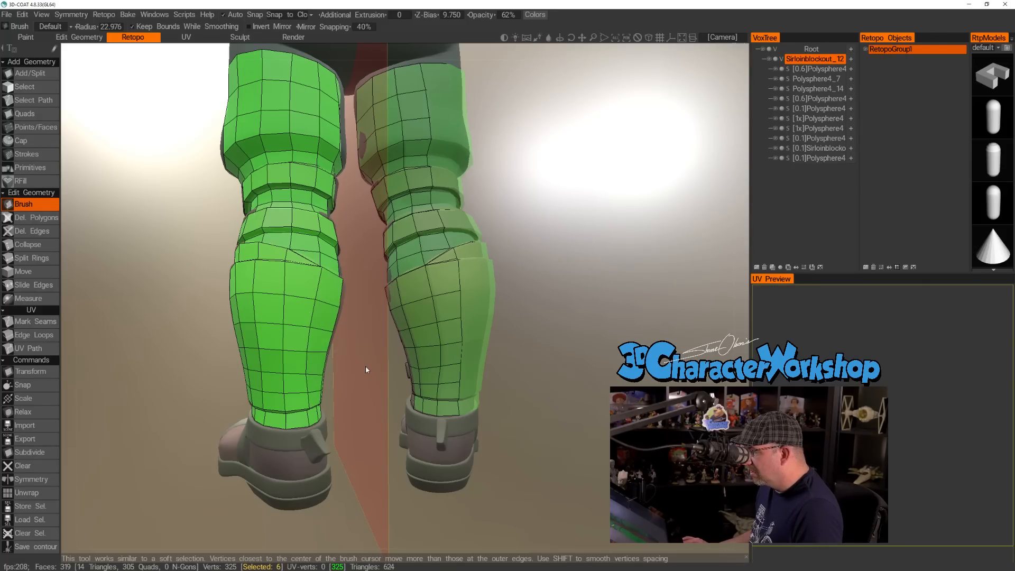
Even out the calf mesh with brush strokes across its outer, rear and inner sides.
{"action": "mouse_move", "coordinate": [361, 358]}
{"action": "left_mouse_down"}
{"action": "mouse_move", "coordinate": [321, 367]}
{"action": "mouse_move", "coordinate": [269, 351]}
{"action": "mouse_move", "coordinate": [293, 354]}
{"action": "mouse_move", "coordinate": [275, 344]}
{"action": "mouse_move", "coordinate": [228, 342]}
{"action": "left_mouse_up"}
{"action": "mouse_move", "coordinate": [347, 339]}
{"action": "left_mouse_down"}
{"action": "mouse_move", "coordinate": [215, 353]}
{"action": "mouse_move", "coordinate": [313, 360]}
{"action": "mouse_move", "coordinate": [491, 327]}
{"action": "left_mouse_up"}
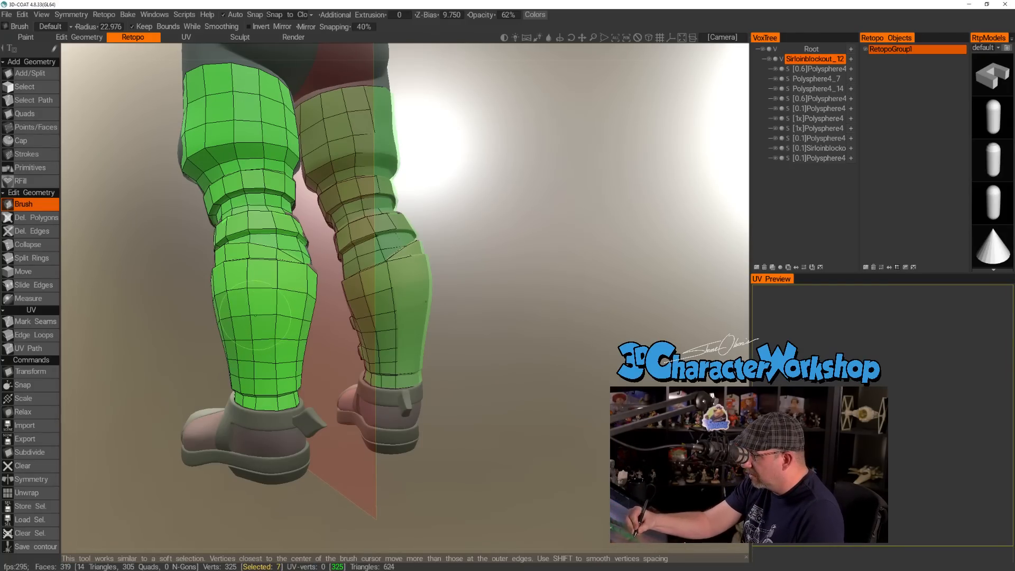
{"action": "mouse_move", "coordinate": [452, 322]}
{"action": "left_mouse_down"}
{"action": "mouse_move", "coordinate": [469, 328]}
{"action": "mouse_move", "coordinate": [448, 332]}
{"action": "left_mouse_up"}
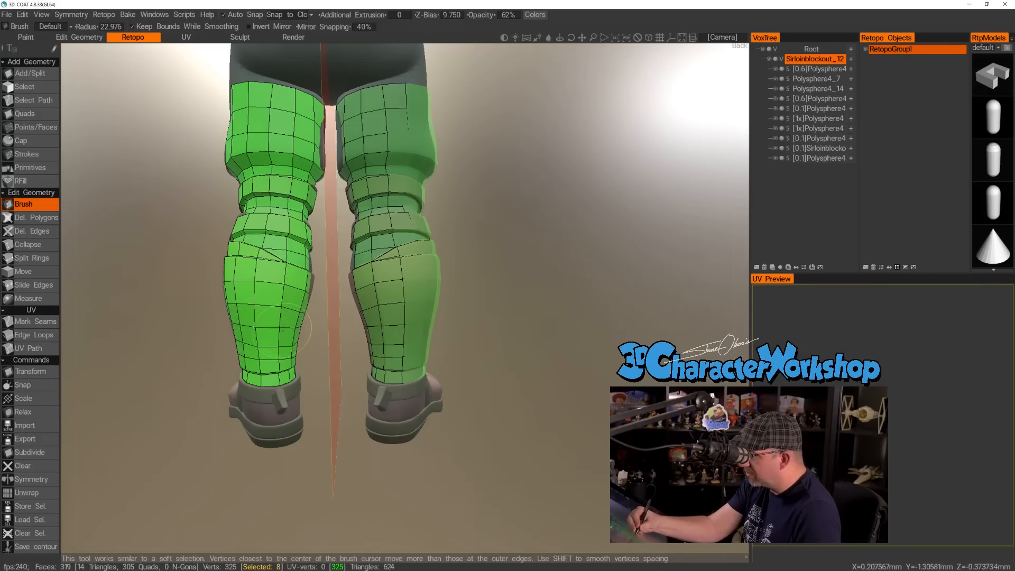
{"action": "left_click_drag", "start_coordinate": [459, 349], "coordinate": [475, 352]}
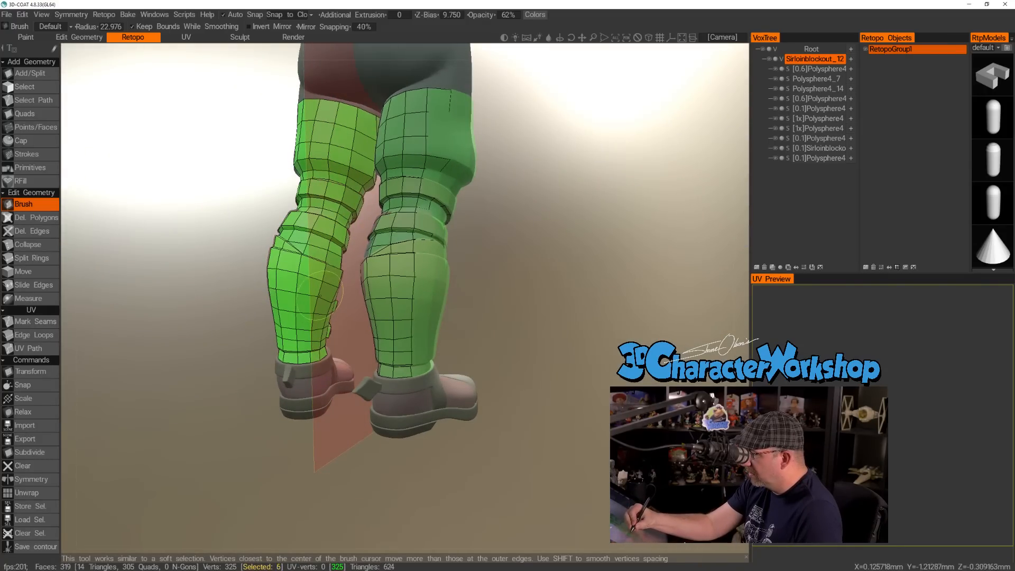
Examine the retopologized lower legs from the back, front and sides, from the thigh down to the ankle ring.
{"action": "left_click_drag", "start_coordinate": [574, 364], "coordinate": [537, 354]}
{"action": "right_click_drag", "start_coordinate": [535, 384], "coordinate": [528, 384]}
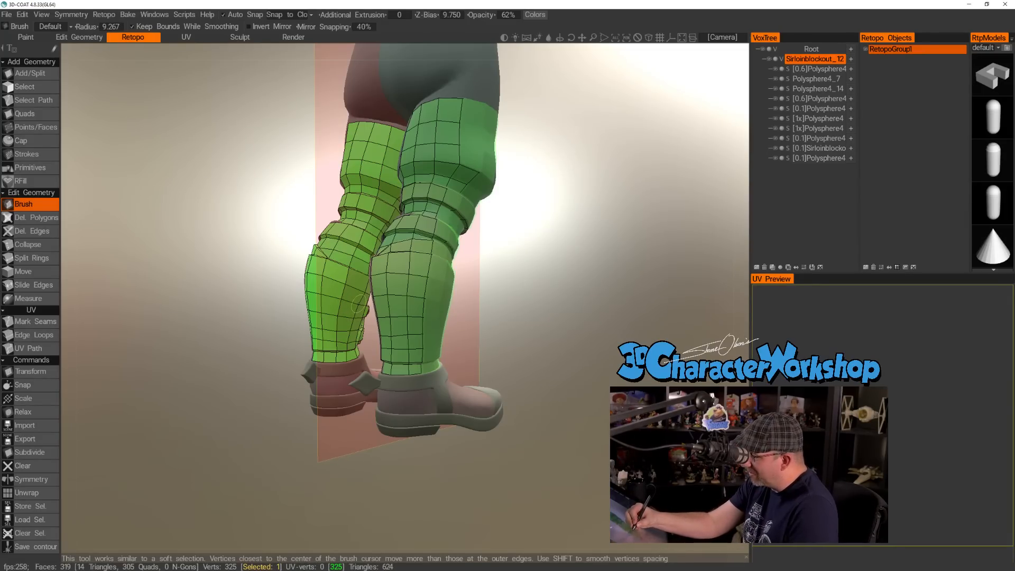
{"action": "mouse_move", "coordinate": [544, 353]}
{"action": "left_mouse_down"}
{"action": "mouse_move", "coordinate": [462, 346]}
{"action": "mouse_move", "coordinate": [502, 346]}
{"action": "mouse_move", "coordinate": [496, 358]}
{"action": "mouse_move", "coordinate": [497, 341]}
{"action": "left_mouse_up"}
{"action": "right_click_drag", "start_coordinate": [497, 339], "coordinate": [494, 387]}
{"action": "mouse_move", "coordinate": [522, 417]}
{"action": "left_mouse_down"}
{"action": "mouse_move", "coordinate": [543, 400]}
{"action": "mouse_move", "coordinate": [529, 423]}
{"action": "left_mouse_up"}
{"action": "right_click_drag", "start_coordinate": [530, 422], "coordinate": [509, 395]}
{"action": "left_click_drag", "start_coordinate": [508, 395], "coordinate": [500, 472]}
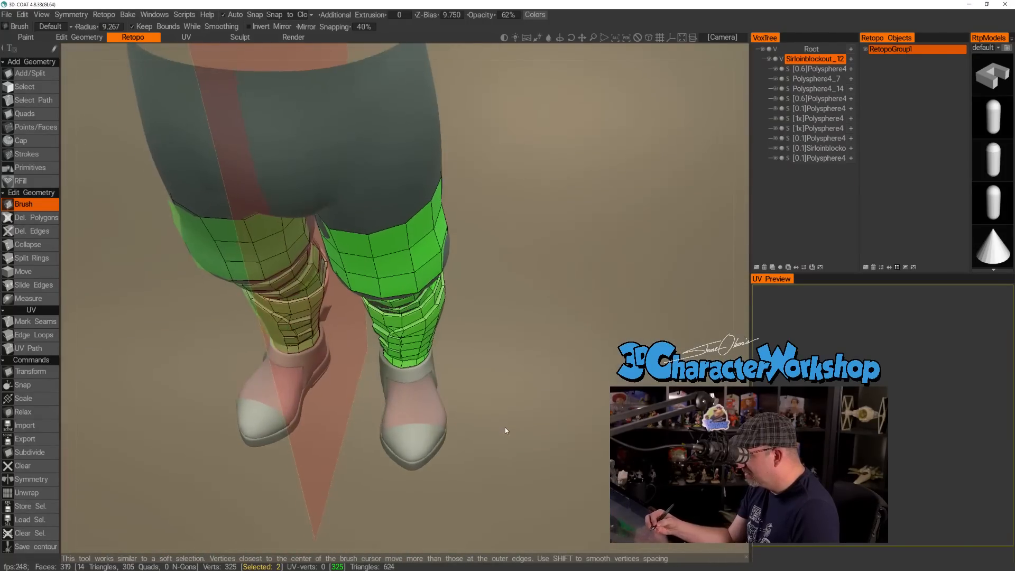
{"action": "right_click_drag", "start_coordinate": [504, 425], "coordinate": [505, 441]}
{"action": "left_click_drag", "start_coordinate": [506, 441], "coordinate": [502, 413]}
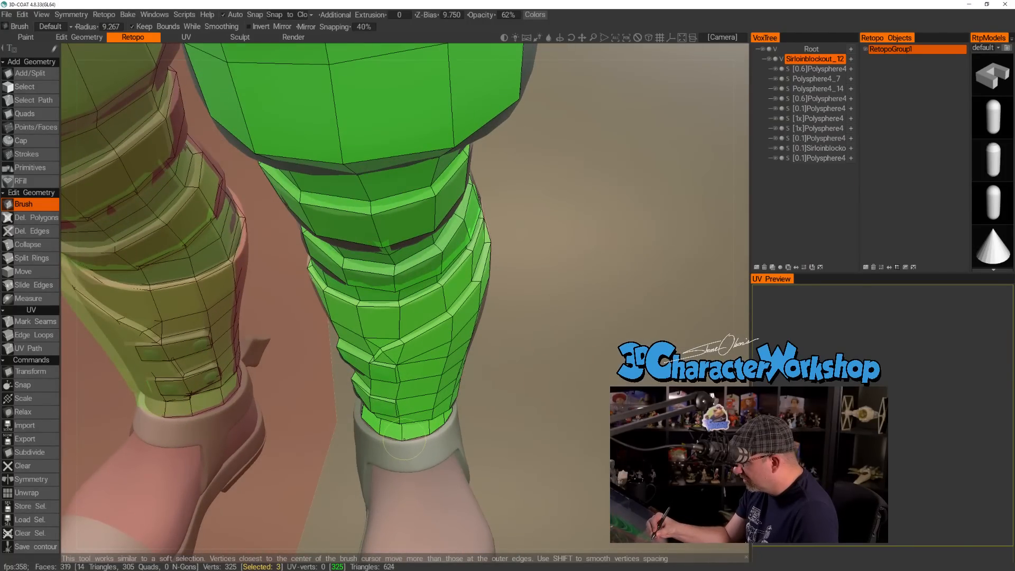
{"action": "left_click_drag", "start_coordinate": [514, 452], "coordinate": [487, 423]}
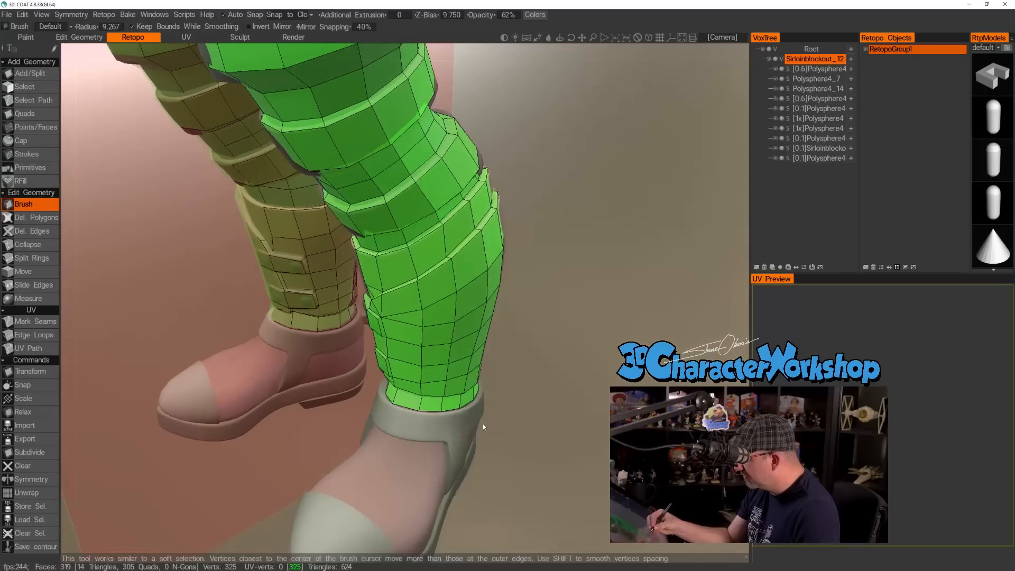
{"action": "mouse_move", "coordinate": [534, 458]}
{"action": "left_mouse_down"}
{"action": "mouse_move", "coordinate": [545, 456]}
{"action": "mouse_move", "coordinate": [414, 438]}
{"action": "mouse_move", "coordinate": [404, 458]}
{"action": "left_mouse_up"}
{"action": "left_click_drag", "start_coordinate": [495, 483], "coordinate": [517, 522]}
{"action": "left_click_drag", "start_coordinate": [513, 392], "coordinate": [517, 411]}
{"action": "mouse_move", "coordinate": [517, 365]}
{"action": "left_mouse_down"}
{"action": "mouse_move", "coordinate": [518, 339]}
{"action": "mouse_move", "coordinate": [546, 340]}
{"action": "left_mouse_up"}
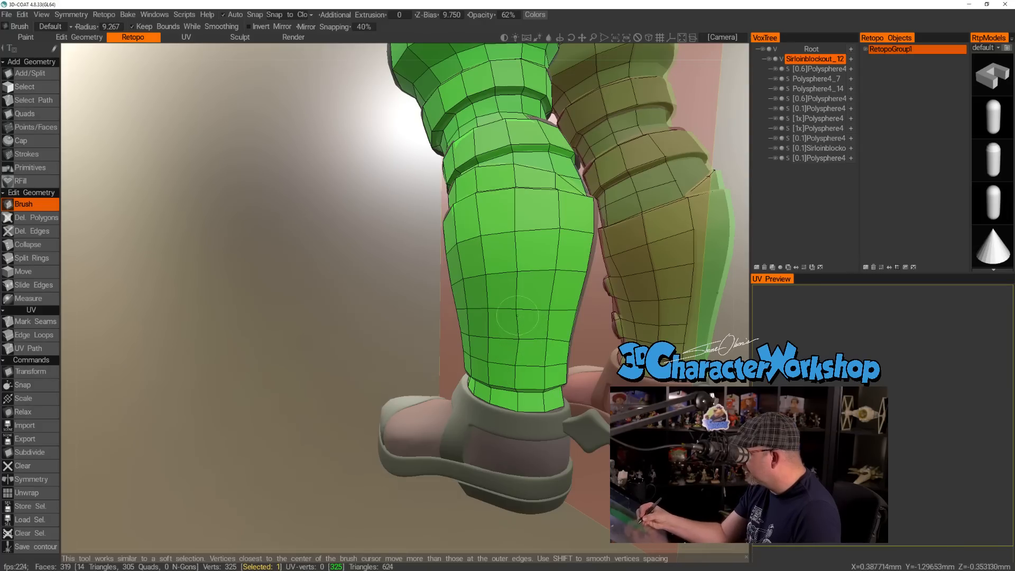
Even out the vertices on the outer calf with the Brush tool at a radius of 9.267.
{"action": "left_click_drag", "start_coordinate": [438, 494], "coordinate": [364, 489]}
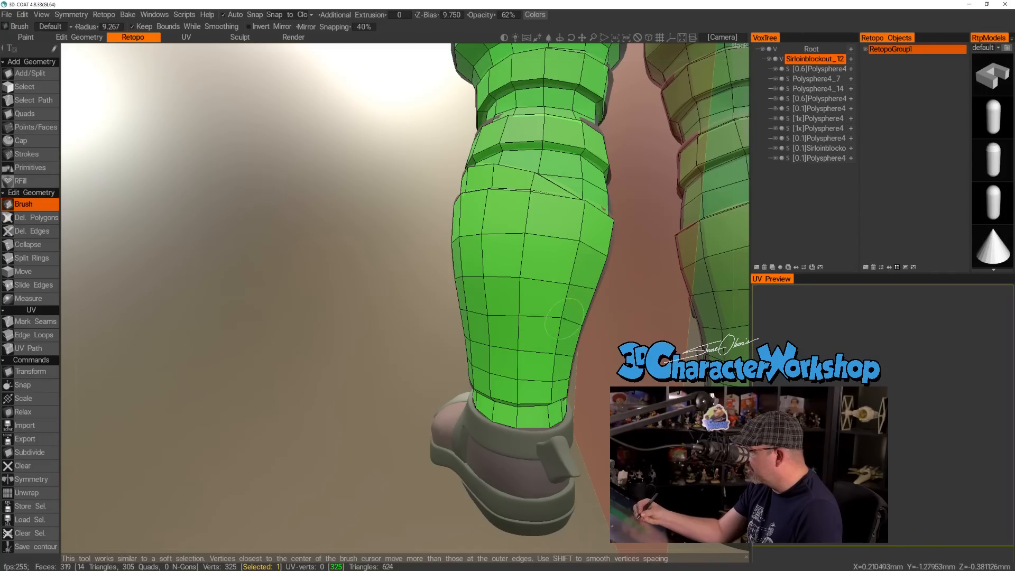
{"action": "mouse_move", "coordinate": [617, 318]}
{"action": "left_mouse_down"}
{"action": "mouse_move", "coordinate": [592, 395]}
{"action": "mouse_move", "coordinate": [556, 392]}
{"action": "left_mouse_up"}
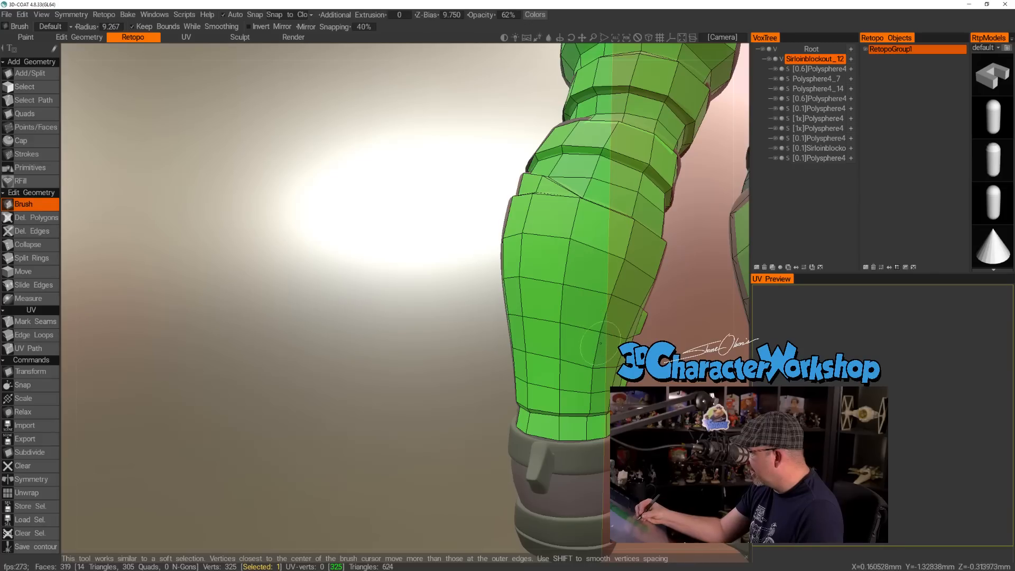
{"action": "scroll", "coordinate": [594, 363], "scroll_direction": "down", "scroll_amount": 5}
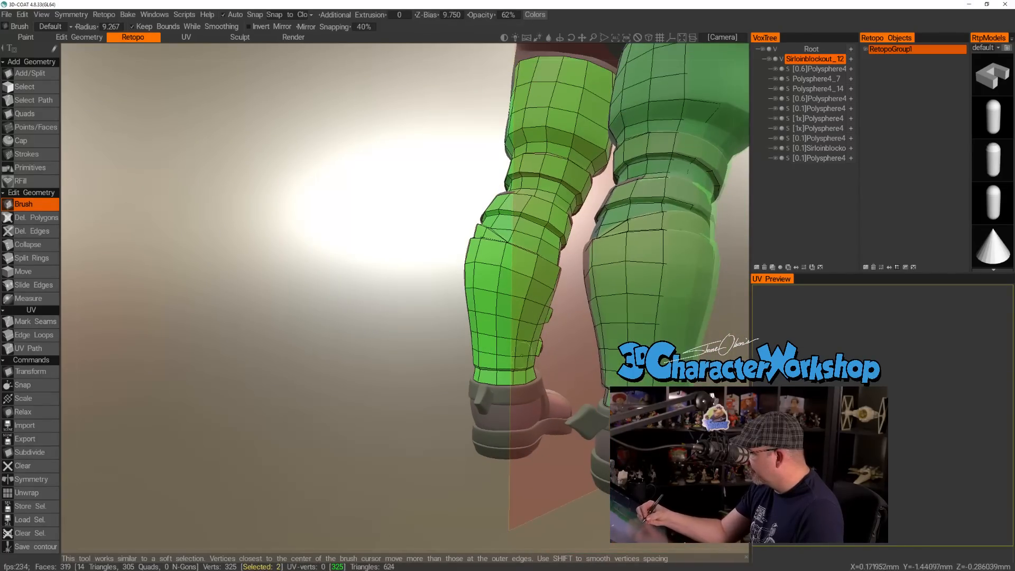
{"action": "mouse_move", "coordinate": [443, 459]}
{"action": "left_mouse_down"}
{"action": "mouse_move", "coordinate": [629, 458]}
{"action": "mouse_move", "coordinate": [585, 449]}
{"action": "mouse_move", "coordinate": [580, 468]}
{"action": "left_mouse_up"}
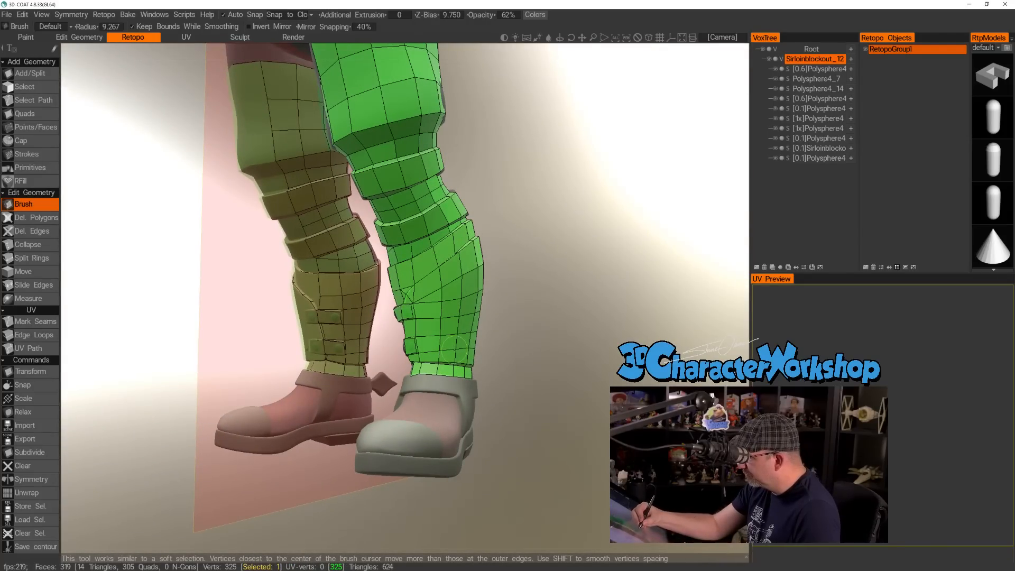
{"action": "left_click_drag", "start_coordinate": [557, 395], "coordinate": [500, 363]}
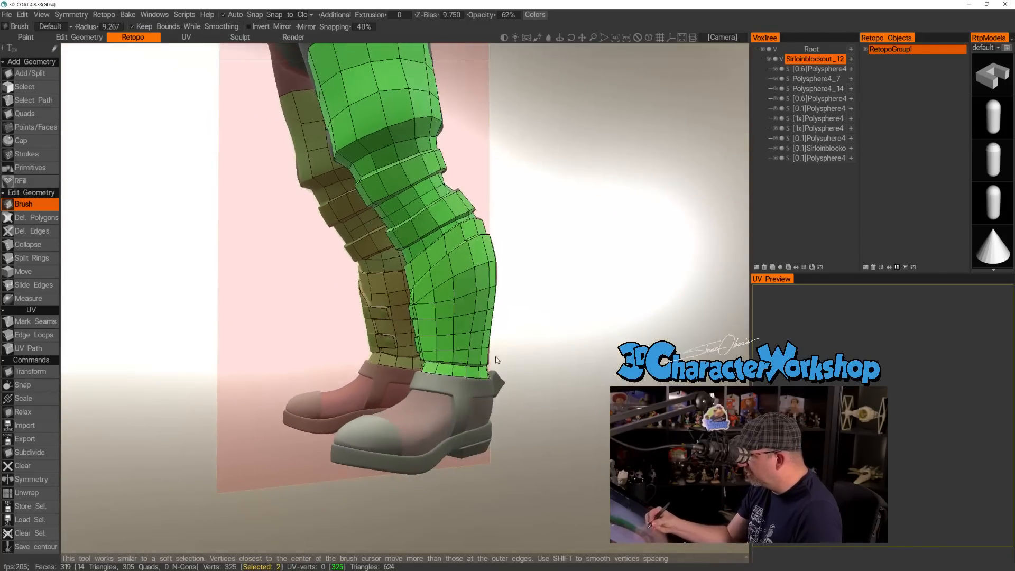
{"action": "mouse_move", "coordinate": [460, 328]}
{"action": "left_mouse_down"}
{"action": "mouse_move", "coordinate": [477, 300]}
{"action": "mouse_move", "coordinate": [466, 272]}
{"action": "left_mouse_up"}
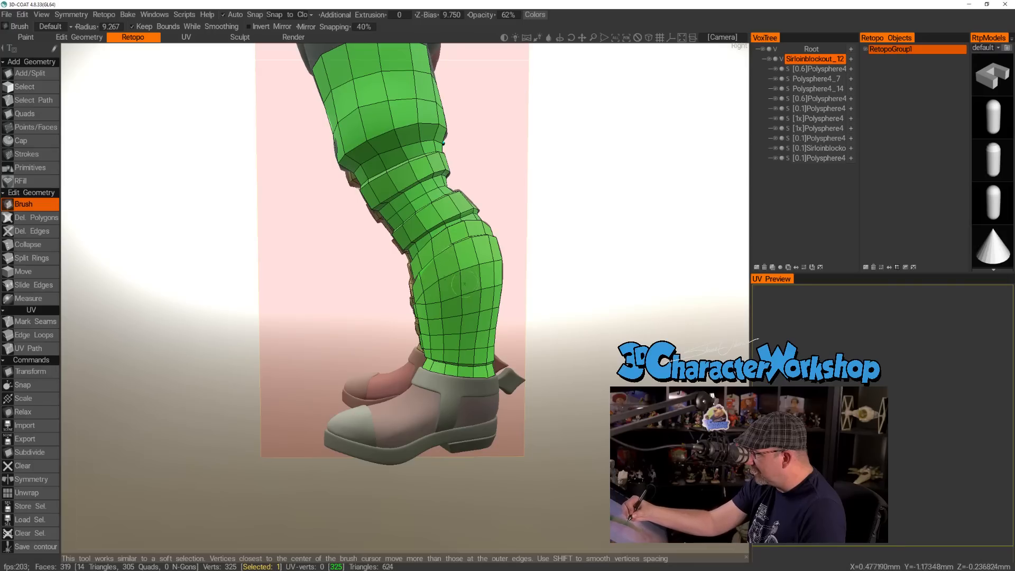
Reduce the brush radius to 5.436 and adjust the shin vertices above the buckle straps.
{"action": "mouse_move", "coordinate": [572, 426]}
{"action": "left_mouse_down"}
{"action": "mouse_move", "coordinate": [474, 453]}
{"action": "mouse_move", "coordinate": [413, 449]}
{"action": "left_mouse_up"}
{"action": "left_click_drag", "start_coordinate": [442, 480], "coordinate": [421, 479]}
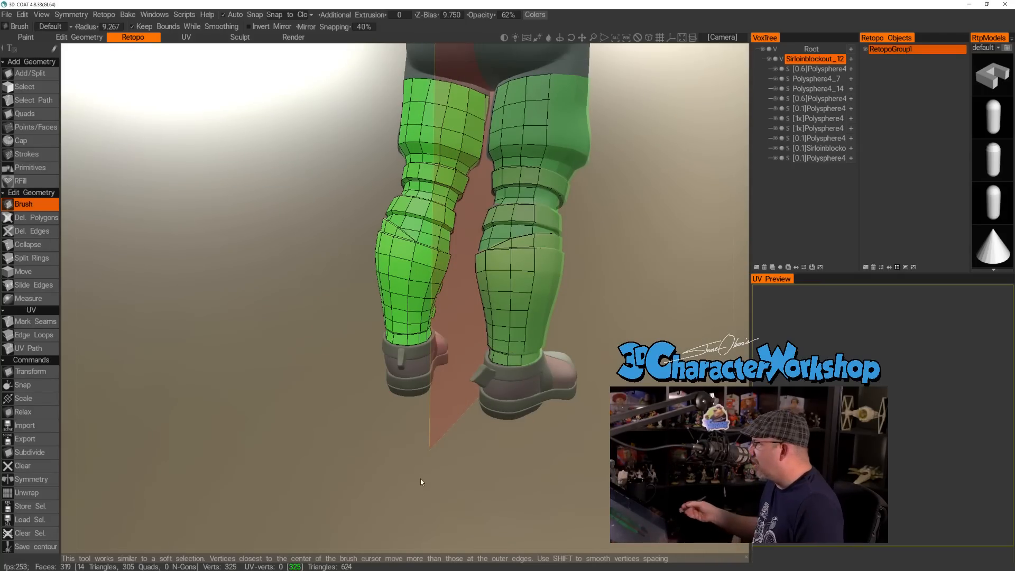
{"action": "left_click_drag", "start_coordinate": [247, 364], "coordinate": [530, 381]}
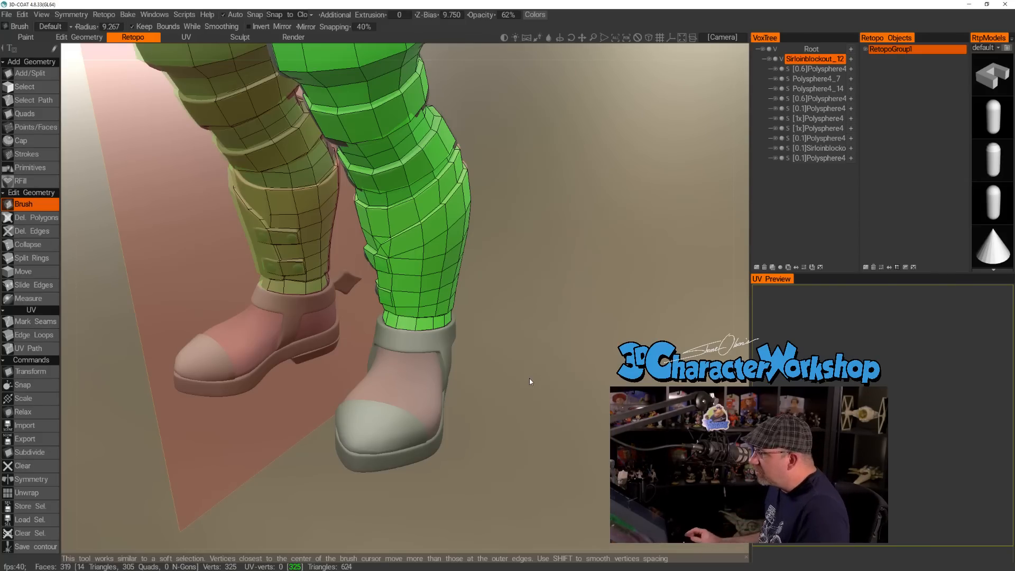
{"action": "left_click_drag", "start_coordinate": [509, 368], "coordinate": [553, 353]}
{"action": "right_click_drag", "start_coordinate": [553, 353], "coordinate": [517, 387]}
{"action": "left_click_drag", "start_coordinate": [516, 387], "coordinate": [441, 381]}
{"action": "right_click_drag", "start_coordinate": [441, 382], "coordinate": [442, 365]}
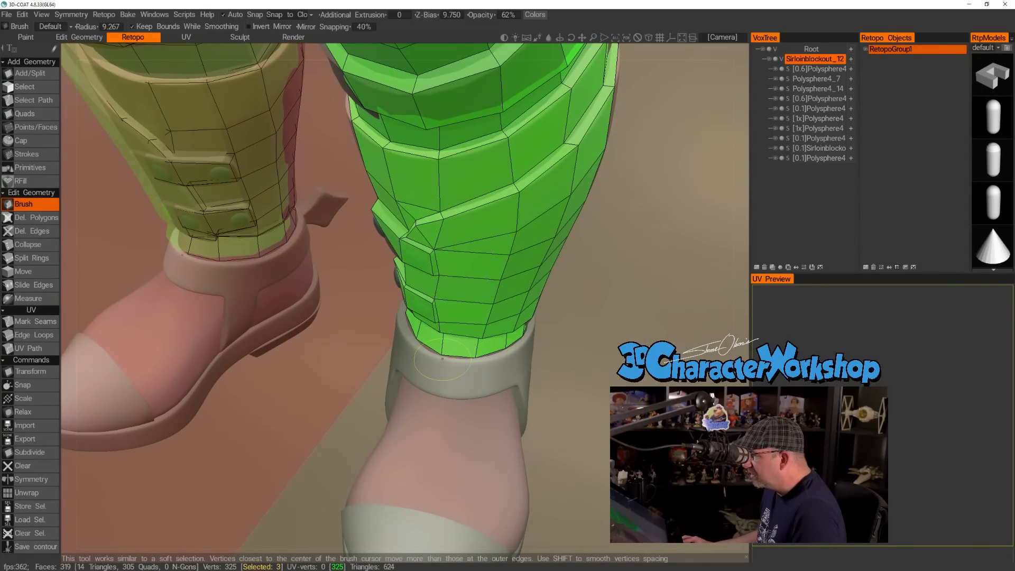
{"action": "left_click_drag", "start_coordinate": [441, 365], "coordinate": [474, 370]}
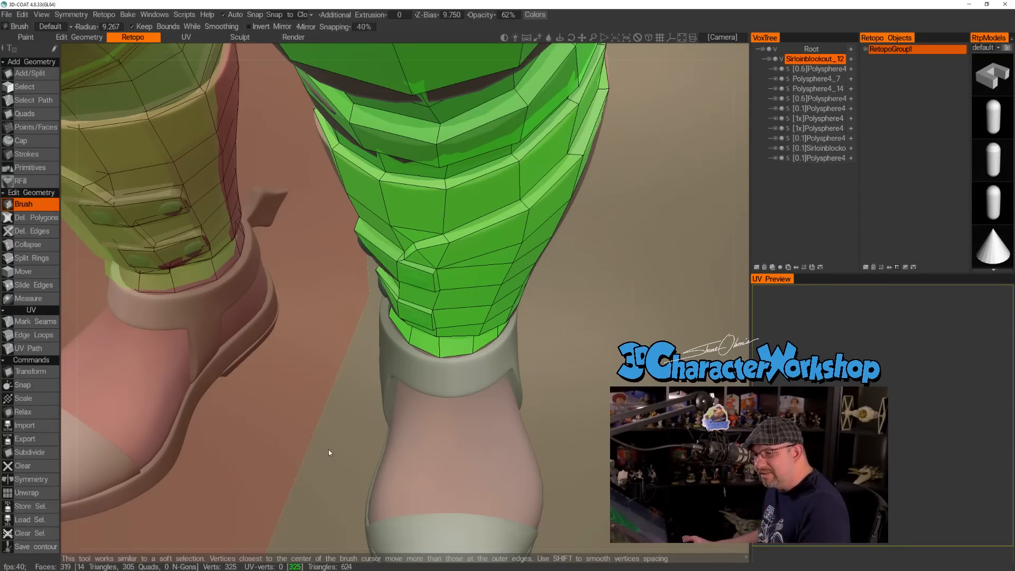
{"action": "mouse_move", "coordinate": [340, 435]}
{"action": "left_mouse_down"}
{"action": "mouse_move", "coordinate": [357, 427]}
{"action": "mouse_move", "coordinate": [351, 410]}
{"action": "mouse_move", "coordinate": [338, 426]}
{"action": "left_mouse_up"}
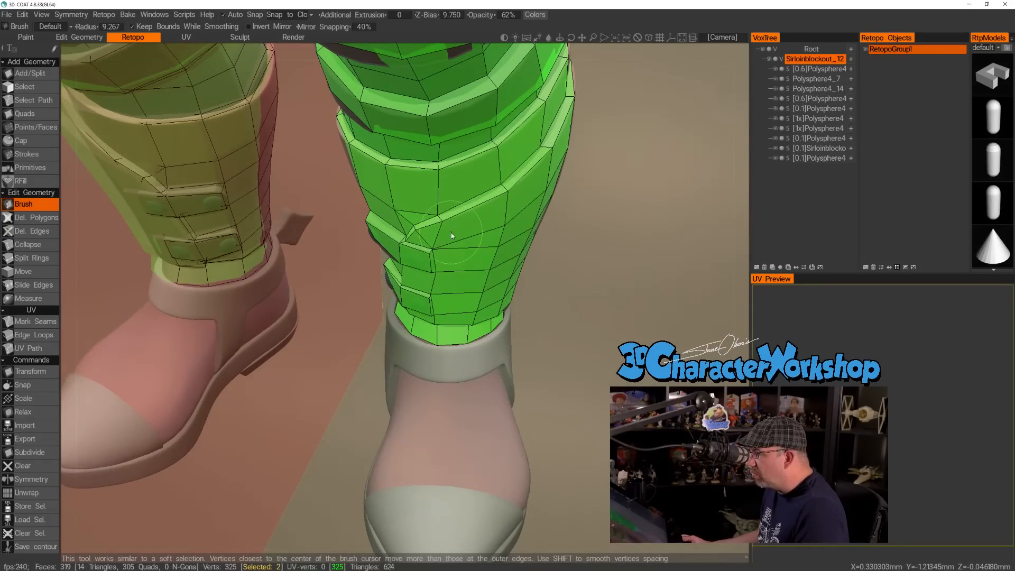
{"action": "right_click_drag", "start_coordinate": [441, 237], "coordinate": [430, 238]}
{"action": "left_click_drag", "start_coordinate": [441, 221], "coordinate": [439, 224]}
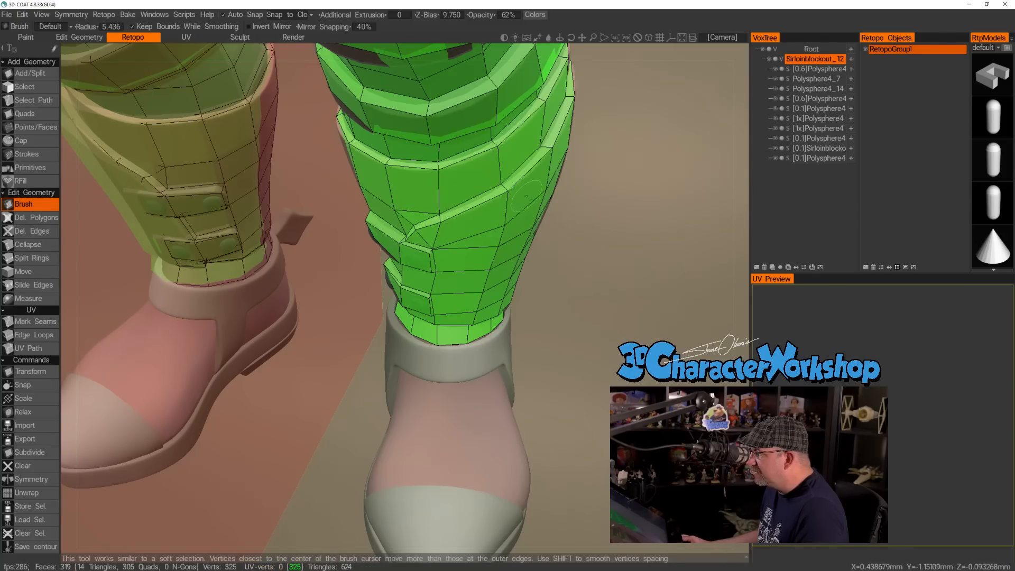
{"action": "left_click_drag", "start_coordinate": [609, 216], "coordinate": [411, 303]}
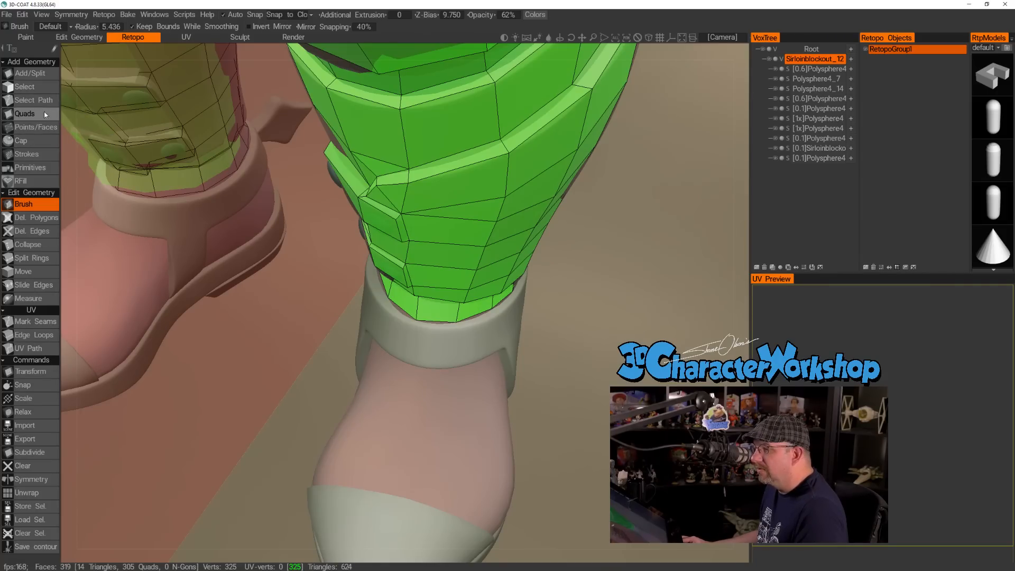
Start a row of quads with Points/Faces from the front ankle edge out onto the shoe collar.
{"action": "left_click", "coordinate": [35, 127]}
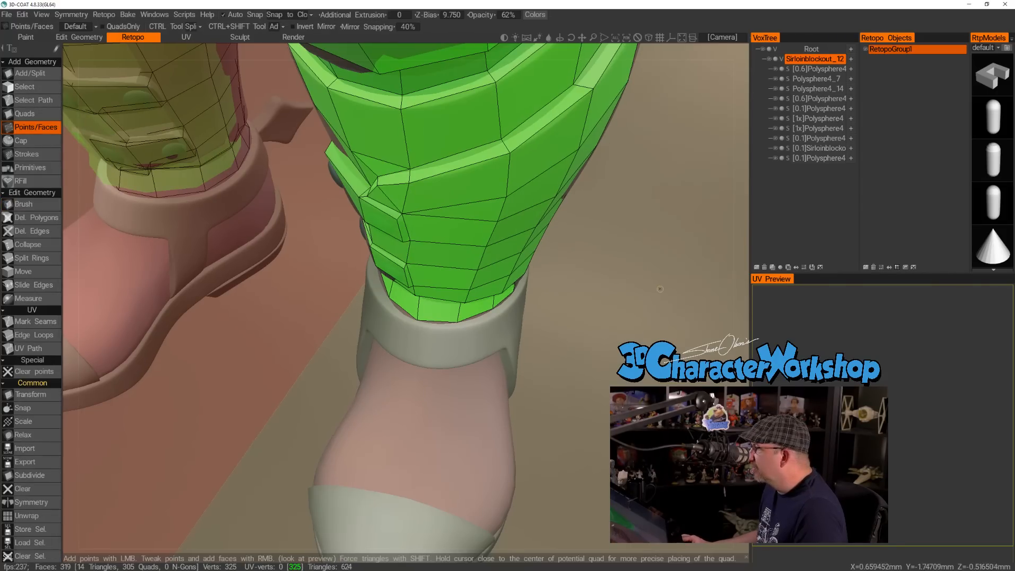
{"action": "left_click_drag", "start_coordinate": [676, 335], "coordinate": [673, 338]}
{"action": "middle_click_drag", "start_coordinate": [673, 338], "coordinate": [653, 313]}
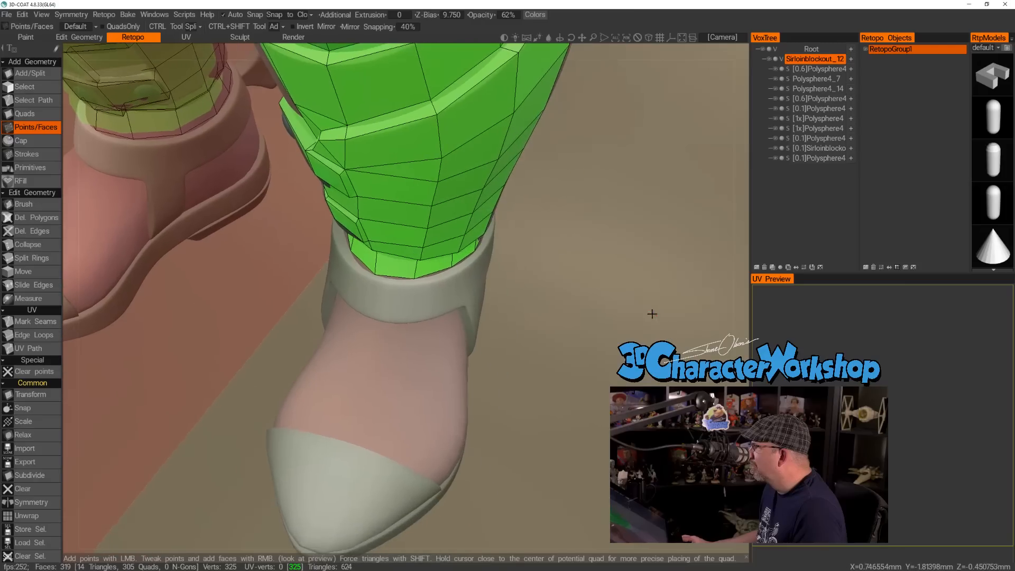
{"action": "right_click_drag", "start_coordinate": [592, 310], "coordinate": [637, 310]}
{"action": "left_click_drag", "start_coordinate": [598, 315], "coordinate": [531, 316]}
{"action": "left_click_drag", "start_coordinate": [551, 276], "coordinate": [518, 290]}
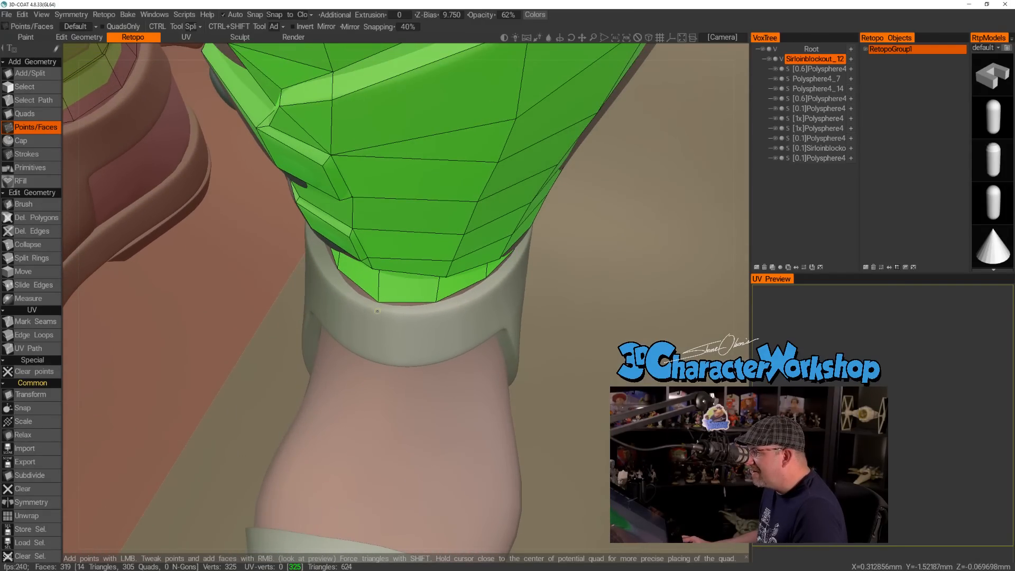
{"action": "left_click", "coordinate": [434, 313]}
{"action": "left_click_drag", "start_coordinate": [435, 314], "coordinate": [490, 272]}
{"action": "left_click", "coordinate": [470, 239]}
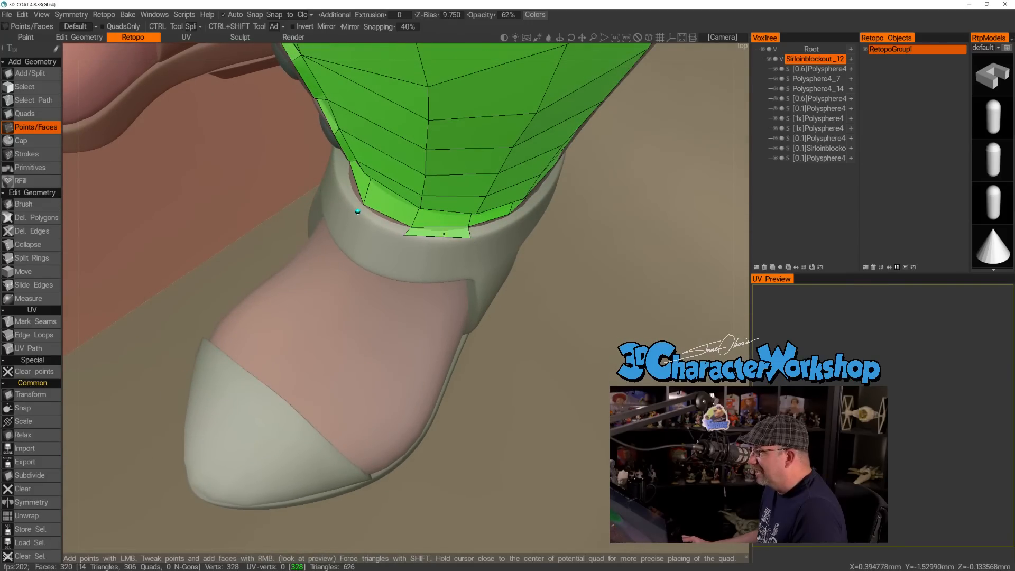
{"action": "left_click", "coordinate": [365, 222]}
Extend the row of collar quads around the outer side of the ankle.
{"action": "left_click_drag", "start_coordinate": [608, 282], "coordinate": [516, 317]}
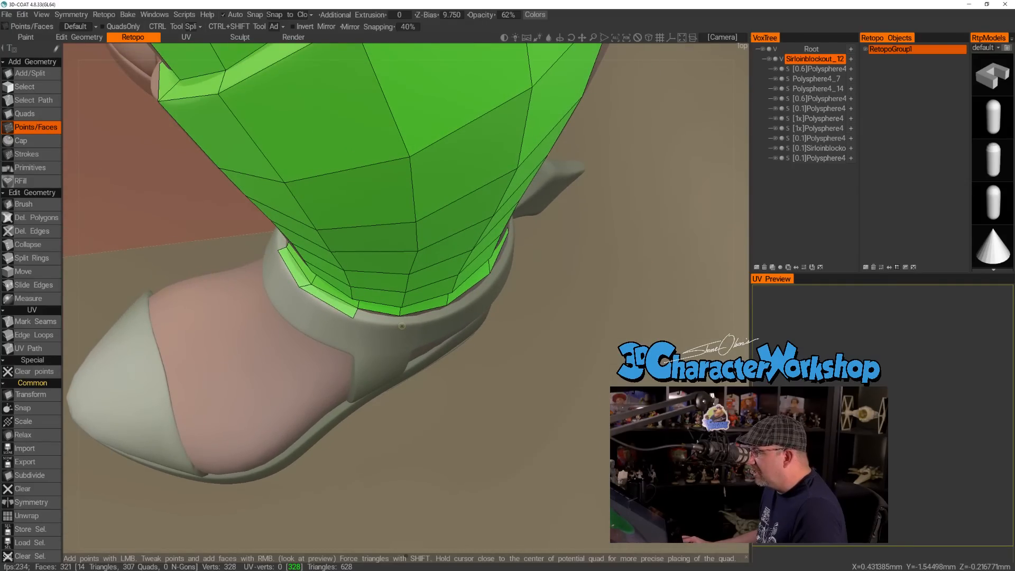
{"action": "left_click", "coordinate": [381, 319]}
{"action": "left_click", "coordinate": [451, 314]}
{"action": "left_click_drag", "start_coordinate": [573, 314], "coordinate": [434, 342]}
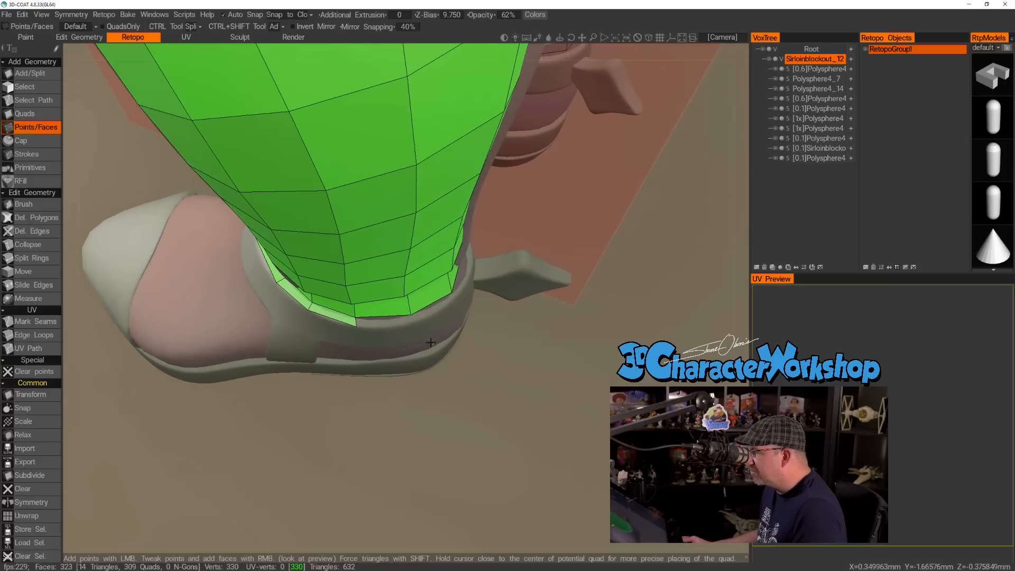
{"action": "left_click", "coordinate": [415, 318]}
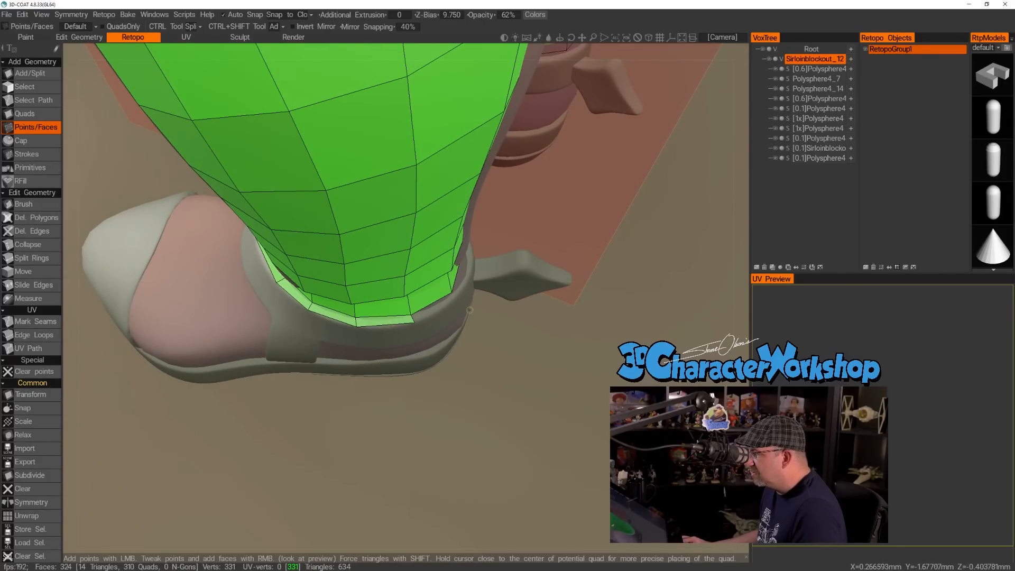
{"action": "left_click", "coordinate": [459, 300]}
Place a point on the collar behind the ankle and fill one more quad of the row there.
{"action": "left_click_drag", "start_coordinate": [475, 328], "coordinate": [446, 375]}
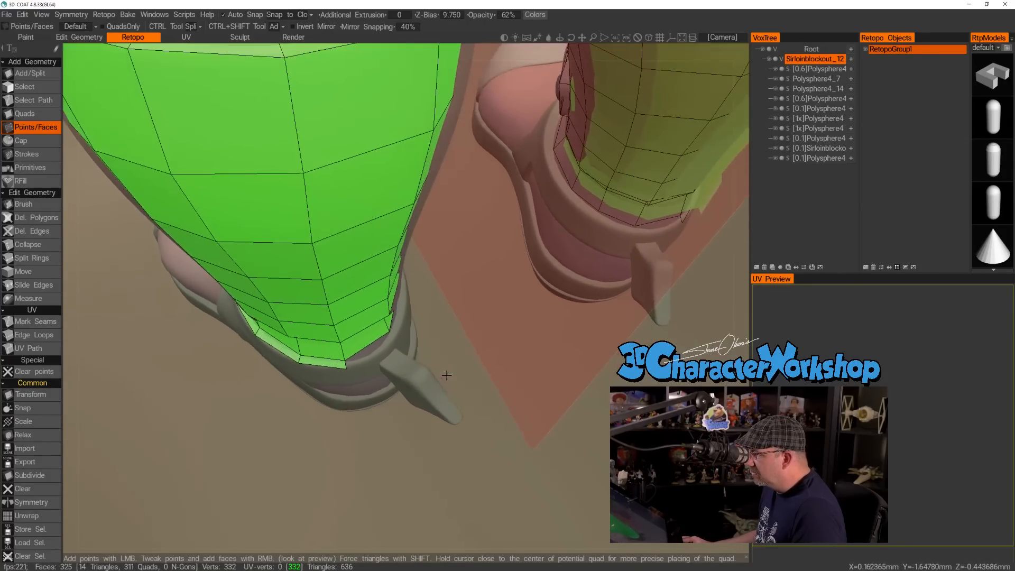
{"action": "left_click", "coordinate": [396, 340]}
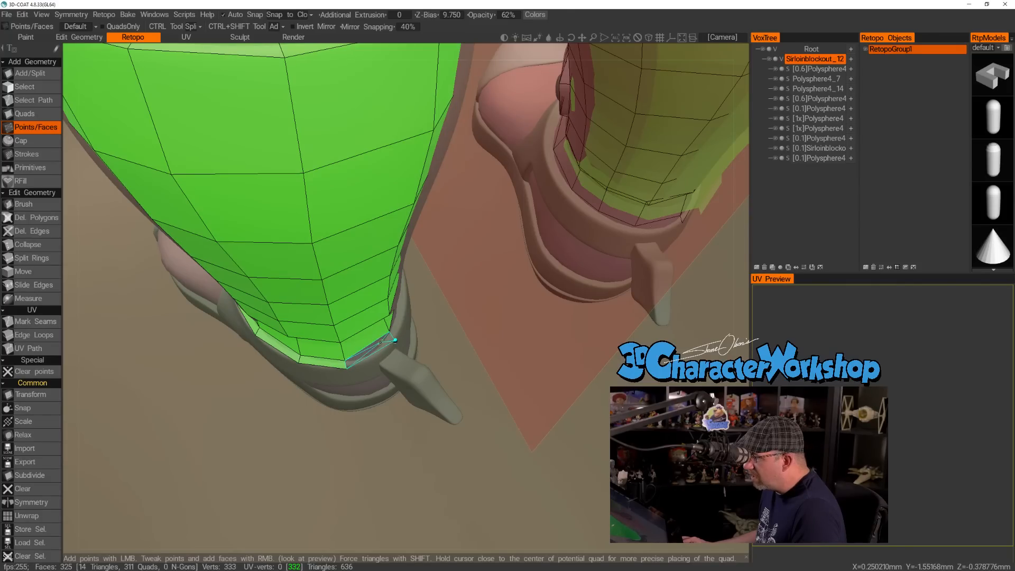
{"action": "right_click", "coordinate": [380, 342]}
{"action": "left_click_drag", "start_coordinate": [455, 371], "coordinate": [414, 303]}
{"action": "left_click_drag", "start_coordinate": [454, 344], "coordinate": [435, 389]}
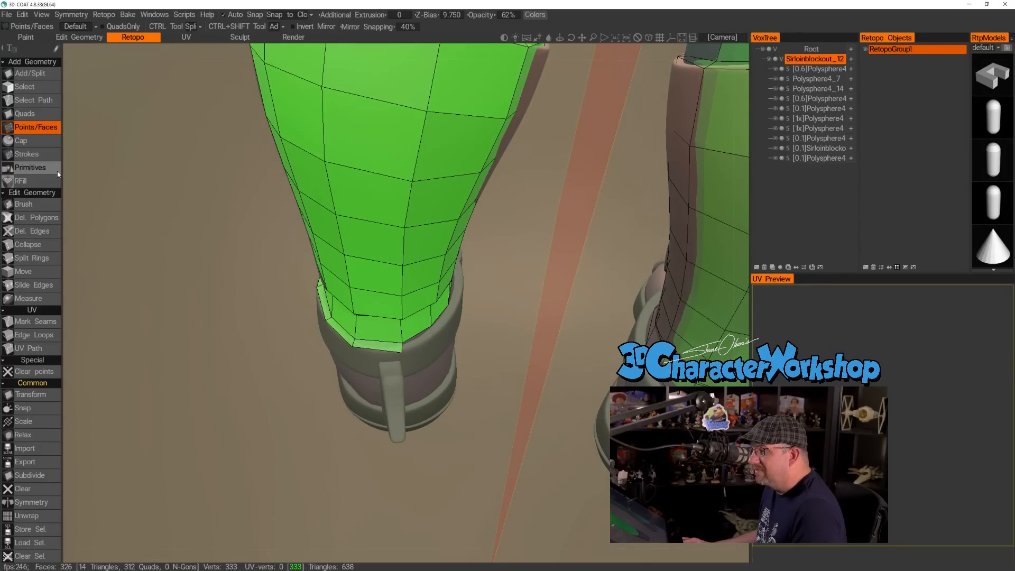
Adjust the rear collar edge and lower calf vertices with the Brush tool at a radius of 7.383.
{"action": "left_click", "coordinate": [24, 204]}
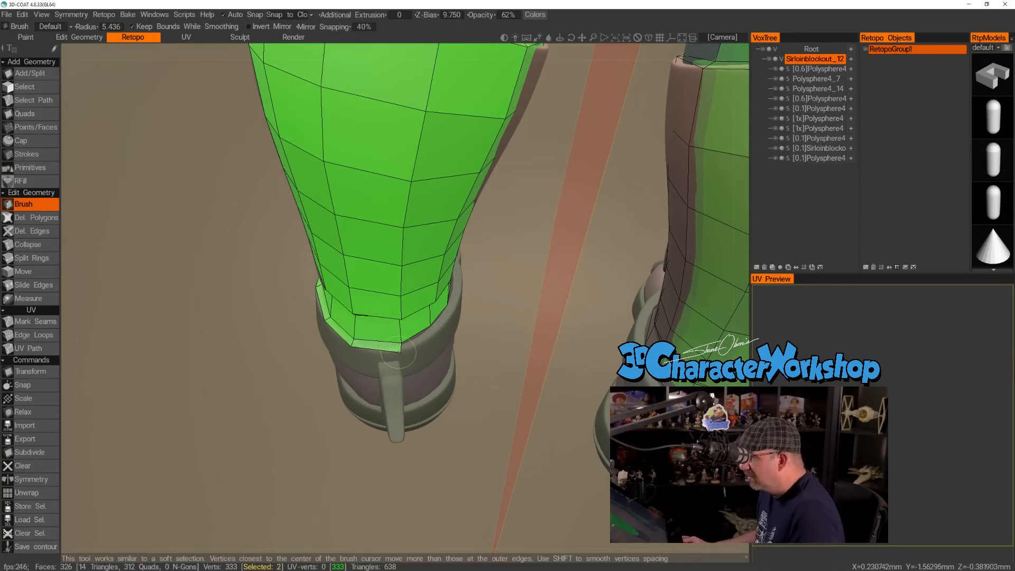
{"action": "left_click_drag", "start_coordinate": [404, 351], "coordinate": [387, 347]}
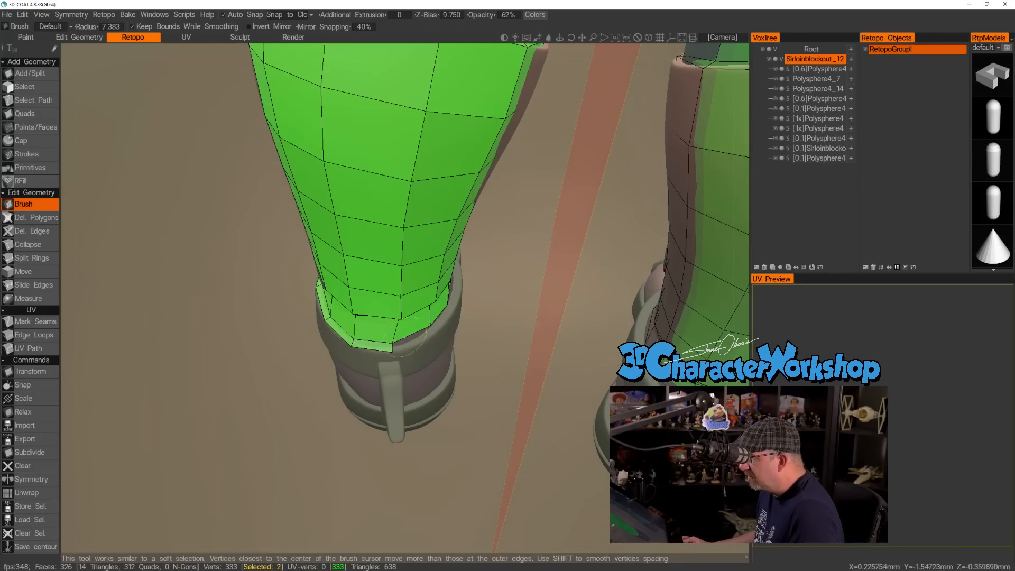
{"action": "mouse_move", "coordinate": [473, 367]}
{"action": "left_mouse_down"}
{"action": "mouse_move", "coordinate": [442, 351]}
{"action": "mouse_move", "coordinate": [507, 309]}
{"action": "left_mouse_up"}
{"action": "left_click_drag", "start_coordinate": [399, 232], "coordinate": [397, 233]}
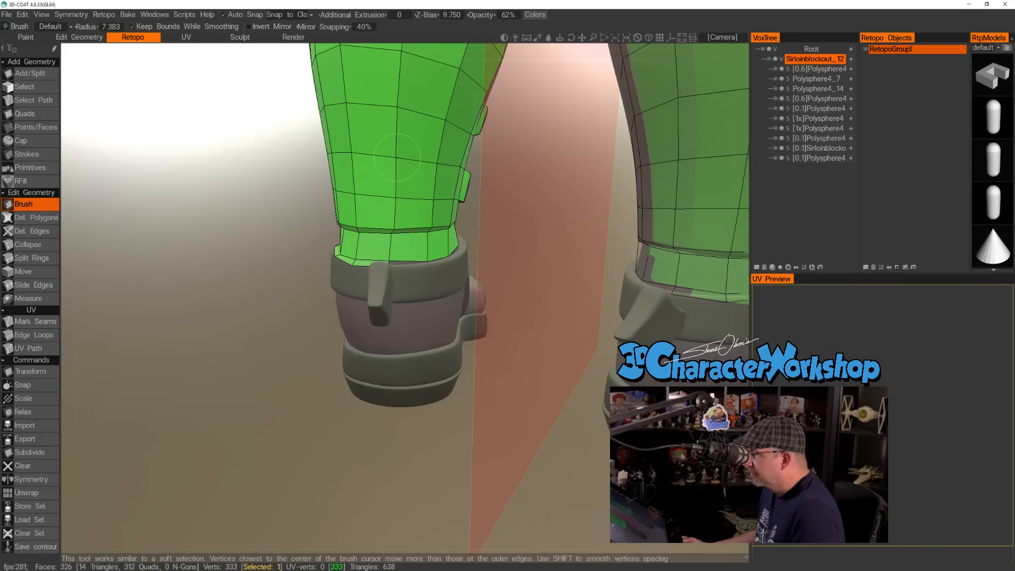
{"action": "left_click_drag", "start_coordinate": [395, 159], "coordinate": [396, 159]}
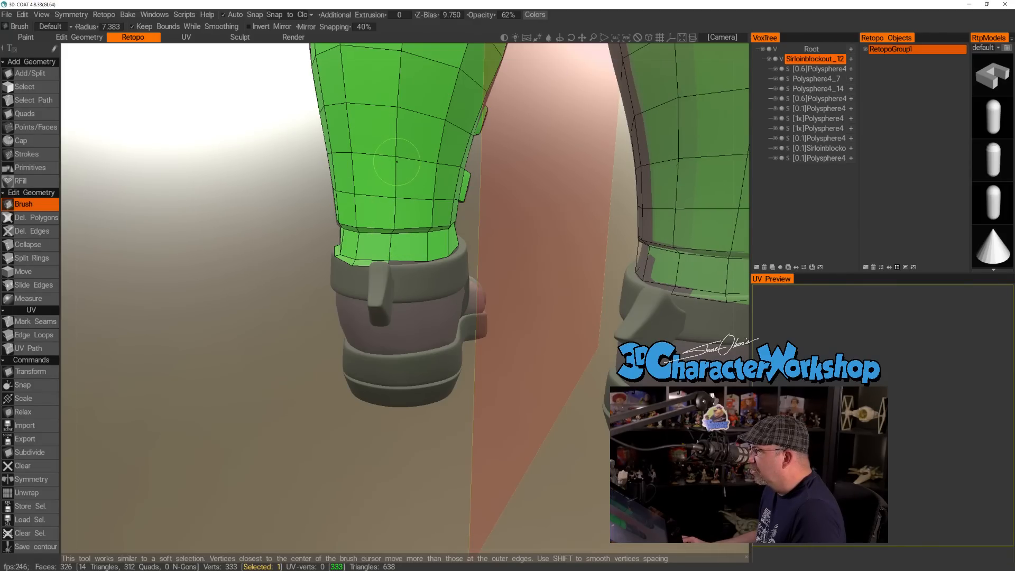
{"action": "left_click_drag", "start_coordinate": [249, 218], "coordinate": [317, 168]}
{"action": "middle_click_drag", "start_coordinate": [317, 169], "coordinate": [248, 235]}
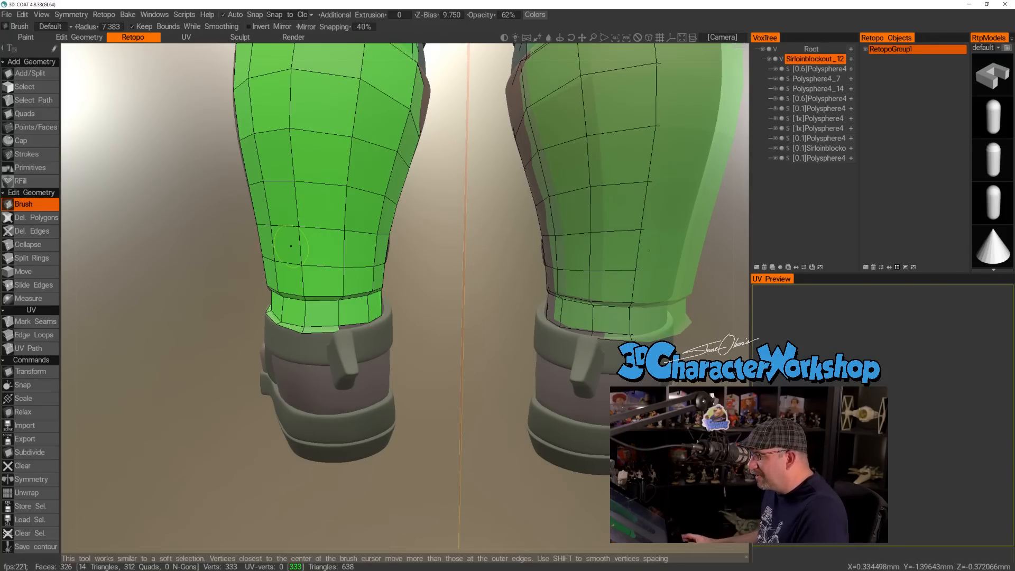
{"action": "right_click_drag", "start_coordinate": [293, 398], "coordinate": [242, 419], "text": "alt"}
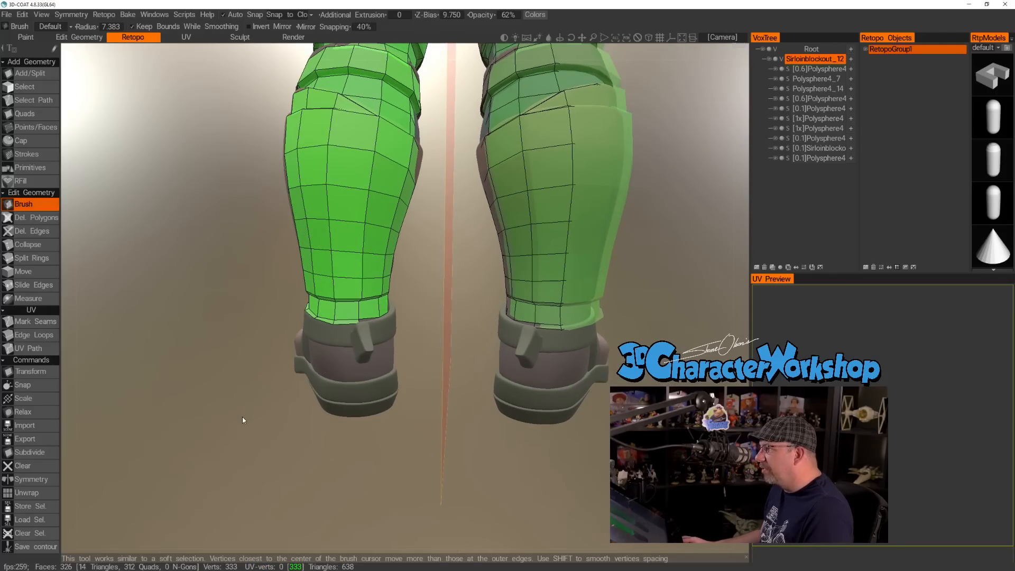
{"action": "left_click_drag", "start_coordinate": [242, 417], "coordinate": [274, 441], "text": "alt"}
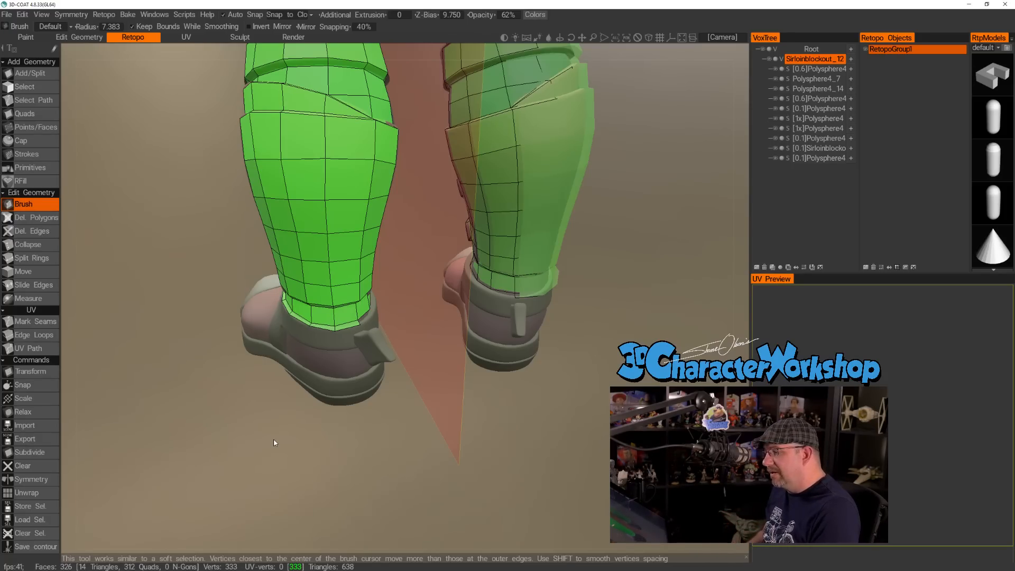
Add two quads with Points/Faces from the rear ankle edge onto the shoe collar, heading around the inner side.
{"action": "left_click_drag", "start_coordinate": [372, 466], "coordinate": [318, 478]}
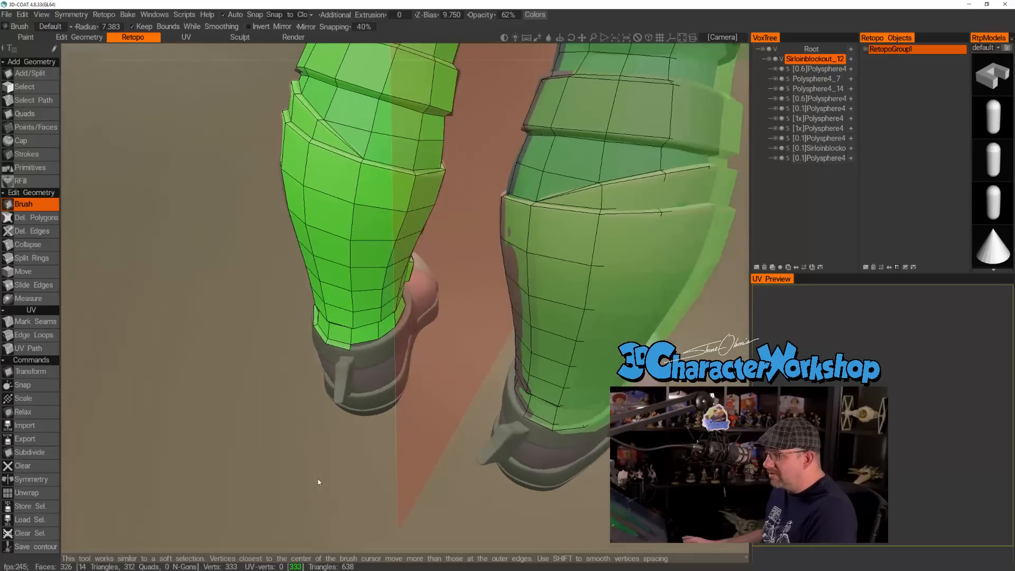
{"action": "right_click_drag", "start_coordinate": [288, 465], "coordinate": [345, 451]}
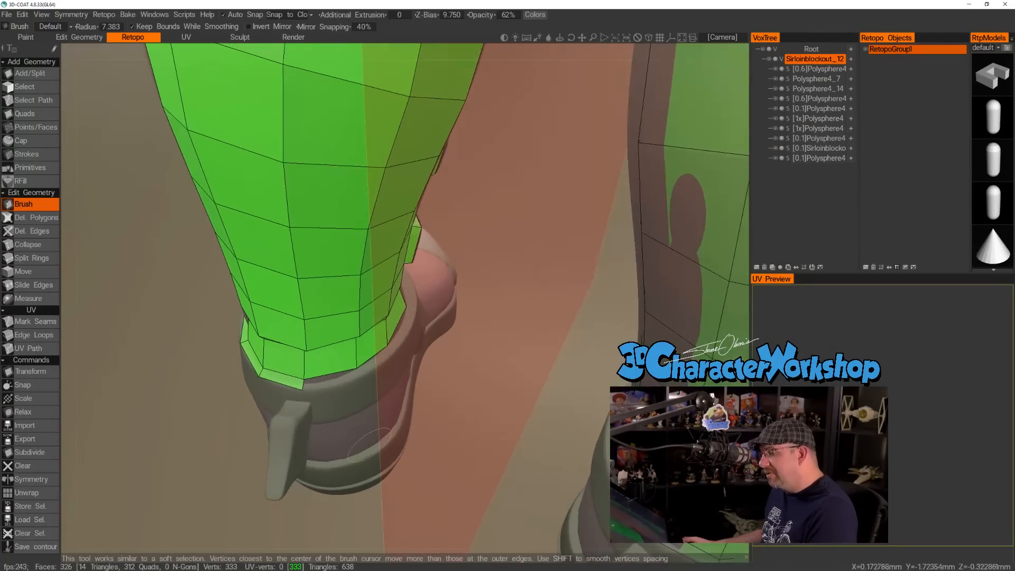
{"action": "mouse_move", "coordinate": [233, 355]}
{"action": "left_mouse_down"}
{"action": "mouse_move", "coordinate": [182, 367]}
{"action": "mouse_move", "coordinate": [186, 381]}
{"action": "left_mouse_up"}
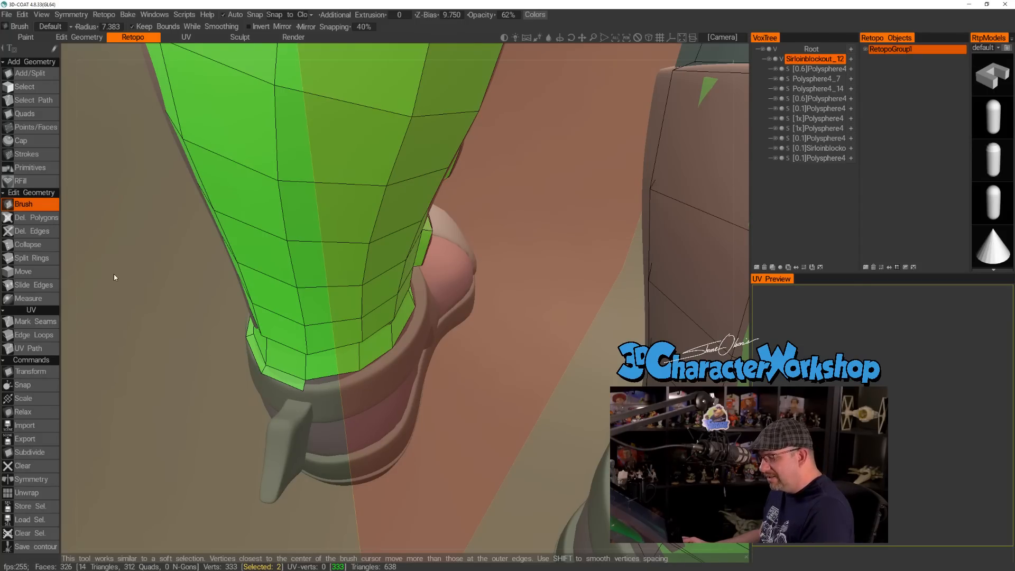
{"action": "right_click_drag", "start_coordinate": [126, 277], "coordinate": [121, 273]}
{"action": "left_click_drag", "start_coordinate": [120, 273], "coordinate": [131, 311]}
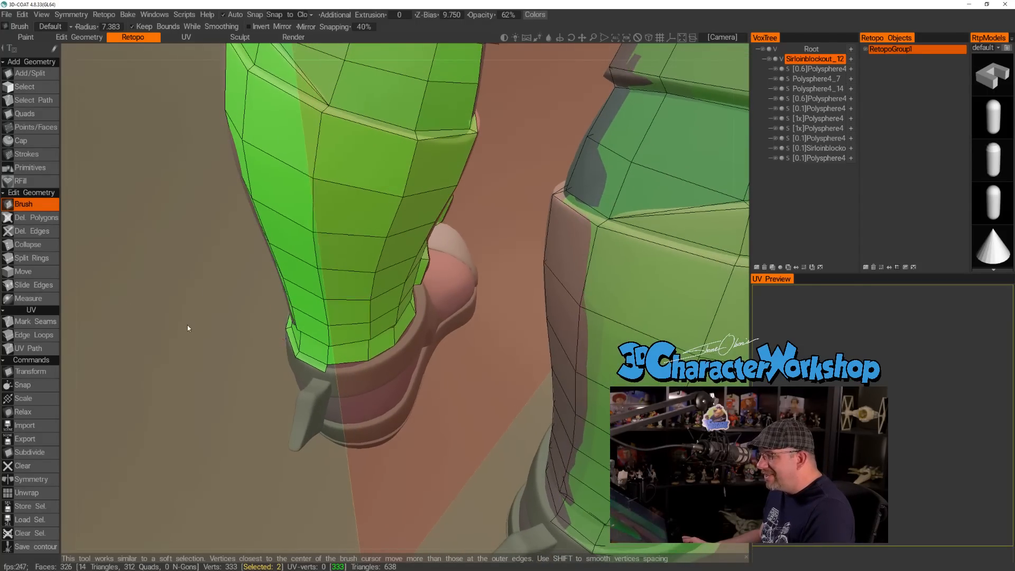
{"action": "middle_click_drag", "start_coordinate": [187, 325], "coordinate": [176, 312]}
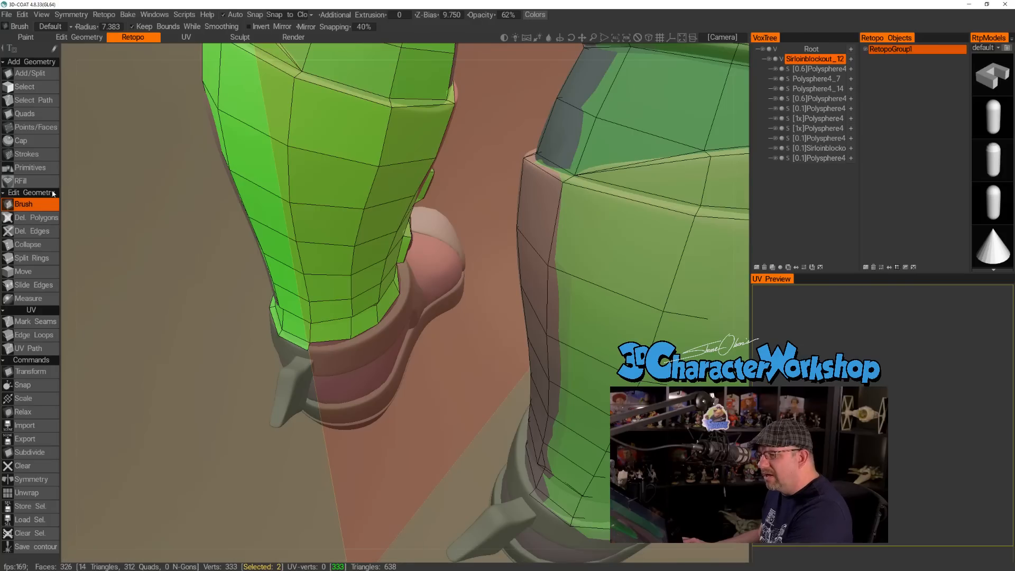
{"action": "left_click", "coordinate": [36, 128]}
{"action": "left_click", "coordinate": [337, 344]}
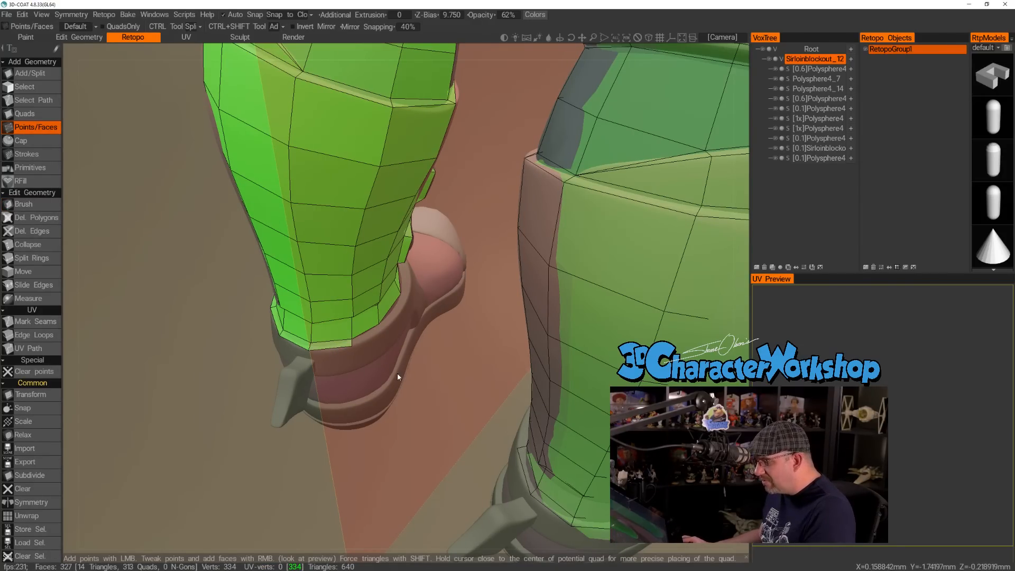
{"action": "scroll", "coordinate": [397, 372], "scroll_direction": "up", "scroll_amount": 5}
{"action": "left_click", "coordinate": [349, 366]}
{"action": "right_click", "coordinate": [333, 366]}
Continue the collar quads along the inner side of the ankle and fill the front gap to close the ring.
{"action": "left_click_drag", "start_coordinate": [426, 341], "coordinate": [420, 367], "text": "alt"}
{"action": "left_click", "coordinate": [423, 313]}
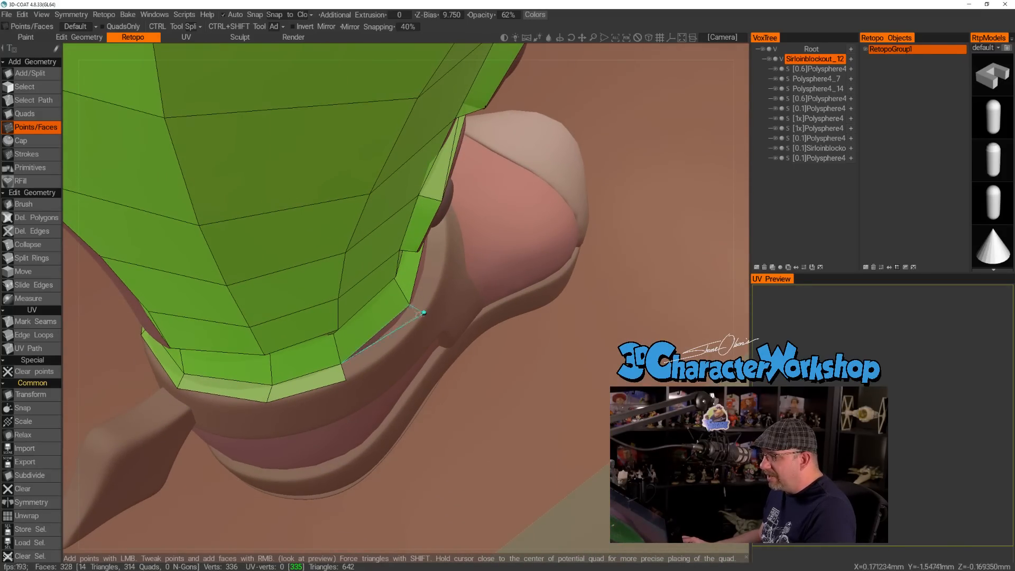
{"action": "right_click", "coordinate": [423, 313]}
{"action": "left_click_drag", "start_coordinate": [423, 313], "coordinate": [523, 173], "text": "alt"}
{"action": "left_click", "coordinate": [453, 237]}
{"action": "right_click", "coordinate": [453, 237]}
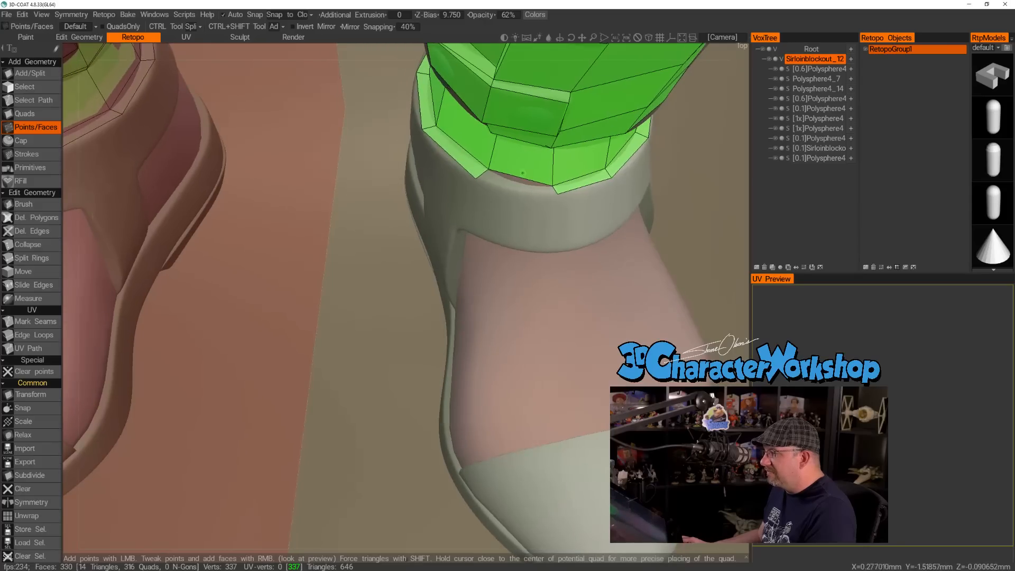
{"action": "right_click", "coordinate": [513, 186]}
Even out the vertices along the front of the collar edge using the Brush tool at a radius of 5.253.
{"action": "left_click_drag", "start_coordinate": [548, 299], "coordinate": [488, 292], "text": "alt"}
{"action": "mouse_move", "coordinate": [444, 323]}
{"action": "left_mouse_down", "text": "alt"}
{"action": "mouse_move", "coordinate": [453, 331]}
{"action": "mouse_move", "coordinate": [434, 314]}
{"action": "left_mouse_up", "text": "alt"}
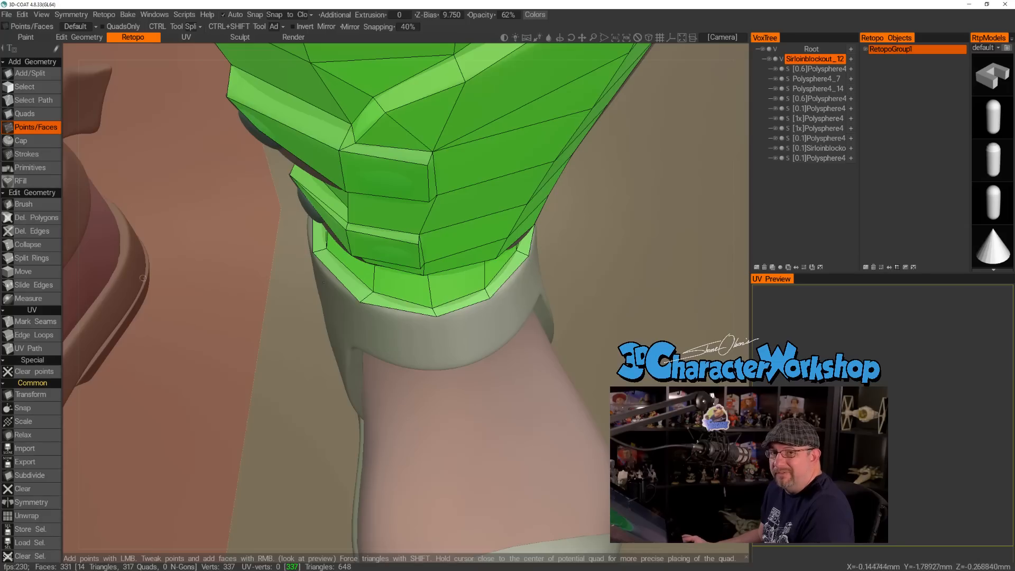
{"action": "left_click", "coordinate": [29, 204]}
{"action": "left_click_drag", "start_coordinate": [437, 318], "coordinate": [438, 323]}
{"action": "right_click_drag", "start_coordinate": [434, 317], "coordinate": [430, 317]}
{"action": "mouse_move", "coordinate": [431, 309]}
{"action": "left_mouse_down"}
{"action": "mouse_move", "coordinate": [435, 301]}
{"action": "mouse_move", "coordinate": [437, 319]}
{"action": "left_mouse_up"}
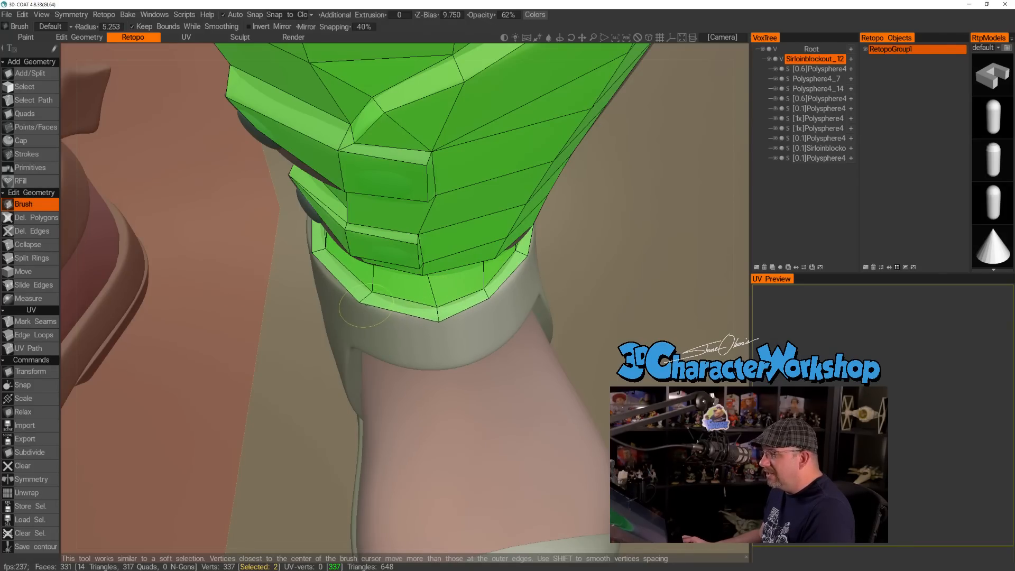
{"action": "right_click_drag", "start_coordinate": [369, 299], "coordinate": [420, 313], "text": "alt"}
{"action": "left_click_drag", "start_coordinate": [421, 312], "coordinate": [440, 304], "text": "alt"}
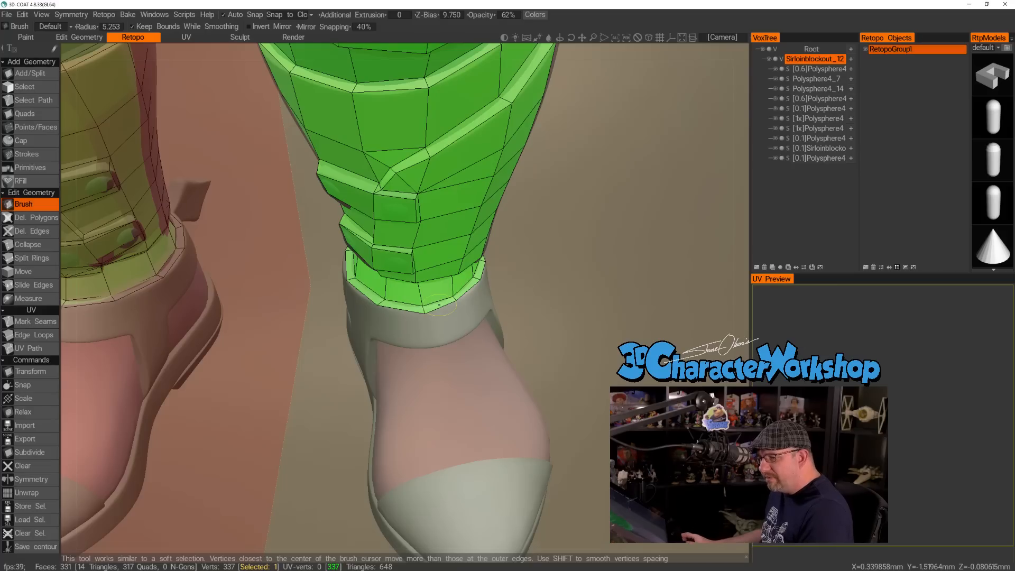
Adjust the collar ring vertices on the outer side of the ankle with the Brush tool to follow the shoe's rim.
{"action": "right_click_drag", "start_coordinate": [491, 283], "coordinate": [442, 305]}
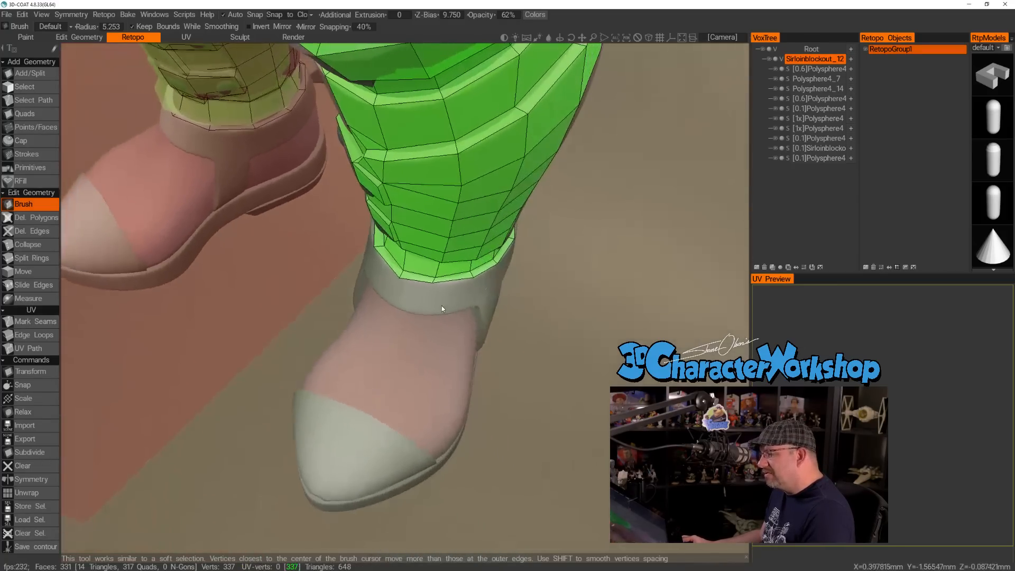
{"action": "scroll", "coordinate": [444, 305], "scroll_direction": "up", "scroll_amount": 5}
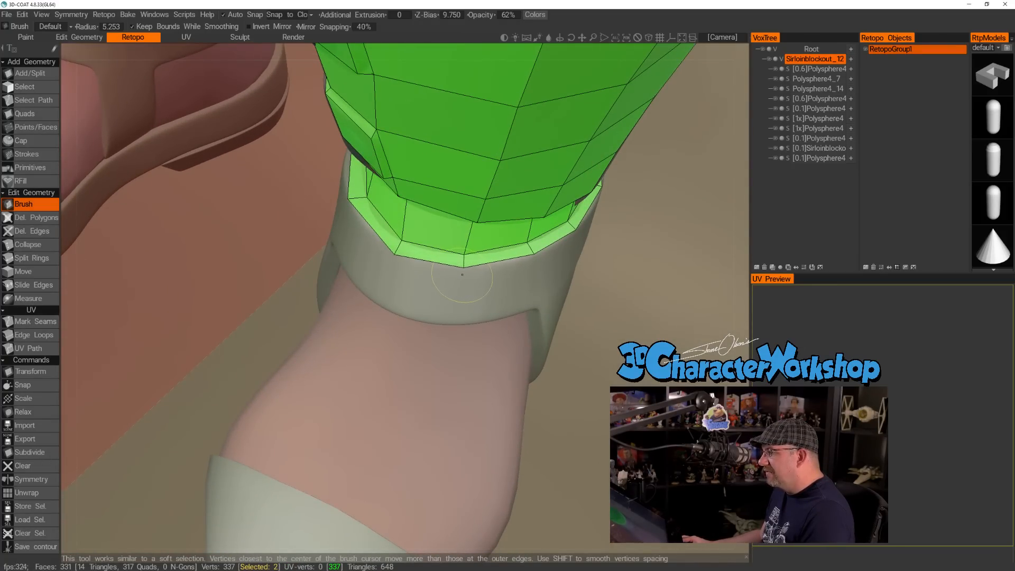
{"action": "mouse_move", "coordinate": [462, 275]}
{"action": "right_mouse_down"}
{"action": "mouse_move", "coordinate": [496, 286]}
{"action": "mouse_move", "coordinate": [575, 276]}
{"action": "mouse_move", "coordinate": [543, 297]}
{"action": "mouse_move", "coordinate": [537, 290]}
{"action": "right_mouse_up"}
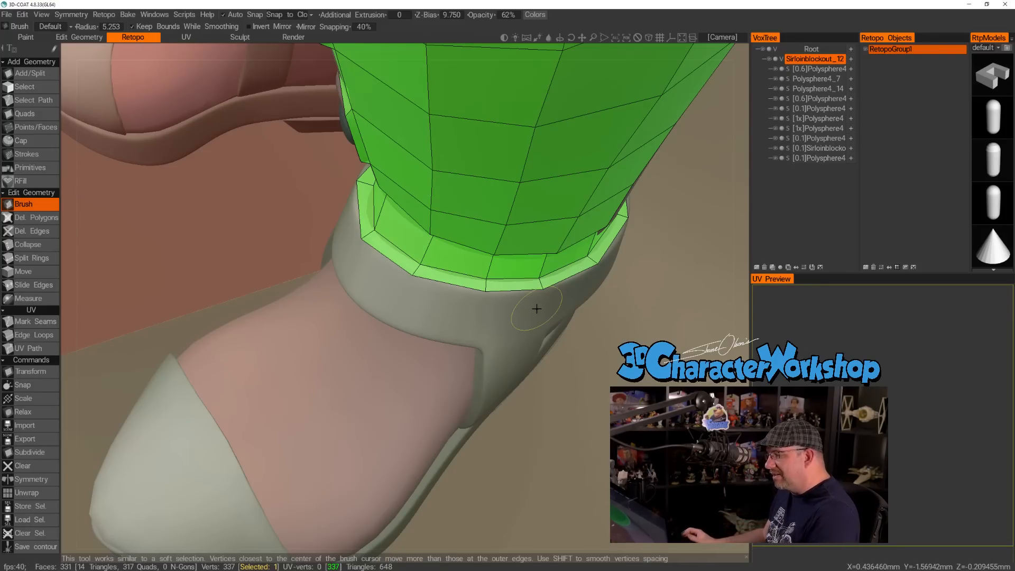
{"action": "left_click_drag", "start_coordinate": [514, 315], "coordinate": [446, 299], "text": "alt"}
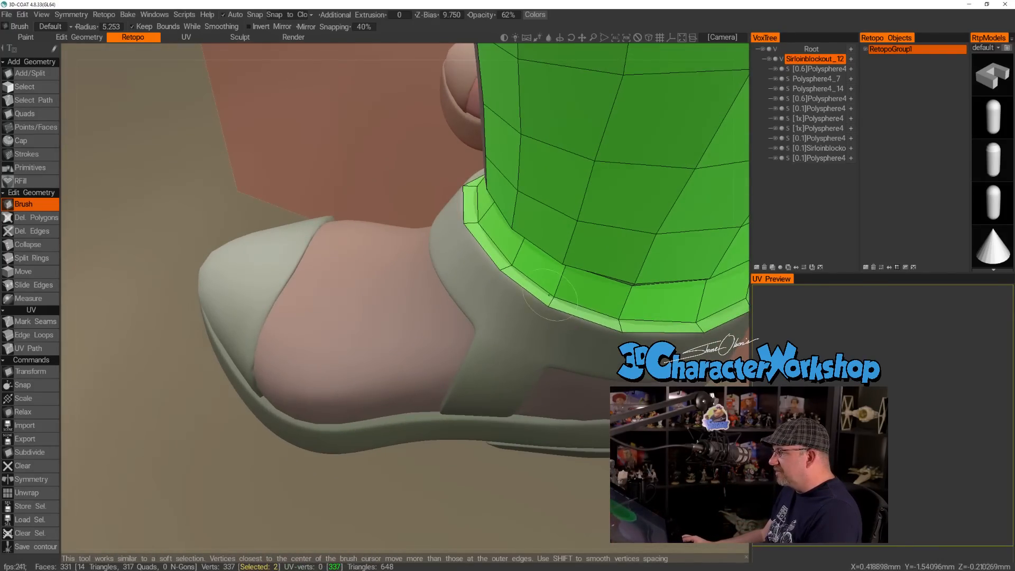
{"action": "left_click_drag", "start_coordinate": [539, 312], "coordinate": [538, 332], "text": "alt"}
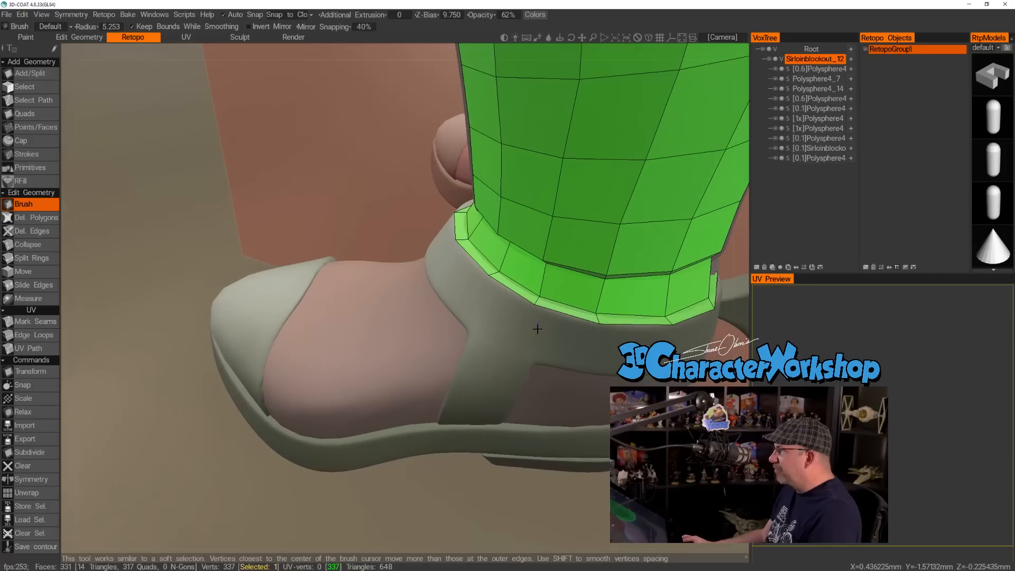
{"action": "left_click_drag", "start_coordinate": [474, 358], "coordinate": [481, 358], "text": "alt"}
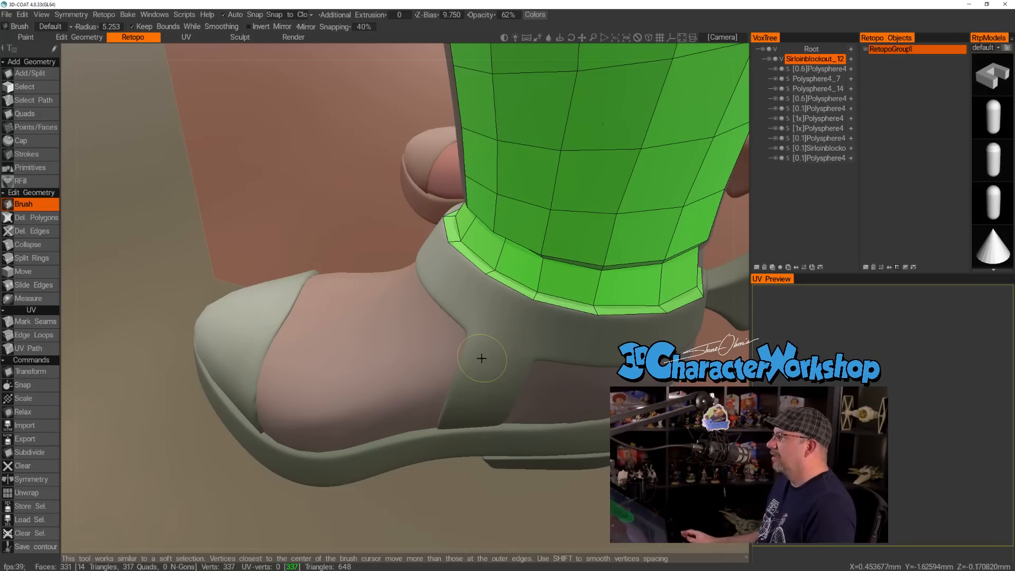
{"action": "left_click_drag", "start_coordinate": [494, 320], "coordinate": [429, 320], "text": "alt"}
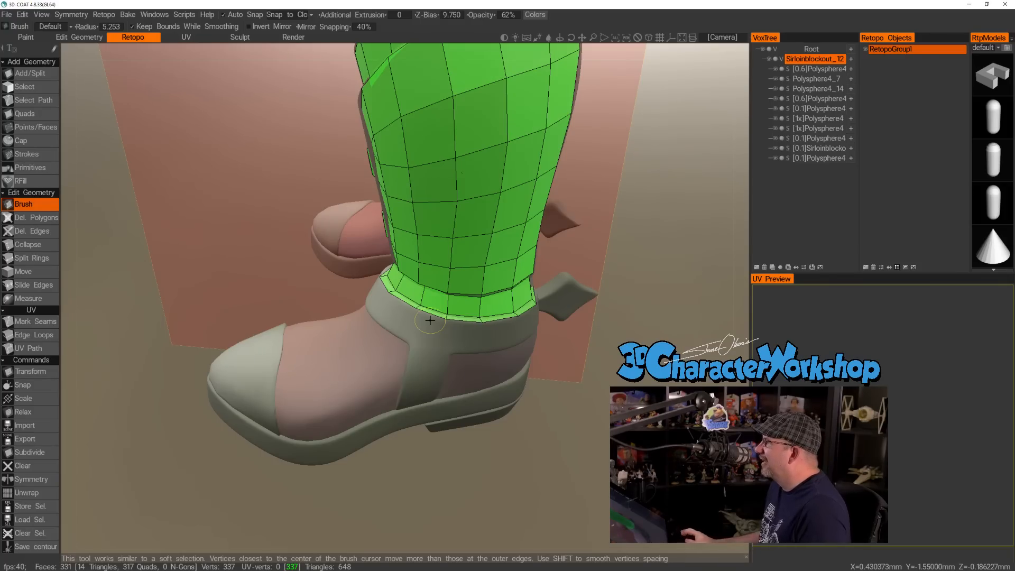
Refine the collar ring vertices along the inner side and inner front of the ankle with the Brush tool.
{"action": "mouse_move", "coordinate": [429, 328]}
{"action": "left_mouse_down", "text": "alt"}
{"action": "mouse_move", "coordinate": [414, 379]}
{"action": "mouse_move", "coordinate": [494, 432]}
{"action": "mouse_move", "coordinate": [316, 430]}
{"action": "mouse_move", "coordinate": [328, 439]}
{"action": "mouse_move", "coordinate": [392, 424]}
{"action": "left_mouse_up", "text": "alt"}
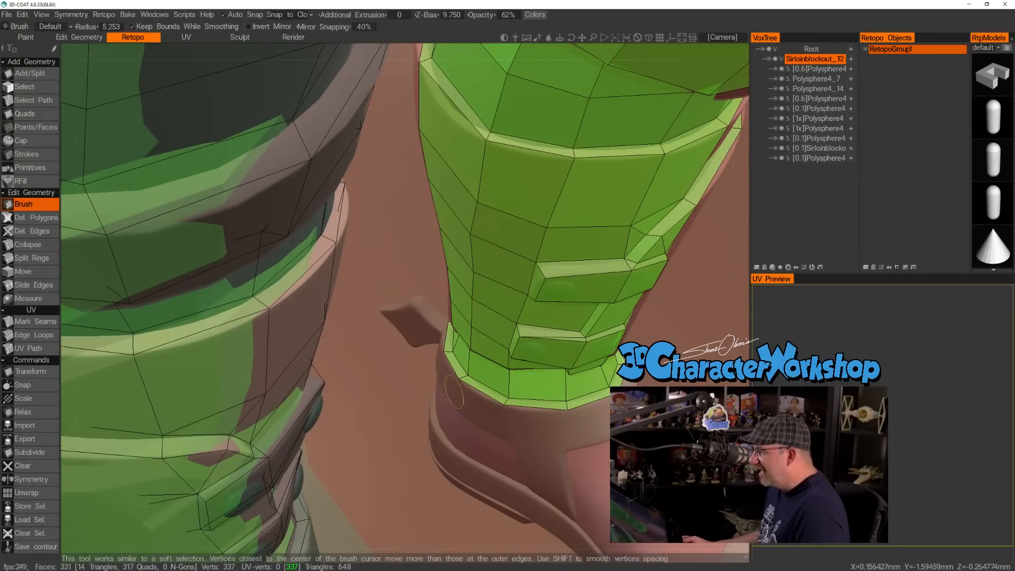
{"action": "mouse_move", "coordinate": [454, 391]}
{"action": "left_mouse_down", "text": "alt"}
{"action": "mouse_move", "coordinate": [511, 422]}
{"action": "mouse_move", "coordinate": [540, 424]}
{"action": "mouse_move", "coordinate": [509, 403]}
{"action": "left_mouse_up", "text": "alt"}
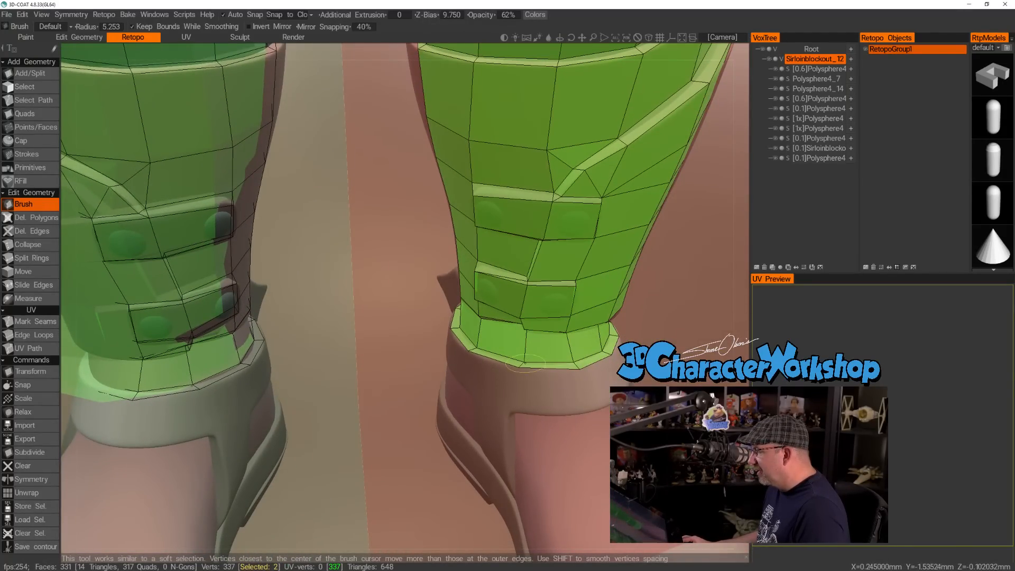
{"action": "left_click_drag", "start_coordinate": [520, 364], "coordinate": [508, 386], "text": "alt"}
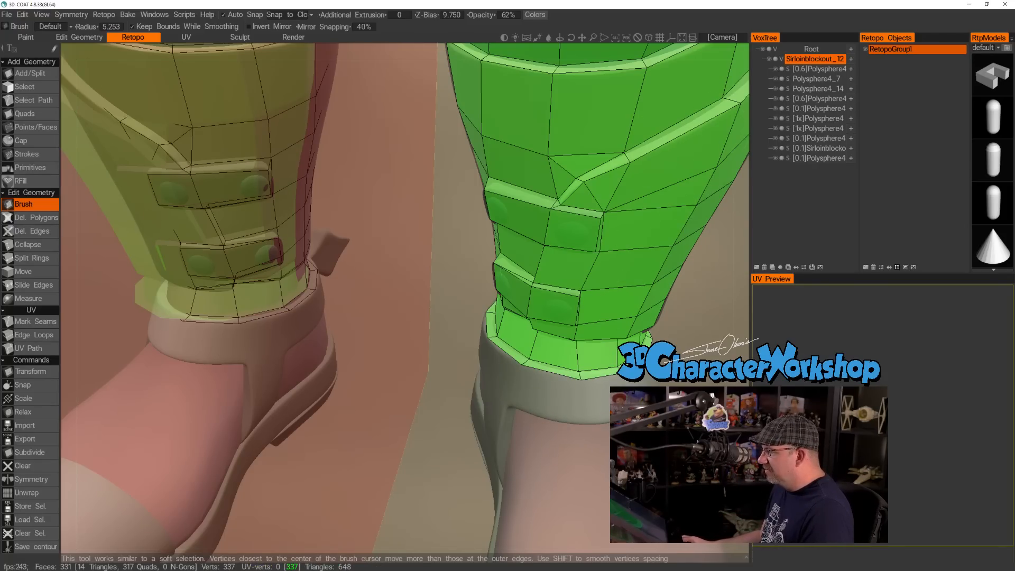
{"action": "right_click_drag", "start_coordinate": [461, 281], "coordinate": [441, 265]}
{"action": "left_click_drag", "start_coordinate": [459, 312], "coordinate": [414, 309]}
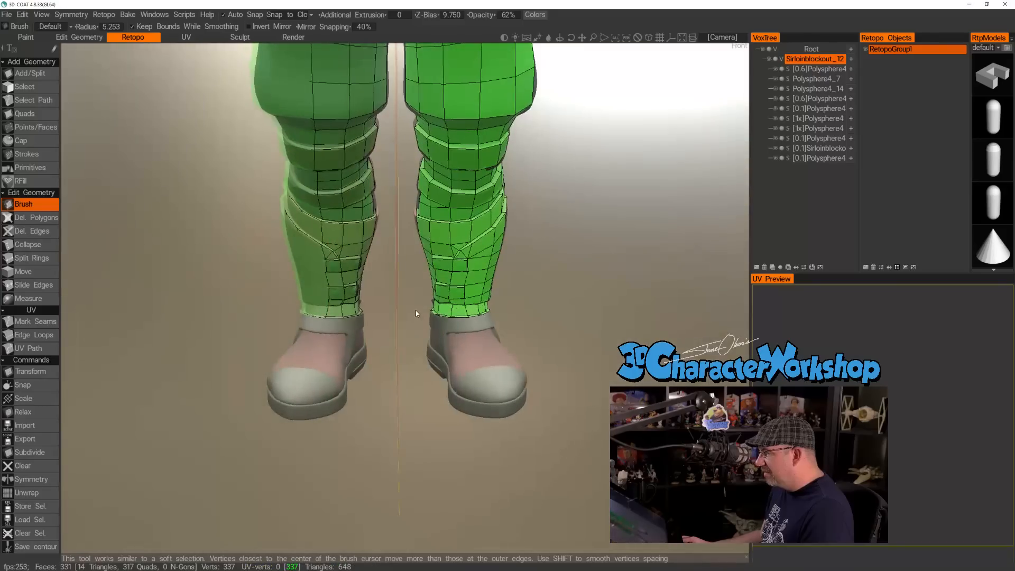
{"action": "right_click_drag", "start_coordinate": [414, 309], "coordinate": [462, 315]}
{"action": "left_click_drag", "start_coordinate": [461, 315], "coordinate": [551, 429]}
{"action": "mouse_move", "coordinate": [538, 371]}
{"action": "left_mouse_down"}
{"action": "mouse_move", "coordinate": [519, 360]}
{"action": "mouse_move", "coordinate": [537, 364]}
{"action": "left_mouse_up"}
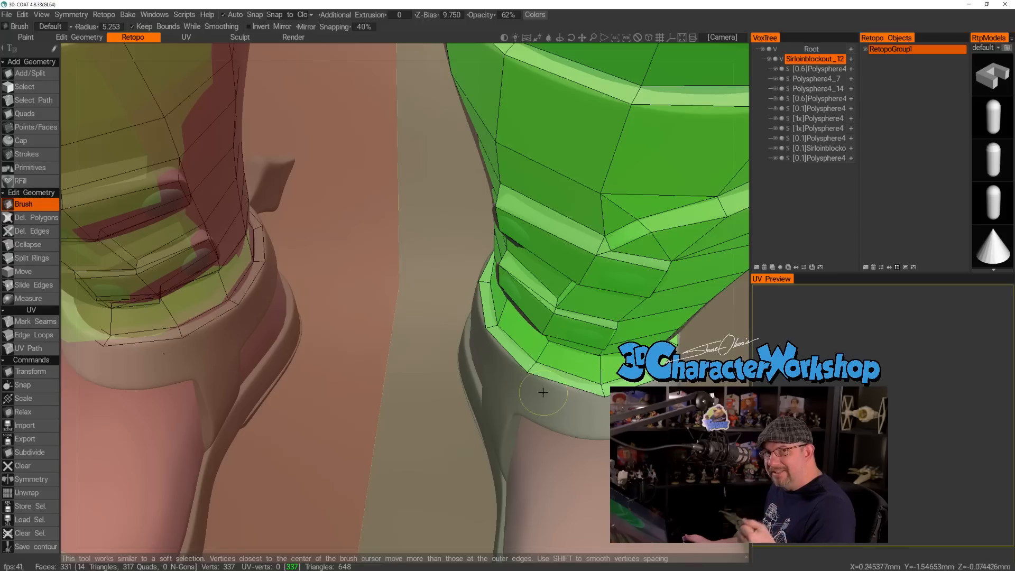
{"action": "mouse_move", "coordinate": [544, 392]}
{"action": "left_mouse_down", "text": "alt"}
{"action": "mouse_move", "coordinate": [565, 387]}
{"action": "mouse_move", "coordinate": [548, 394]}
{"action": "left_mouse_up", "text": "alt"}
Examine the retopologized legs from the front, side and back, including the bands around the knee and the calf.
{"action": "right_click_drag", "start_coordinate": [555, 428], "coordinate": [525, 420], "text": "alt"}
{"action": "left_click_drag", "start_coordinate": [524, 420], "coordinate": [524, 360], "text": "alt"}
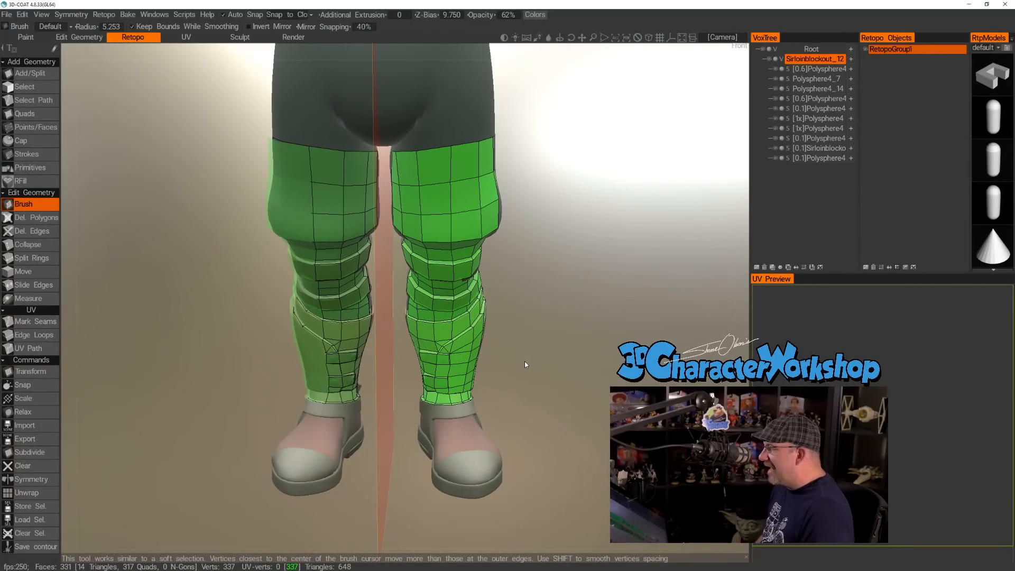
{"action": "left_click_drag", "start_coordinate": [524, 361], "coordinate": [461, 399], "text": "alt"}
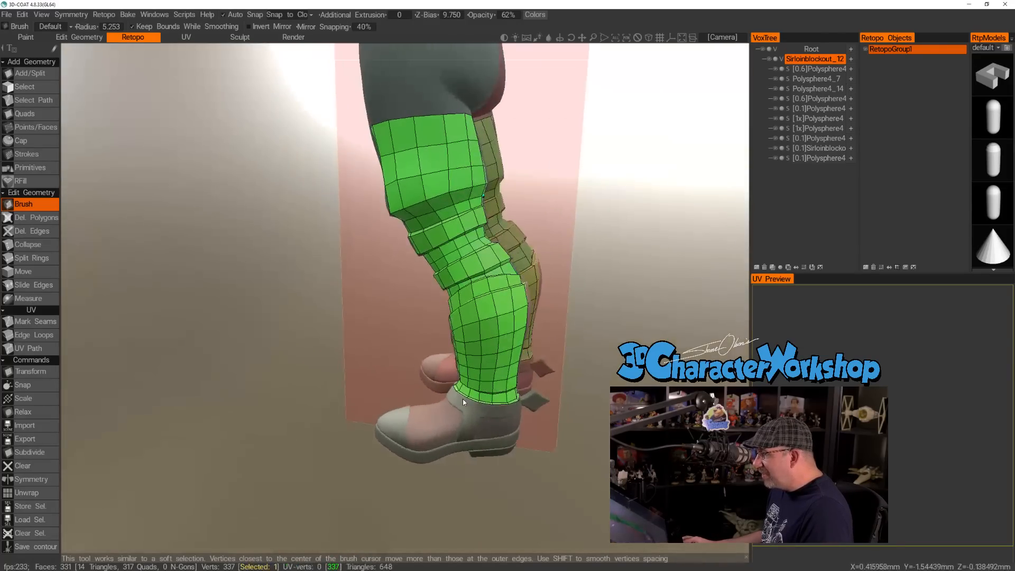
{"action": "right_click_drag", "start_coordinate": [593, 384], "coordinate": [498, 389], "text": "alt"}
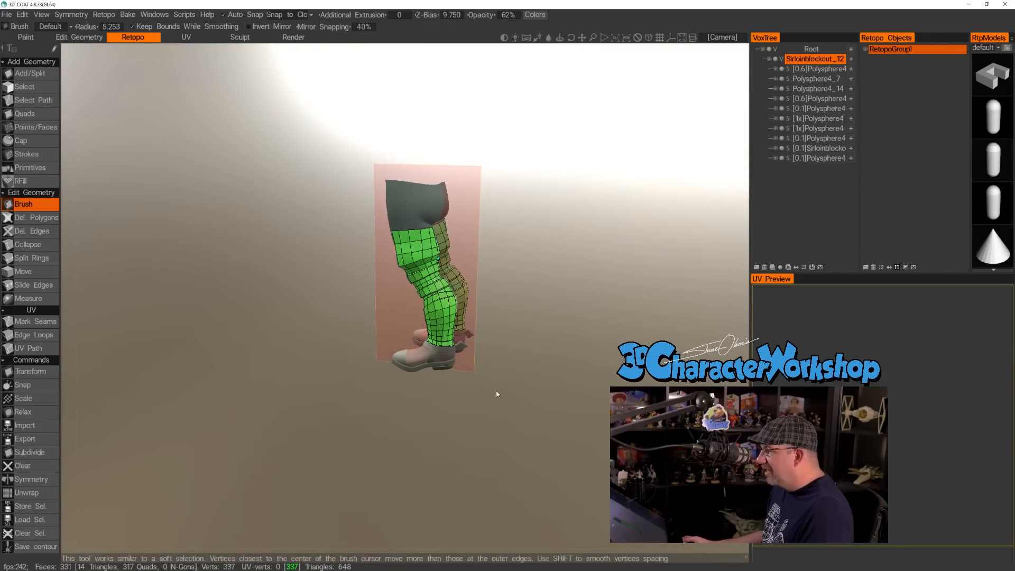
{"action": "left_click_drag", "start_coordinate": [499, 390], "coordinate": [392, 387], "text": "alt"}
{"action": "right_click_drag", "start_coordinate": [391, 387], "coordinate": [457, 391], "text": "alt"}
{"action": "middle_click_drag", "start_coordinate": [544, 351], "coordinate": [412, 397], "text": "alt"}
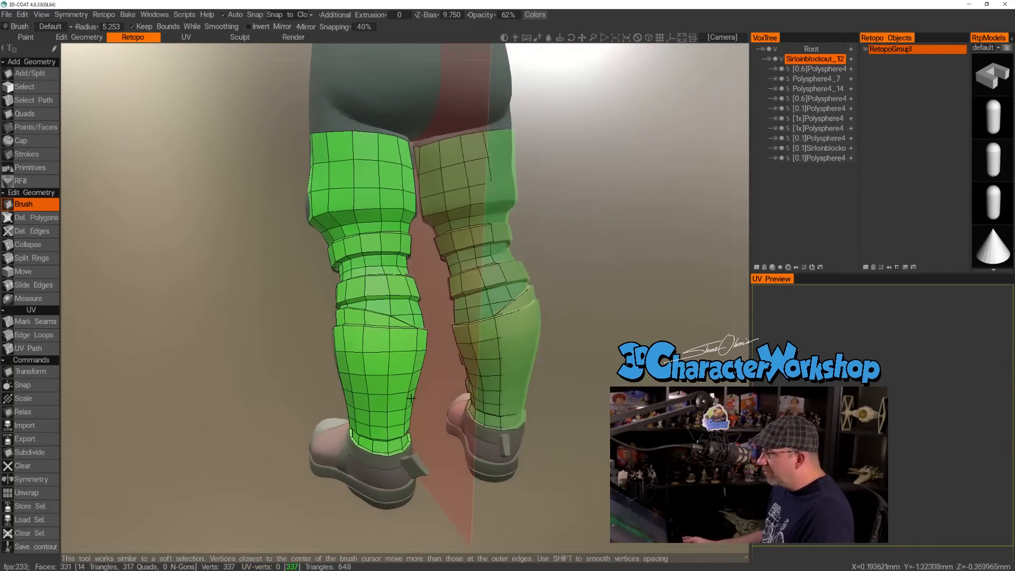
{"action": "left_click_drag", "start_coordinate": [411, 397], "coordinate": [363, 406], "text": "alt"}
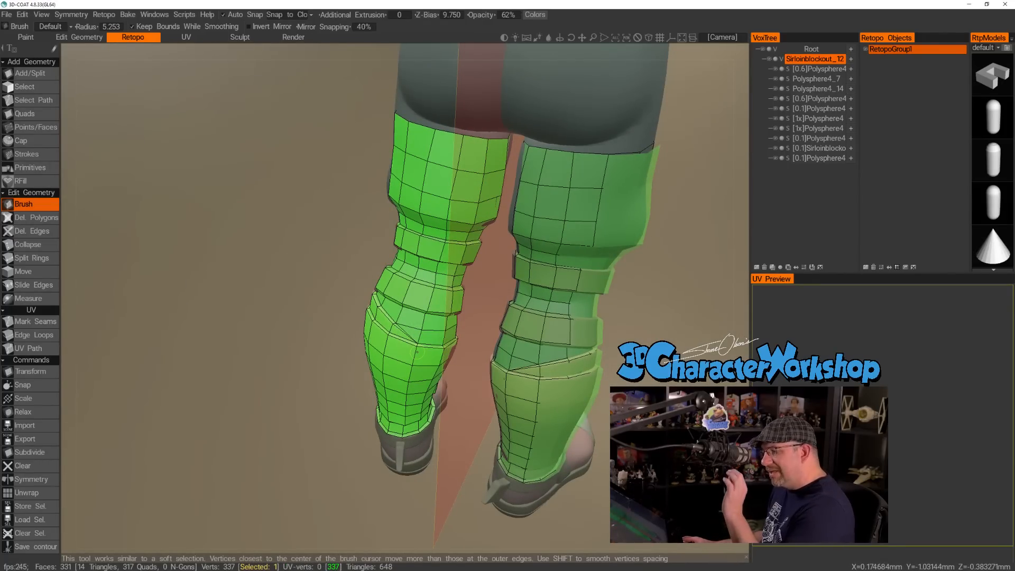
{"action": "scroll", "coordinate": [360, 340], "scroll_direction": "up", "scroll_amount": 6}
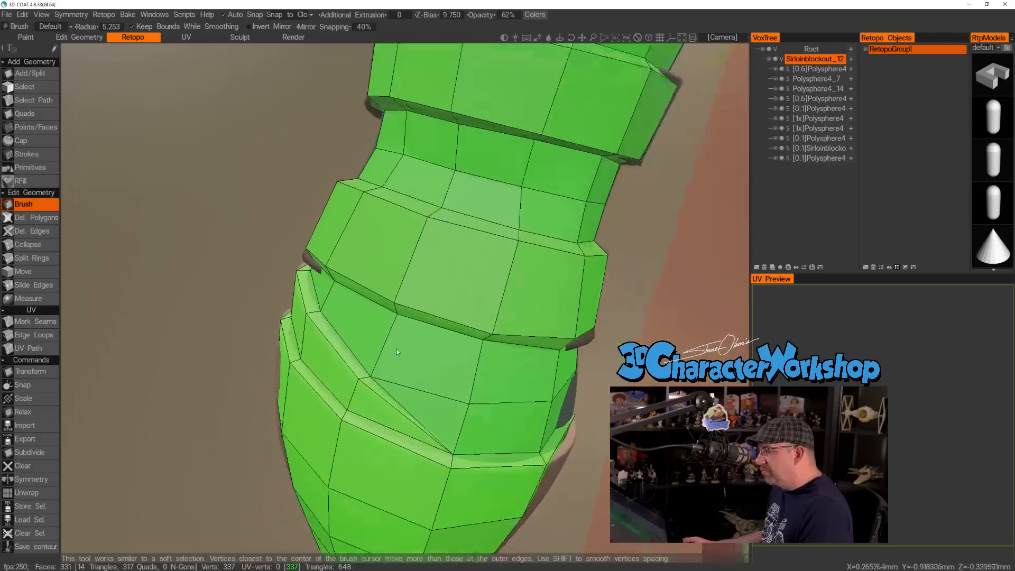
{"action": "scroll", "coordinate": [467, 493], "scroll_direction": "down", "scroll_amount": 2}
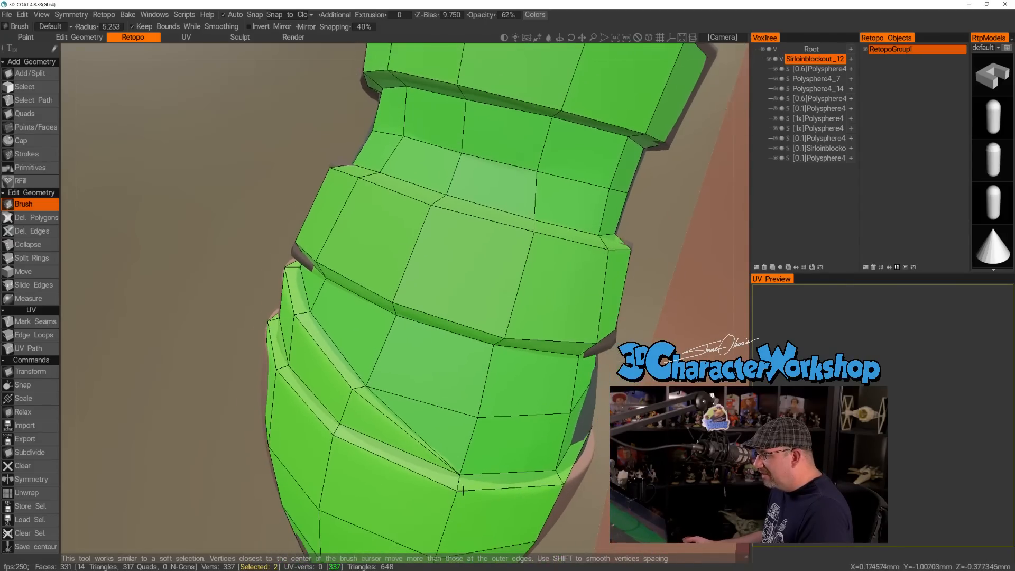
{"action": "scroll", "coordinate": [479, 458], "scroll_direction": "down", "scroll_amount": 5}
{"action": "left_click_drag", "start_coordinate": [335, 391], "coordinate": [602, 341]}
{"action": "left_click_drag", "start_coordinate": [323, 376], "coordinate": [372, 384], "text": "alt"}
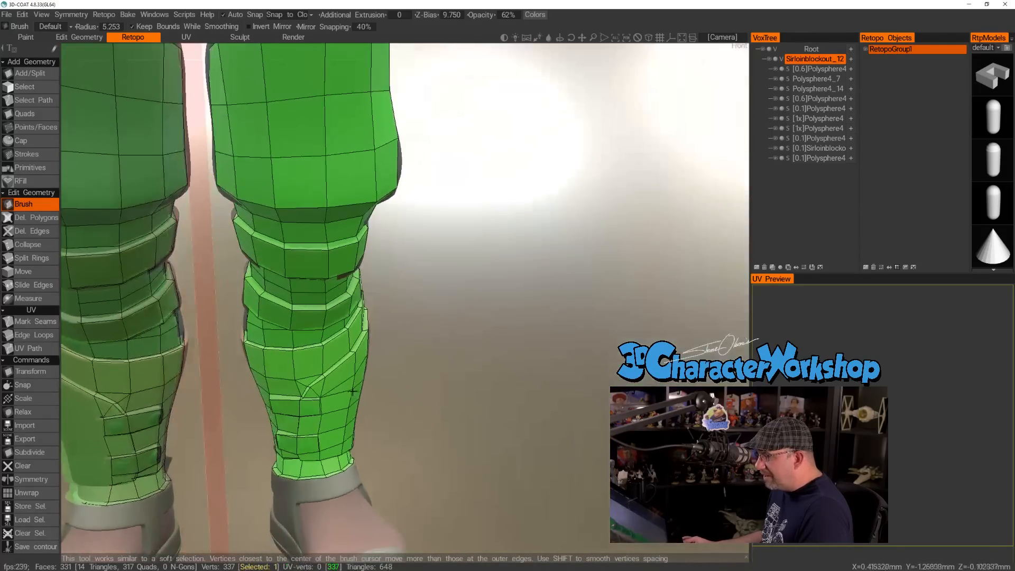
{"action": "left_click_drag", "start_coordinate": [312, 401], "coordinate": [393, 424], "text": "alt"}
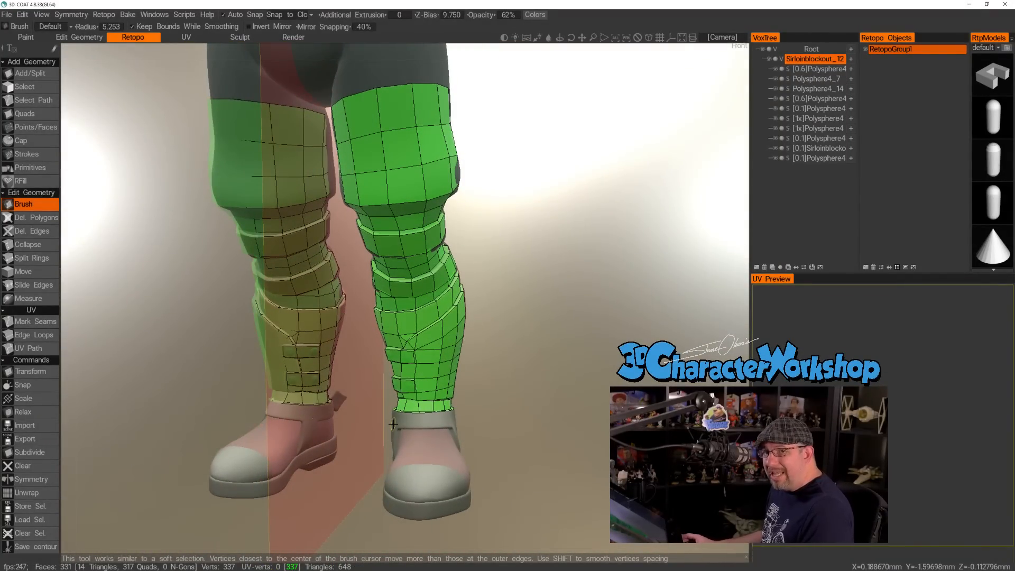
{"action": "left_click_drag", "start_coordinate": [393, 424], "coordinate": [420, 411], "text": "alt"}
{"action": "scroll", "coordinate": [420, 411], "scroll_direction": "up", "scroll_amount": 2}
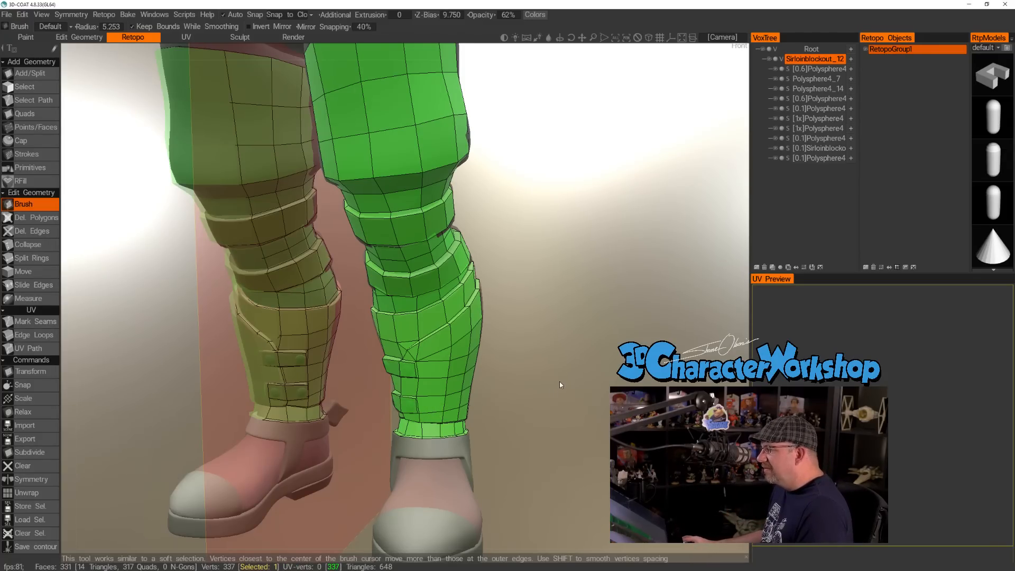
{"action": "right_click_drag", "start_coordinate": [559, 382], "coordinate": [550, 376]}
{"action": "left_click_drag", "start_coordinate": [550, 376], "coordinate": [555, 381]}
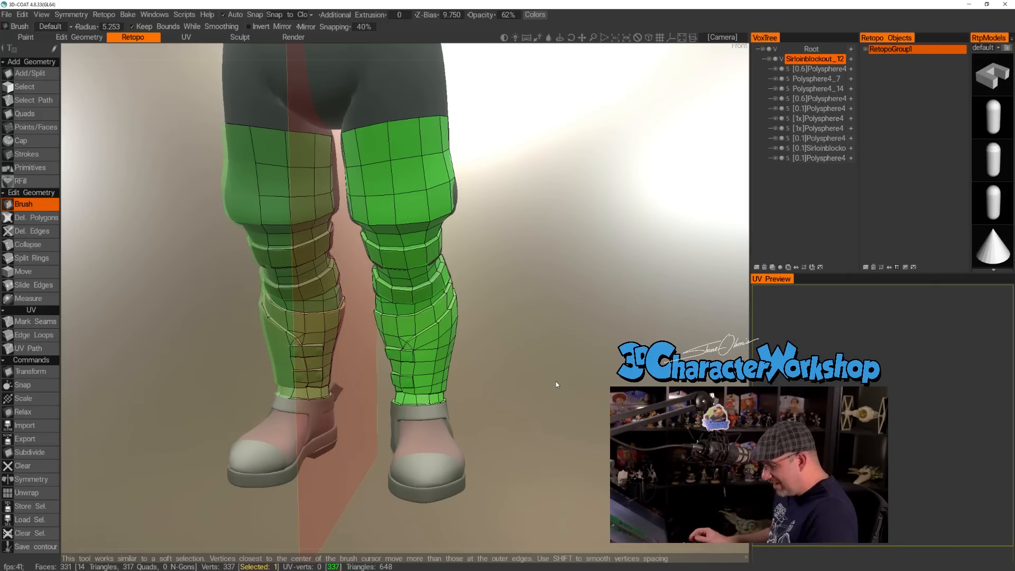
{"action": "left_click_drag", "start_coordinate": [562, 379], "coordinate": [506, 414]}
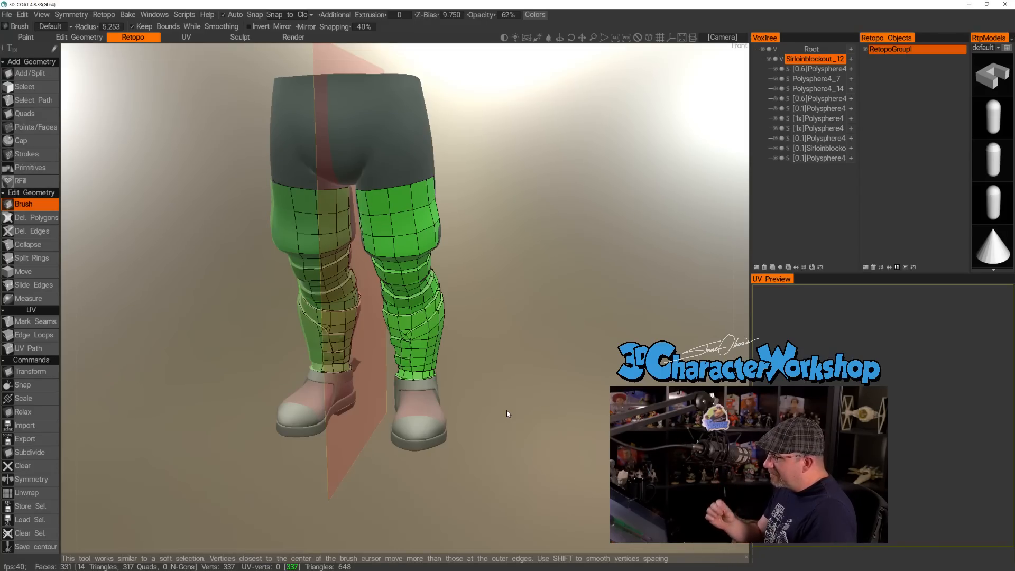
Inspect the leg's quad flow around the shoe collar, calf, knee and thigh, including close views of the mirrored leg's inner and back surfaces.
{"action": "left_click_drag", "start_coordinate": [507, 410], "coordinate": [500, 392]}
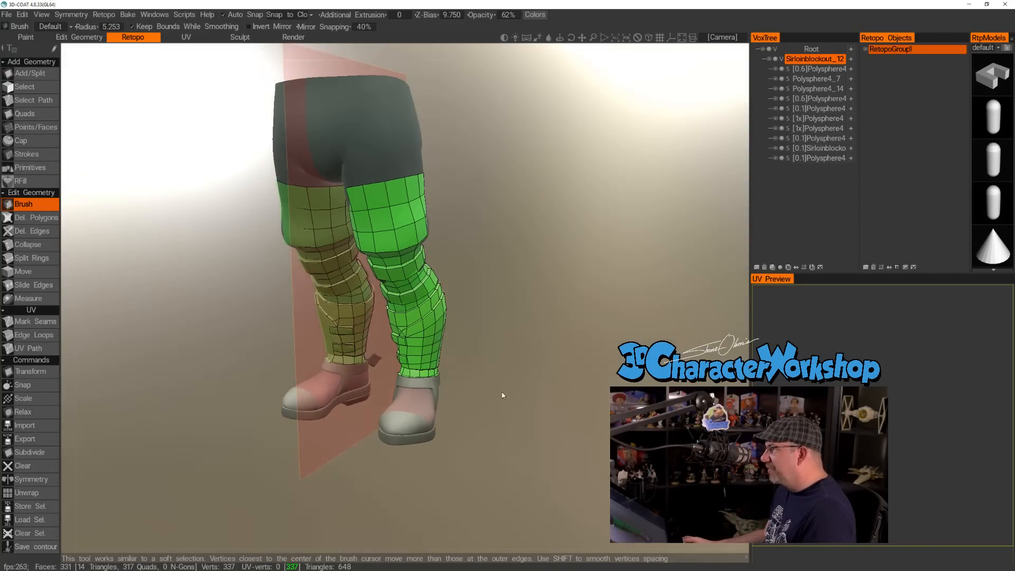
{"action": "right_click_drag", "start_coordinate": [500, 391], "coordinate": [517, 412]}
{"action": "middle_click_drag", "start_coordinate": [516, 413], "coordinate": [523, 381]}
{"action": "left_click_drag", "start_coordinate": [525, 385], "coordinate": [390, 423]}
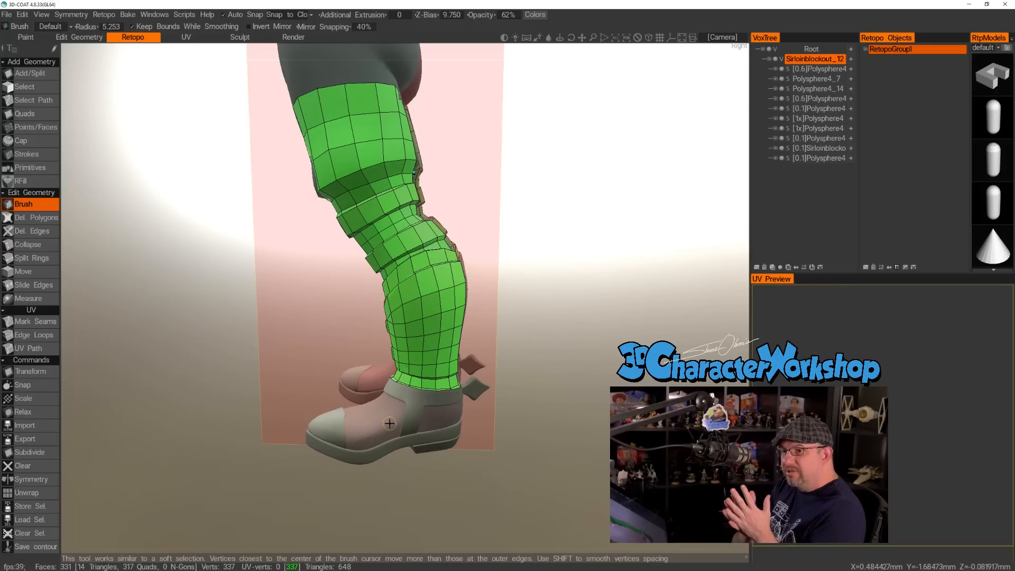
{"action": "mouse_move", "coordinate": [583, 362]}
{"action": "left_mouse_down"}
{"action": "mouse_move", "coordinate": [285, 355]}
{"action": "mouse_move", "coordinate": [392, 370]}
{"action": "mouse_move", "coordinate": [379, 297]}
{"action": "mouse_move", "coordinate": [371, 306]}
{"action": "mouse_move", "coordinate": [386, 340]}
{"action": "mouse_move", "coordinate": [369, 370]}
{"action": "left_mouse_up"}
{"action": "scroll", "coordinate": [386, 341], "scroll_direction": "up", "scroll_amount": 2}
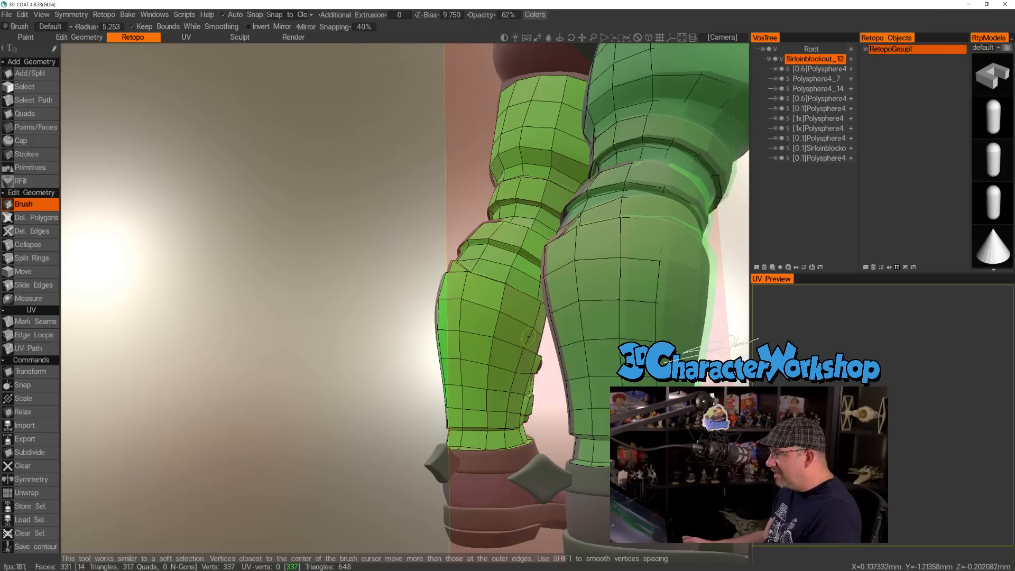
{"action": "left_click_drag", "start_coordinate": [407, 346], "coordinate": [258, 342]}
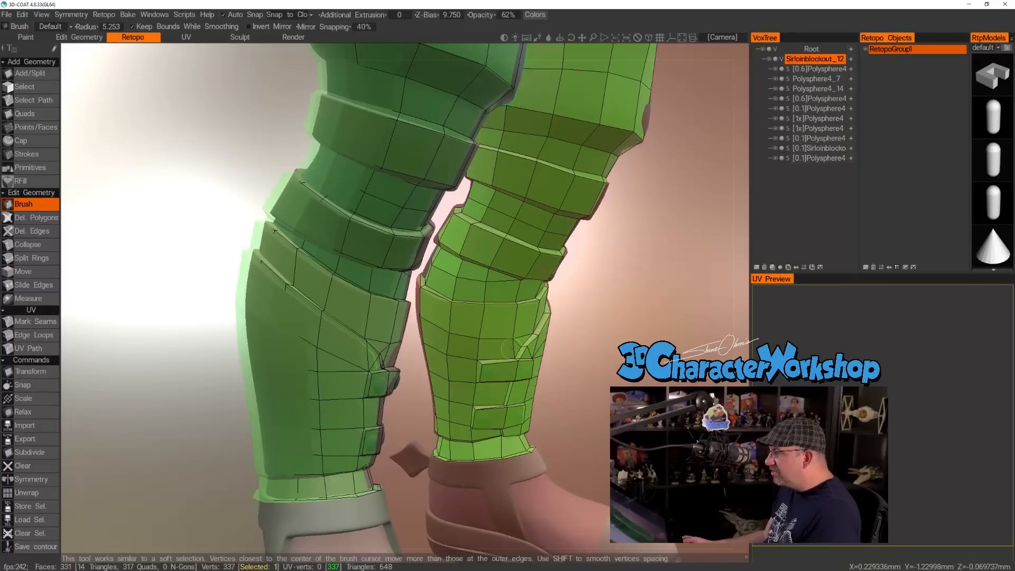
{"action": "middle_click_drag", "start_coordinate": [487, 176], "coordinate": [411, 313], "text": "alt"}
{"action": "left_click_drag", "start_coordinate": [424, 216], "coordinate": [445, 218], "text": "alt"}
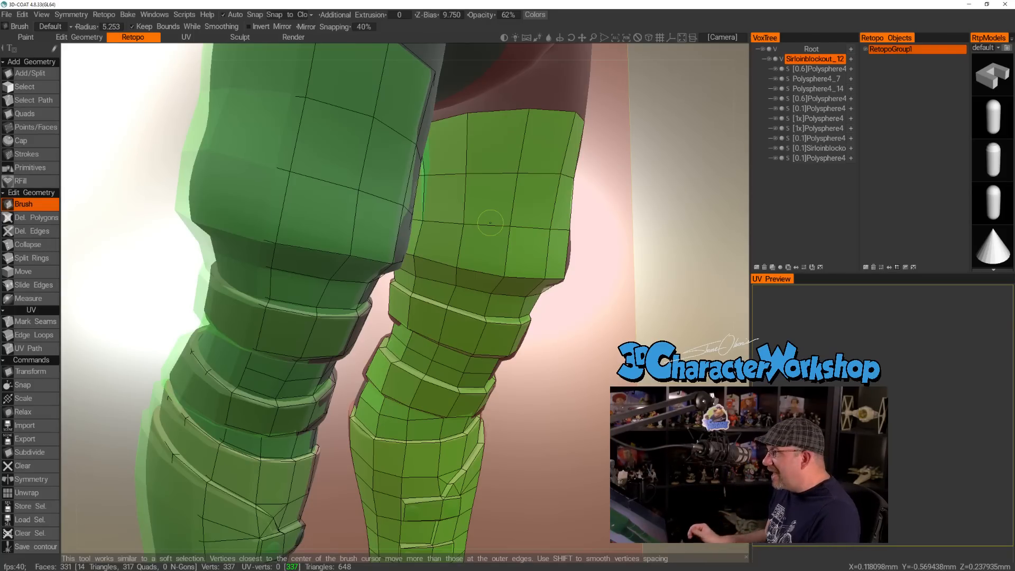
{"action": "scroll", "coordinate": [473, 170], "scroll_direction": "down", "scroll_amount": 5}
{"action": "scroll", "coordinate": [473, 170], "scroll_direction": "down", "scroll_amount": 6}
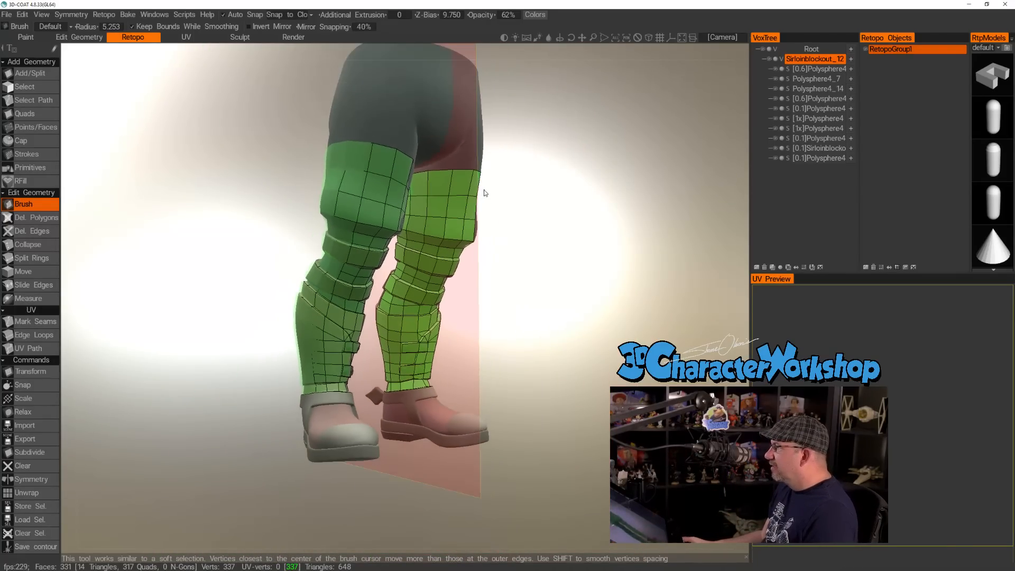